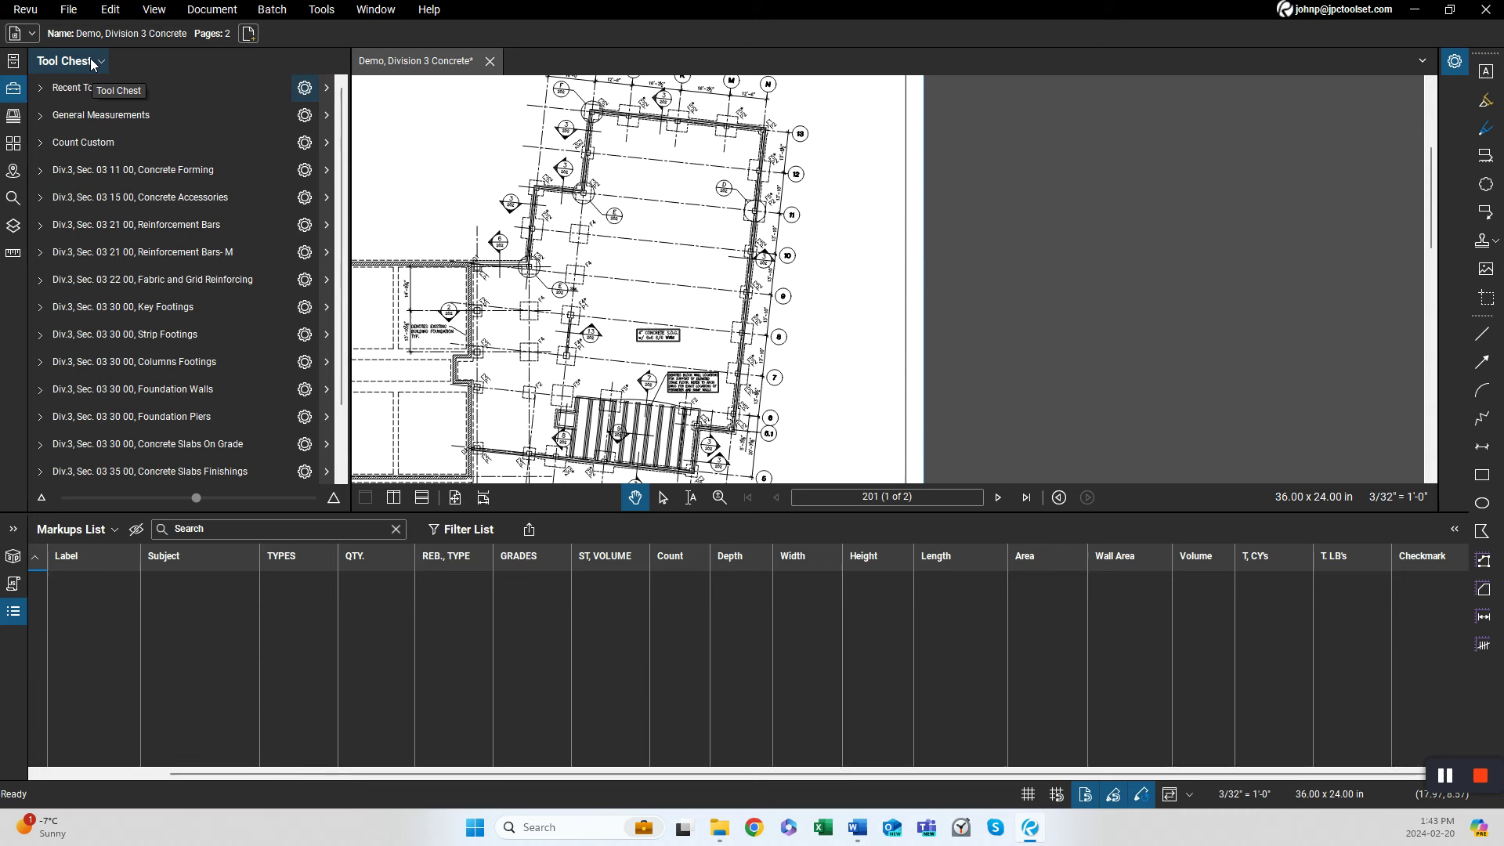
# Check which Revu profile is currently active in the profiles list.
pyautogui.click(19, 11)
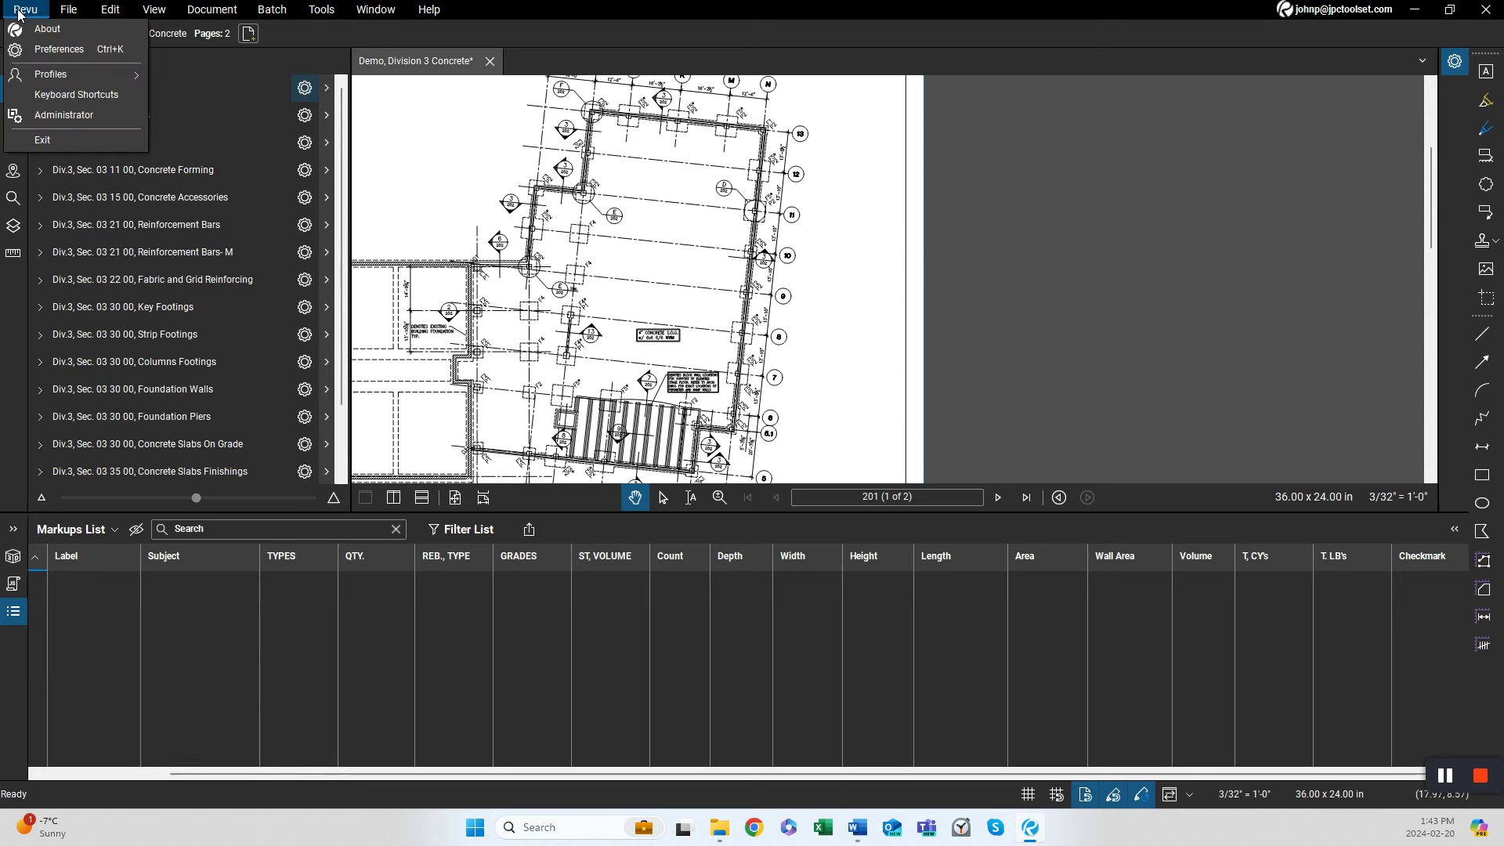
pyautogui.moveTo(49, 73)
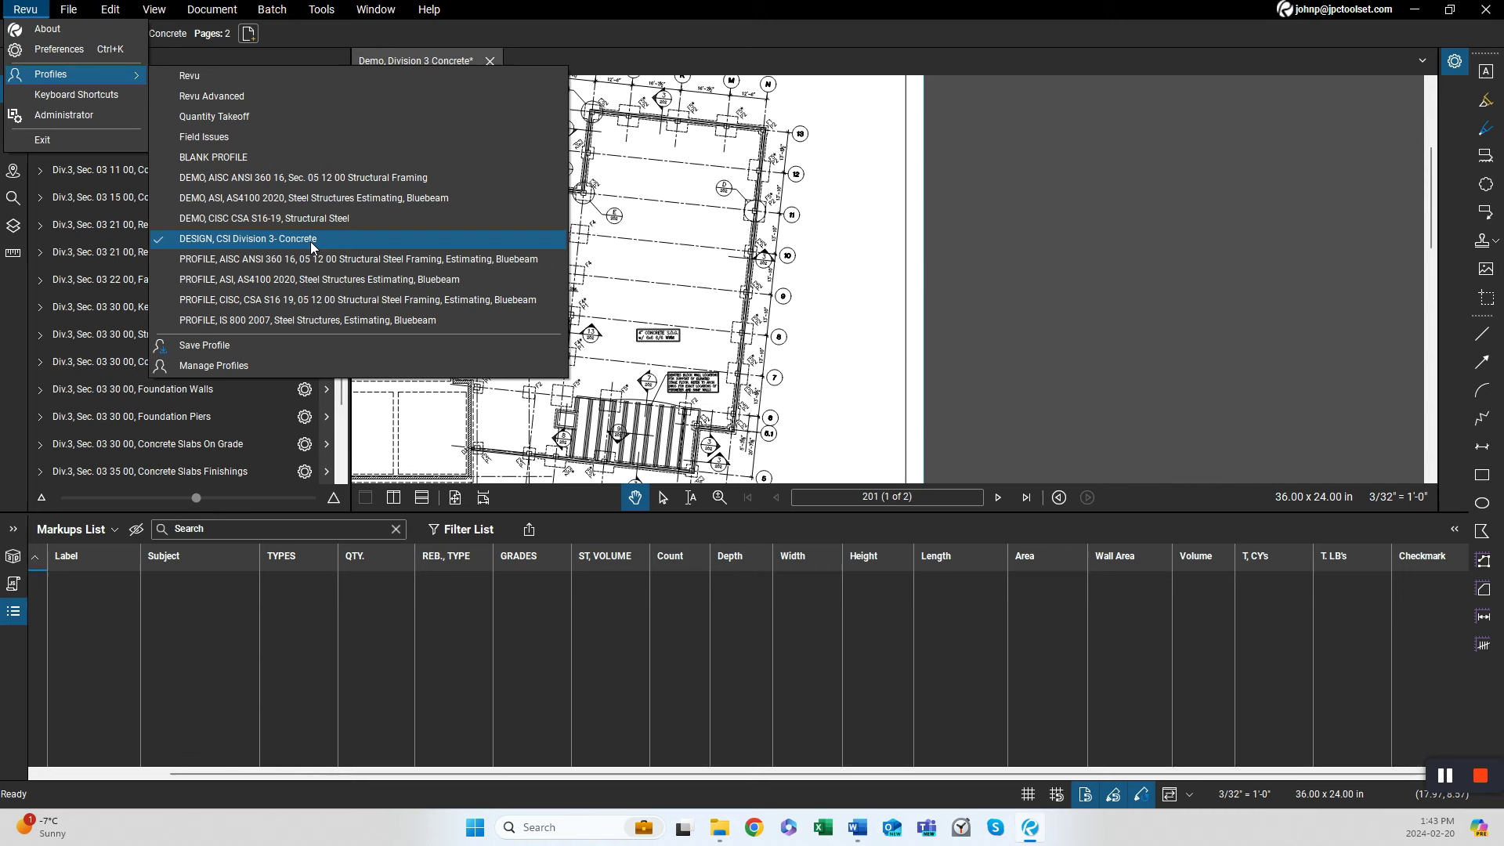
pyautogui.click(771, 313)
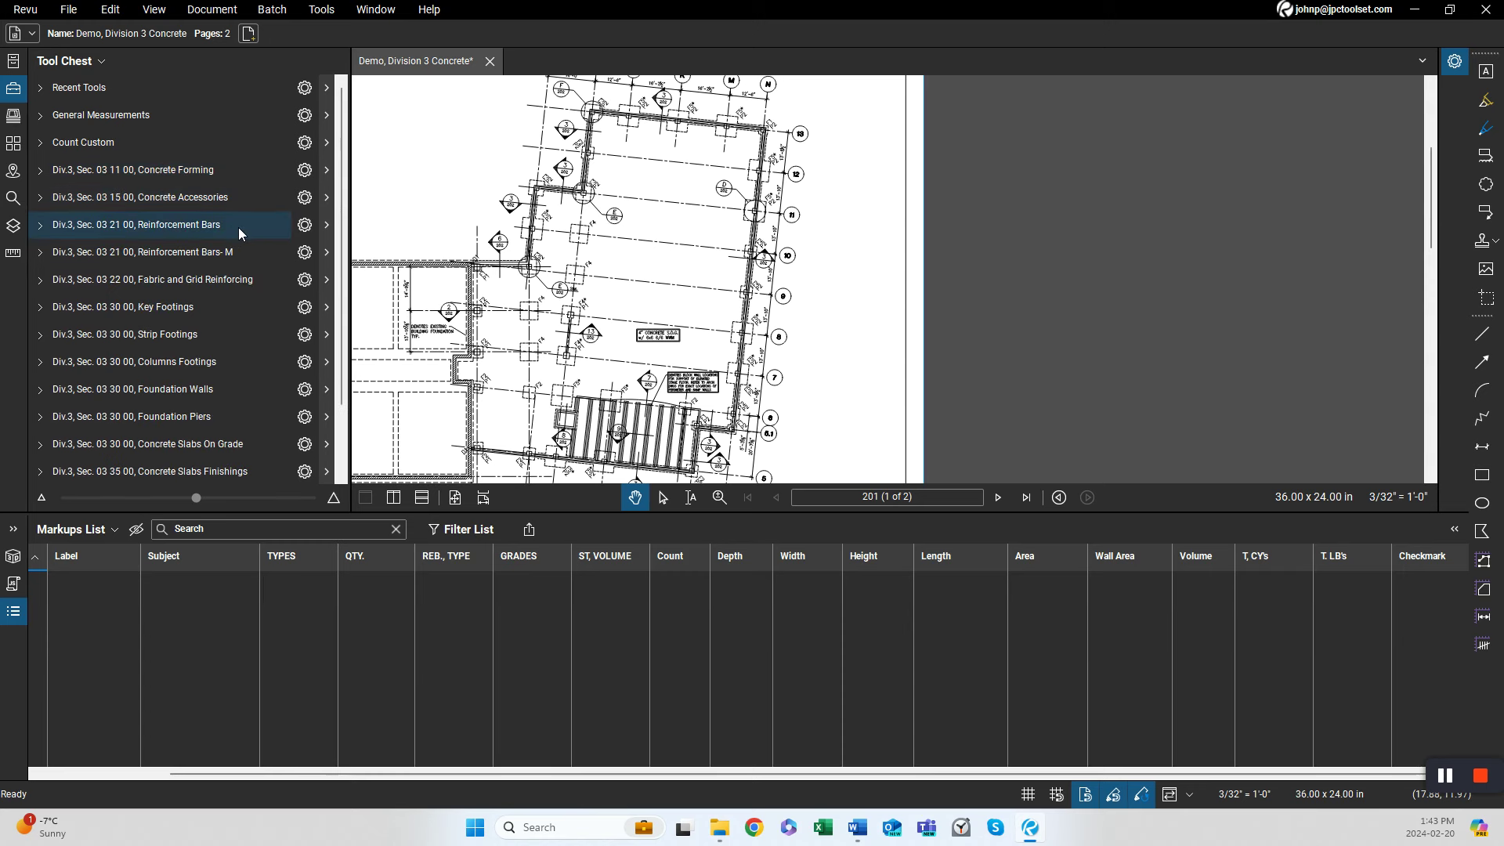
# Expand and collapse the Reinforcement Bars, Reinforcement Bars-M and Fabric and Grid Reinforcing tool sets to review their tools.
pyautogui.click(238, 228)
pyautogui.click(238, 228)
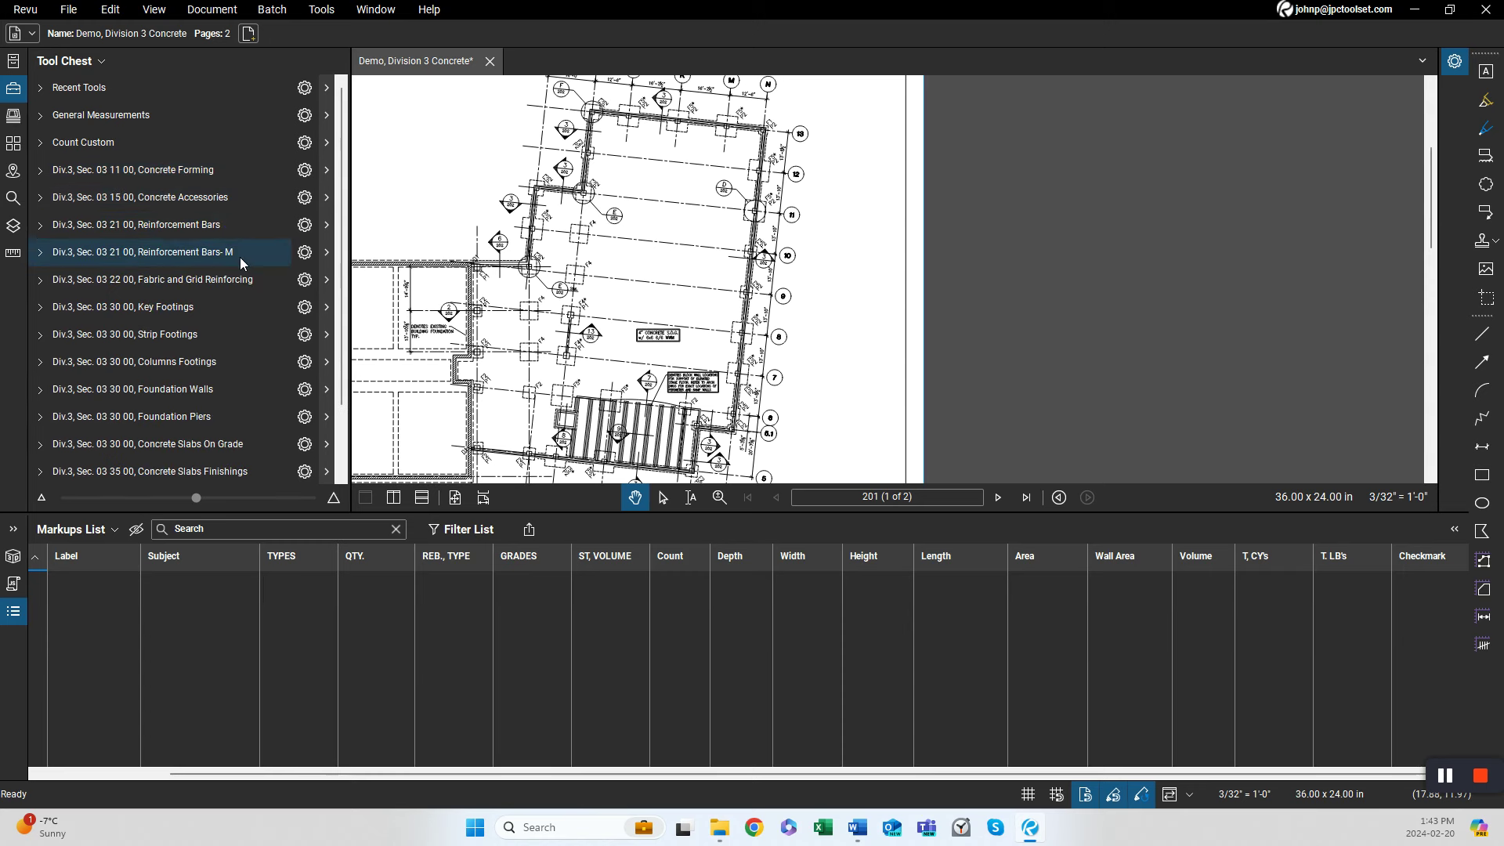
pyautogui.click(245, 257)
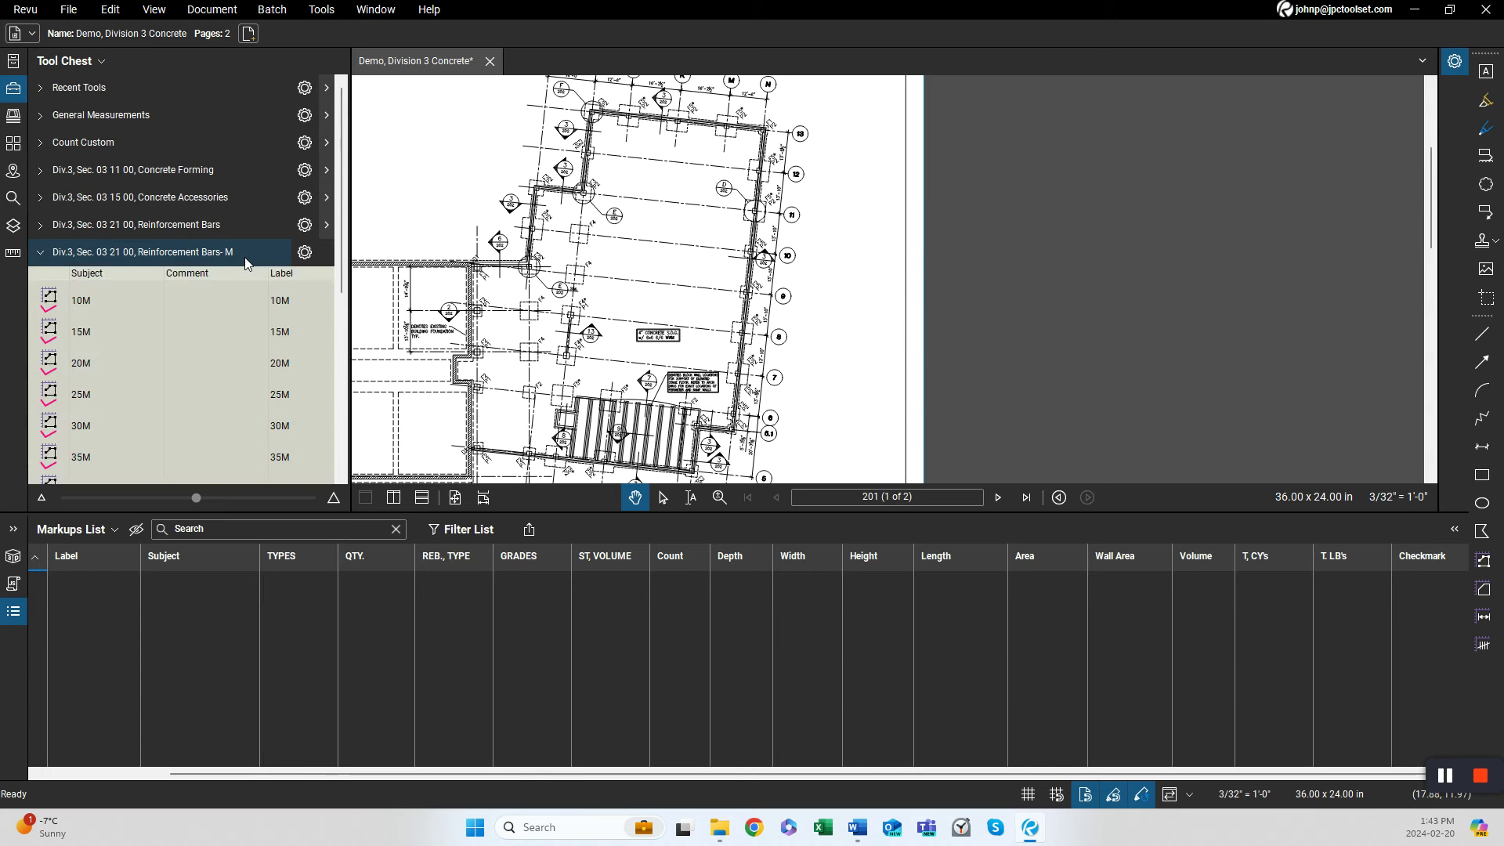
pyautogui.click(245, 257)
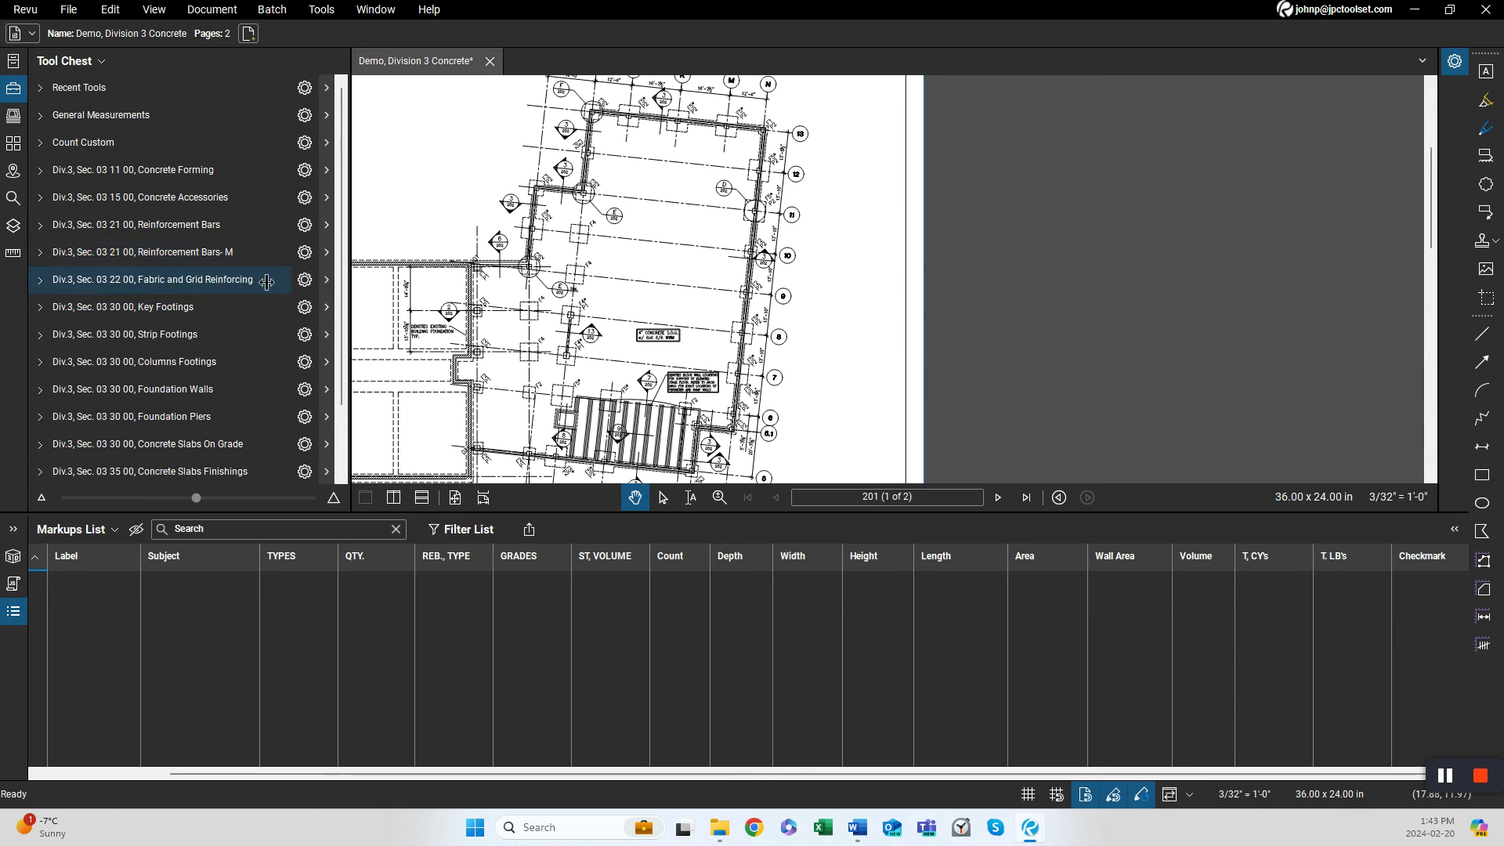
pyautogui.click(269, 281)
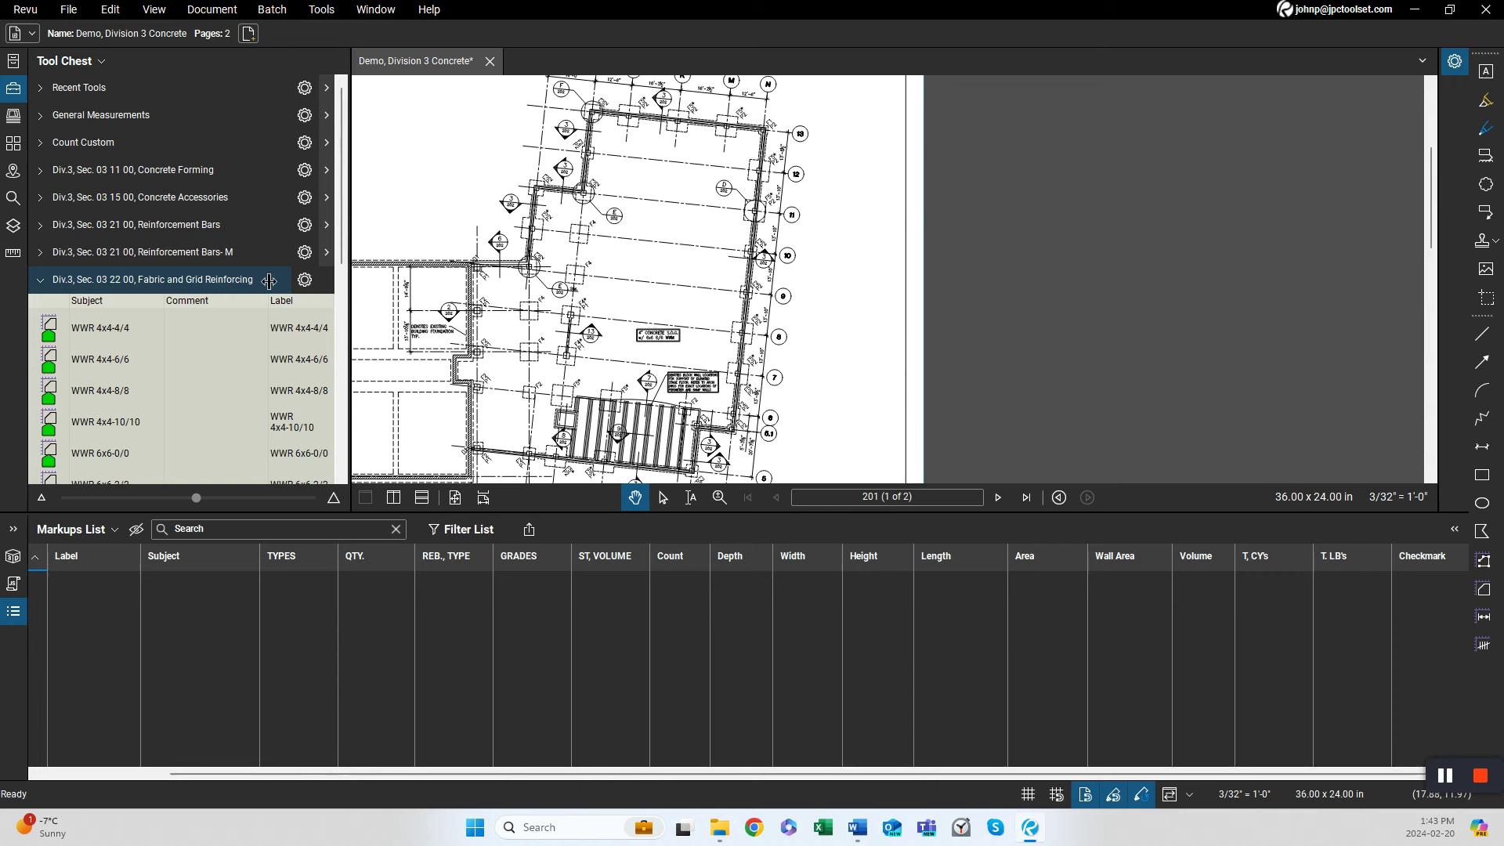
pyautogui.click(268, 282)
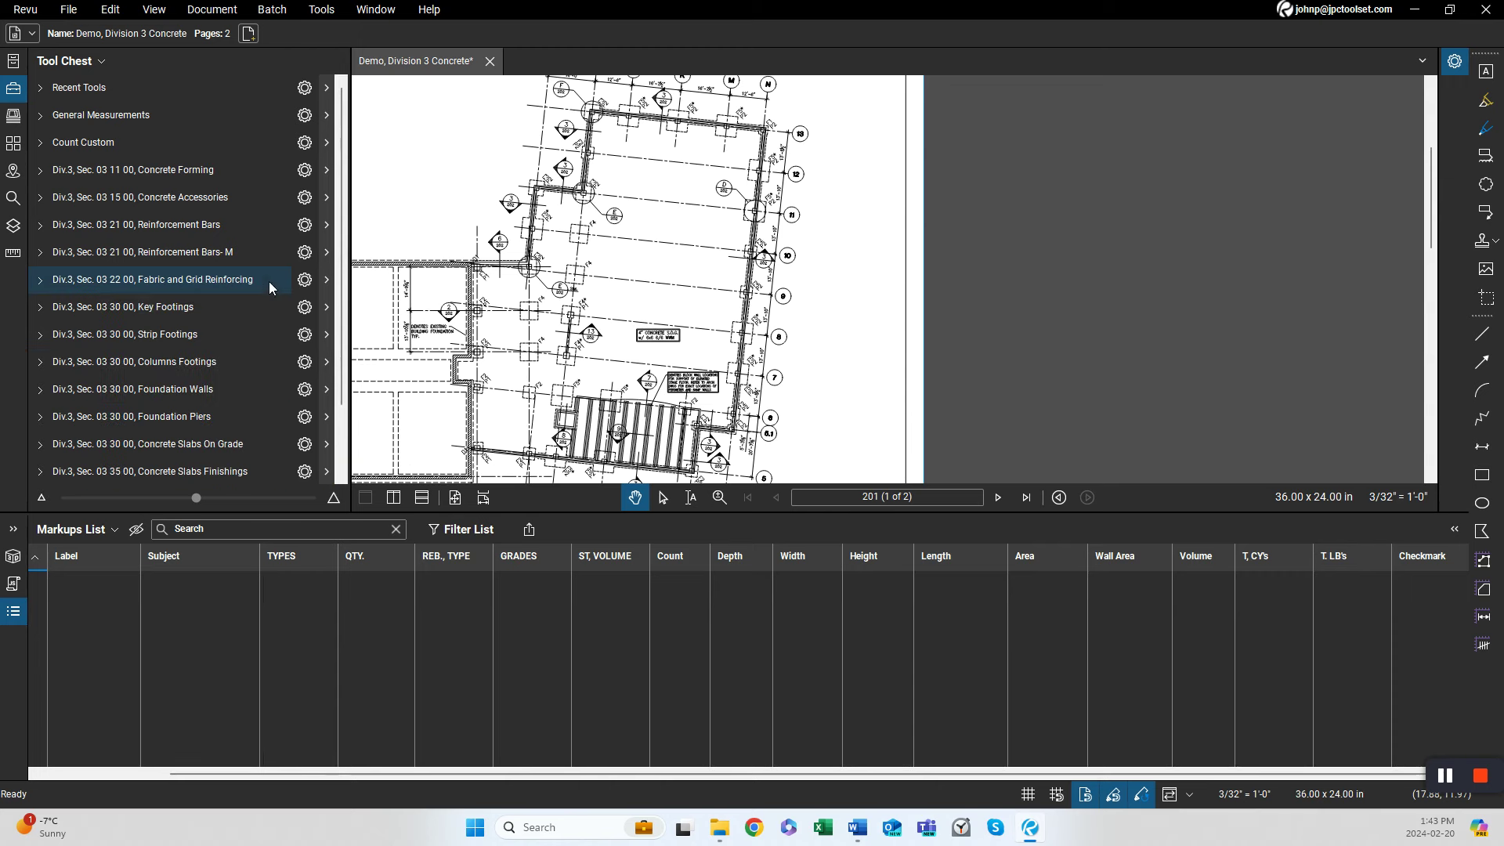
# Expand and collapse the Key Footings, Strip Footings and Columns Footings tool sets to review their tools.
pyautogui.click(231, 304)
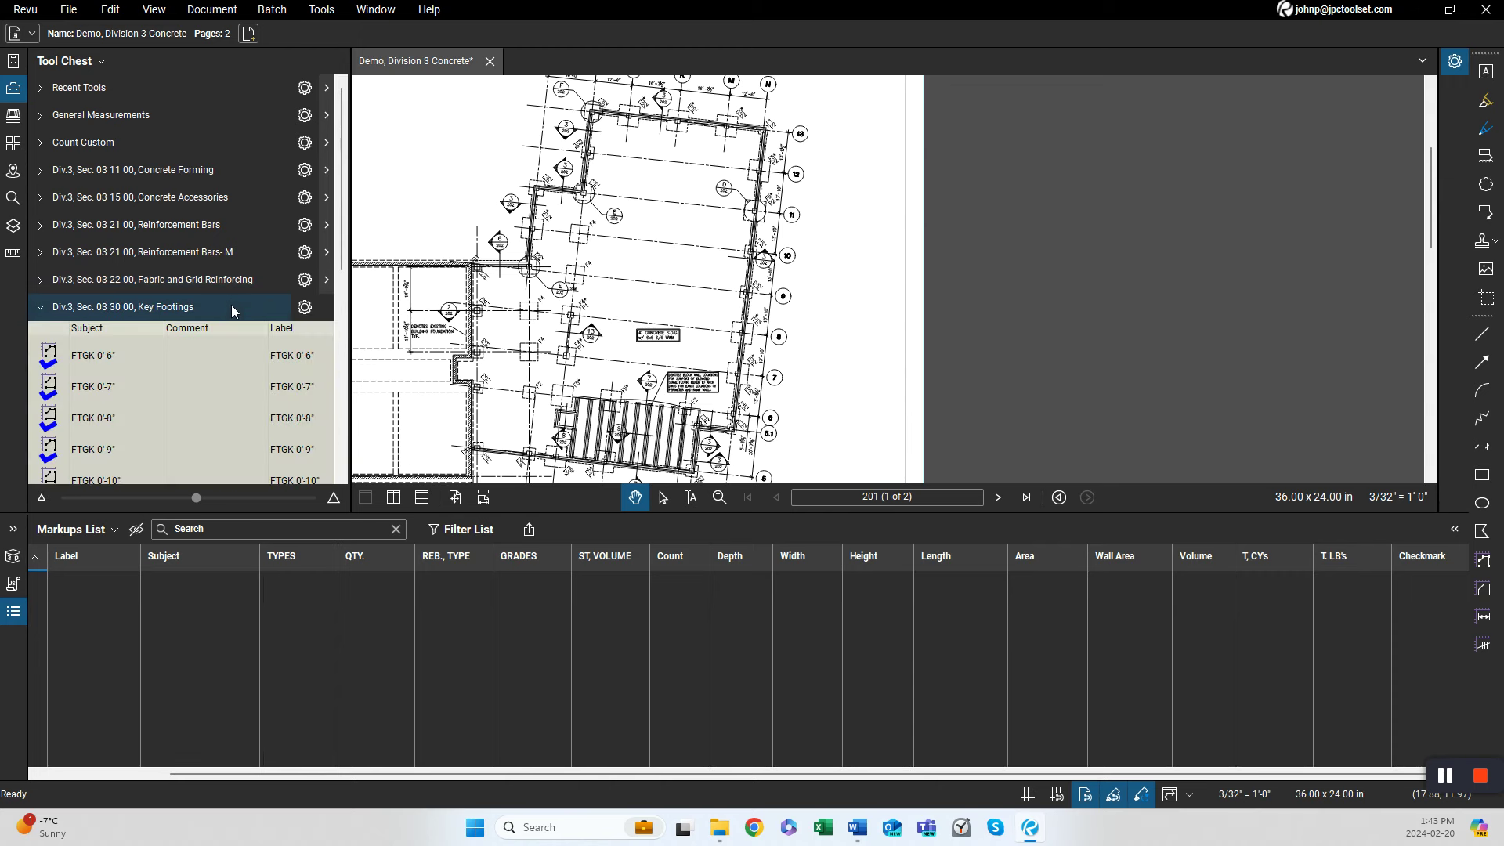
pyautogui.click(232, 304)
pyautogui.click(235, 335)
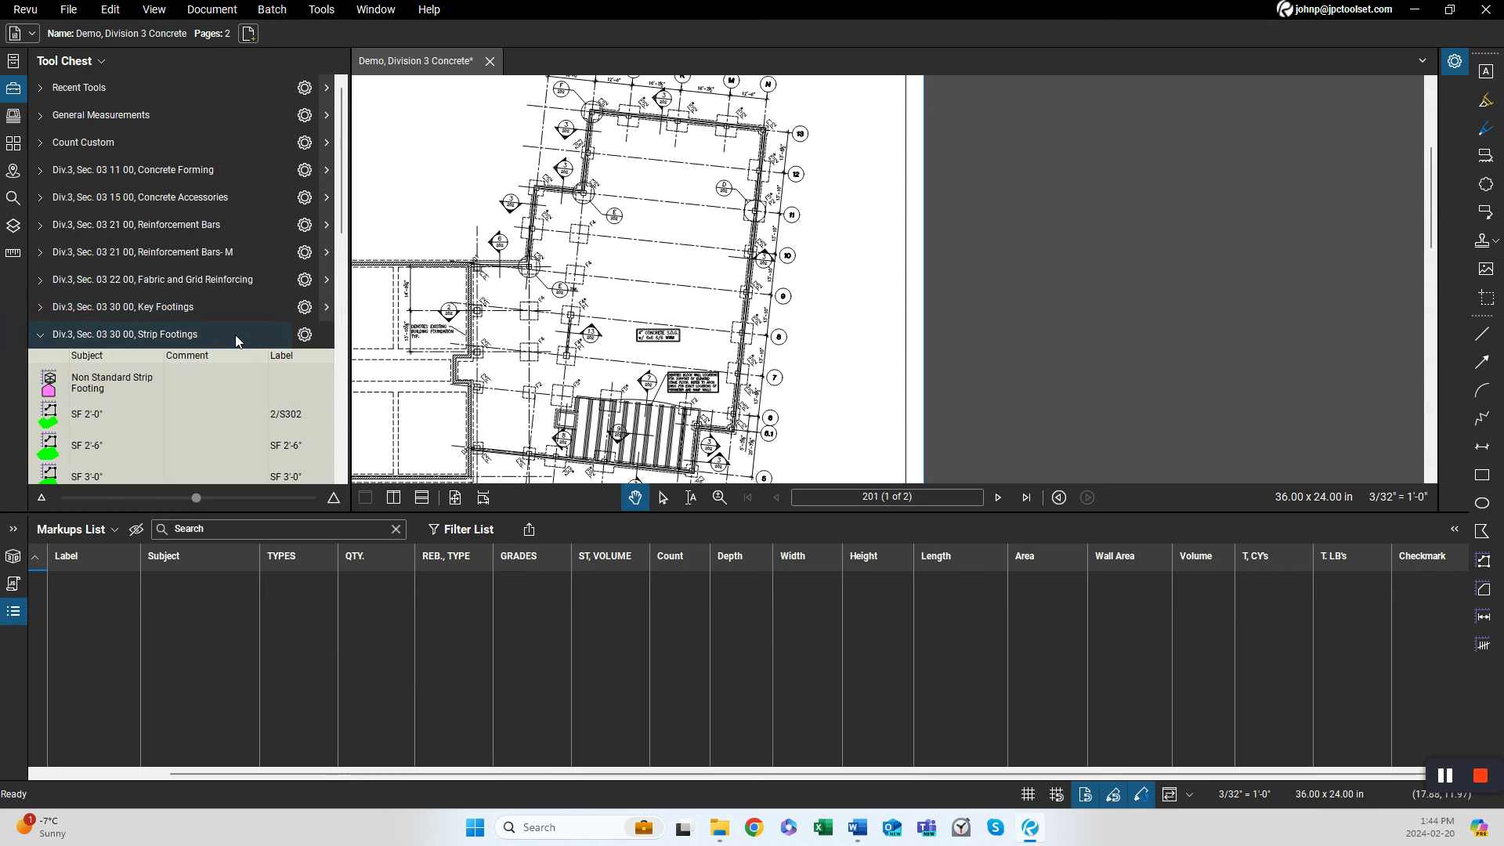
pyautogui.click(235, 335)
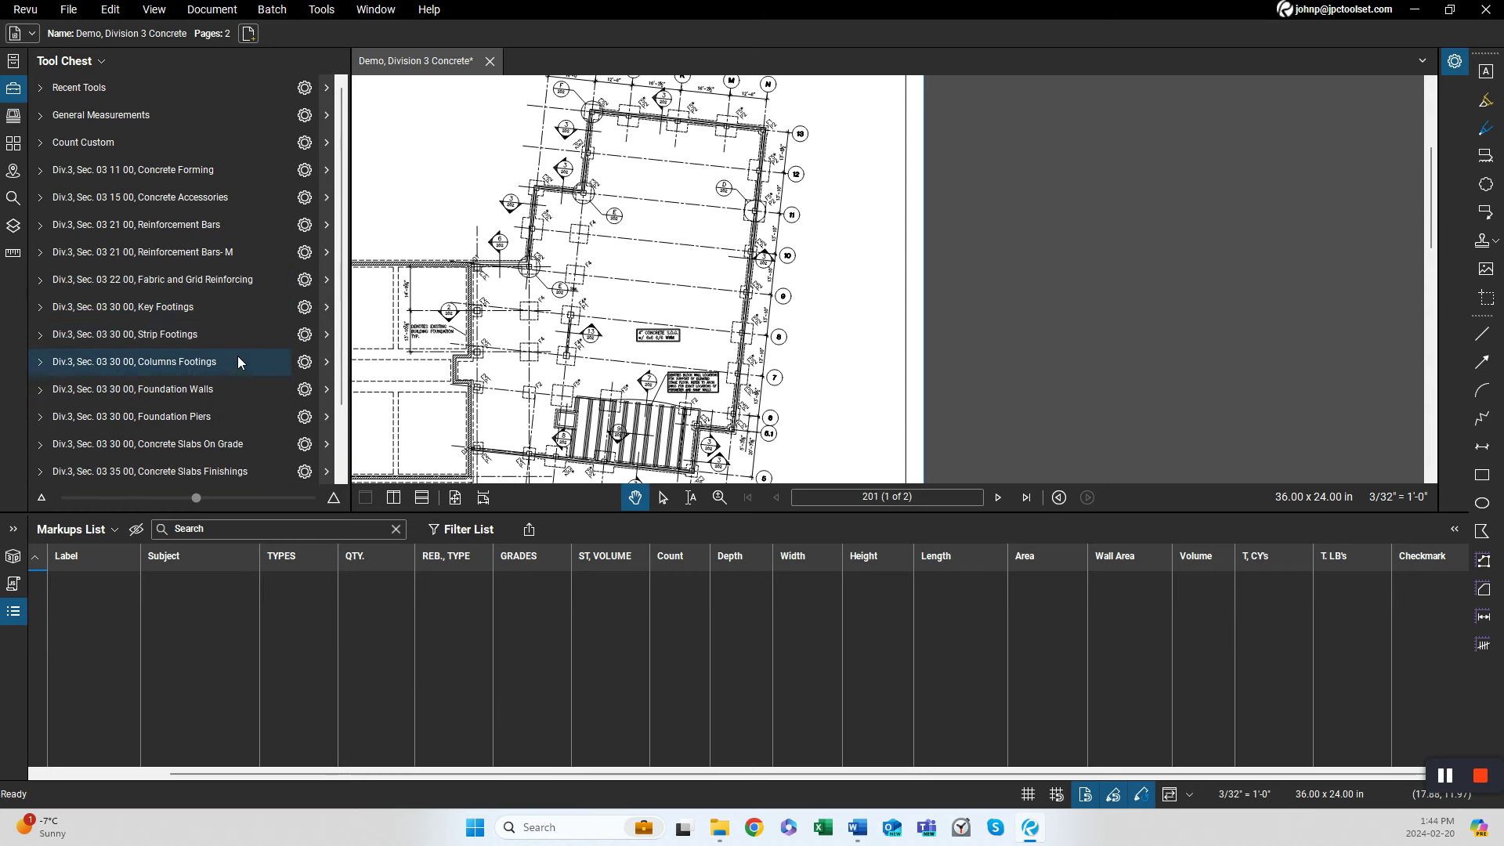
pyautogui.click(240, 361)
pyautogui.click(240, 361)
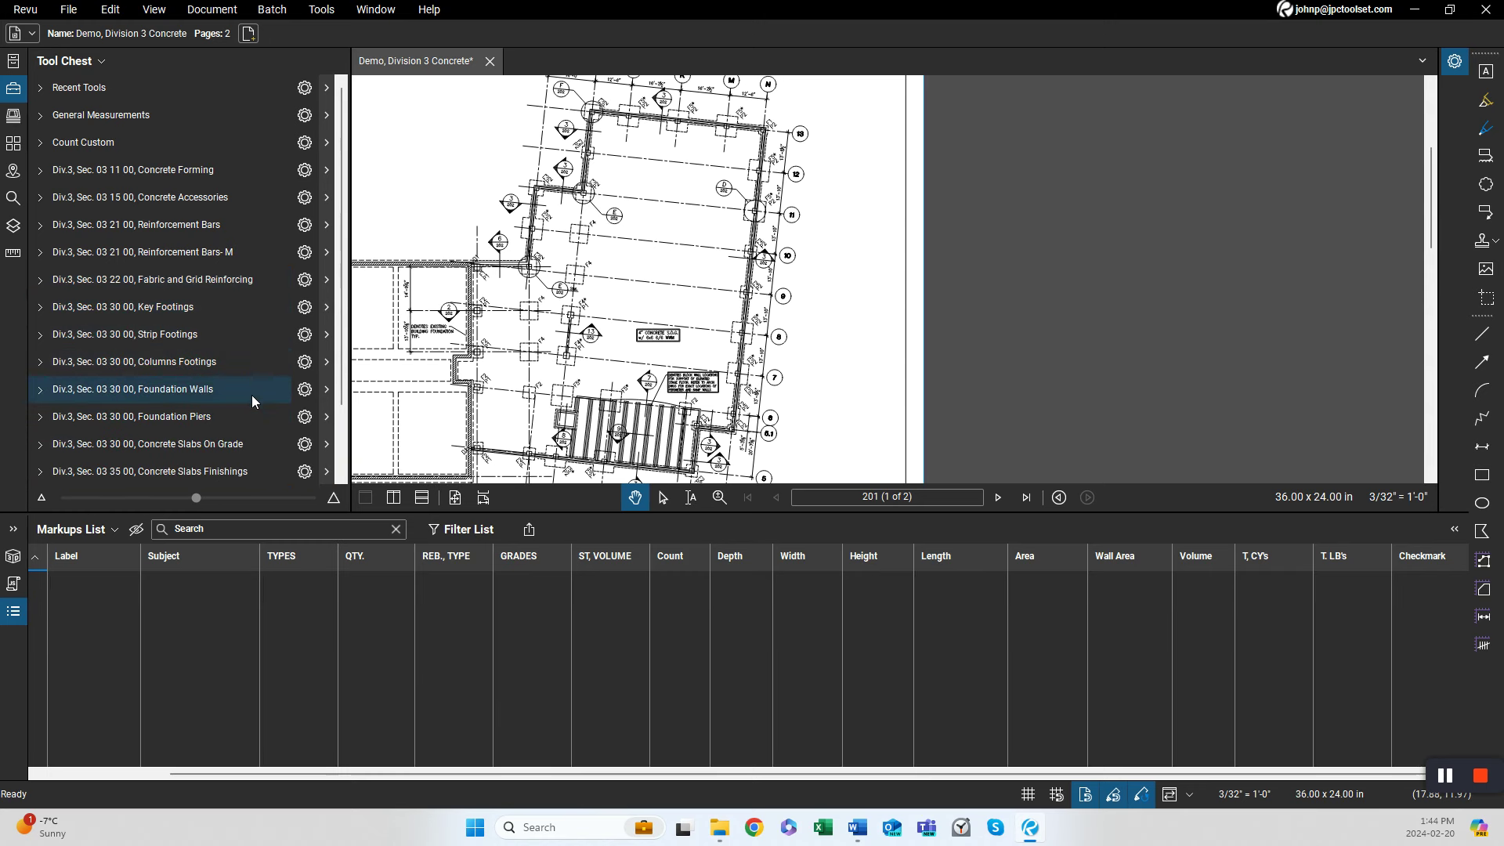
# Expand the Foundation Walls tool set and browse its tools, then review the Foundation Piers tool set.
pyautogui.click(252, 391)
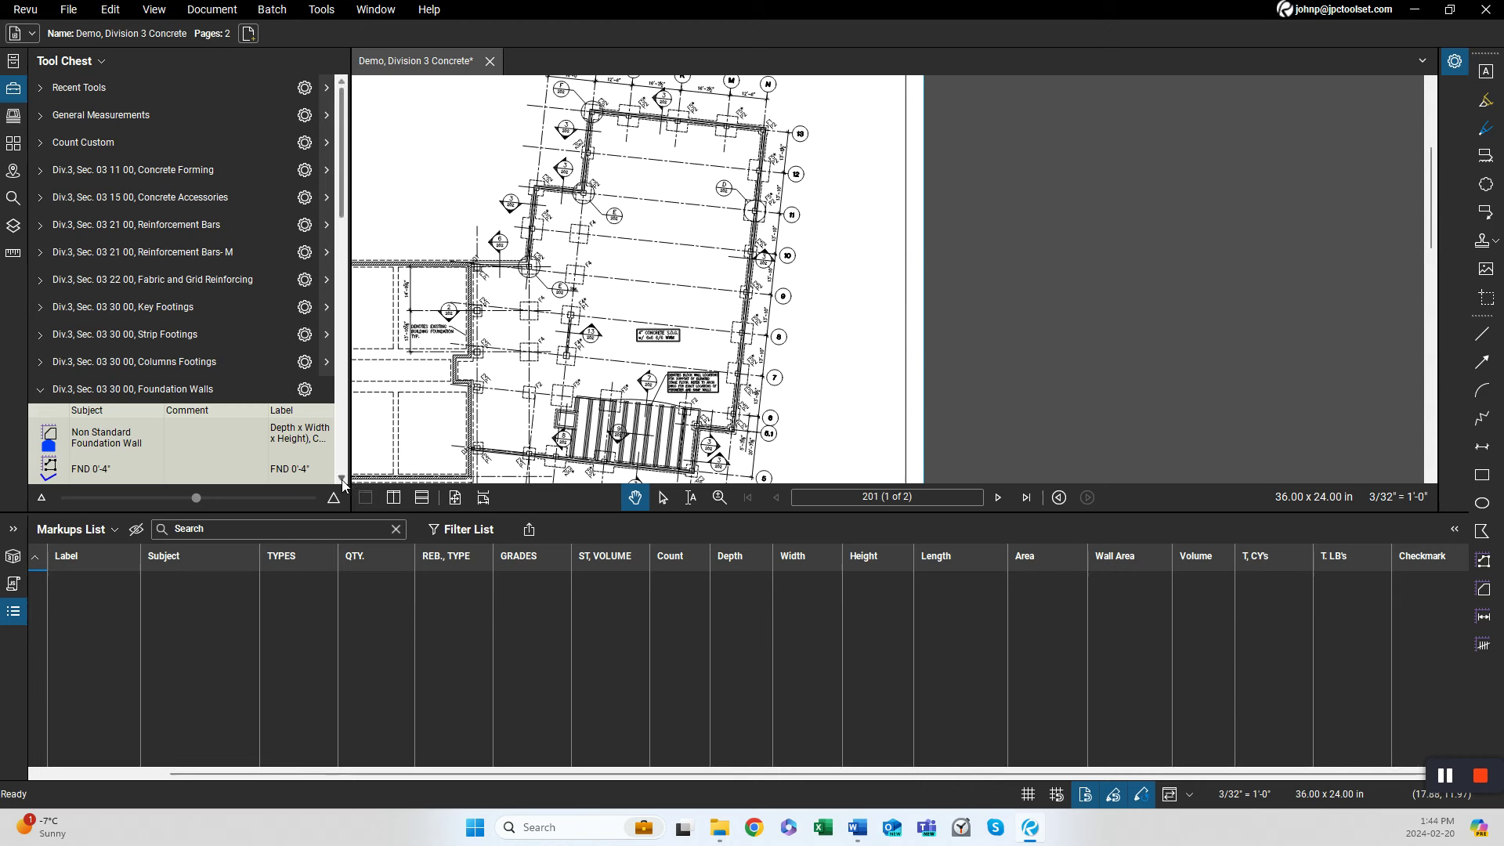
pyautogui.scroll(-3, 343, 480)
pyautogui.scroll(-5, 342, 479)
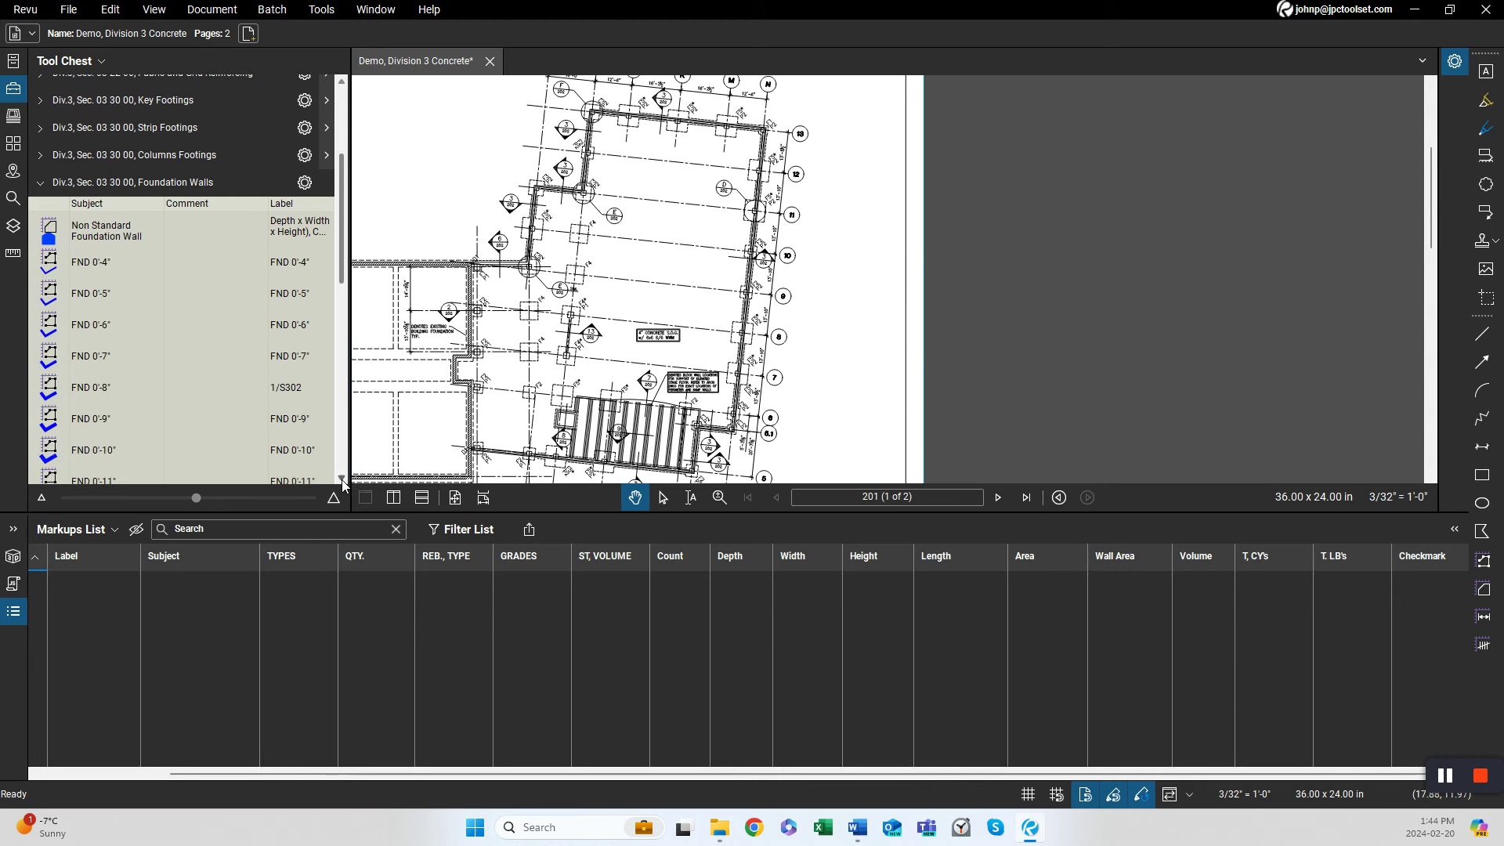
pyautogui.scroll(-5, 342, 479)
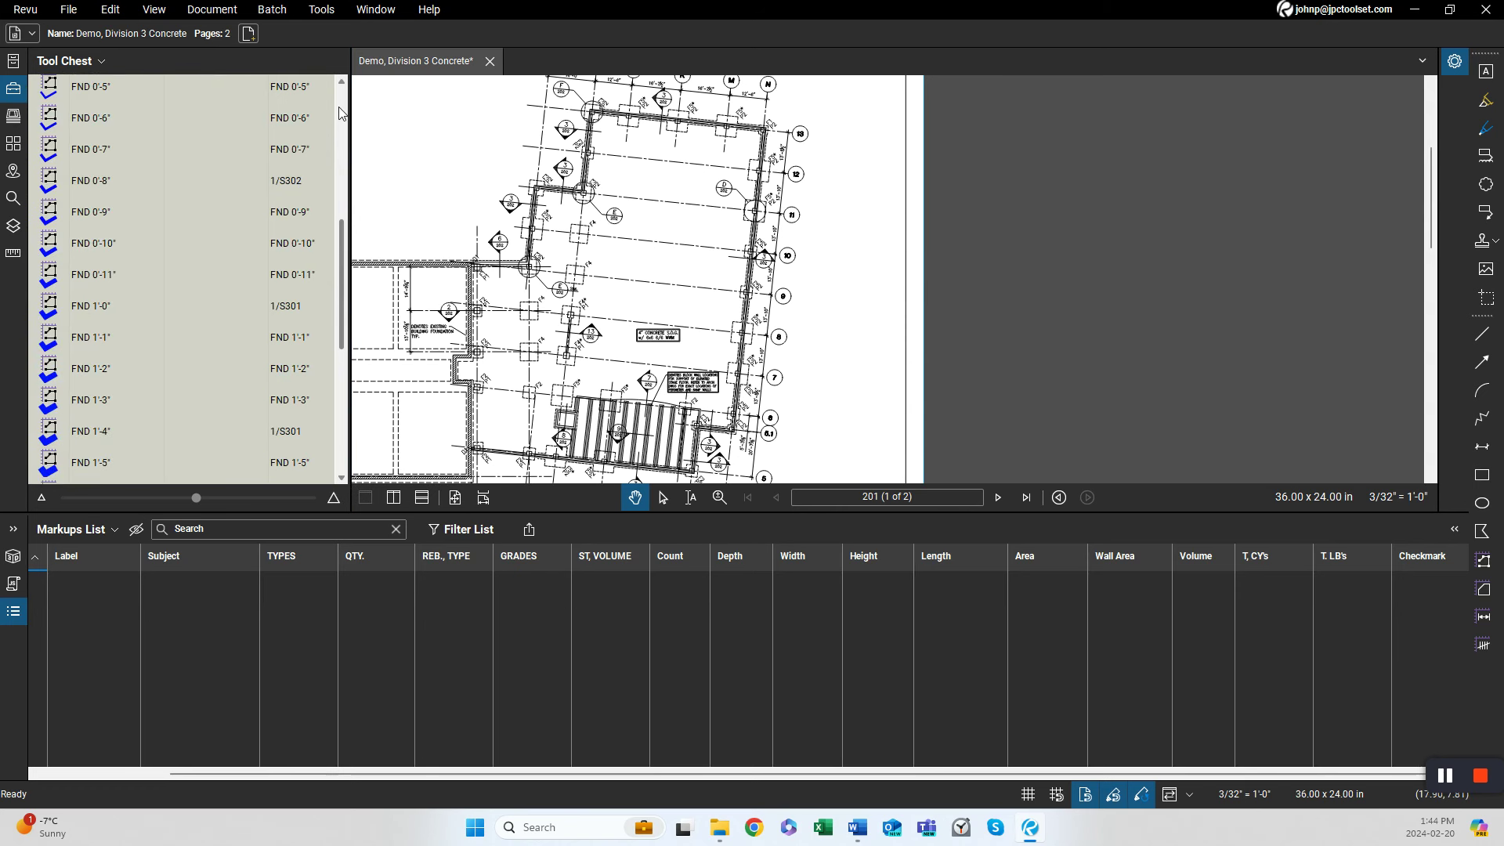
pyautogui.scroll(12, 235, 251)
pyautogui.click(238, 386)
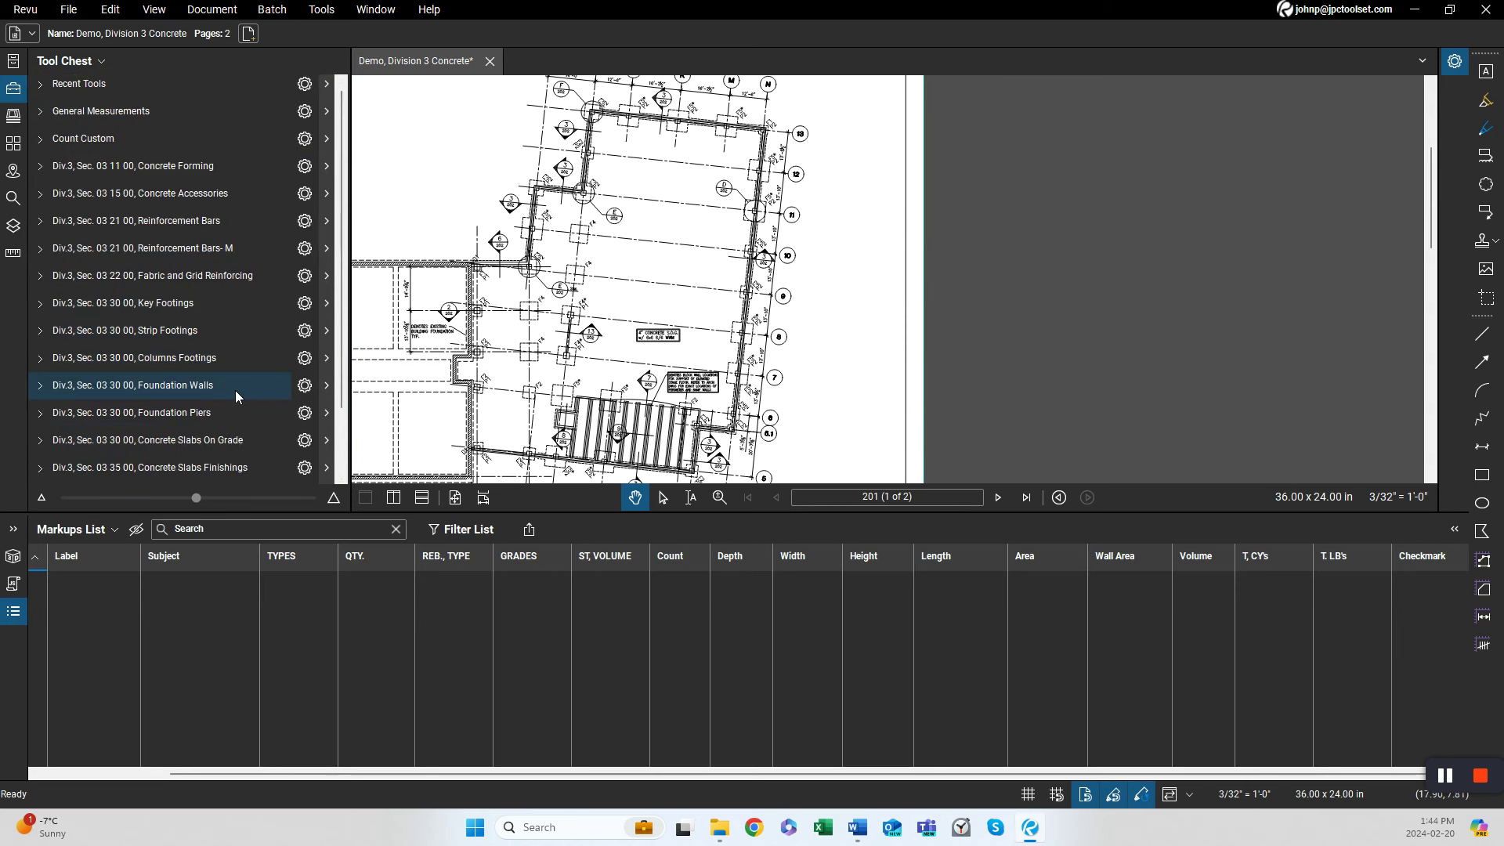
pyautogui.click(236, 411)
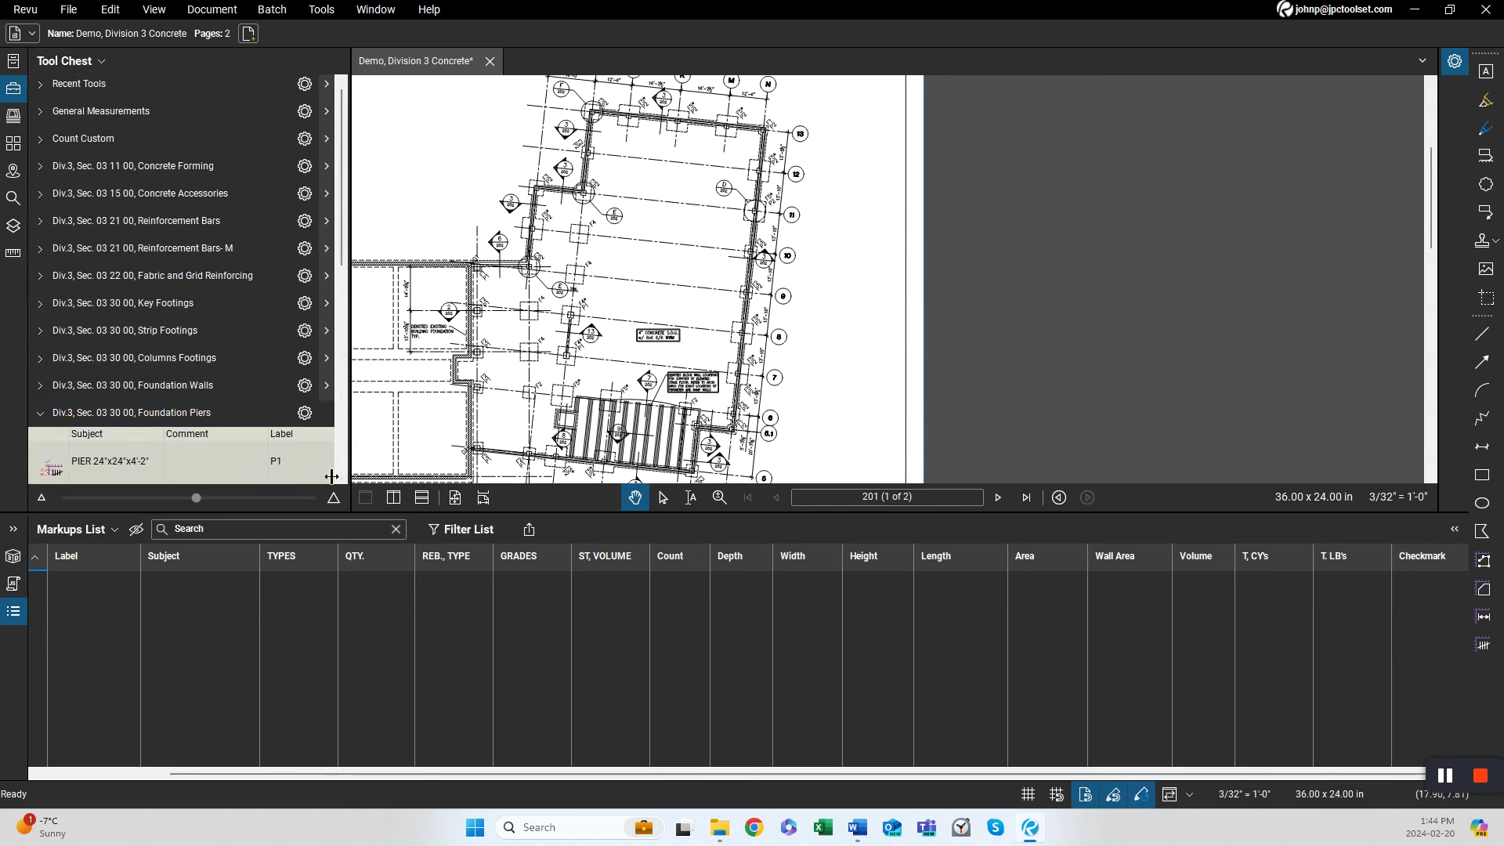
pyautogui.click(235, 412)
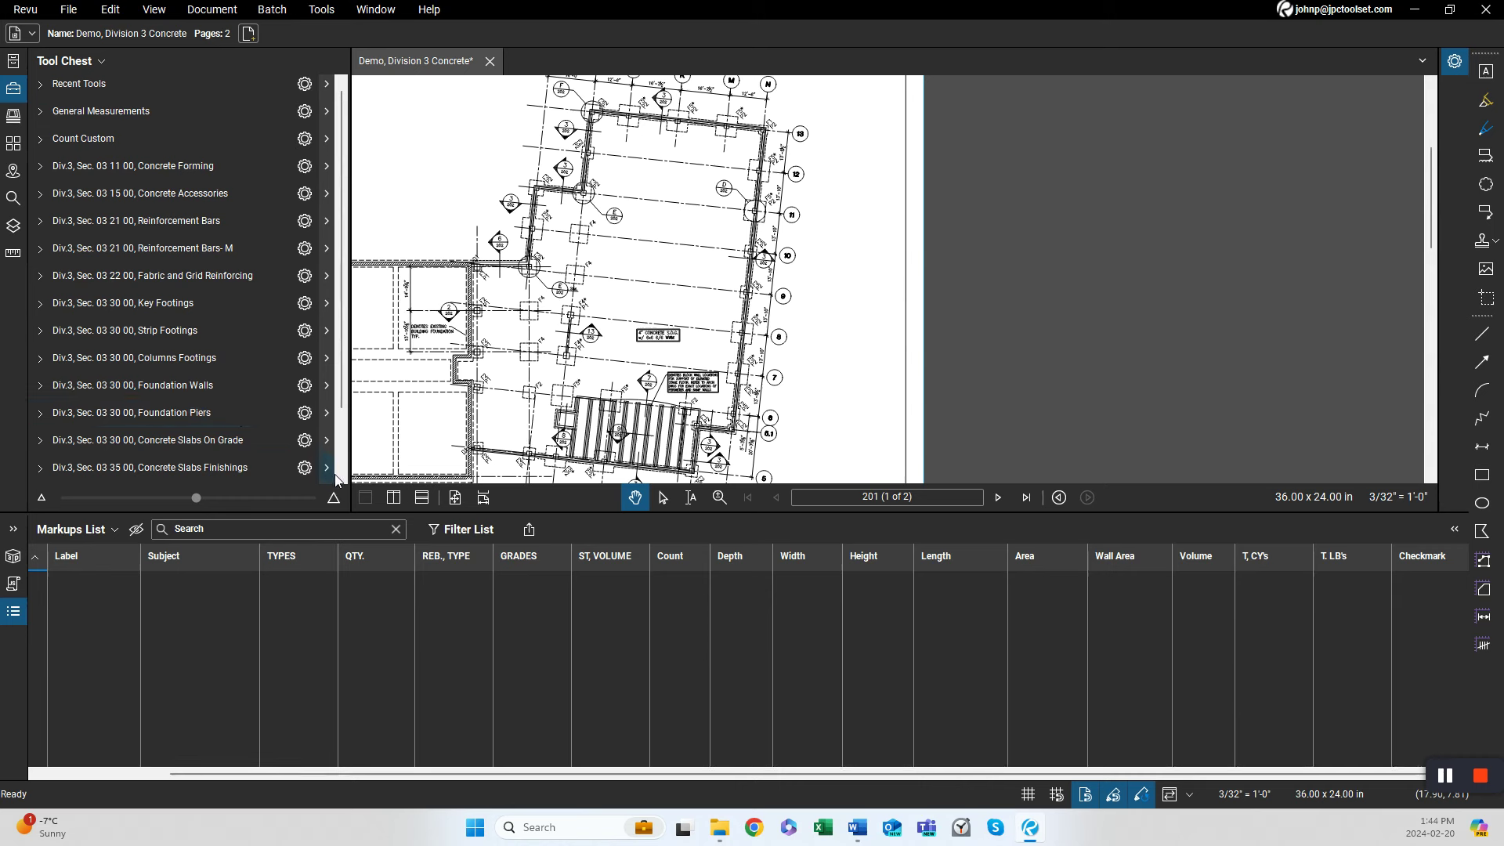
# Expand and collapse the Concrete Slabs On Grade, Concrete Slabs Finishings and Non-Shrink Grouting tool sets to review their tools.
pyautogui.scroll(-2, 235, 415)
pyautogui.click(220, 383)
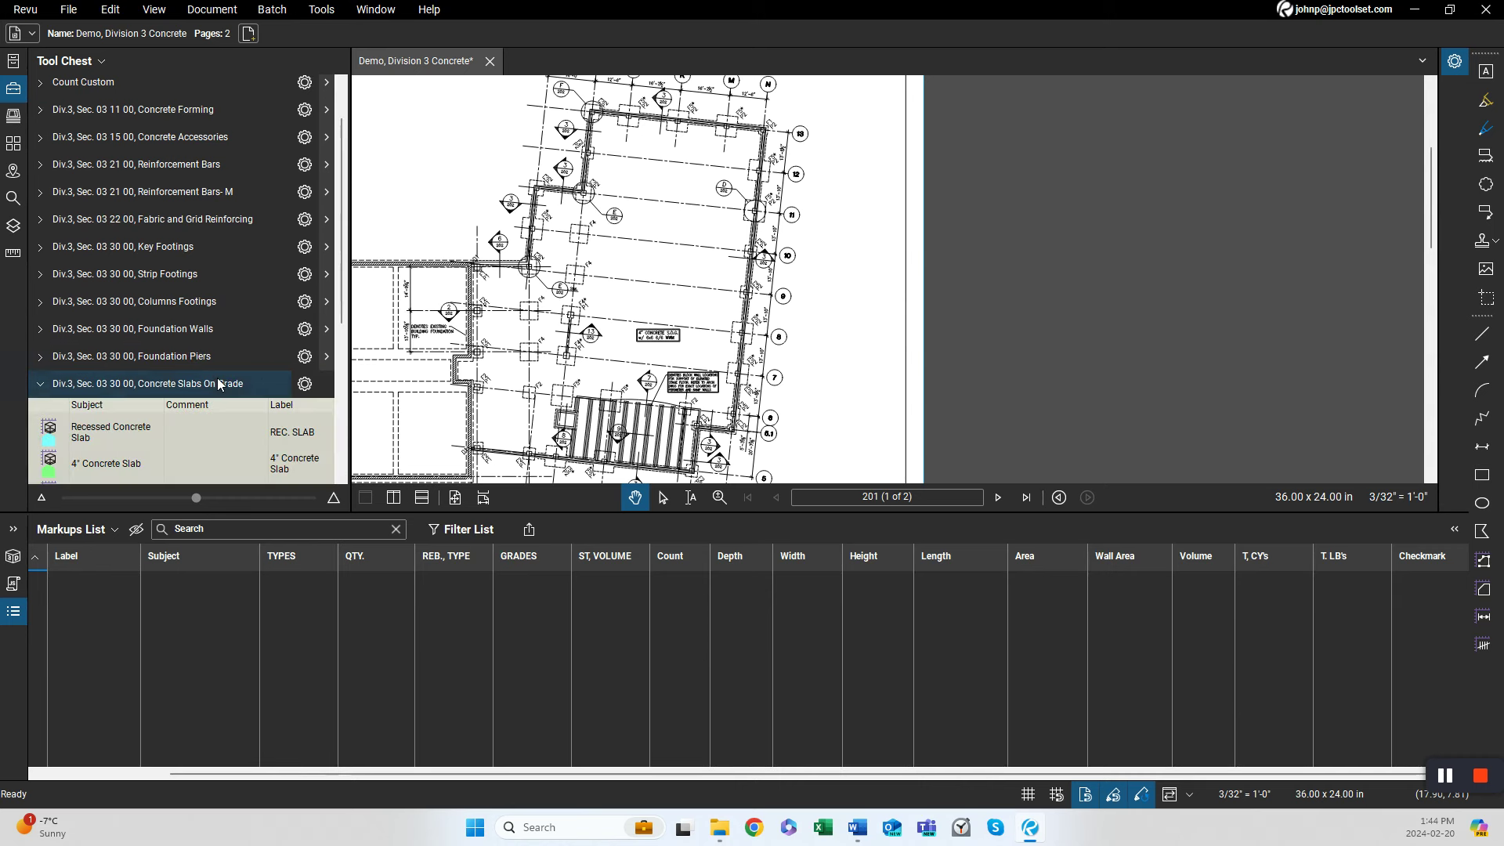
pyautogui.moveTo(342, 481); pyautogui.dragTo(342, 481)
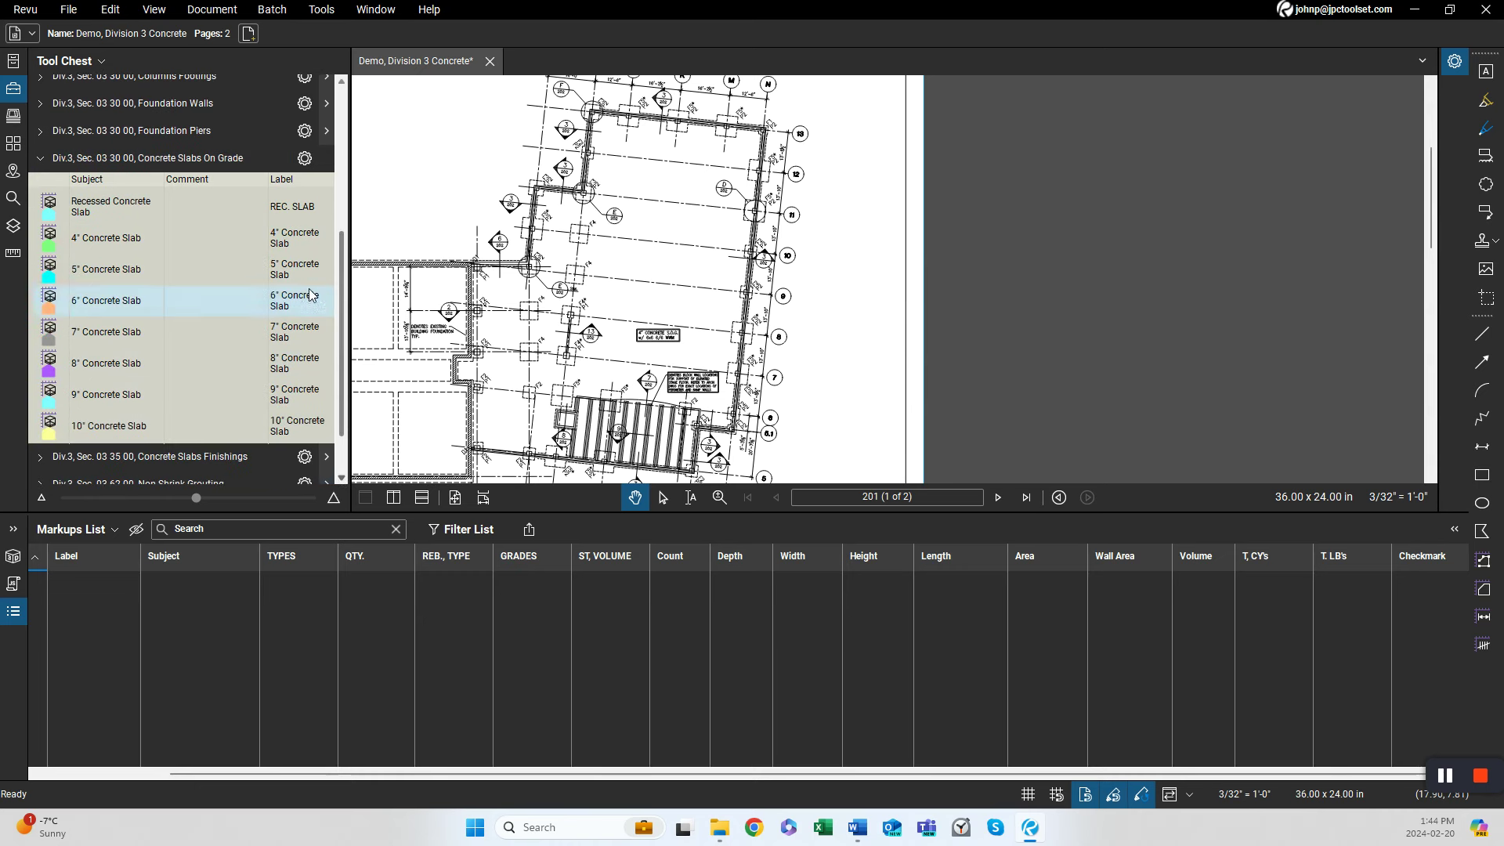
pyautogui.click(265, 155)
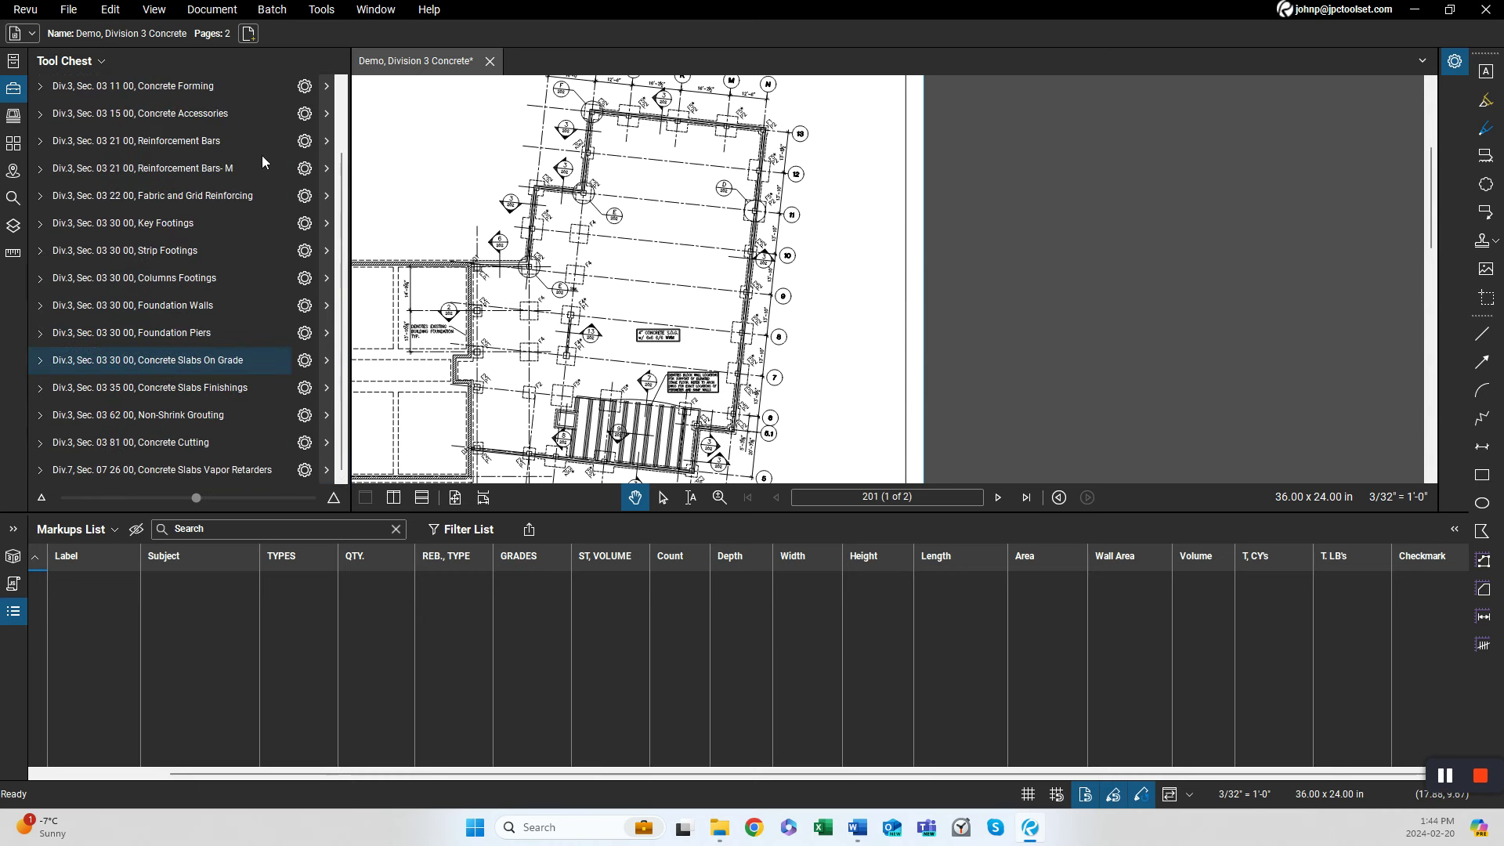
pyautogui.click(263, 389)
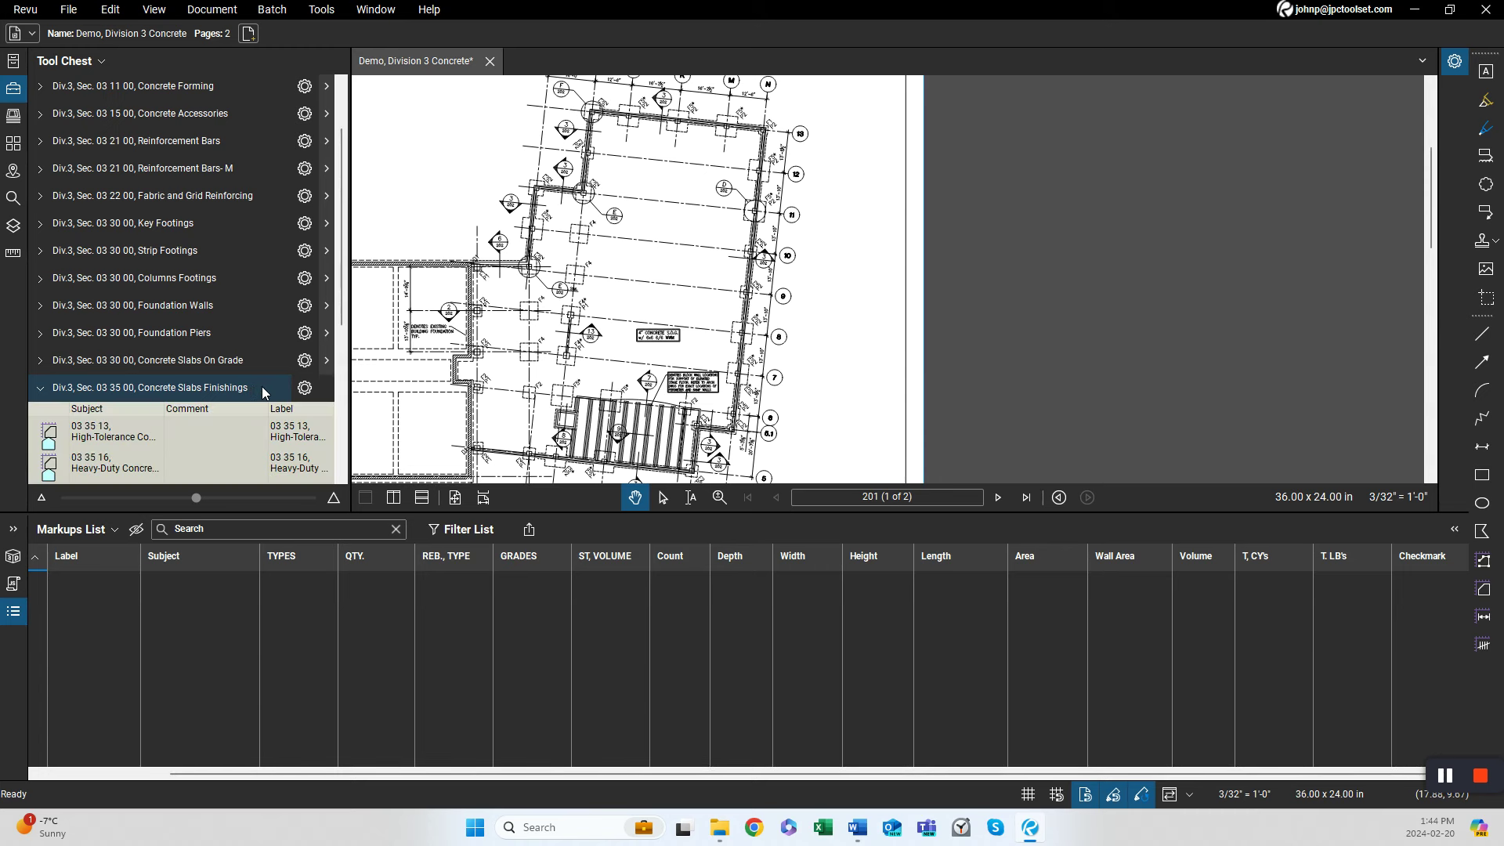
pyautogui.click(263, 389)
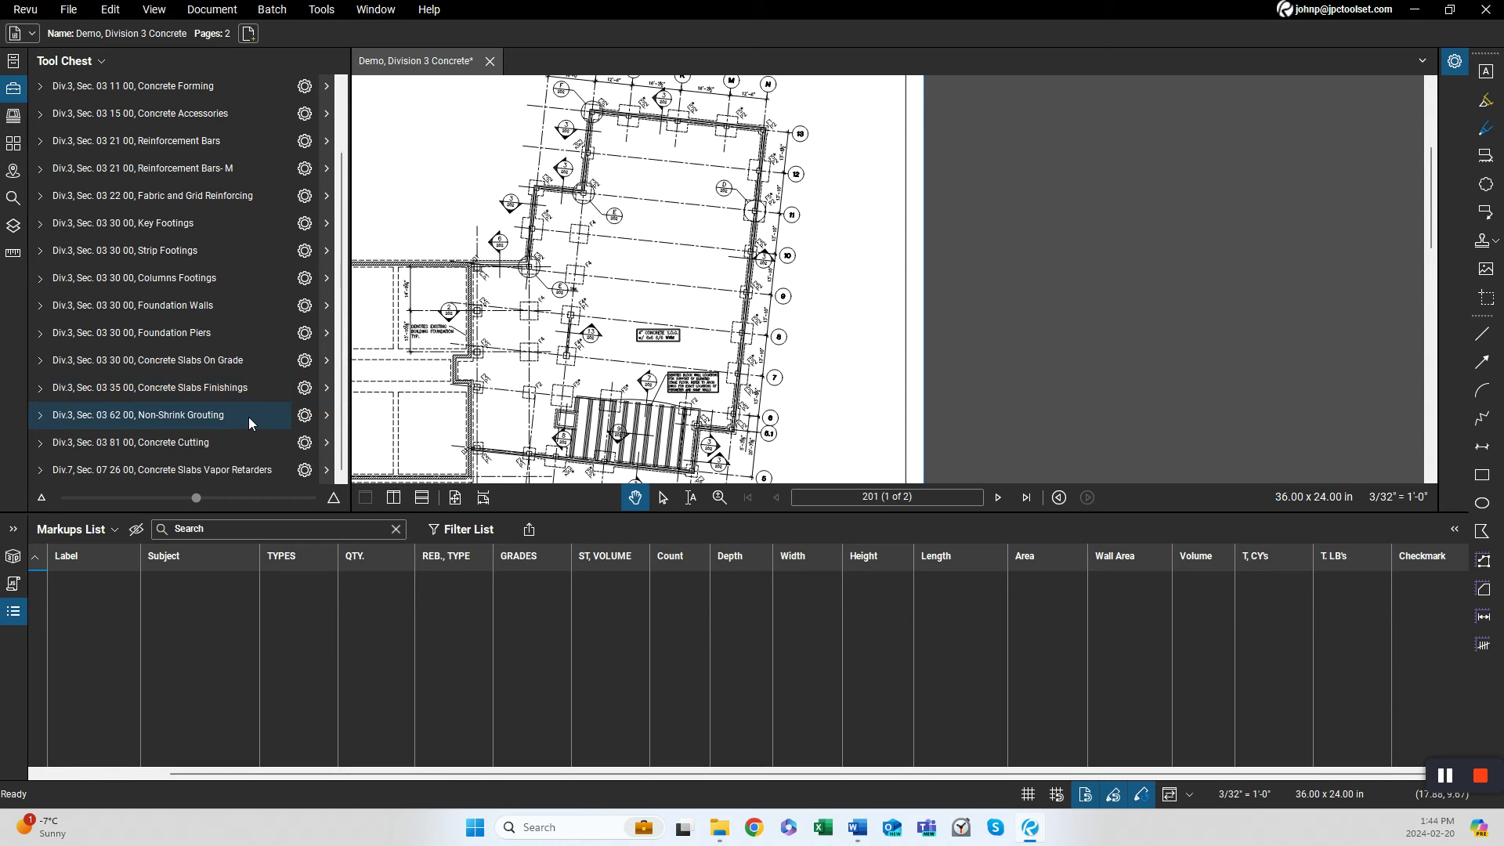
pyautogui.click(249, 421)
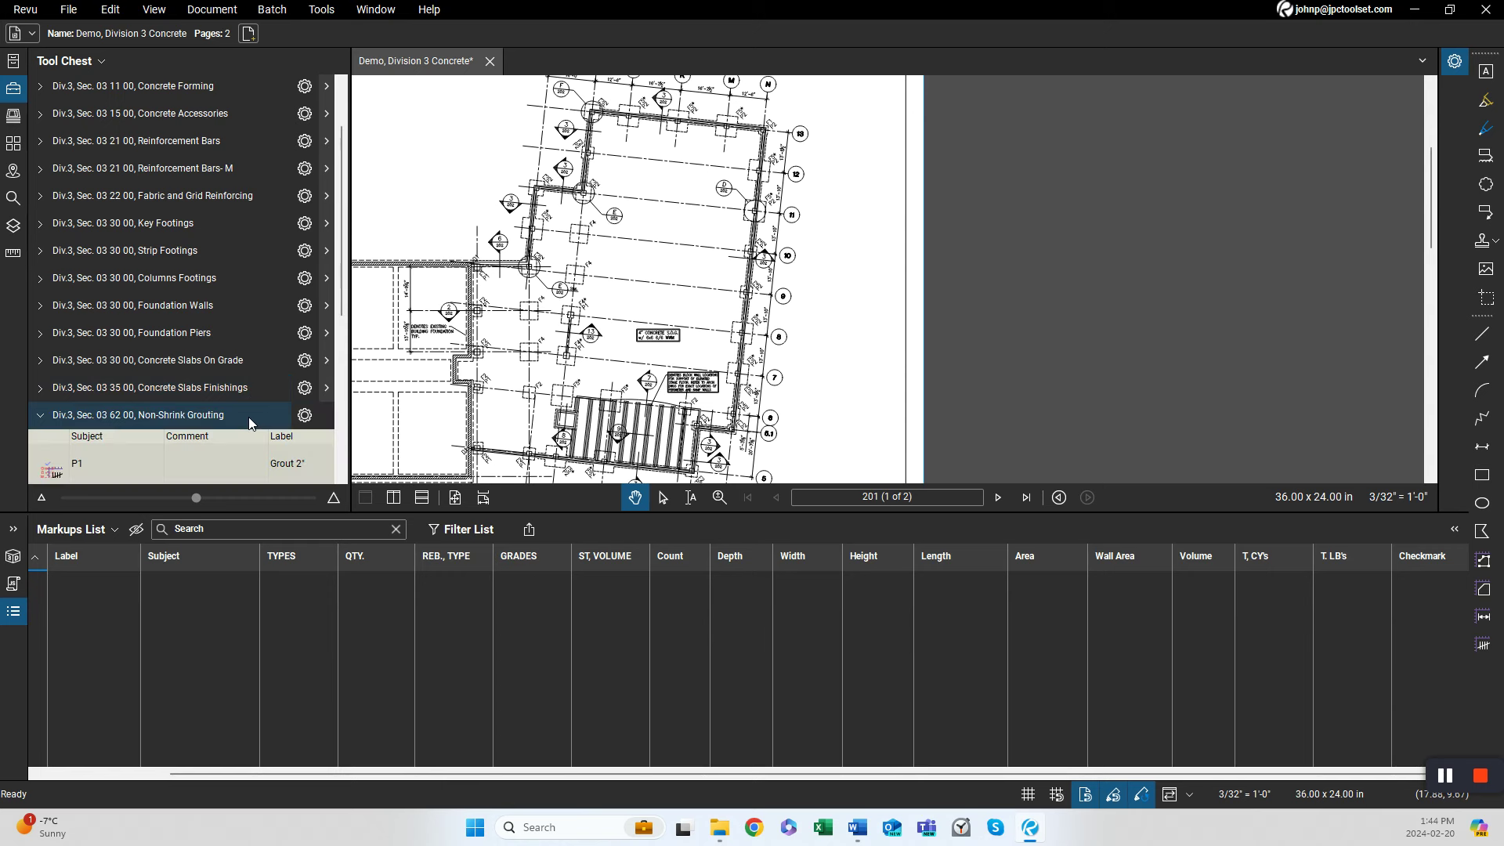
pyautogui.click(249, 423)
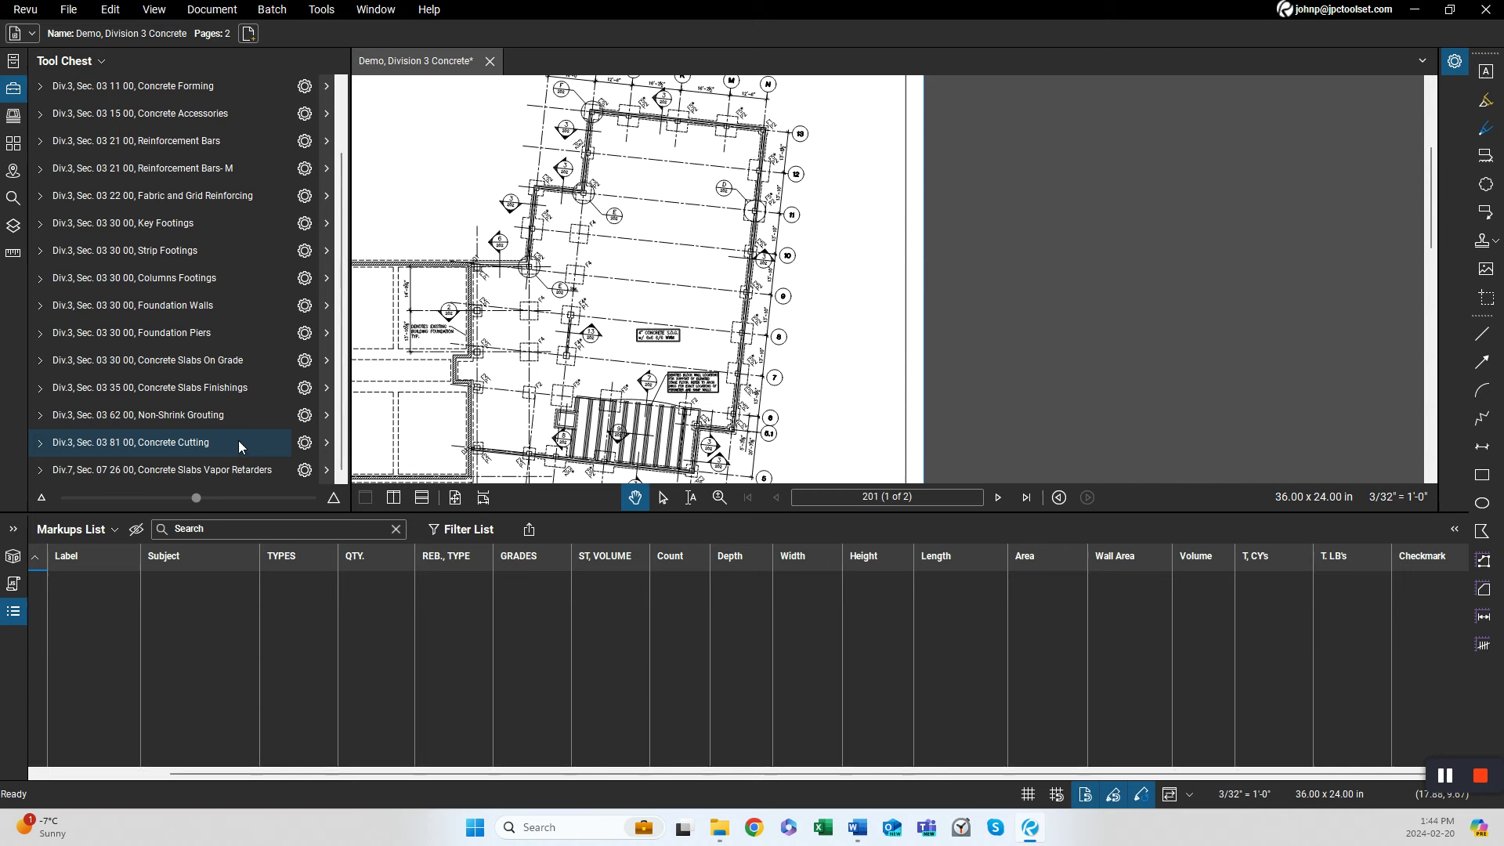
# Expand and collapse the Concrete Cutting and Concrete Slabs Vapor Retarders tool sets to review their tools.
pyautogui.click(238, 441)
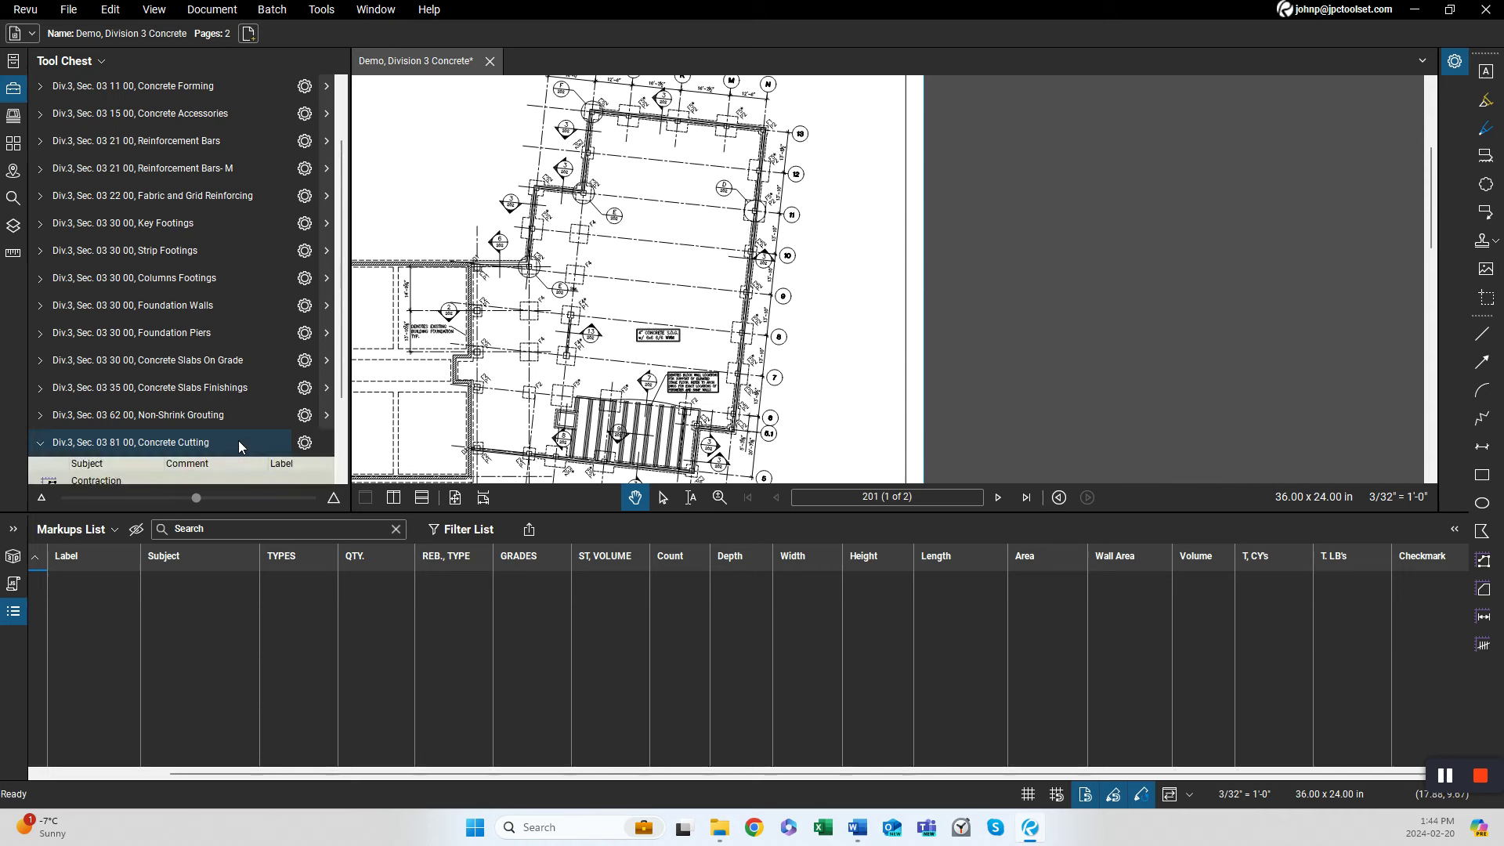
pyautogui.click(342, 477)
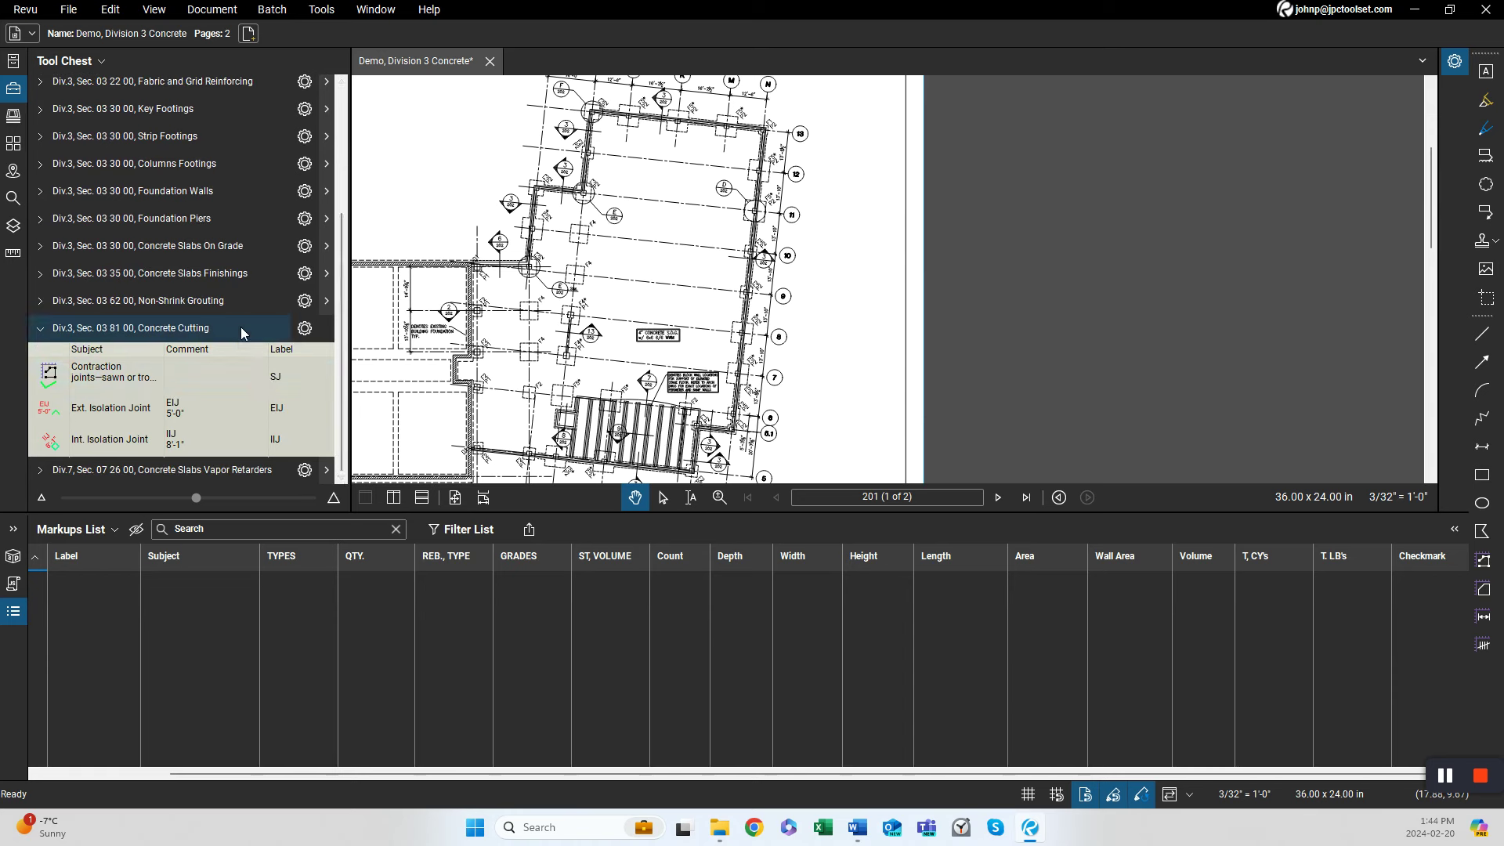
pyautogui.click(241, 326)
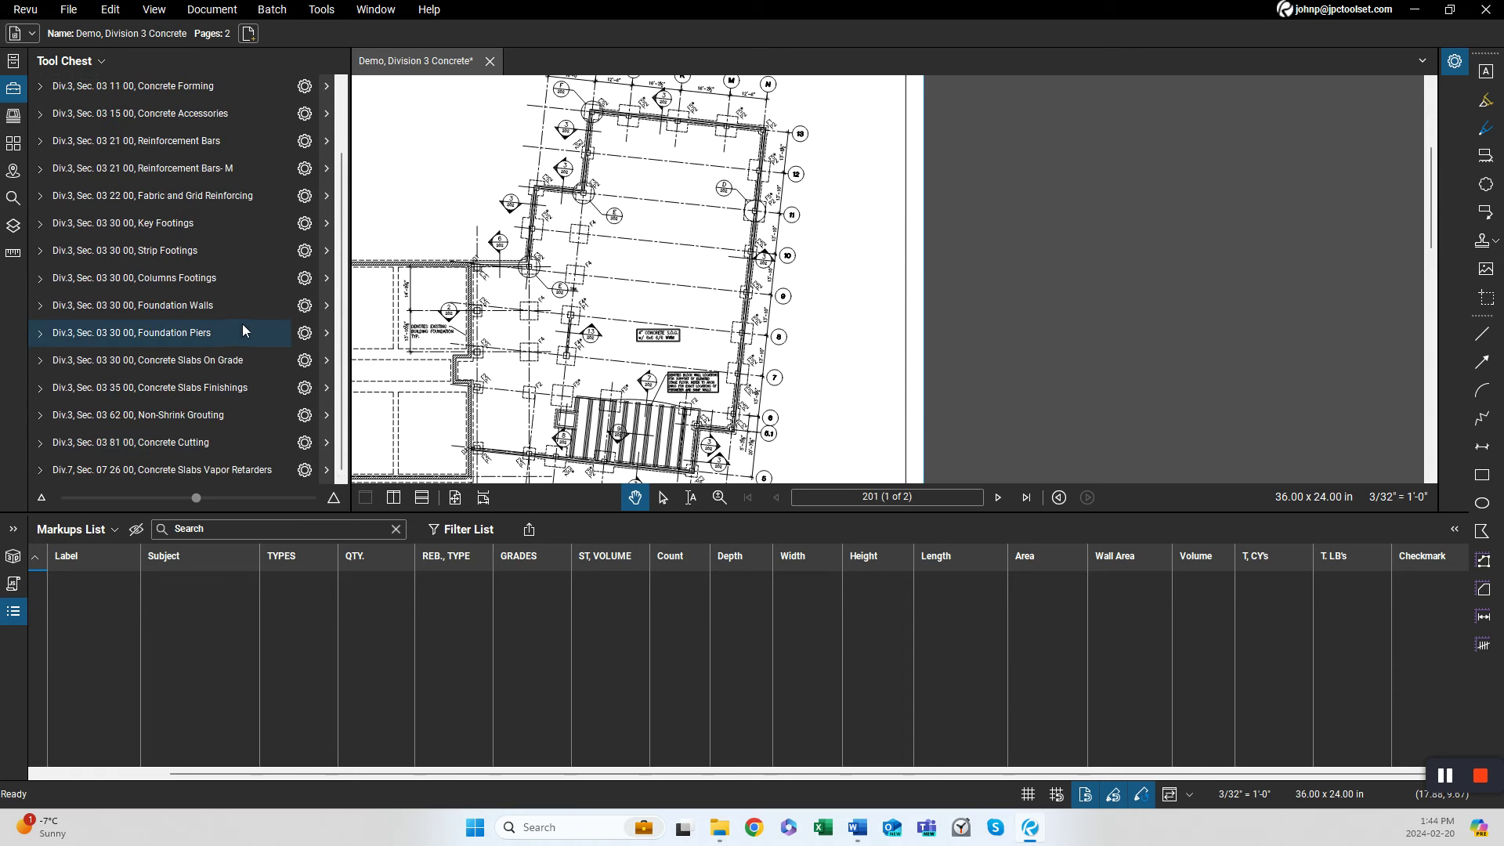
pyautogui.click(253, 470)
pyautogui.click(343, 476)
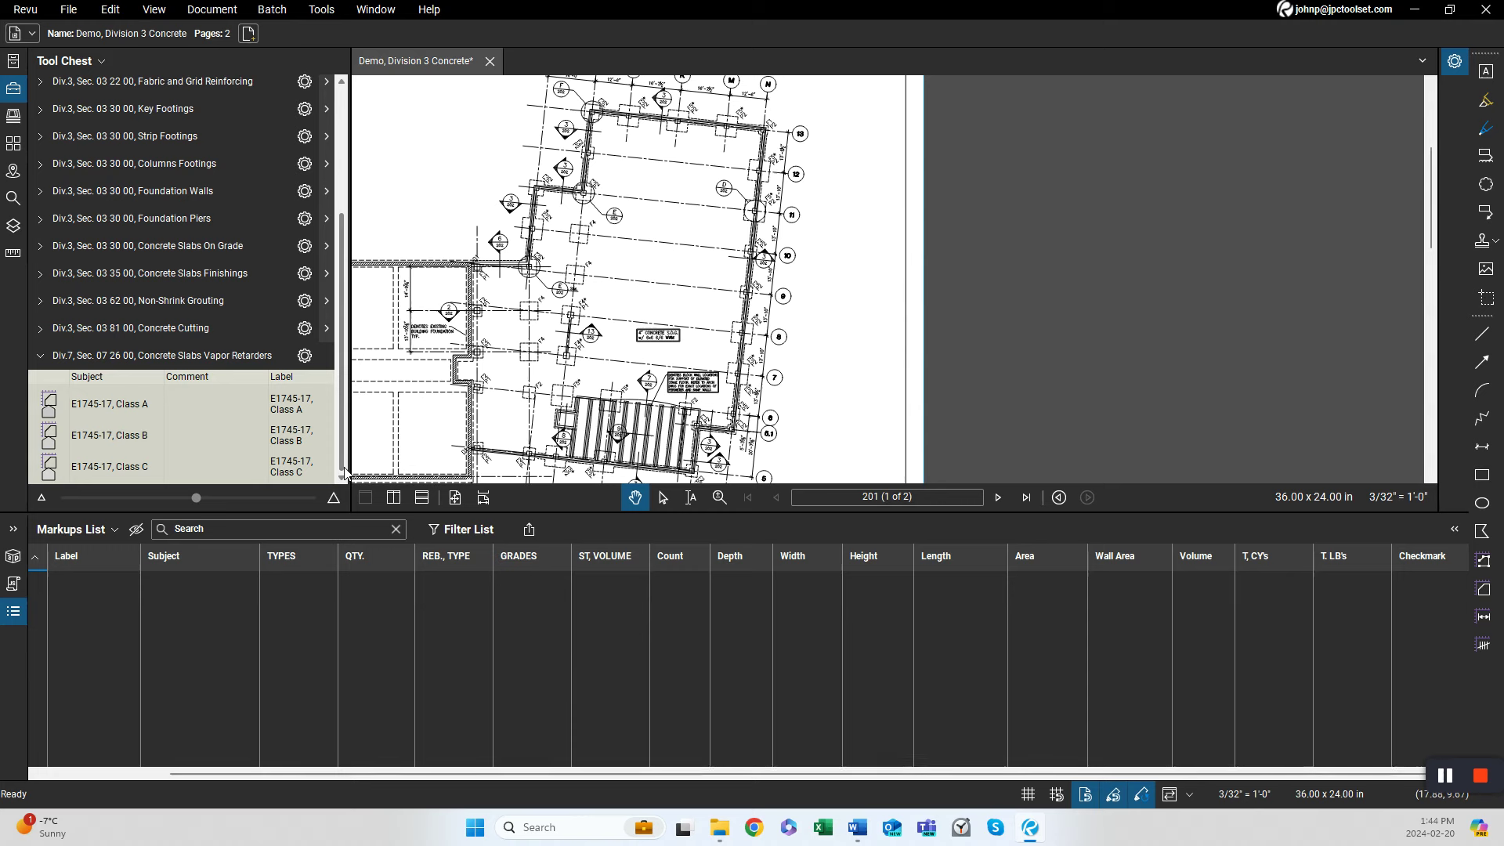
pyautogui.click(263, 355)
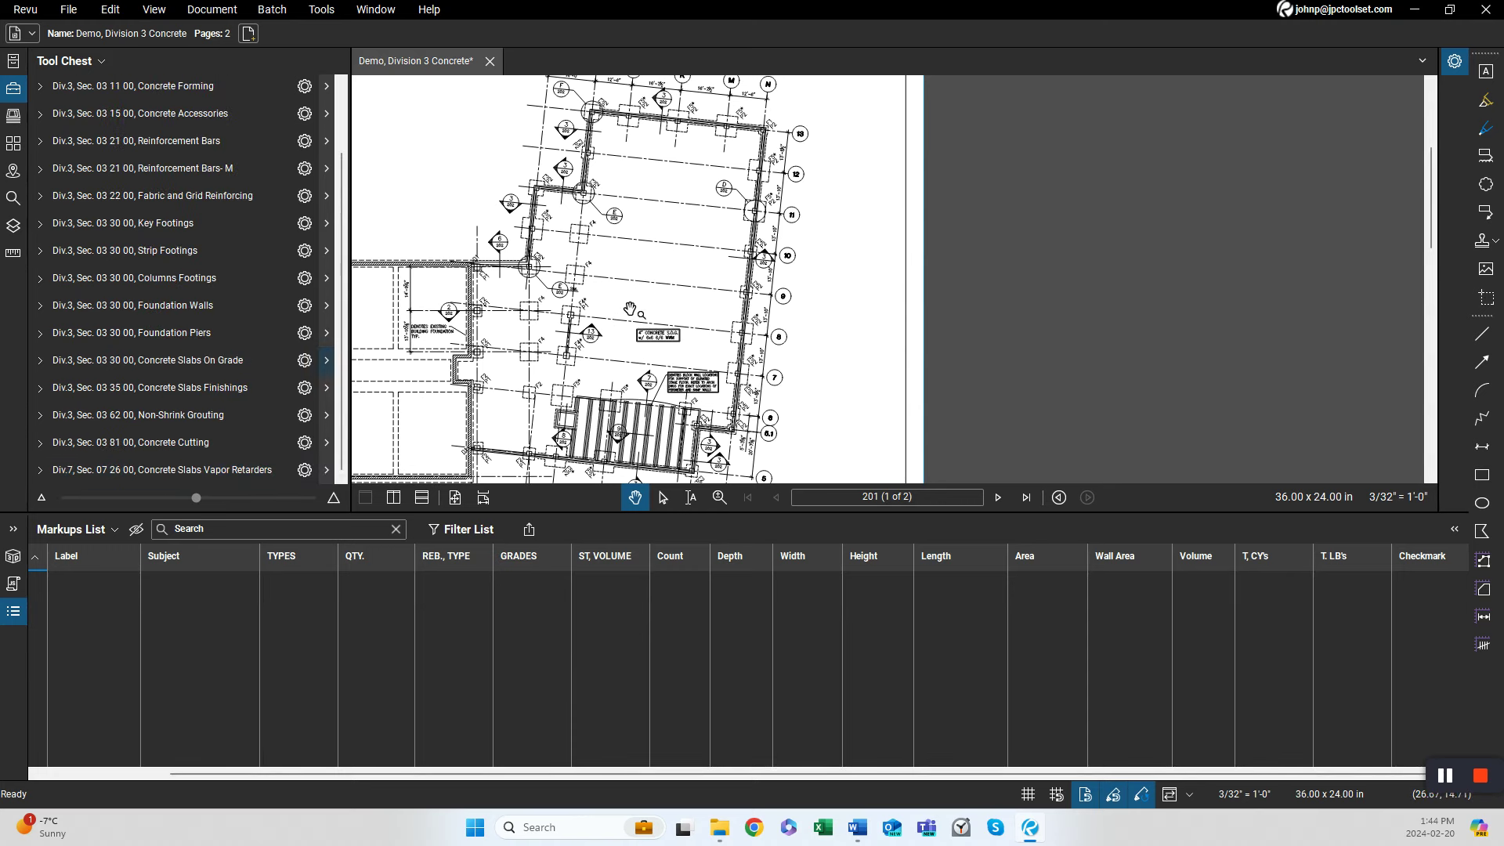
# Open the Columns Footings tool set and examine the column footing tags across the foundation plan.
pyautogui.scroll(4, 578, 339)
pyautogui.scroll(3, 589, 304)
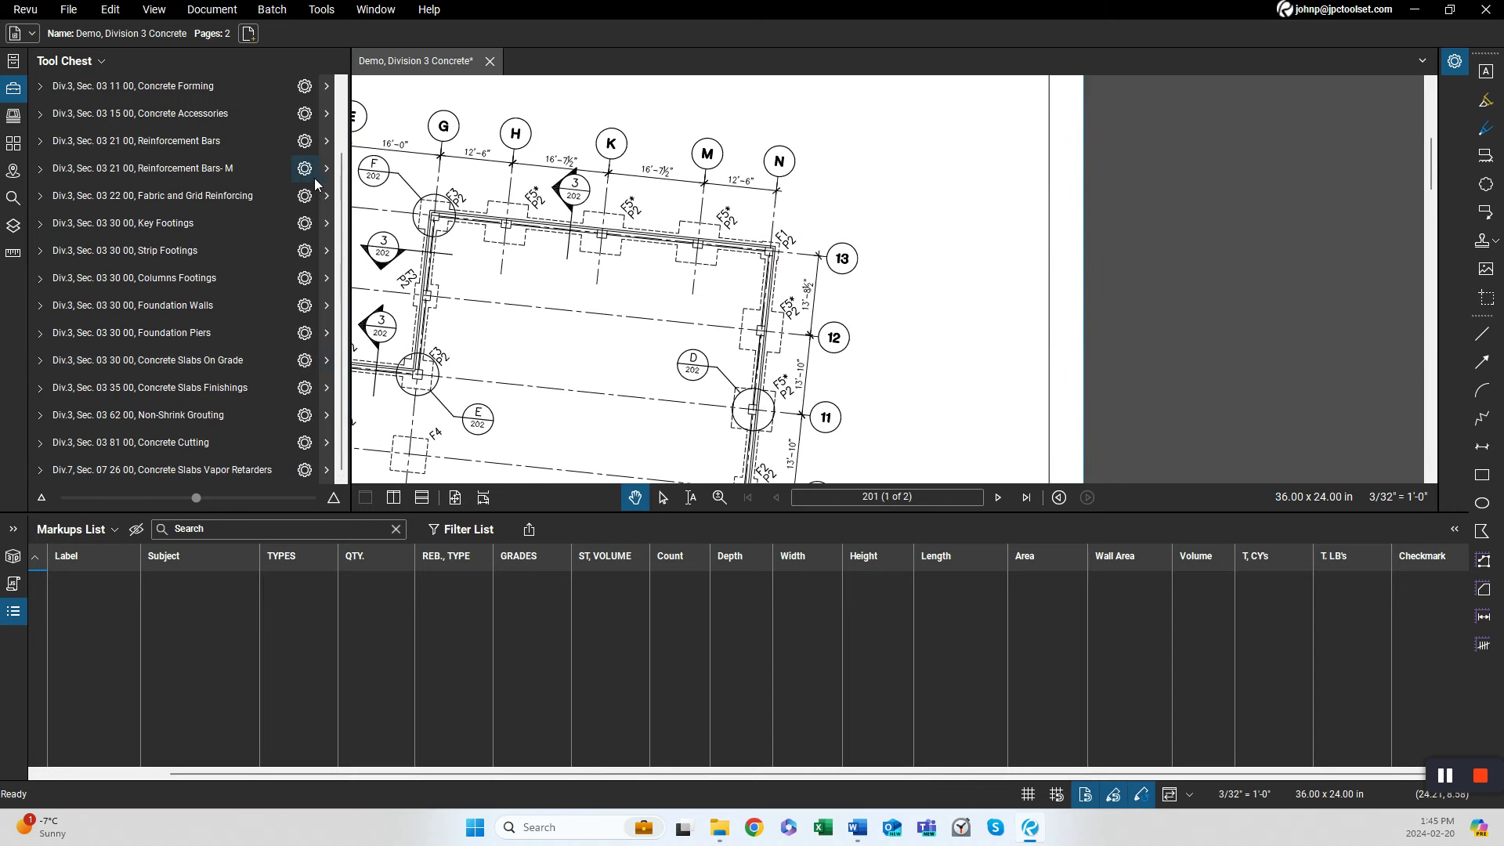
pyautogui.click(172, 281)
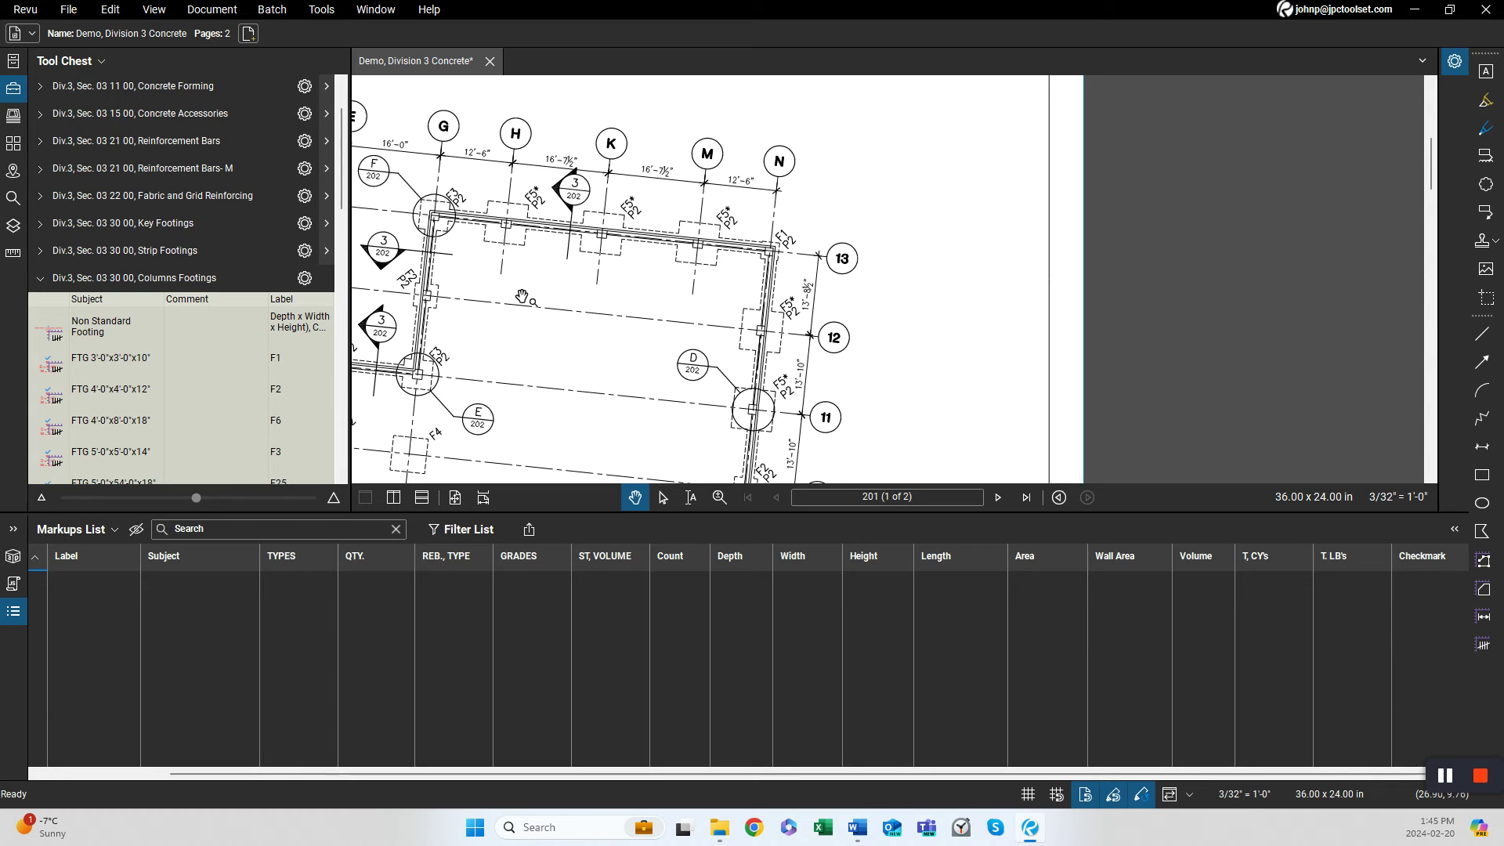
pyautogui.moveTo(523, 297); pyautogui.dragTo(886, 251)
pyautogui.moveTo(707, 368); pyautogui.dragTo(666, 221)
pyautogui.moveTo(615, 391); pyautogui.dragTo(583, 255)
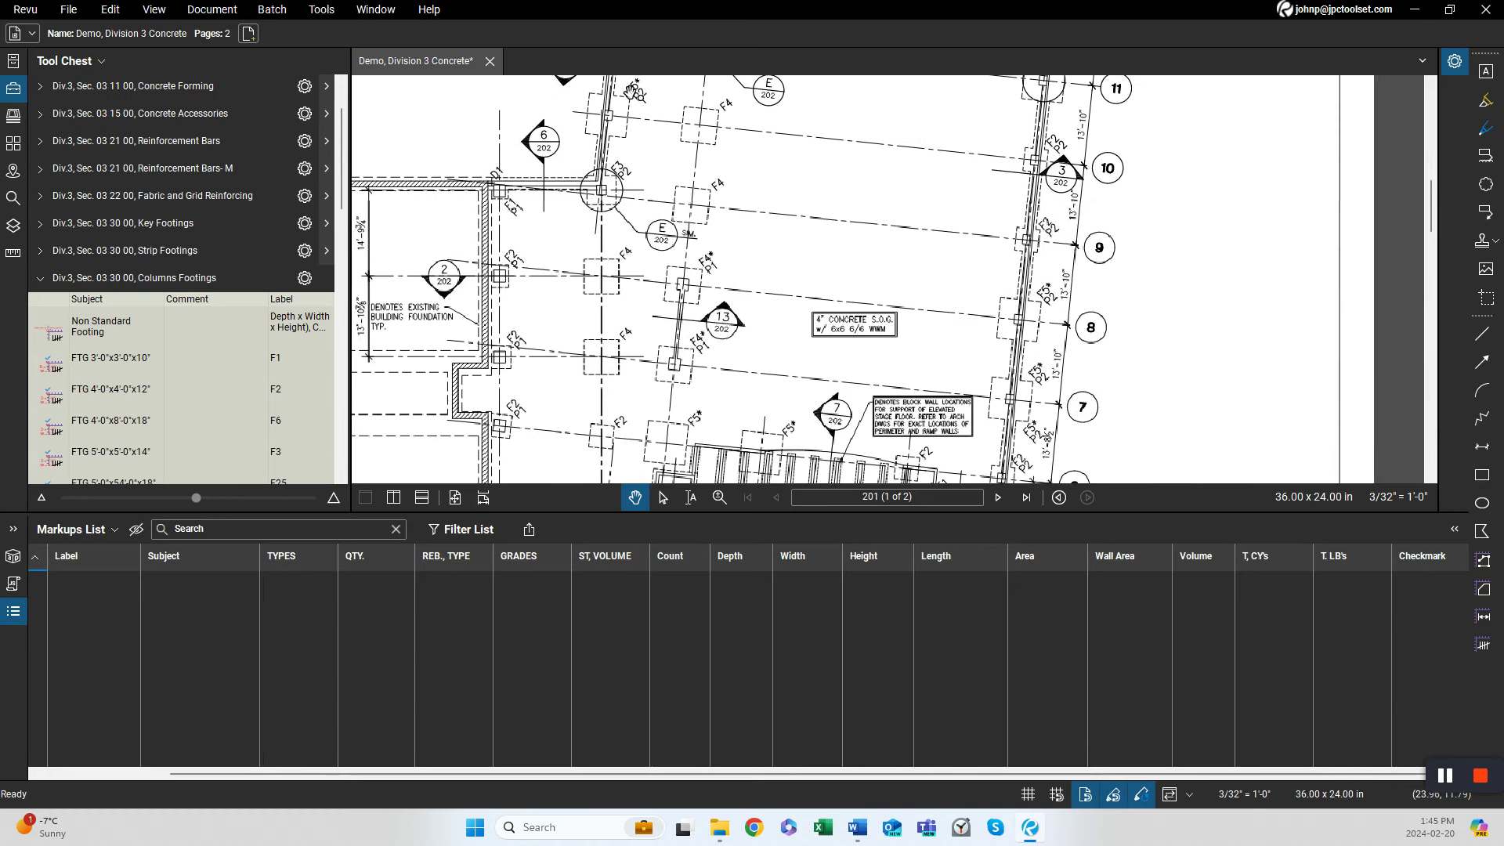
pyautogui.moveTo(579, 415); pyautogui.dragTo(575, 285)
pyautogui.moveTo(535, 438); pyautogui.dragTo(537, 384)
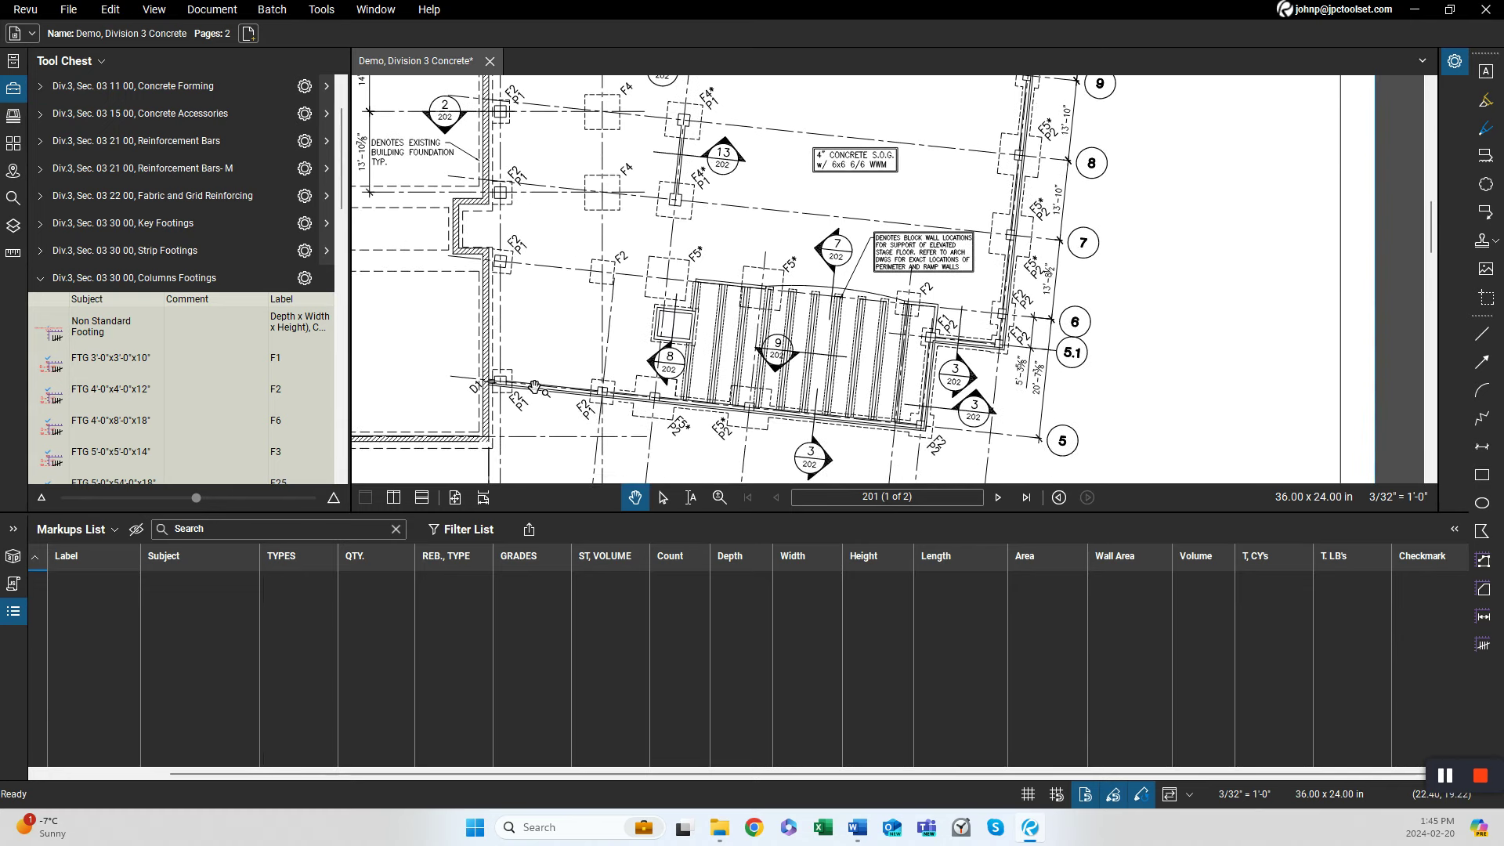
pyautogui.scroll(3, 508, 422)
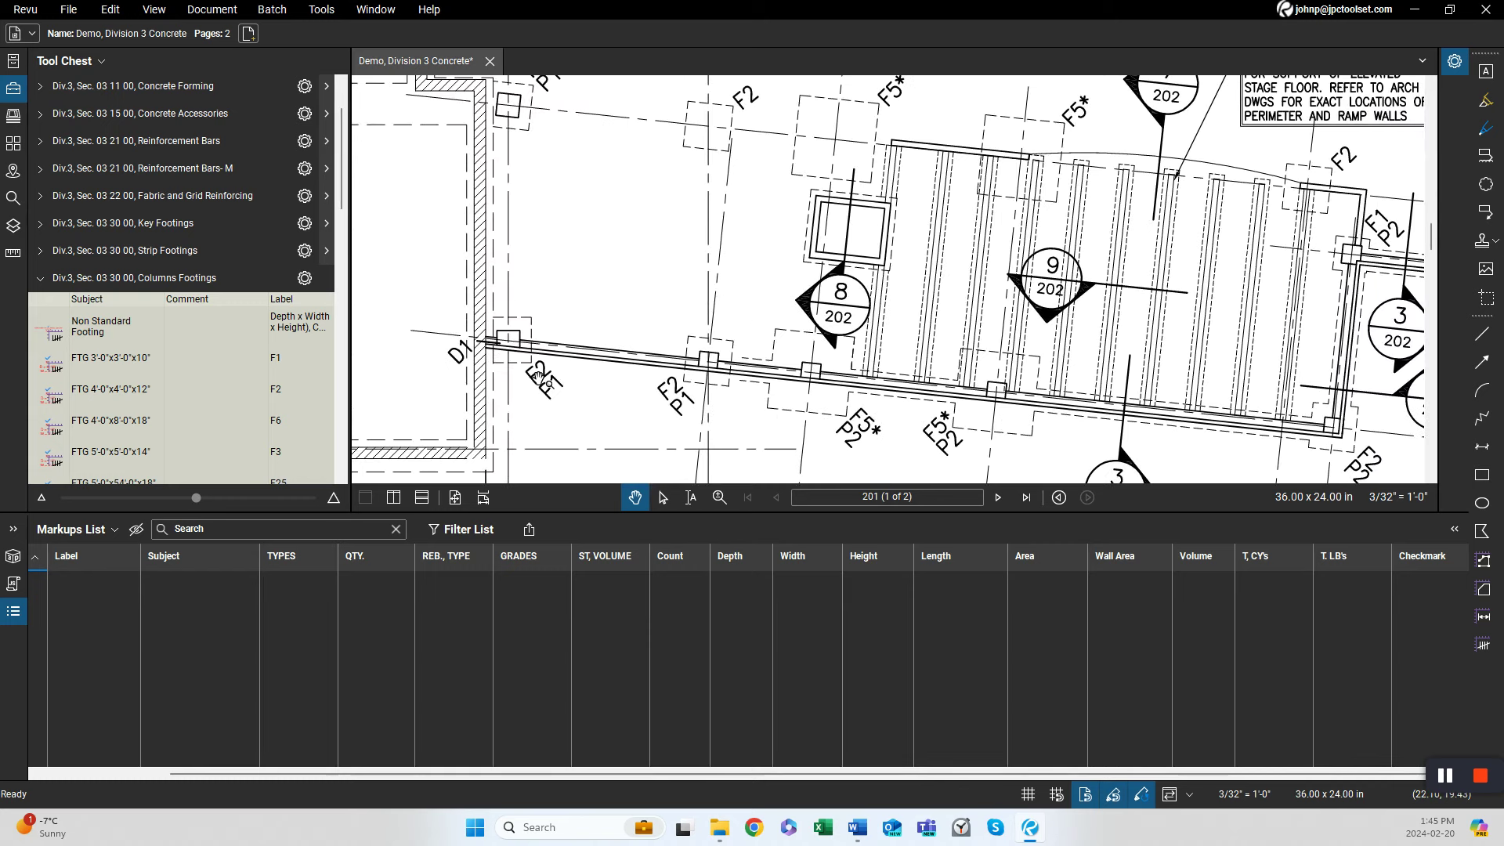
# Count the F2 column footings (FTG 4'-0"x4'-0"x12") at each F2 tag around the foundation plan.
pyautogui.click(78, 391)
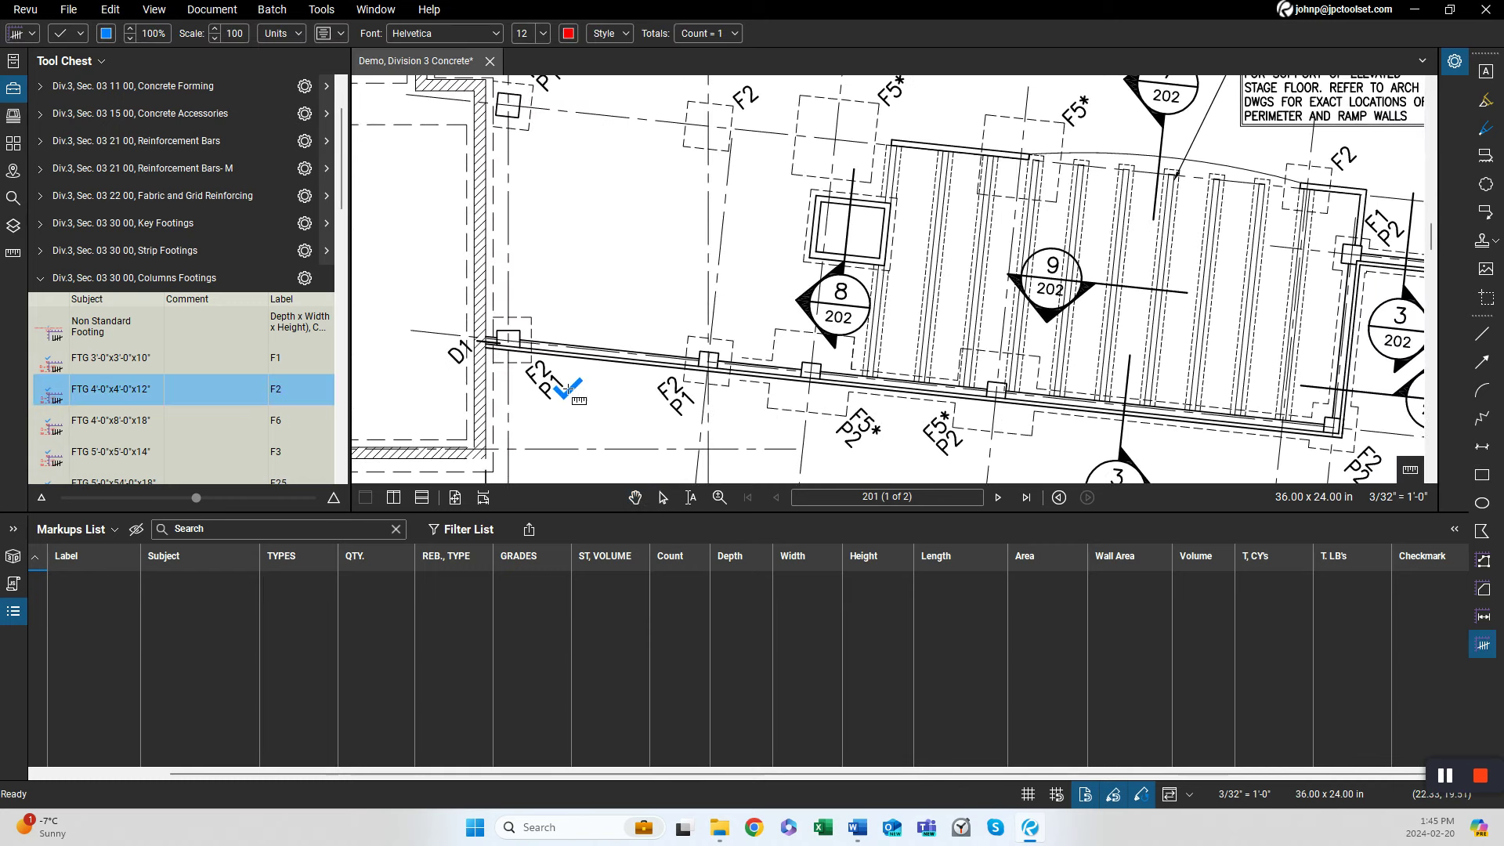
pyautogui.click(540, 360)
pyautogui.click(672, 382)
pyautogui.moveTo(932, 420); pyautogui.dragTo(529, 349)
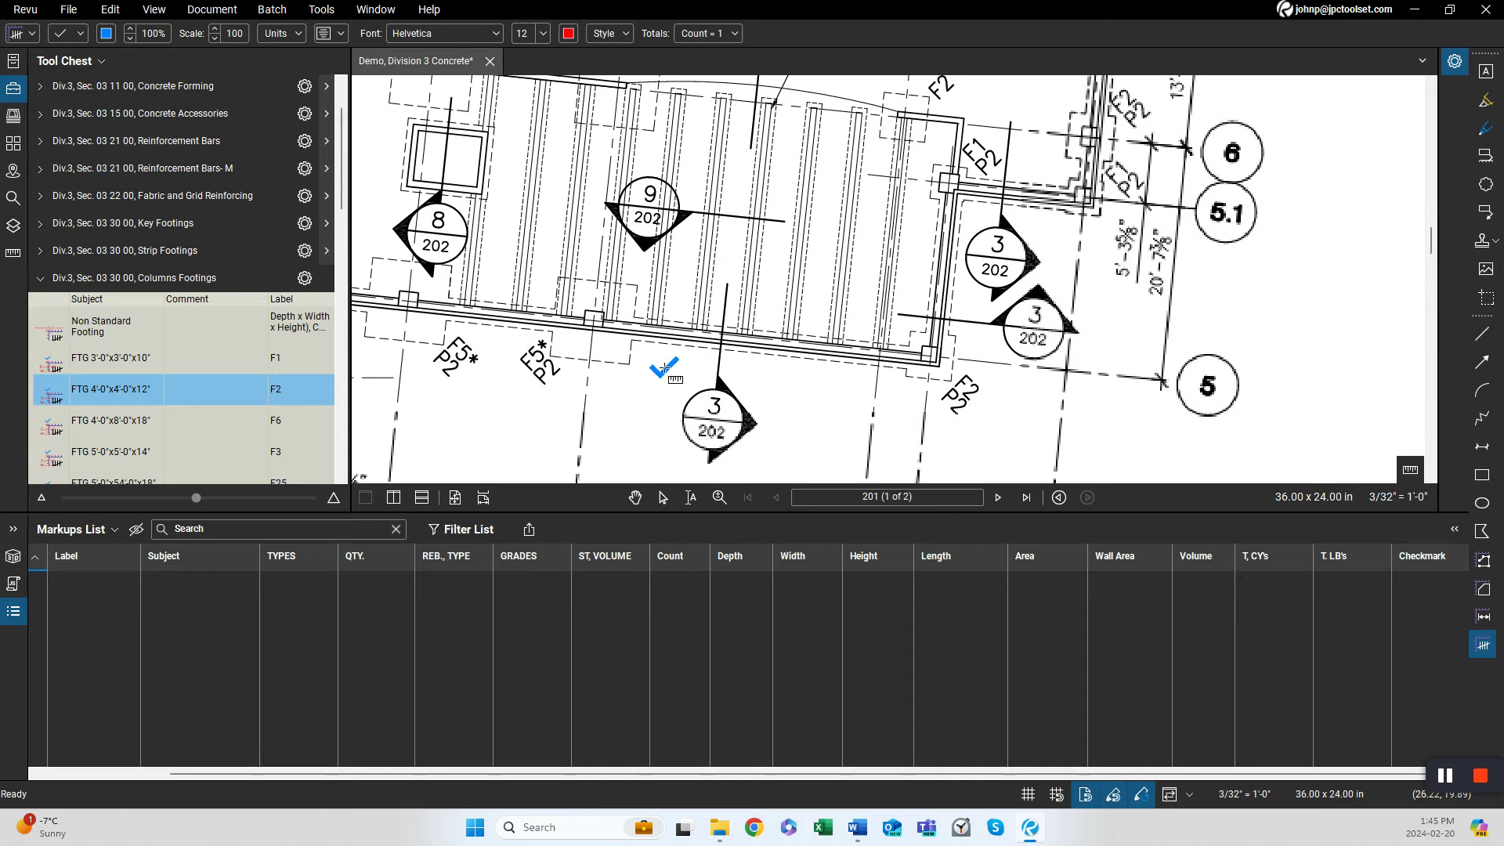
pyautogui.click(971, 377)
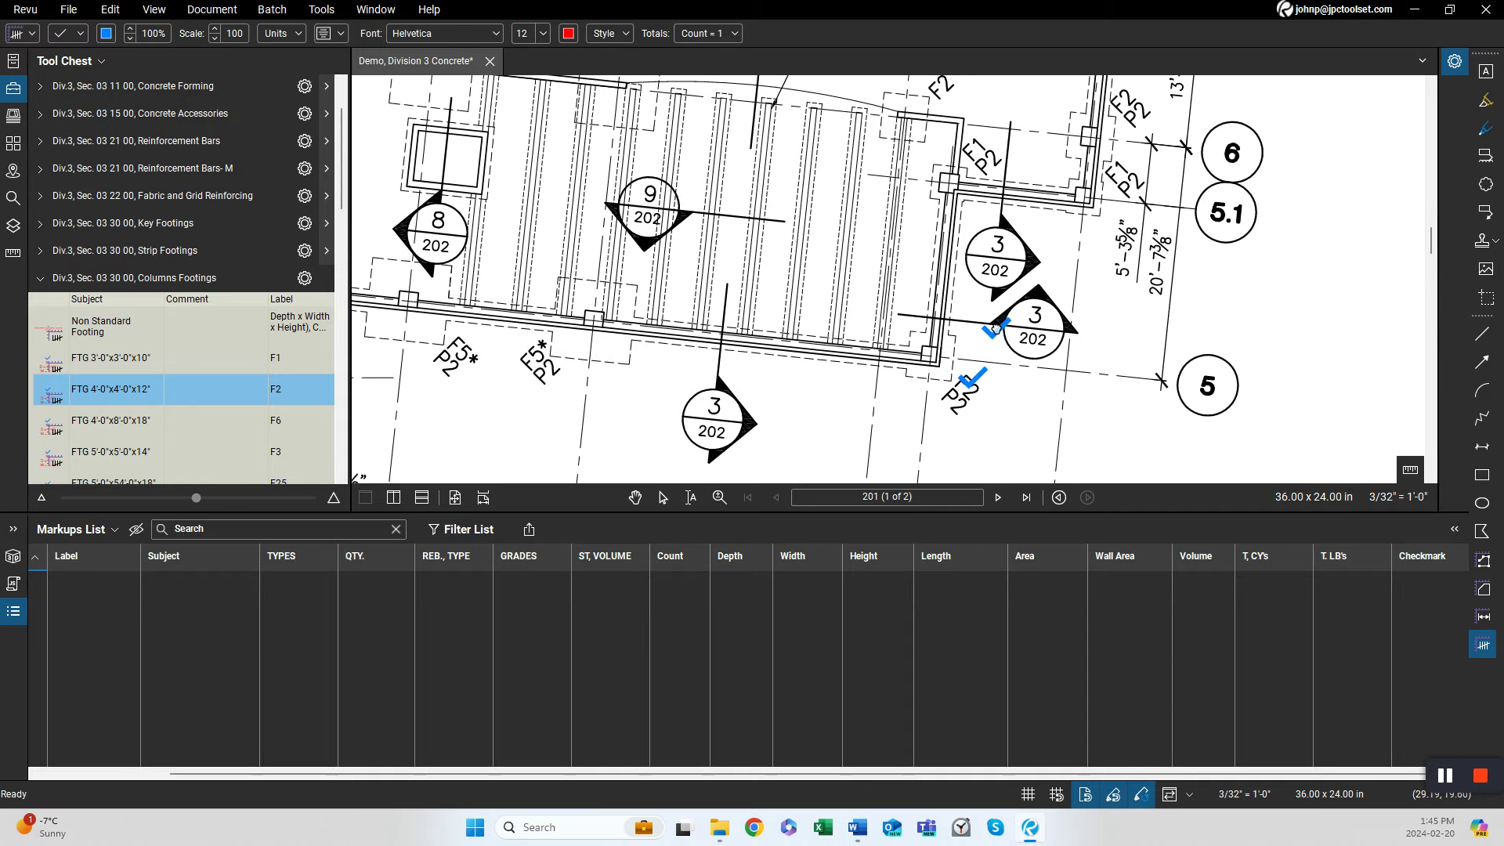
pyautogui.moveTo(990, 324); pyautogui.dragTo(875, 462)
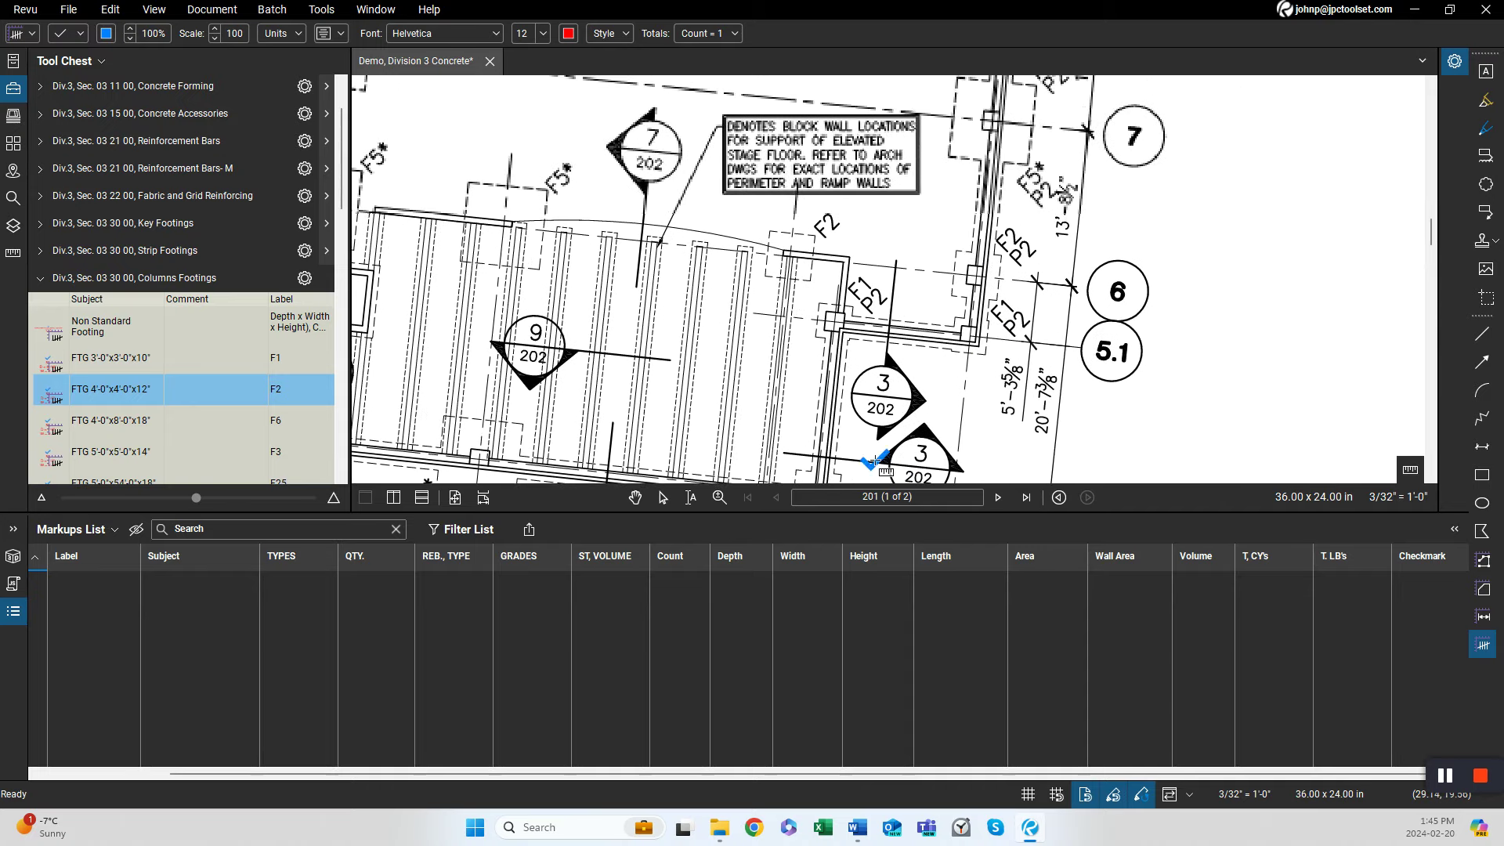
pyautogui.click(824, 224)
pyautogui.click(1011, 235)
pyautogui.moveTo(1149, 248); pyautogui.dragTo(1065, 368)
pyautogui.moveTo(962, 131); pyautogui.dragTo(925, 250)
pyautogui.moveTo(945, 185); pyautogui.dragTo(919, 379)
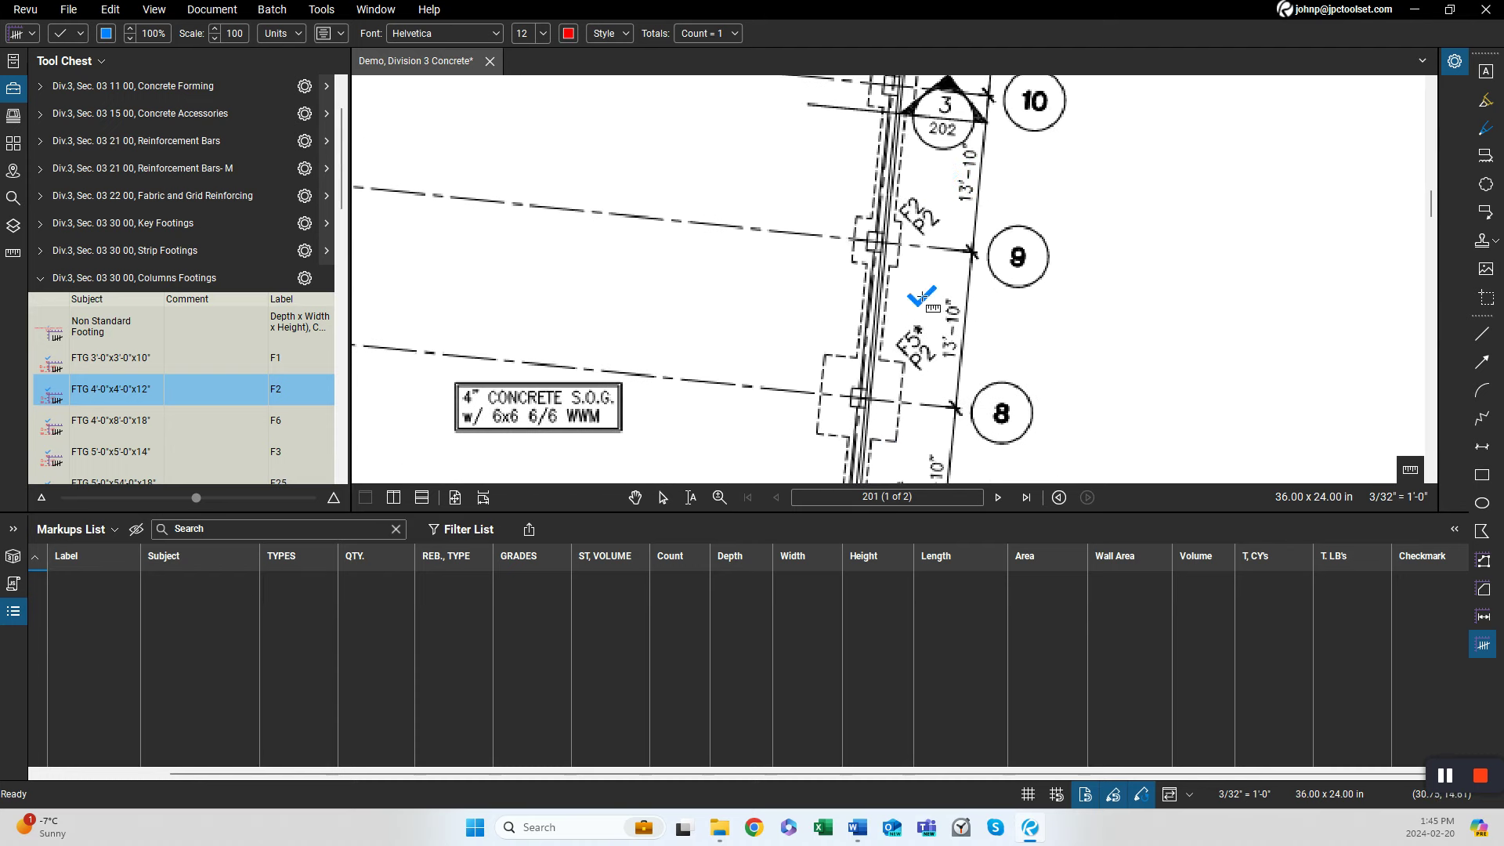
pyautogui.click(912, 195)
pyautogui.moveTo(1072, 256)
pyautogui.mouseDown()
pyautogui.moveTo(1045, 365)
pyautogui.moveTo(997, 453)
pyautogui.mouseUp()
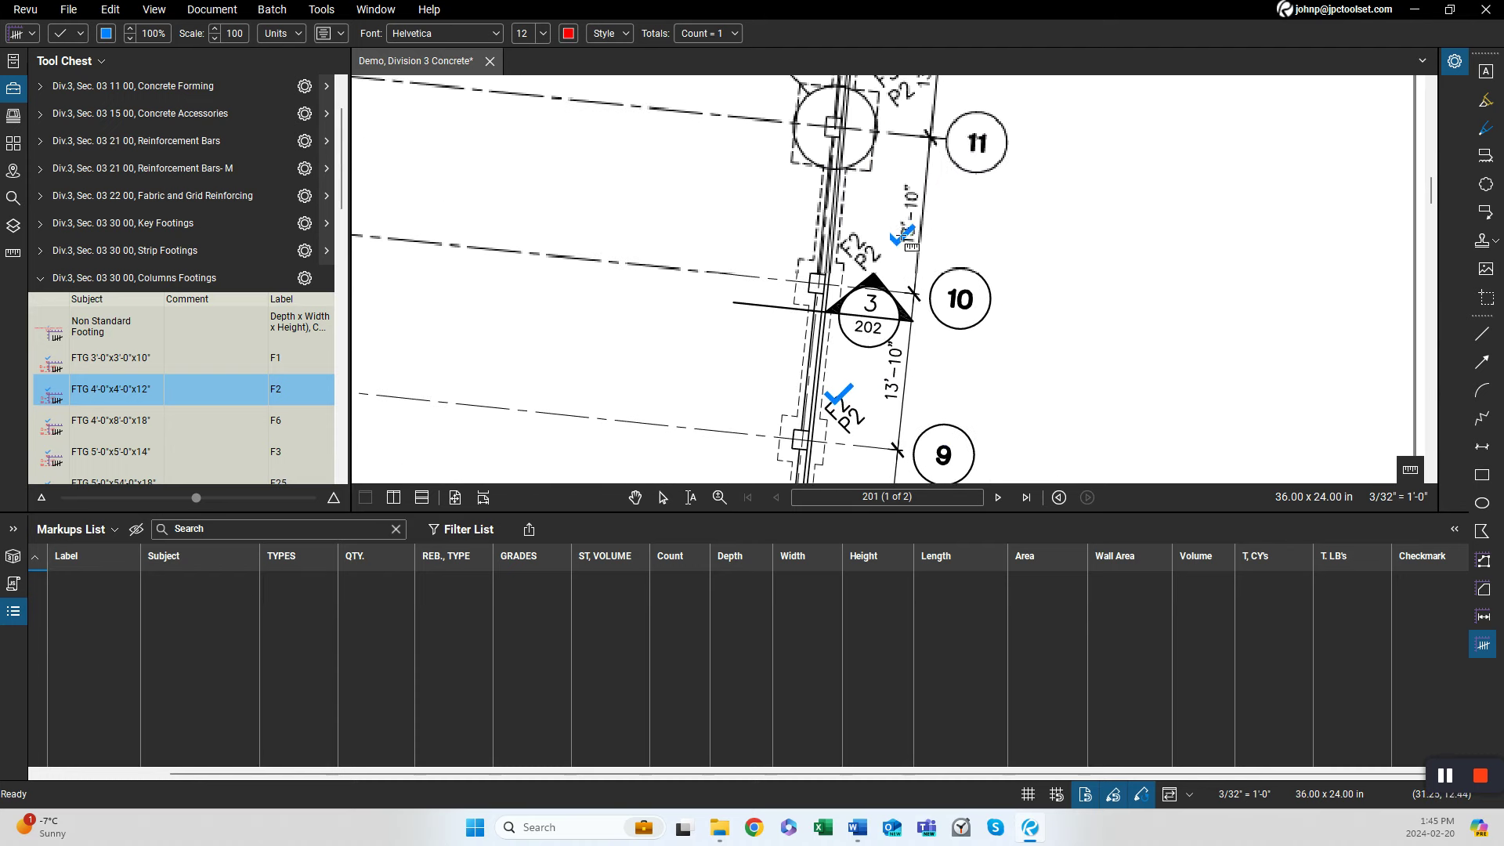
pyautogui.click(853, 237)
pyautogui.moveTo(1019, 239); pyautogui.dragTo(986, 423)
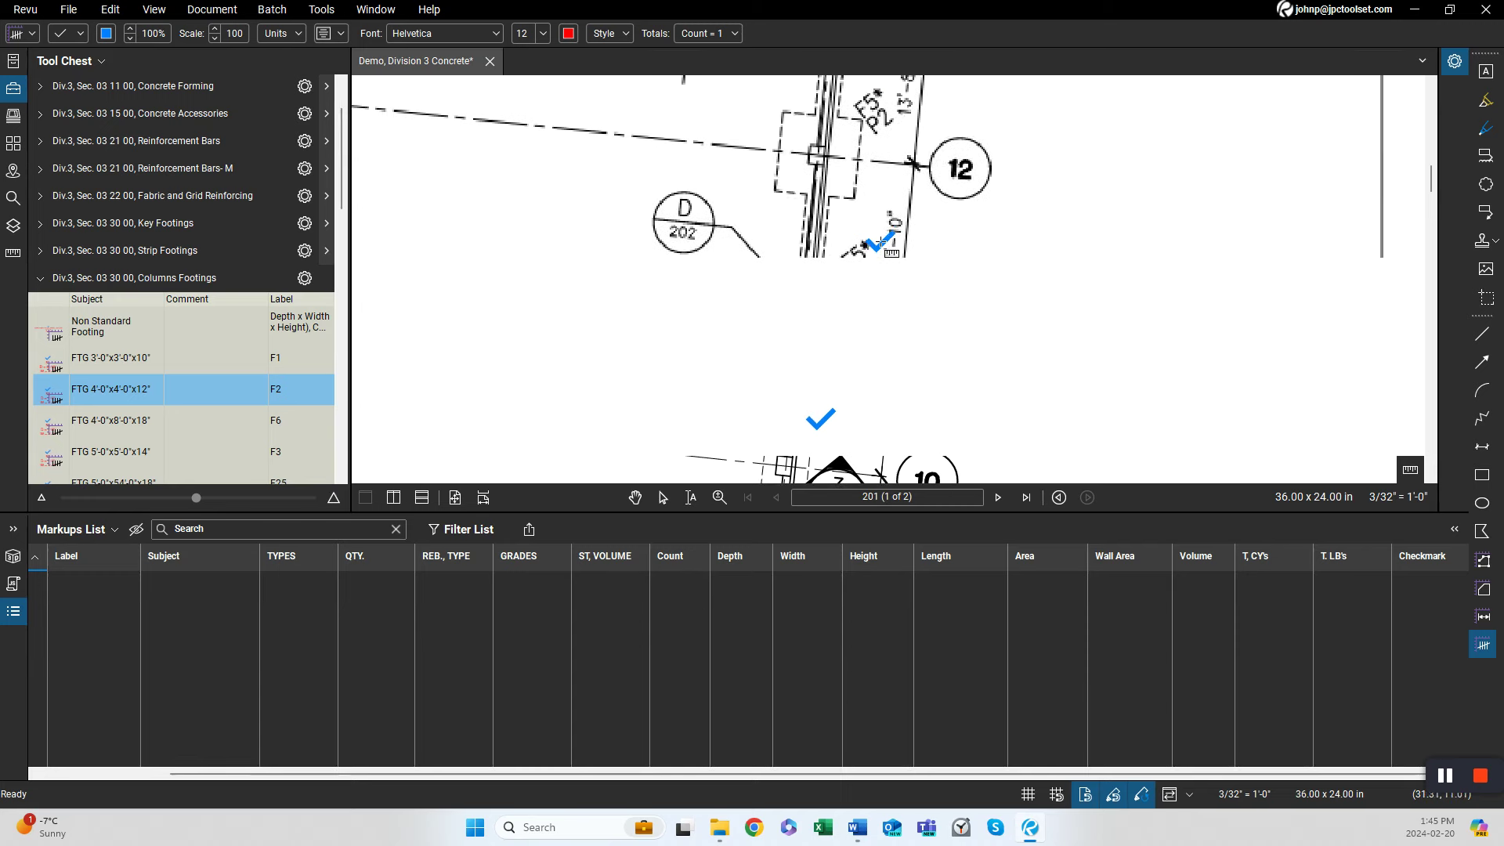
pyautogui.scroll(-3, 937, 258)
pyautogui.scroll(2, 938, 259)
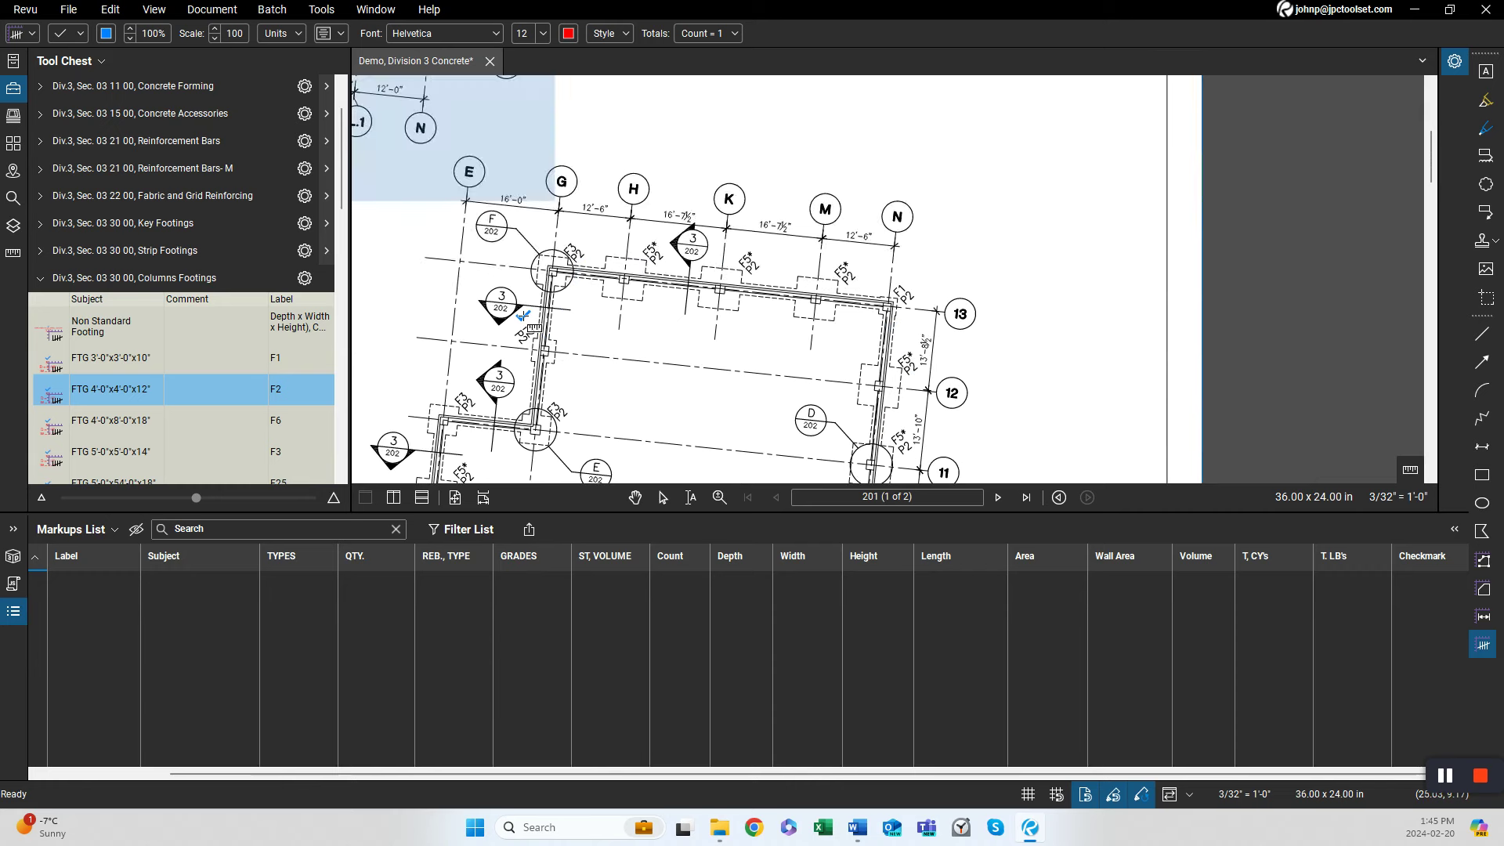
pyautogui.scroll(-2, 493, 423)
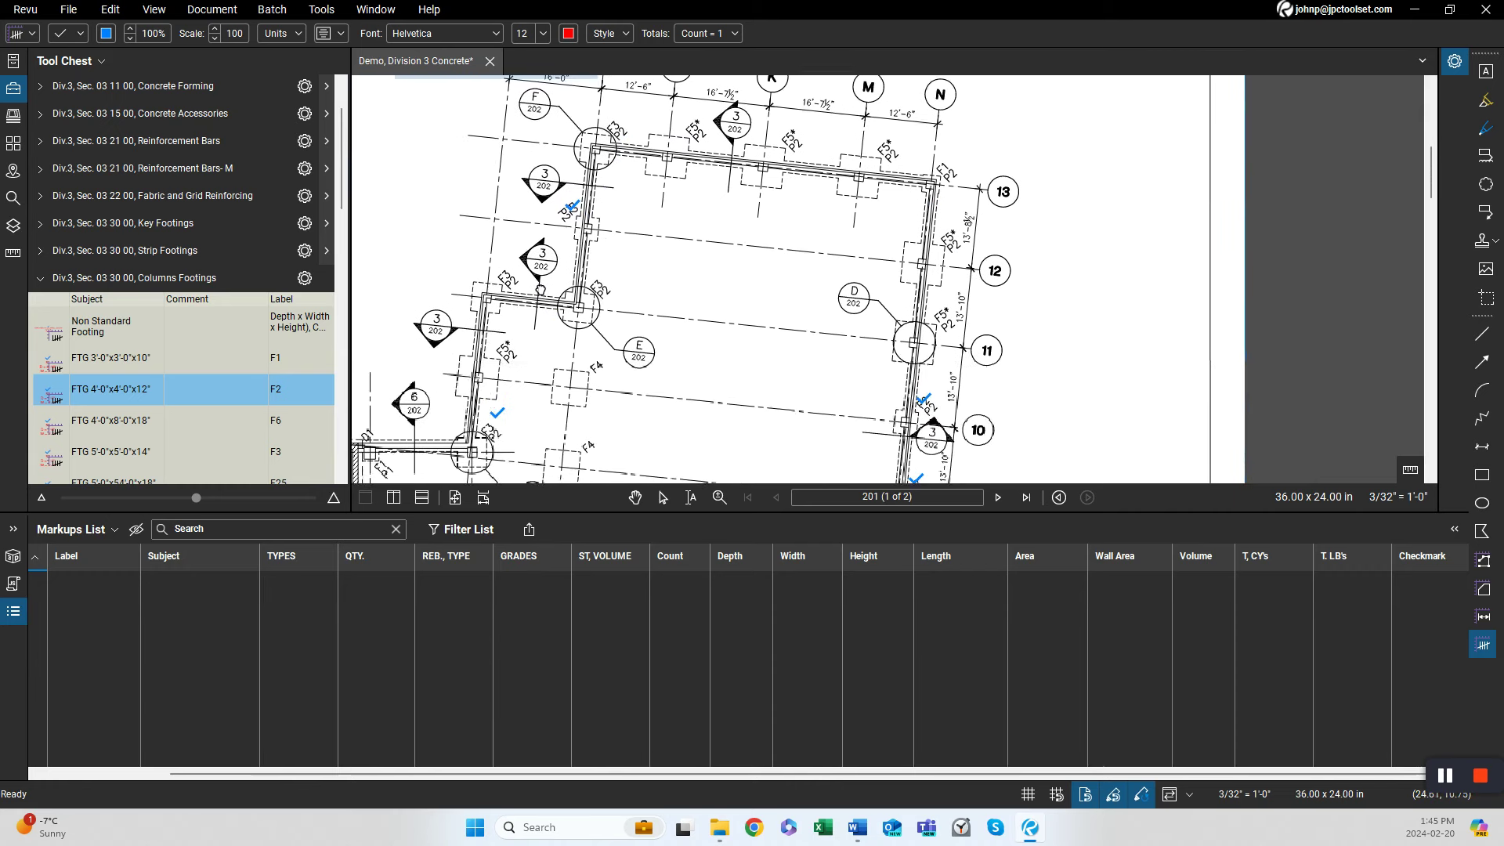
pyautogui.moveTo(523, 395); pyautogui.dragTo(549, 277)
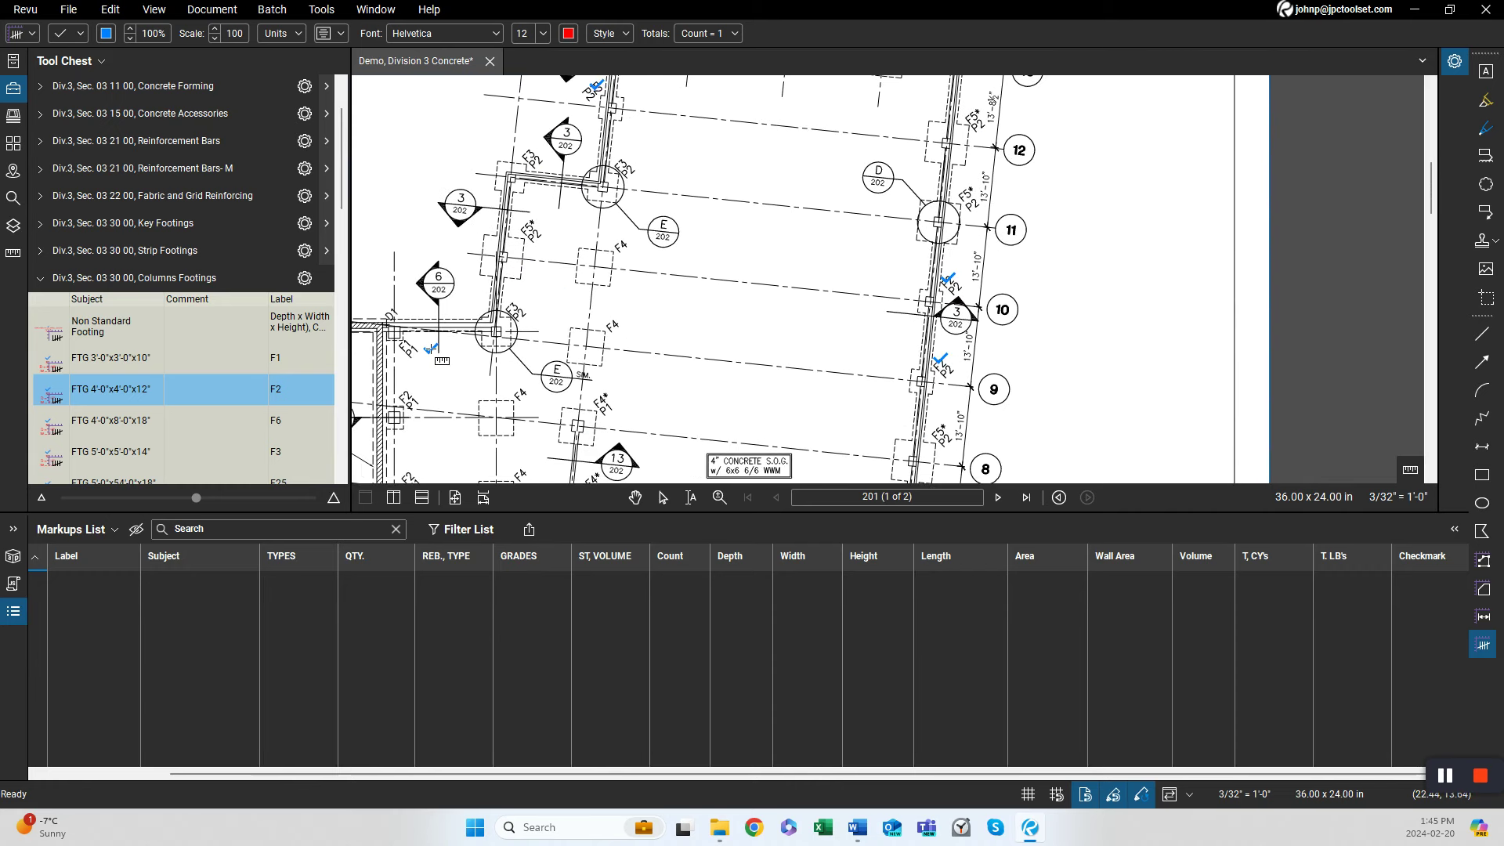
pyautogui.moveTo(432, 348); pyautogui.dragTo(544, 314)
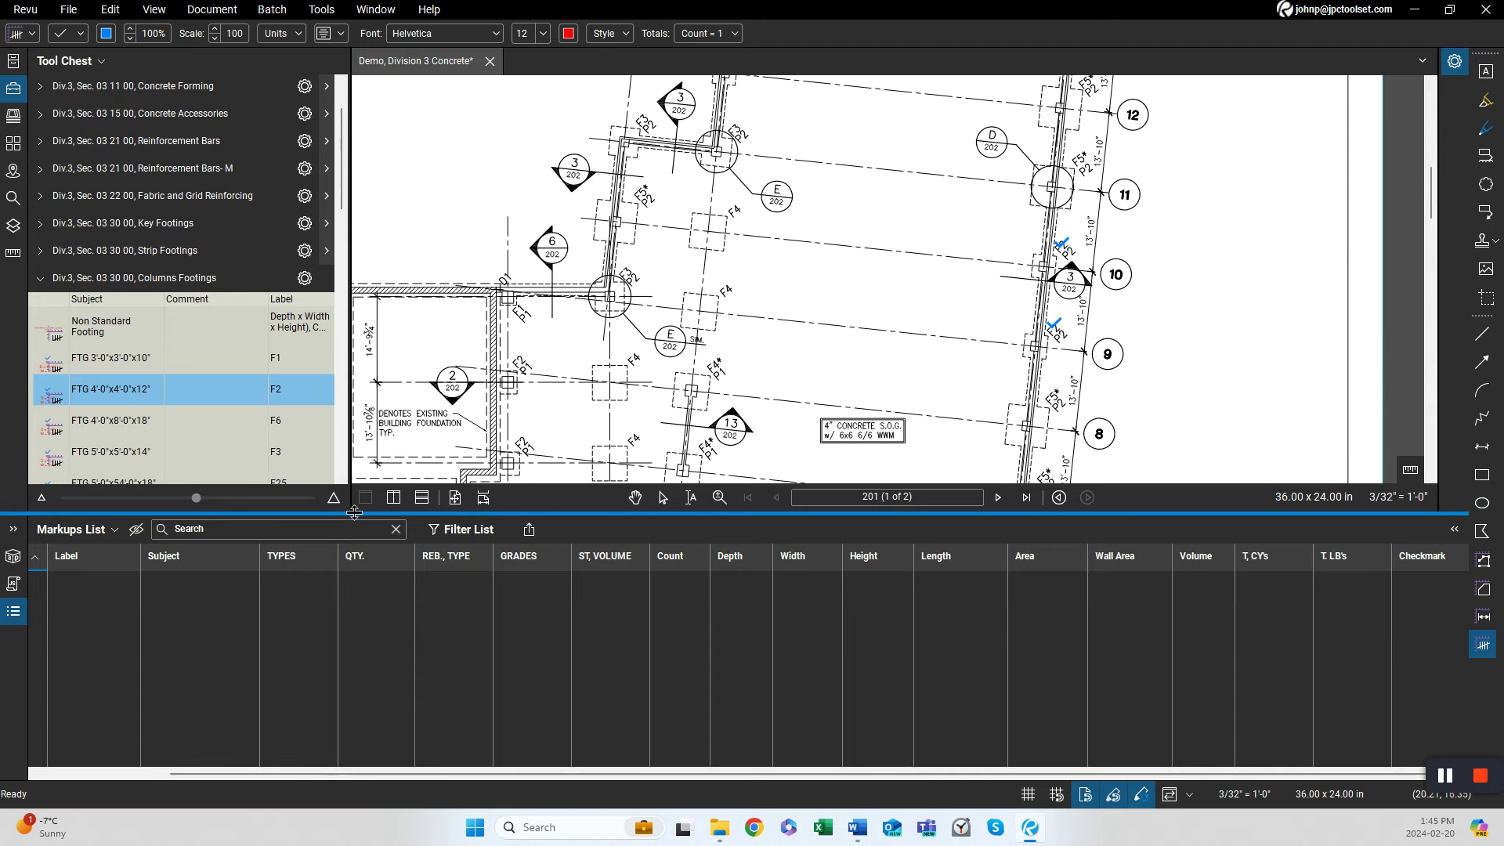
pyautogui.press('Escape')
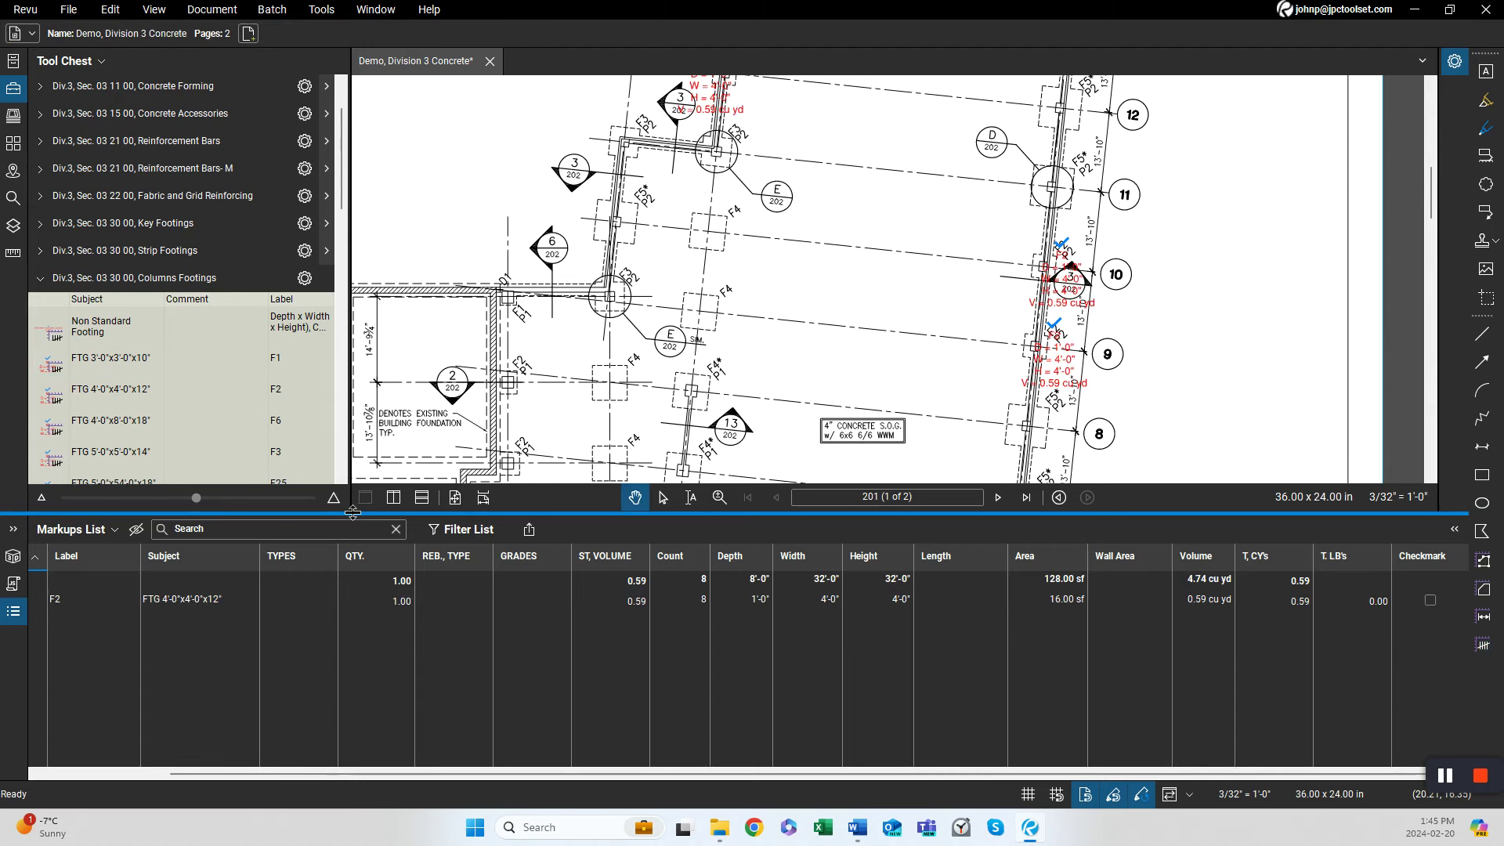
# Count the F5 column footings (FTG 7'-0"x7'-0"x18") at each F5 tag around the foundation plan.
pyautogui.scroll(-5, 433, 195)
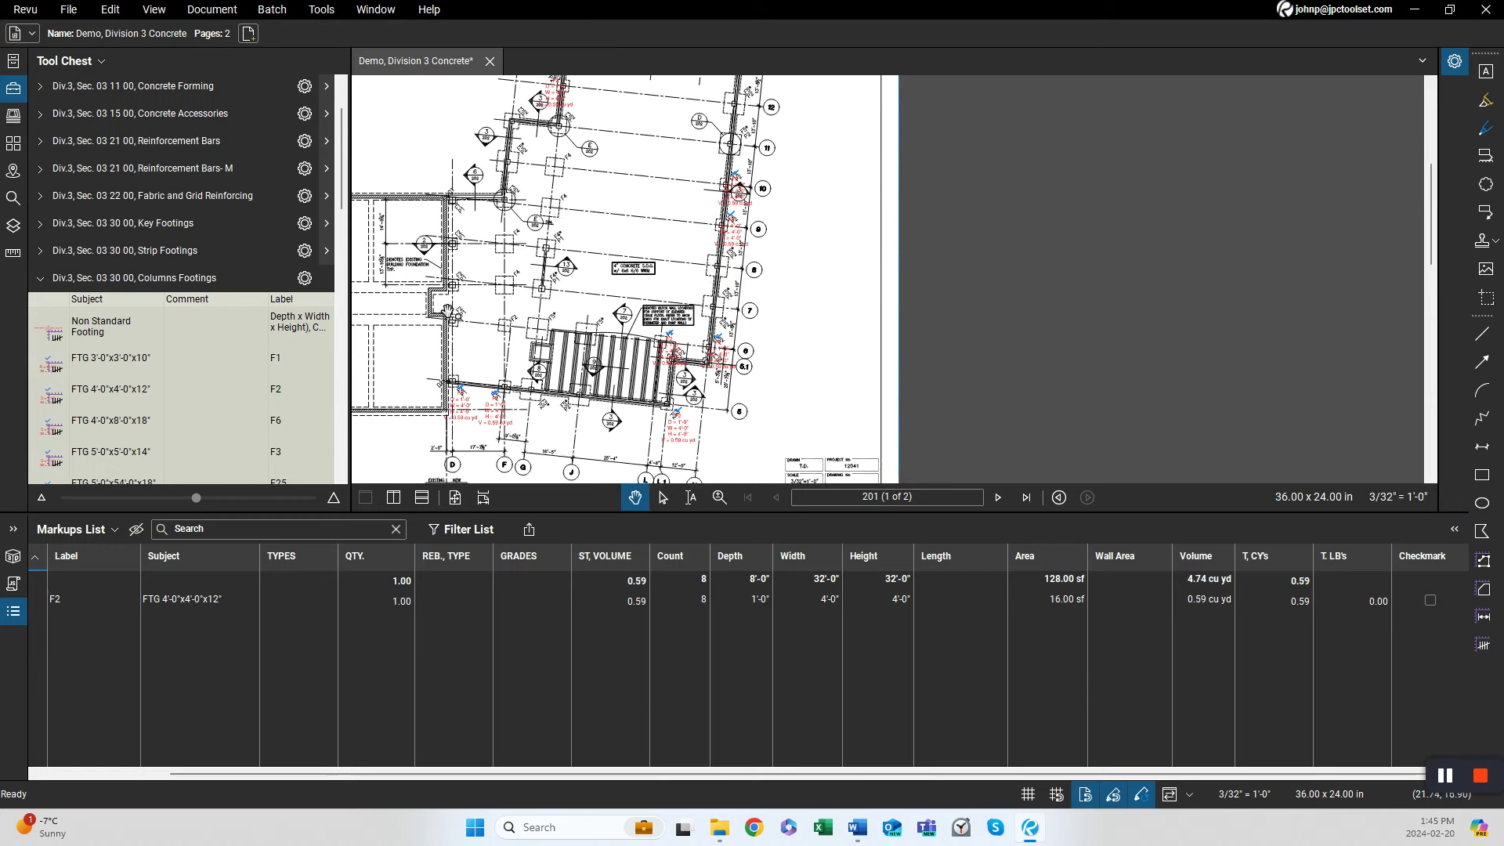
pyautogui.scroll(2, 509, 426)
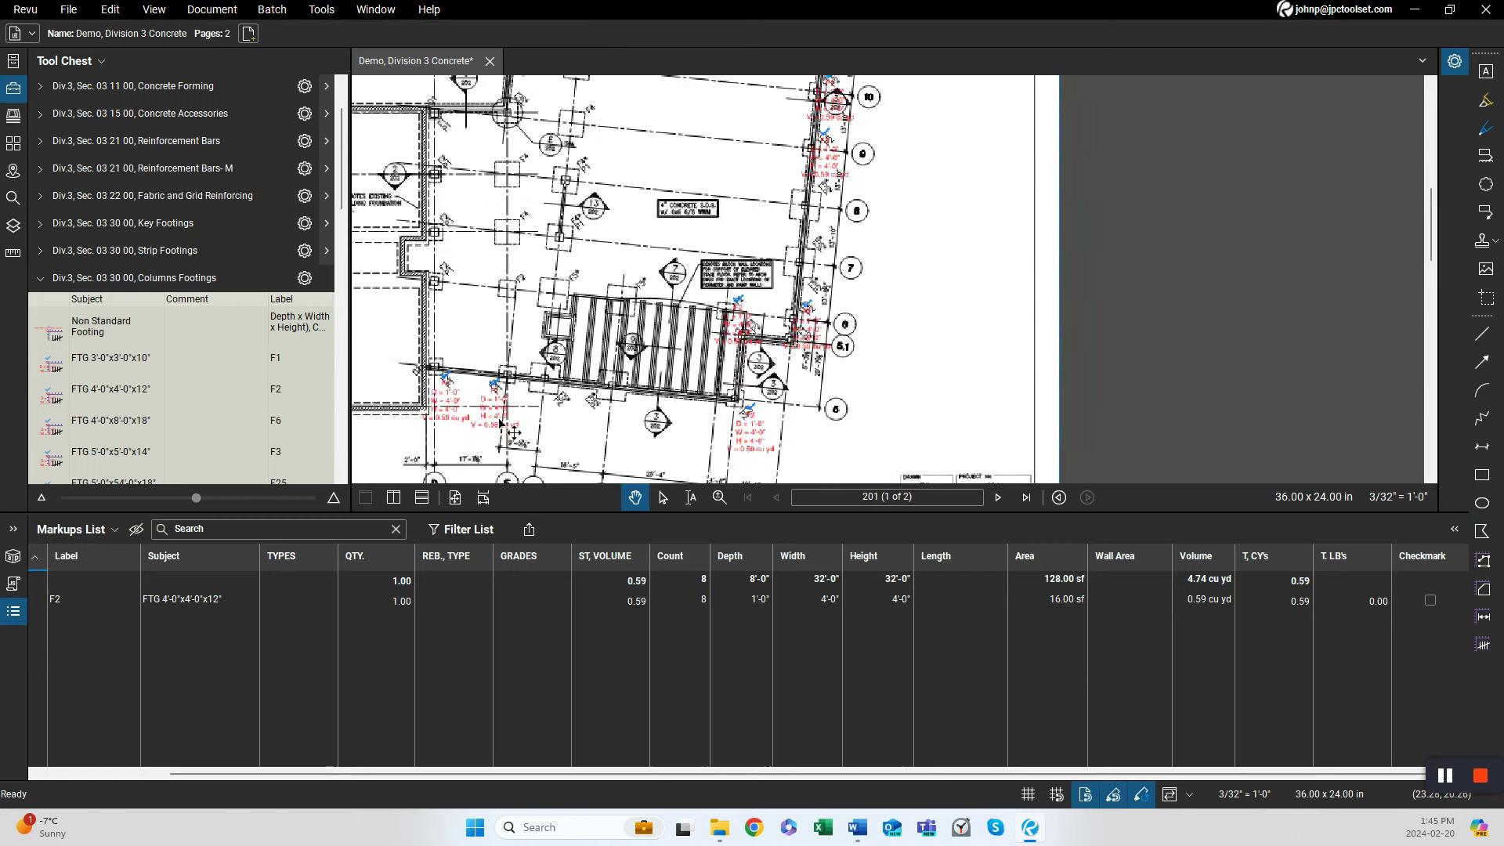
pyautogui.scroll(3, 513, 432)
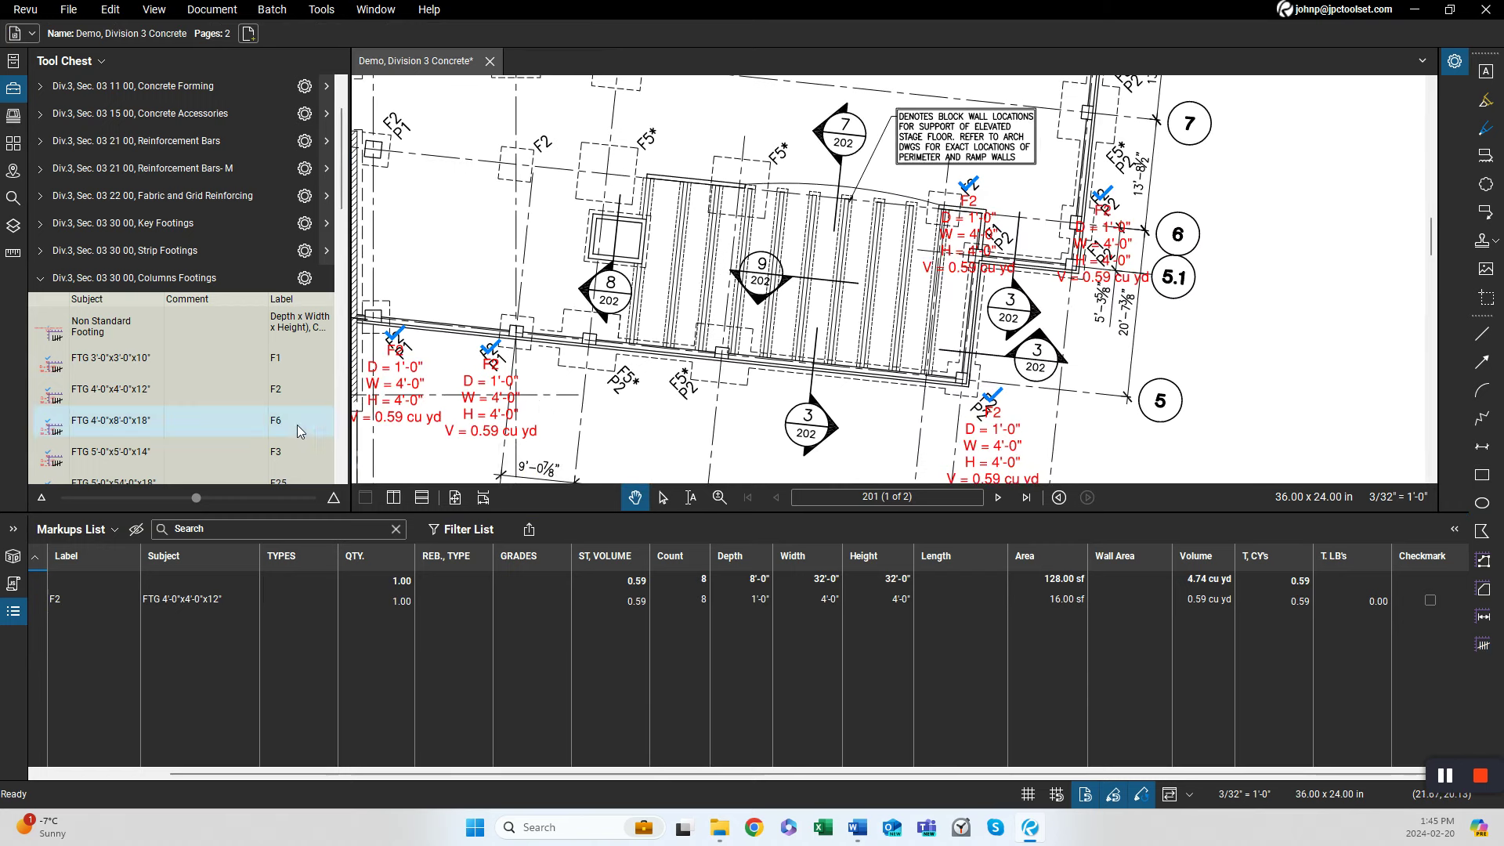
pyautogui.click(342, 479)
pyautogui.moveTo(342, 479); pyautogui.dragTo(342, 479)
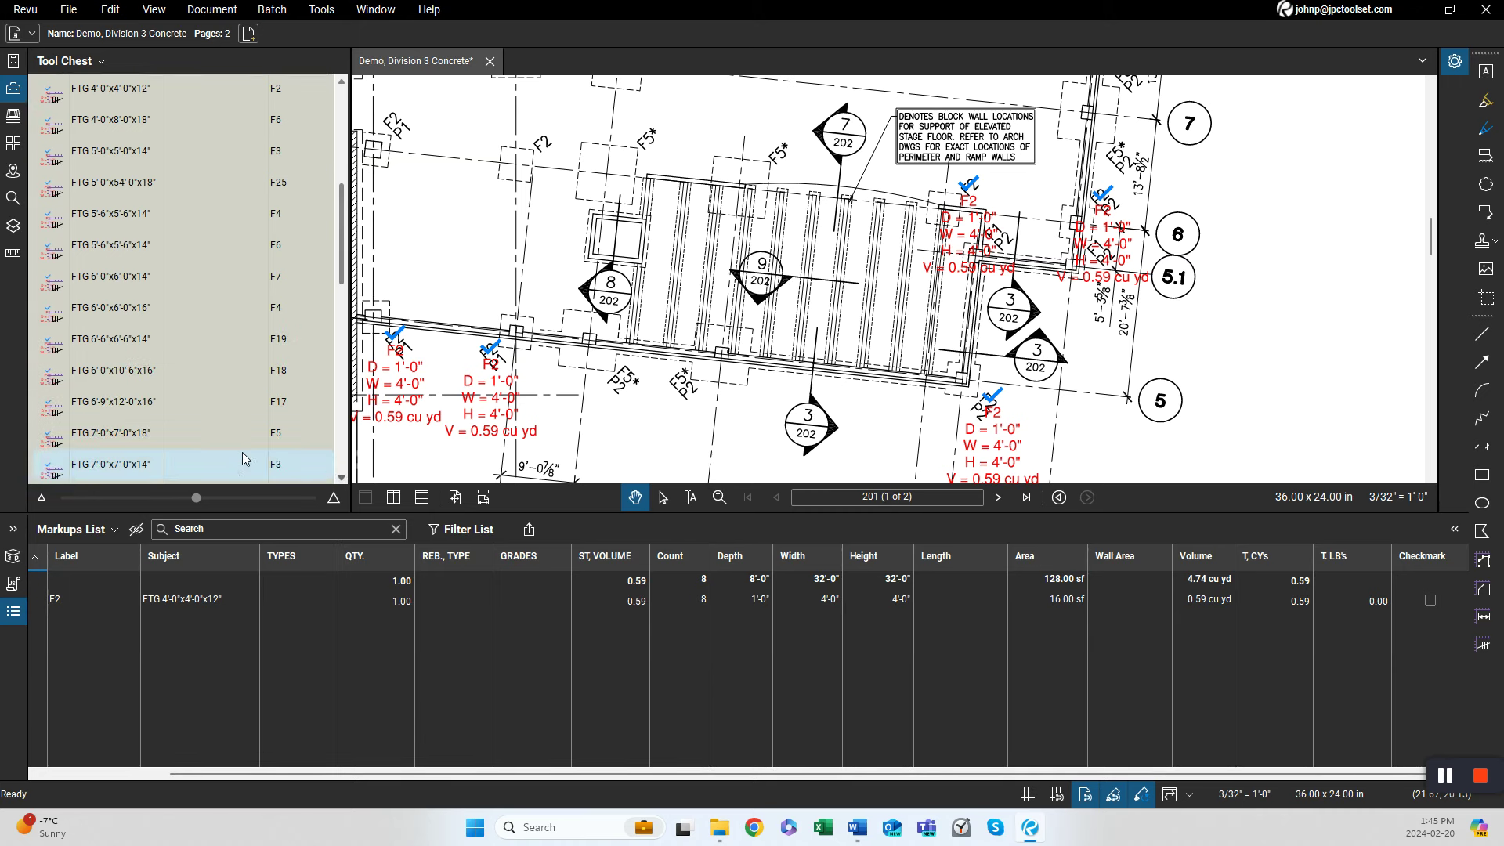
pyautogui.click(117, 433)
pyautogui.click(629, 371)
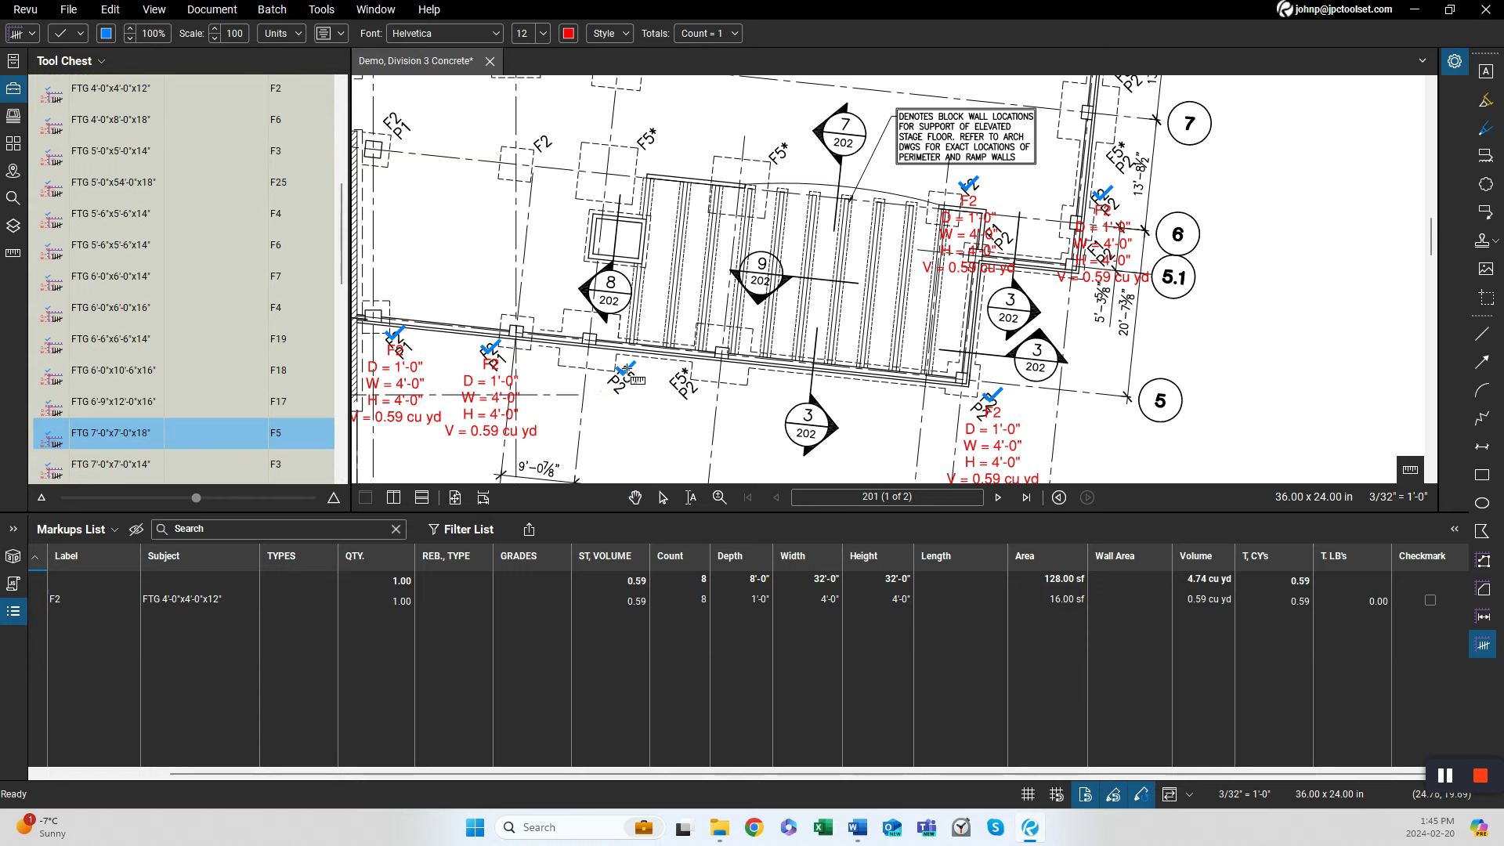
pyautogui.click(683, 377)
pyautogui.moveTo(1001, 392); pyautogui.dragTo(775, 458)
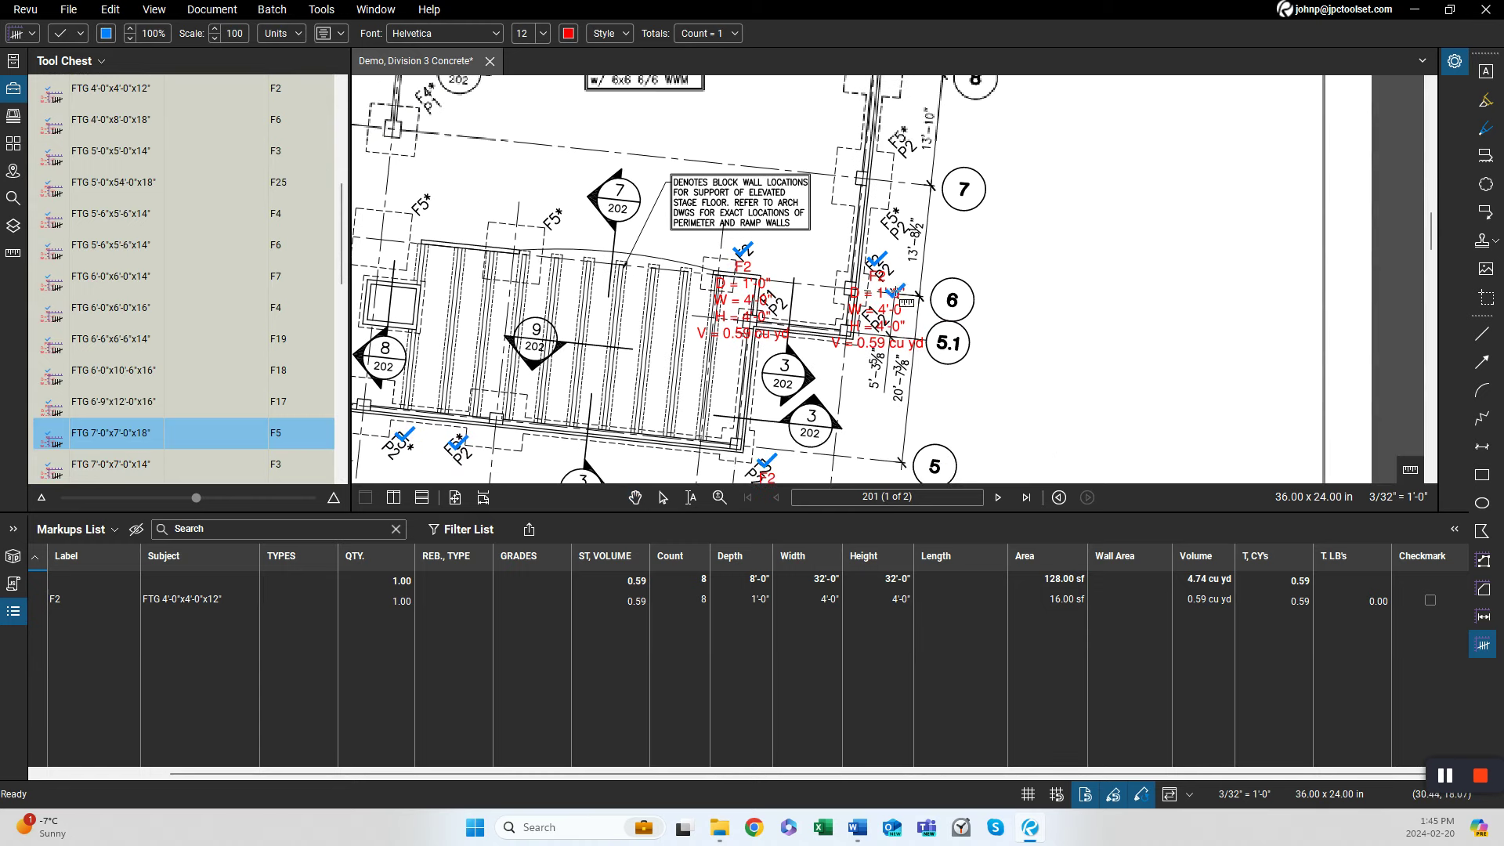
pyautogui.click(889, 216)
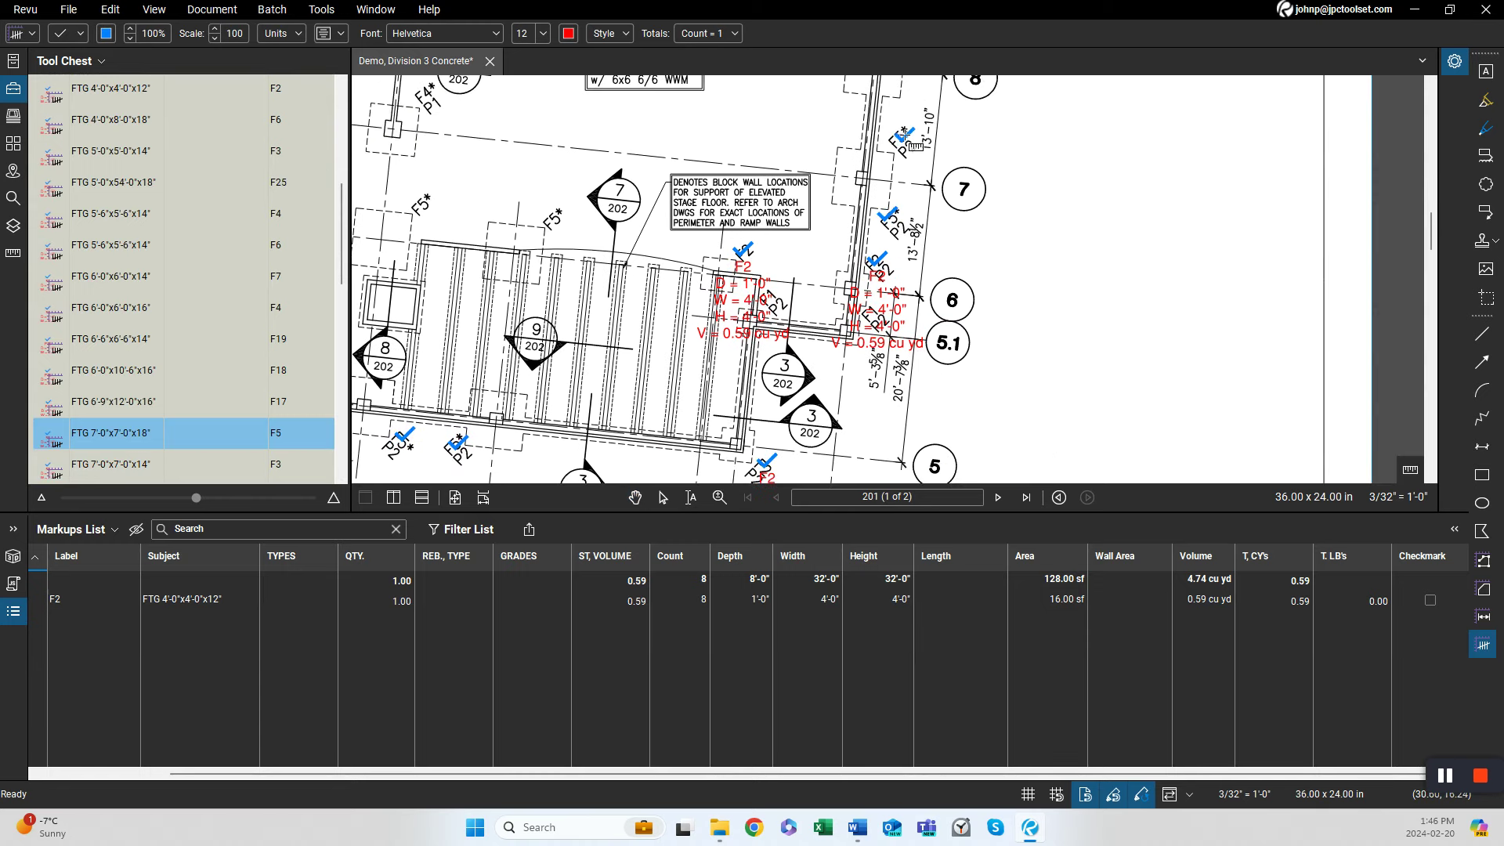
pyautogui.moveTo(924, 146); pyautogui.dragTo(881, 522)
pyautogui.click(869, 411)
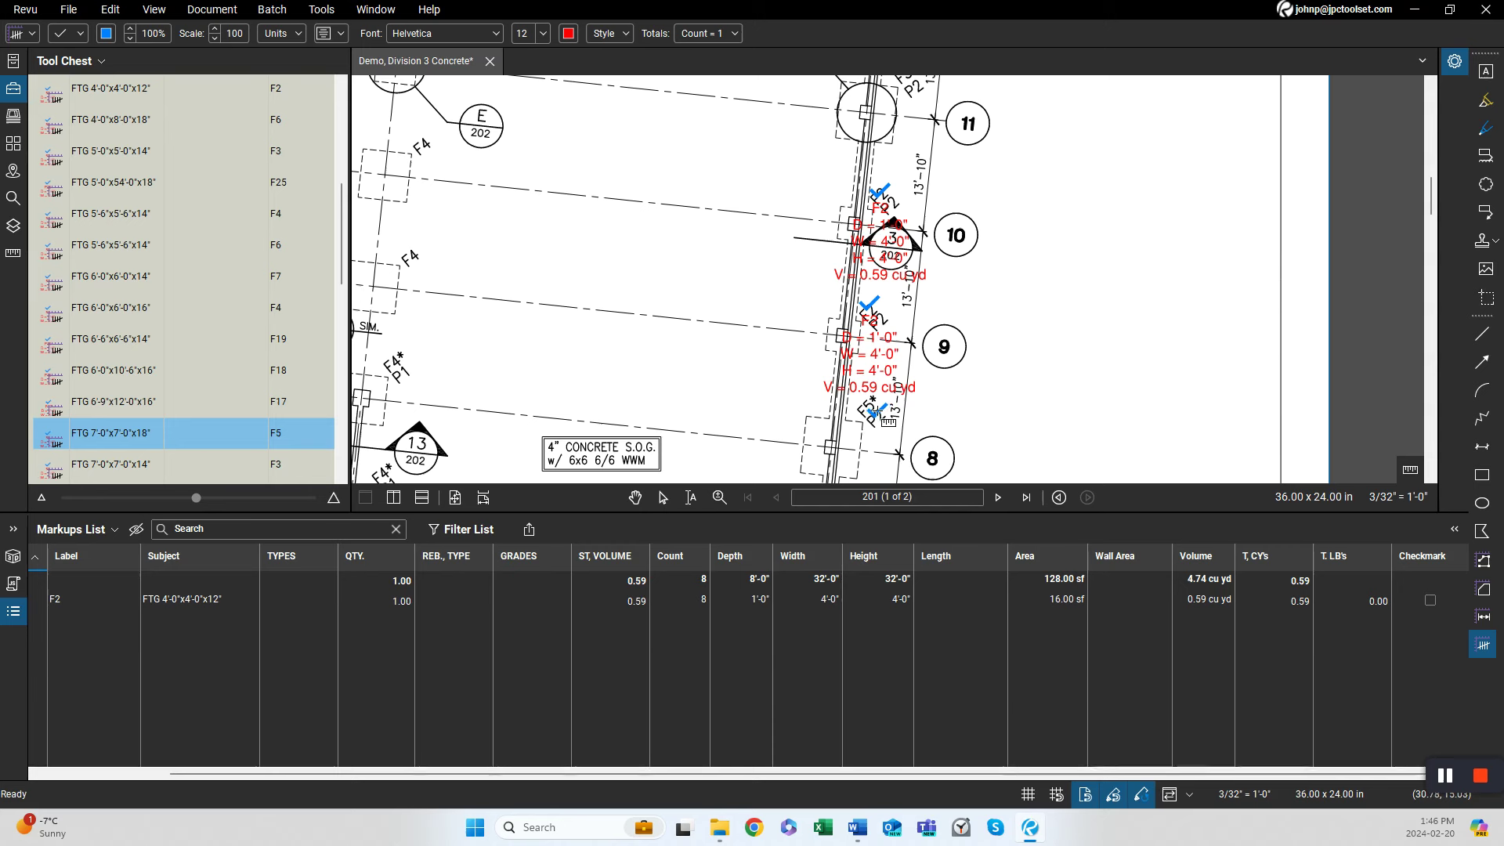
pyautogui.moveTo(986, 319); pyautogui.dragTo(951, 491)
pyautogui.click(872, 236)
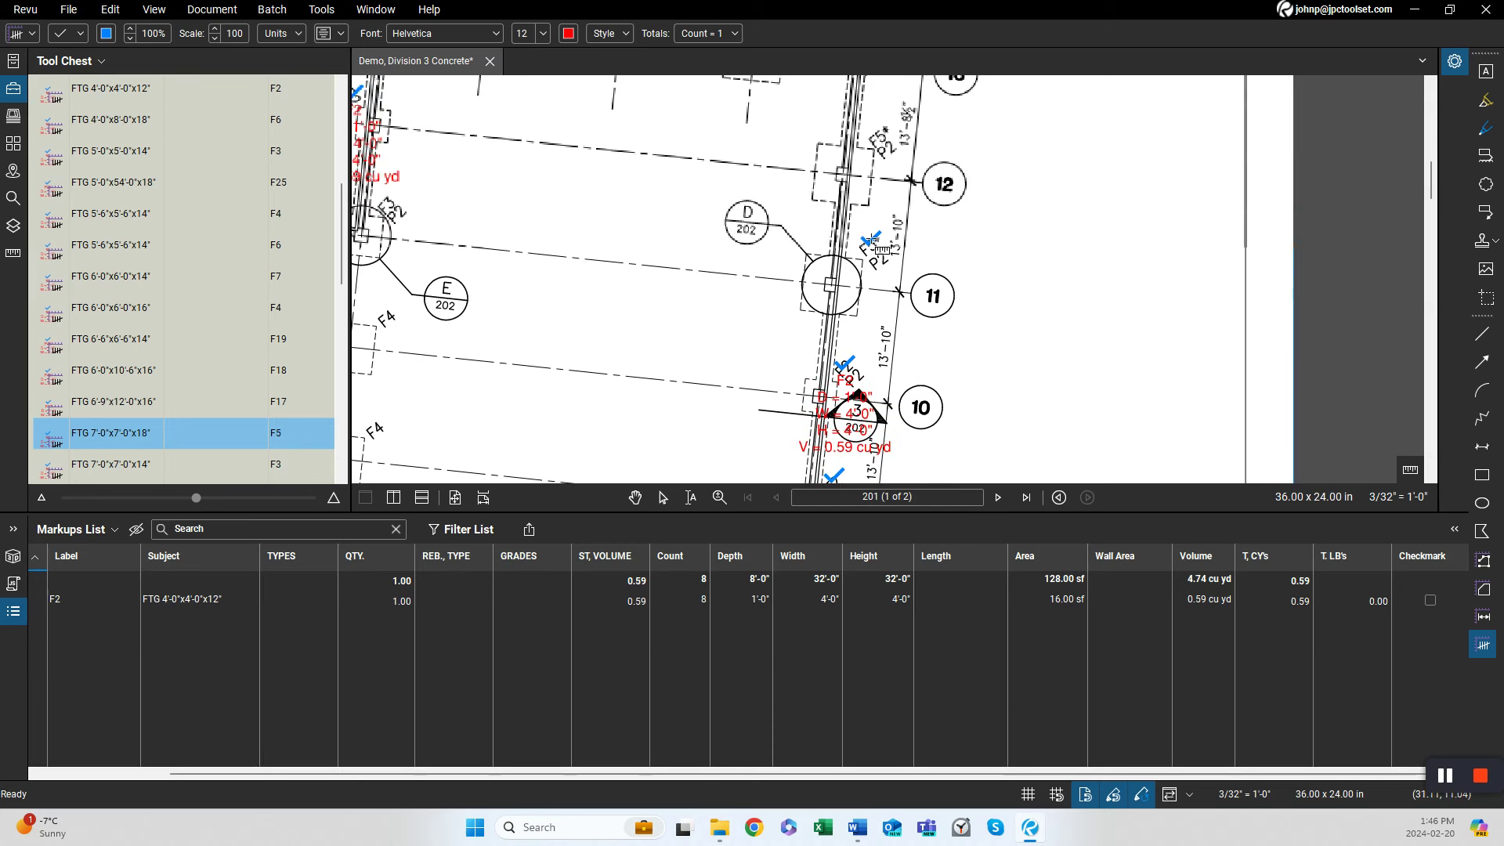
pyautogui.click(891, 142)
pyautogui.moveTo(900, 148); pyautogui.dragTo(974, 495)
pyautogui.click(902, 373)
pyautogui.click(883, 368)
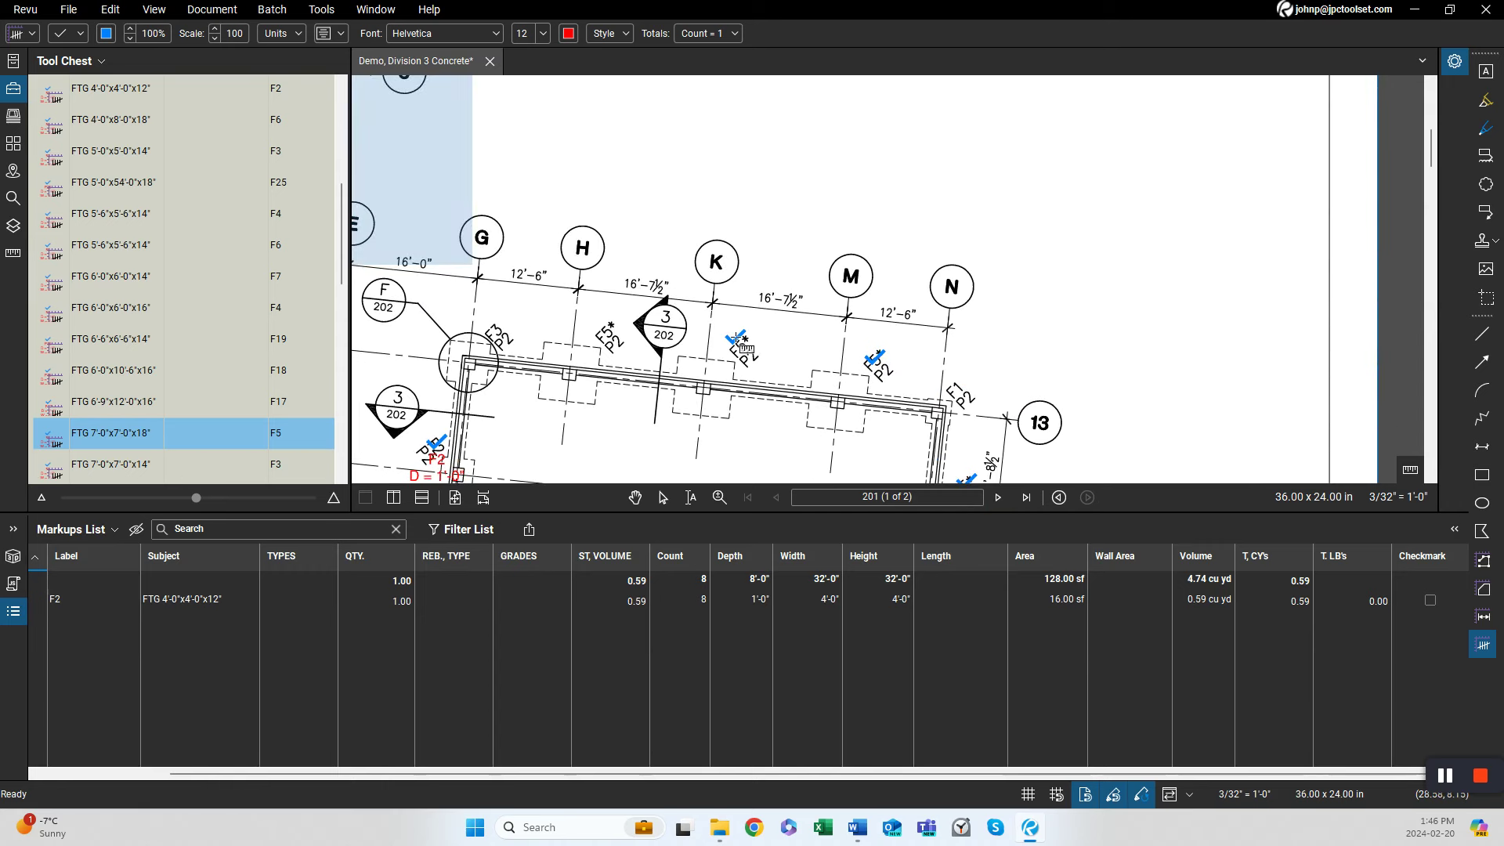
pyautogui.click(604, 332)
pyautogui.moveTo(553, 388)
pyautogui.mouseDown()
pyautogui.moveTo(637, 287)
pyautogui.moveTo(677, 184)
pyautogui.mouseUp()
pyautogui.moveTo(684, 360); pyautogui.dragTo(730, 189)
pyautogui.moveTo(564, 317); pyautogui.dragTo(581, 236)
pyautogui.click(627, 305)
pyautogui.moveTo(628, 307)
pyautogui.mouseDown()
pyautogui.moveTo(669, 350)
pyautogui.moveTo(723, 271)
pyautogui.mouseUp()
pyautogui.press('Escape')
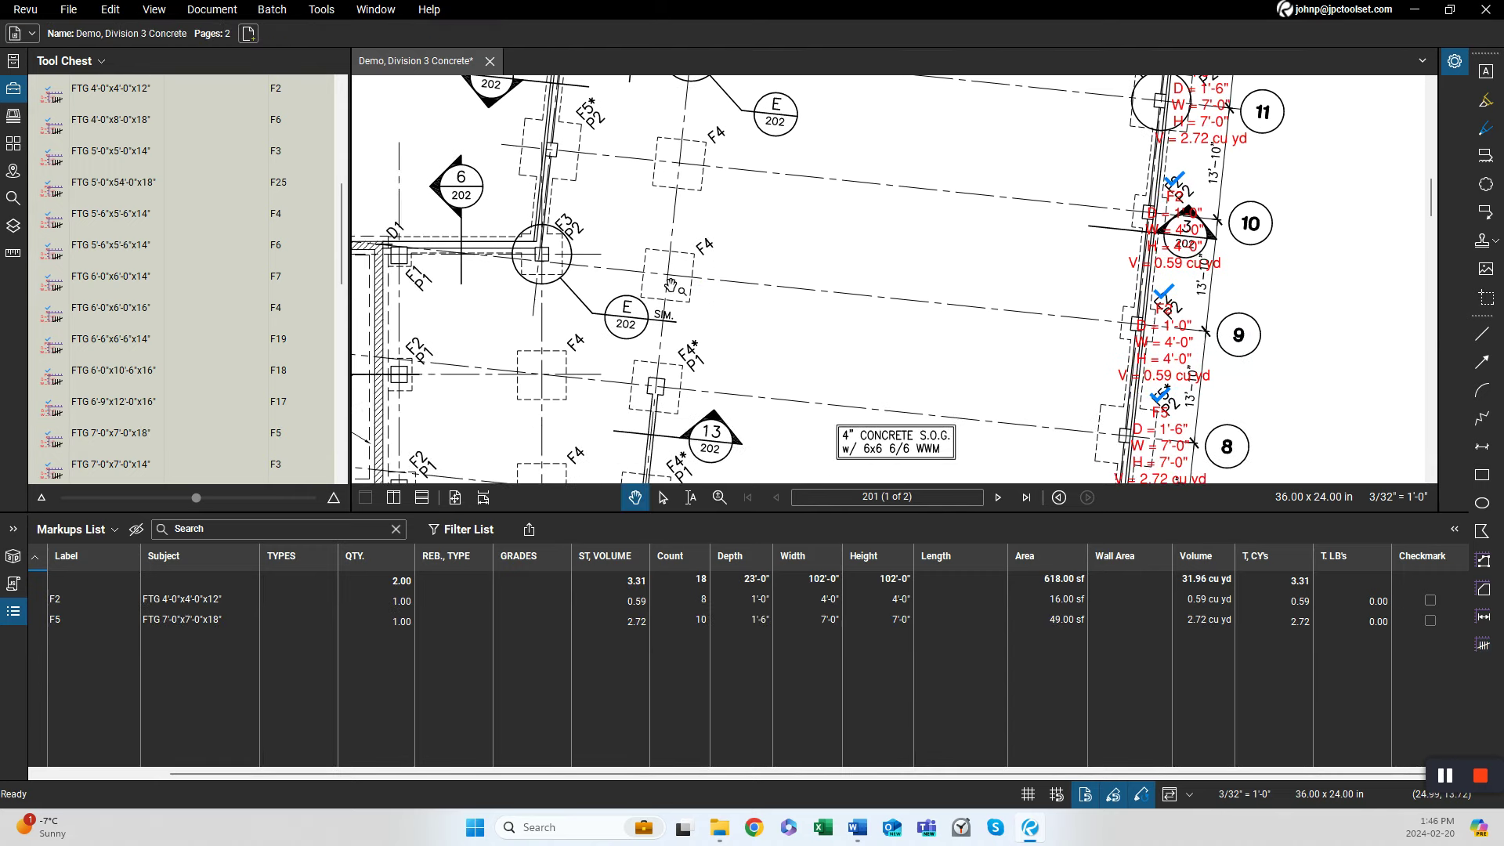
# Split the F2 footing count in the markups list into individual footing markups.
pyautogui.moveTo(872, 251); pyautogui.dragTo(748, 268)
pyautogui.scroll(5, 897, 346)
pyautogui.moveTo(870, 287); pyautogui.dragTo(878, 344)
pyautogui.scroll(-3, 878, 344)
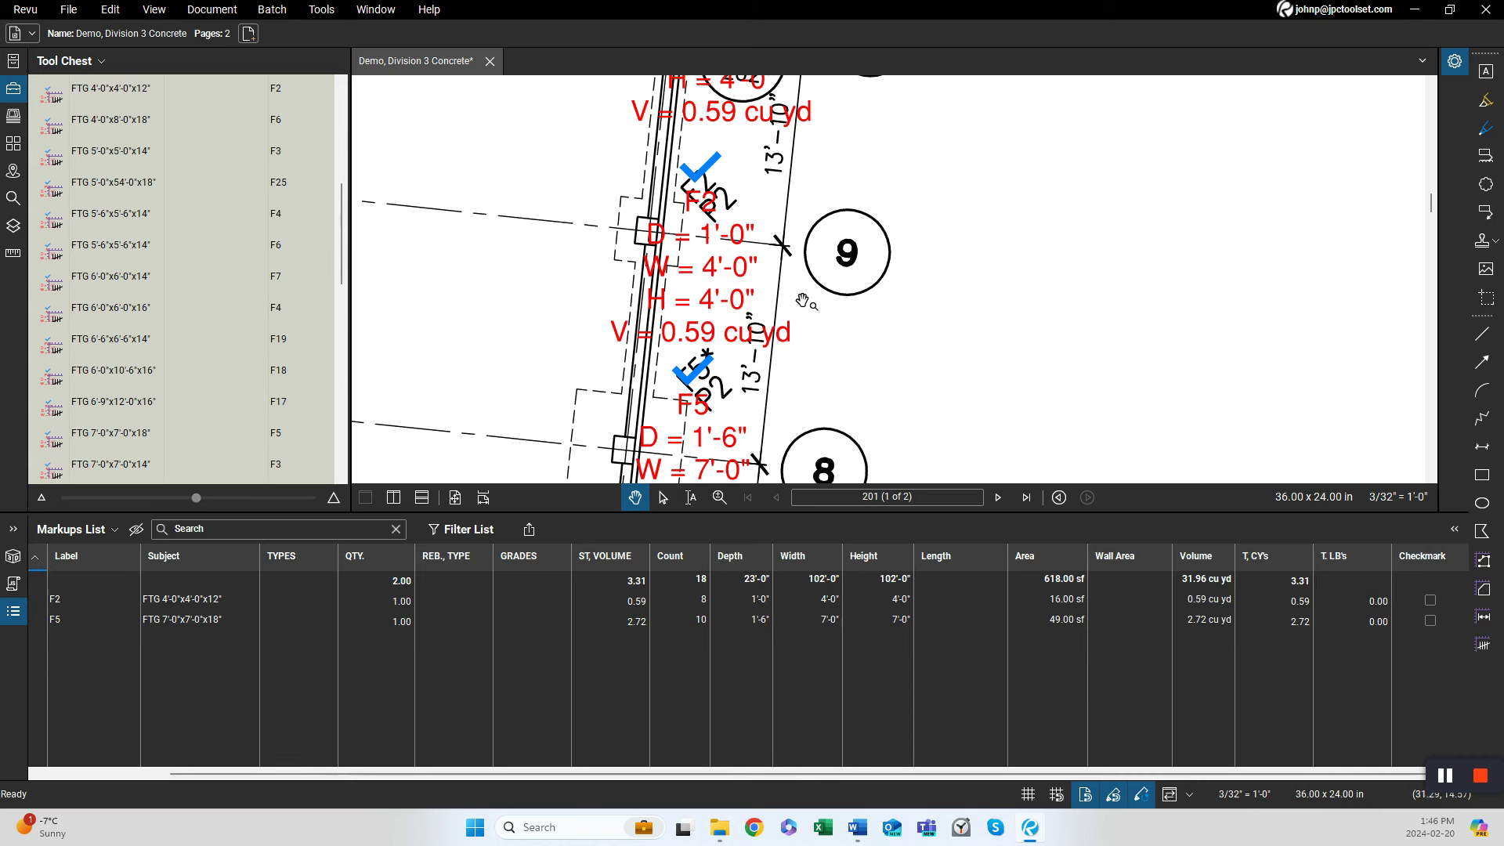
pyautogui.moveTo(811, 310); pyautogui.dragTo(863, 291)
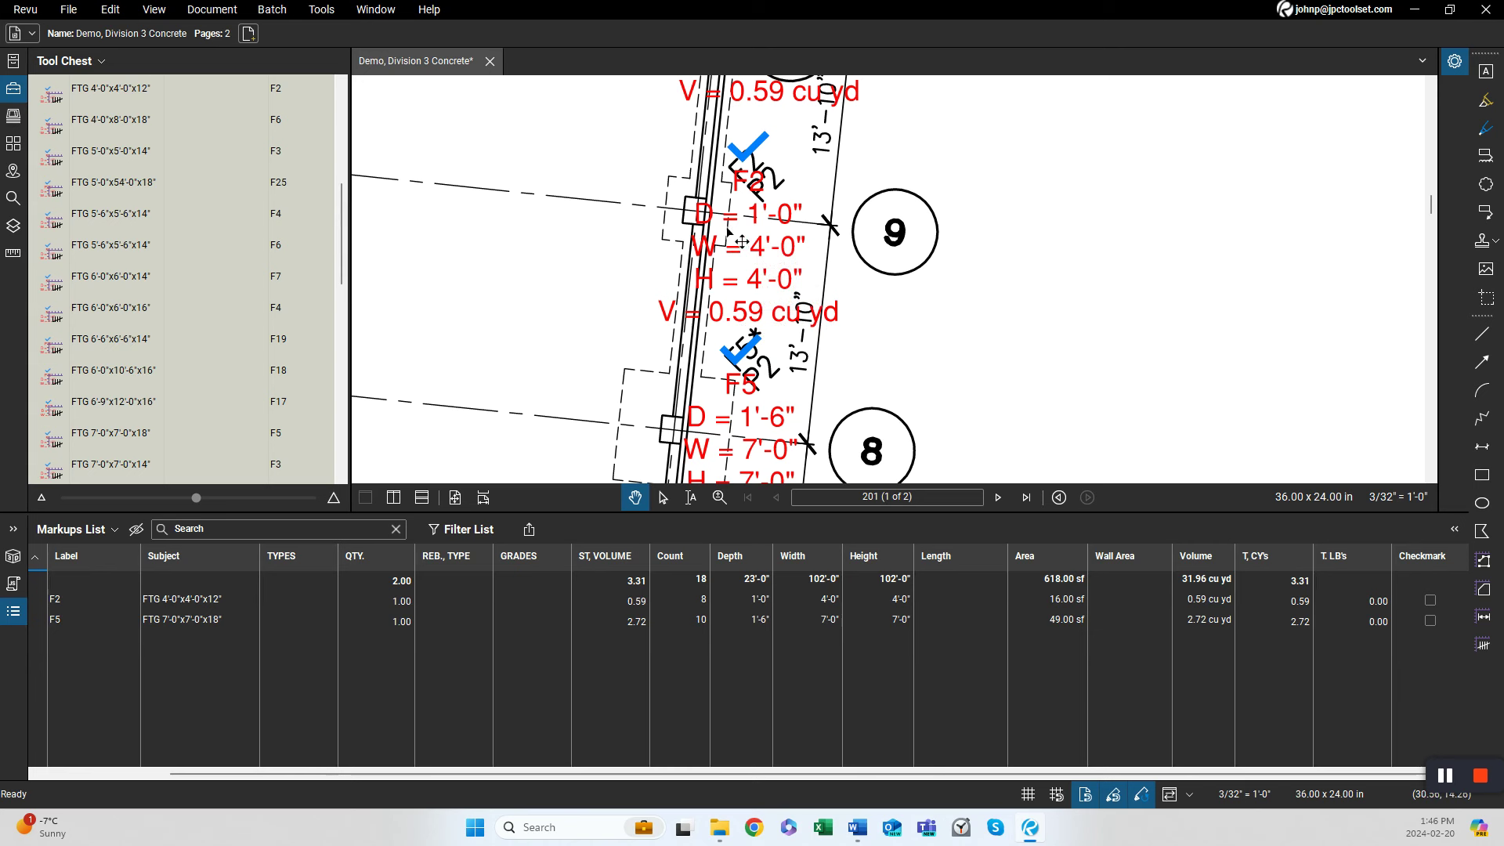
pyautogui.moveTo(920, 309); pyautogui.dragTo(892, 117)
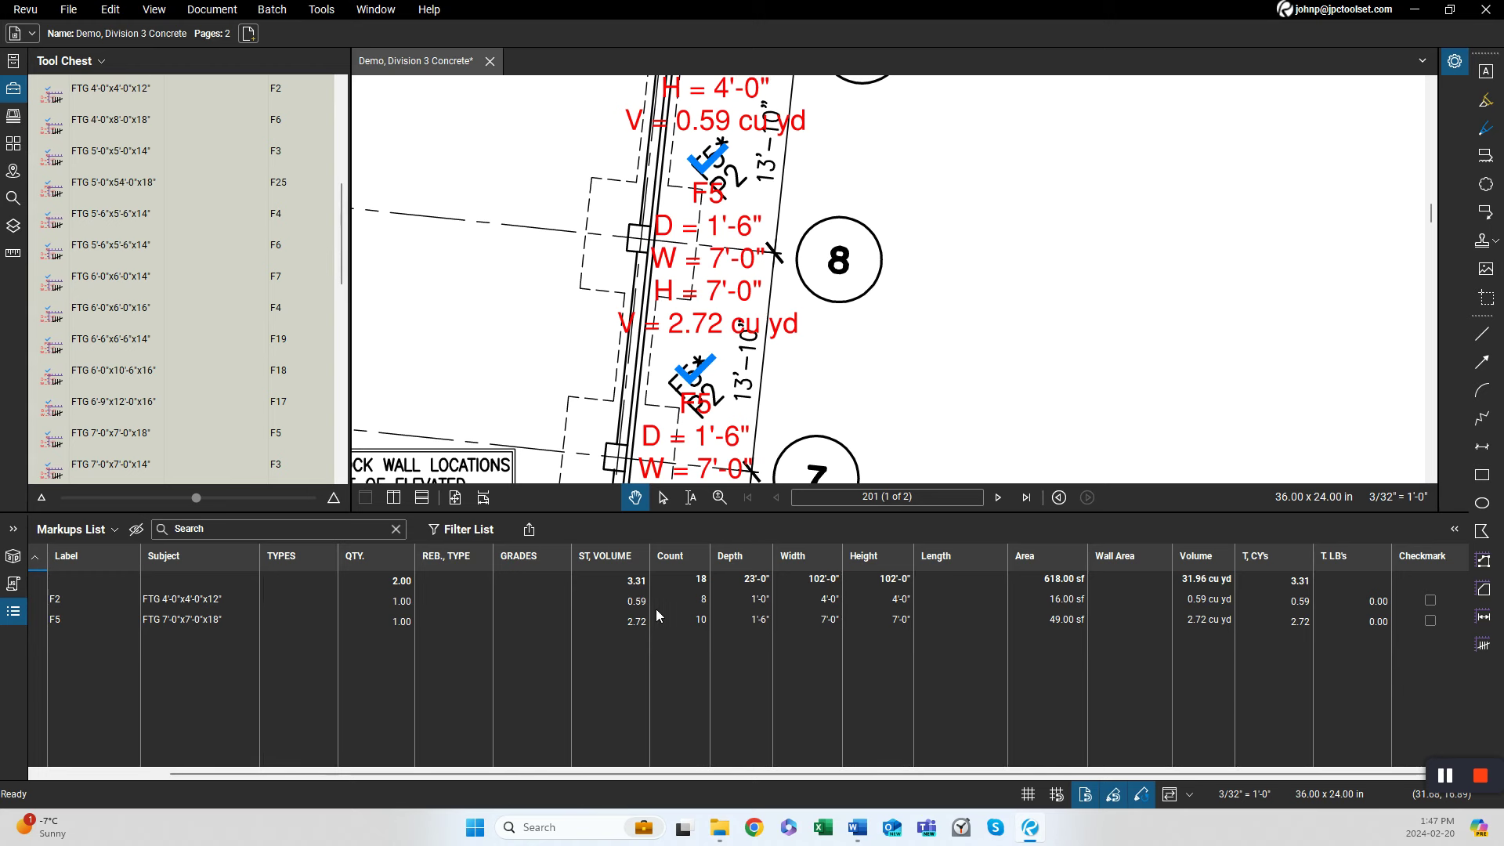
pyautogui.click(697, 599)
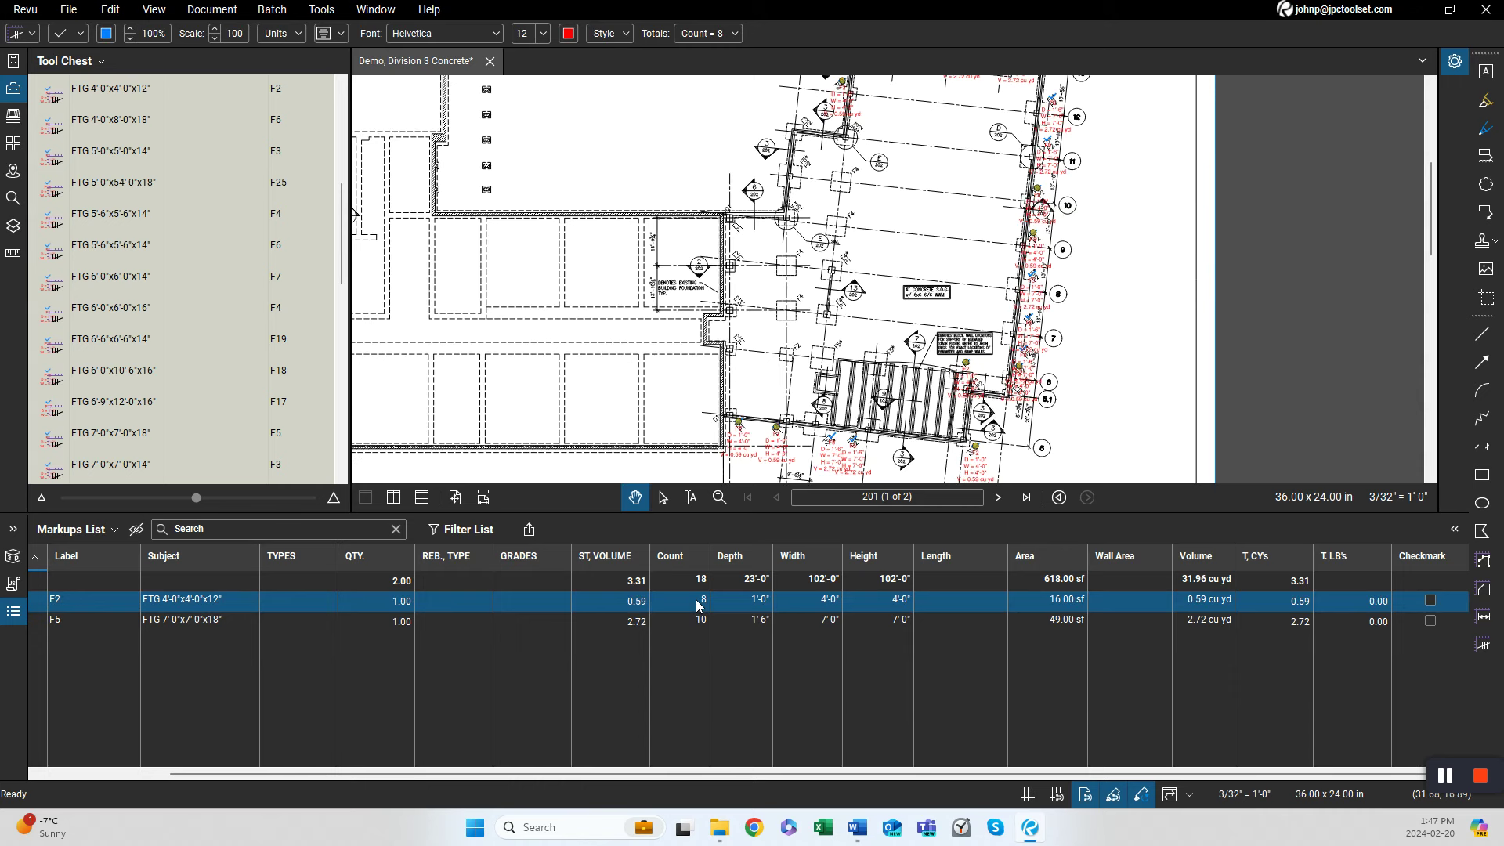
pyautogui.rightClick(697, 605)
pyautogui.click(745, 584)
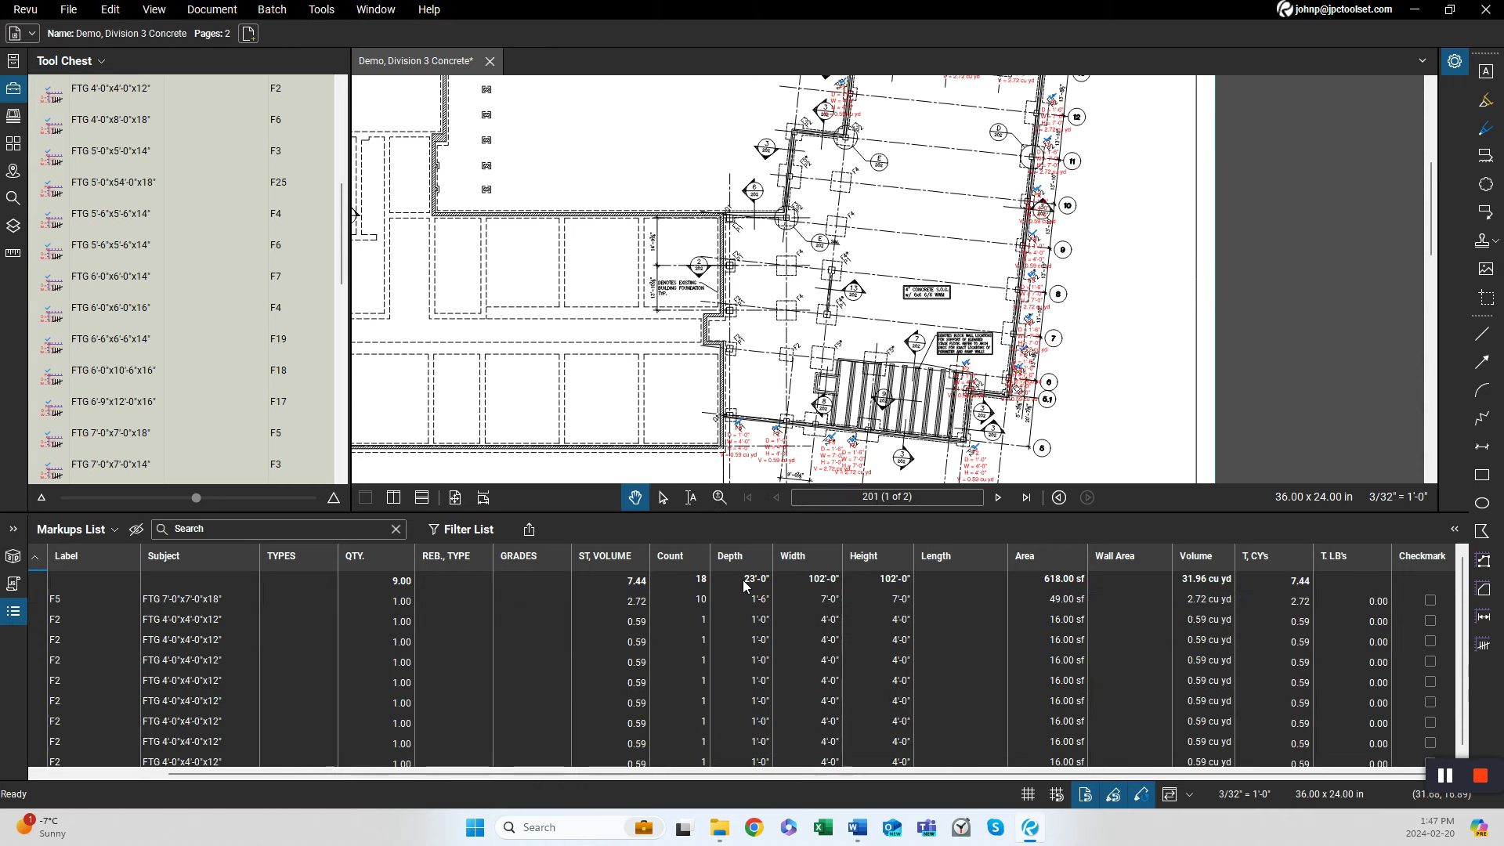
pyautogui.scroll(-1, 736, 617)
pyautogui.scroll(1, 736, 617)
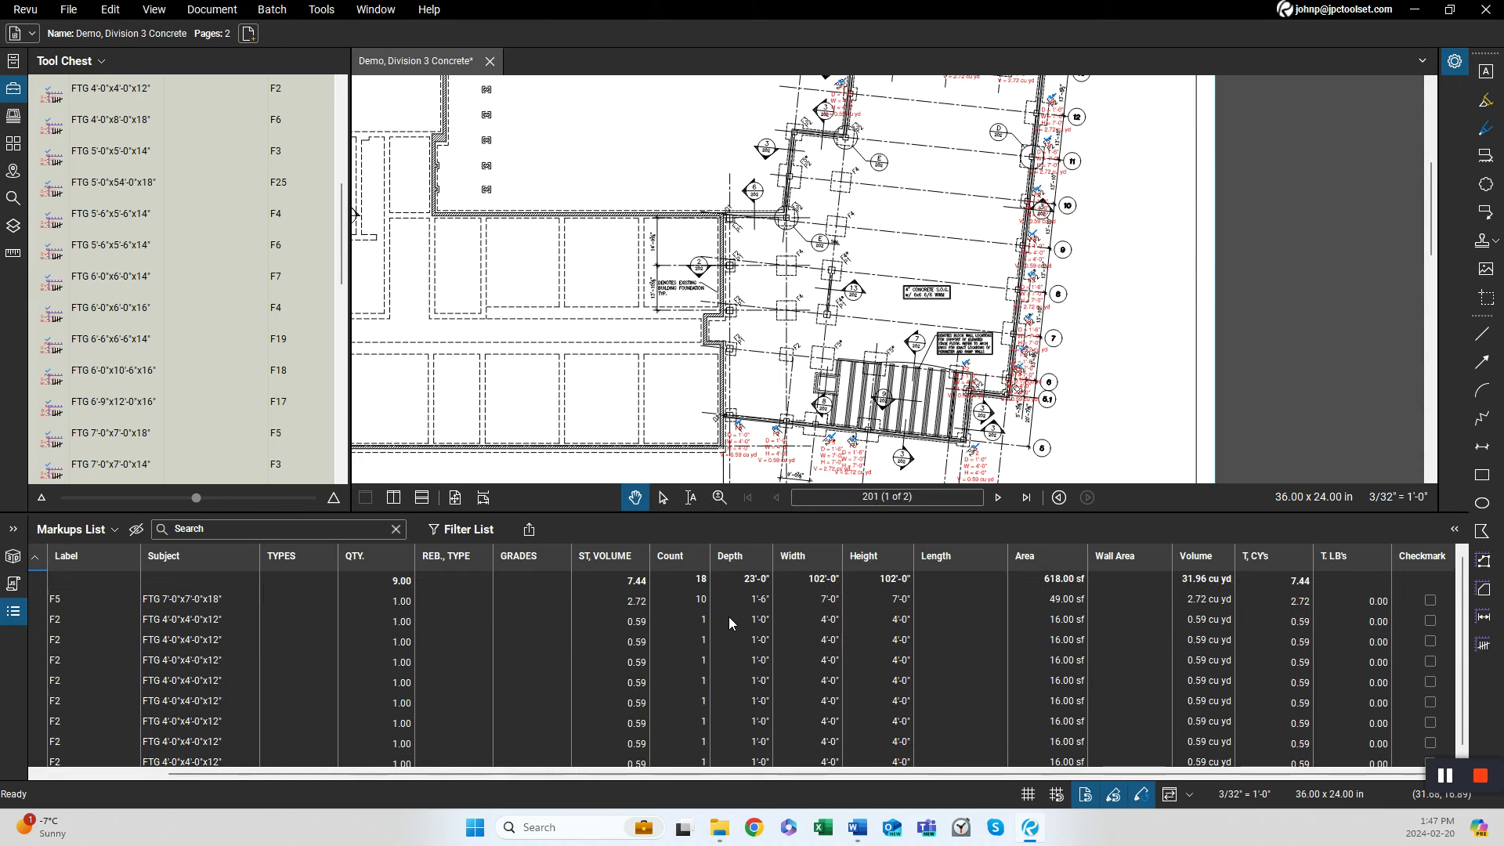
# Split the F5 footing count in the markups list into individual footing markups.
pyautogui.click(683, 603)
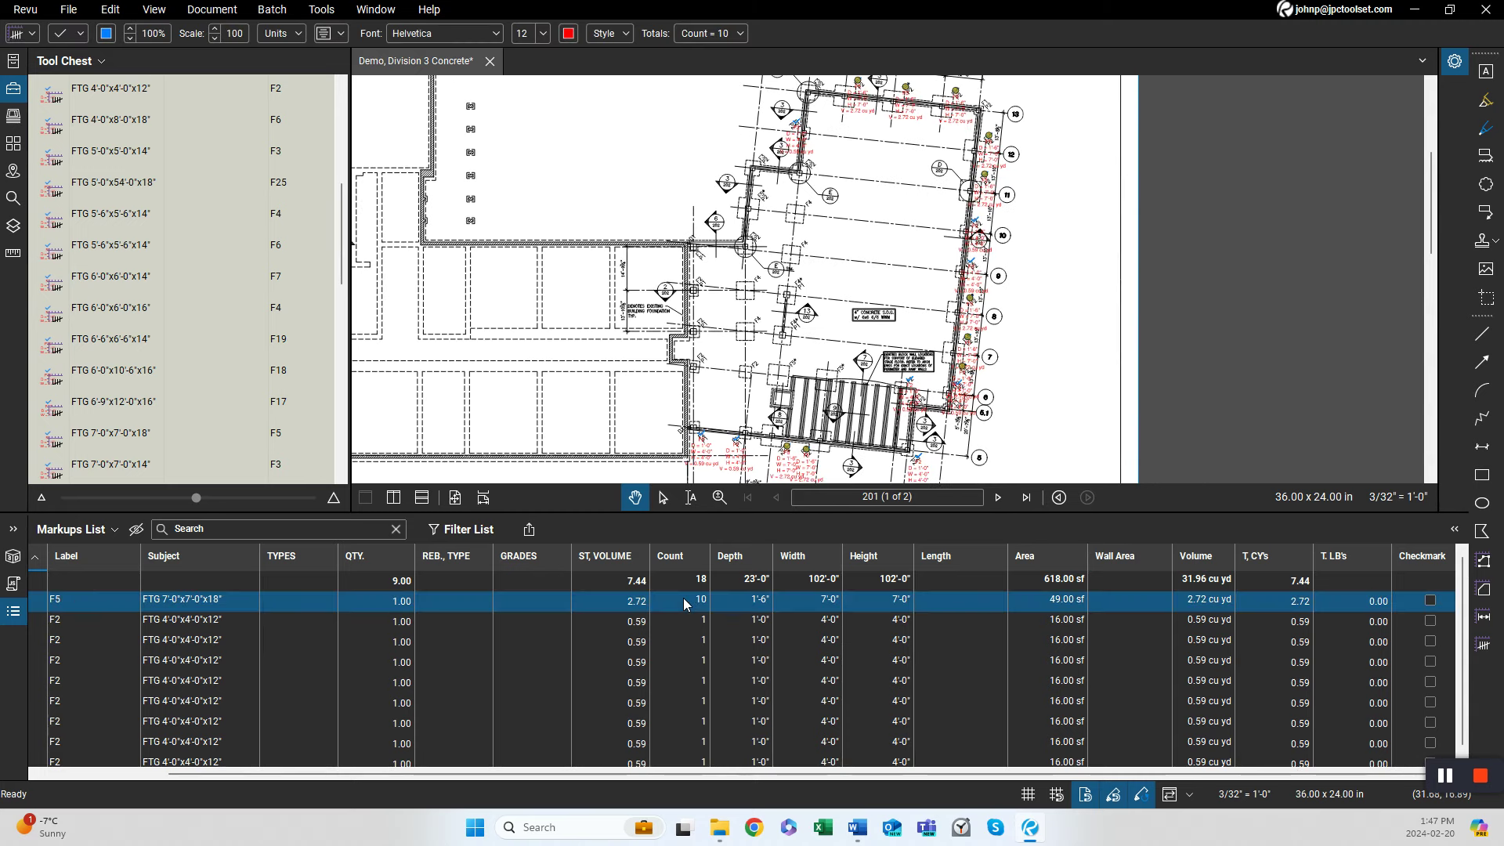
pyautogui.rightClick(684, 604)
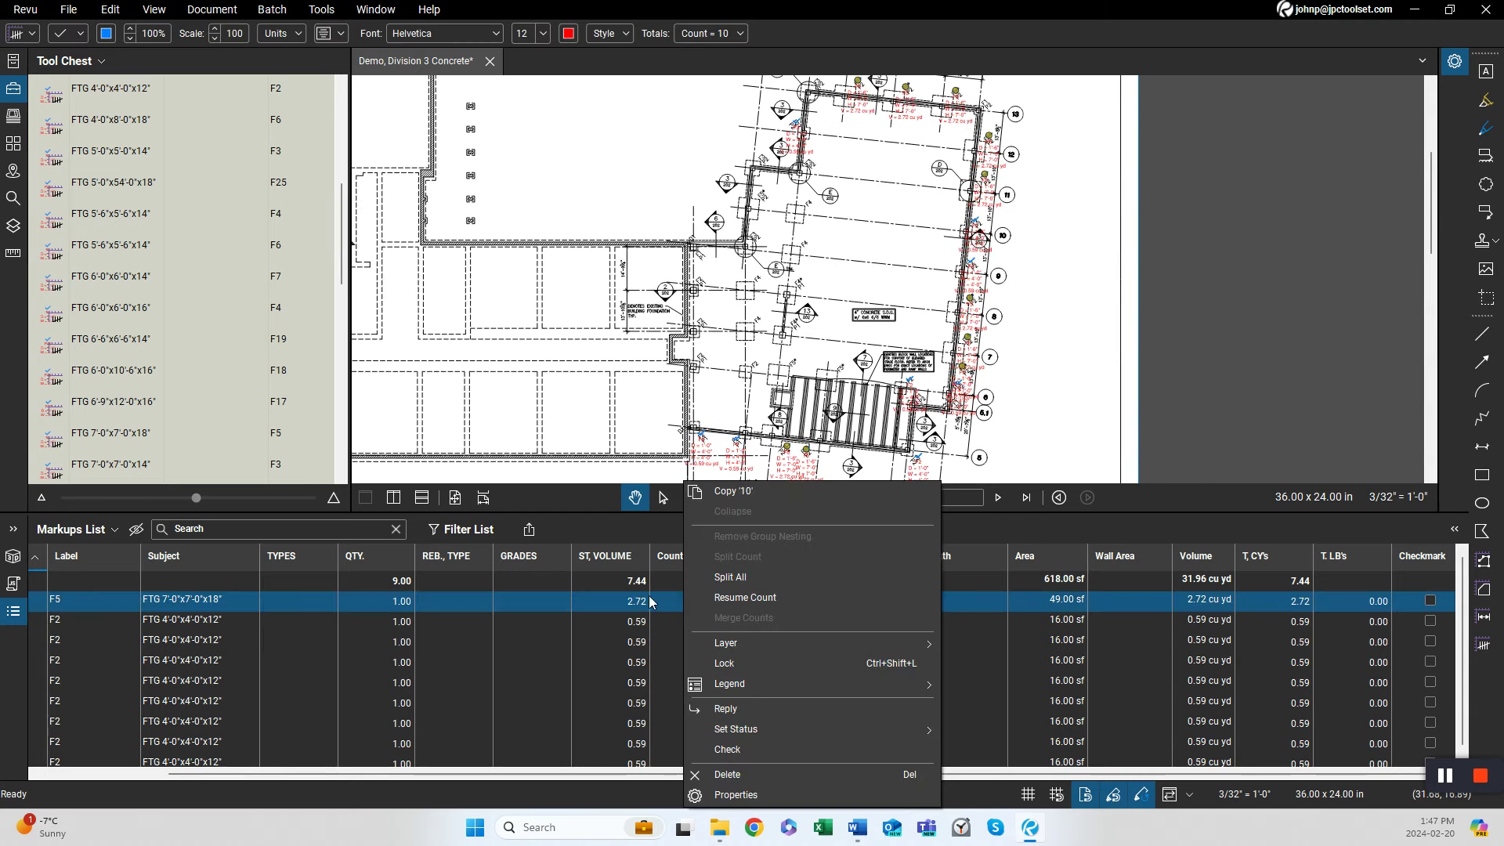
pyautogui.click(660, 600)
pyautogui.rightClick(661, 600)
pyautogui.click(660, 600)
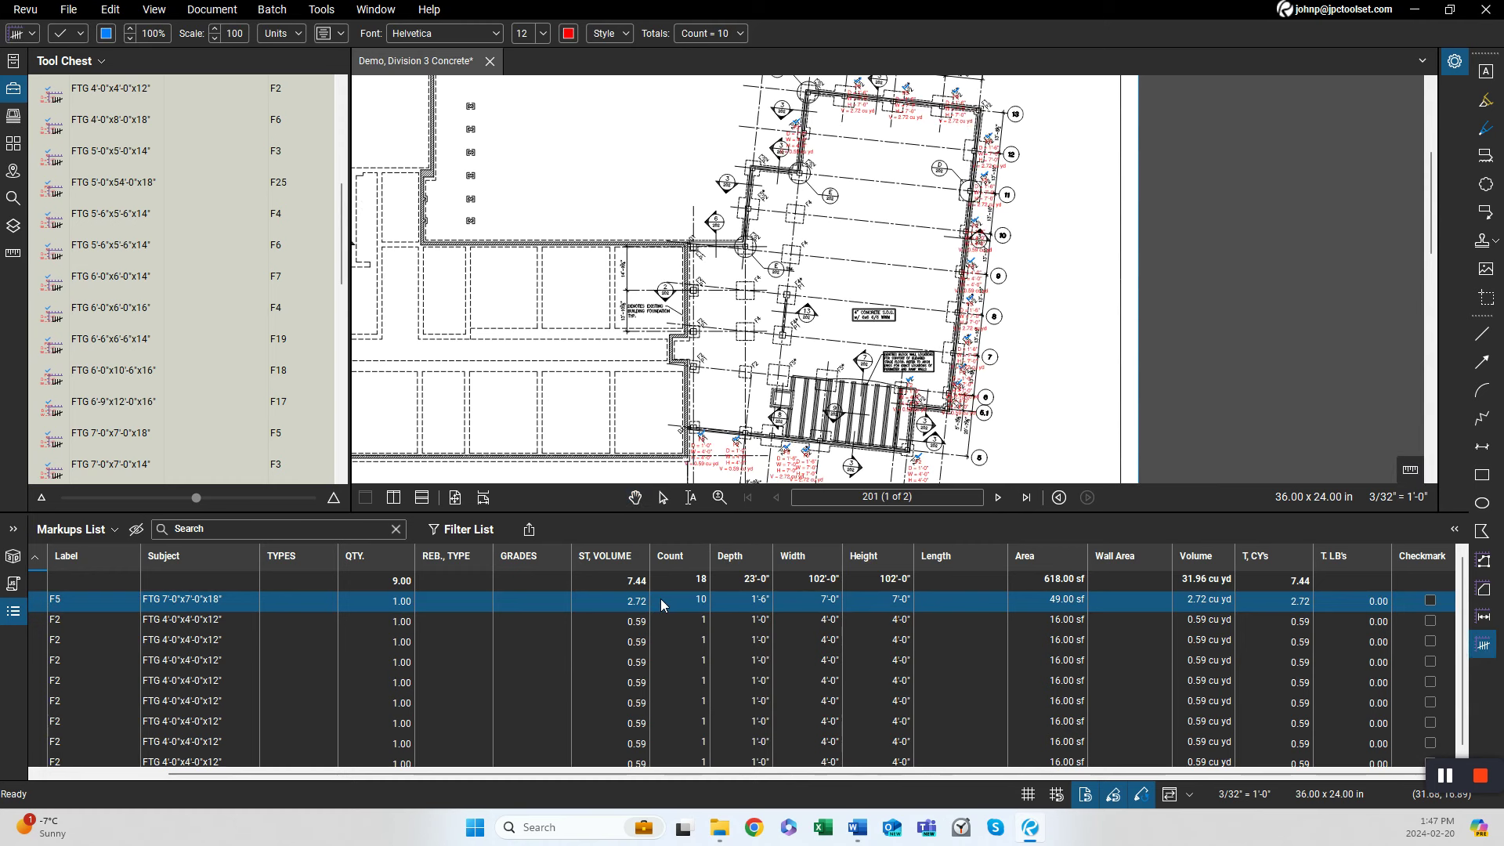
pyautogui.rightClick(660, 599)
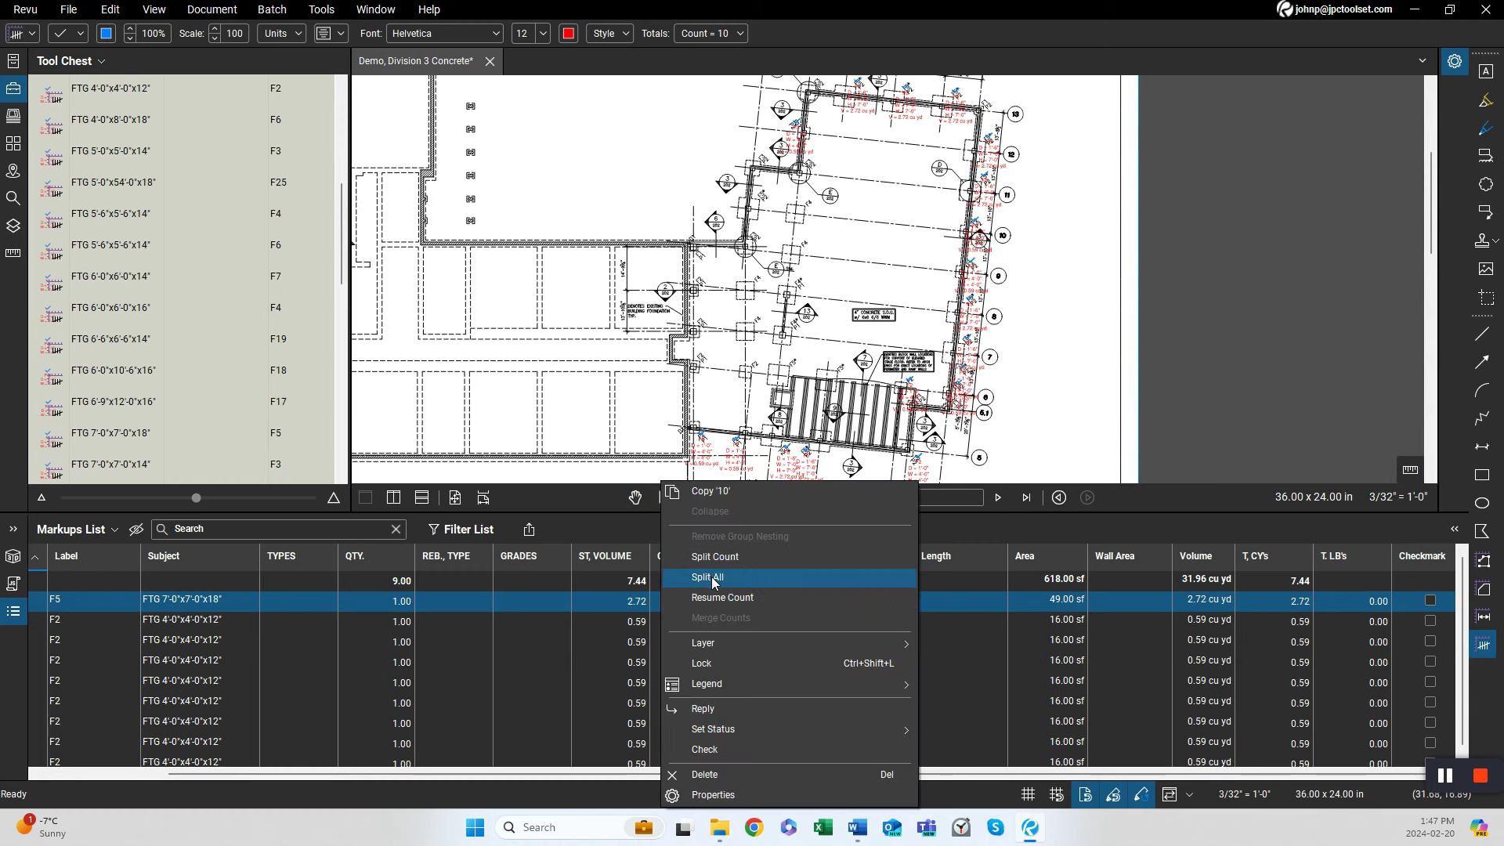
pyautogui.click(708, 577)
pyautogui.click(697, 638)
pyautogui.scroll(-1, 697, 638)
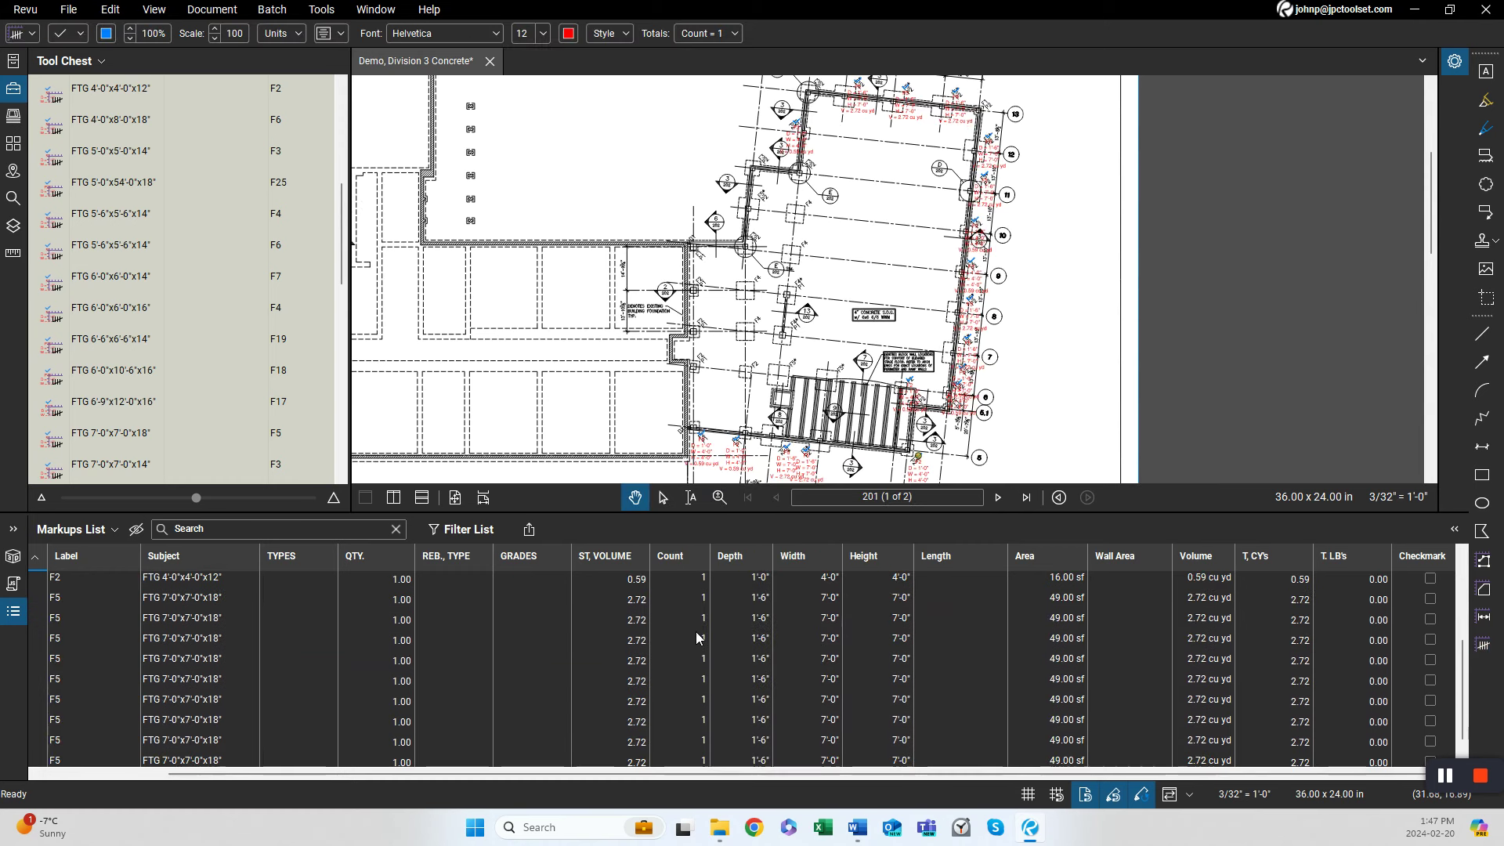
pyautogui.scroll(3, 696, 633)
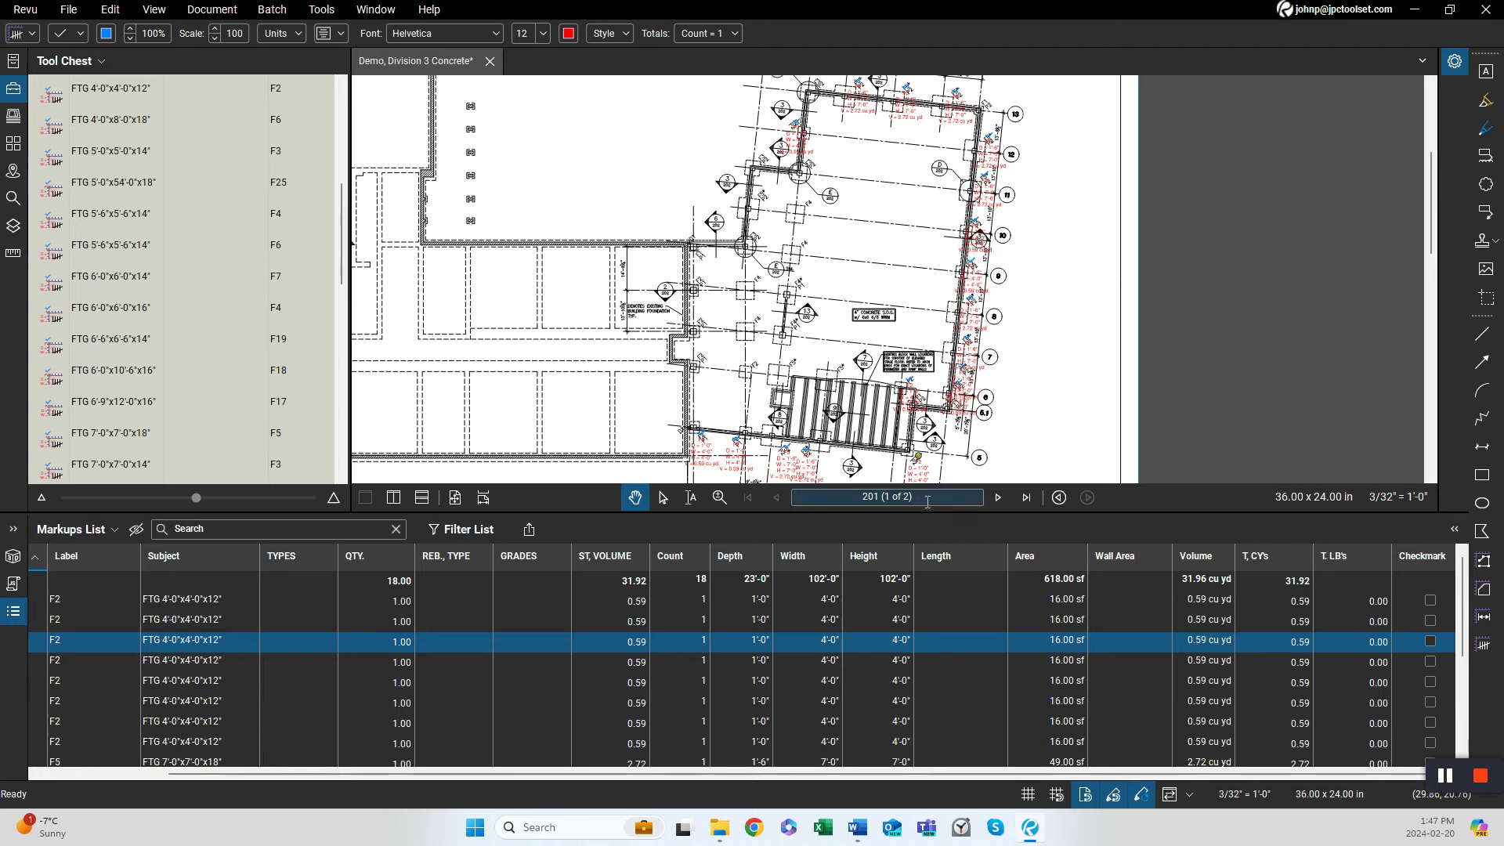
# Move all the F2 and F5 footing markups onto the 03 30 00 Cast-In-Place Concrete layer.
pyautogui.scroll(-4, 1003, 376)
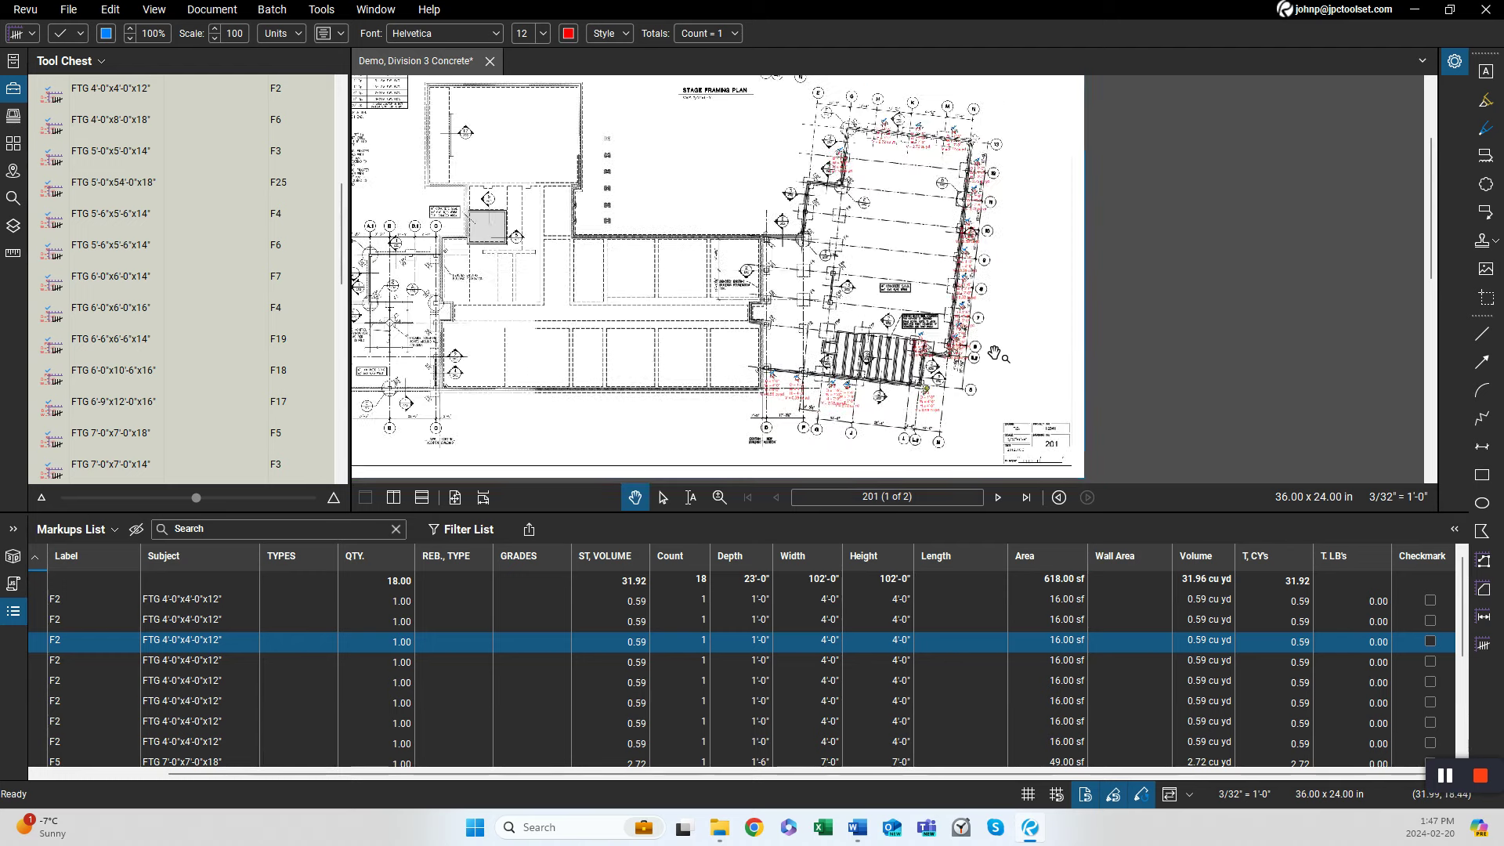
pyautogui.moveTo(995, 354); pyautogui.dragTo(960, 367)
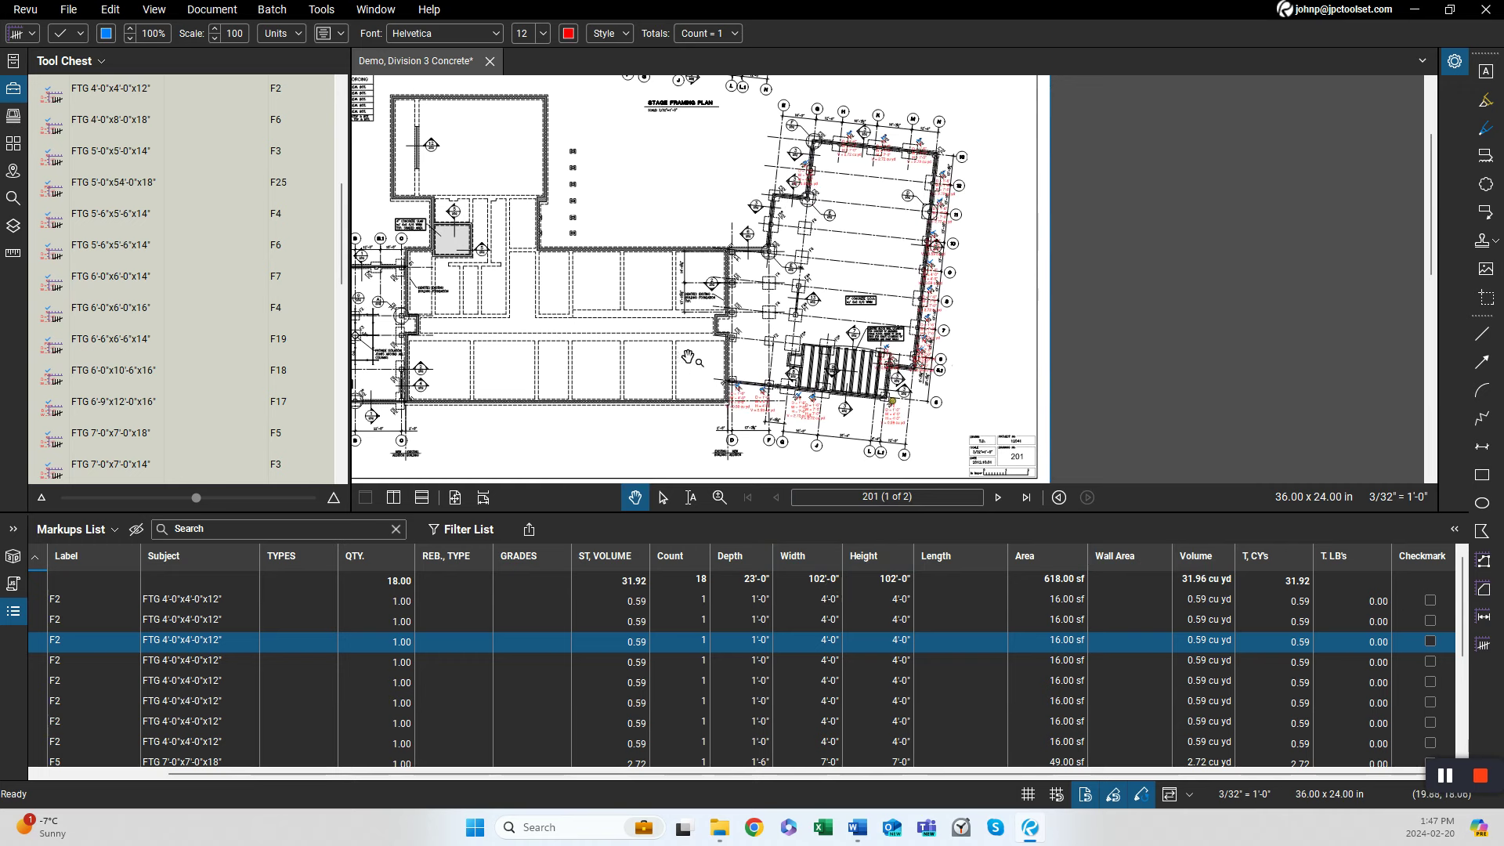
pyautogui.moveTo(689, 361); pyautogui.dragTo(675, 356)
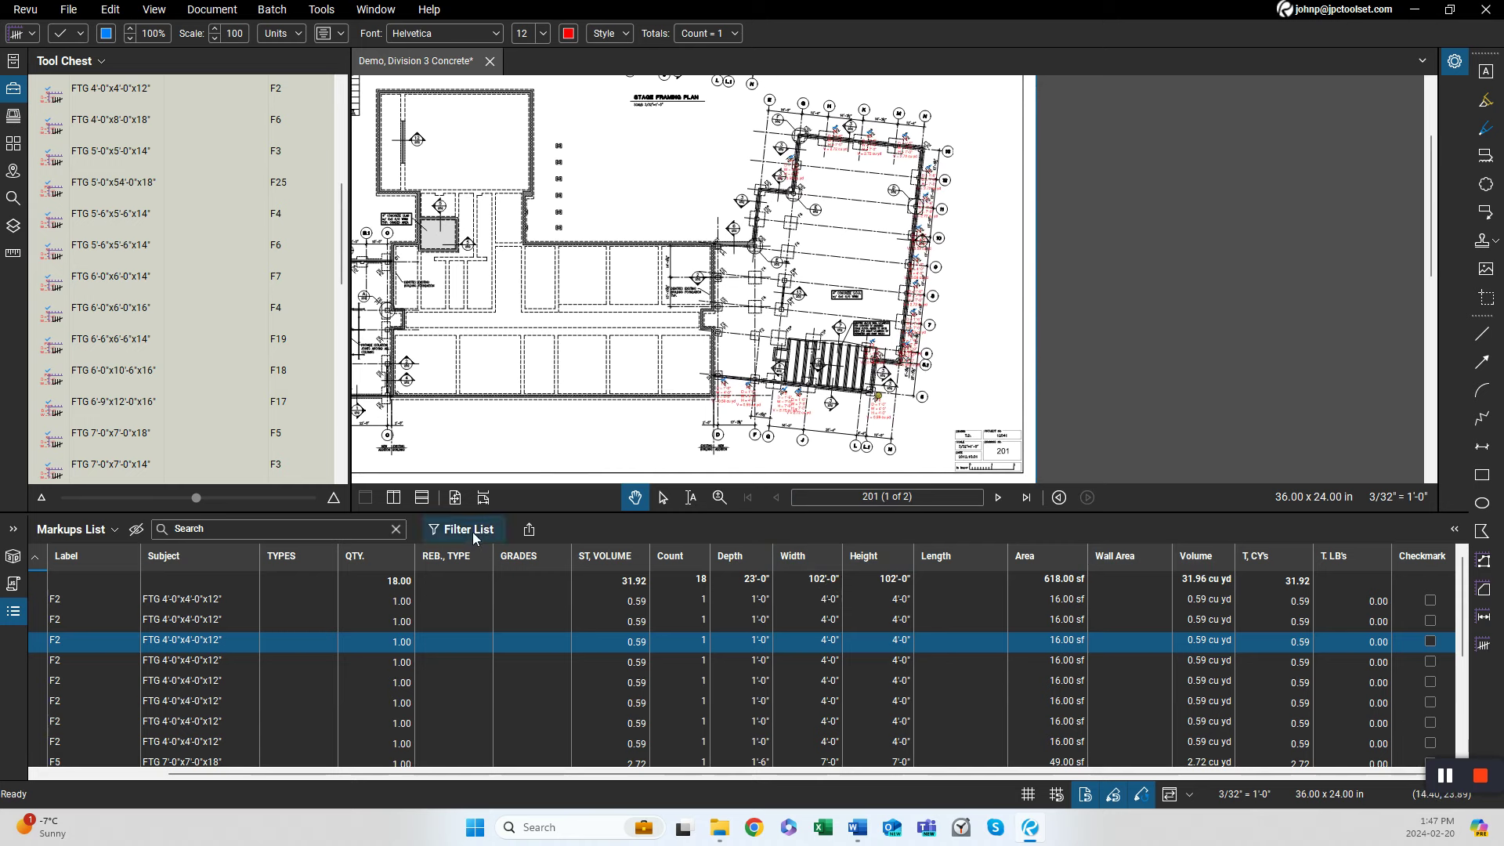
pyautogui.click(220, 603)
pyautogui.scroll(-3, 220, 606)
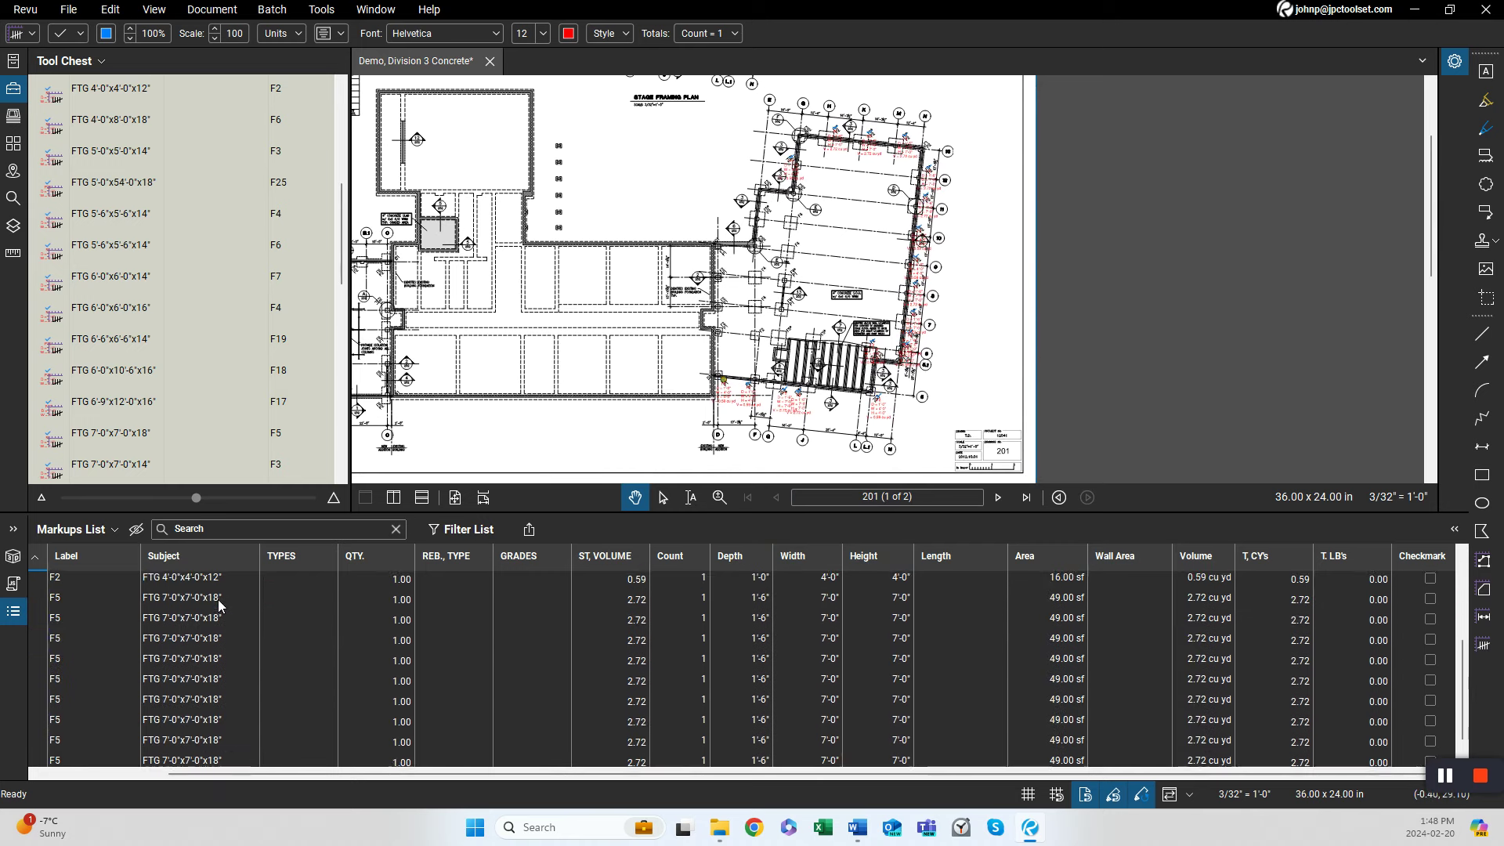
pyautogui.keyDown('shift'); pyautogui.click(231, 745); pyautogui.keyUp('shift')
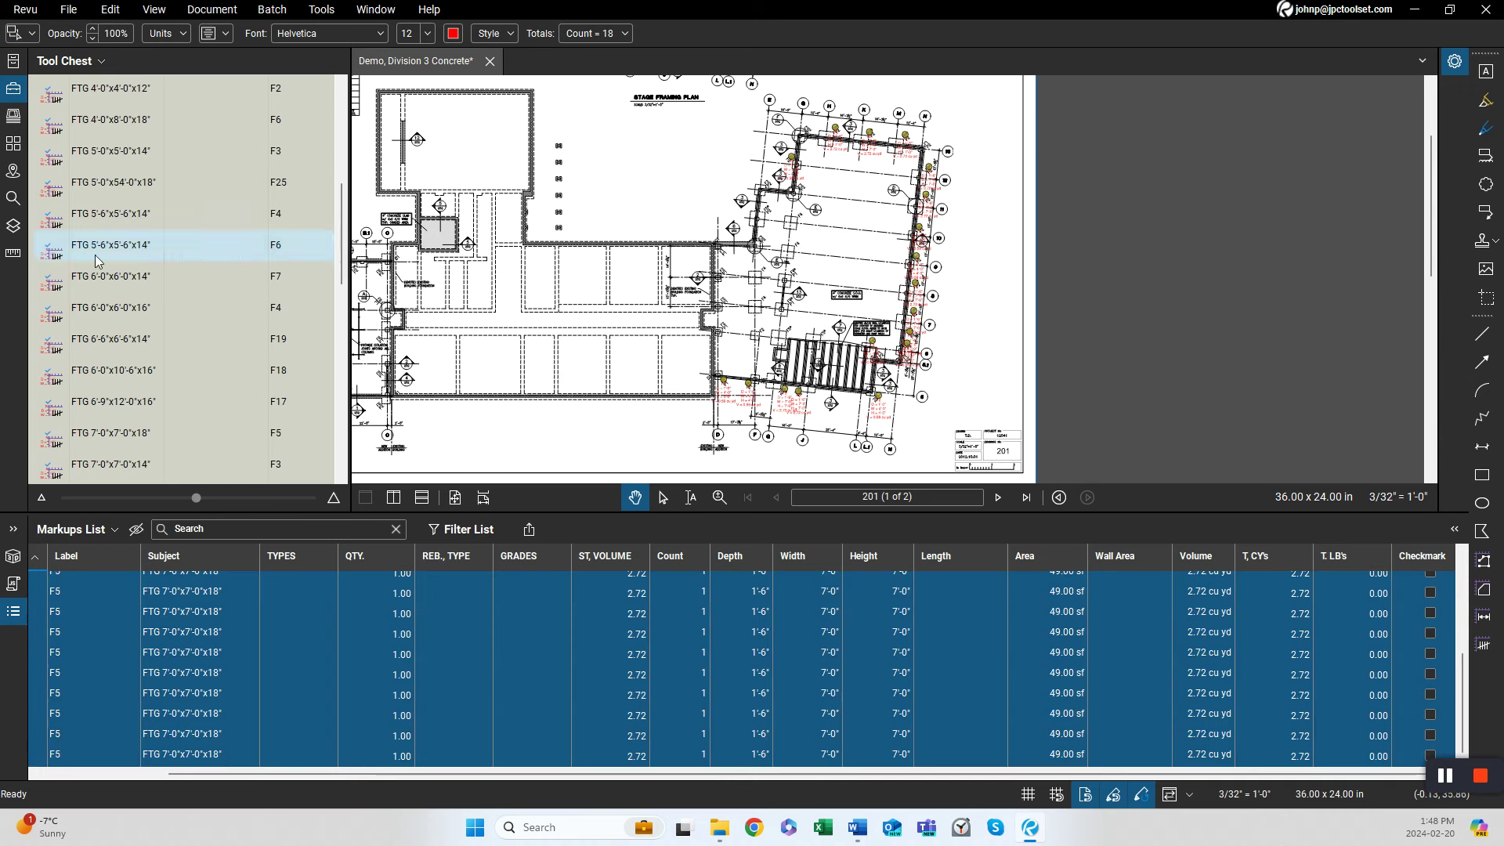
pyautogui.click(14, 226)
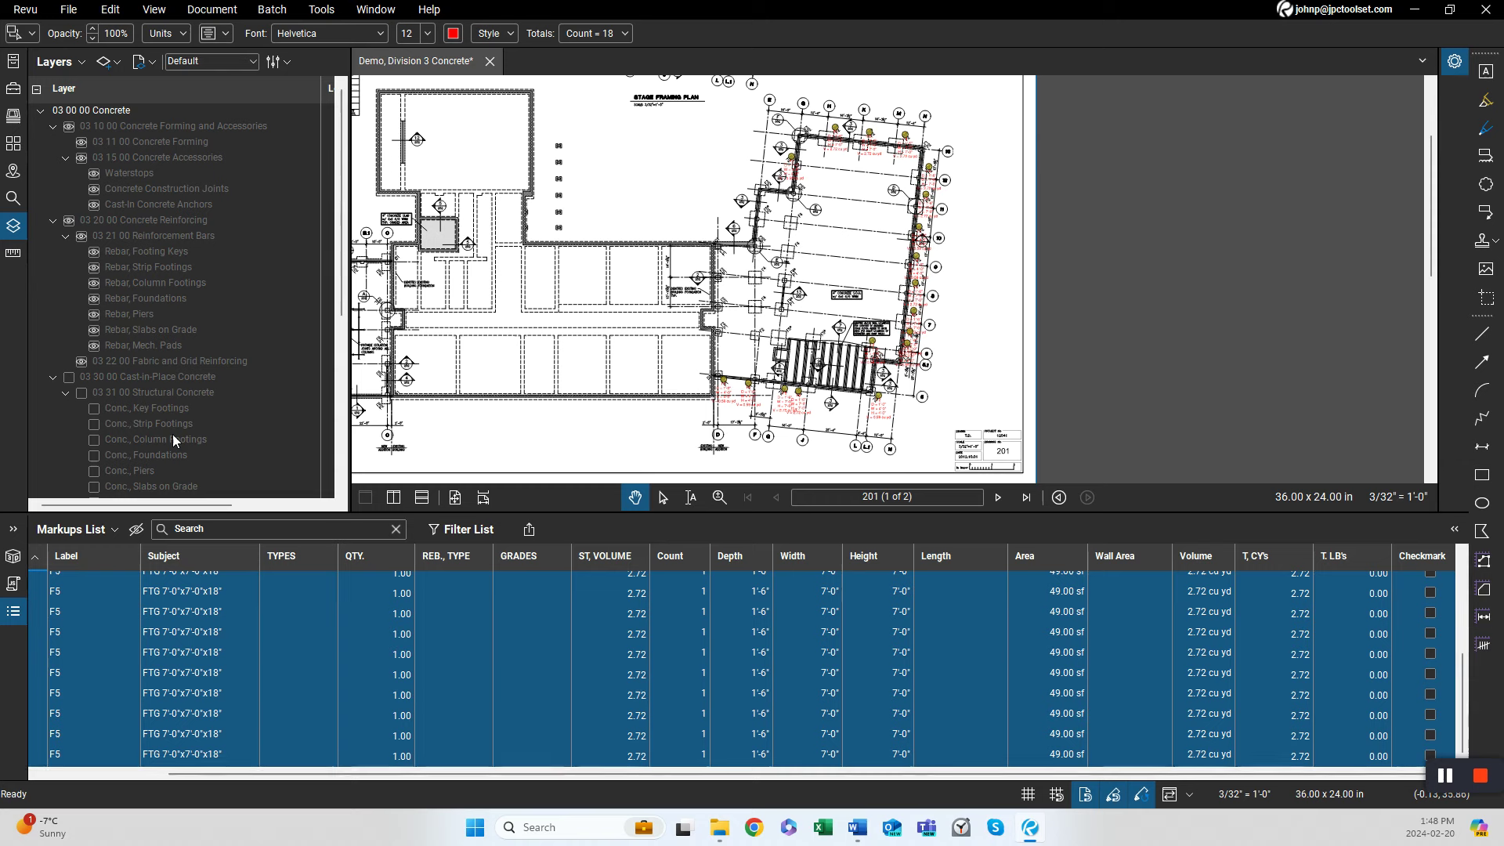
pyautogui.click(14, 88)
pyautogui.rightClick(287, 665)
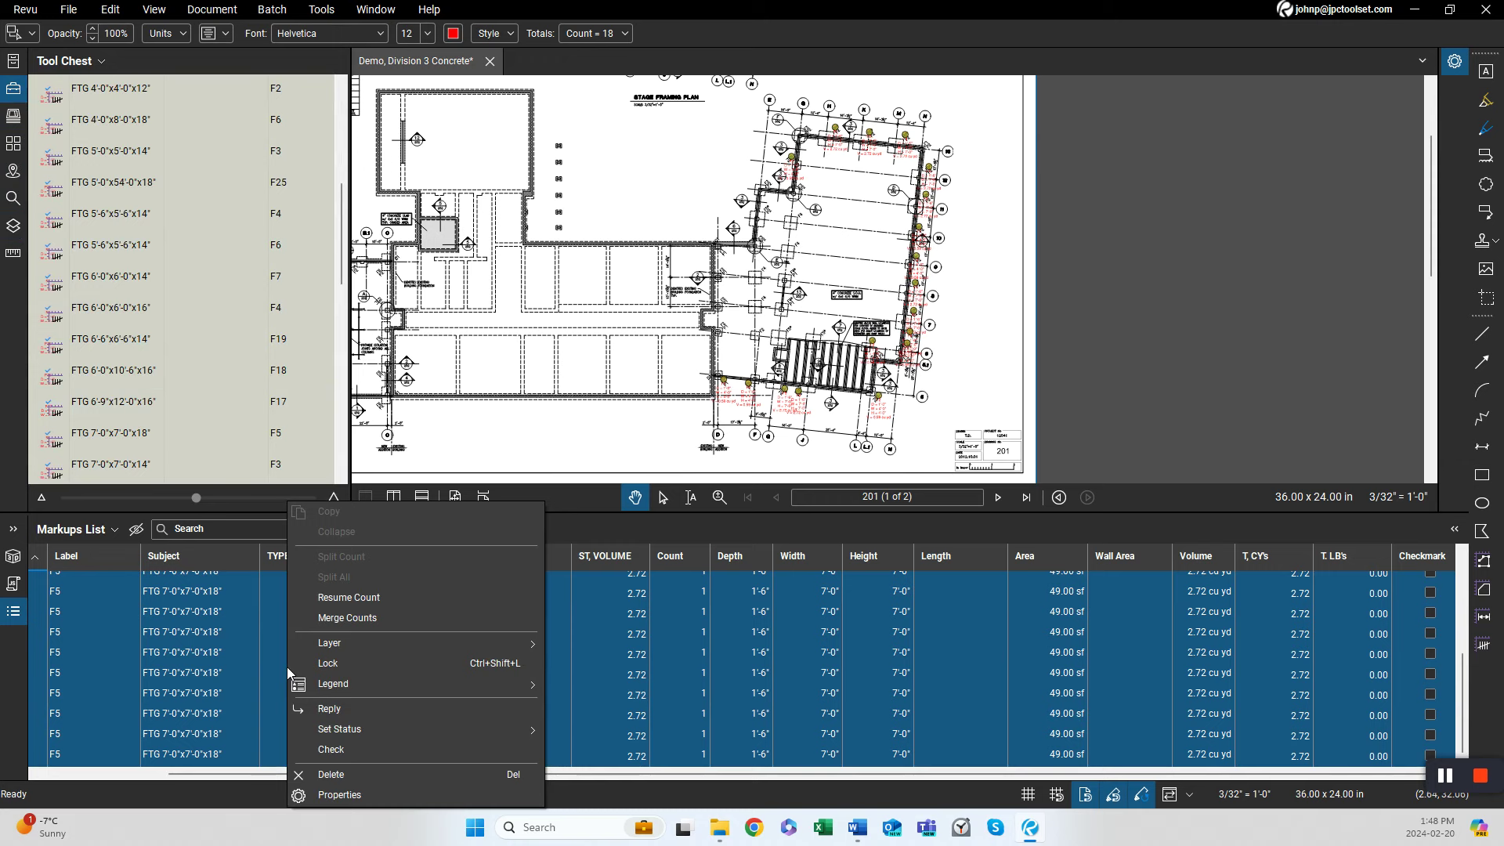
pyautogui.moveTo(323, 650)
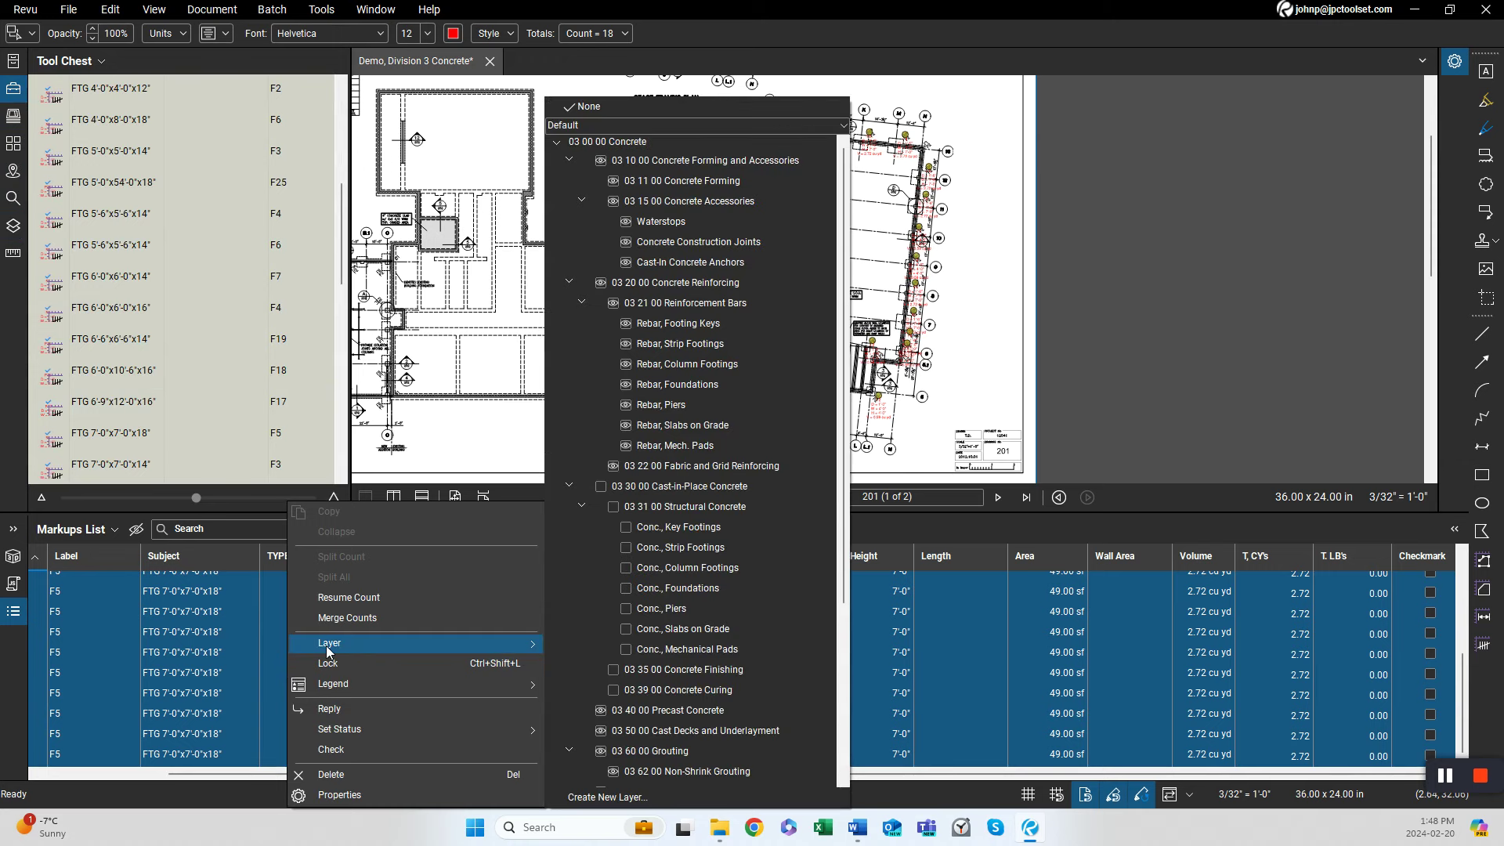
pyautogui.click(742, 487)
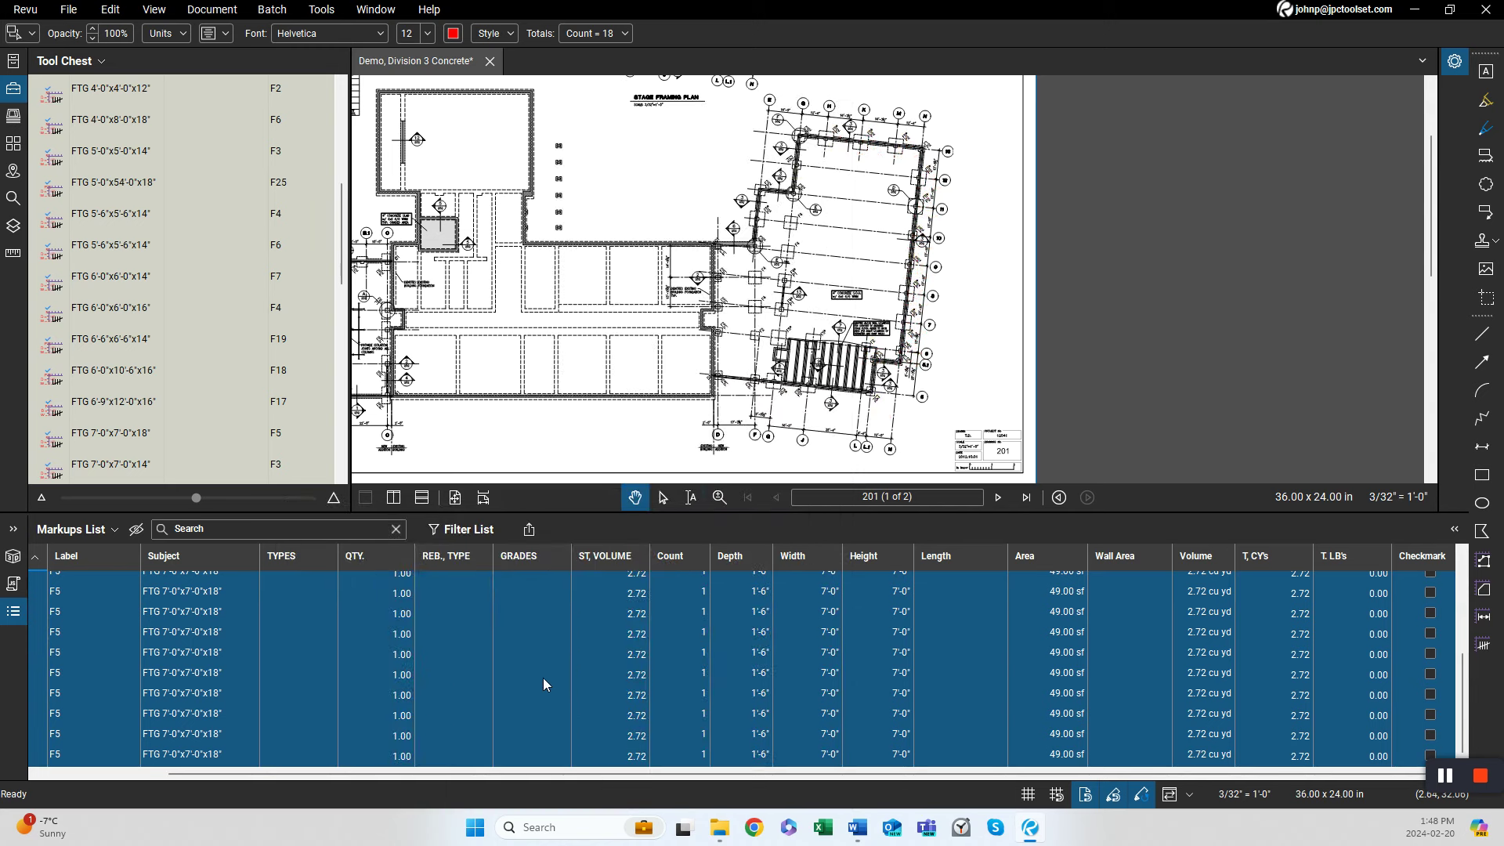
# Examine the wall footing Section 3 detail on page 202 of the drawing set.
pyautogui.scroll(3, 940, 275)
pyautogui.moveTo(634, 420); pyautogui.dragTo(711, 343)
pyautogui.scroll(-2, 724, 313)
pyautogui.scroll(3, 595, 428)
pyautogui.moveTo(747, 433); pyautogui.dragTo(687, 381)
pyautogui.moveTo(927, 408); pyautogui.dragTo(859, 368)
pyautogui.click(1002, 498)
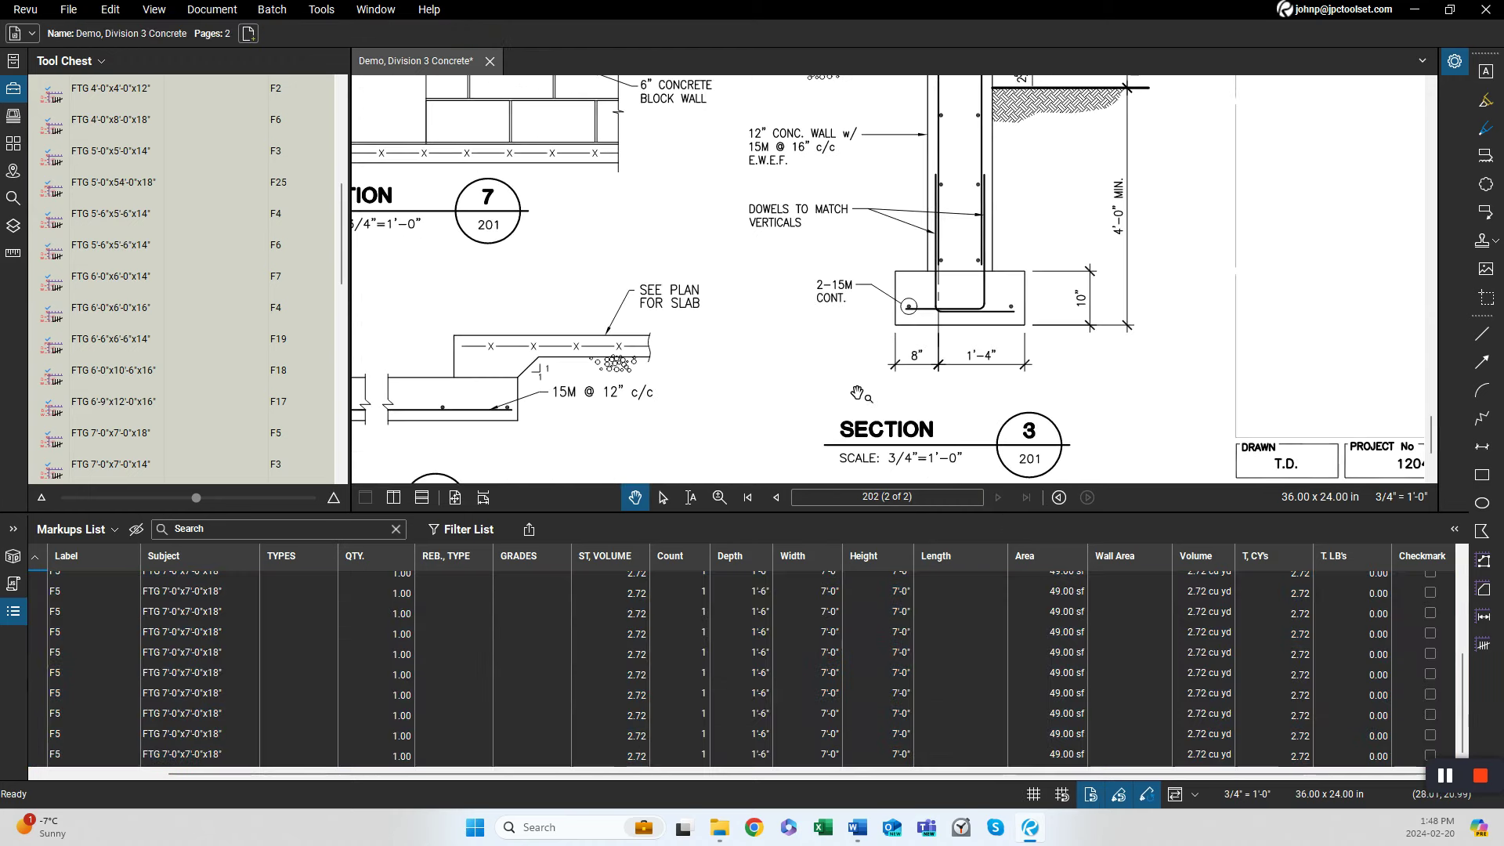
pyautogui.scroll(3, 657, 466)
pyautogui.moveTo(657, 466); pyautogui.dragTo(652, 468)
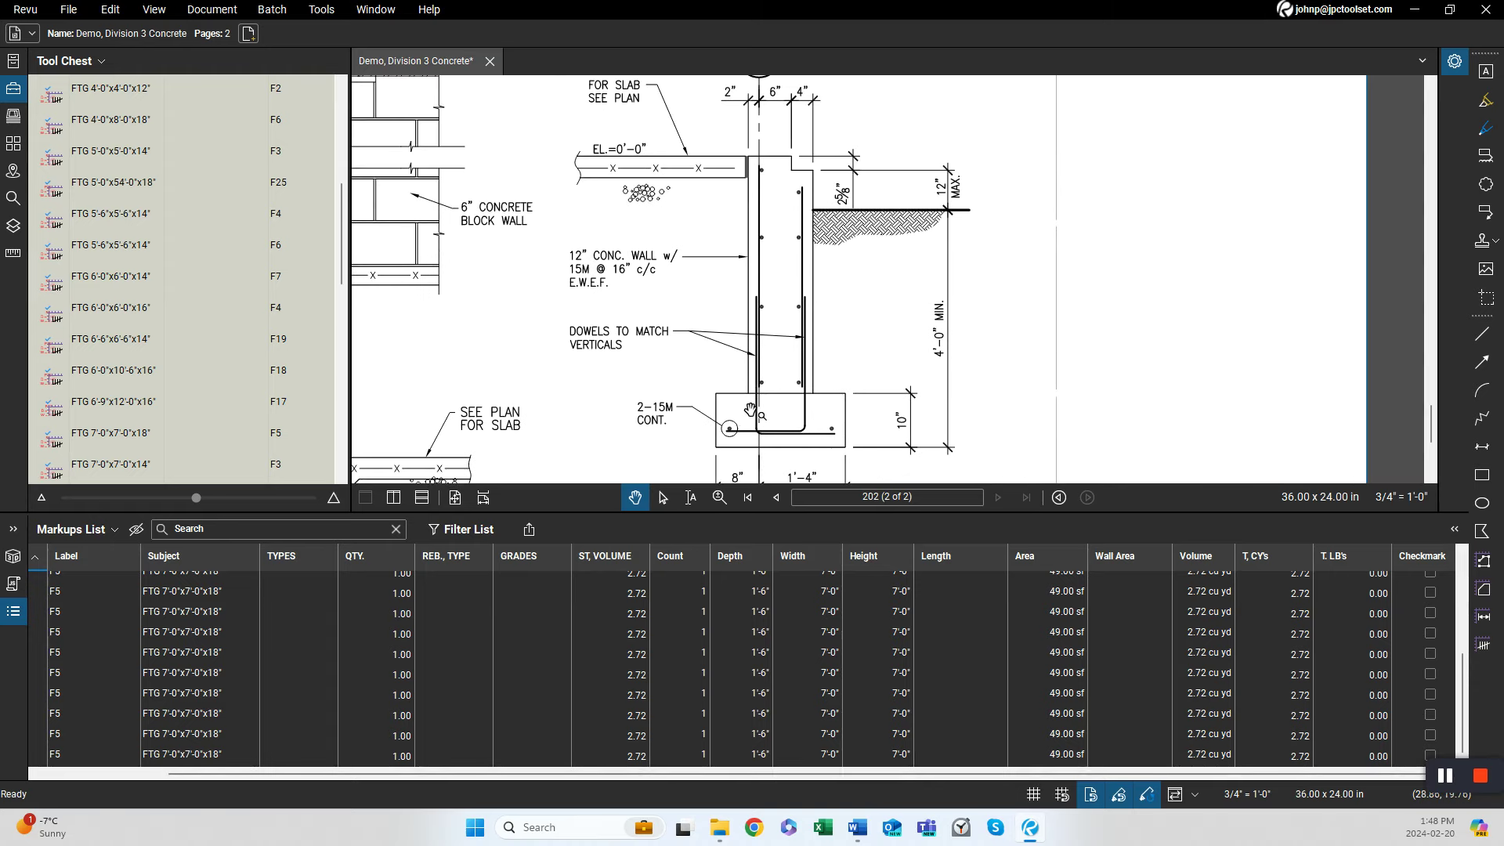
pyautogui.moveTo(760, 443); pyautogui.dragTo(750, 322)
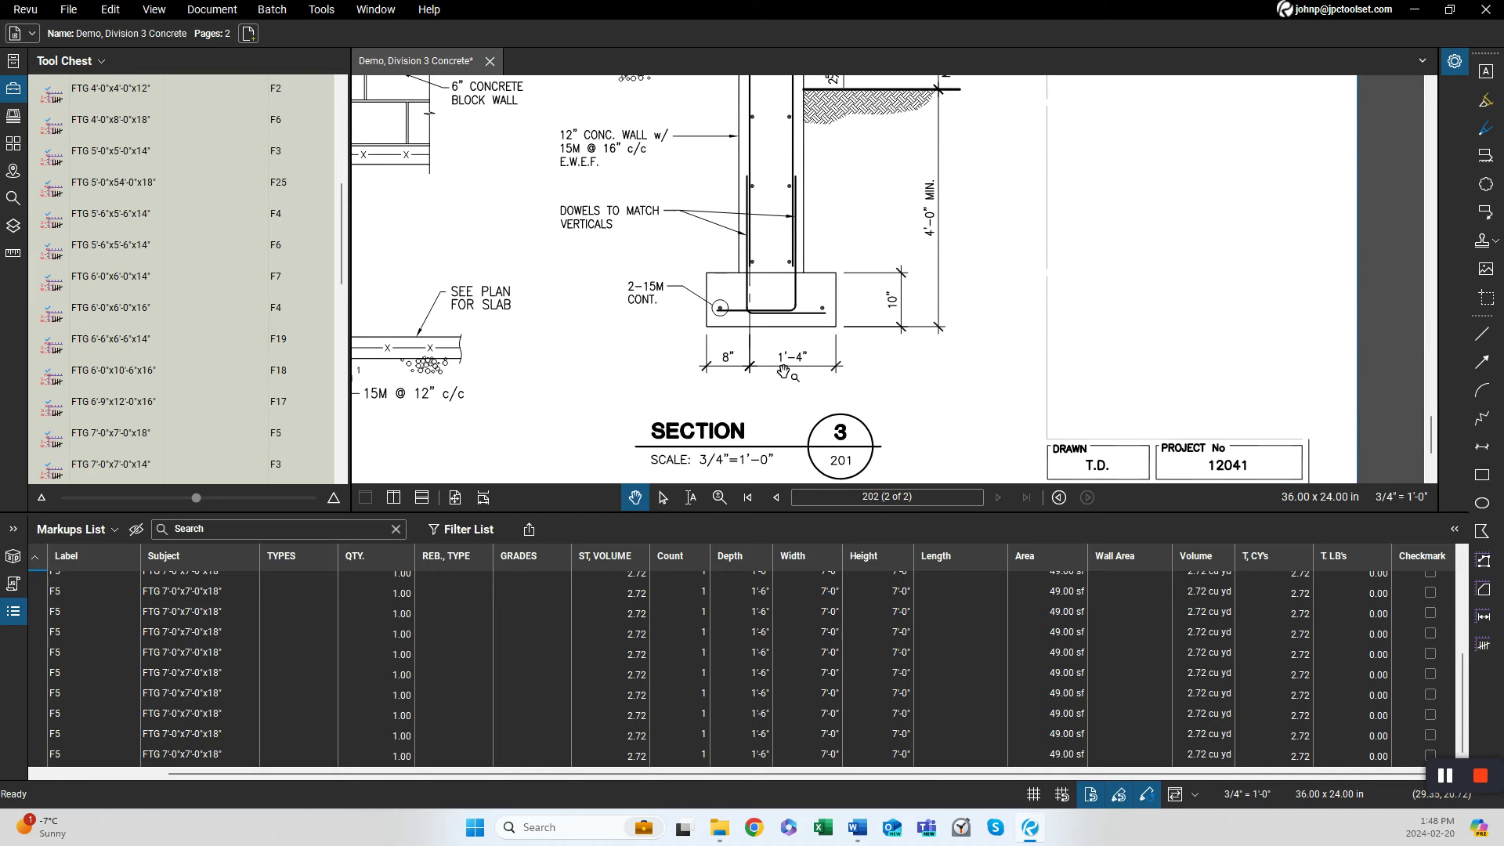
pyautogui.moveTo(676, 376); pyautogui.dragTo(796, 362)
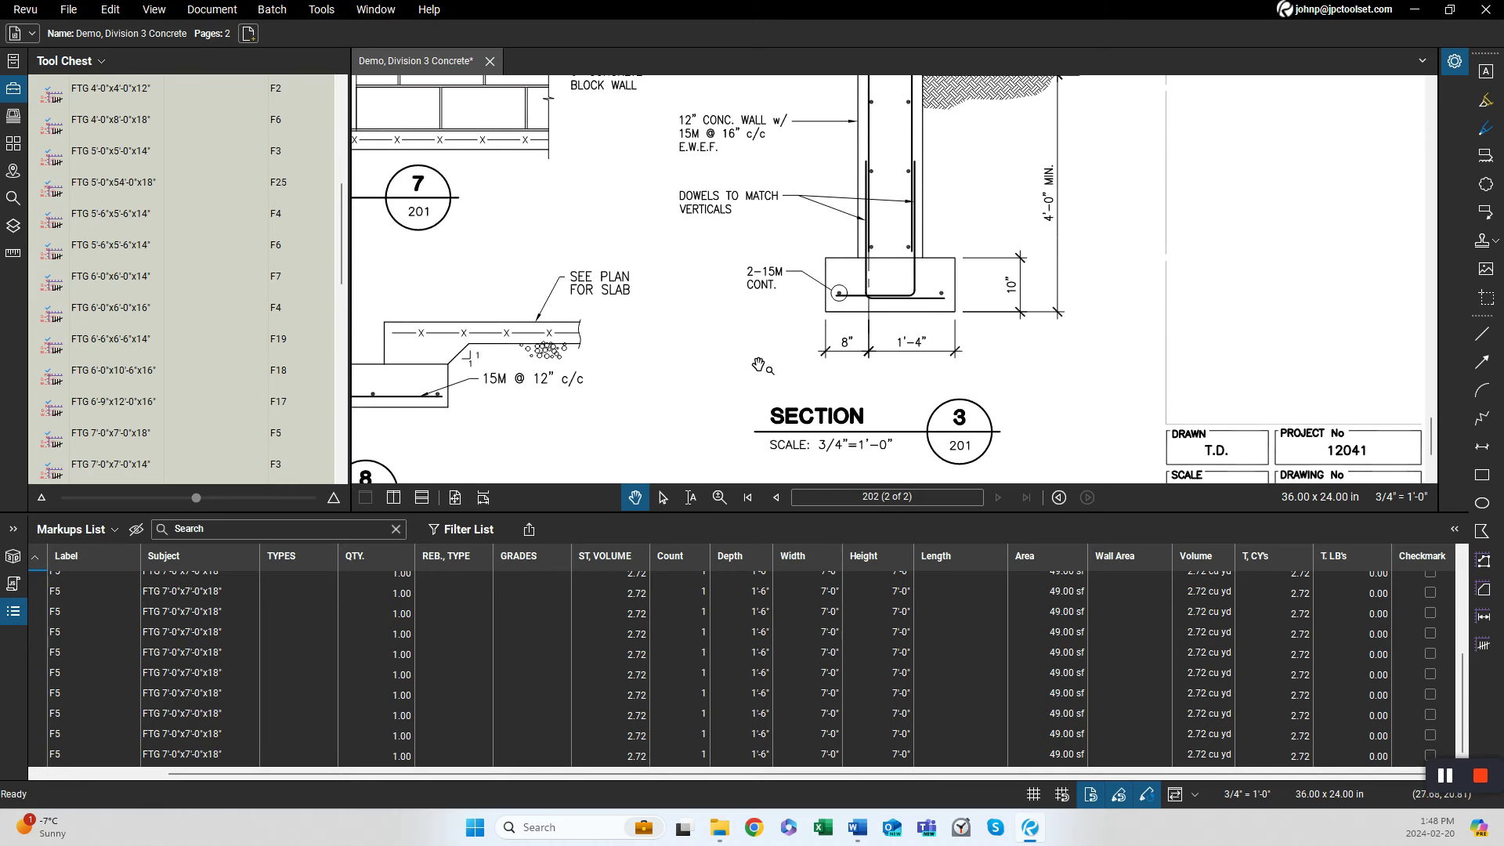
# Using the SF 2'-0" strip footing tool, trace the strip footing along the foundation wall perimeter on page 201, about 351'-0" long.
pyautogui.click(344, 120)
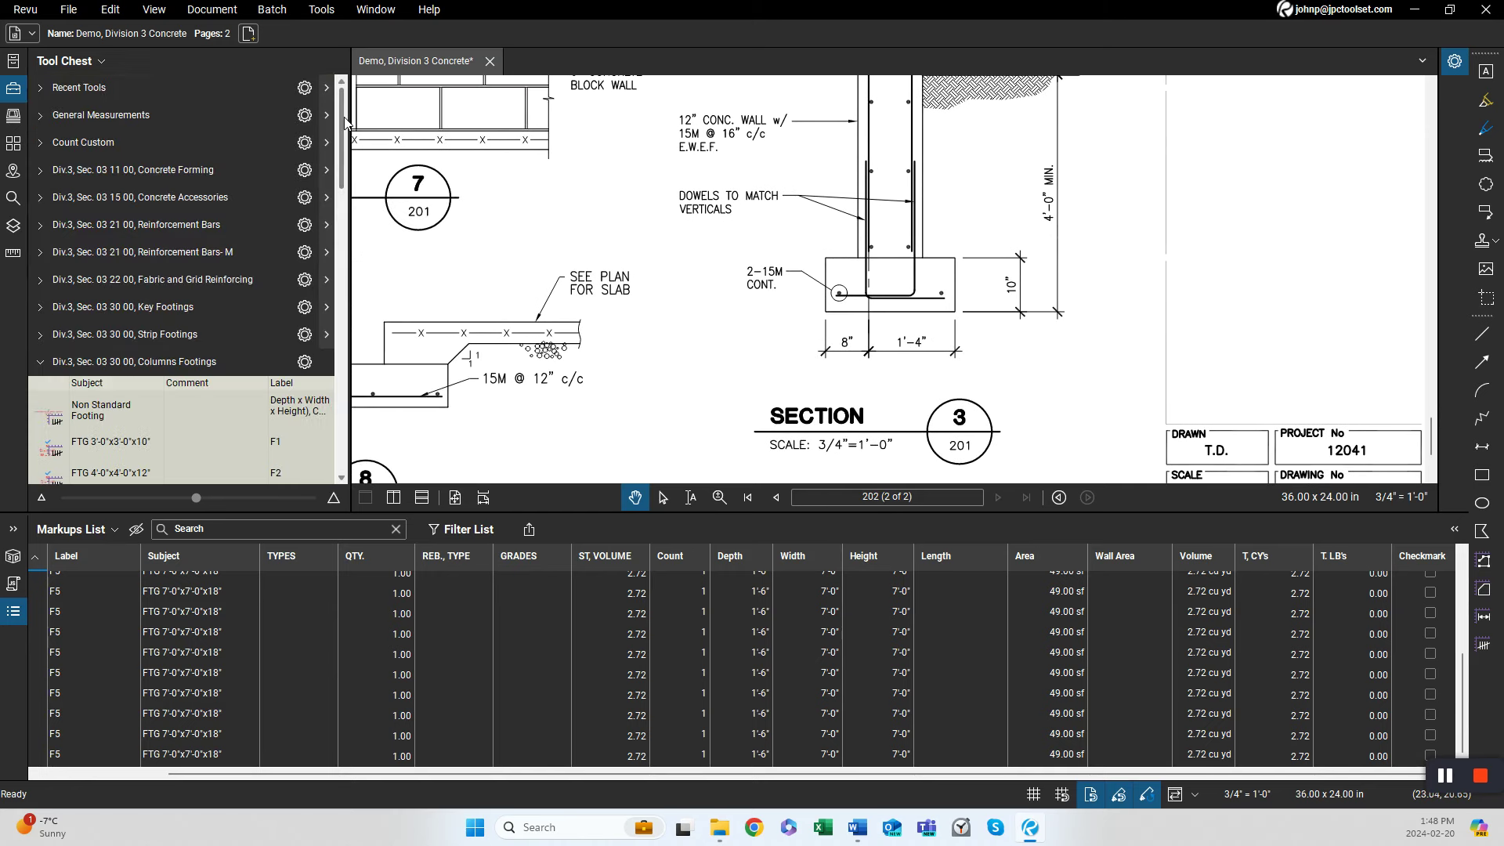
pyautogui.click(152, 361)
pyautogui.click(160, 337)
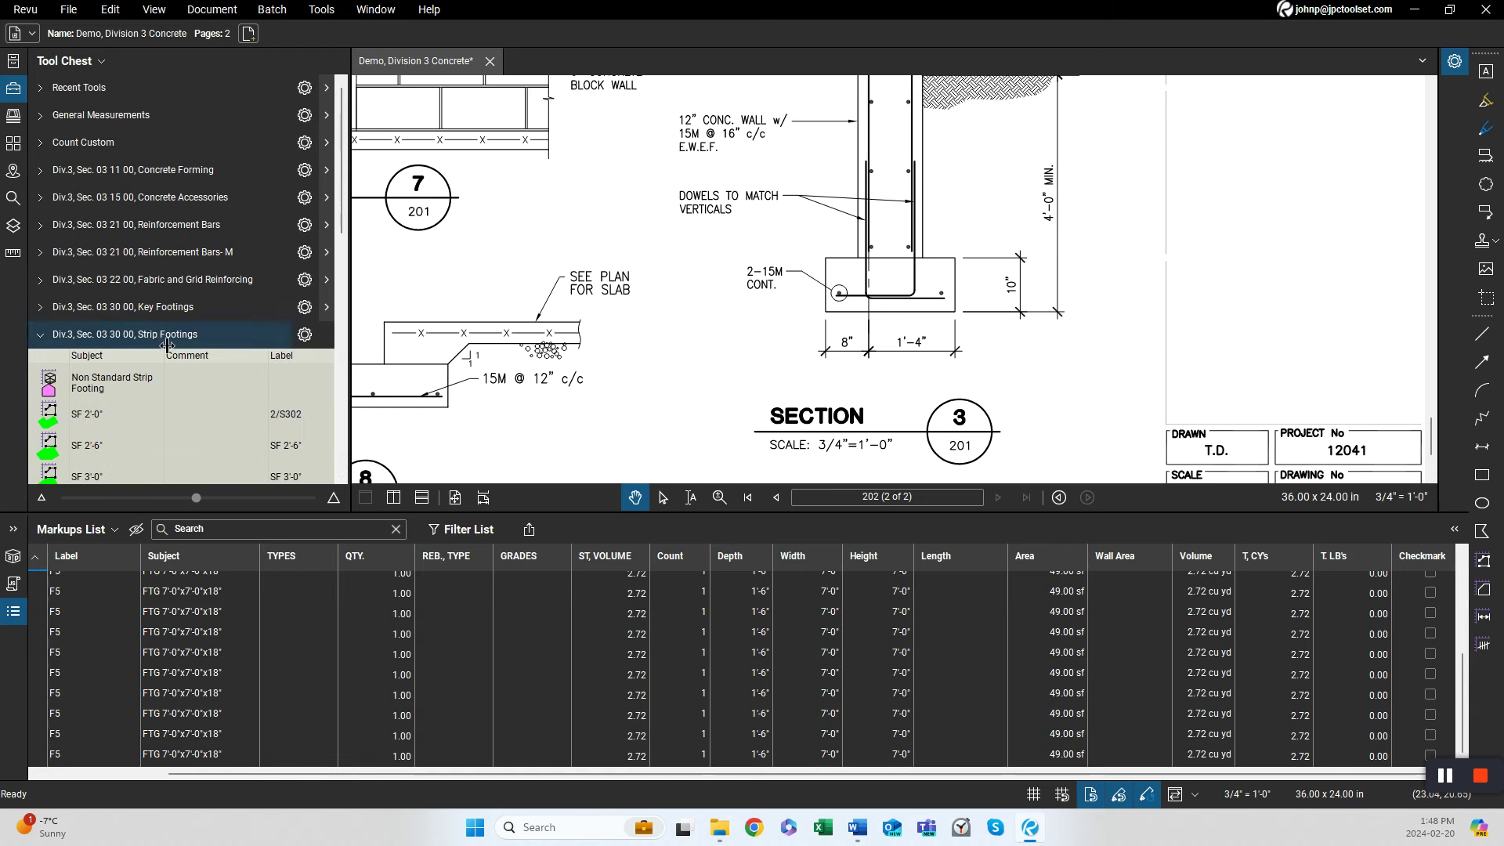
pyautogui.scroll(-2, 167, 392)
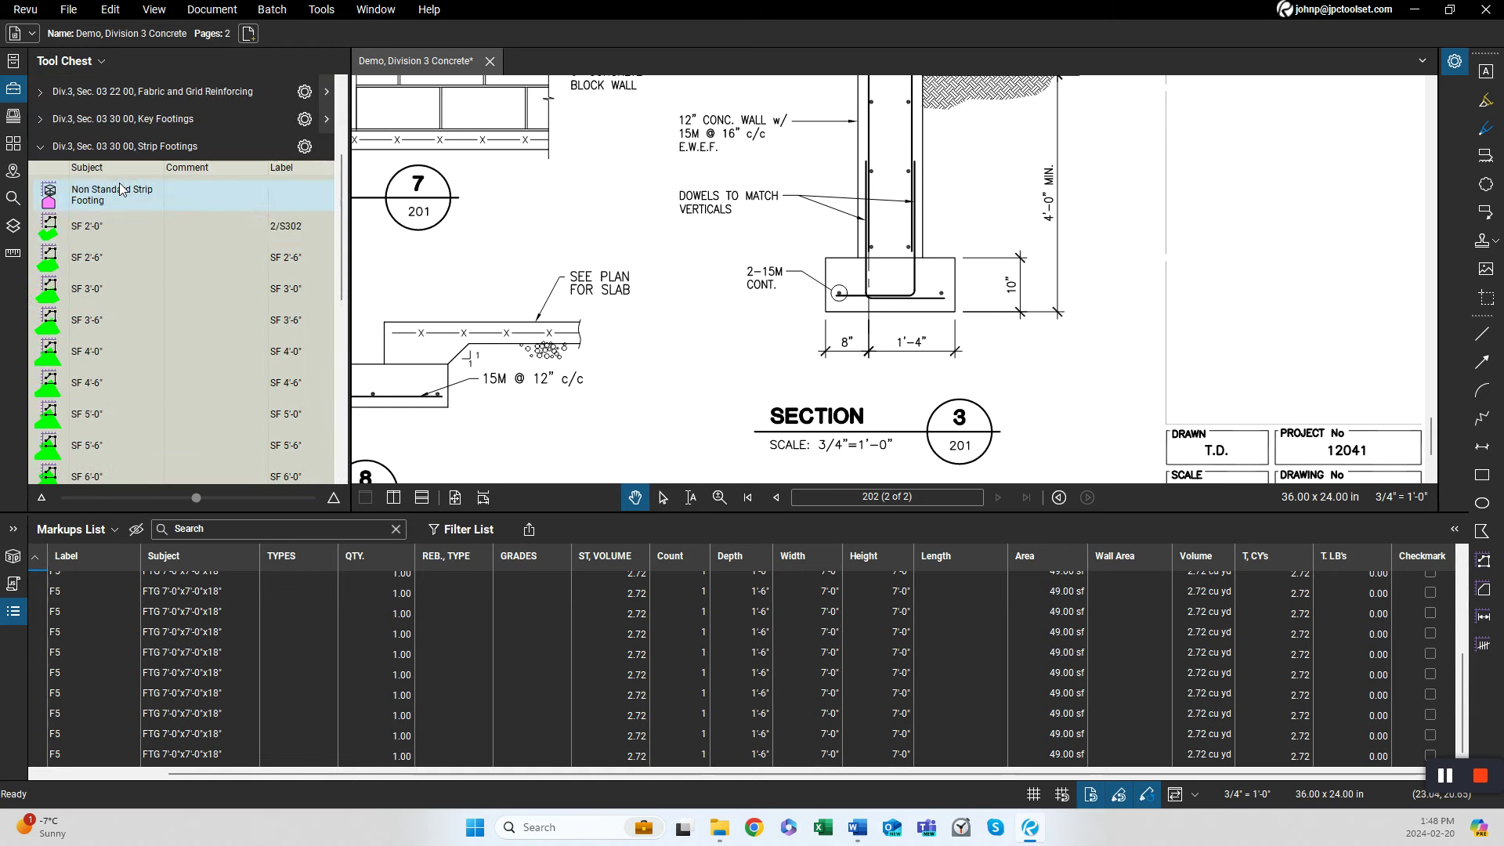
pyautogui.click(93, 229)
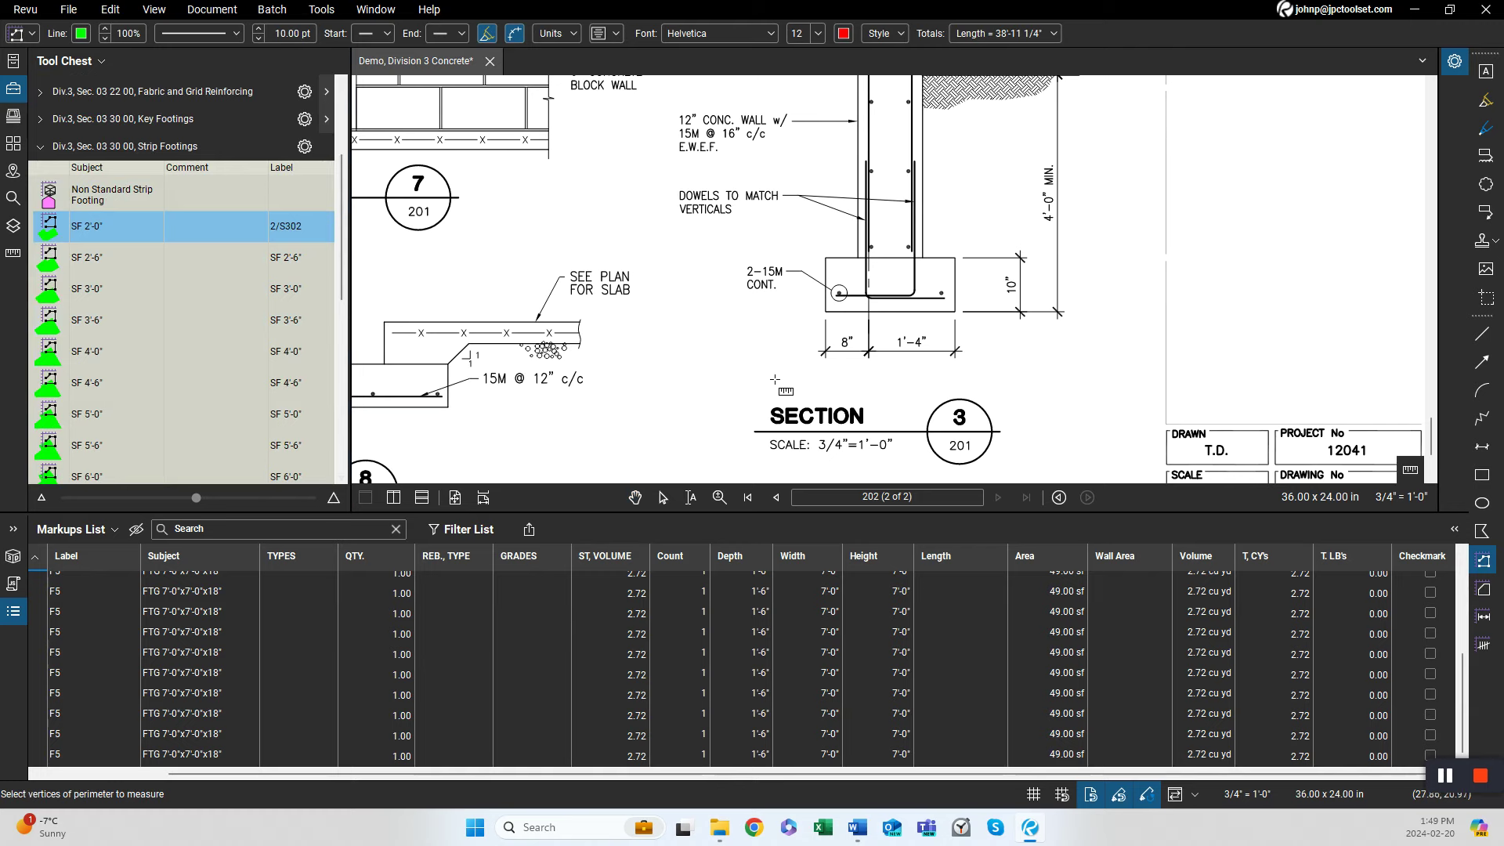
pyautogui.scroll(-2, 745, 380)
pyautogui.press('pageup')
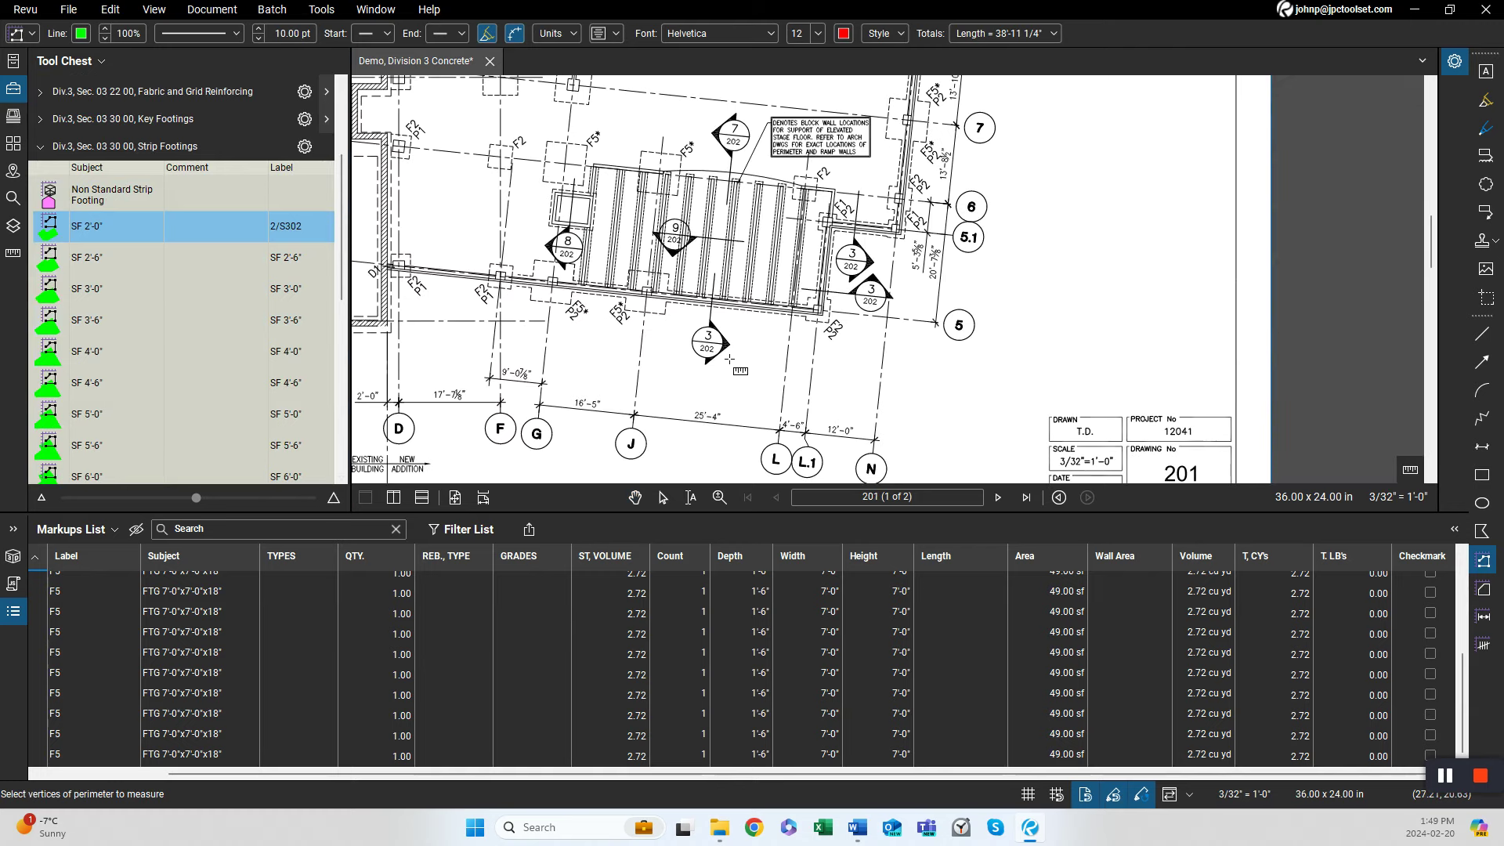
pyautogui.moveTo(497, 352); pyautogui.dragTo(617, 381)
pyautogui.scroll(3, 505, 314)
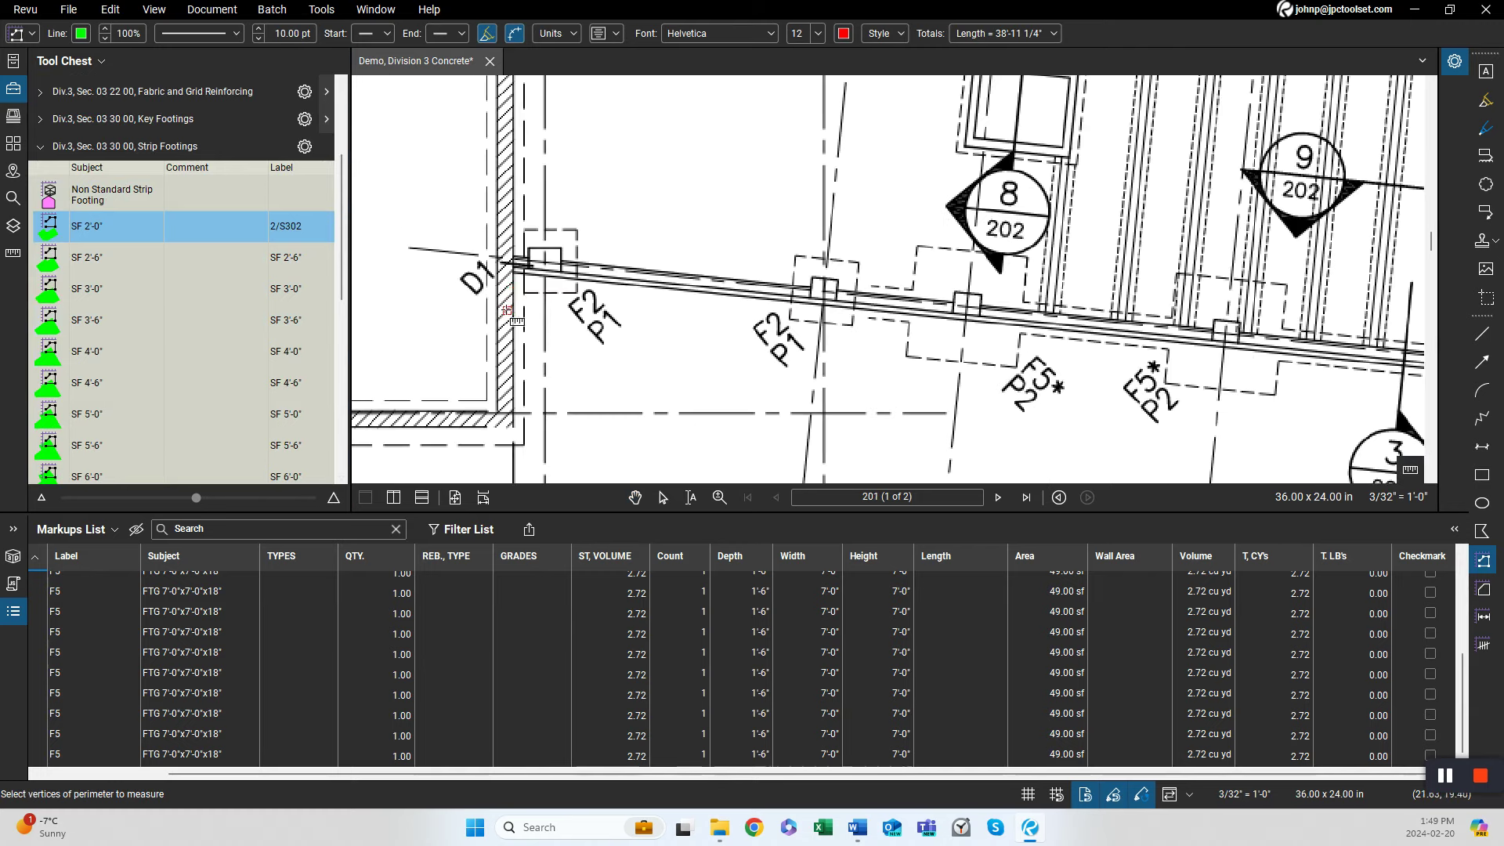
pyautogui.click(513, 264)
pyautogui.moveTo(1076, 383); pyautogui.dragTo(530, 350)
pyautogui.scroll(-1, 645, 336)
pyautogui.scroll(2, 1015, 349)
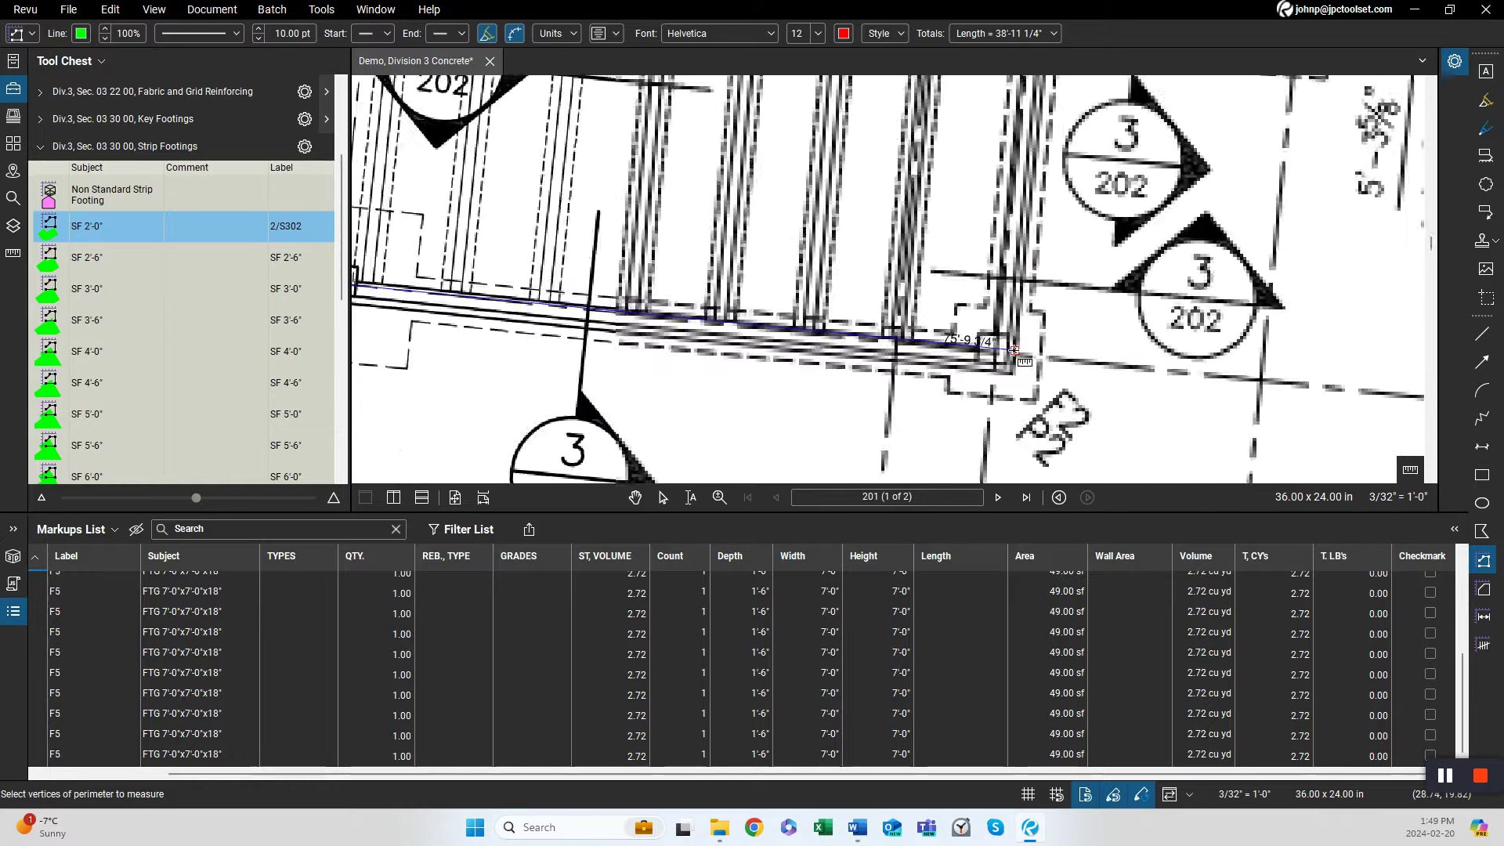
pyautogui.scroll(1, 1013, 349)
pyautogui.click(989, 353)
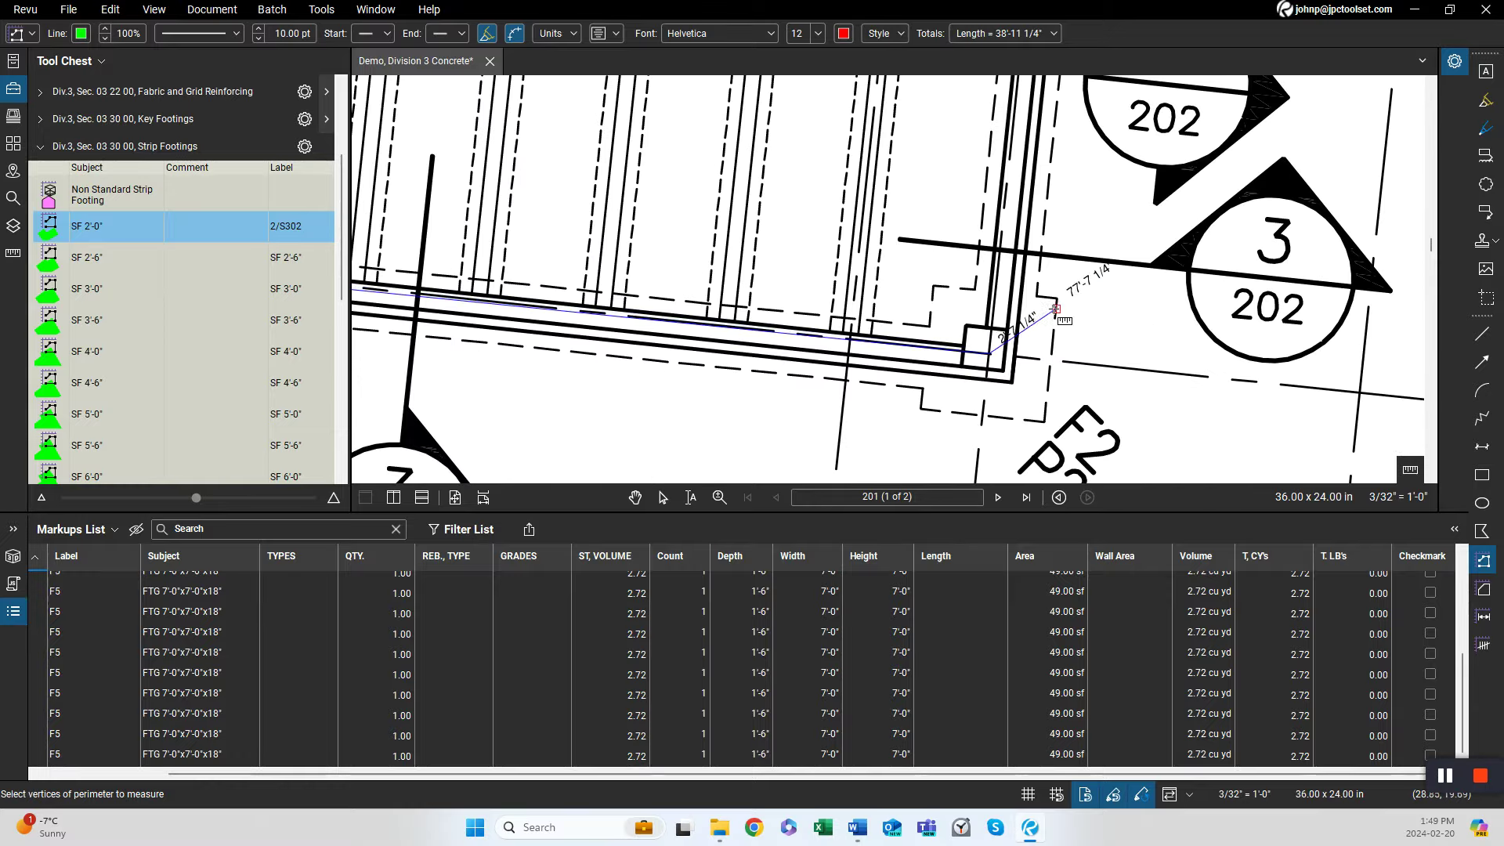
pyautogui.moveTo(1170, 203); pyautogui.dragTo(1018, 568)
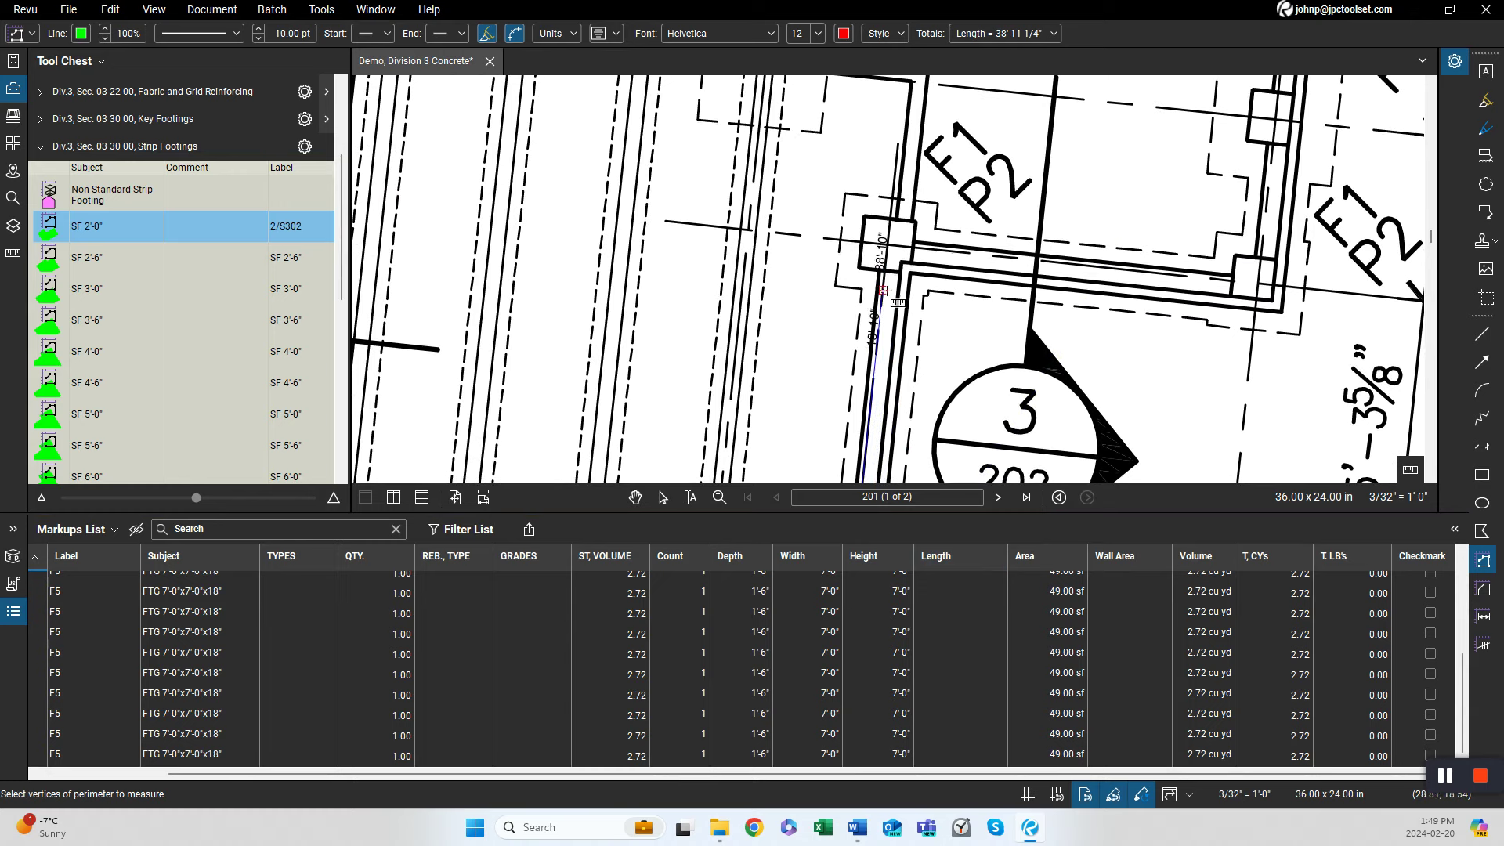
pyautogui.click(891, 247)
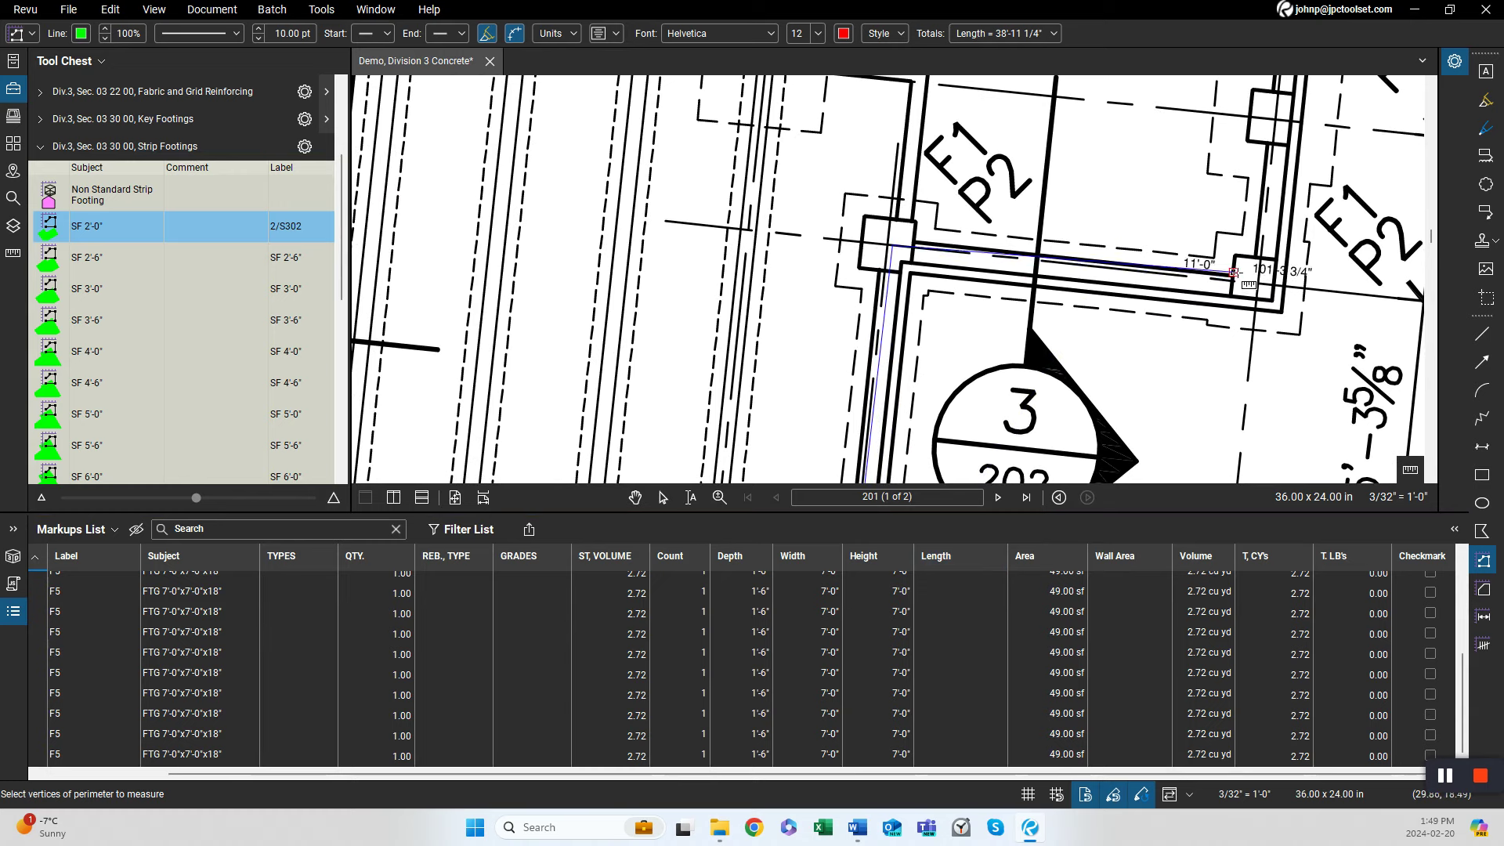
pyautogui.click(1258, 275)
pyautogui.scroll(-2, 1306, 275)
pyautogui.moveTo(1308, 268); pyautogui.dragTo(1083, 488)
pyautogui.moveTo(1125, 235); pyautogui.dragTo(984, 479)
pyautogui.moveTo(1024, 234); pyautogui.dragTo(870, 549)
pyautogui.moveTo(870, 497); pyautogui.dragTo(869, 492)
pyautogui.moveTo(997, 229); pyautogui.dragTo(901, 558)
pyautogui.moveTo(864, 342); pyautogui.dragTo(827, 463)
pyautogui.moveTo(829, 285); pyautogui.dragTo(818, 491)
pyautogui.scroll(3, 782, 343)
pyautogui.scroll(1, 782, 343)
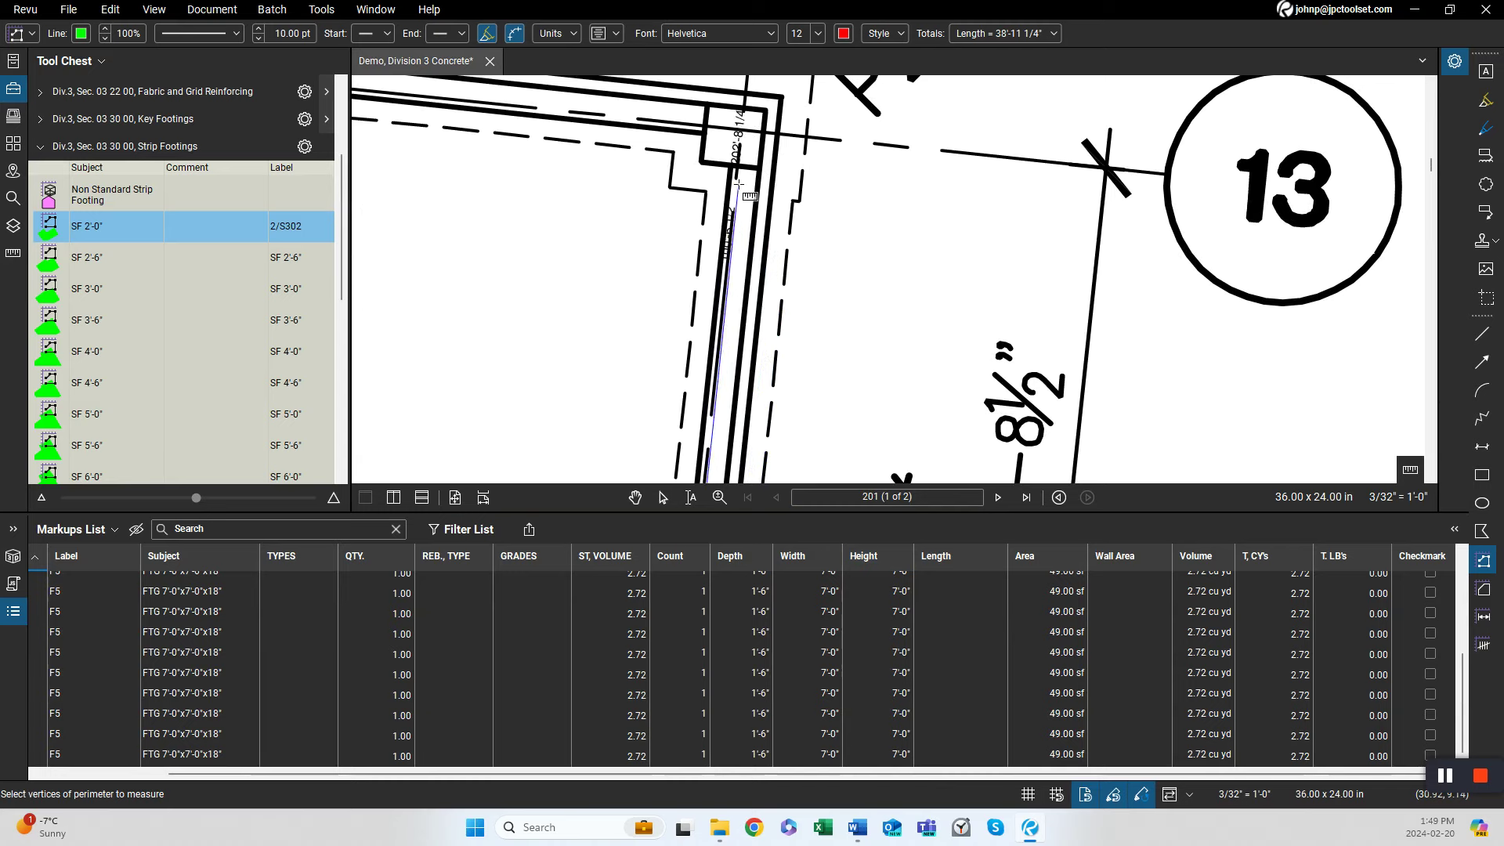
pyautogui.click(743, 130)
pyautogui.scroll(-3, 743, 130)
pyautogui.moveTo(548, 234); pyautogui.dragTo(971, 352)
pyautogui.scroll(2, 983, 345)
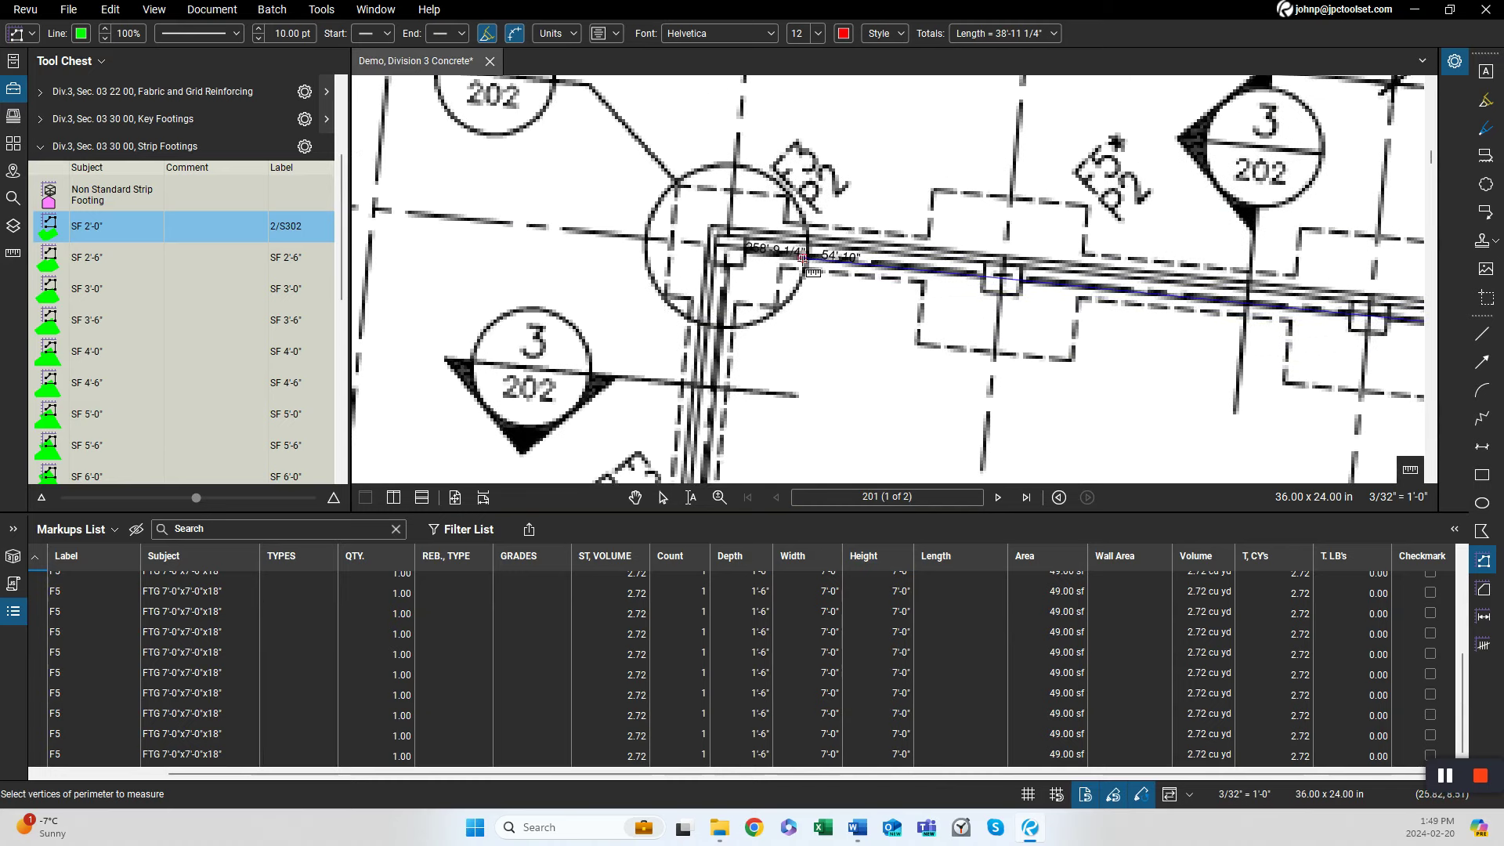
pyautogui.click(726, 245)
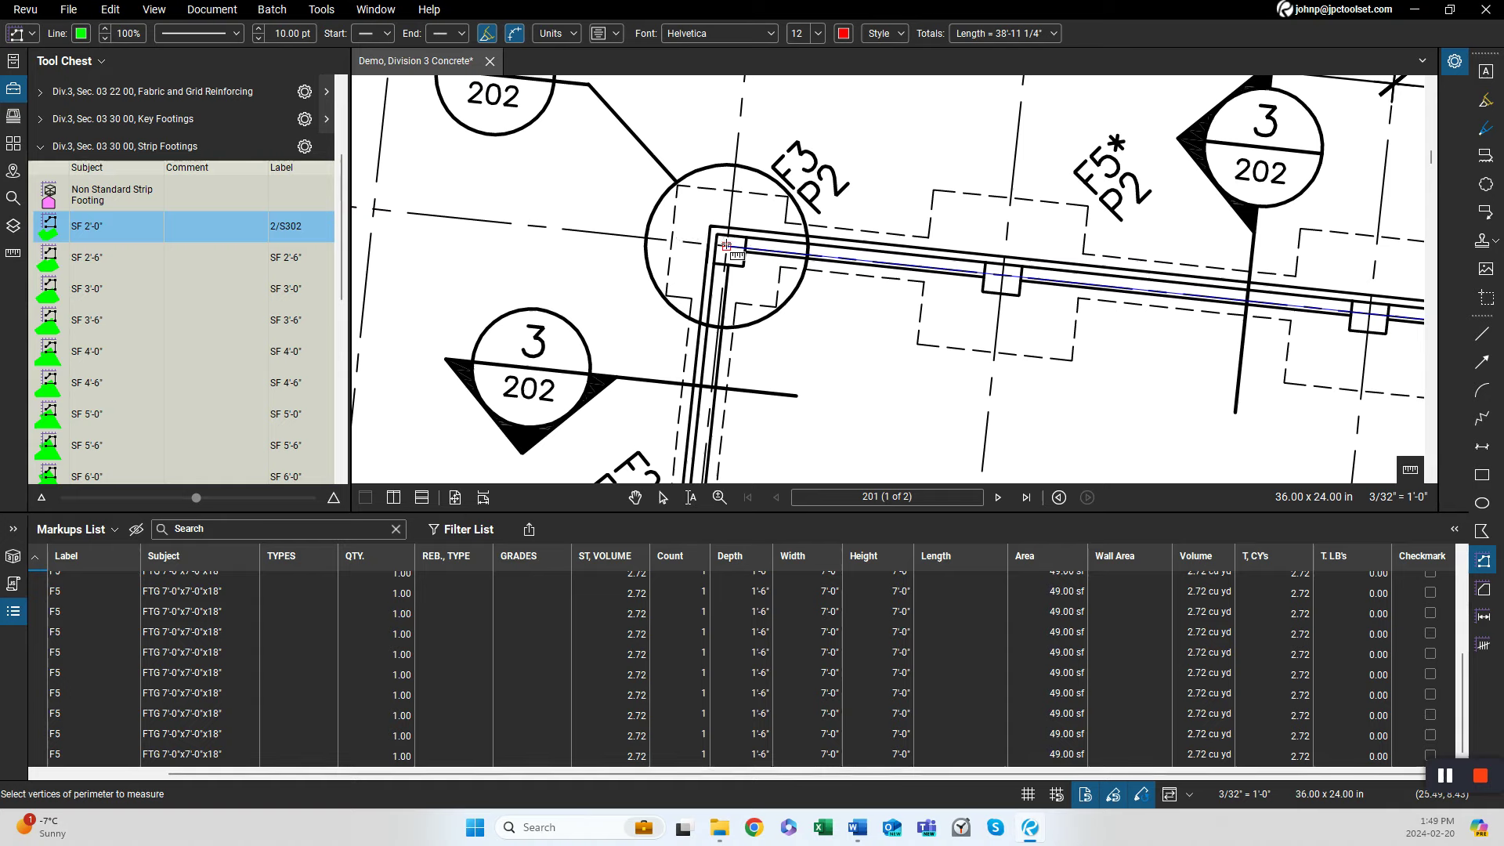
pyautogui.scroll(-5, 784, 196)
pyautogui.scroll(-5, 771, 176)
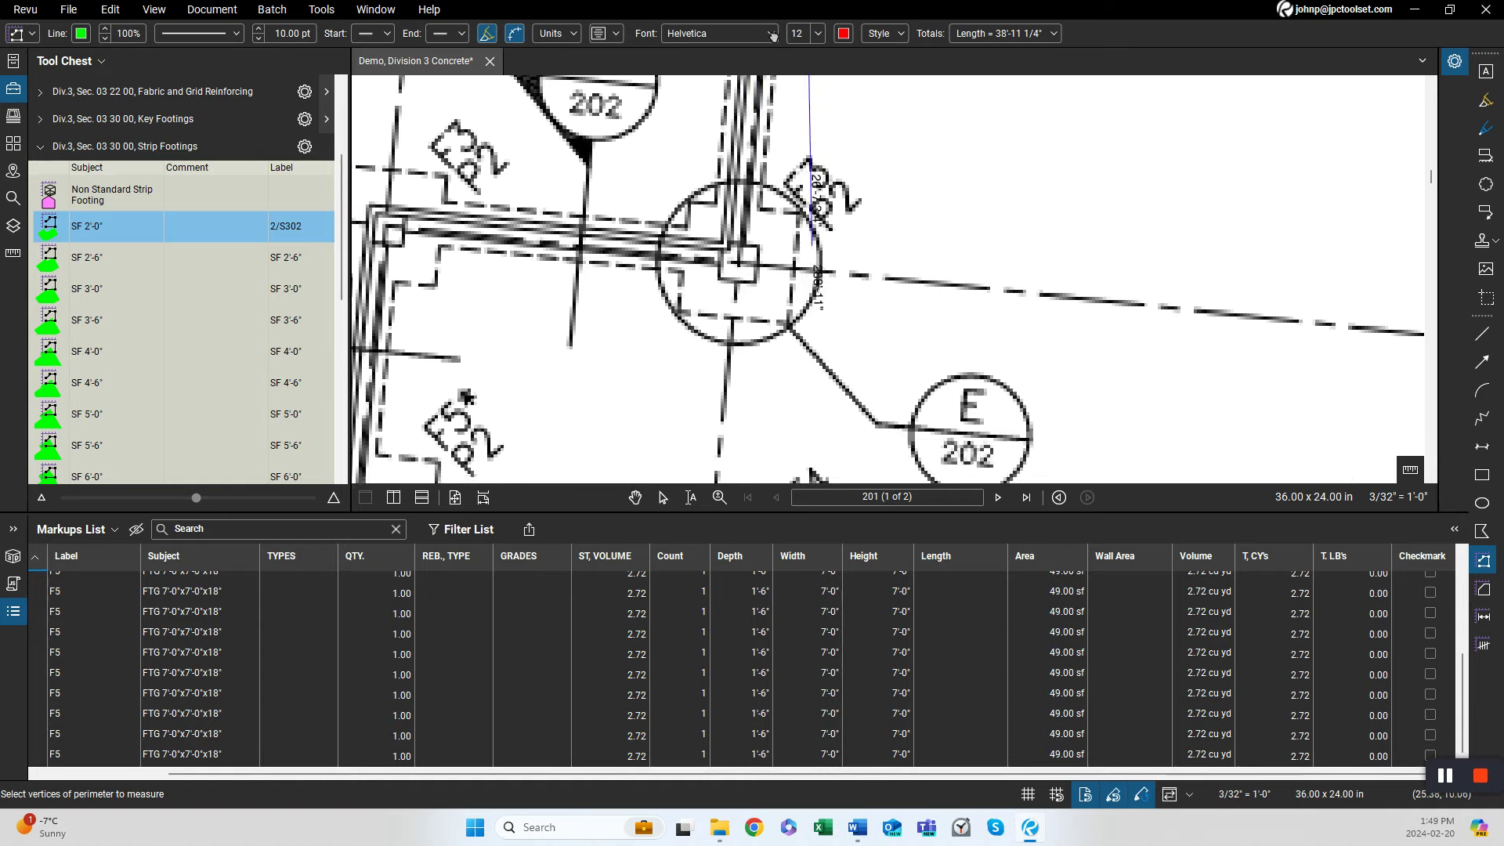
pyautogui.scroll(3, 744, 253)
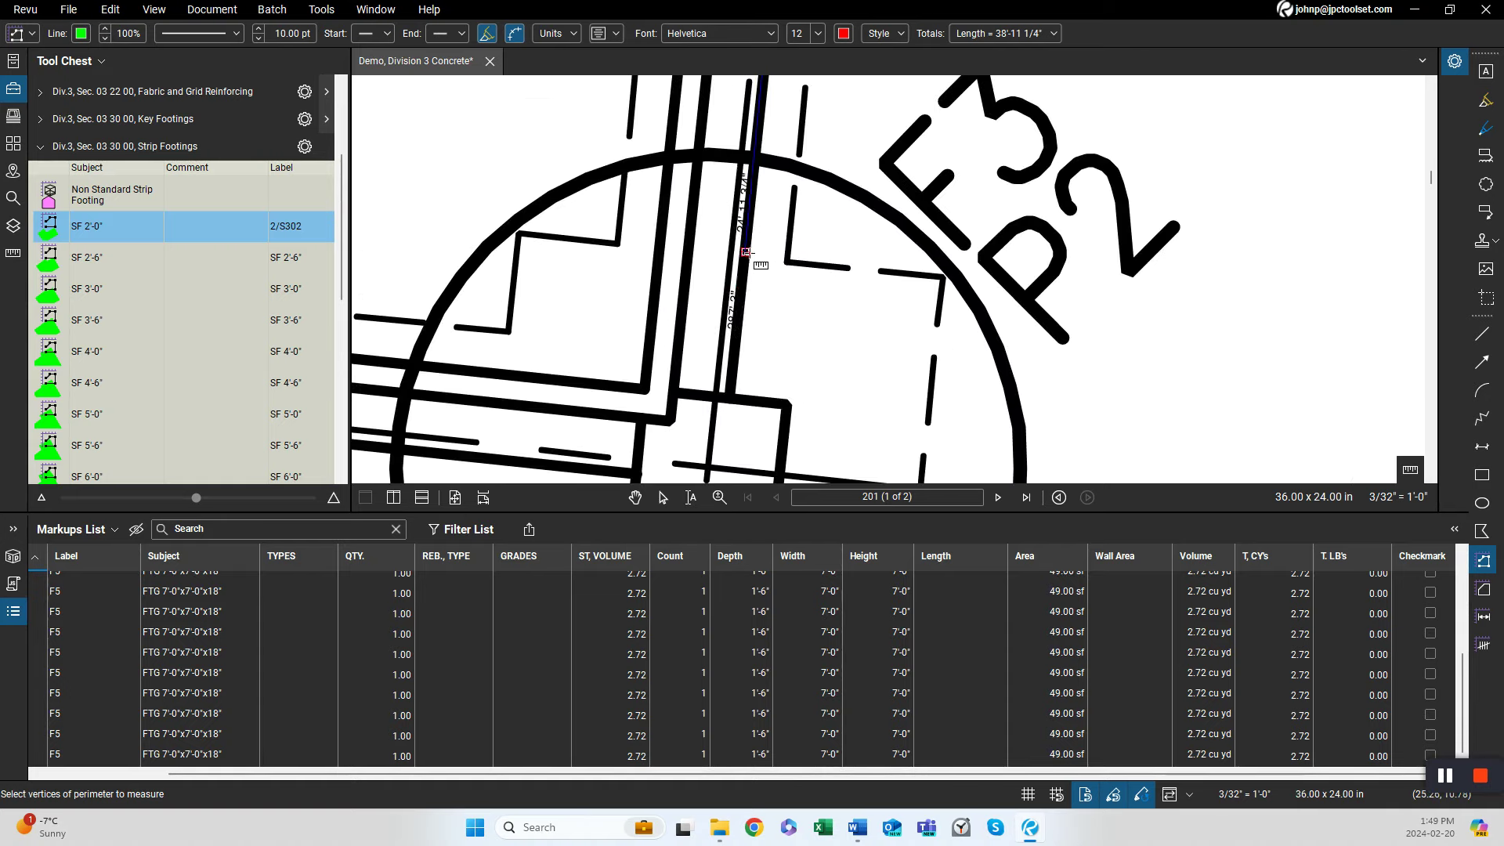
pyautogui.click(709, 462)
pyautogui.scroll(-3, 709, 462)
pyautogui.scroll(2, 901, 406)
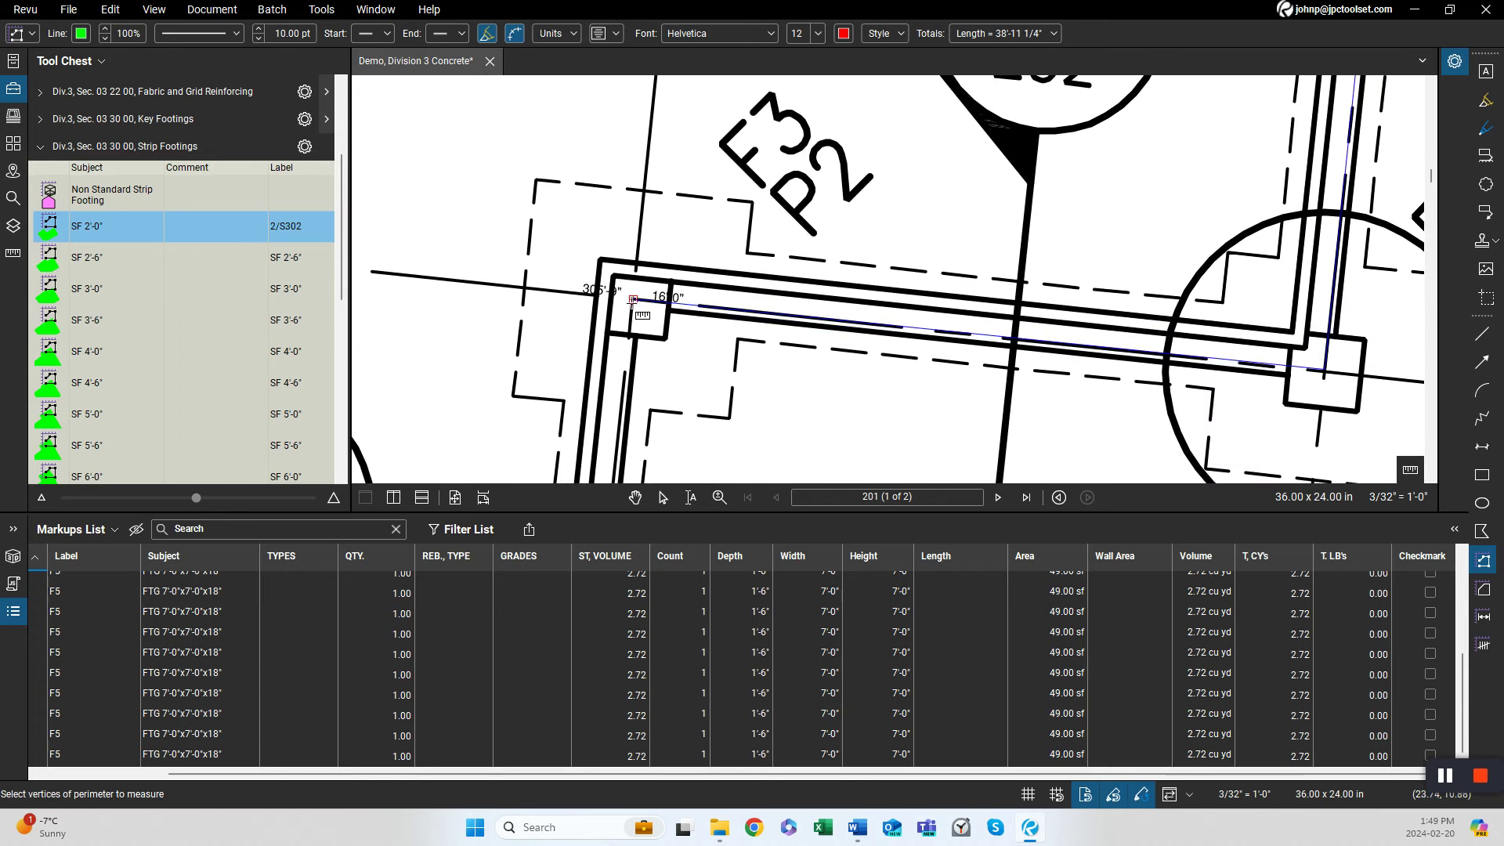
pyautogui.scroll(-3, 691, 351)
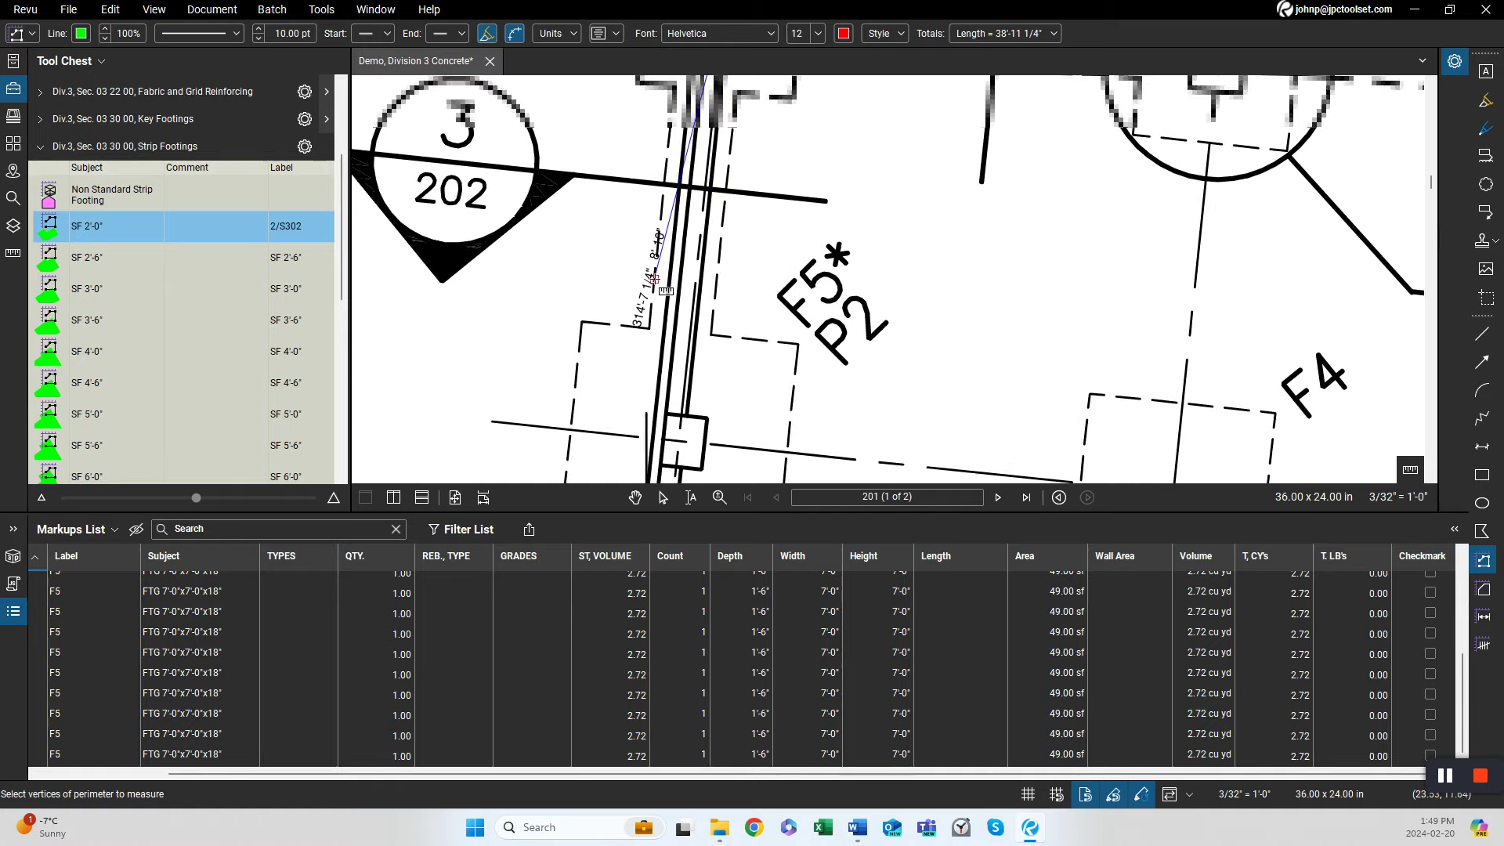
pyautogui.scroll(-3, 638, 205)
pyautogui.moveTo(637, 282); pyautogui.dragTo(639, 200)
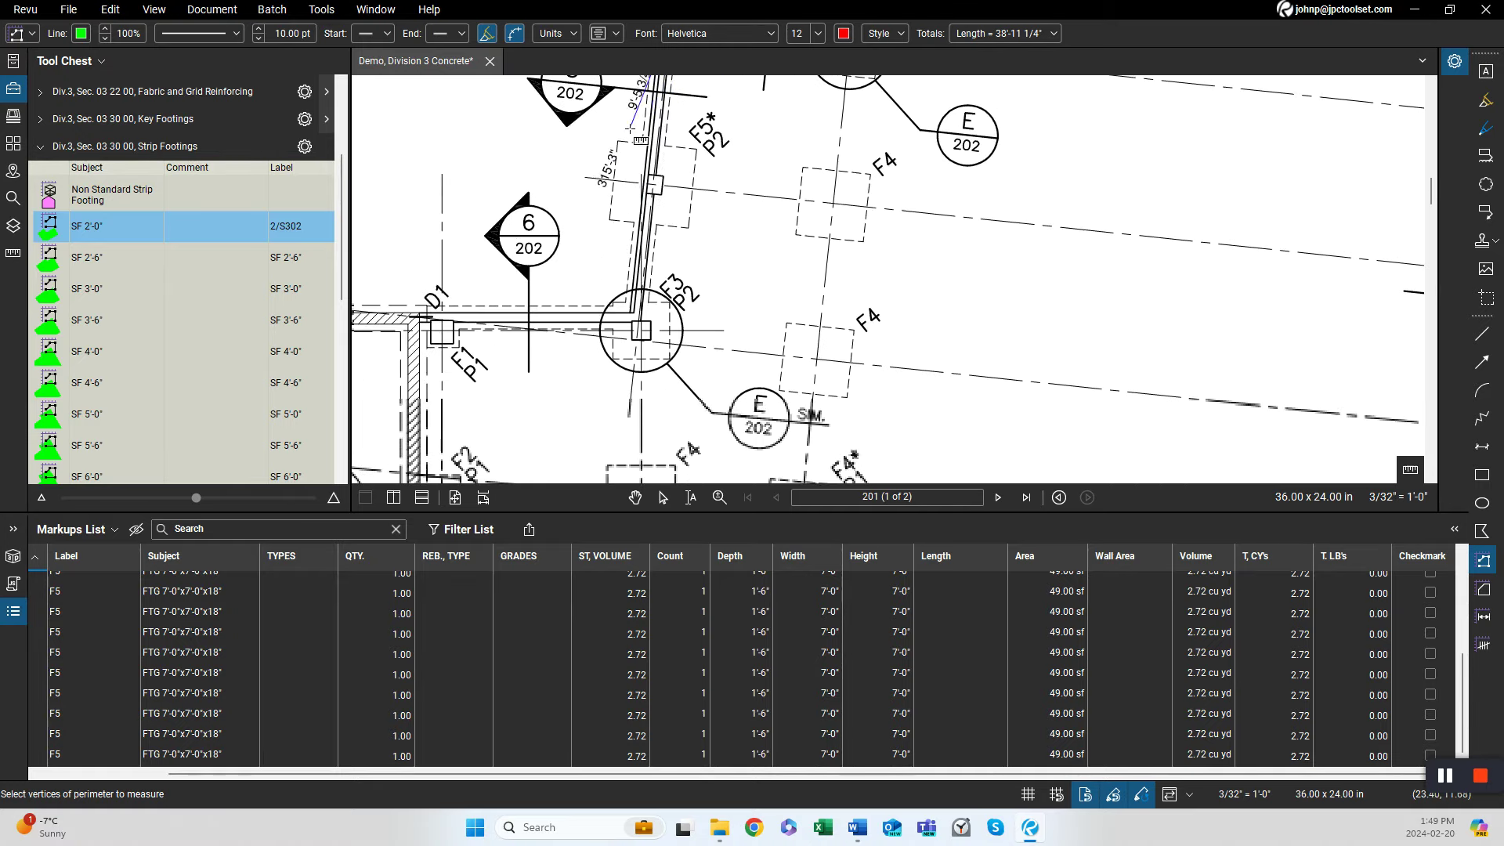
pyautogui.click(639, 316)
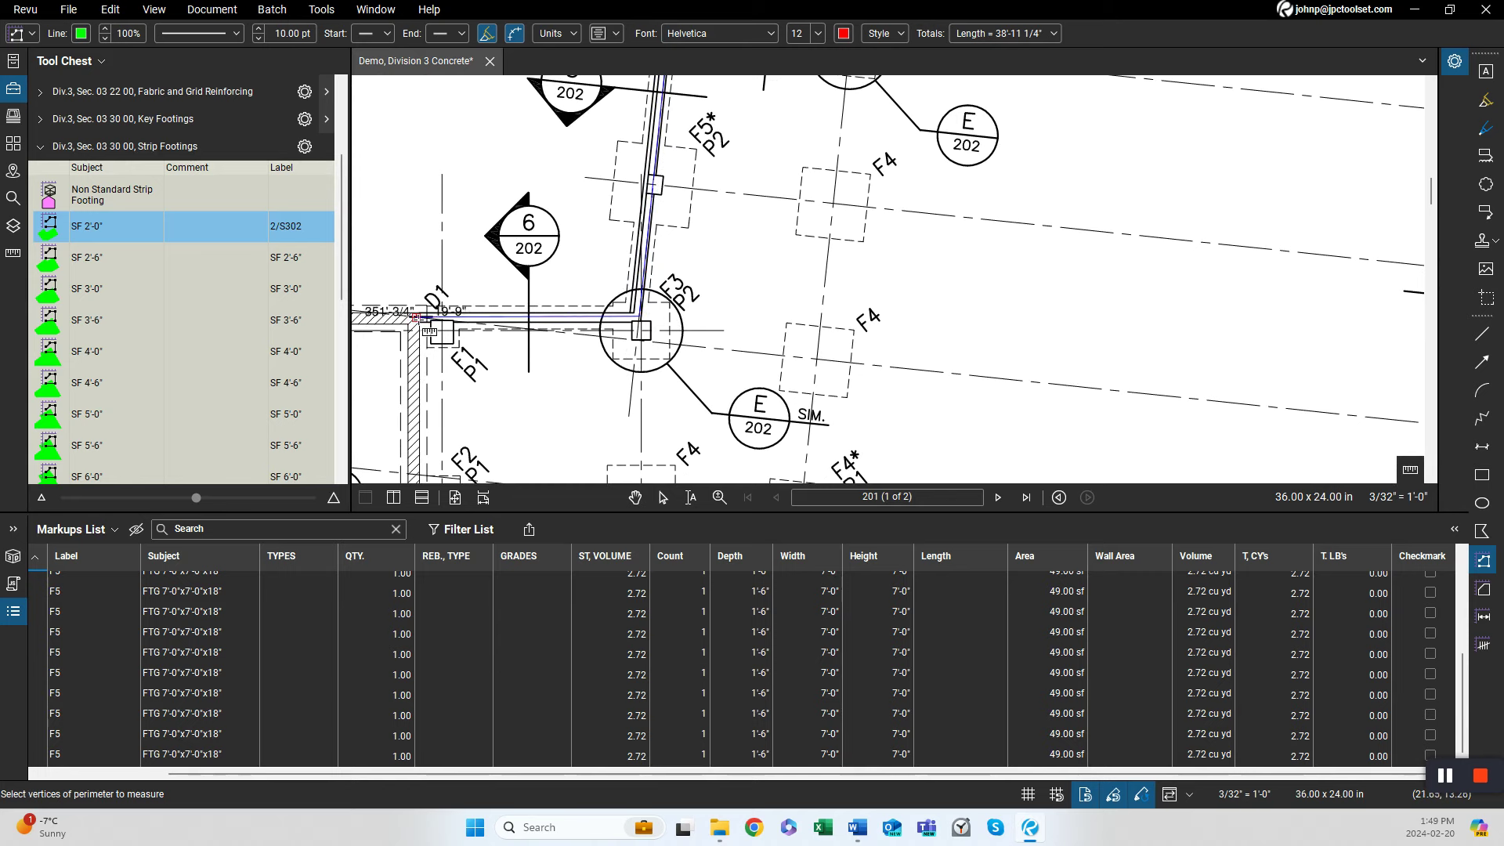
pyautogui.doubleClick(429, 316)
pyautogui.scroll(-3, 432, 316)
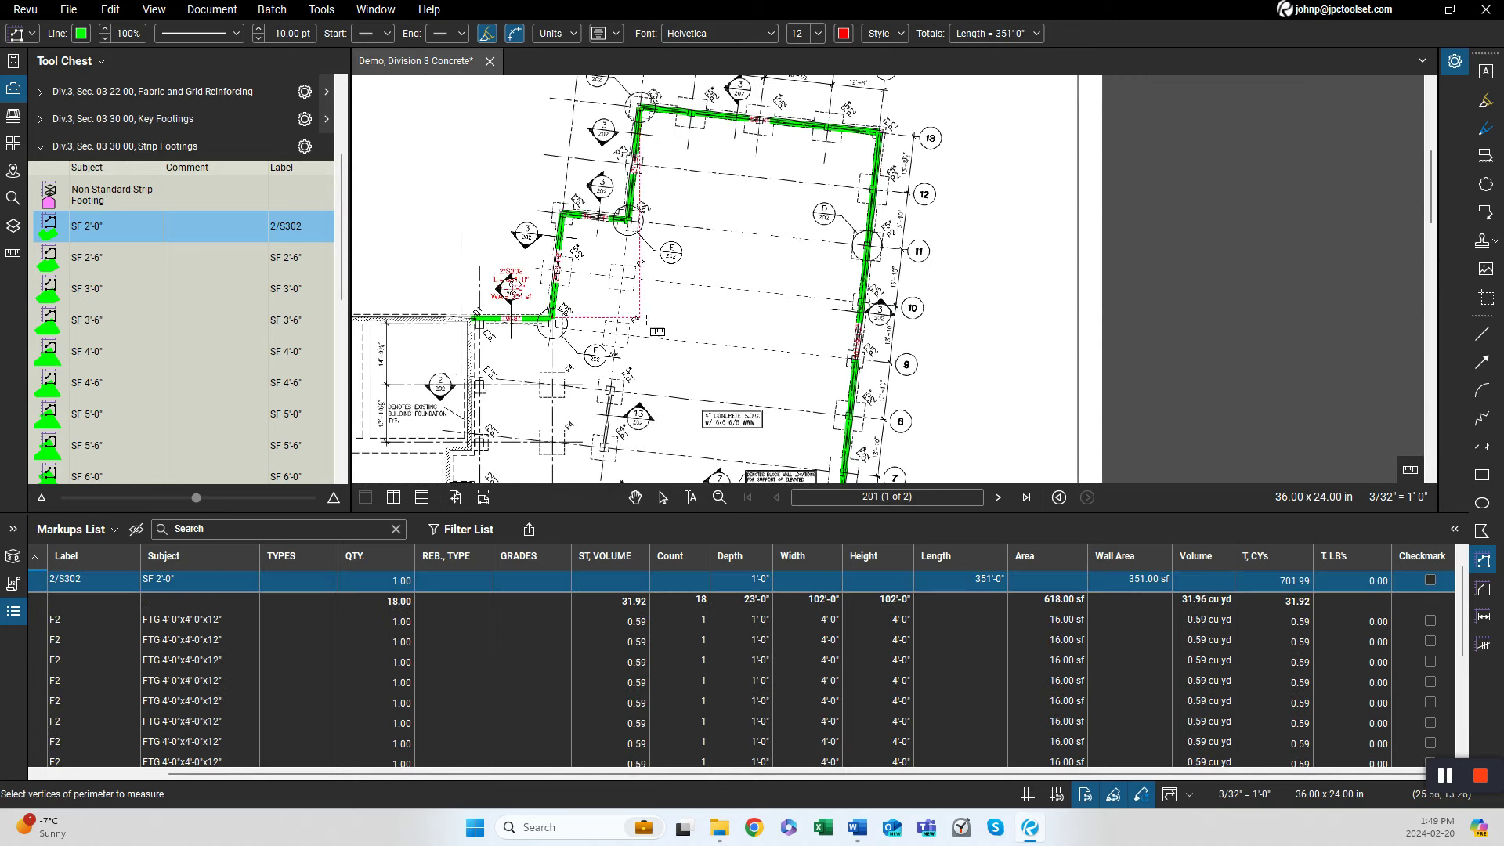
pyautogui.scroll(1, 650, 243)
pyautogui.scroll(1, 651, 244)
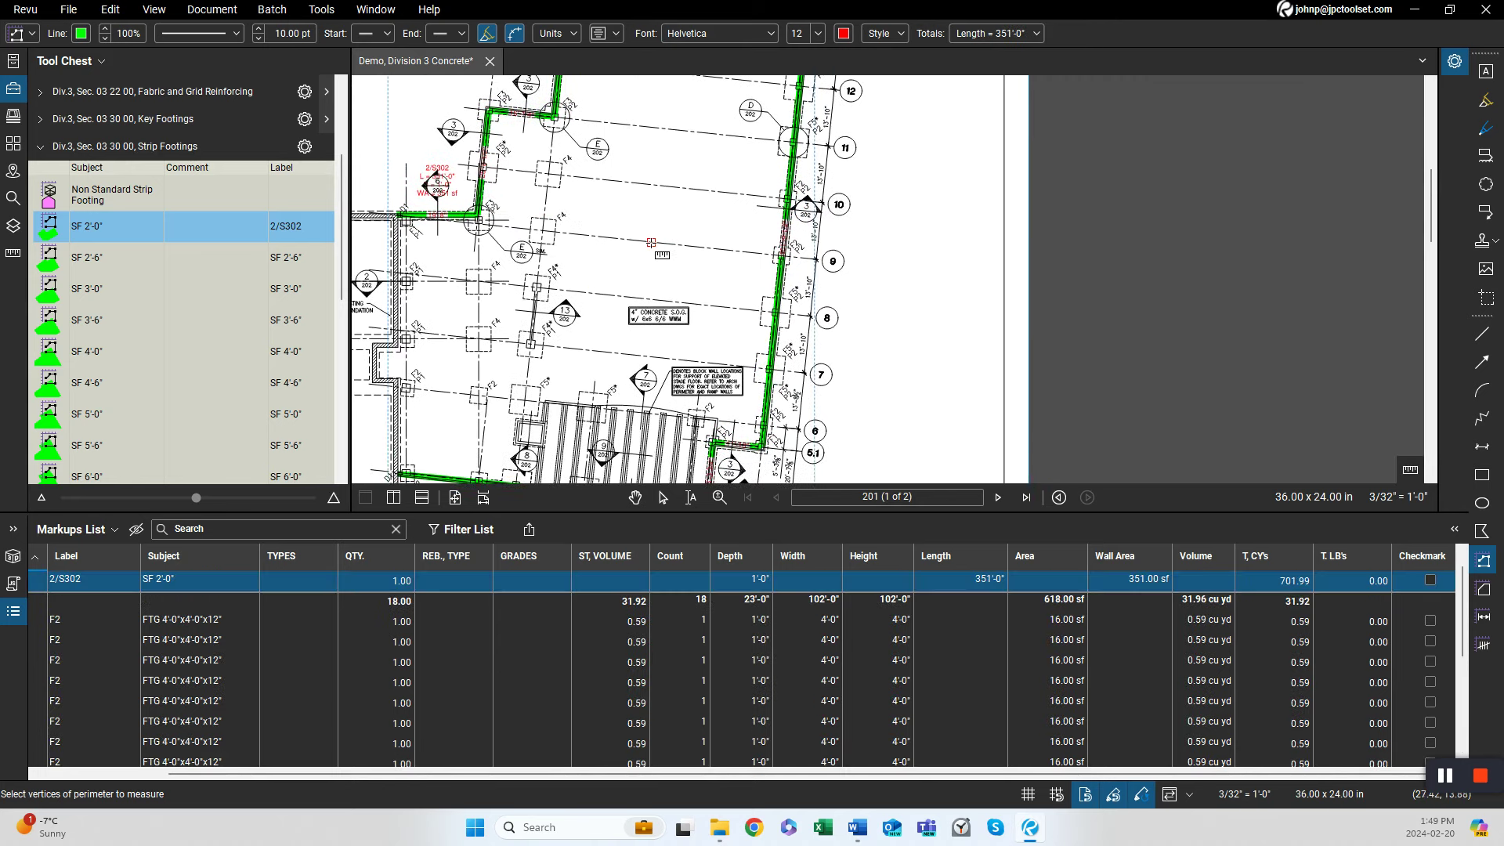
pyautogui.scroll(-2, 658, 282)
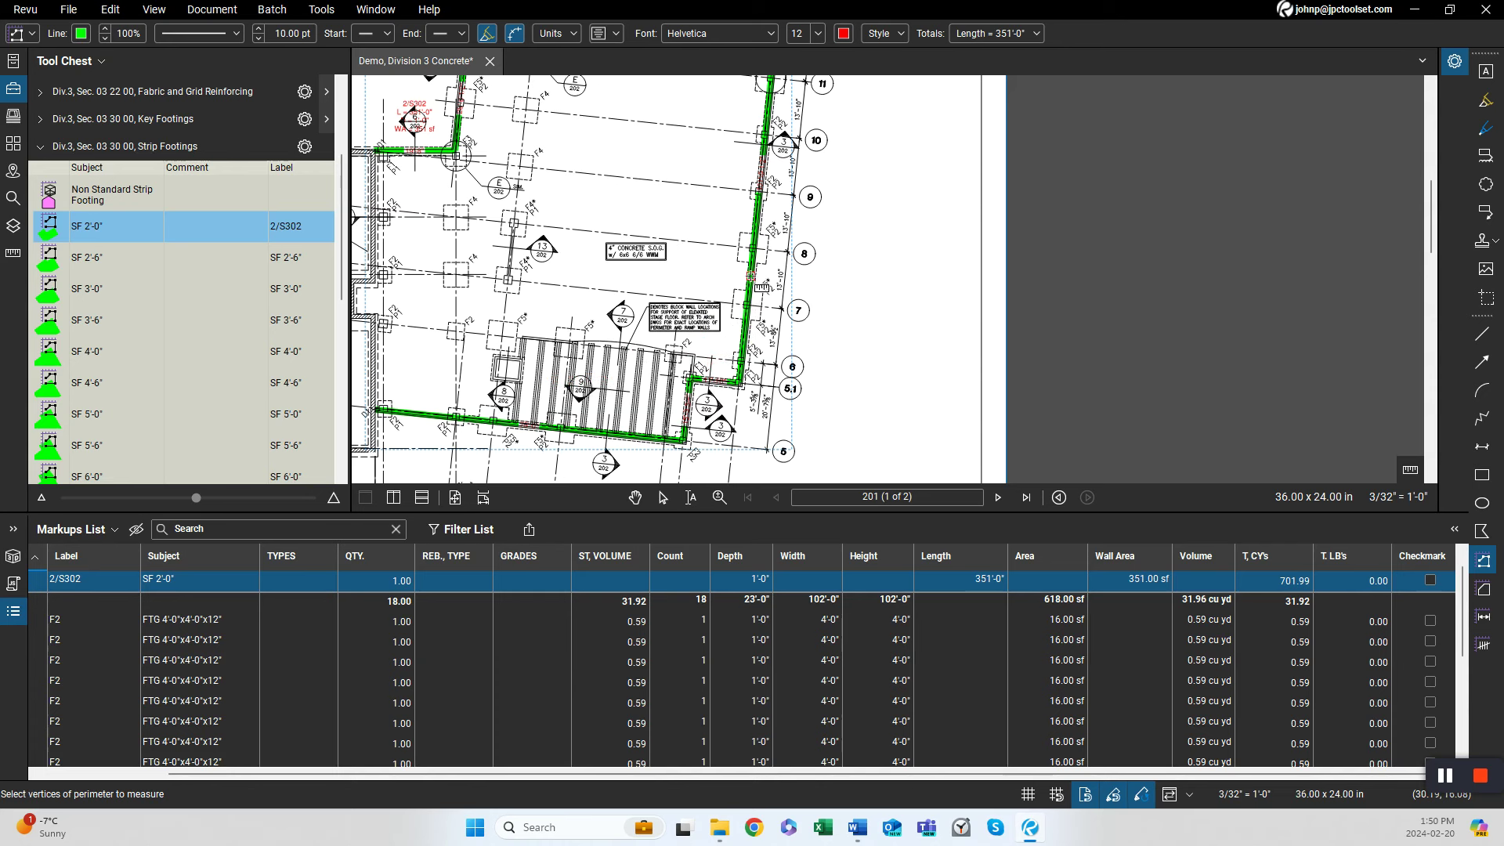
# Select and delete the perimeter strip footing markup traced along the foundation wall.
pyautogui.moveTo(734, 317); pyautogui.dragTo(692, 355)
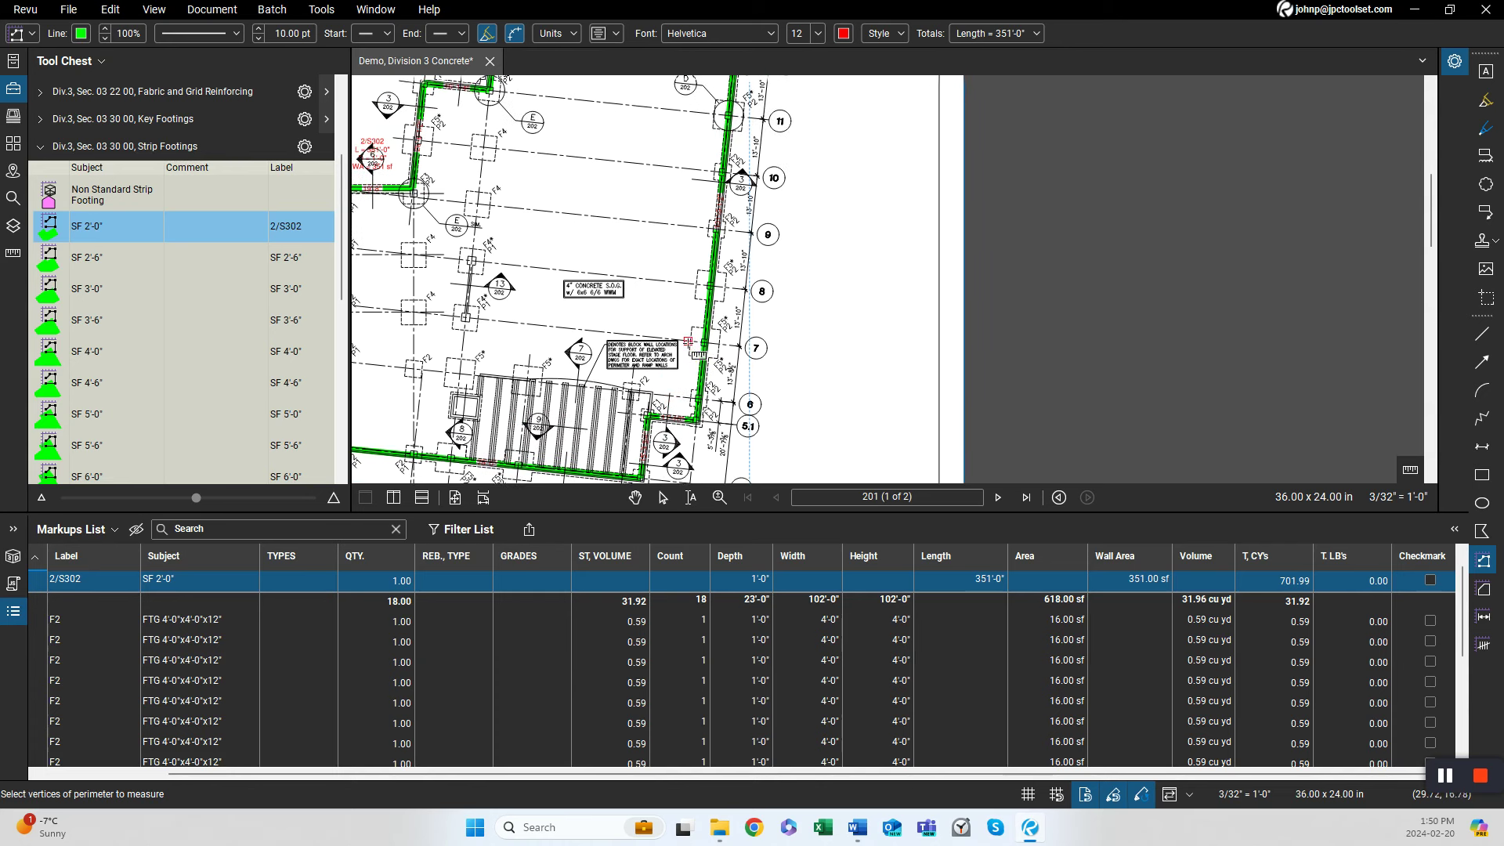
pyautogui.scroll(3, 691, 342)
pyautogui.press('Escape')
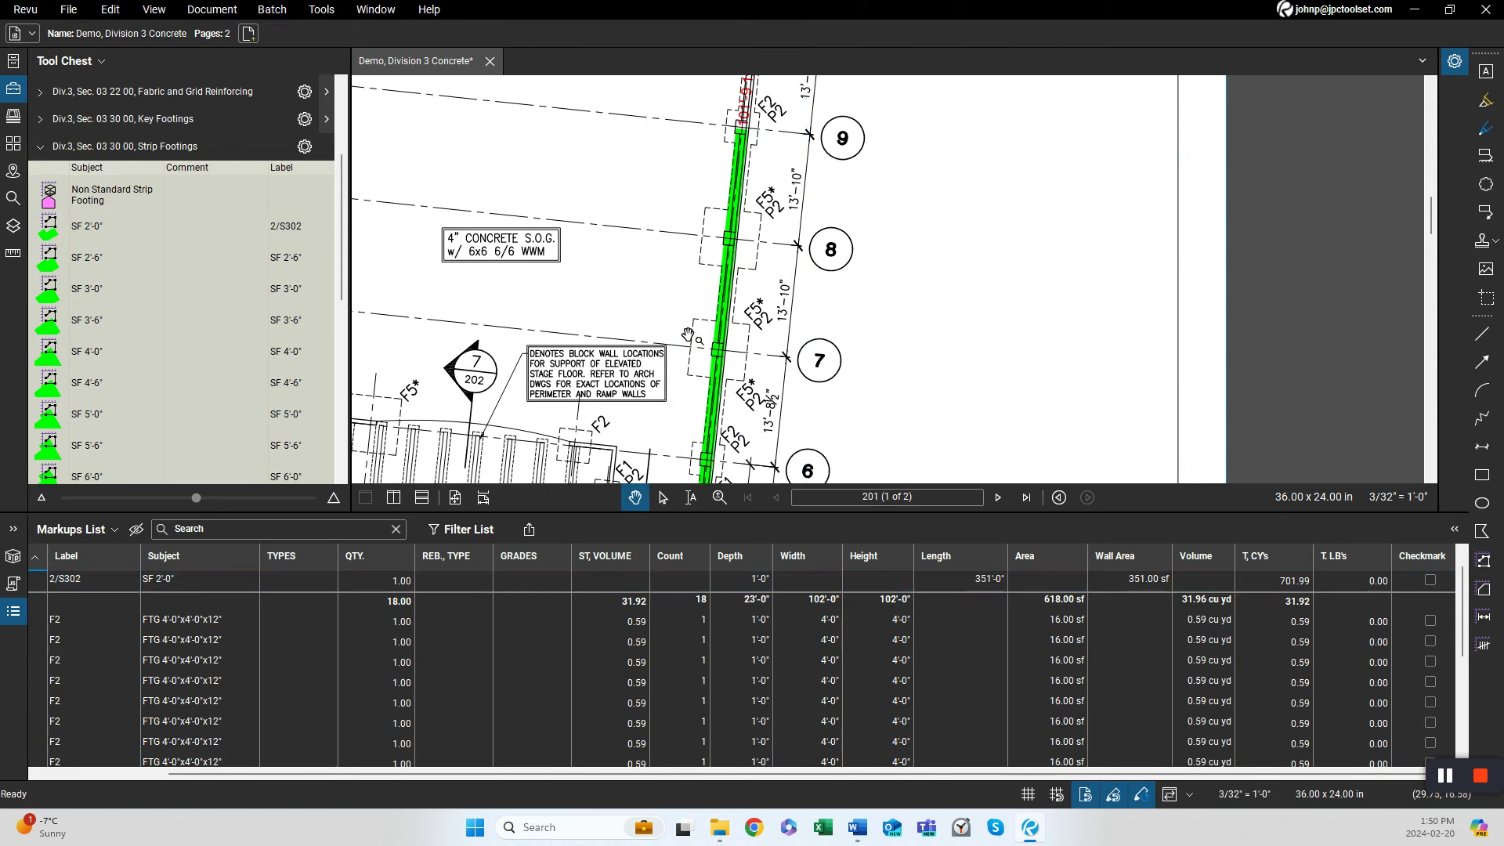
pyautogui.click(725, 317)
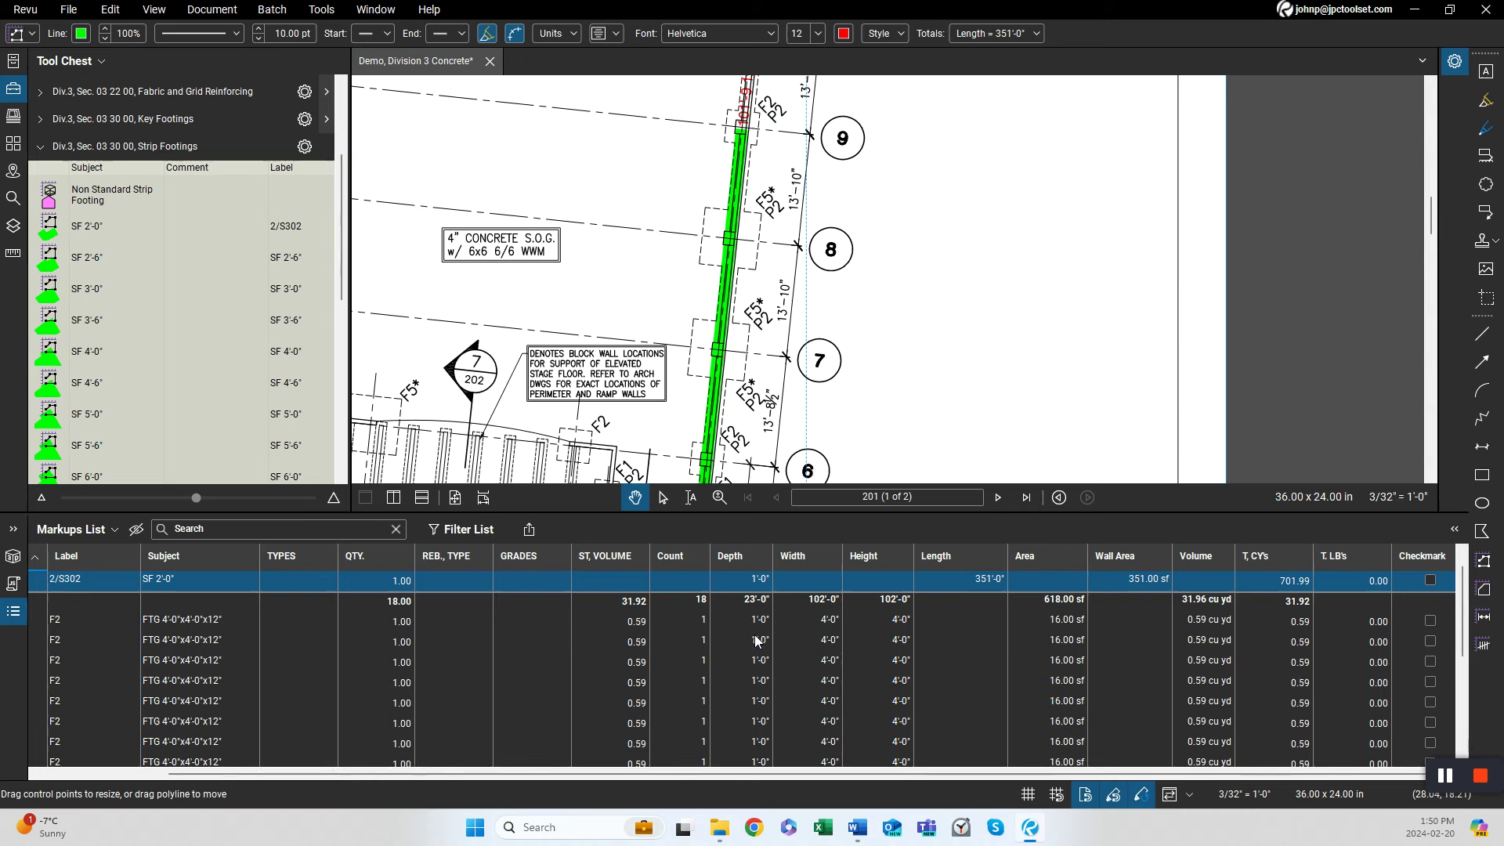
pyautogui.scroll(-2, 757, 640)
pyautogui.scroll(3, 757, 640)
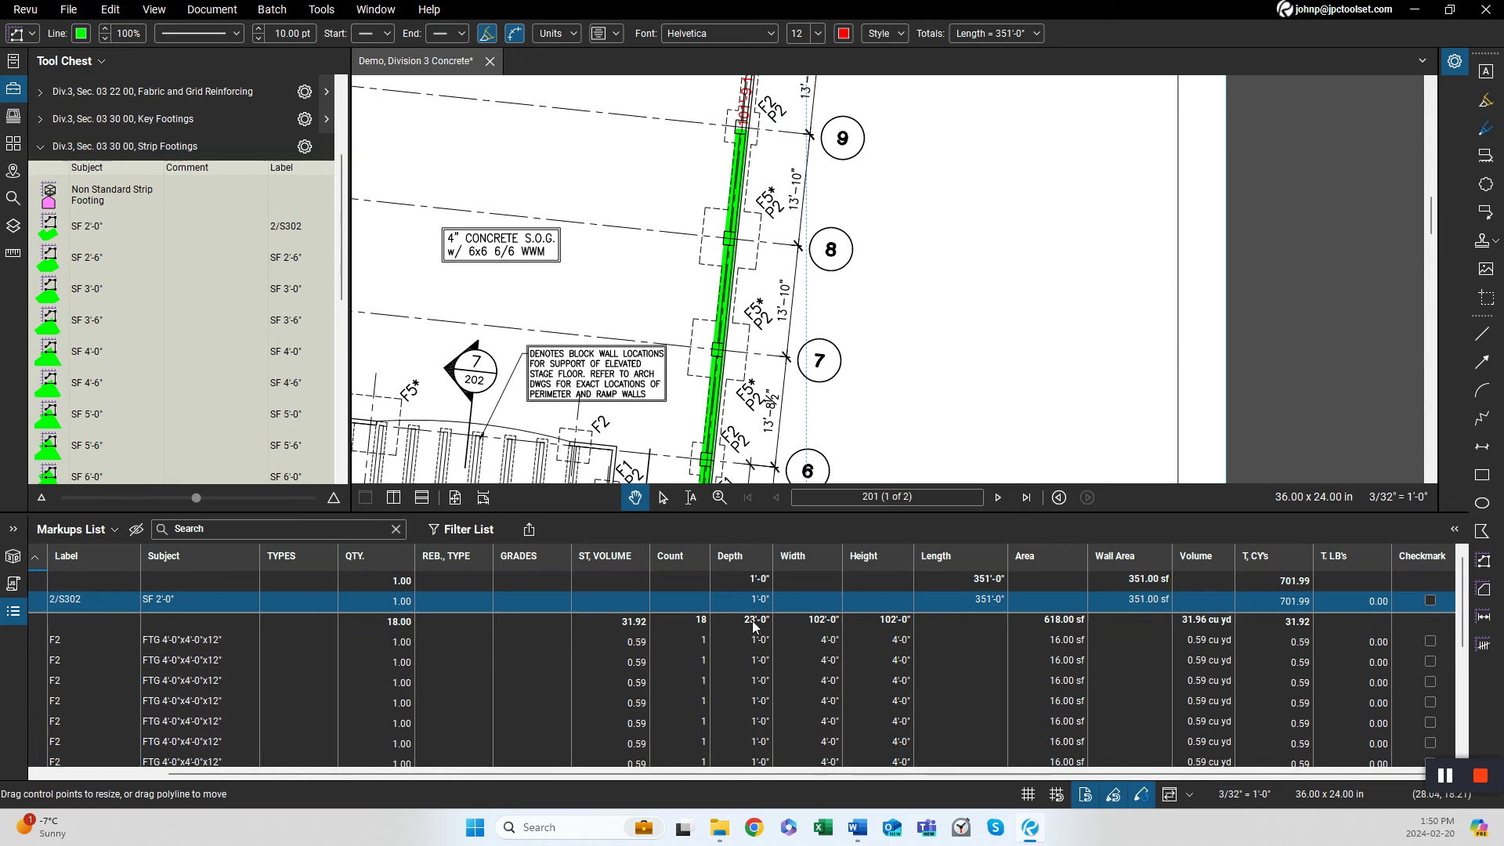
pyautogui.click(1141, 586)
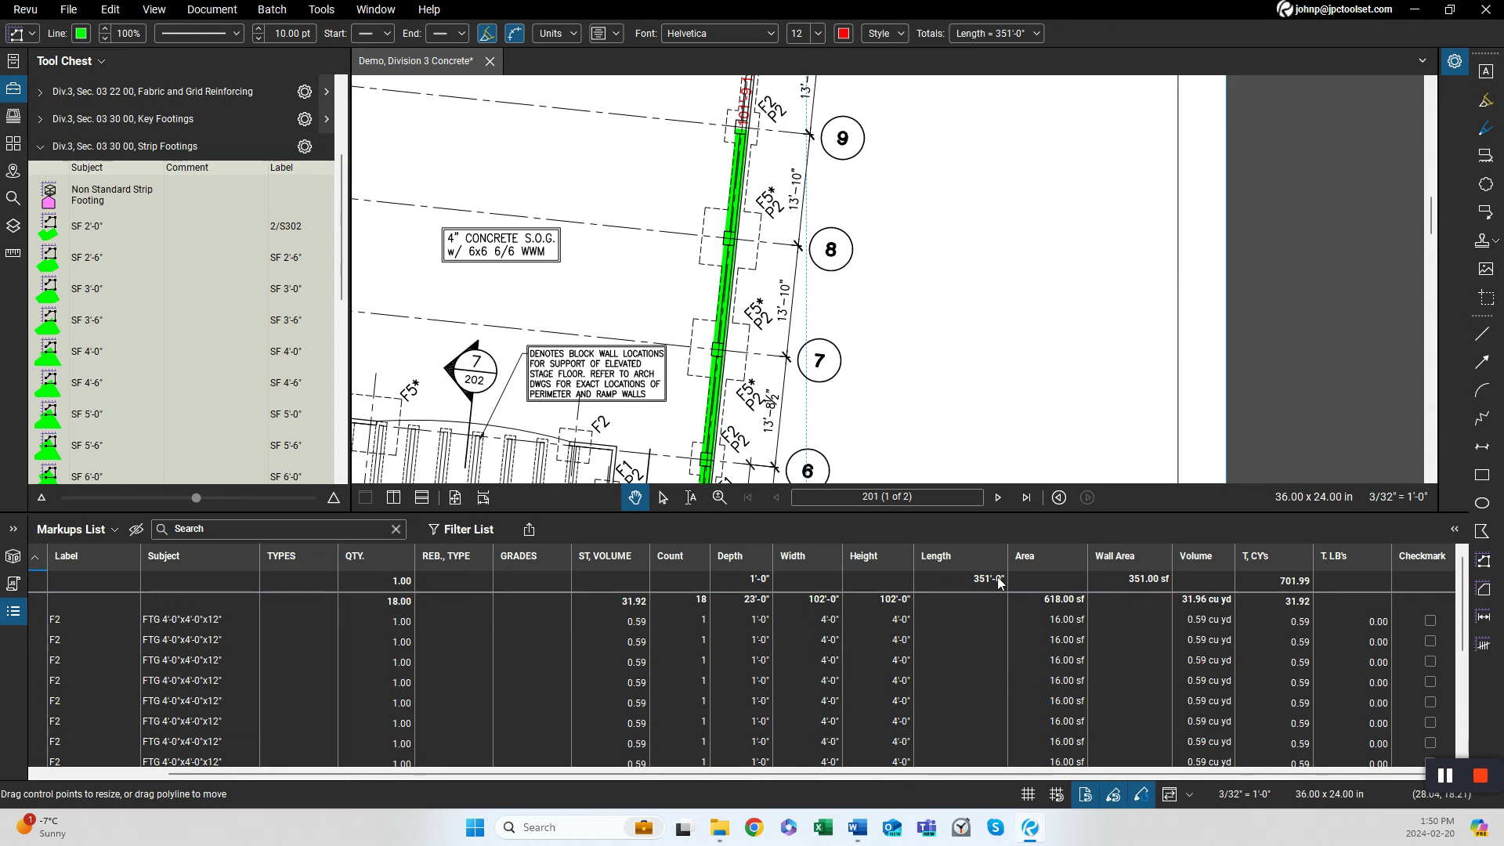
pyautogui.click(1271, 583)
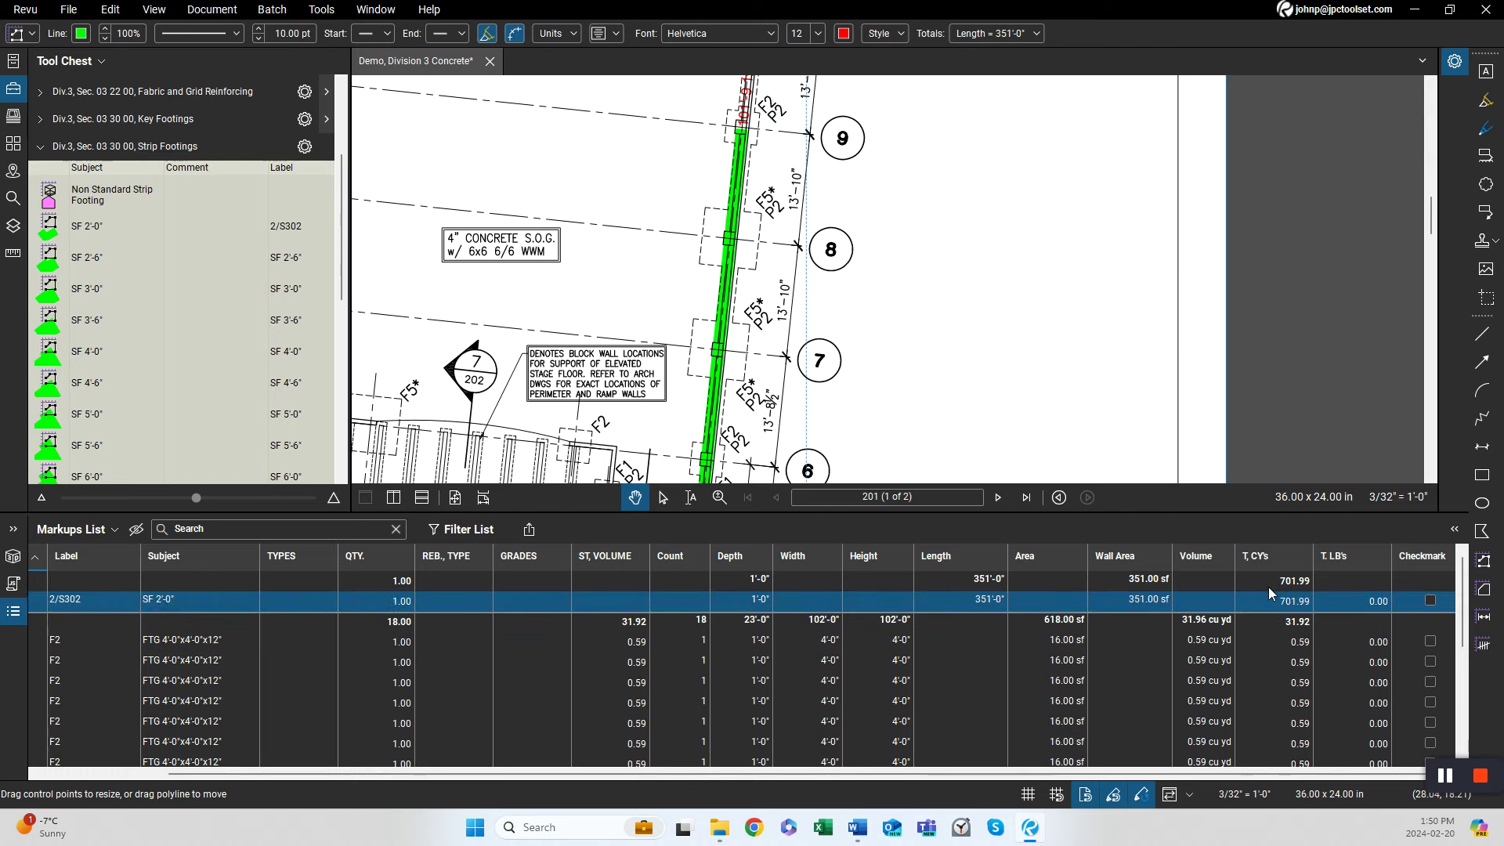
pyautogui.scroll(-2, 936, 259)
pyautogui.moveTo(736, 312); pyautogui.dragTo(725, 292)
pyautogui.scroll(1, 482, 432)
pyautogui.scroll(2, 483, 432)
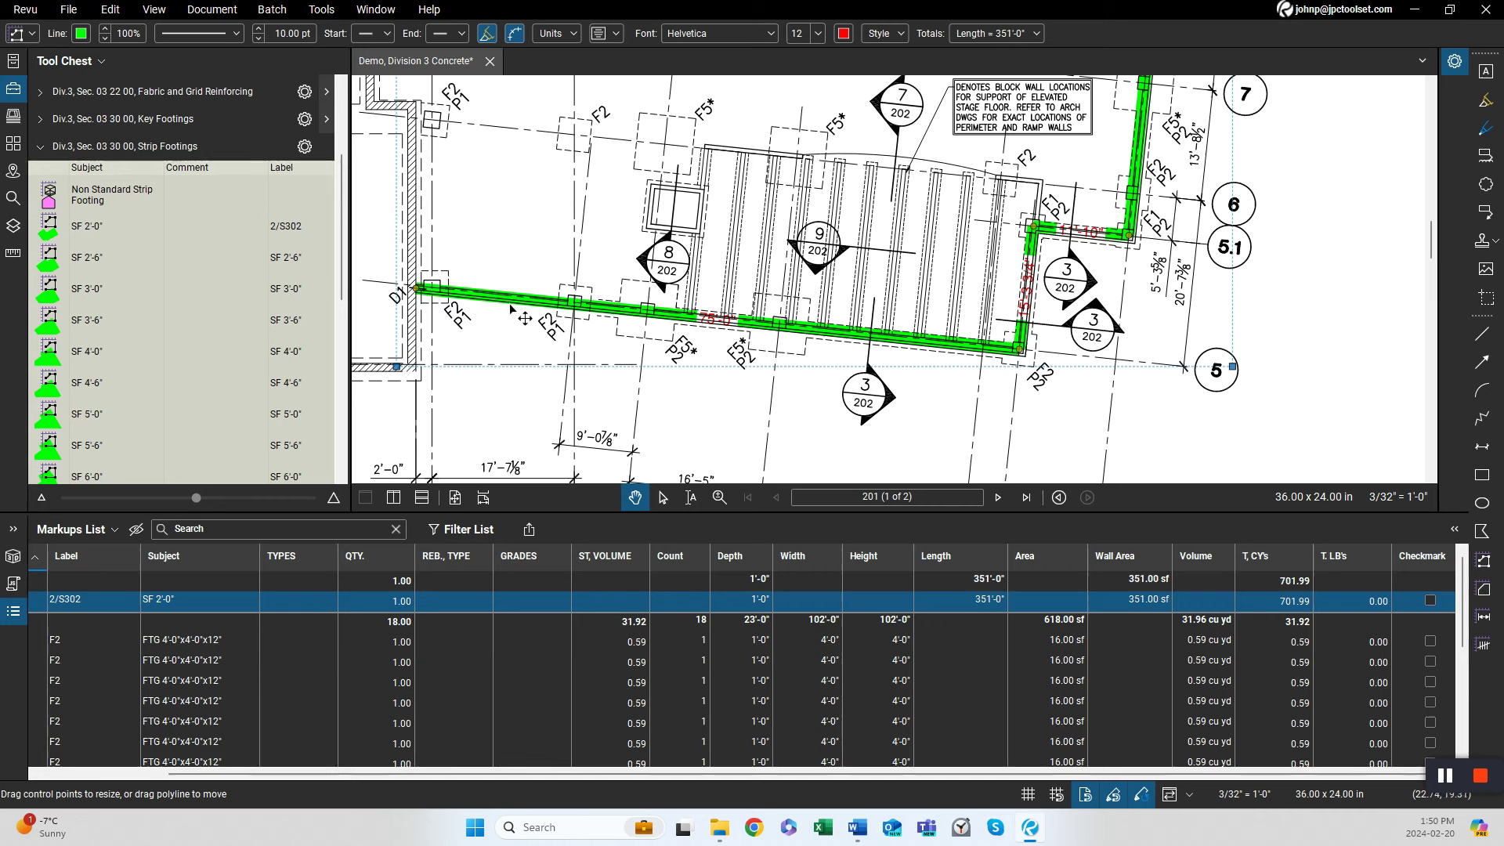
pyautogui.press('Delete')
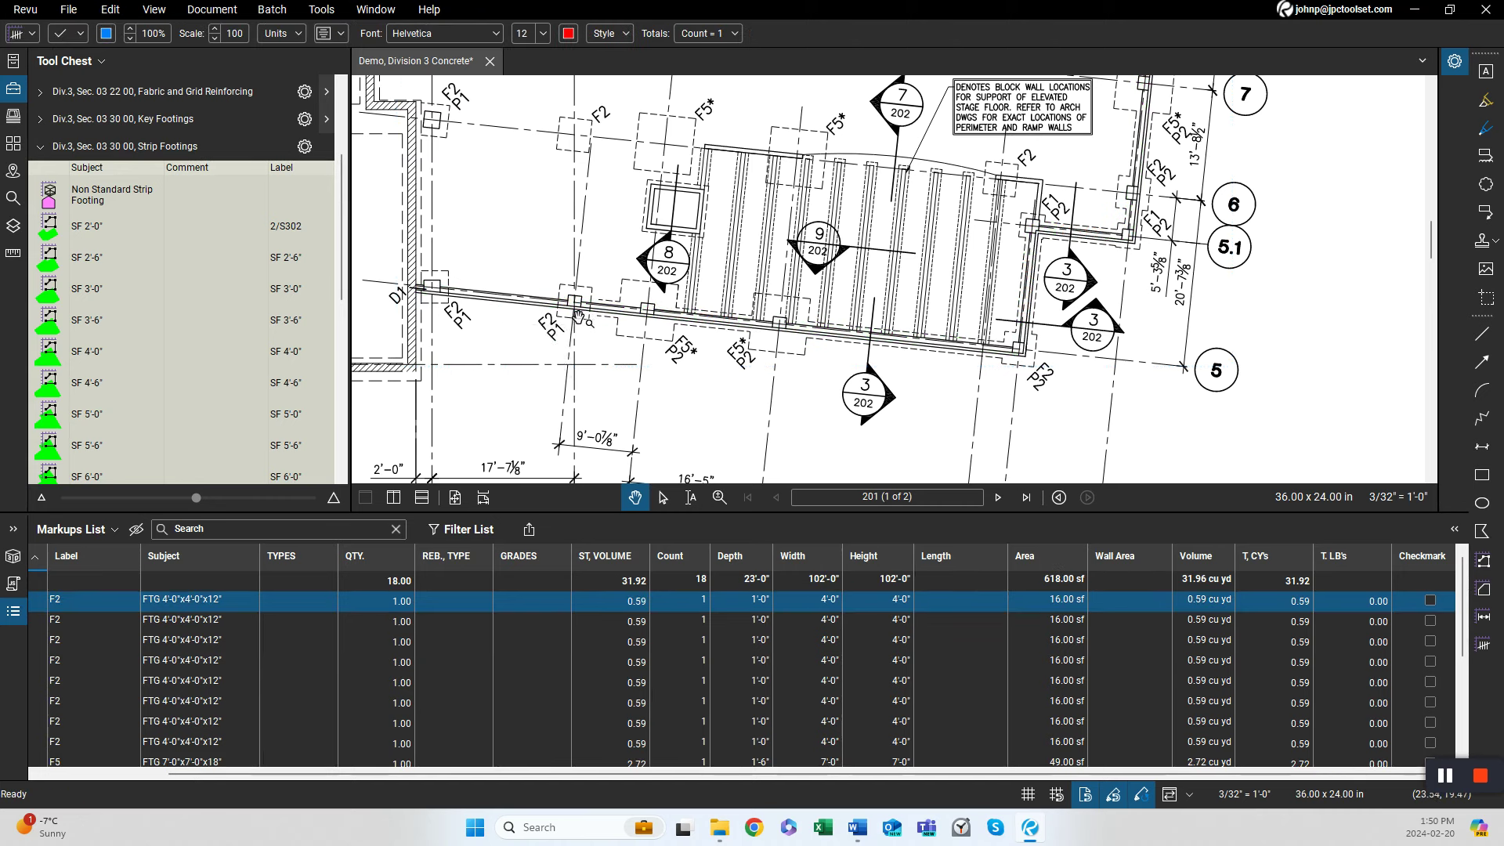
# With the SF 2'-0" tool, trace strip footing segments between column footings along the south wall, about 0'-10 1/4", 13'-7 1/2" and 7'-3" long.
pyautogui.click(78, 231)
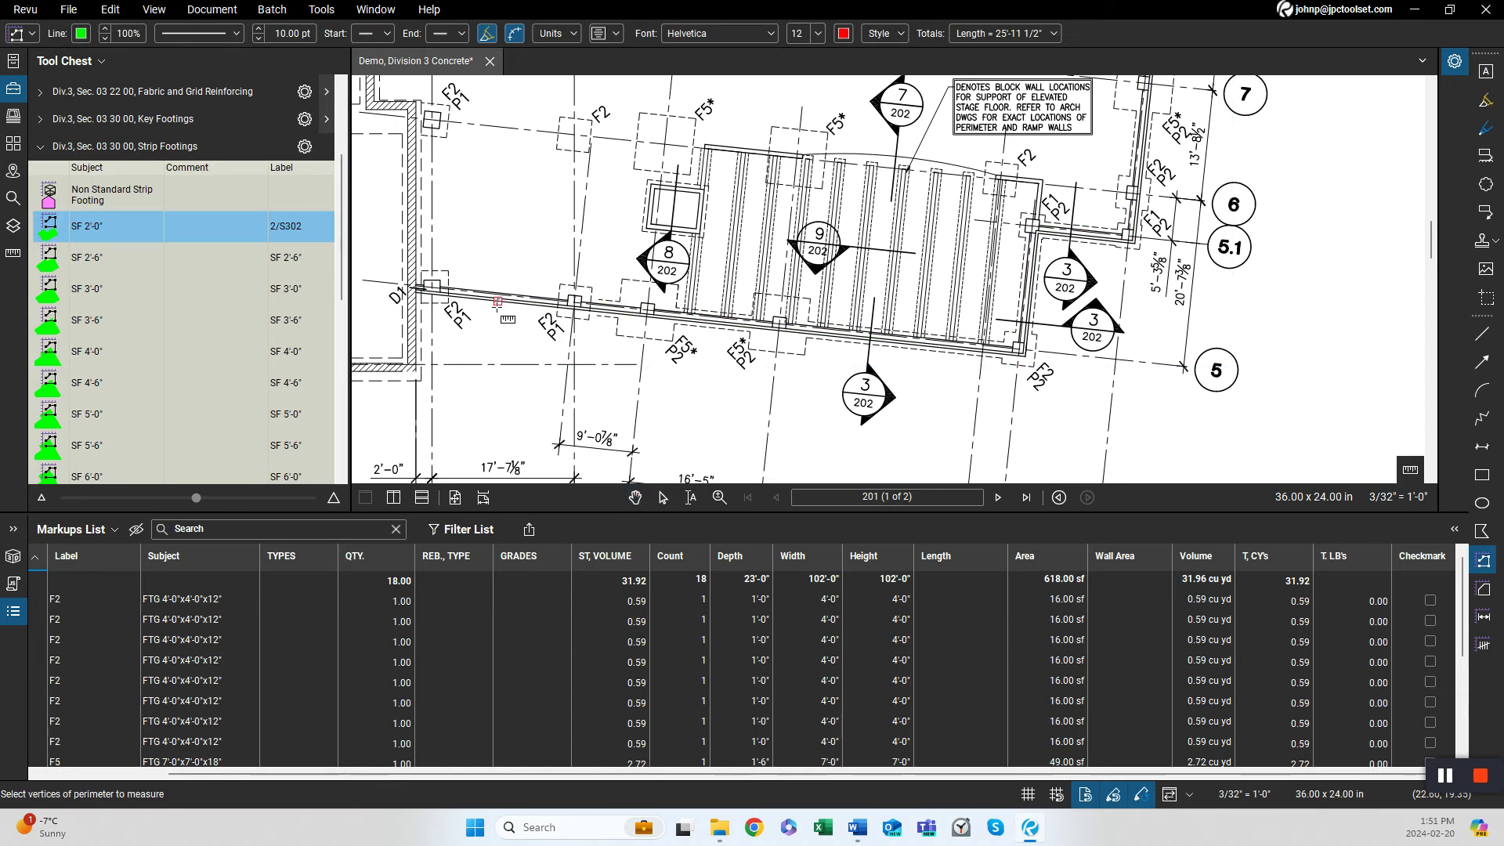
pyautogui.scroll(4, 497, 301)
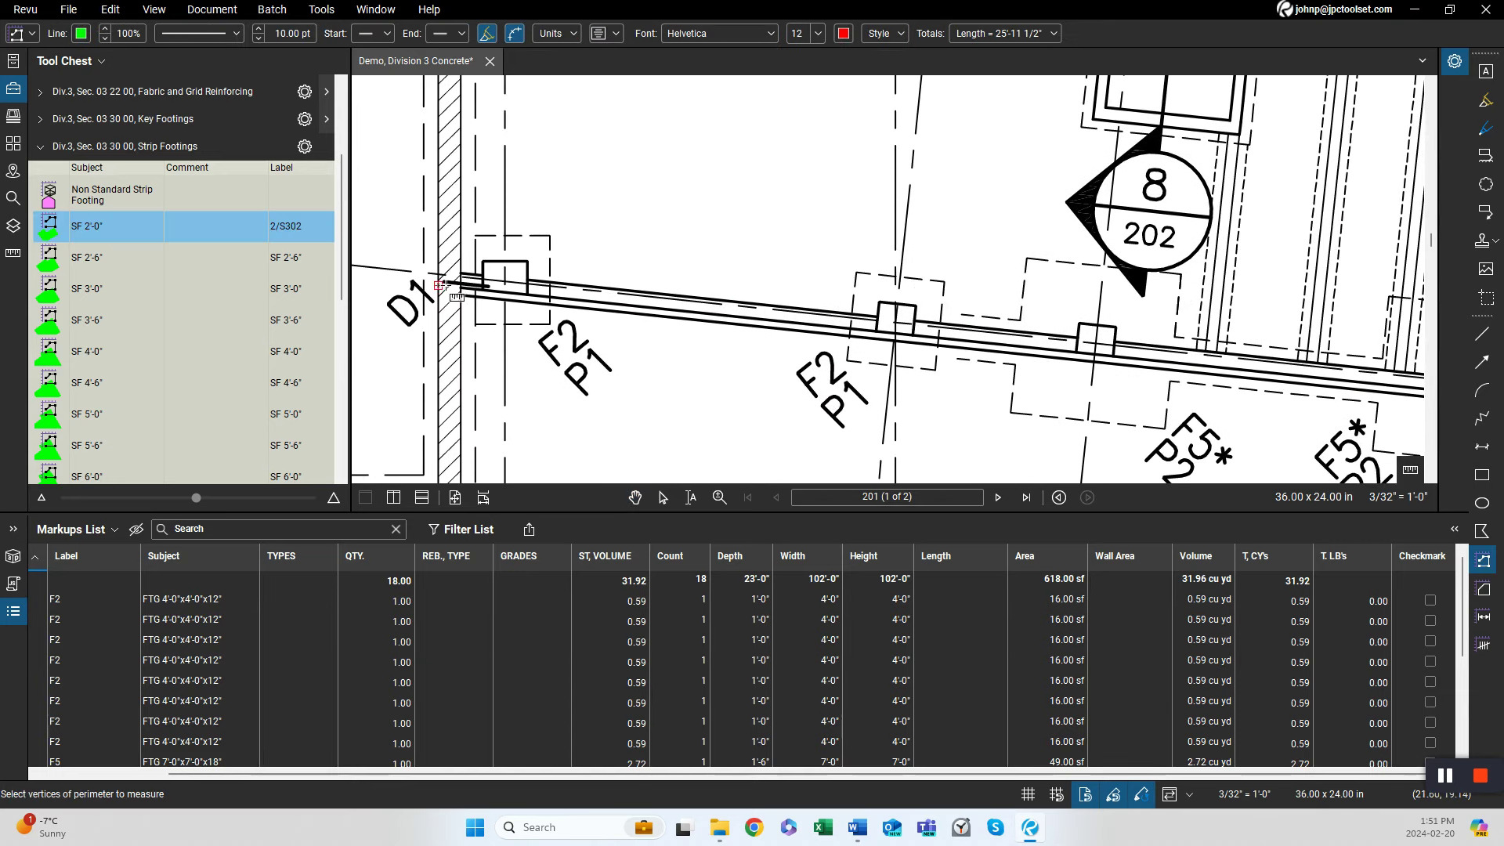
pyautogui.click(460, 282)
pyautogui.doubleClick(478, 284)
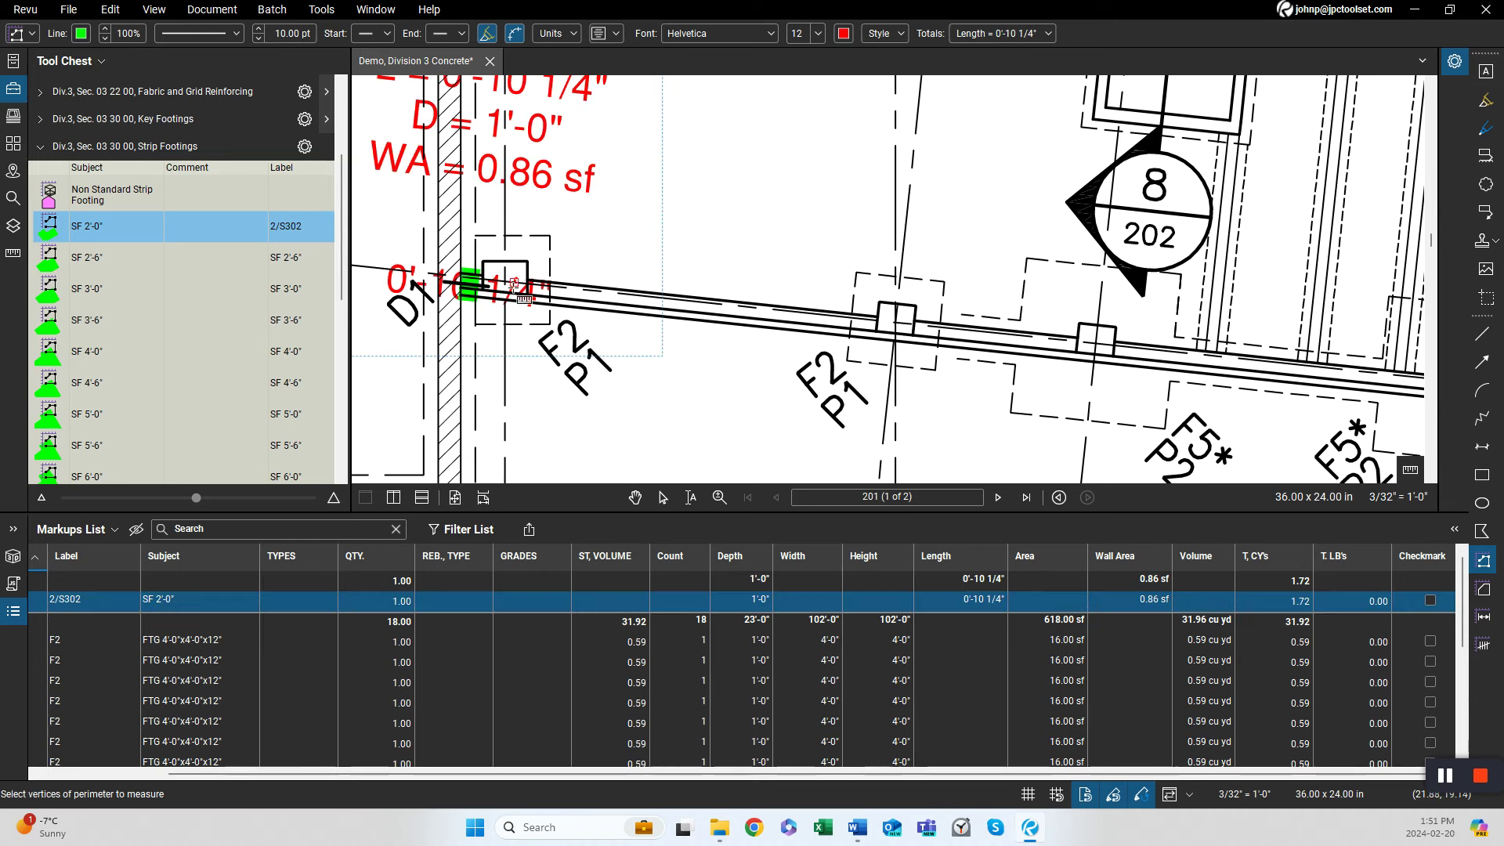
pyautogui.click(550, 298)
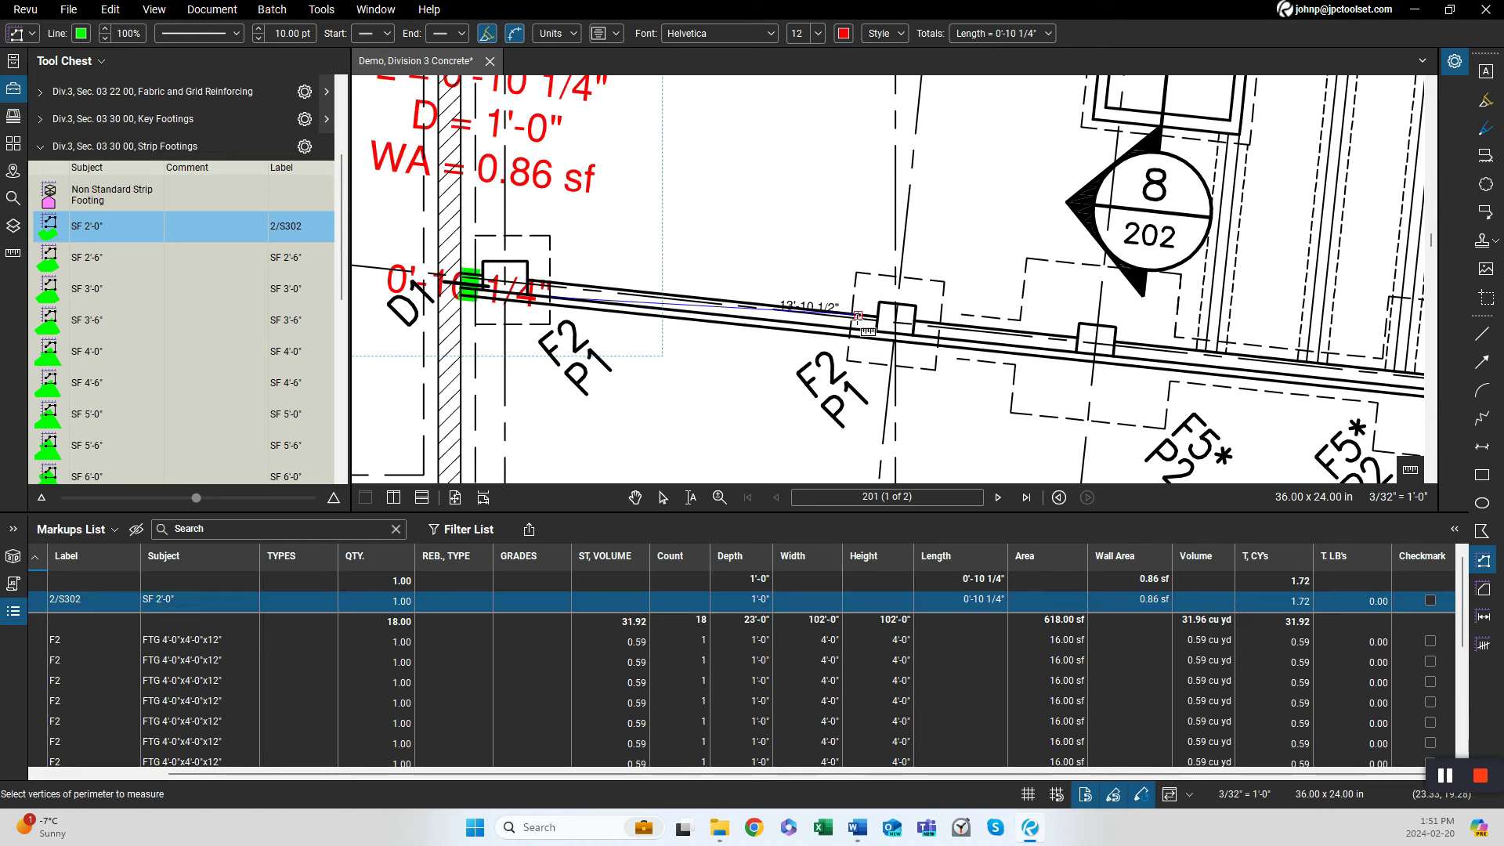
pyautogui.doubleClick(855, 336)
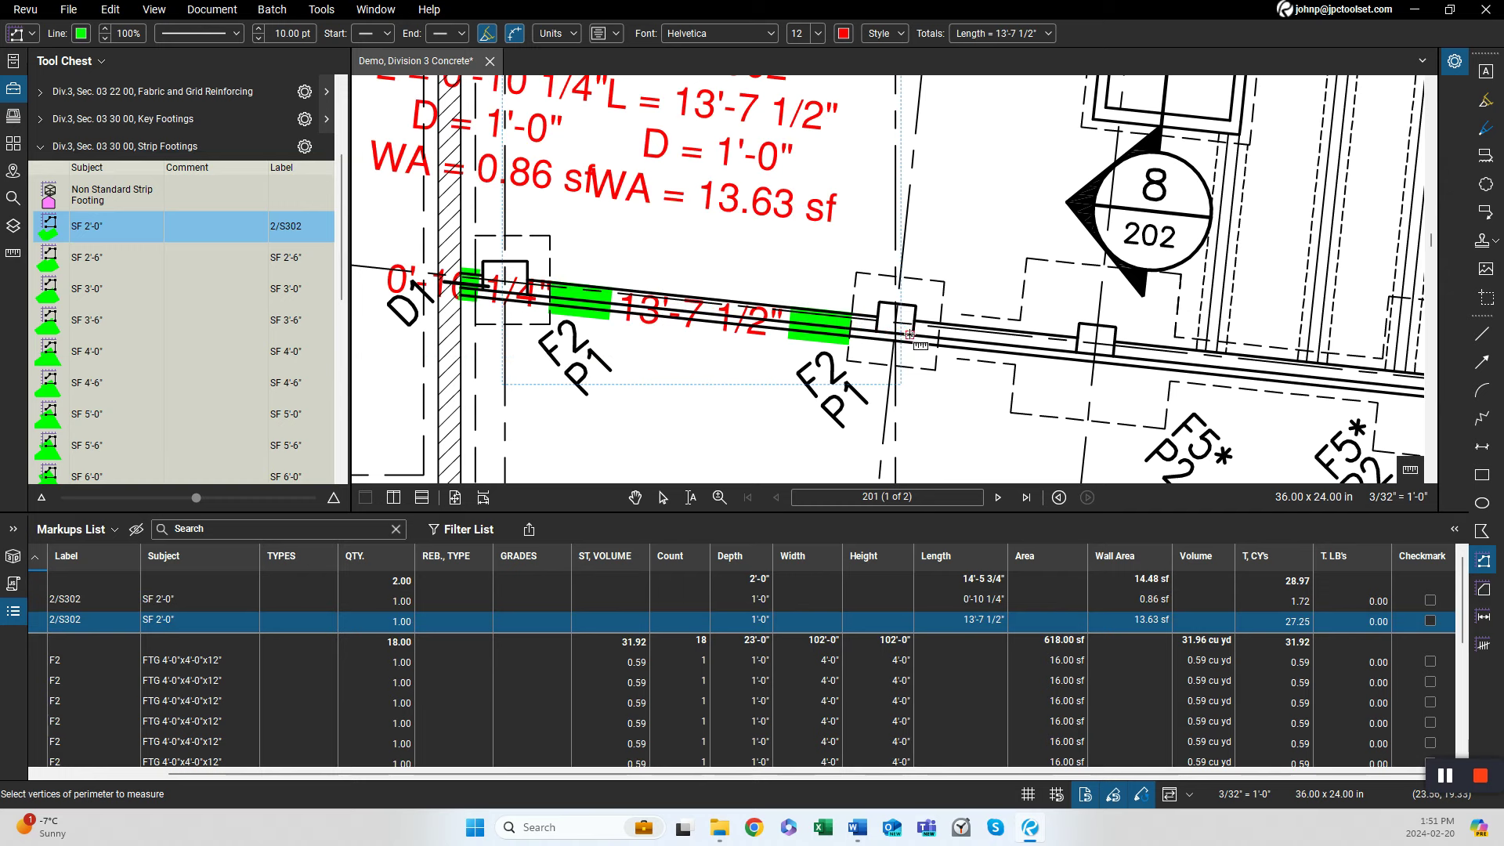
pyautogui.click(914, 335)
pyautogui.doubleClick(1074, 353)
# Trace two more SF 2'-0" strip footing segments along the south wall, about 14'-9 1/2" and 24'-3" long, then leave the tool.
pyautogui.scroll(-2, 924, 345)
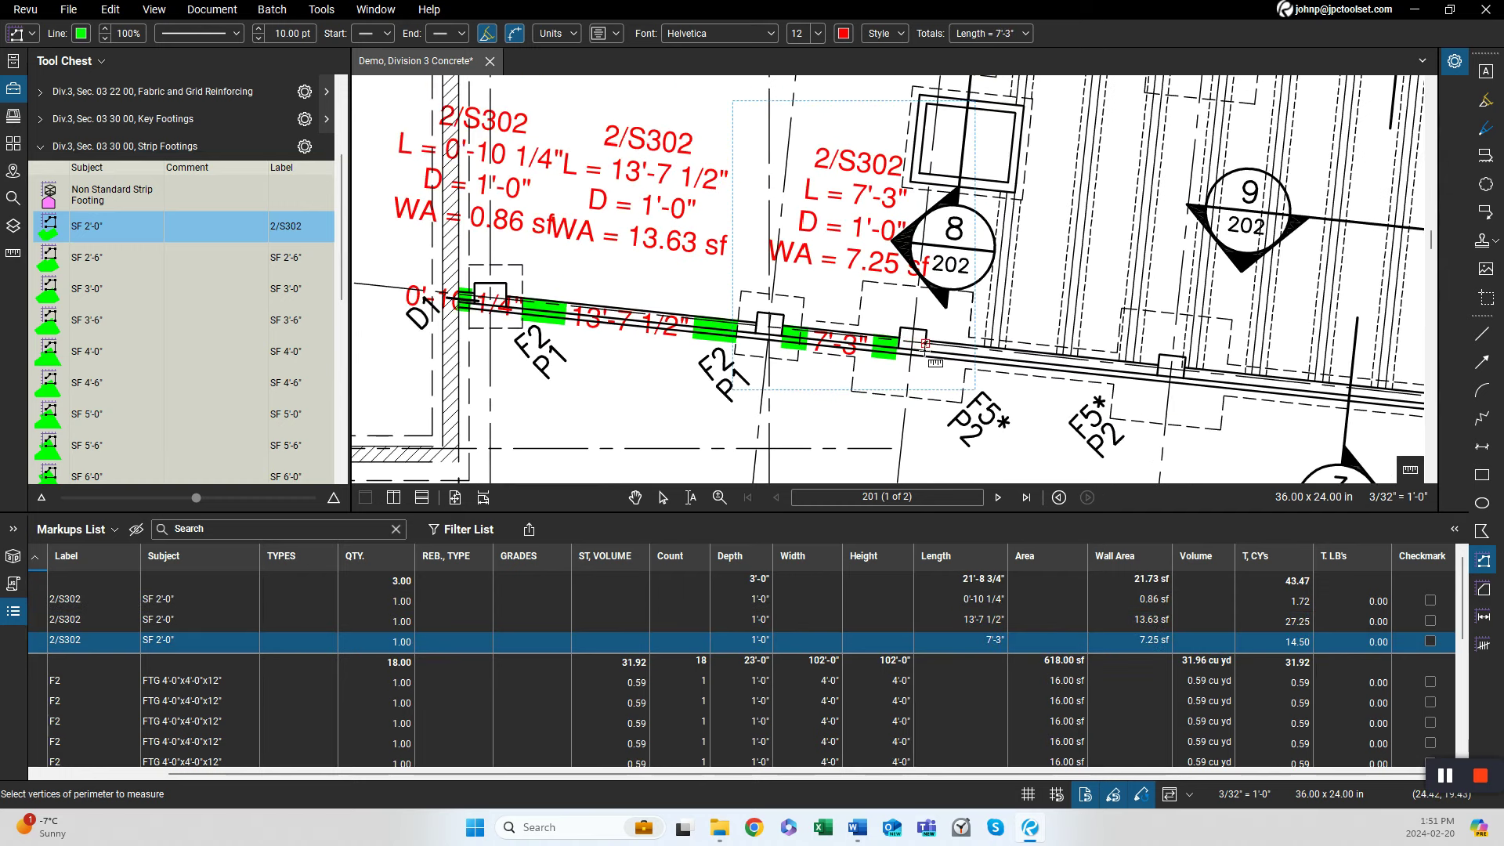
pyautogui.click(924, 352)
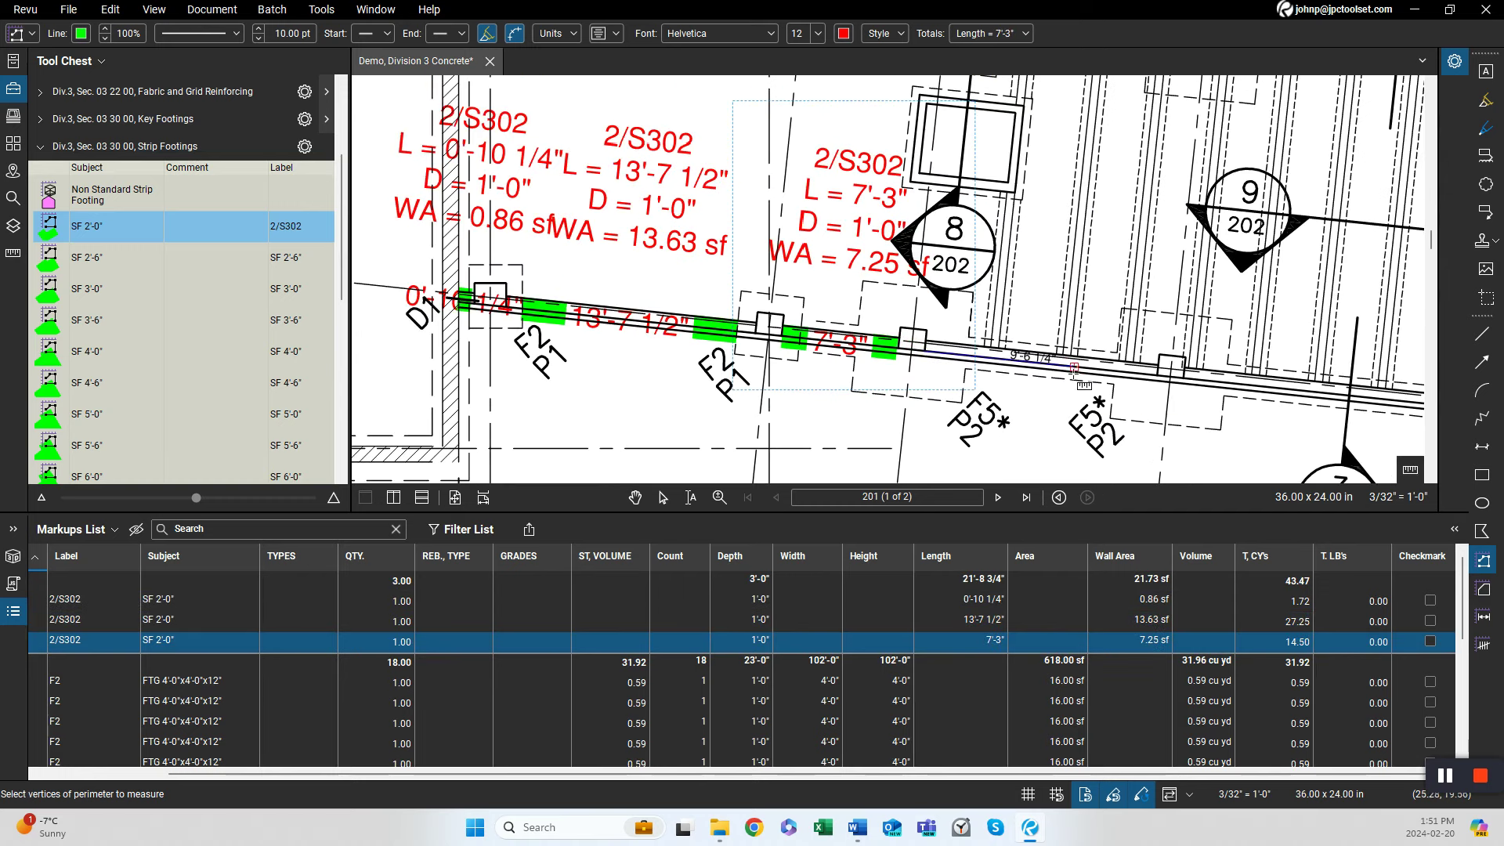
pyautogui.scroll(2, 1157, 378)
pyautogui.doubleClick(1159, 376)
pyautogui.scroll(-2, 939, 368)
pyautogui.scroll(2, 743, 362)
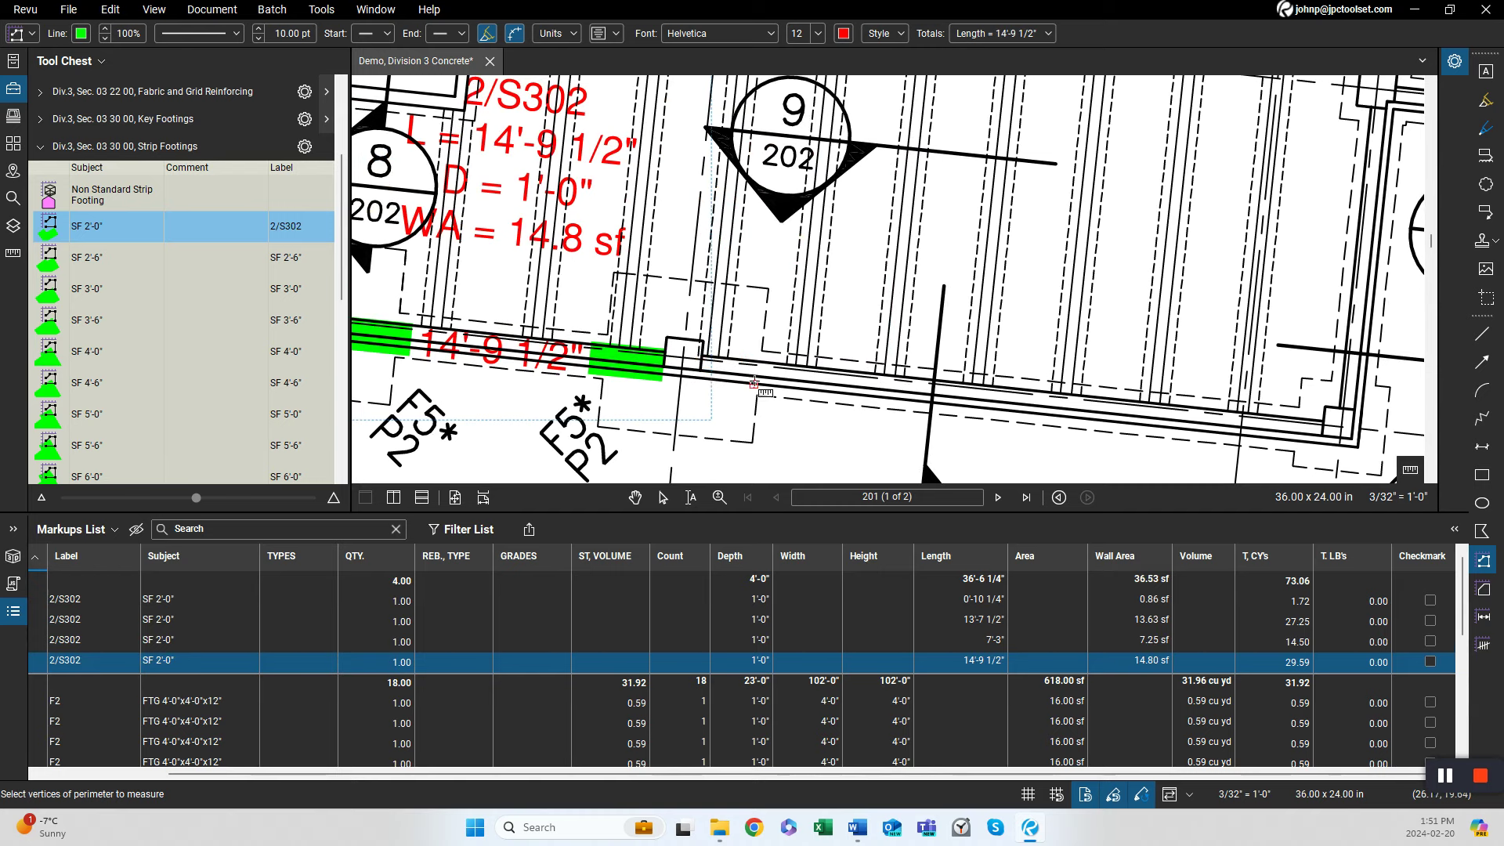
pyautogui.click(767, 377)
pyautogui.moveTo(1048, 400); pyautogui.dragTo(701, 399)
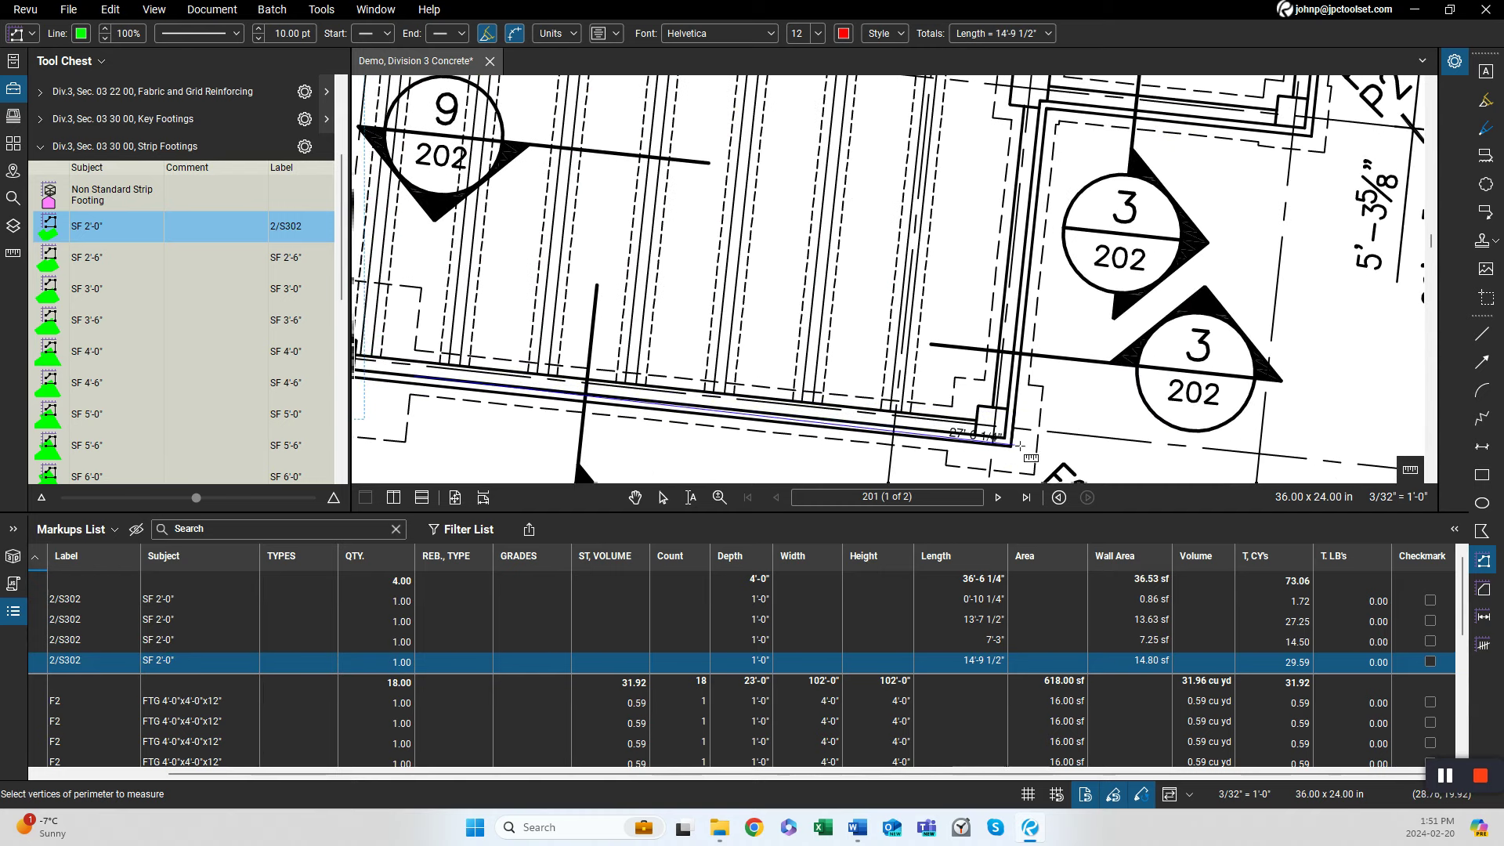
pyautogui.doubleClick(949, 432)
pyautogui.moveTo(444, 406); pyautogui.dragTo(708, 392)
pyautogui.moveTo(551, 387); pyautogui.dragTo(695, 397)
pyautogui.scroll(-2, 697, 397)
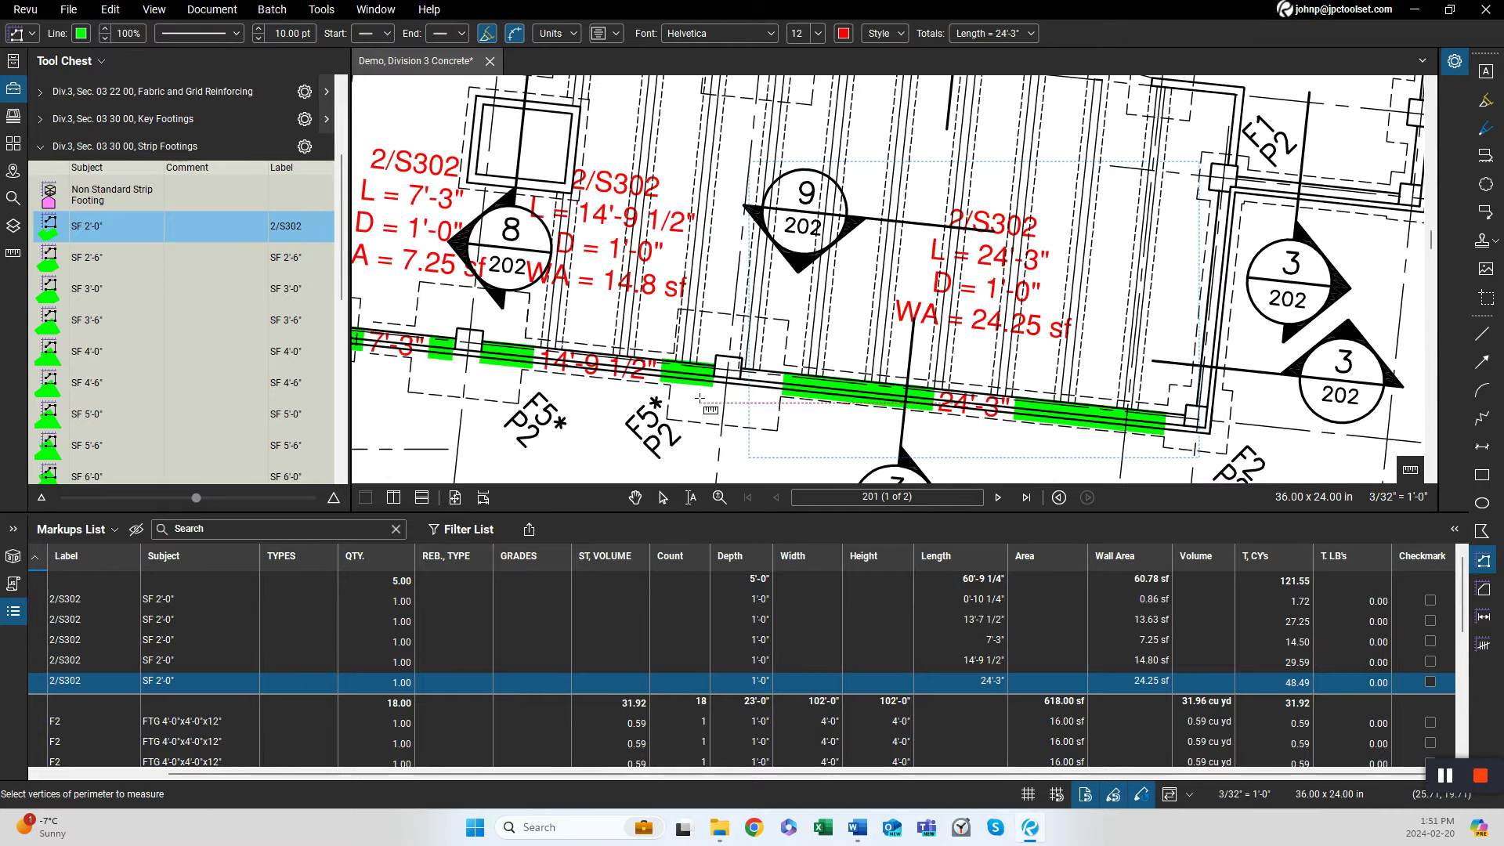
pyautogui.press('Escape')
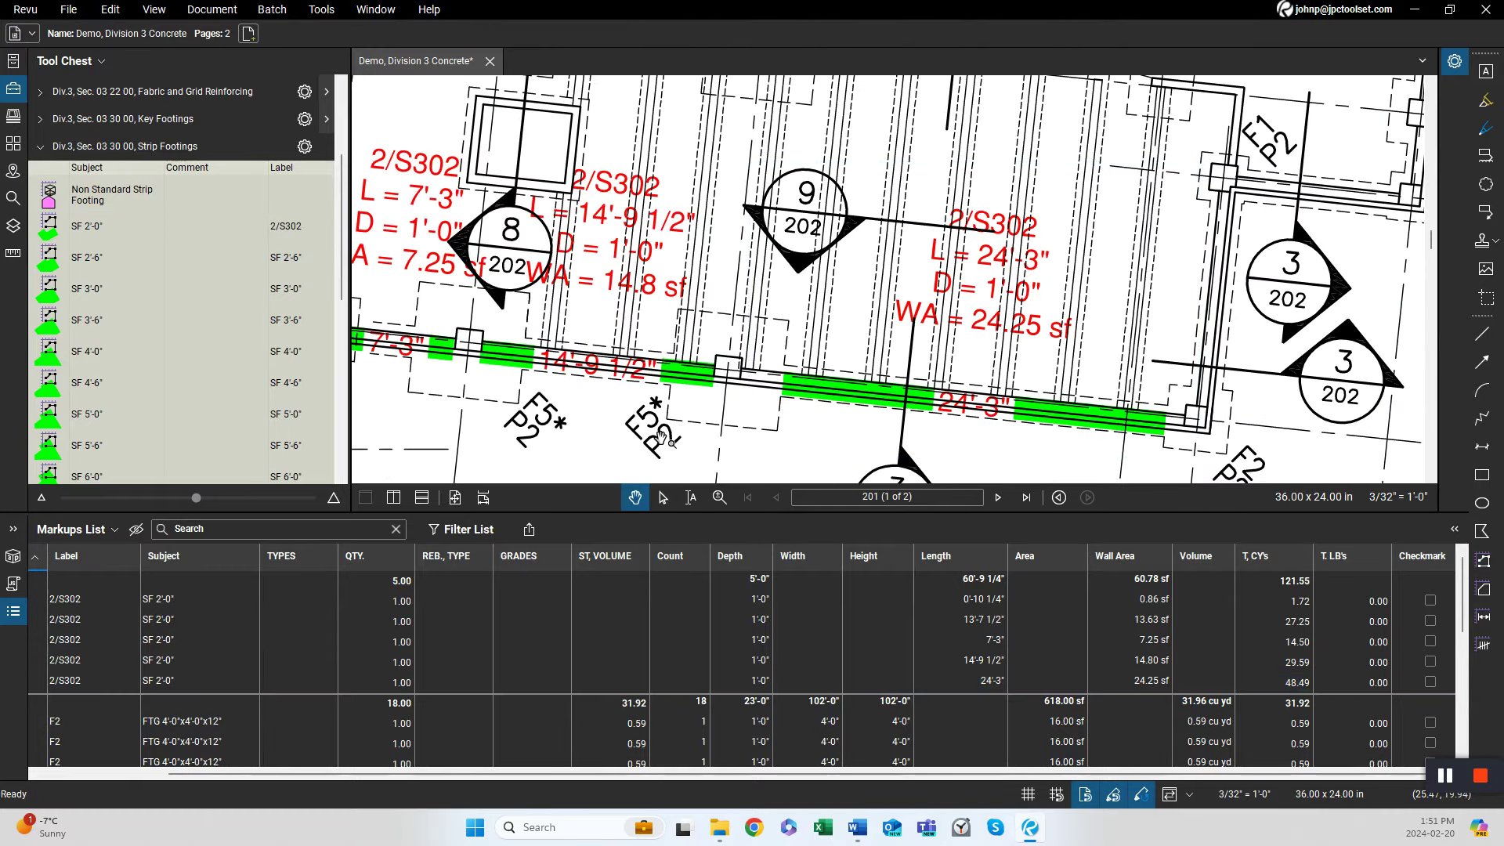
# Move the ends of the strip footing segment beside the F5 footing so it measures about 9'-3".
pyautogui.click(708, 382)
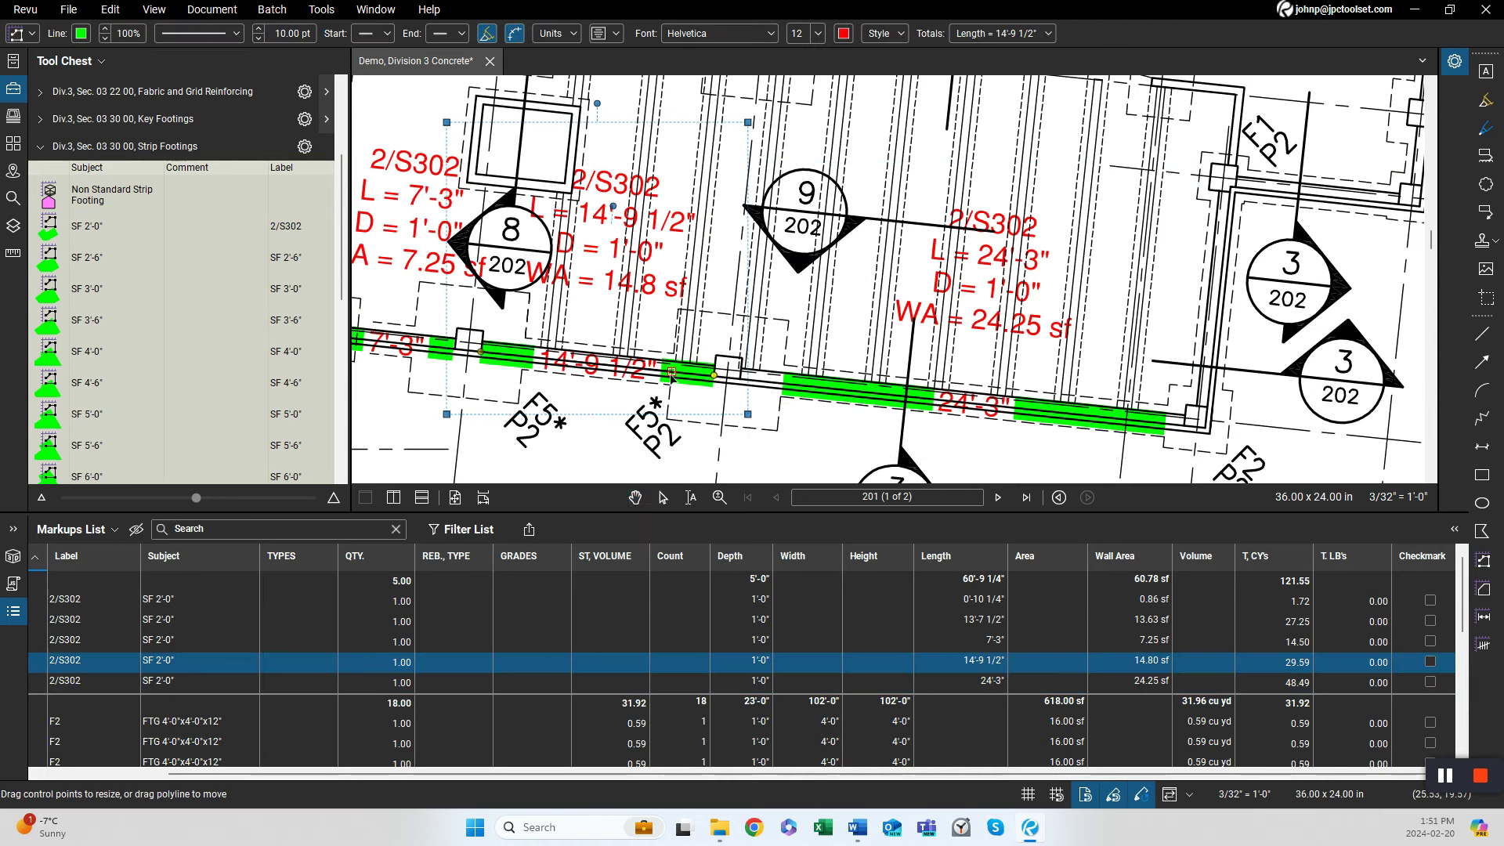
pyautogui.moveTo(671, 373); pyautogui.dragTo(672, 376)
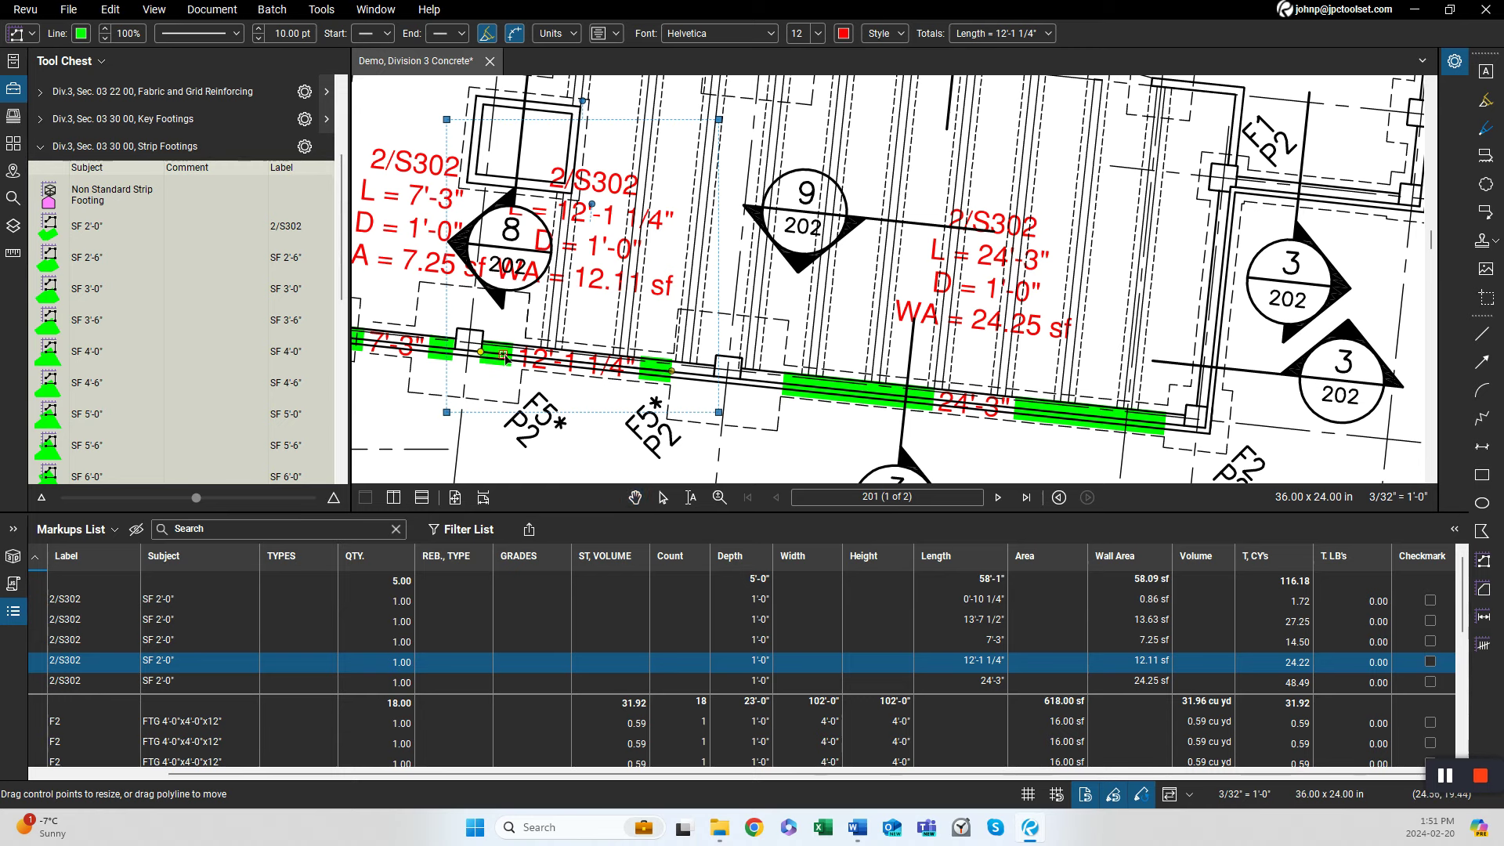
pyautogui.moveTo(527, 362); pyautogui.dragTo(527, 359)
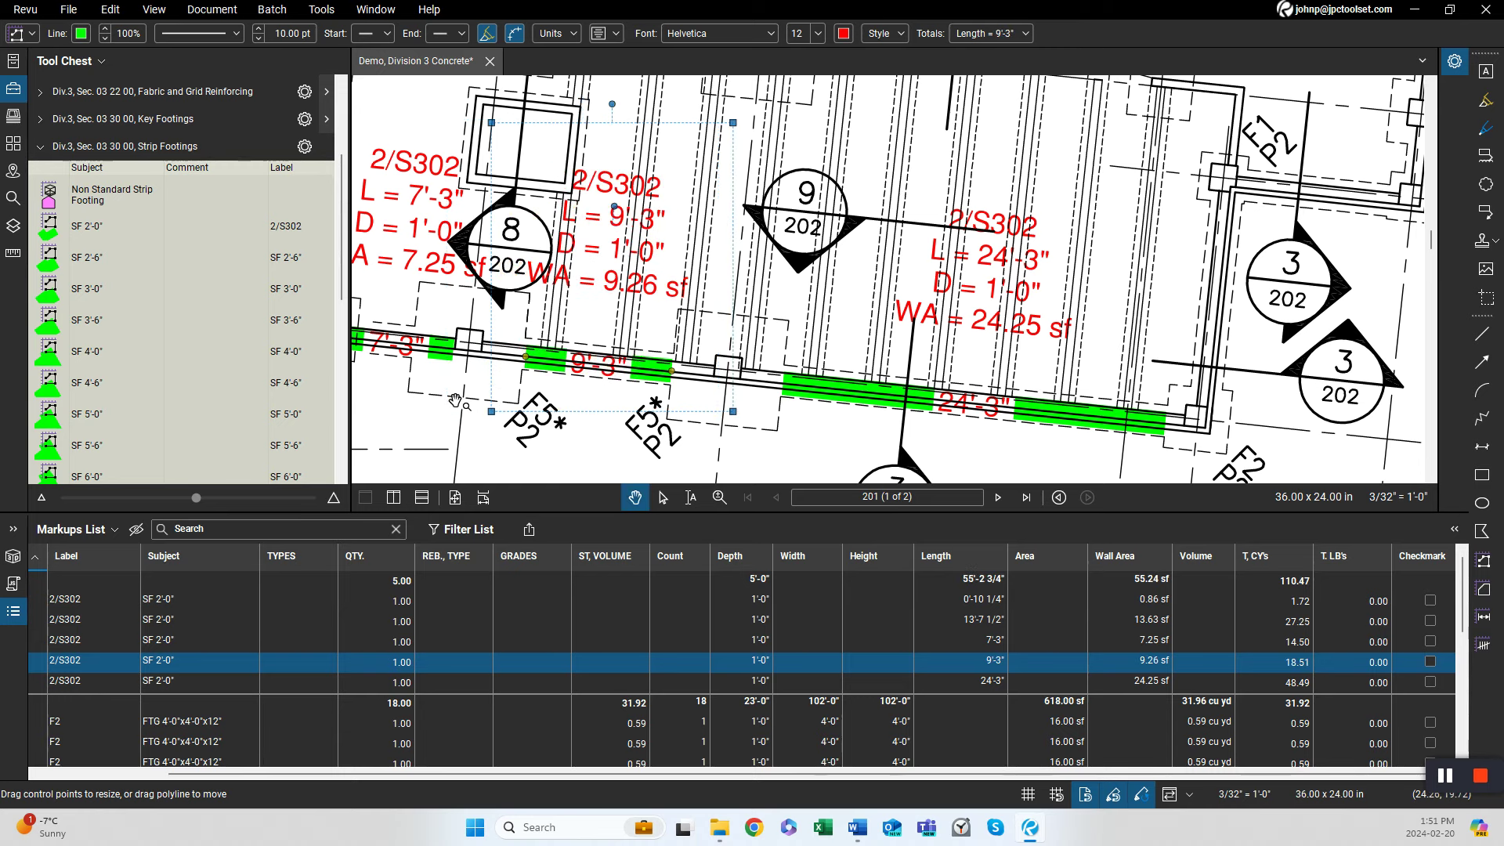
# Shorten the strip footing segment near the section 8 callout to about 4'-8 1/2" by moving its endpoint.
pyautogui.moveTo(455, 400); pyautogui.dragTo(569, 403)
pyautogui.click(568, 362)
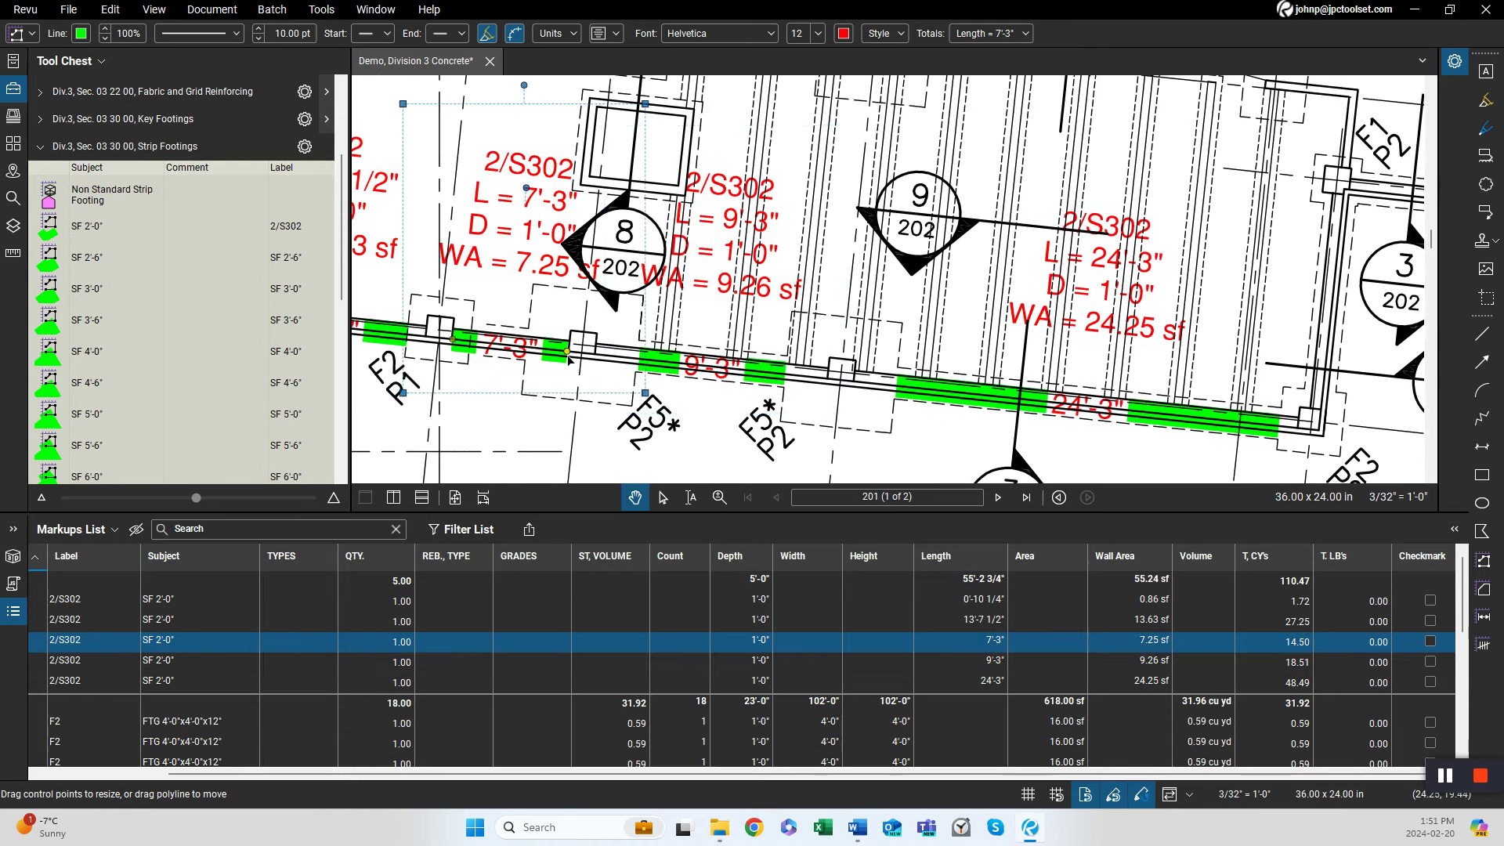
pyautogui.moveTo(529, 356); pyautogui.dragTo(528, 353)
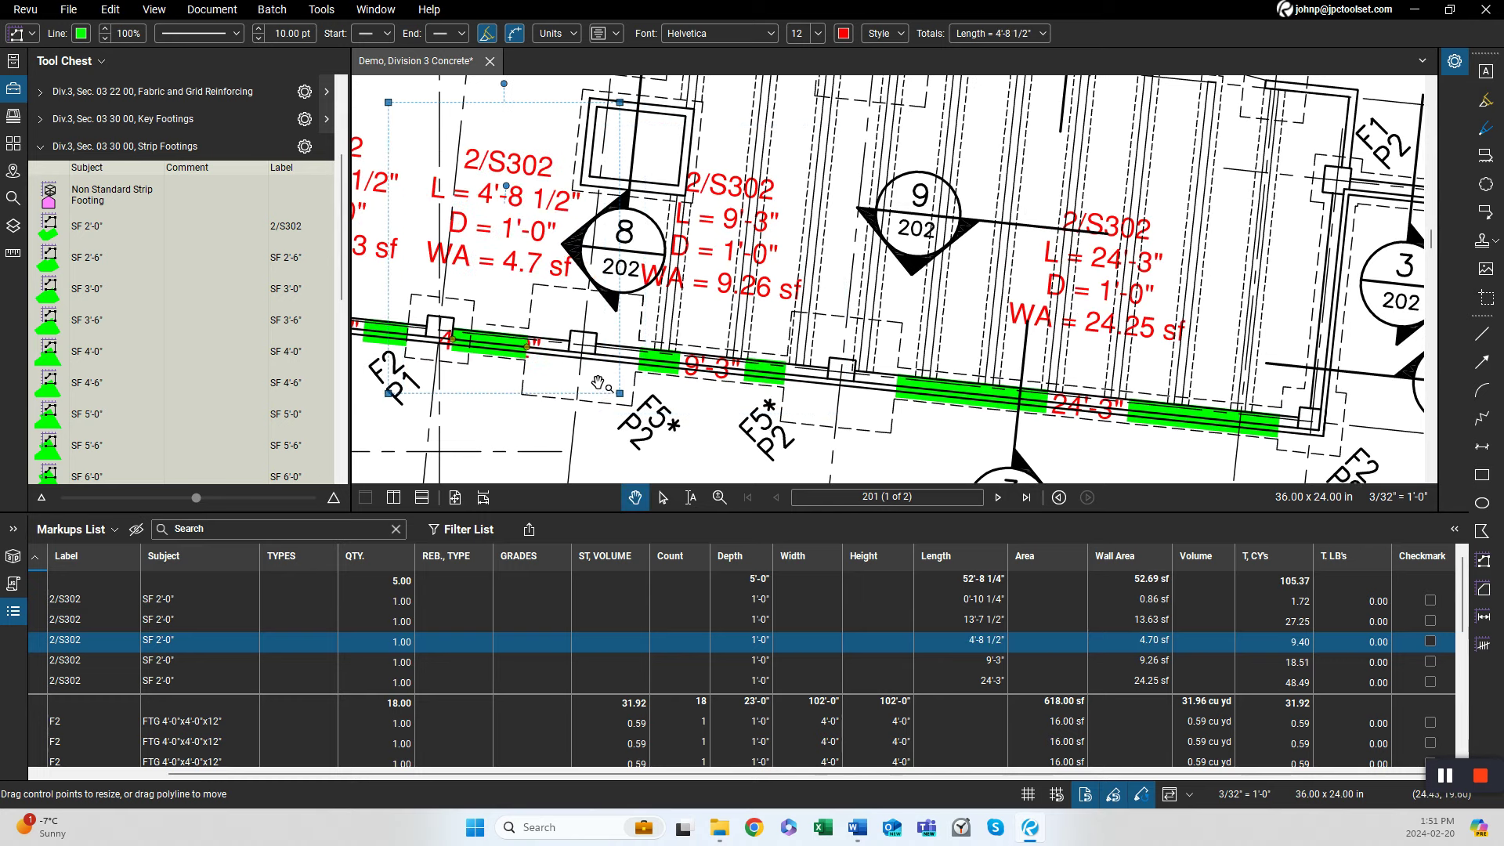
# With the SF 2'-0" tool, trace strip footing segments up the east wall and along the ramp's north side, about 12'-10 1/2" and 8'-9".
pyautogui.scroll(-3, 600, 381)
pyautogui.moveTo(907, 406); pyautogui.dragTo(743, 441)
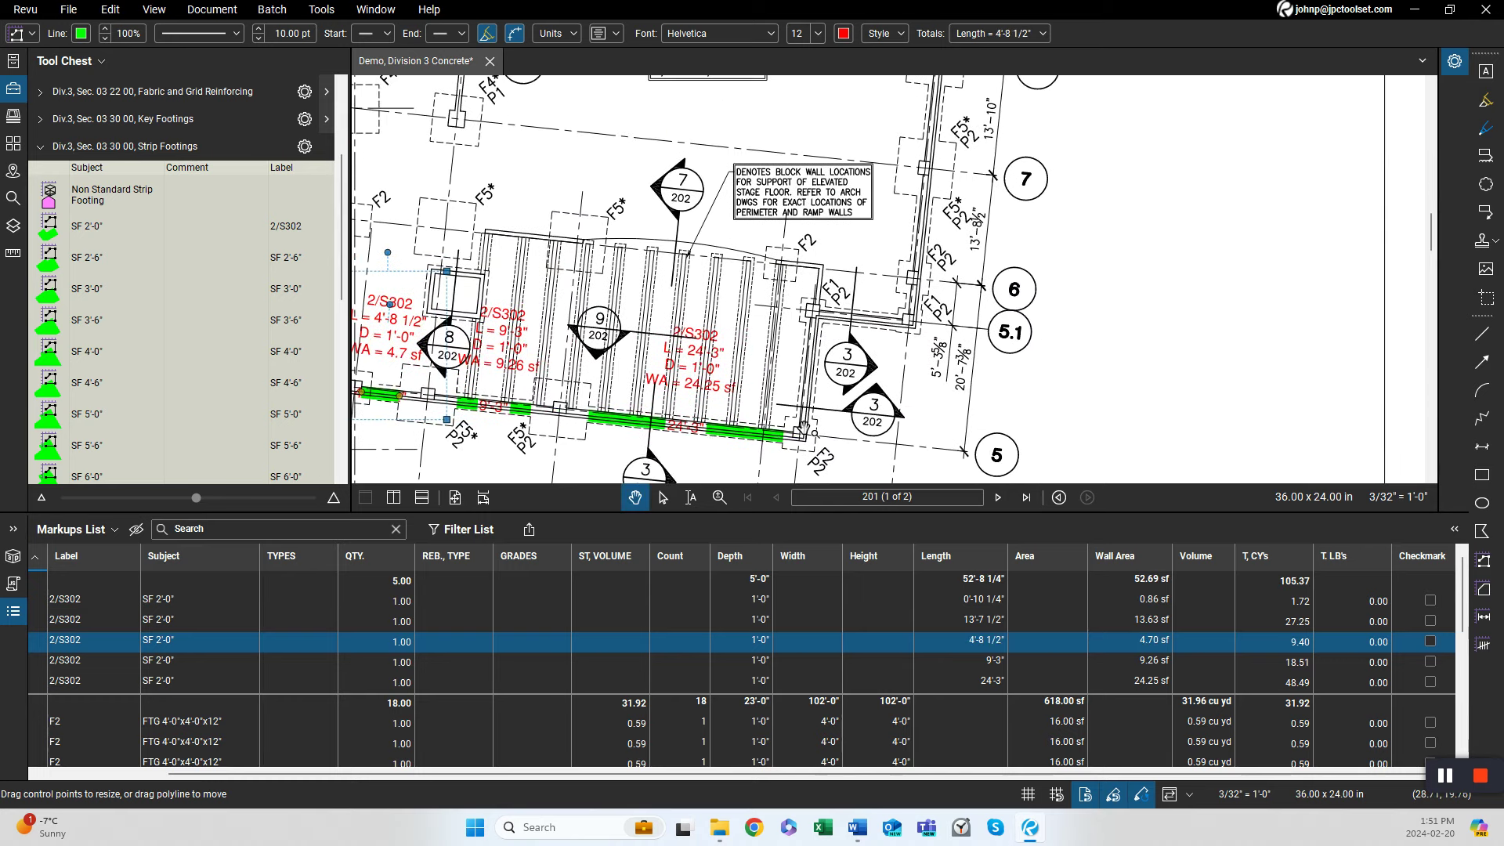
pyautogui.click(86, 226)
pyautogui.scroll(5, 781, 439)
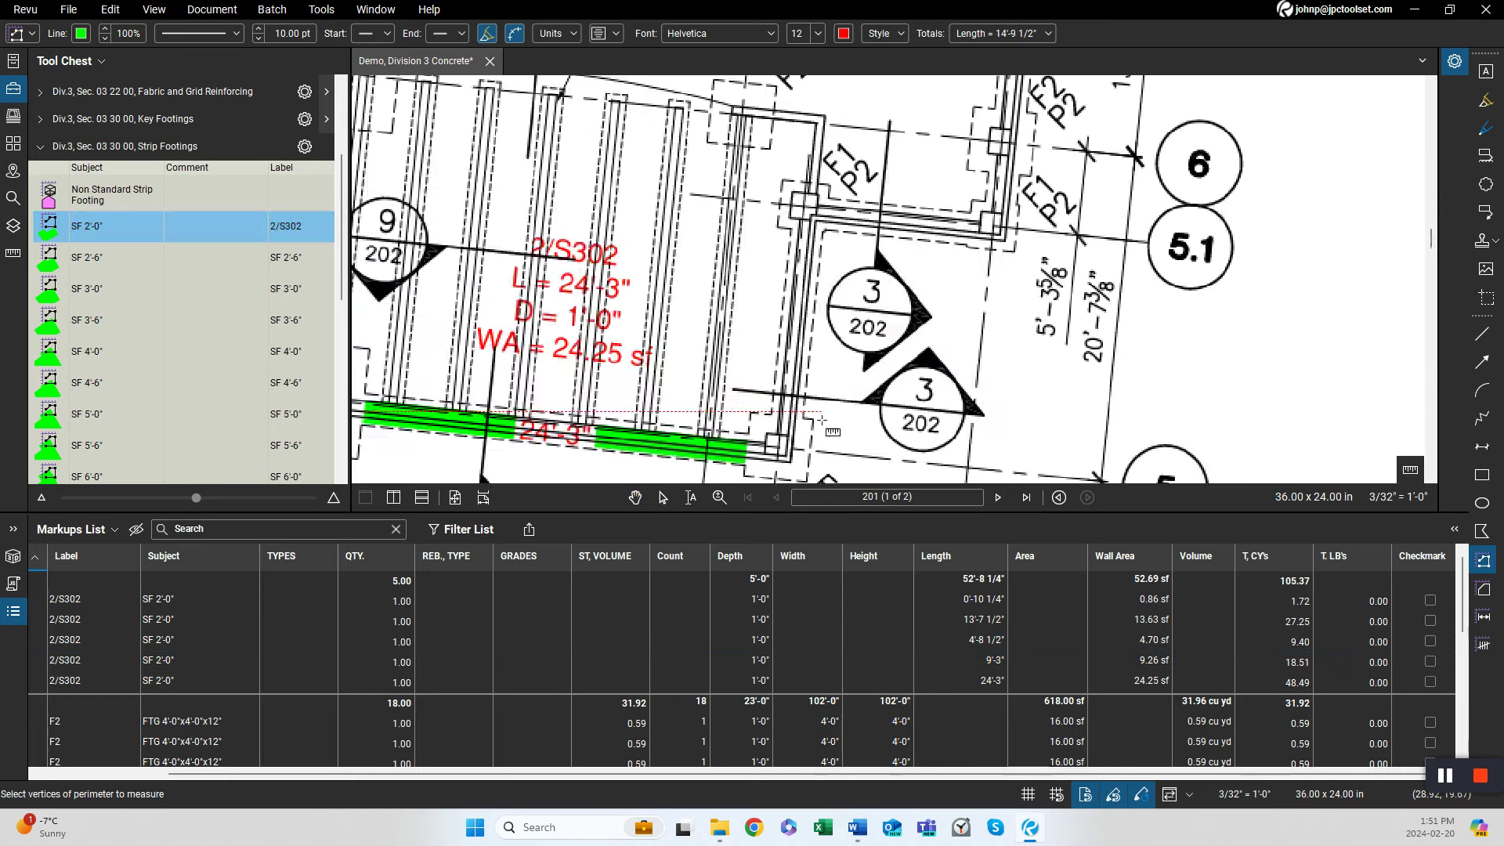
pyautogui.click(760, 439)
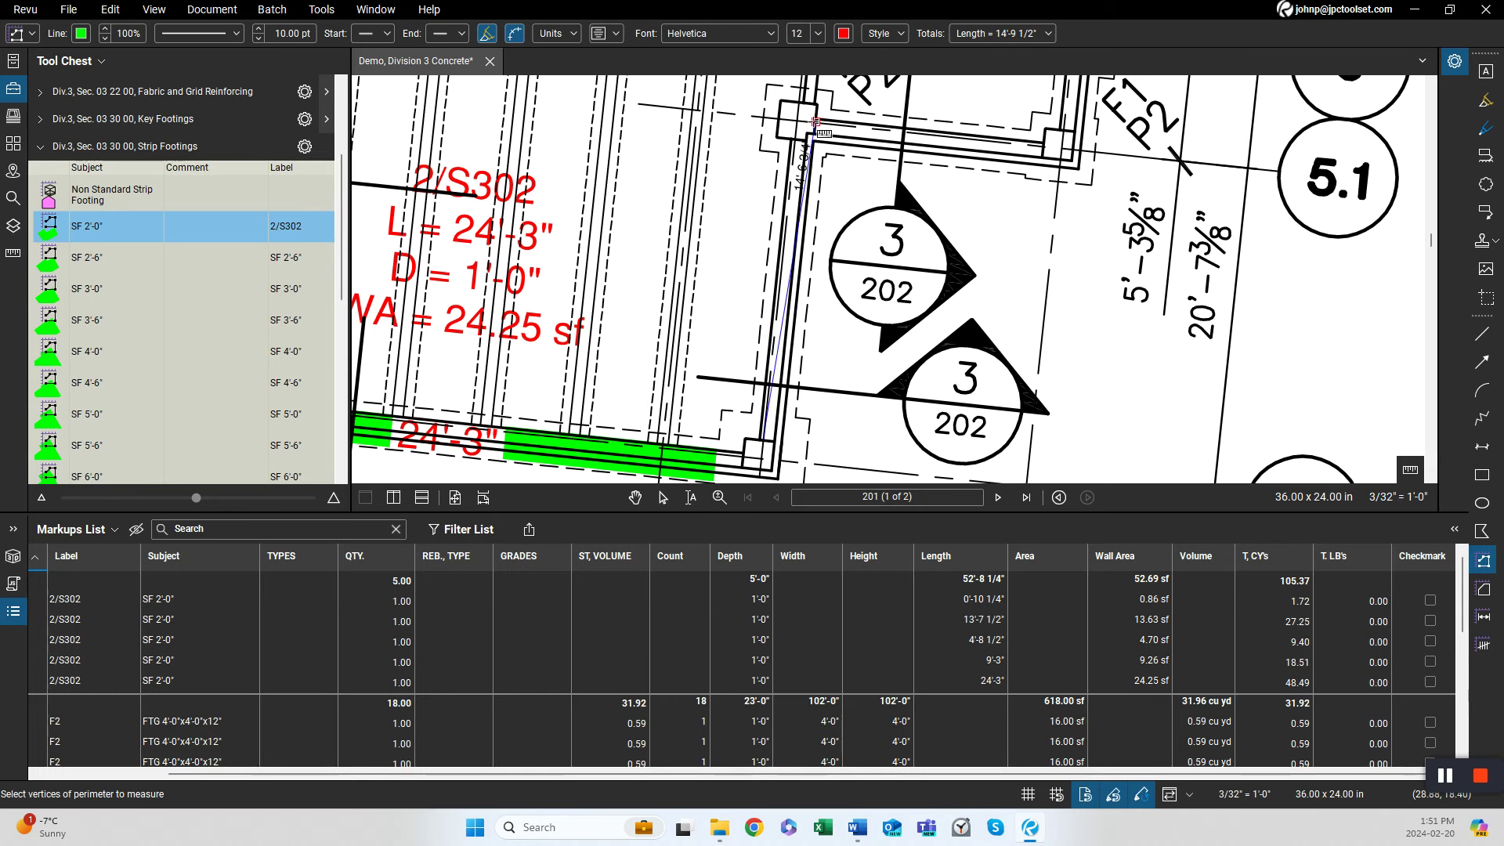
pyautogui.doubleClick(795, 158)
pyautogui.click(830, 155)
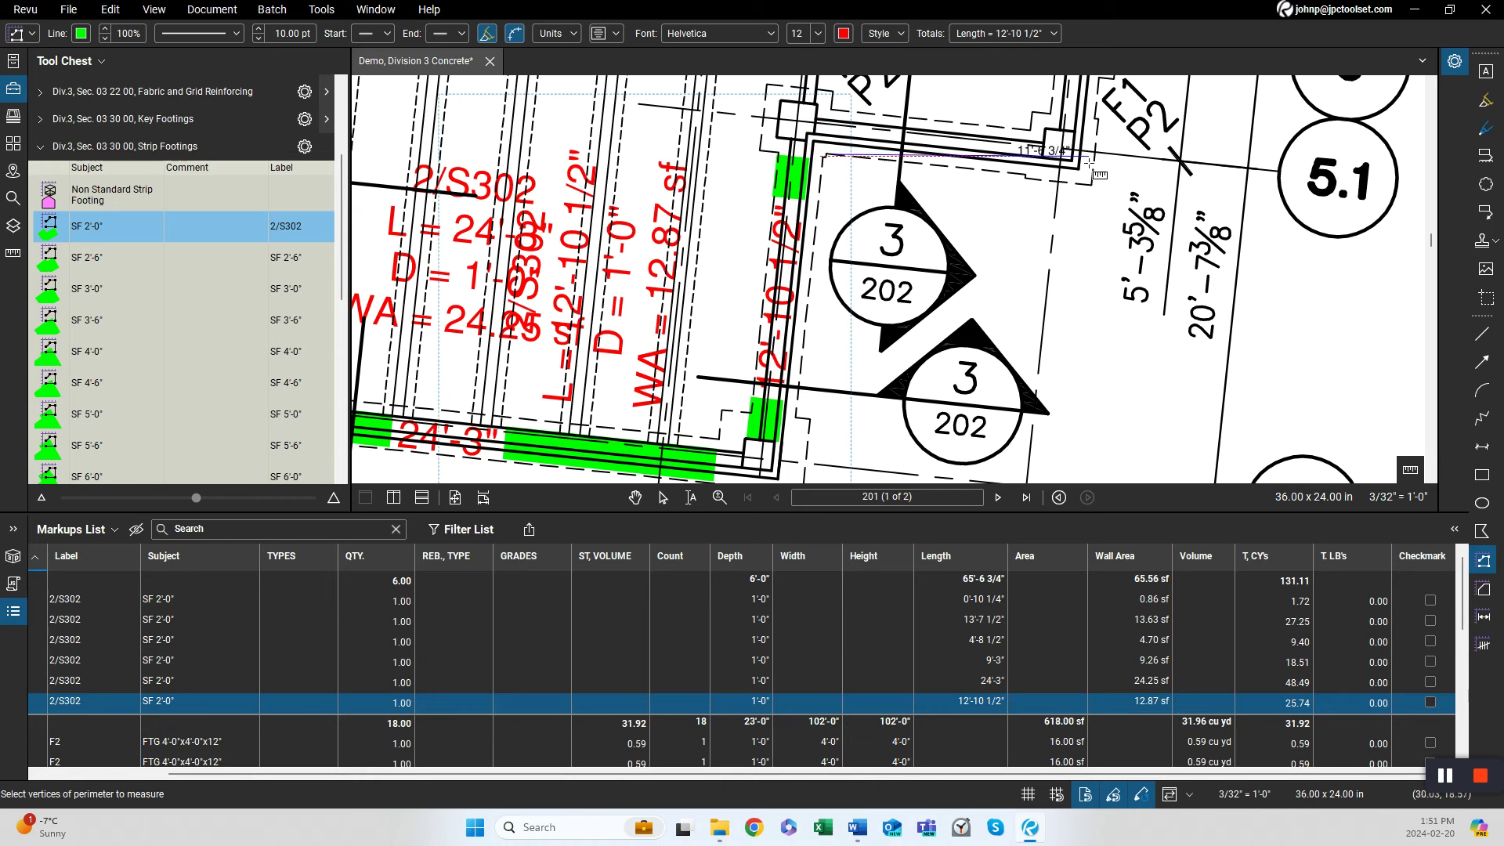
pyautogui.doubleClick(1025, 174)
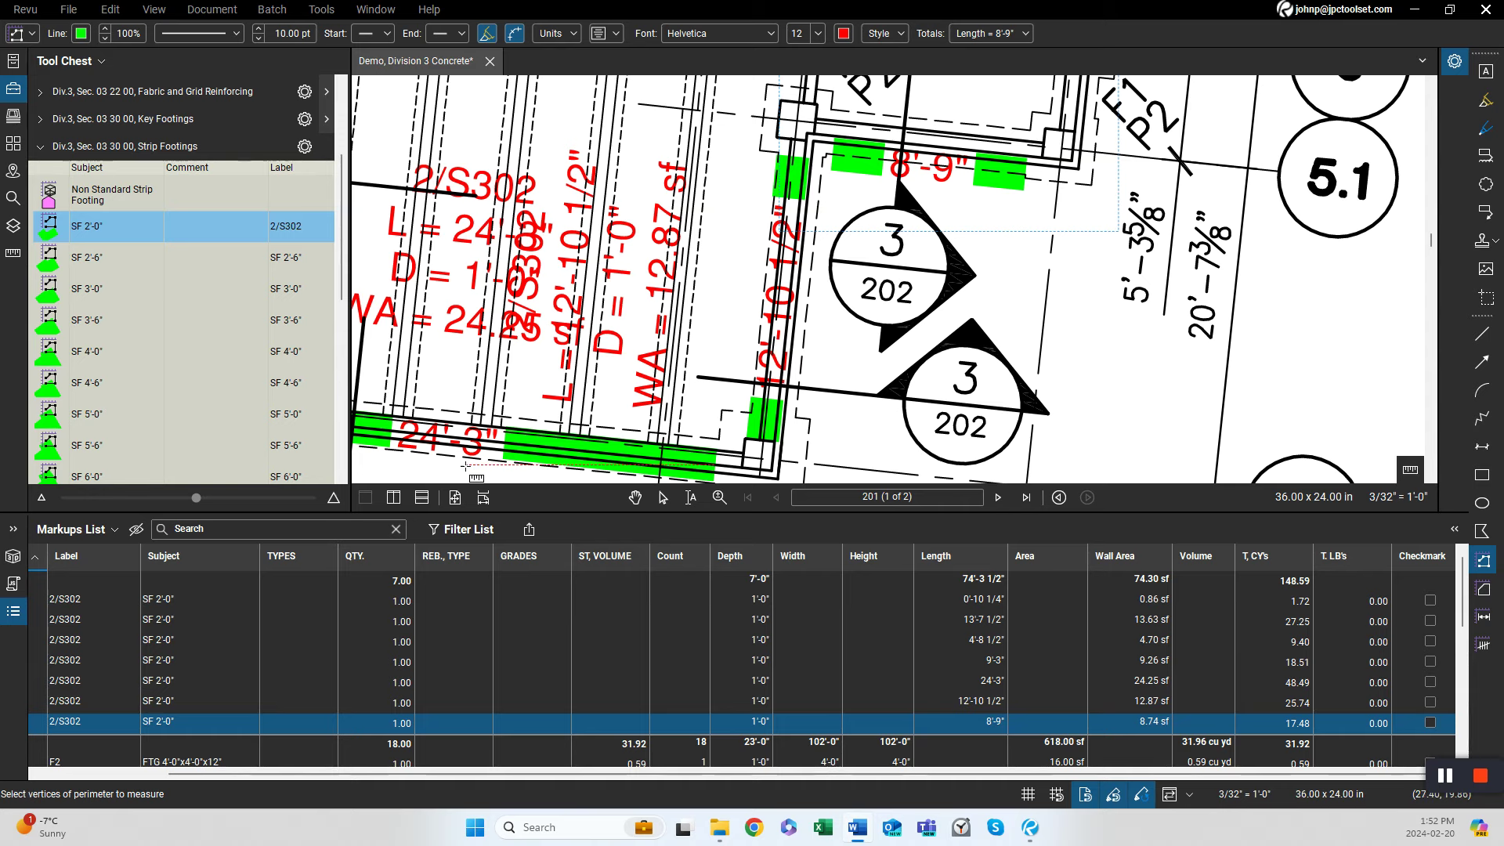
# Examine the Section 3 wall footing detail on page 202, then return to the foundation plan on page 201.
pyautogui.scroll(-3, 862, 365)
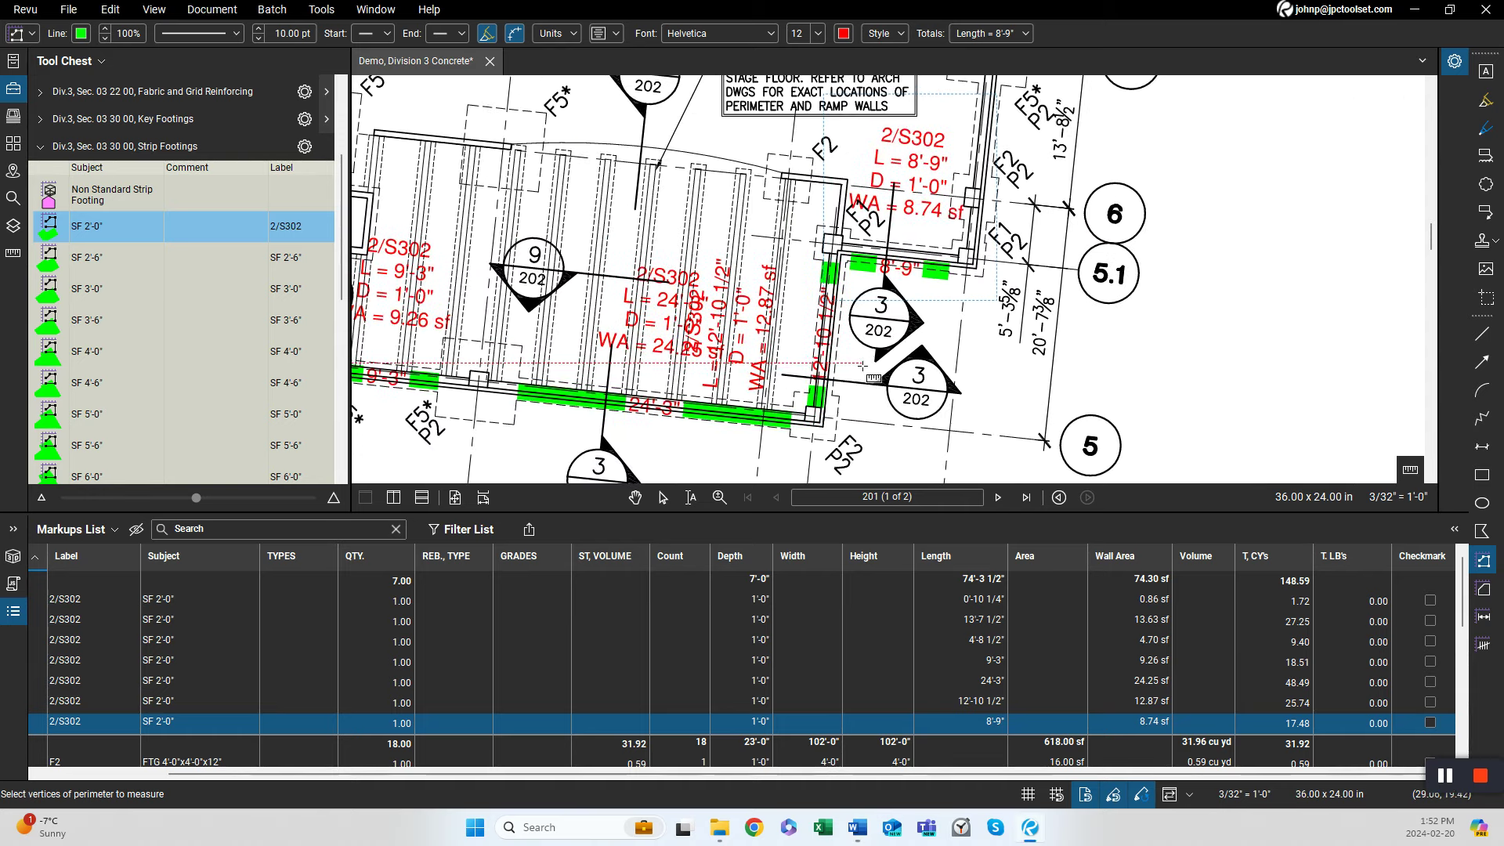
pyautogui.moveTo(793, 375); pyautogui.dragTo(778, 289)
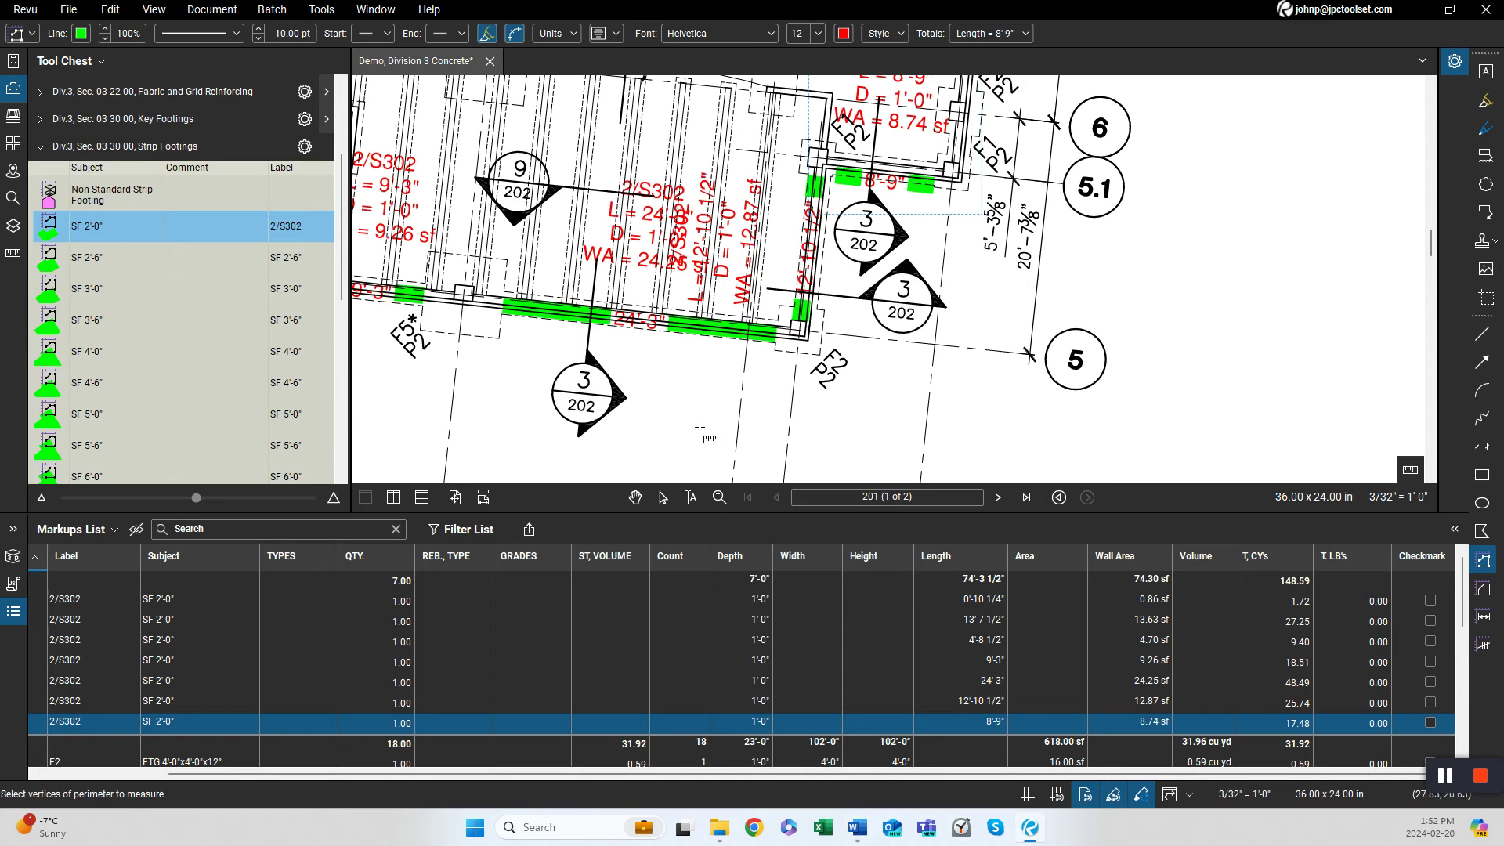
pyautogui.hotkey('ctrl', 'Right')
pyautogui.scroll(-3, 699, 427)
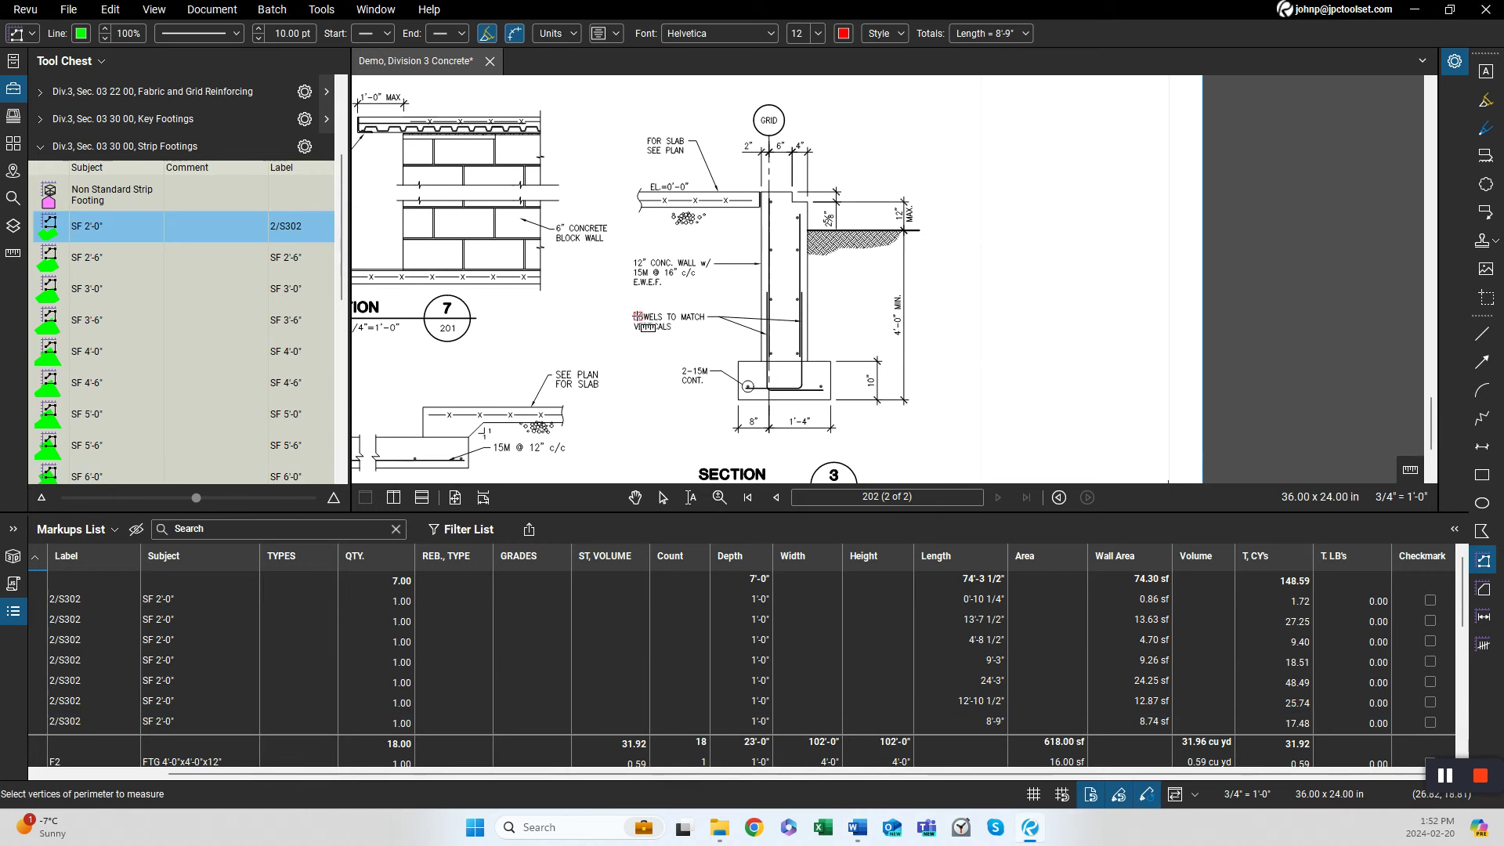
pyautogui.moveTo(607, 331); pyautogui.dragTo(636, 329)
pyautogui.scroll(-3, 606, 336)
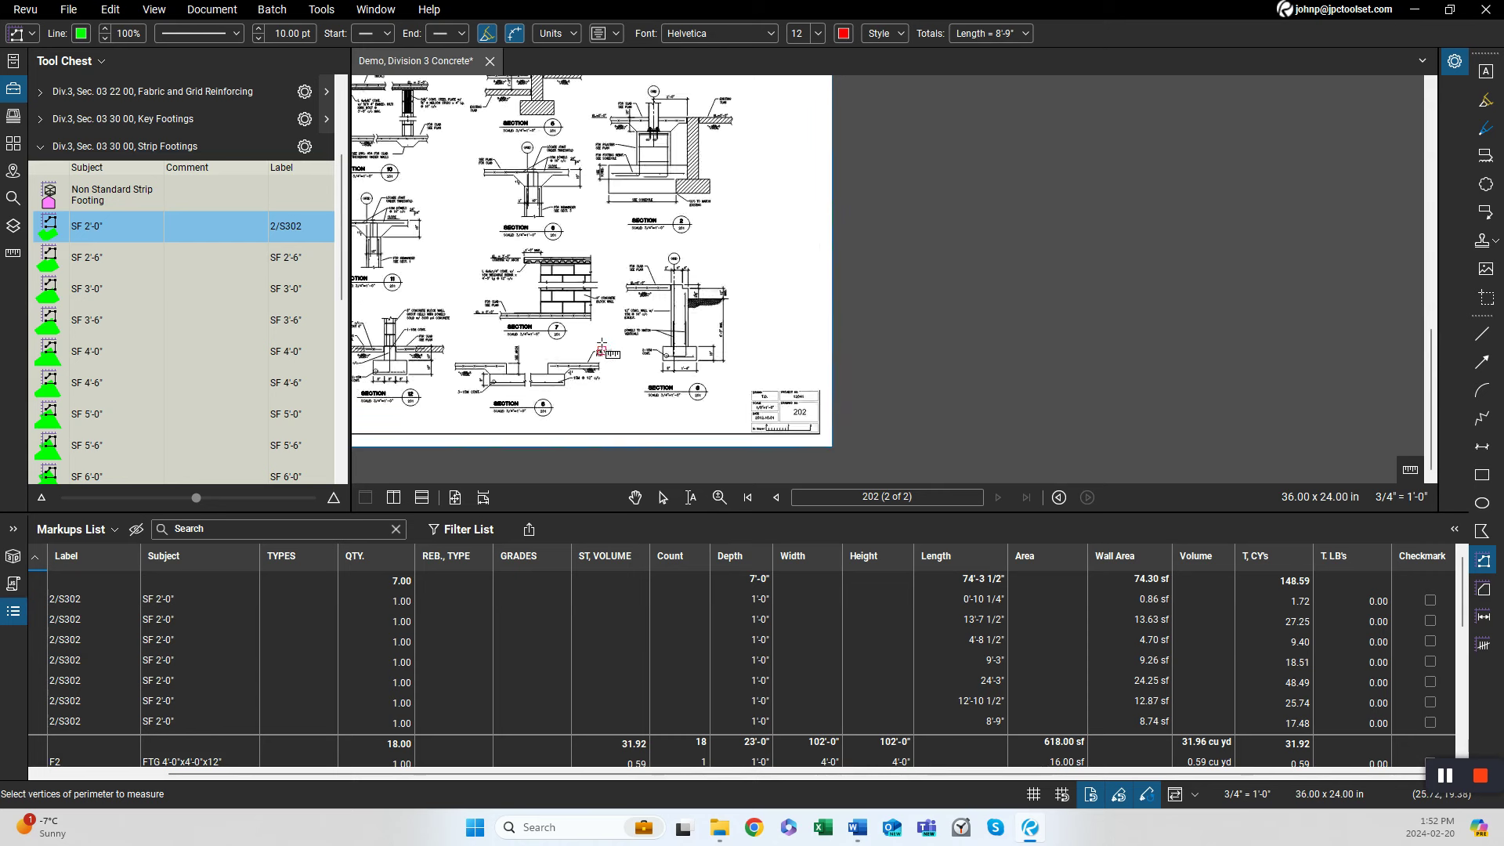
pyautogui.hotkey('ctrl', 'Left')
# With the FND 1'-0" foundation wall tool, trace the foundation wall around the building perimeter, about 350'-8 1/2" long.
pyautogui.click(238, 147)
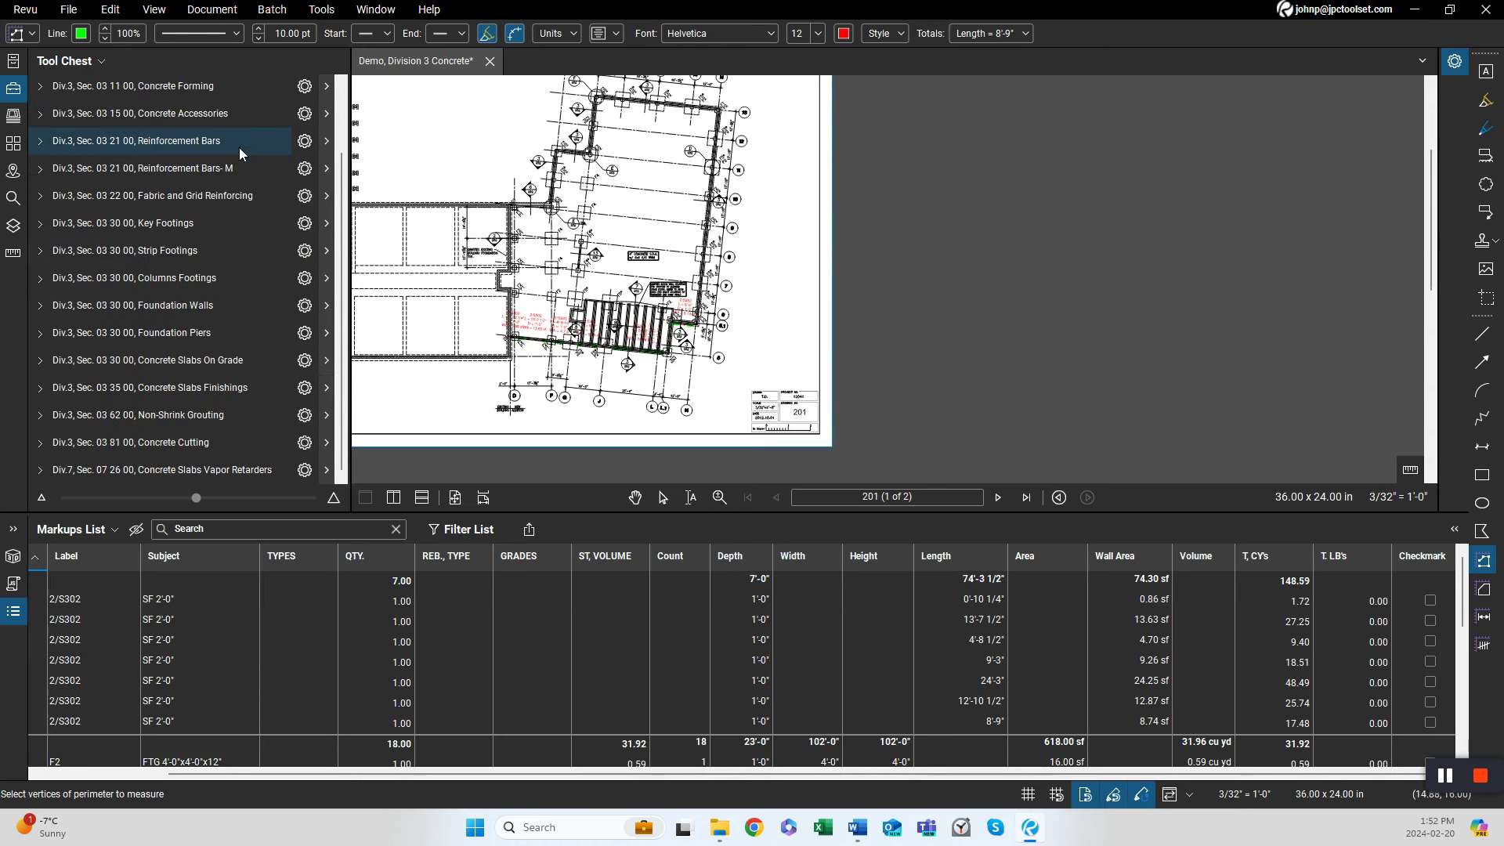
pyautogui.click(209, 305)
pyautogui.scroll(-6, 235, 360)
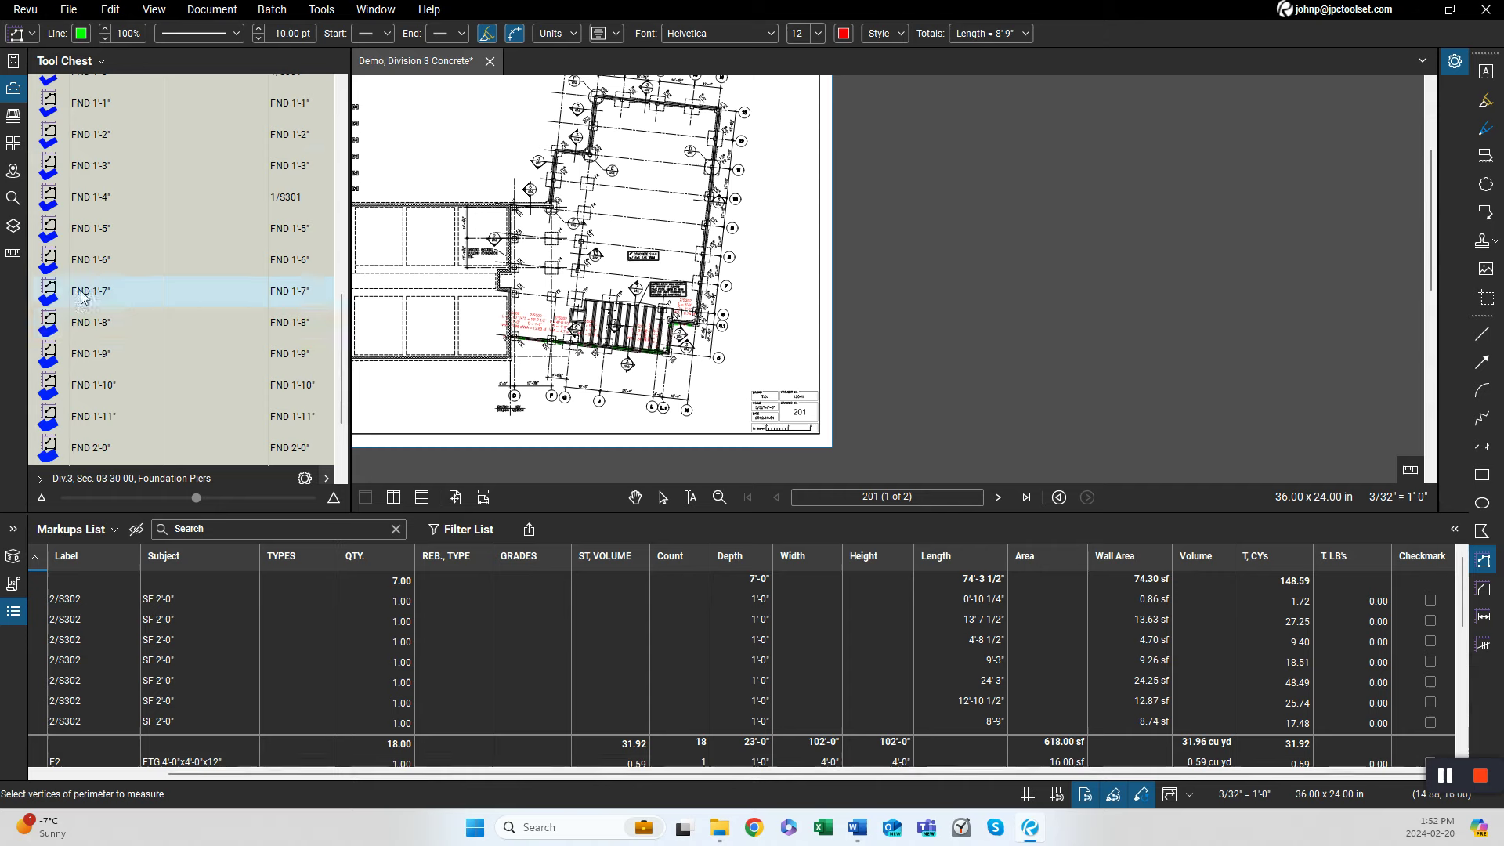
pyautogui.scroll(3, 102, 134)
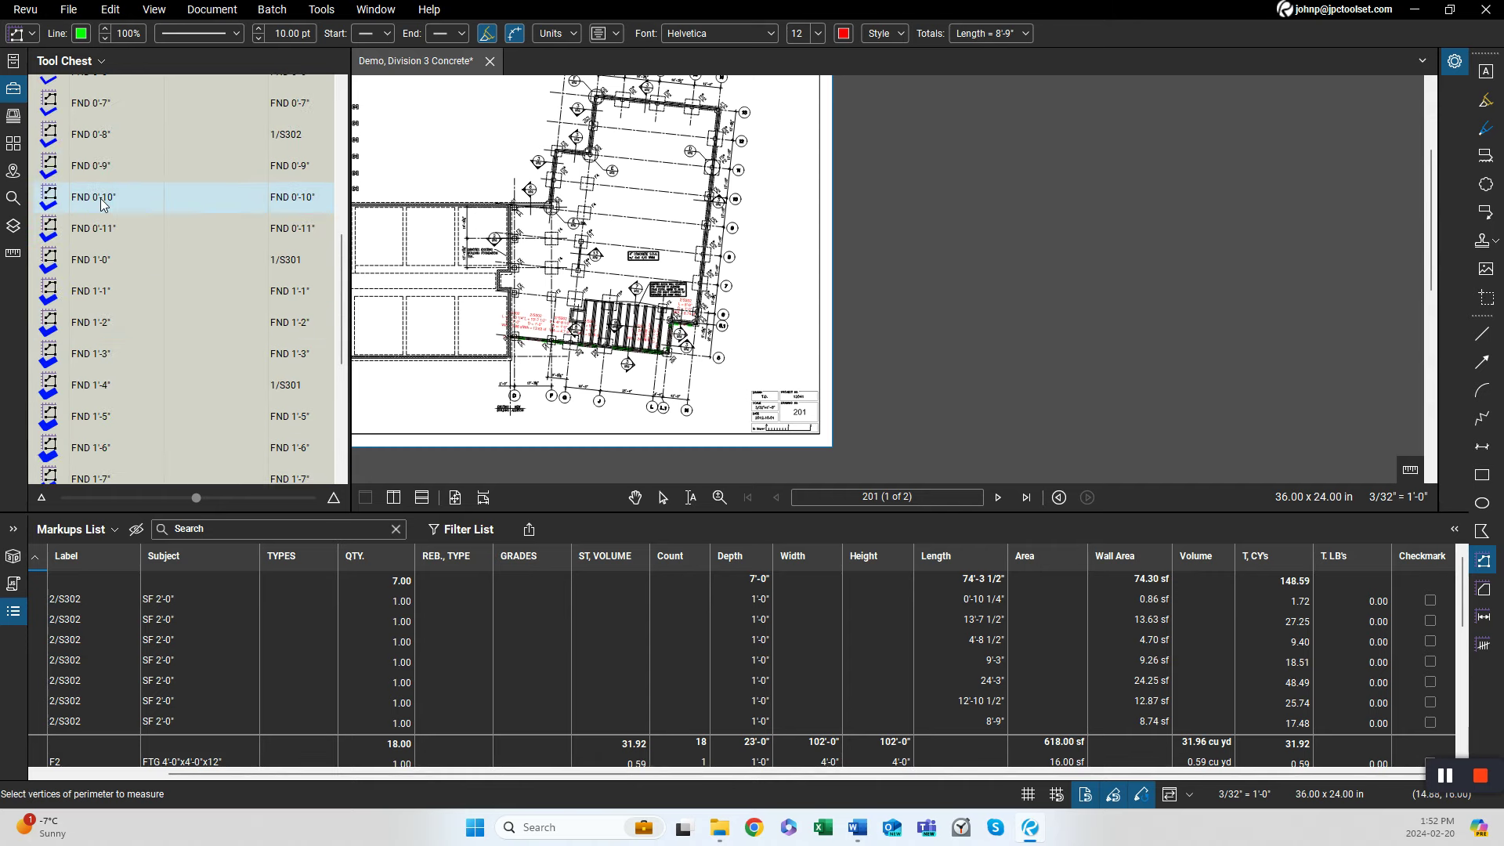
pyautogui.click(100, 268)
pyautogui.scroll(5, 595, 352)
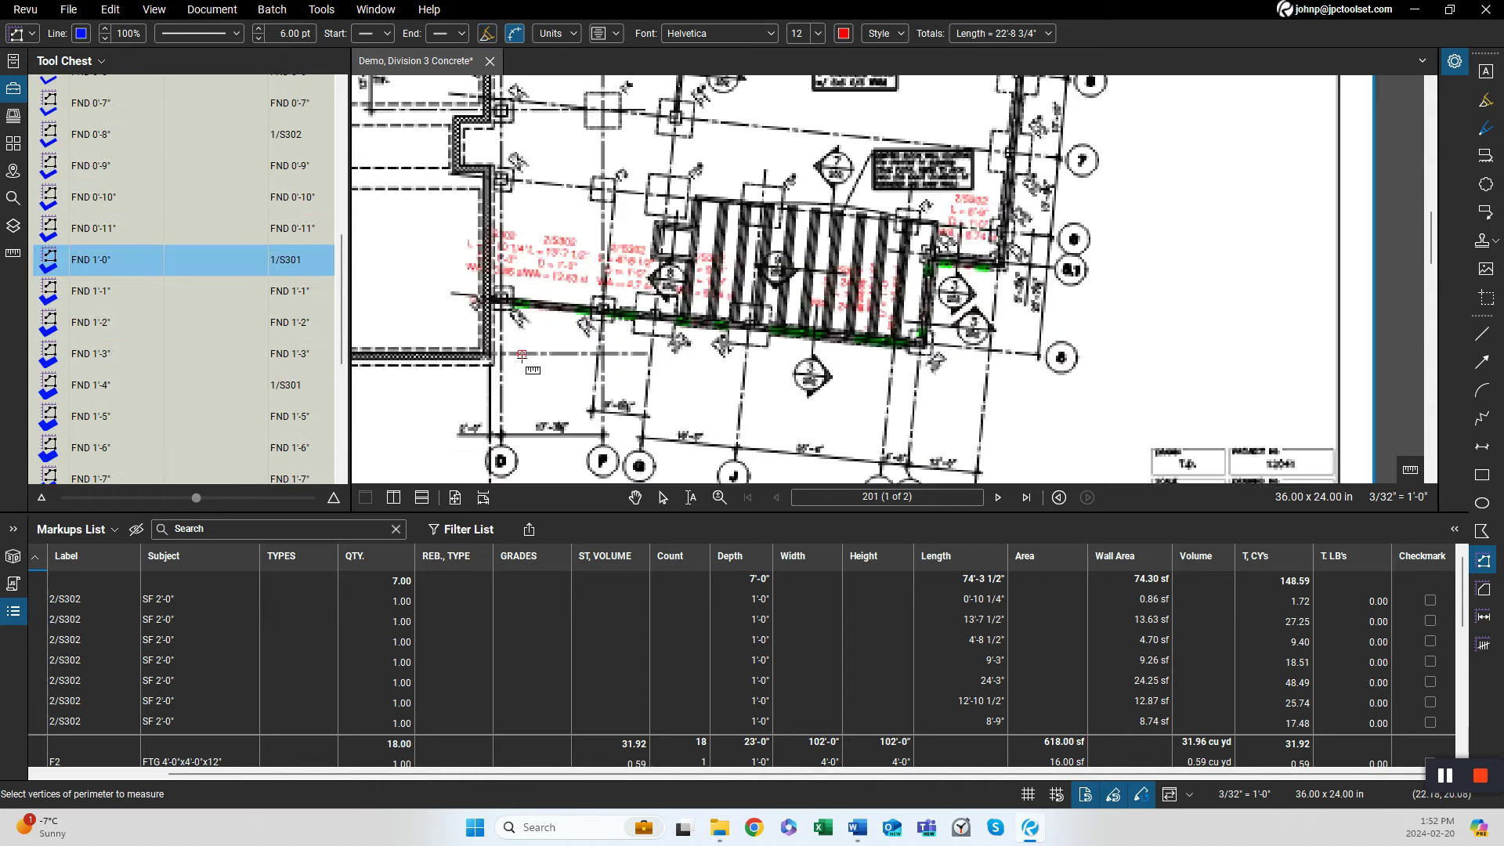
pyautogui.moveTo(539, 360); pyautogui.dragTo(672, 465)
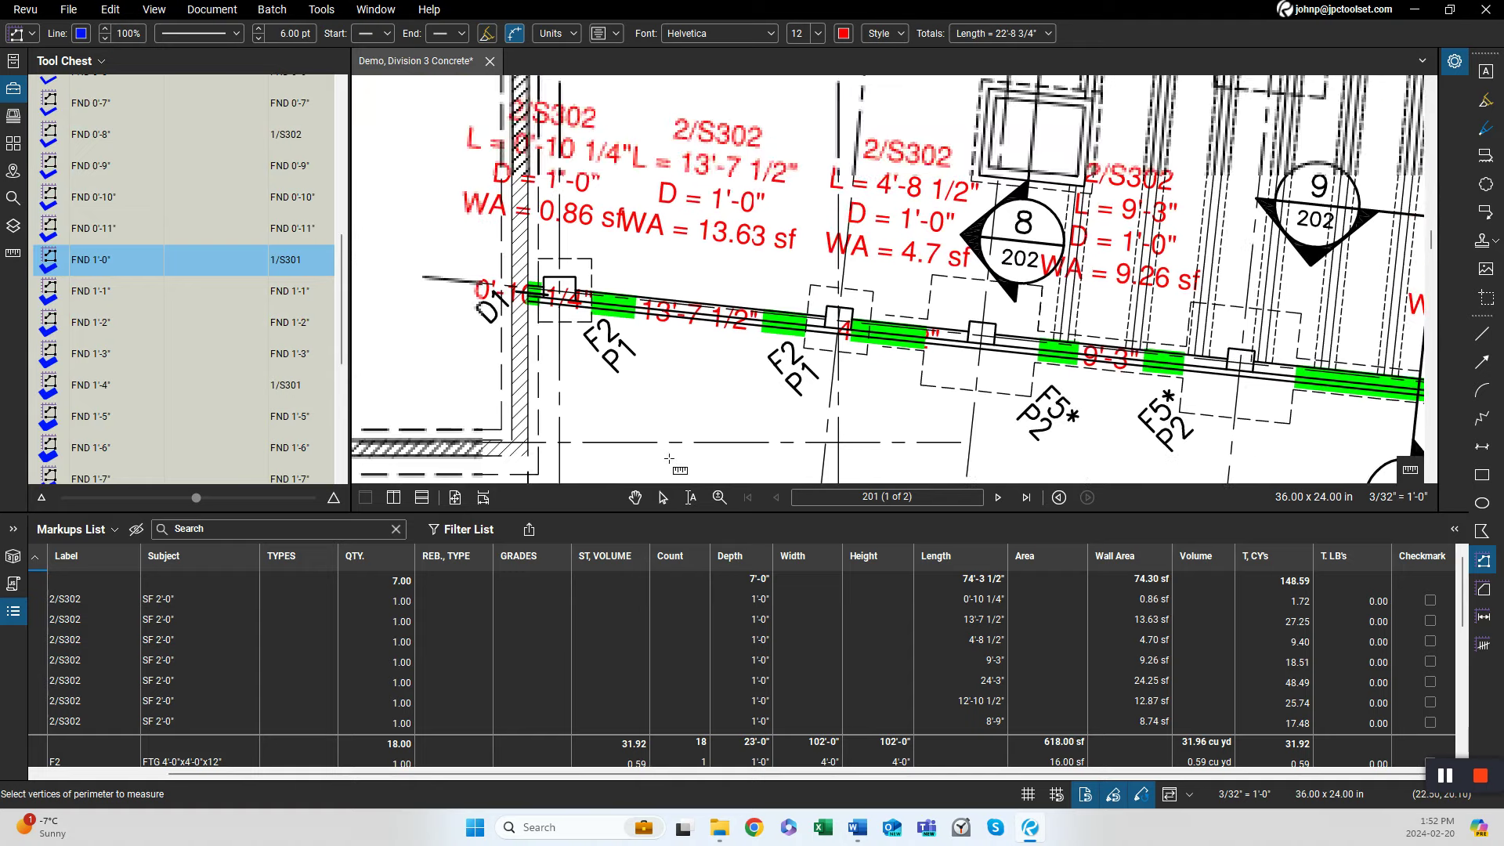
pyautogui.click(531, 297)
pyautogui.scroll(-5, 537, 305)
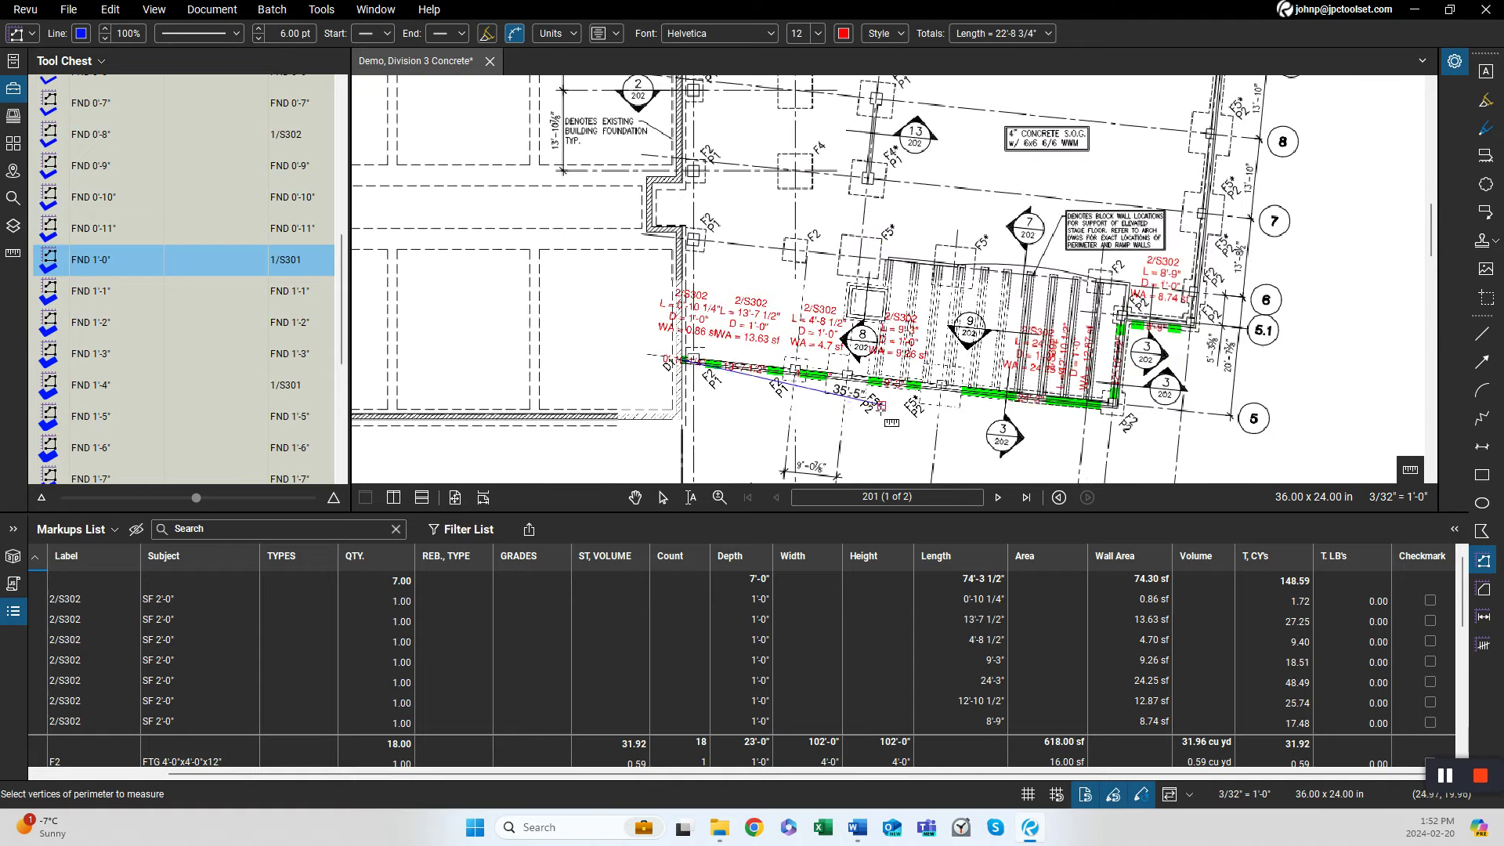
pyautogui.scroll(3, 591, 370)
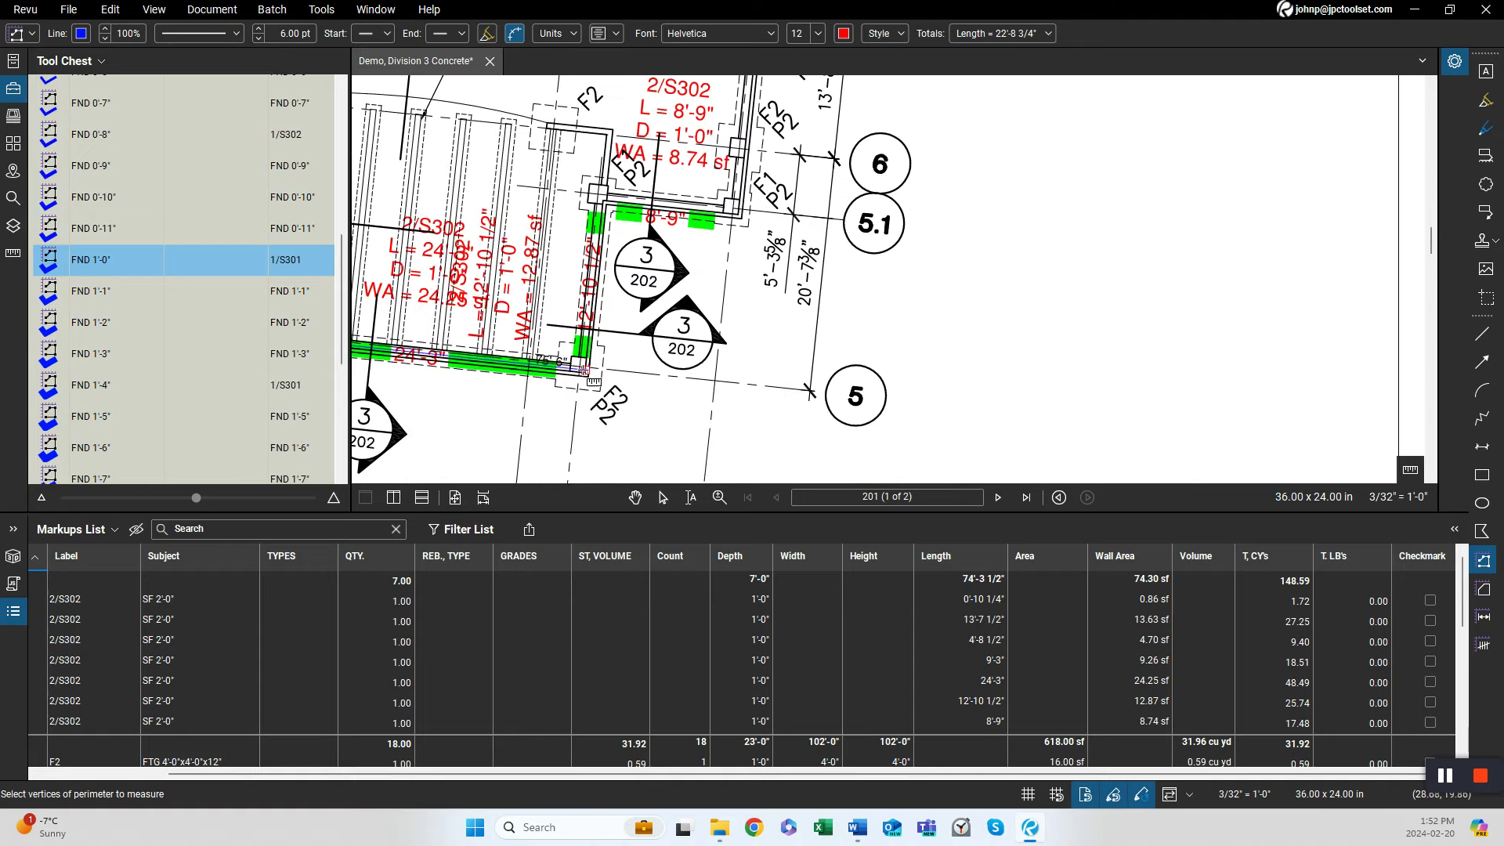
pyautogui.click(581, 369)
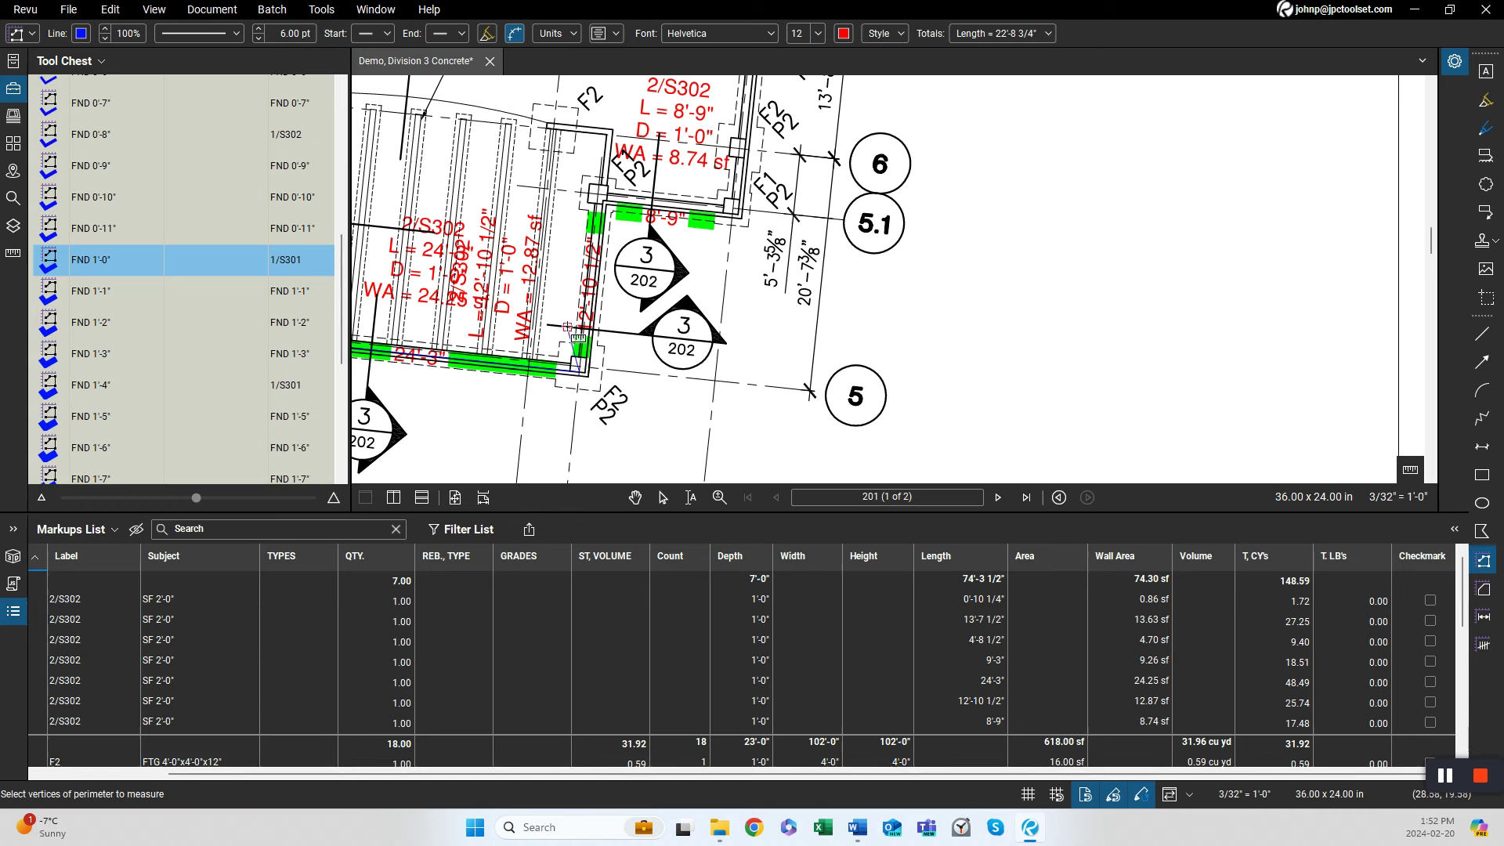
pyautogui.click(596, 195)
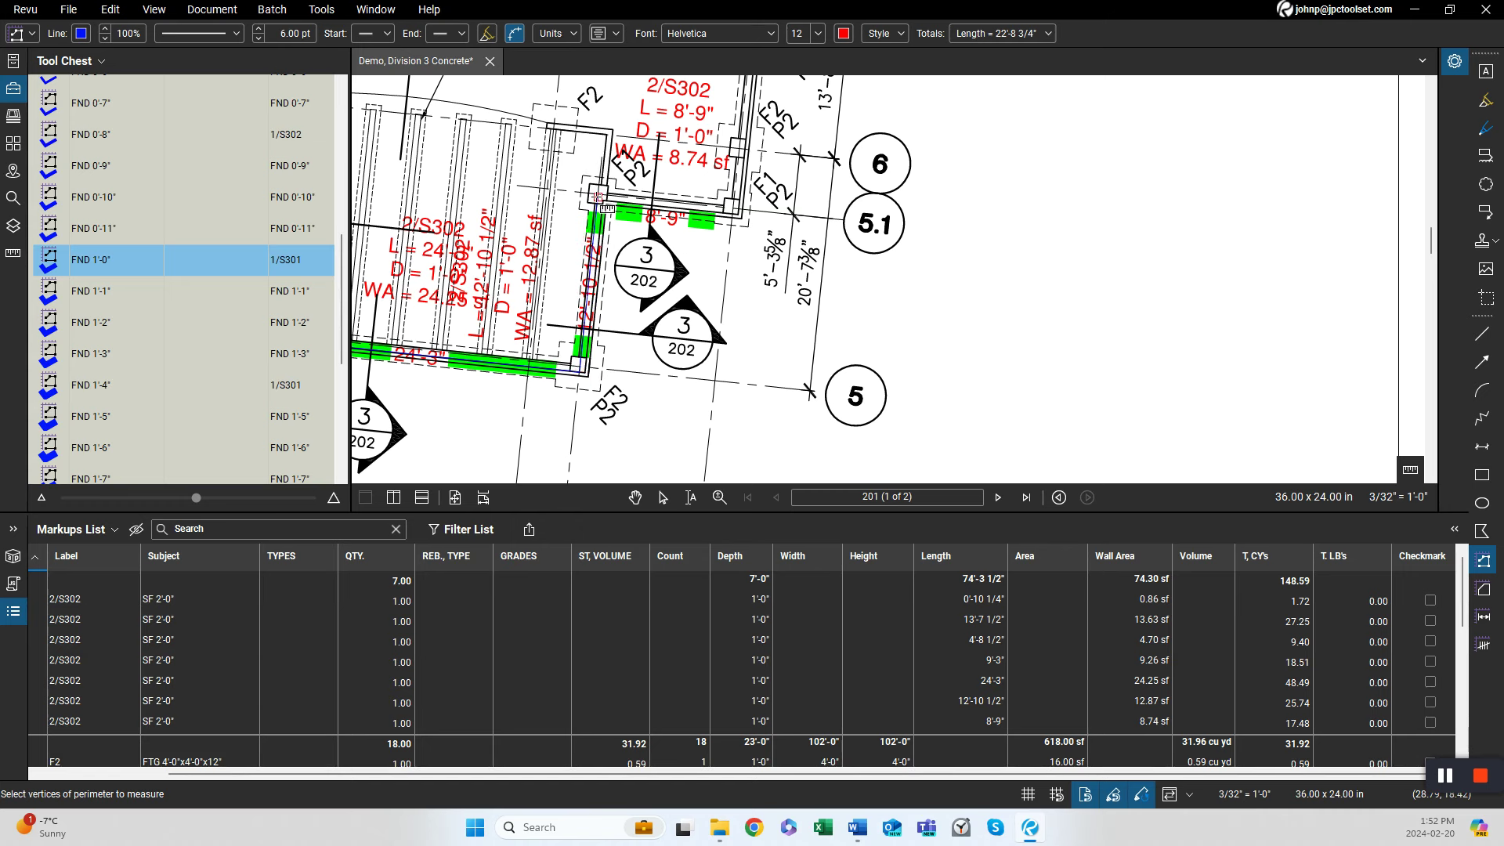
pyautogui.click(731, 212)
pyautogui.scroll(-3, 783, 228)
pyautogui.moveTo(834, 237)
pyautogui.mouseDown()
pyautogui.moveTo(823, 500)
pyautogui.moveTo(822, 455)
pyautogui.mouseUp()
pyautogui.scroll(-2, 783, 274)
pyautogui.scroll(4, 732, 231)
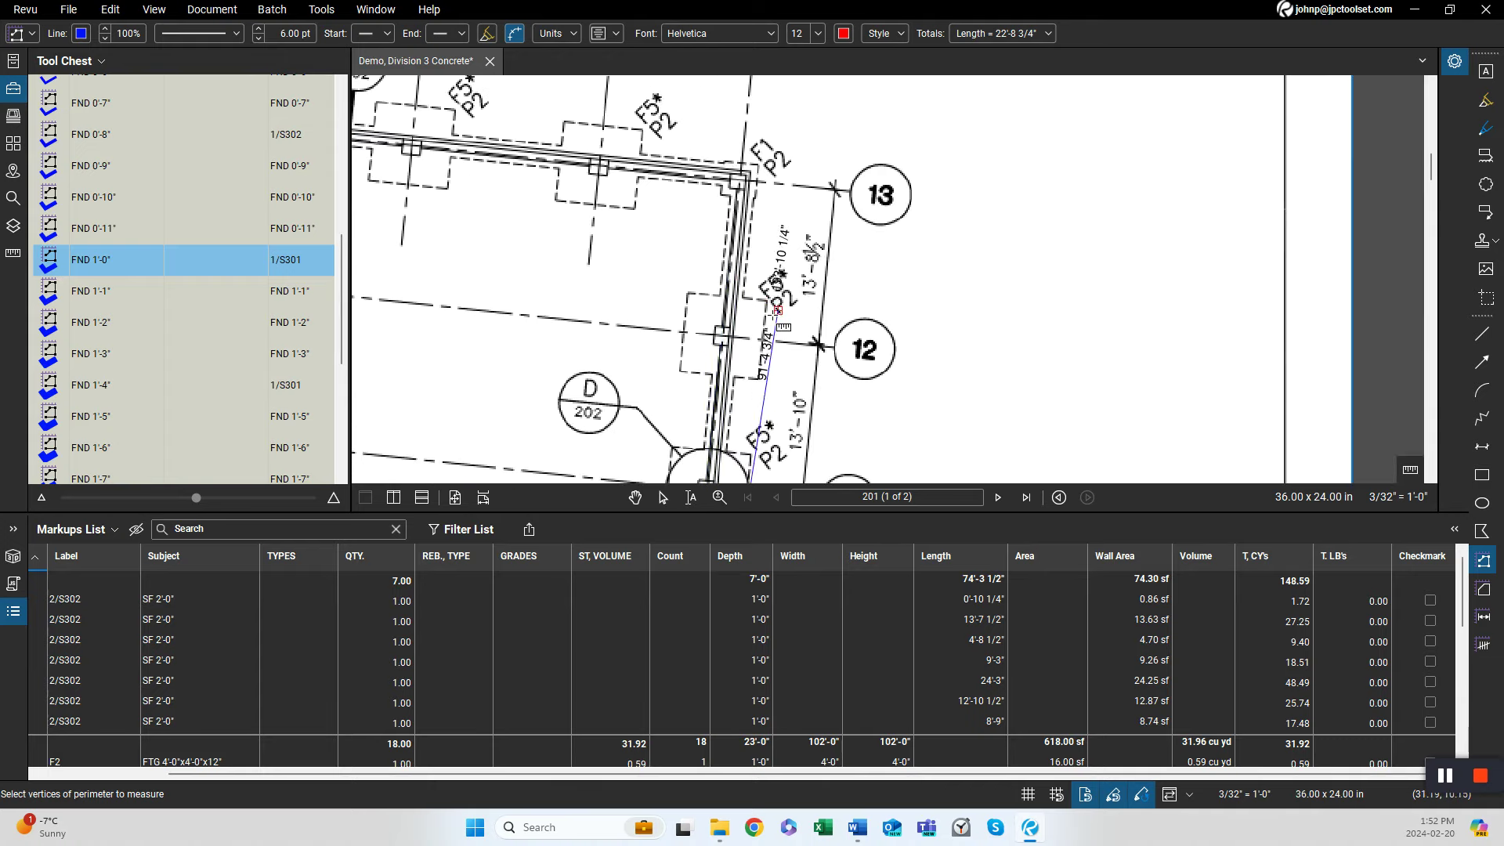
pyautogui.click(736, 183)
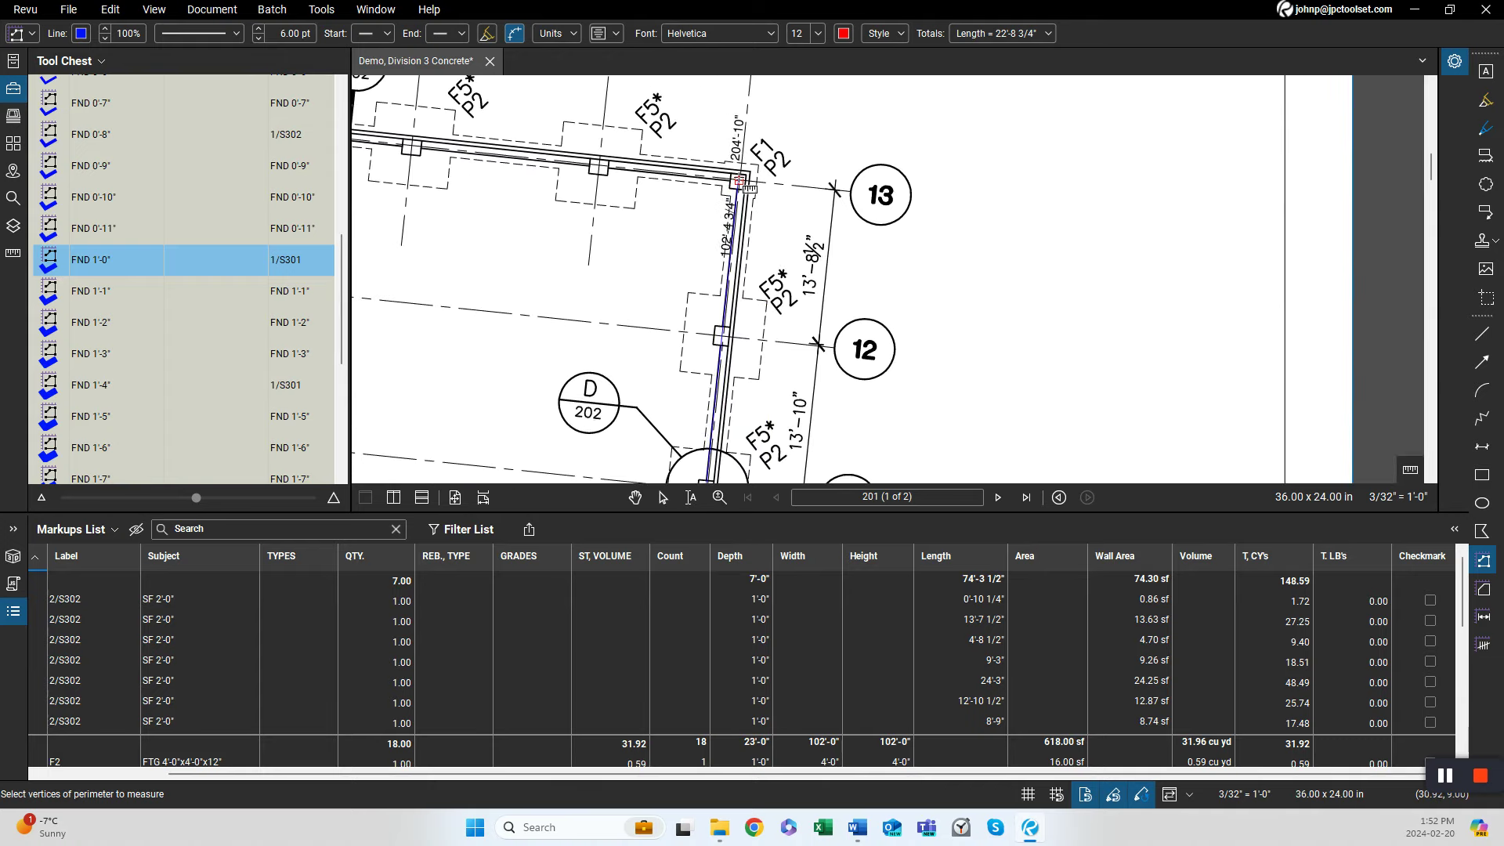
pyautogui.moveTo(529, 278); pyautogui.dragTo(1159, 372)
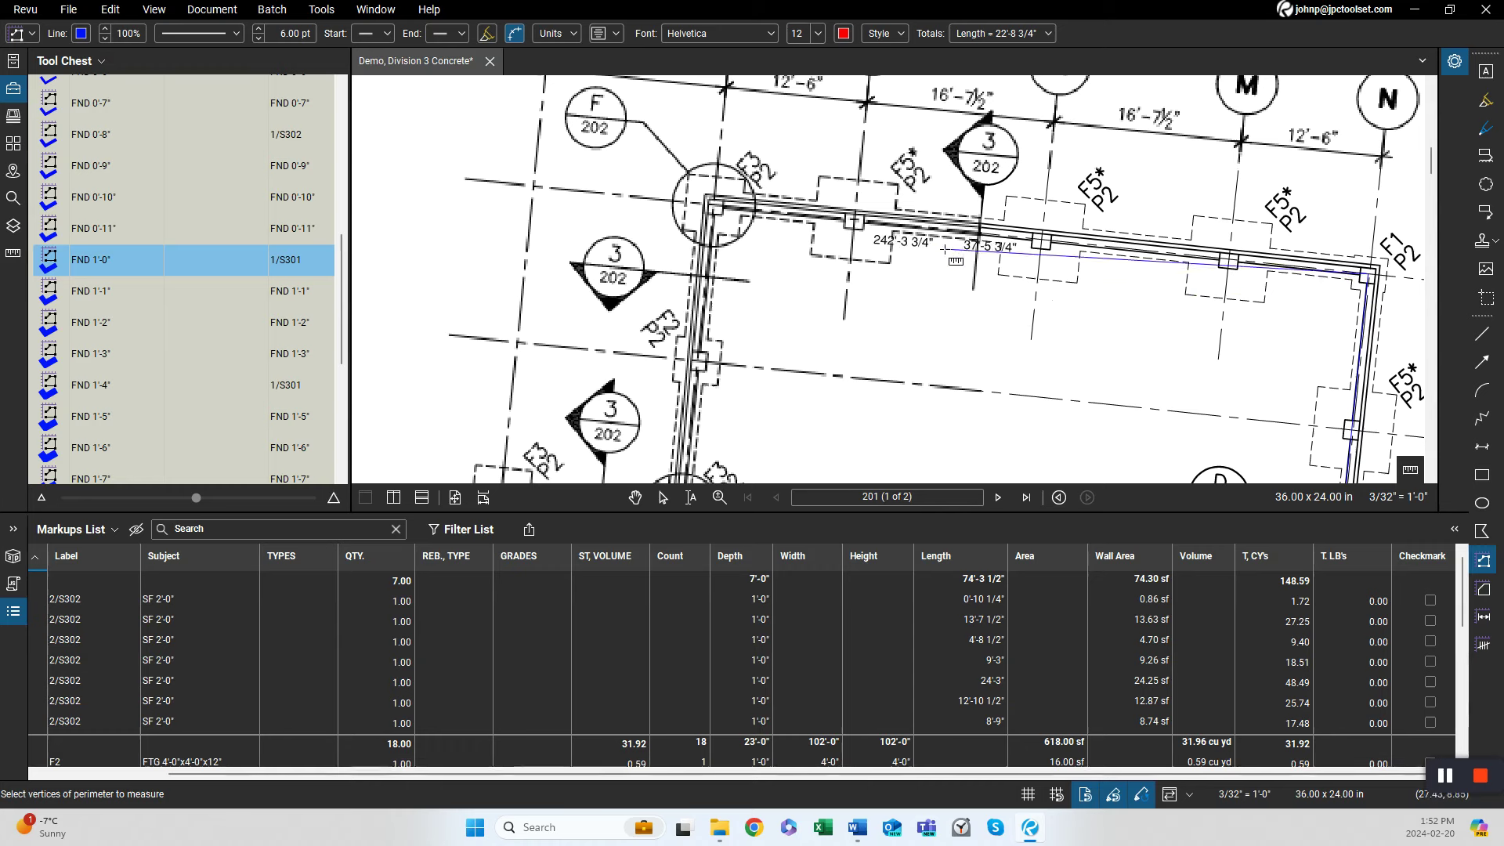
pyautogui.click(719, 206)
pyautogui.scroll(-1, 850, 337)
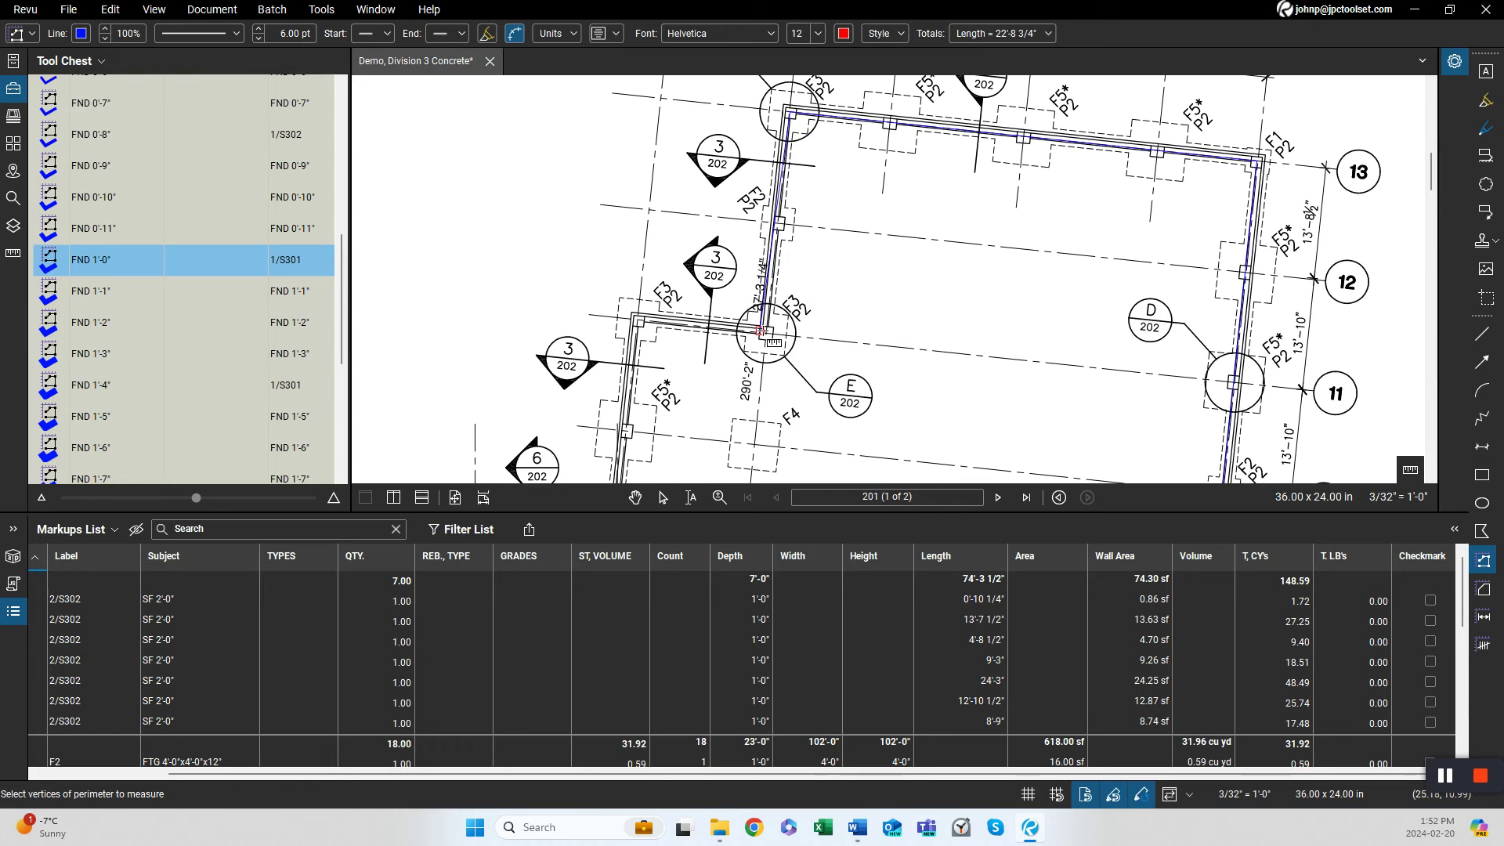
pyautogui.click(759, 331)
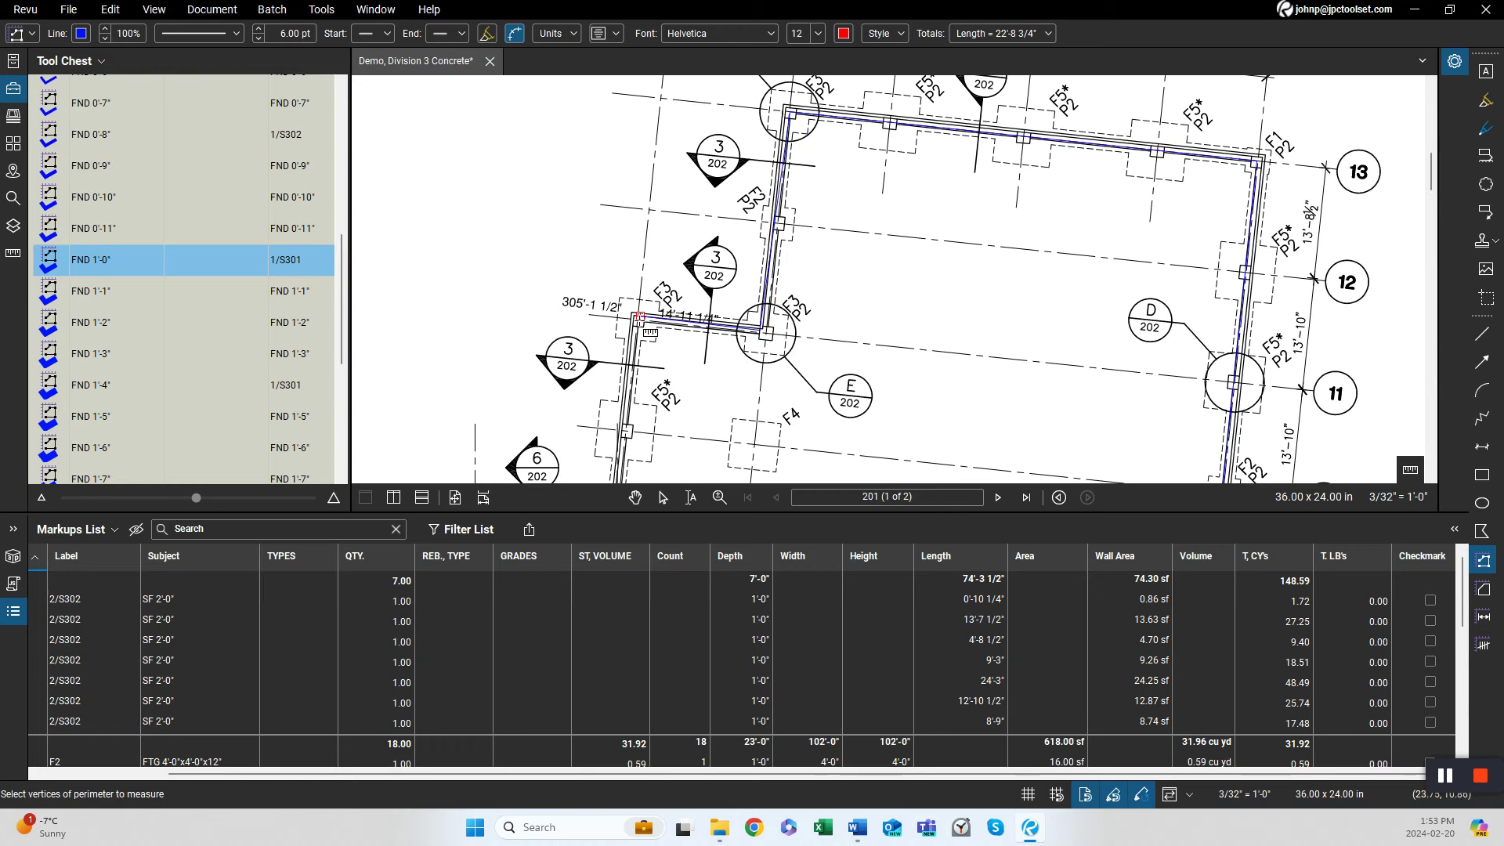
pyautogui.click(639, 318)
pyautogui.scroll(3, 635, 391)
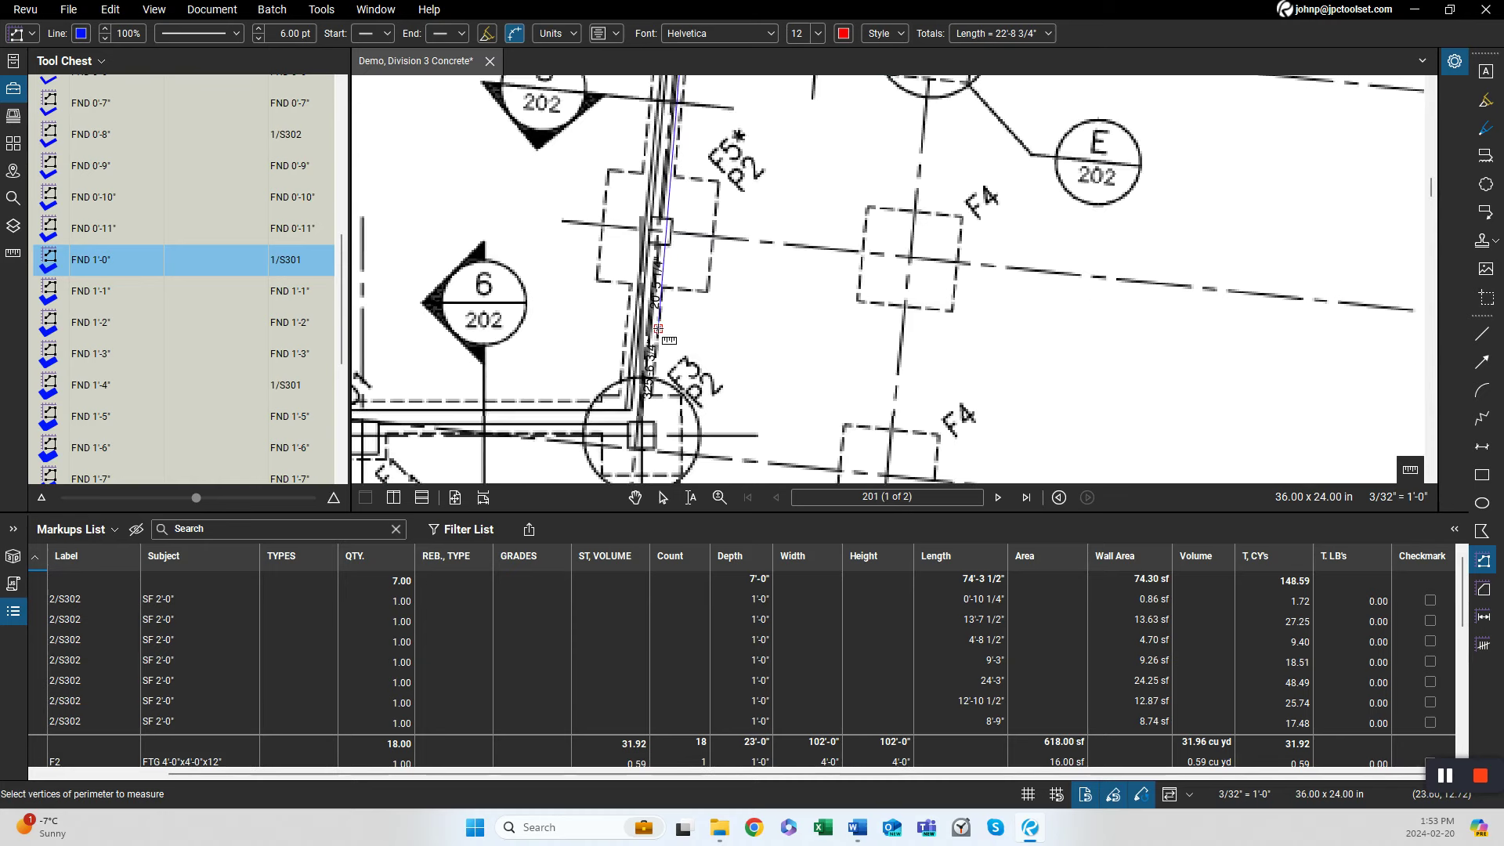
pyautogui.click(639, 421)
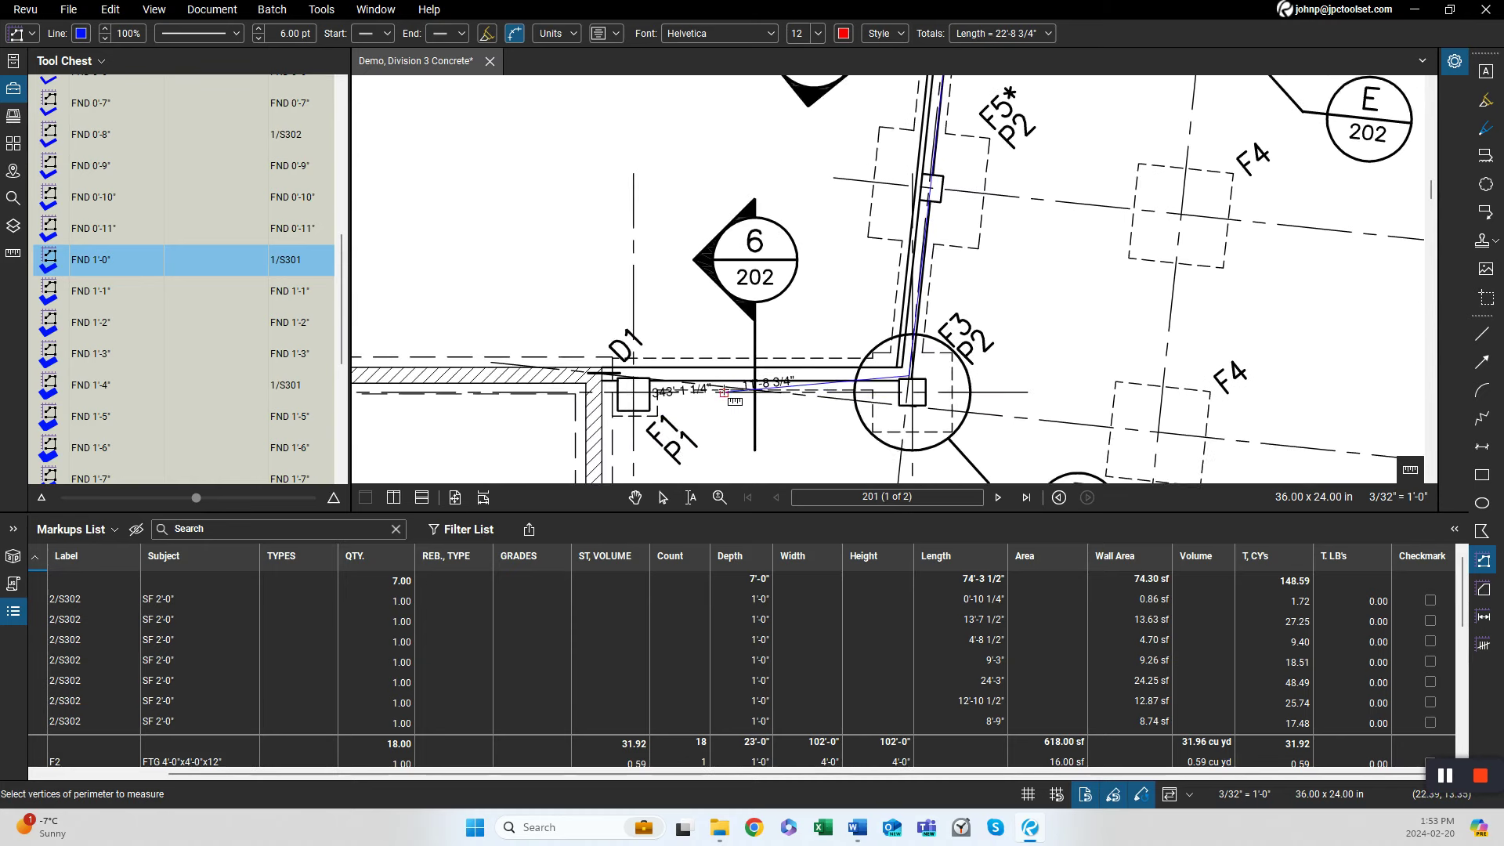
pyautogui.doubleClick(603, 375)
# Relabel the foundation wall markup as 3/S302 and set its depth to 4'-8".
pyautogui.scroll(-4, 683, 307)
pyautogui.scroll(-4, 682, 307)
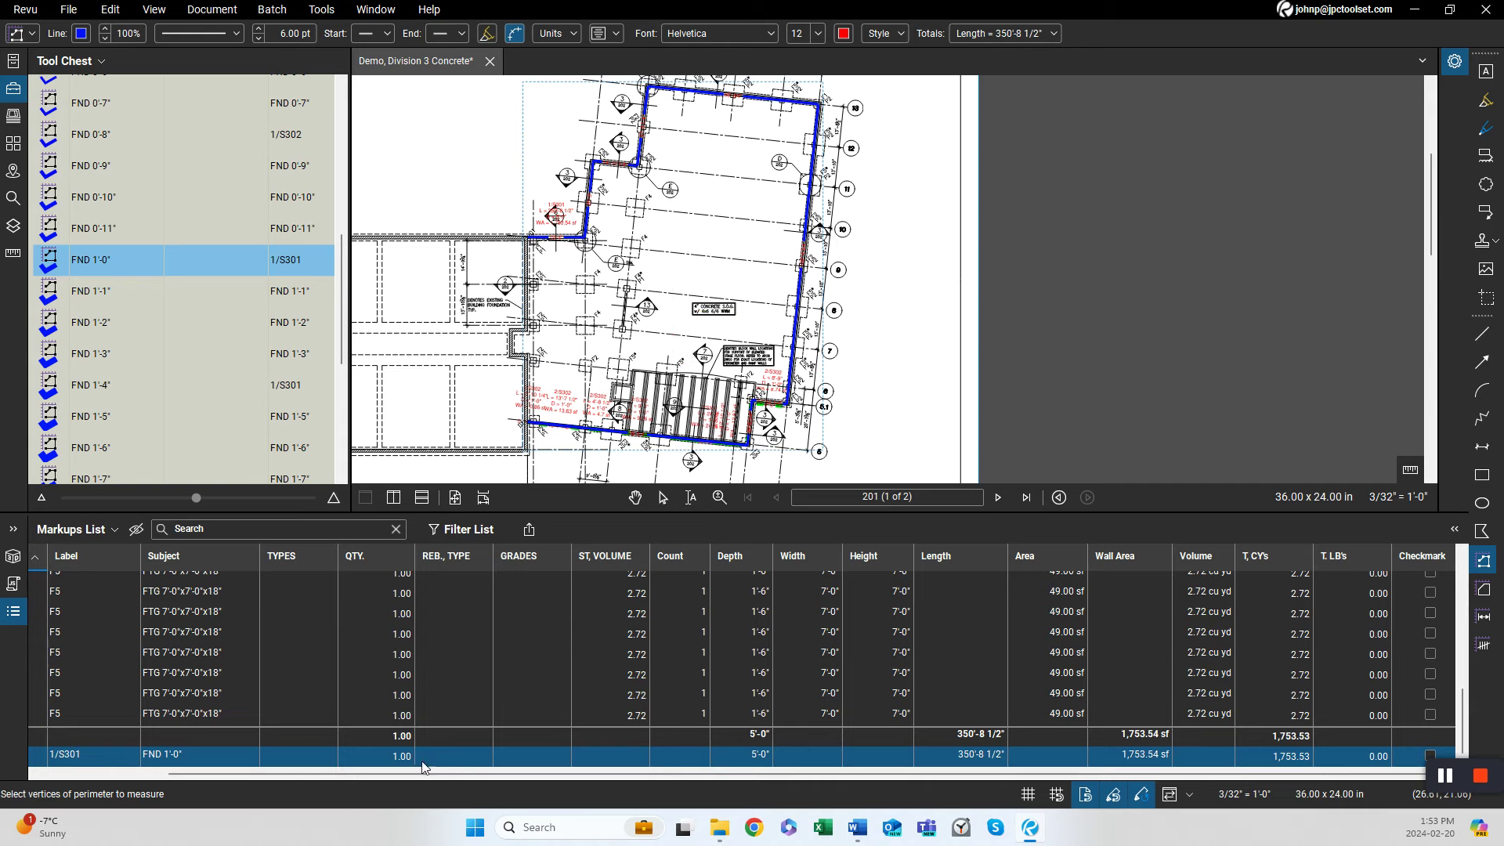
pyautogui.scroll(1, 423, 766)
pyautogui.scroll(-1, 650, 462)
pyautogui.scroll(1, 688, 452)
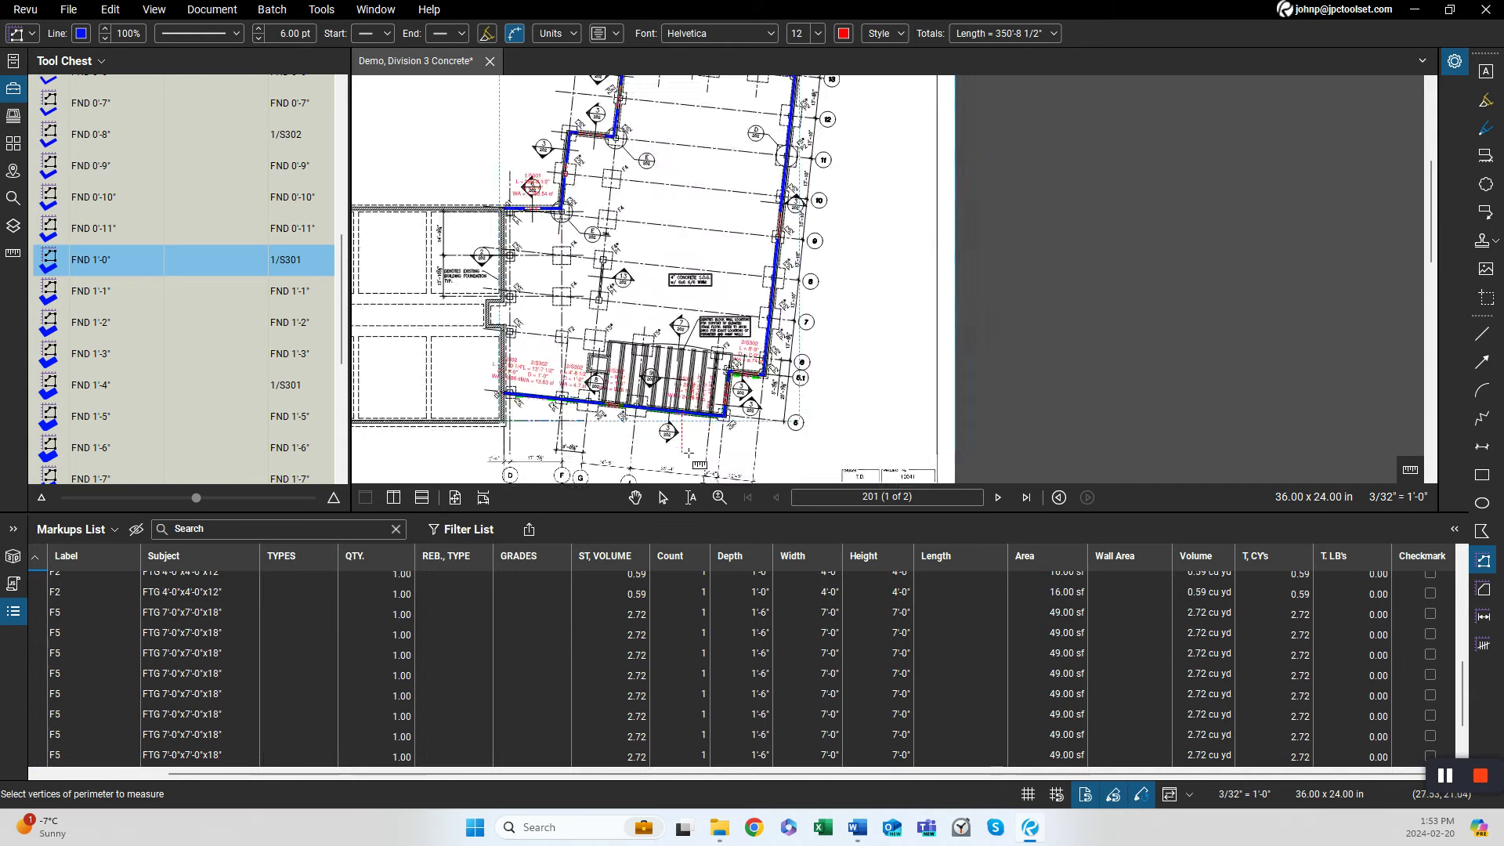
pyautogui.scroll(4, 688, 453)
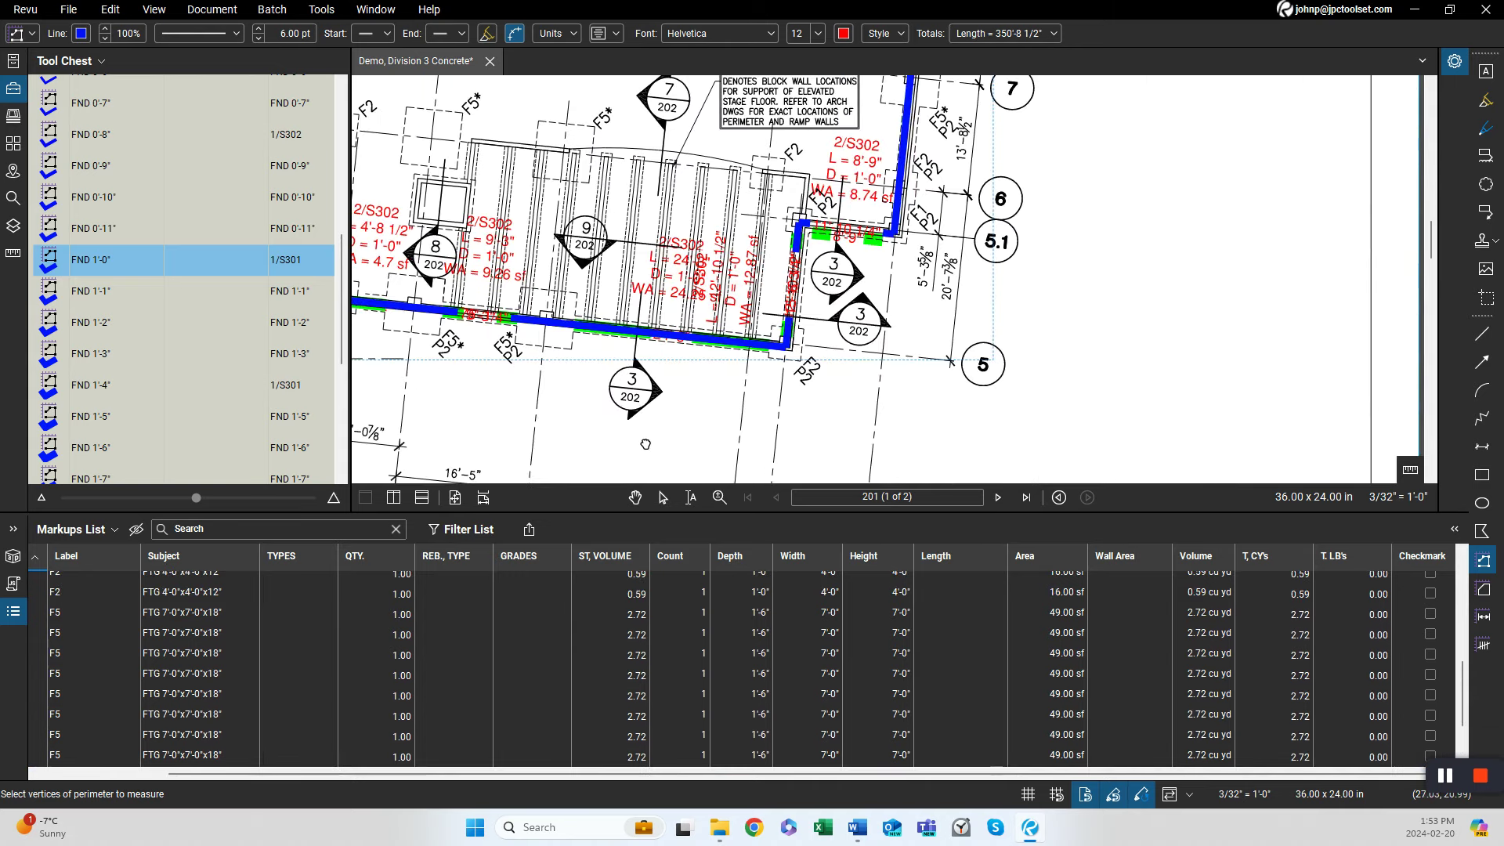
pyautogui.scroll(-3, 762, 348)
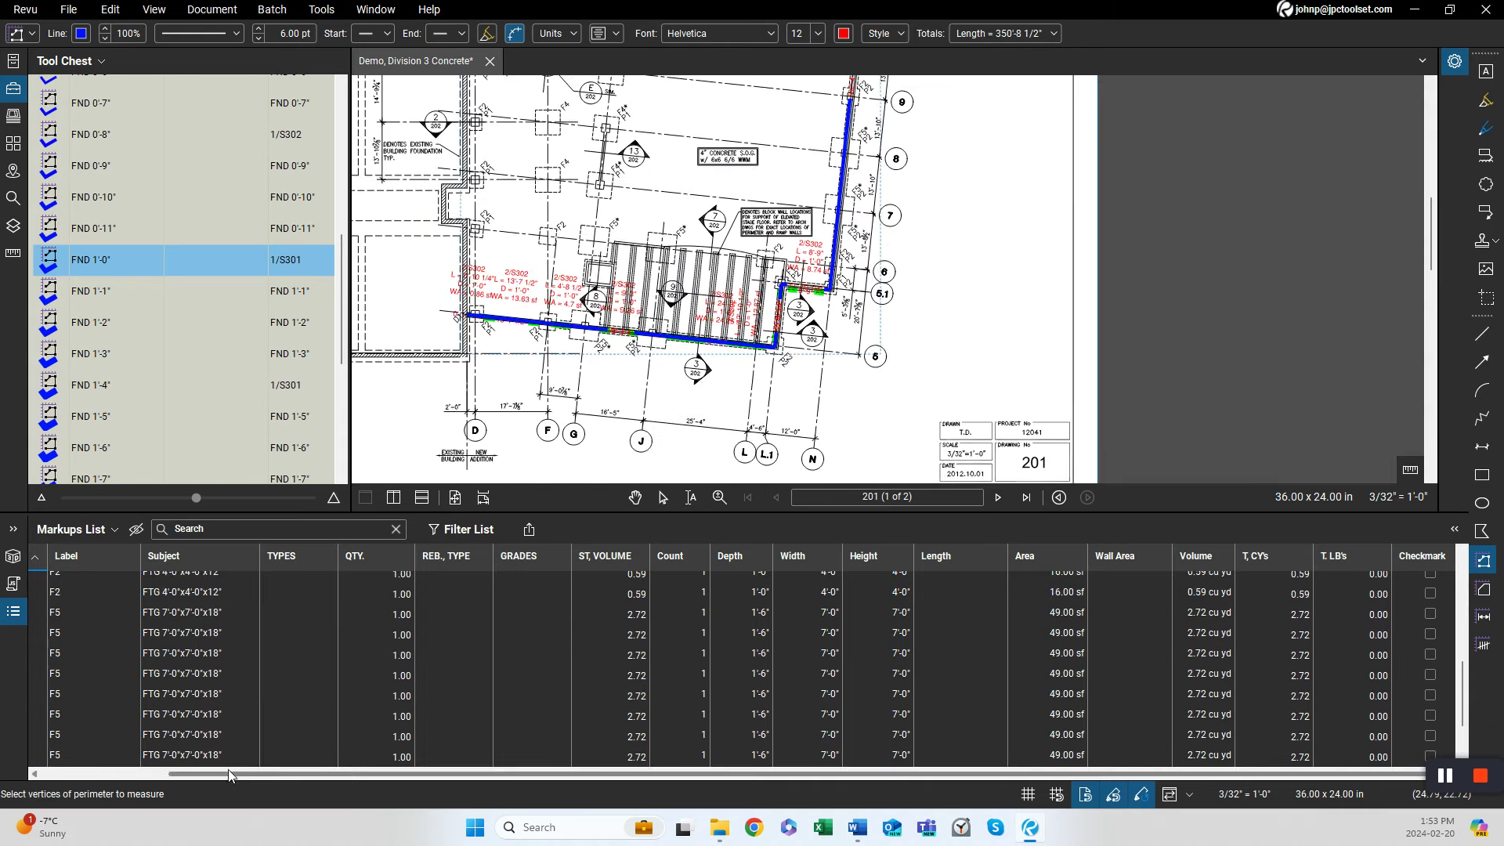
pyautogui.click(275, 716)
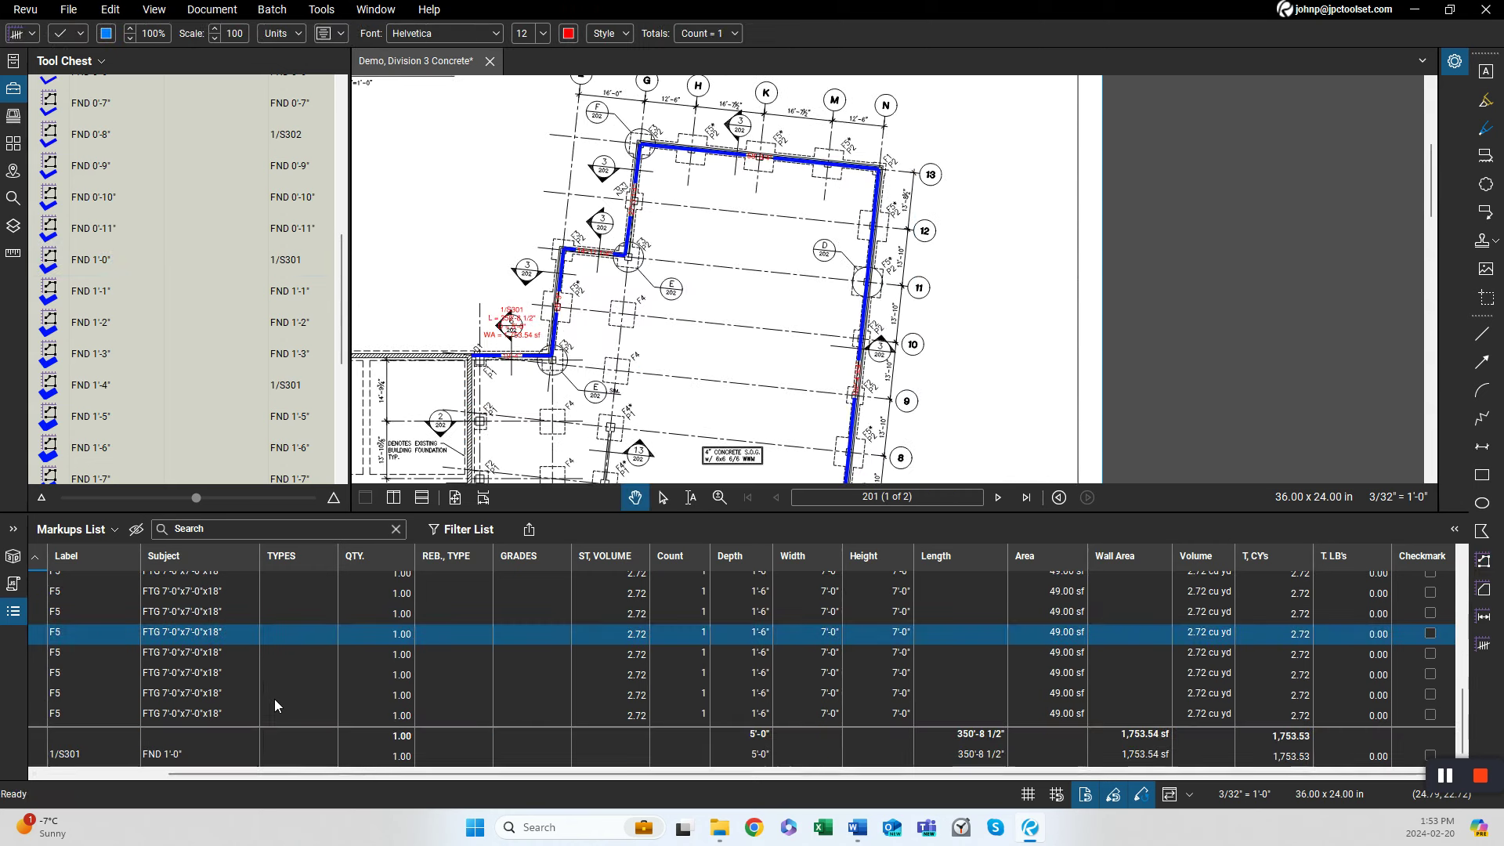
pyautogui.click(72, 756)
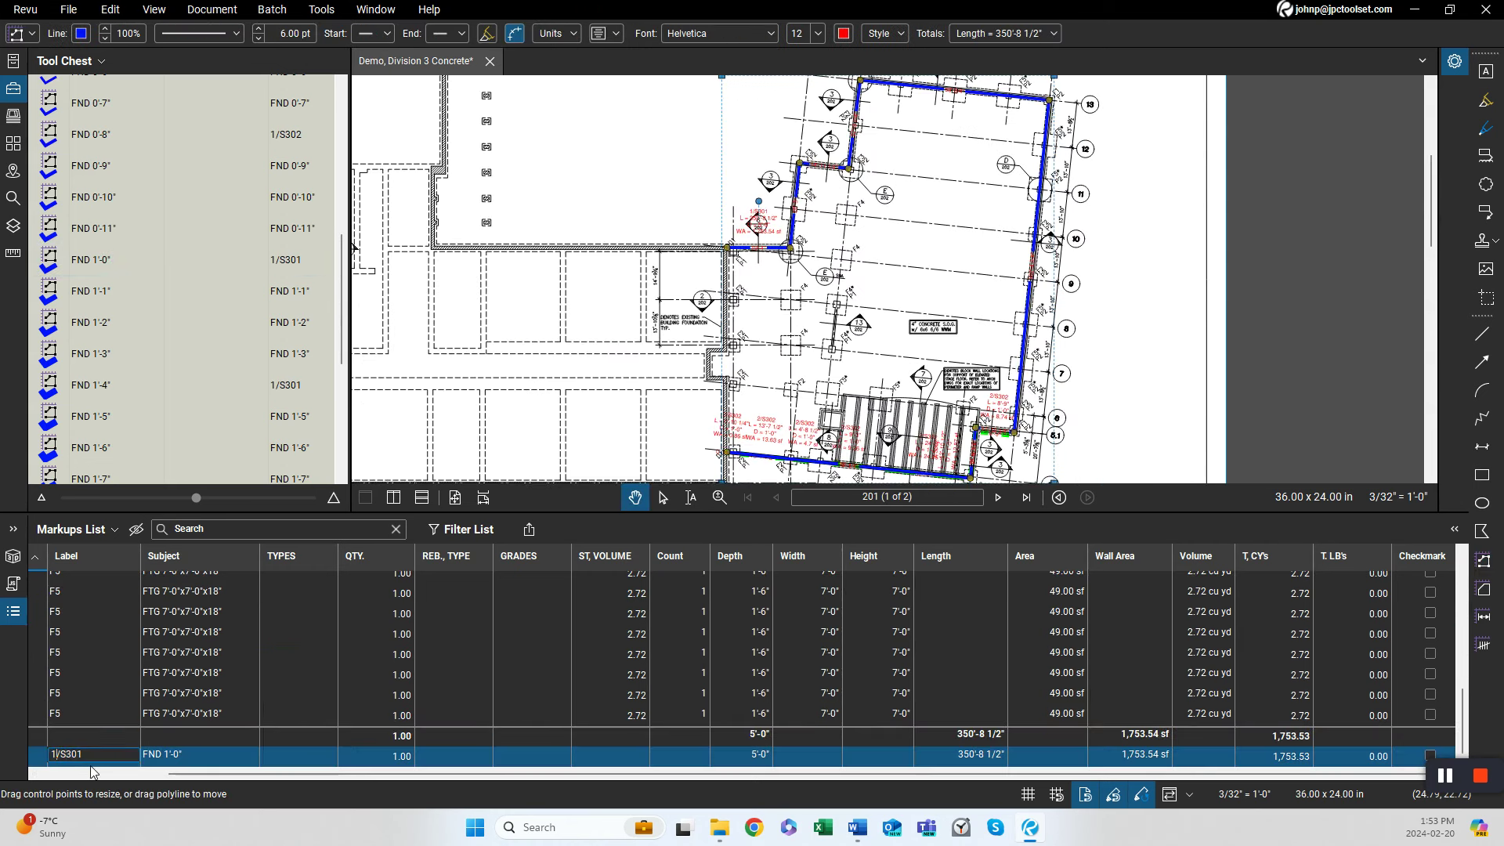
pyautogui.write('3')
pyautogui.press('Return')
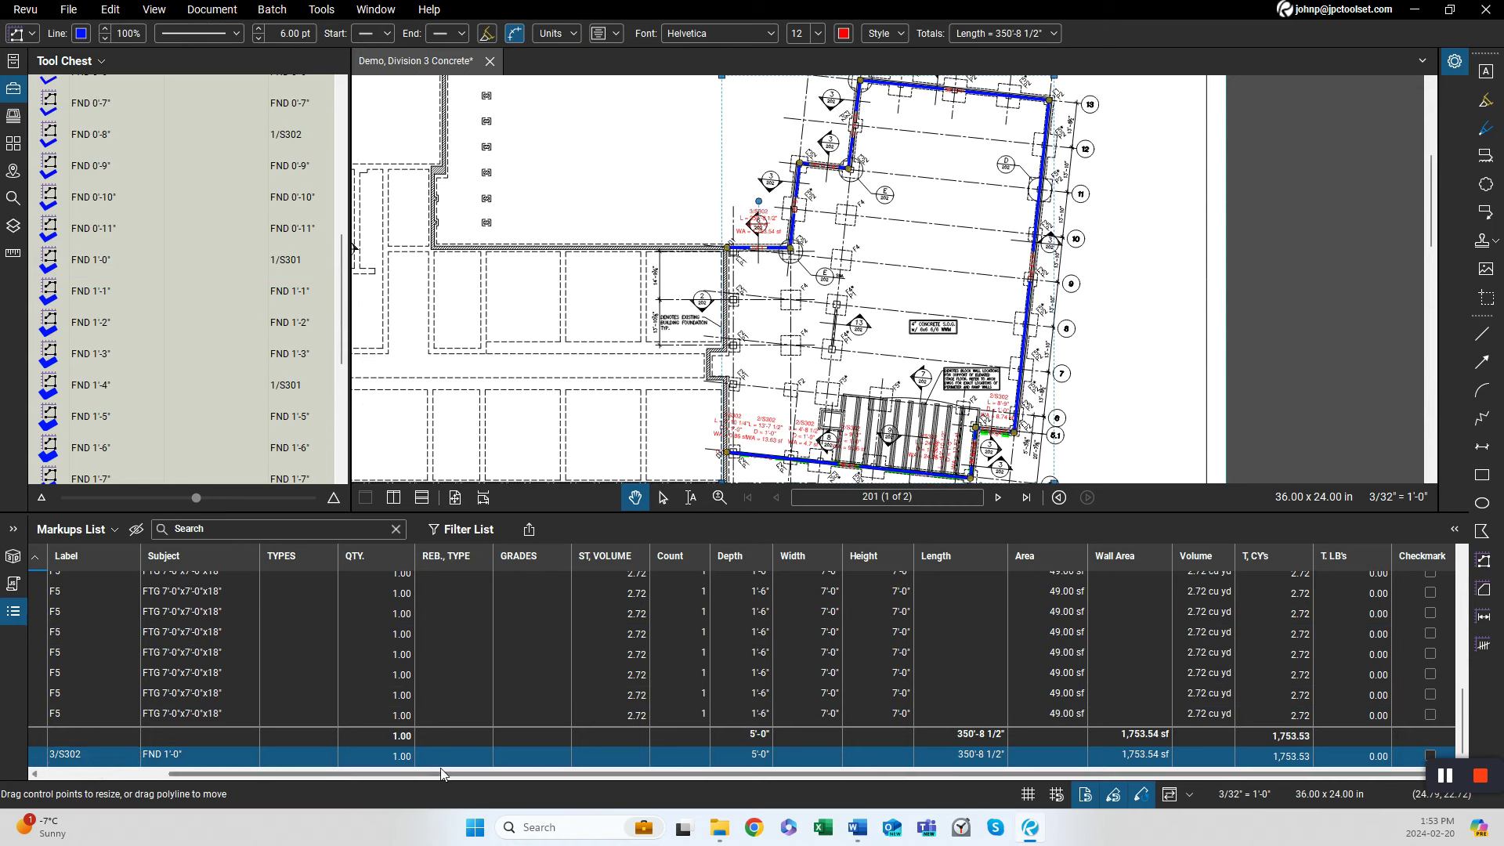
pyautogui.click(753, 752)
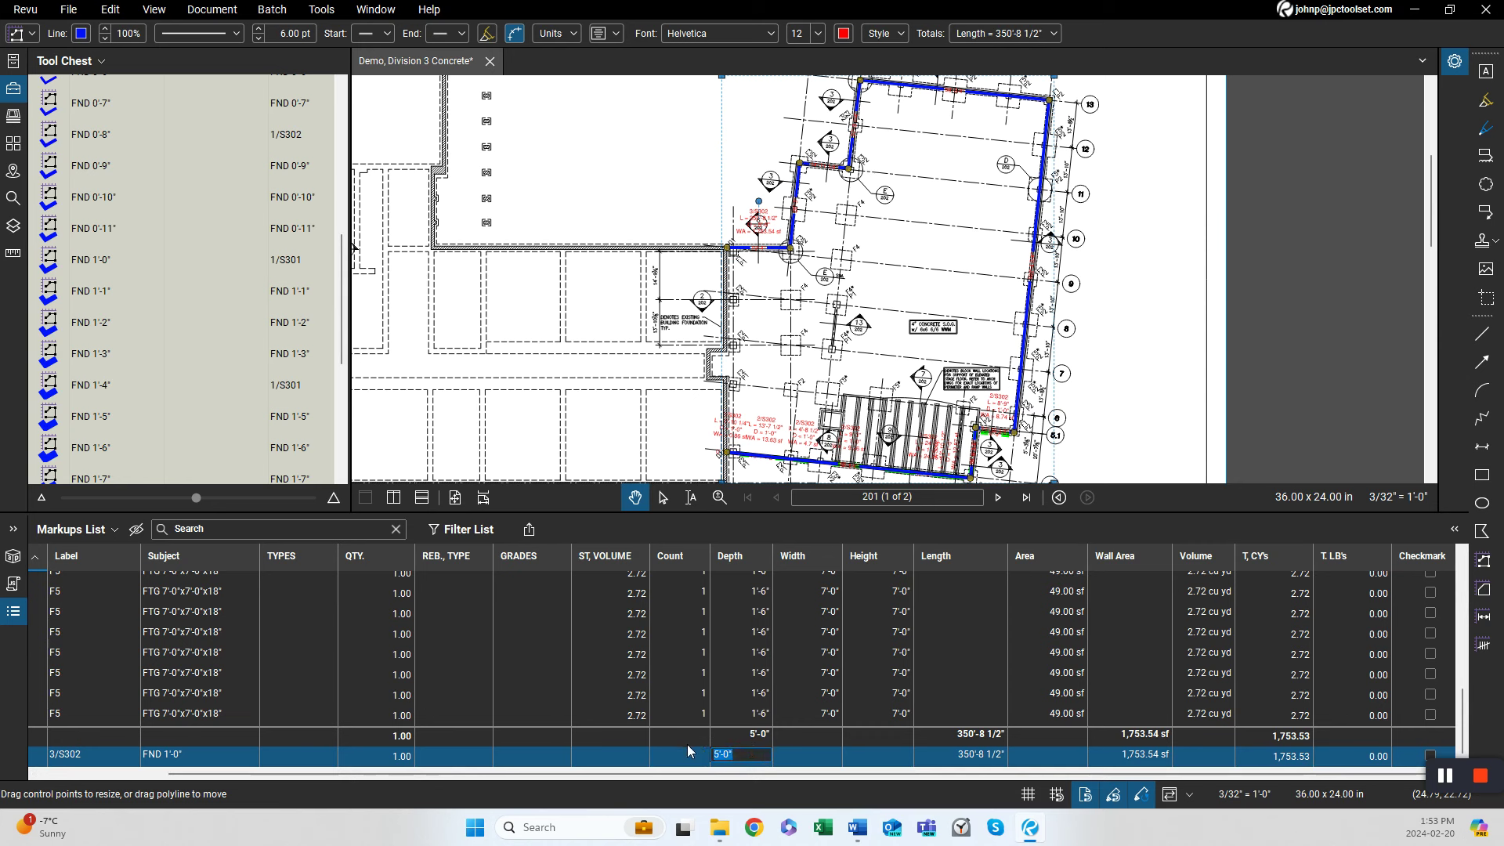
pyautogui.write("4'-8")
pyautogui.press('Return')
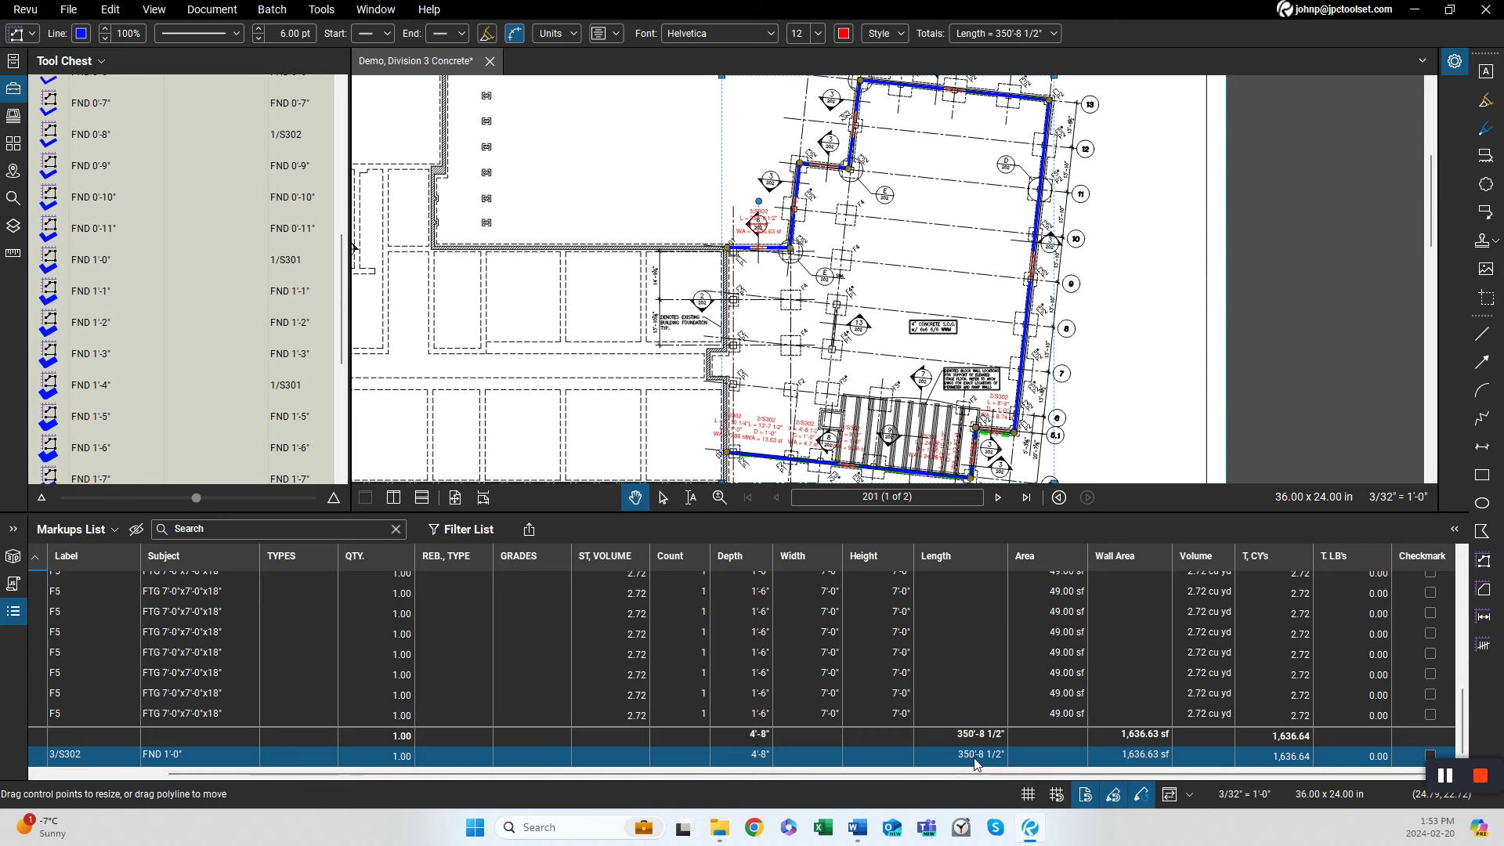
# With the PIER 24"x24"x4'-2" tool, mark four P1 piers at the F2 footings west of the ramp.
pyautogui.moveTo(1001, 775); pyautogui.dragTo(1077, 784)
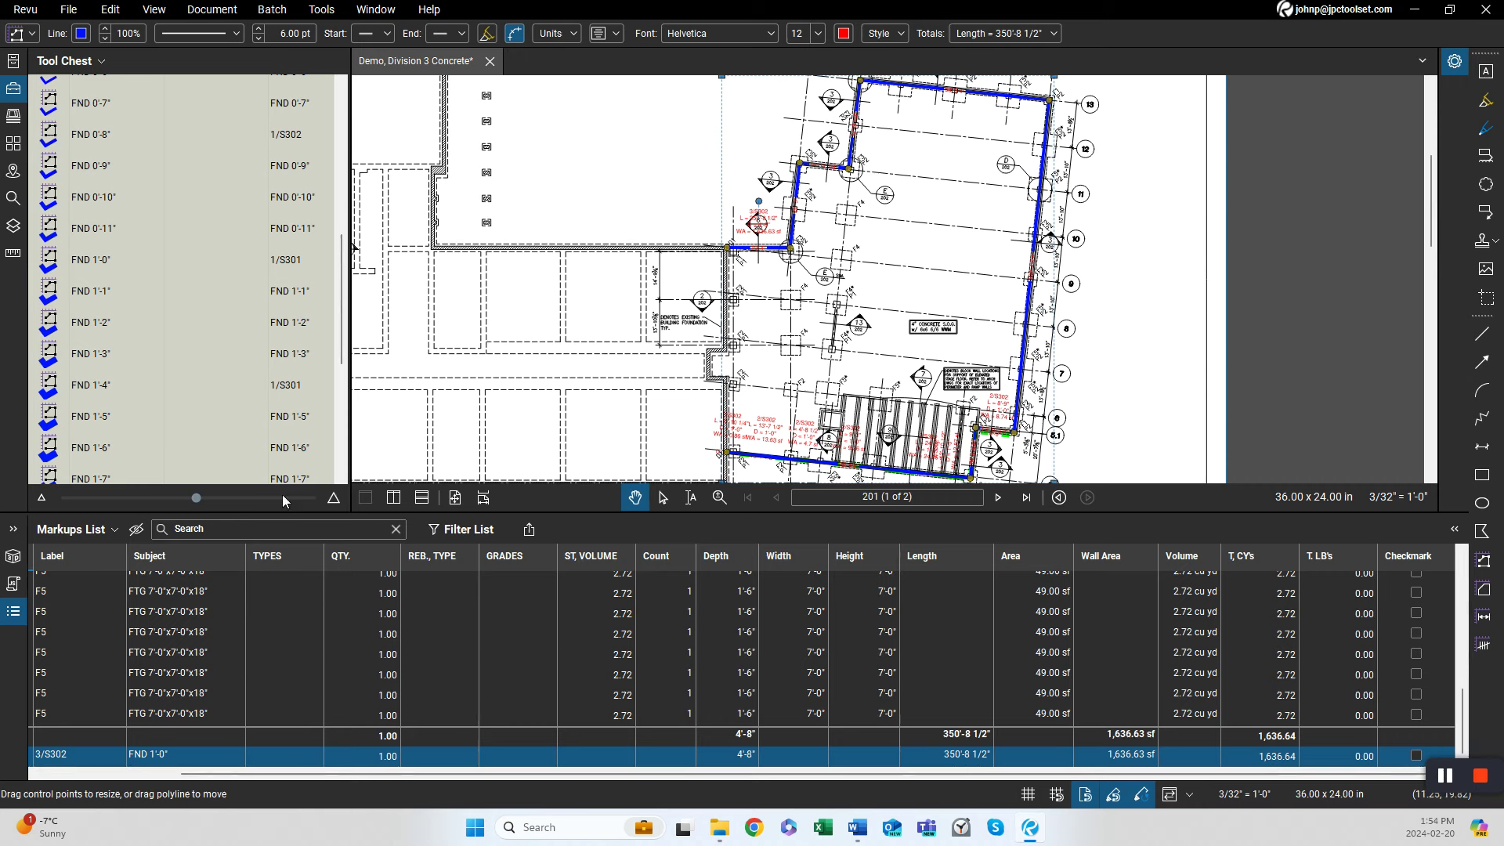
pyautogui.scroll(5, 784, 379)
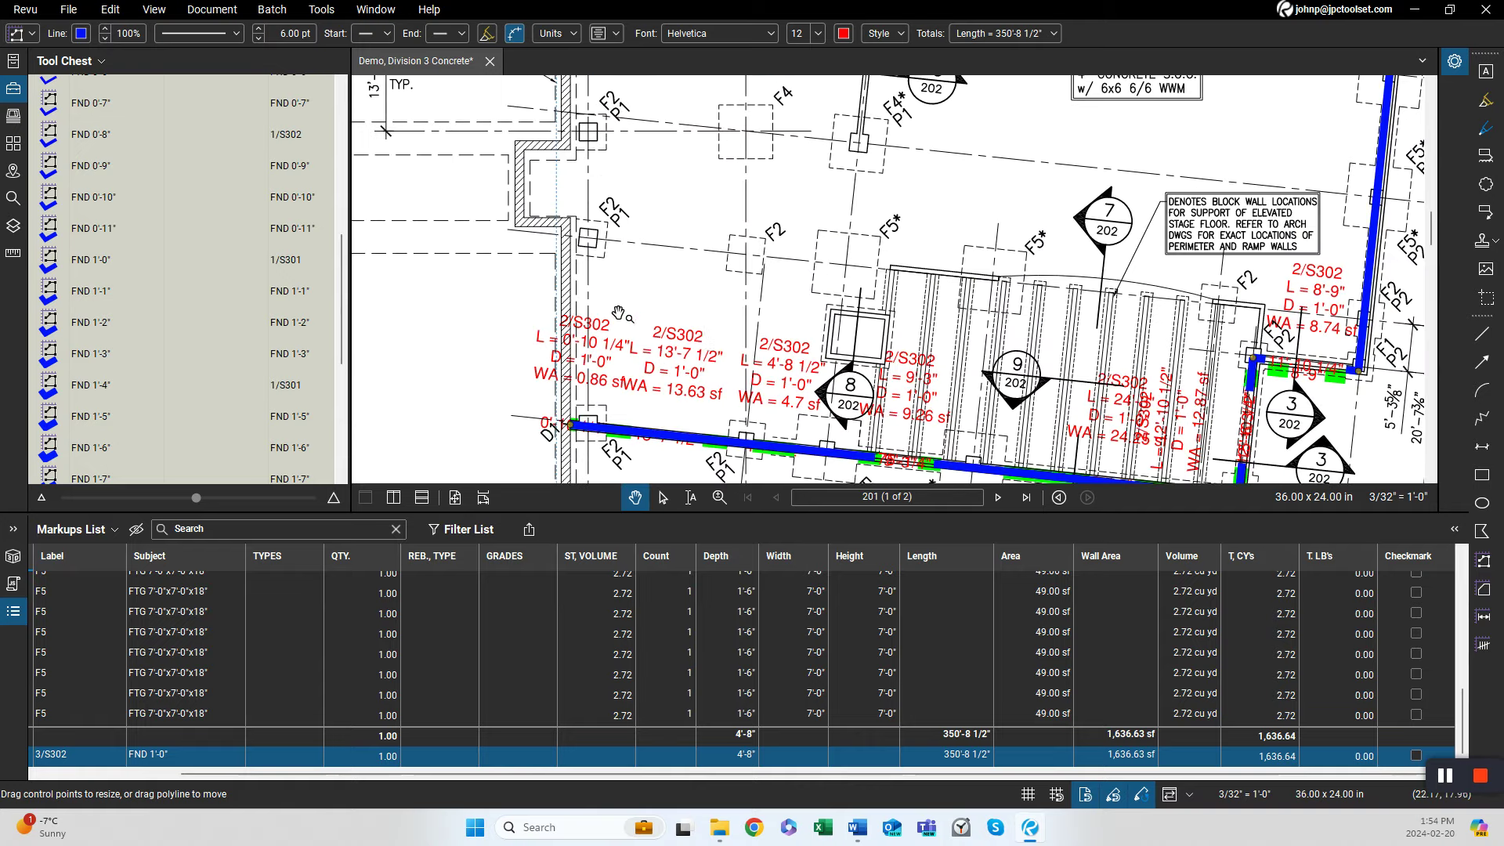
pyautogui.click(342, 108)
pyautogui.click(342, 108)
pyautogui.click(235, 391)
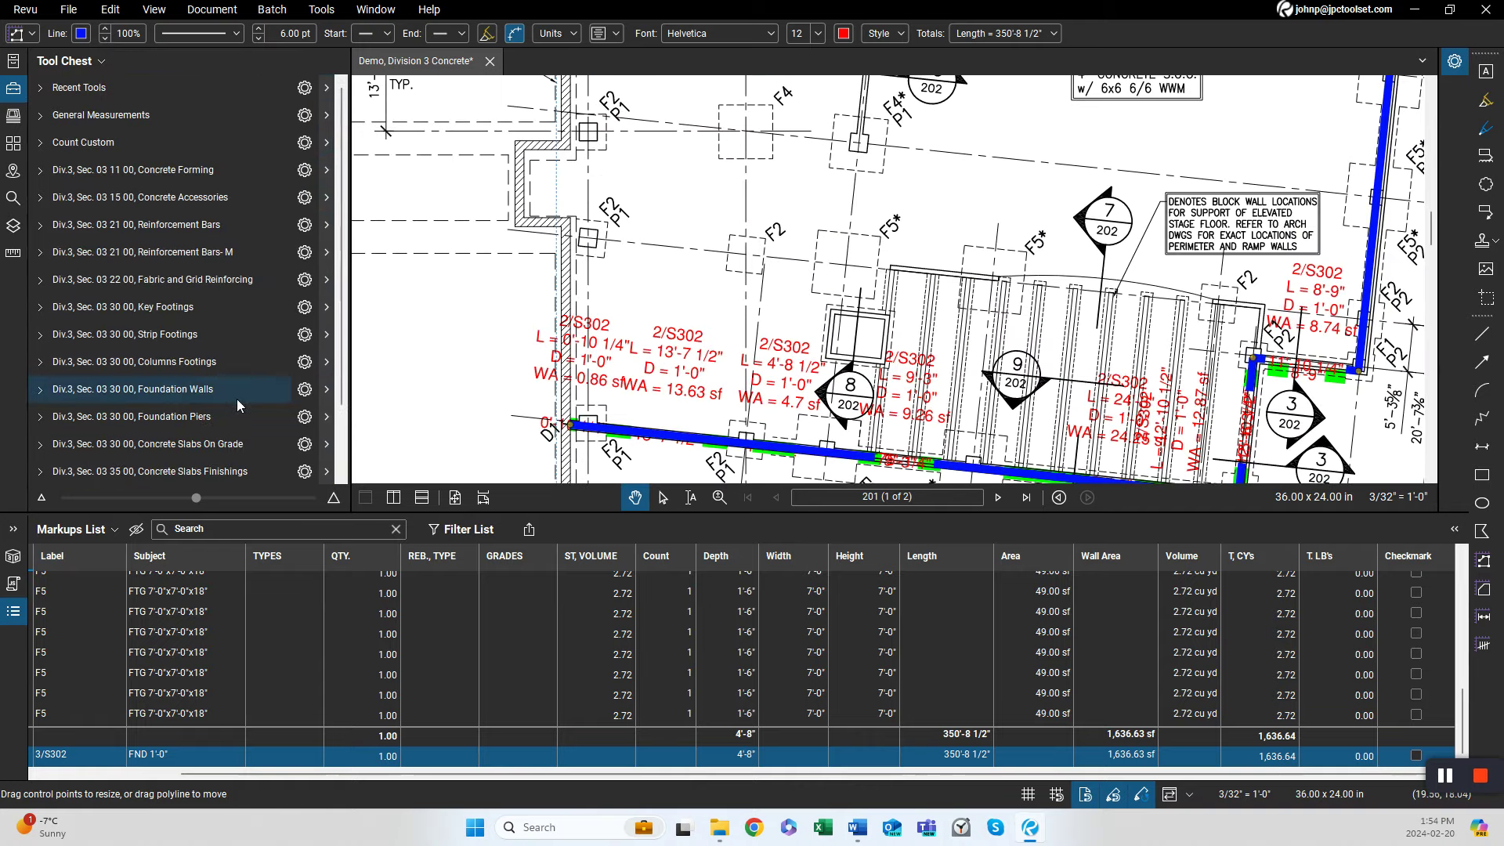
pyautogui.click(219, 420)
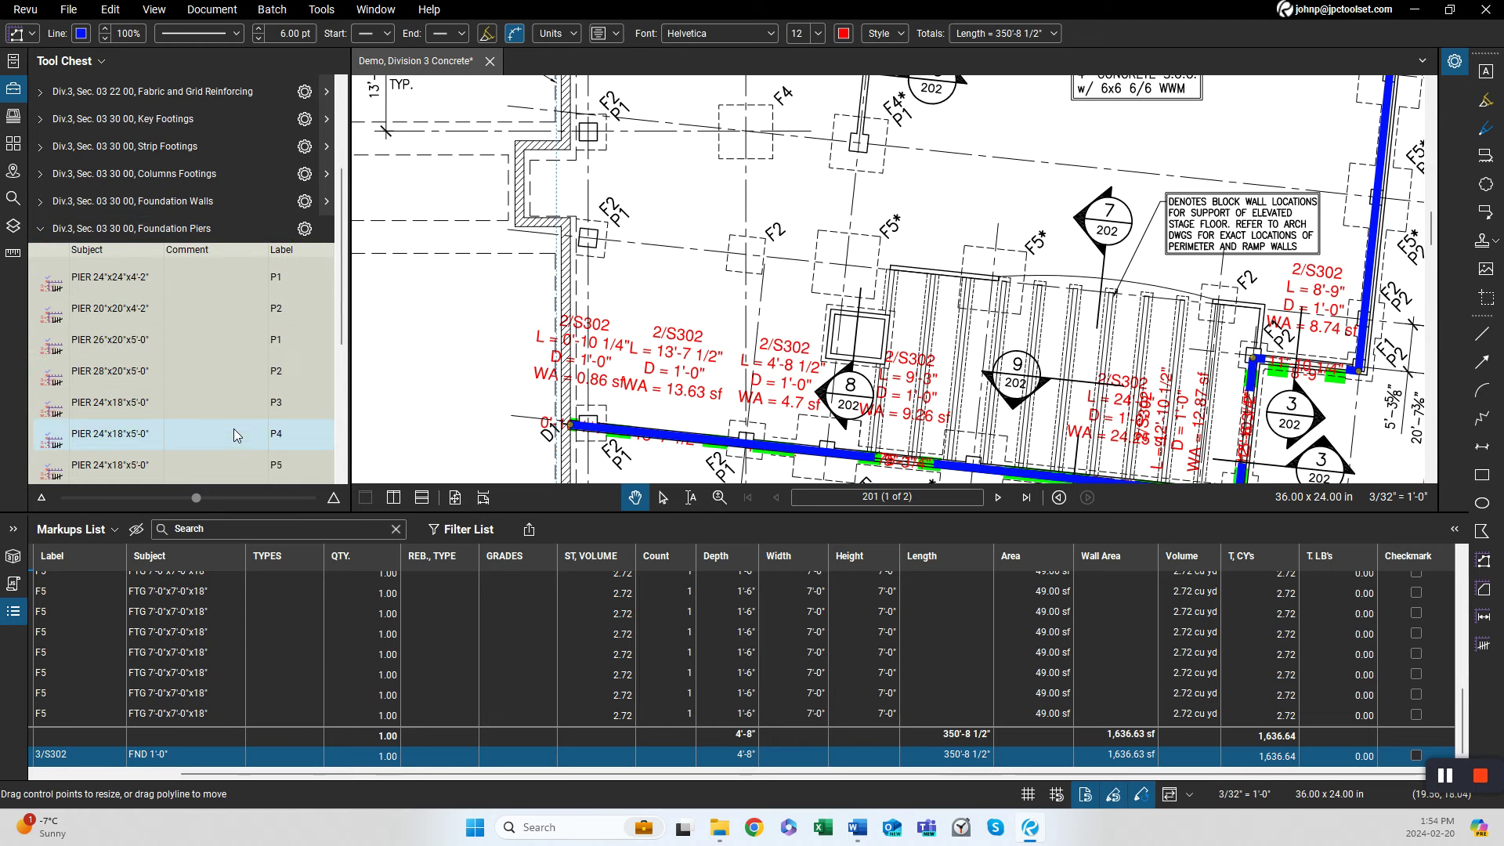
pyautogui.click(125, 280)
pyautogui.click(624, 211)
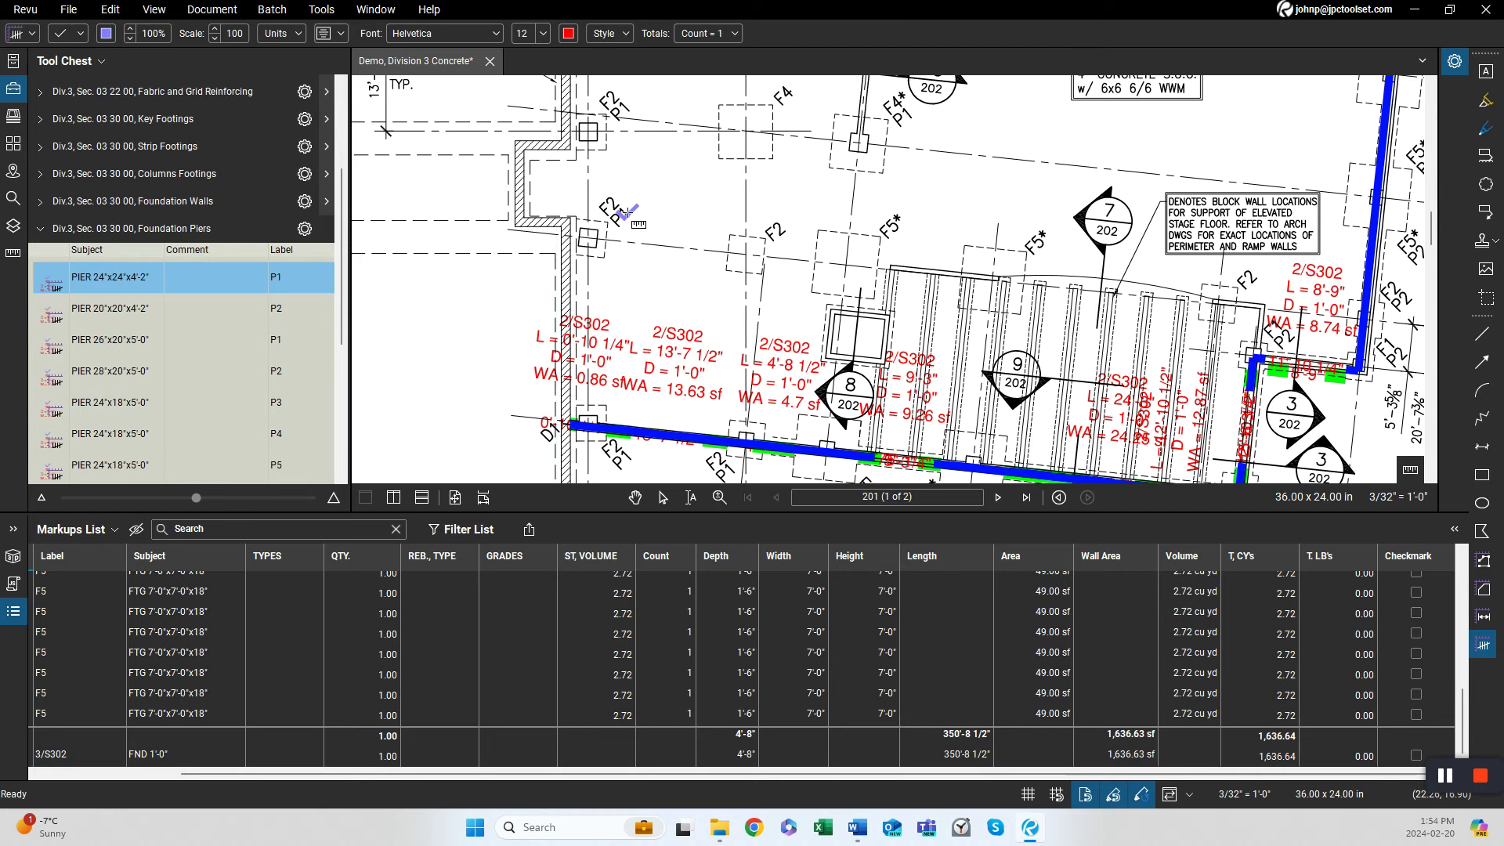
pyautogui.click(616, 112)
pyautogui.moveTo(703, 325); pyautogui.dragTo(644, 223)
pyautogui.click(564, 354)
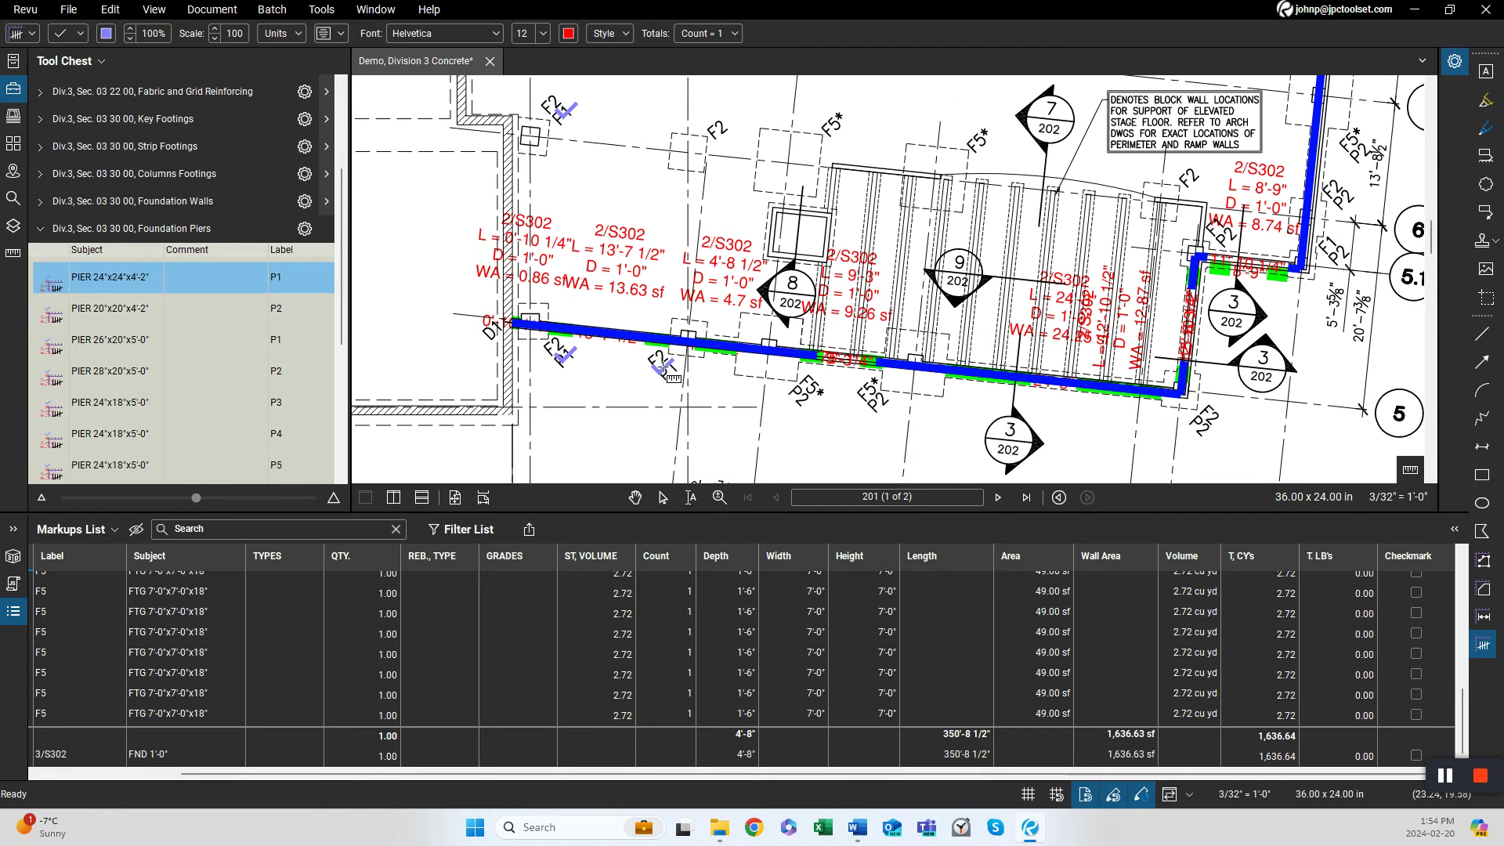
pyautogui.click(667, 369)
# With the PIER 20"x20"x4'-2" tool, mark P2 piers at the footings along the building's north wall.
pyautogui.moveTo(1165, 438); pyautogui.dragTo(778, 473)
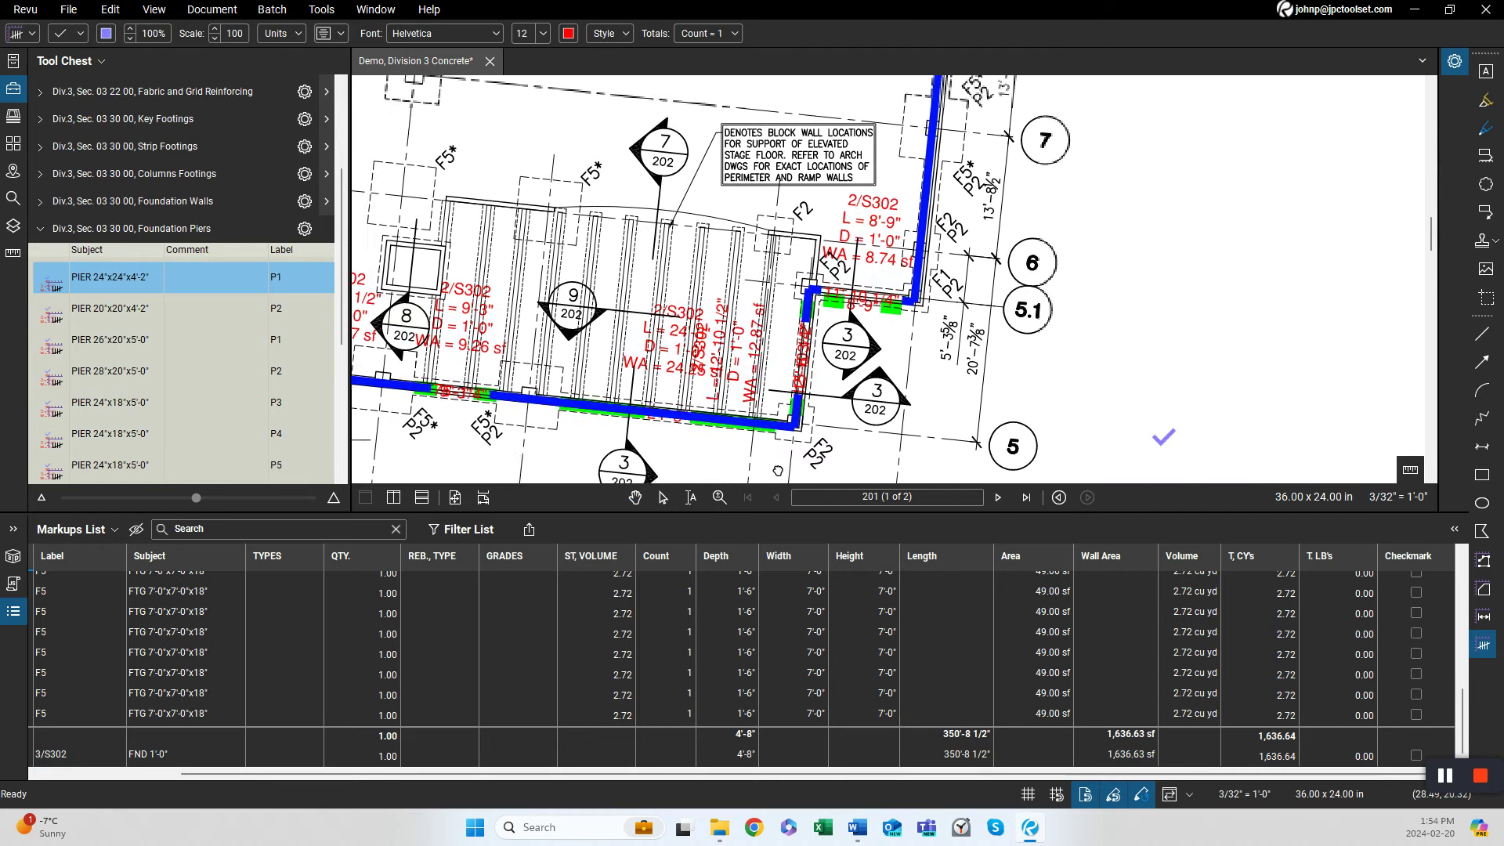
pyautogui.moveTo(917, 311); pyautogui.dragTo(862, 430)
pyautogui.moveTo(890, 322); pyautogui.dragTo(837, 430)
pyautogui.moveTo(931, 292); pyautogui.dragTo(872, 383)
pyautogui.moveTo(938, 284); pyautogui.dragTo(849, 451)
pyautogui.moveTo(826, 319); pyautogui.dragTo(839, 406)
pyautogui.moveTo(875, 248); pyautogui.dragTo(864, 423)
pyautogui.moveTo(738, 187); pyautogui.dragTo(765, 309)
pyautogui.moveTo(537, 279)
pyautogui.mouseDown()
pyautogui.moveTo(1067, 319)
pyautogui.moveTo(989, 236)
pyautogui.mouseUp()
pyautogui.click(182, 309)
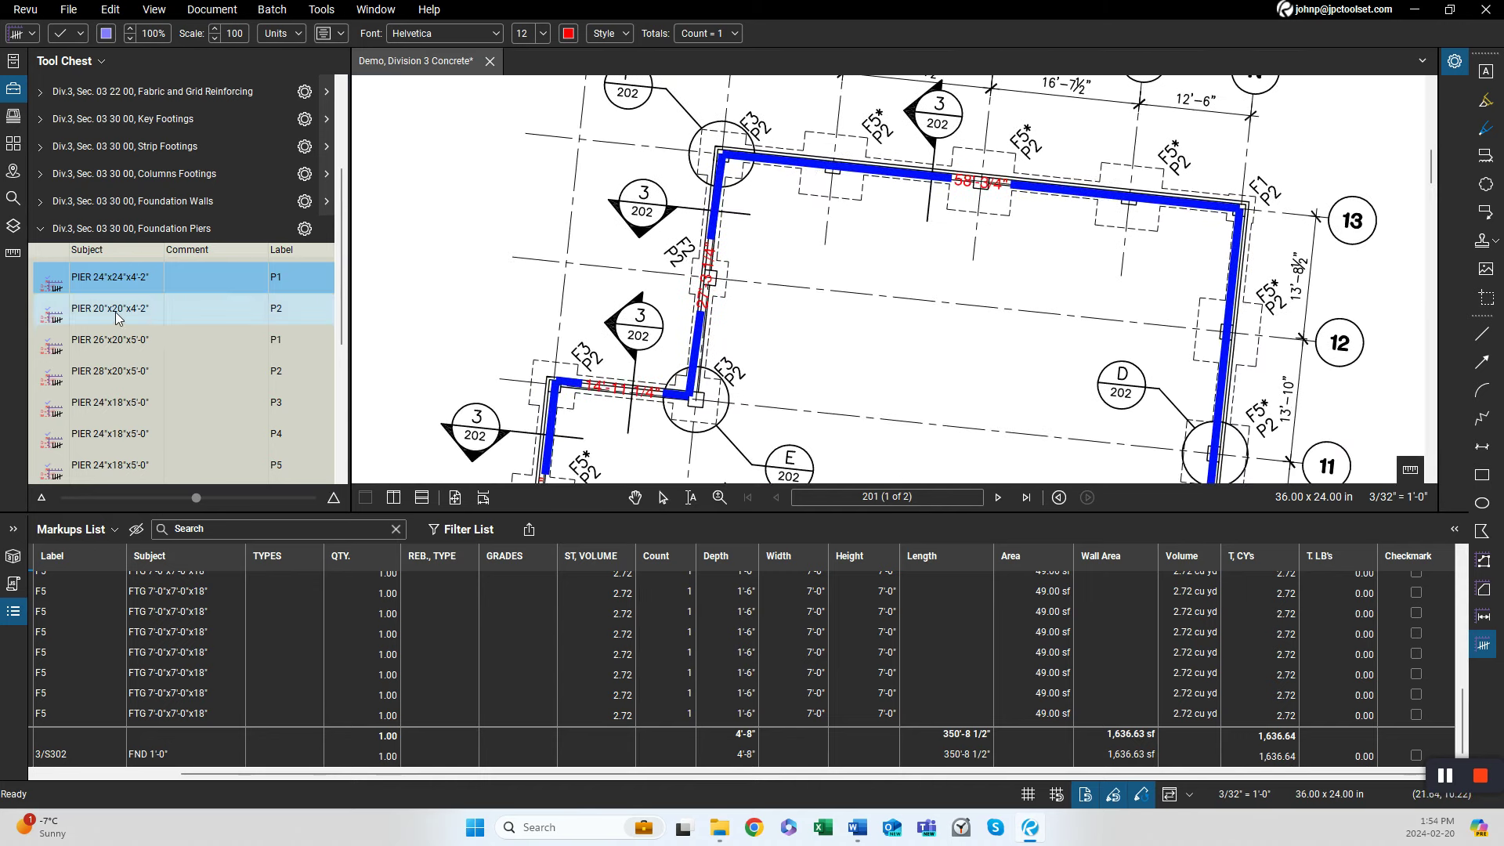
pyautogui.click(767, 133)
pyautogui.click(884, 134)
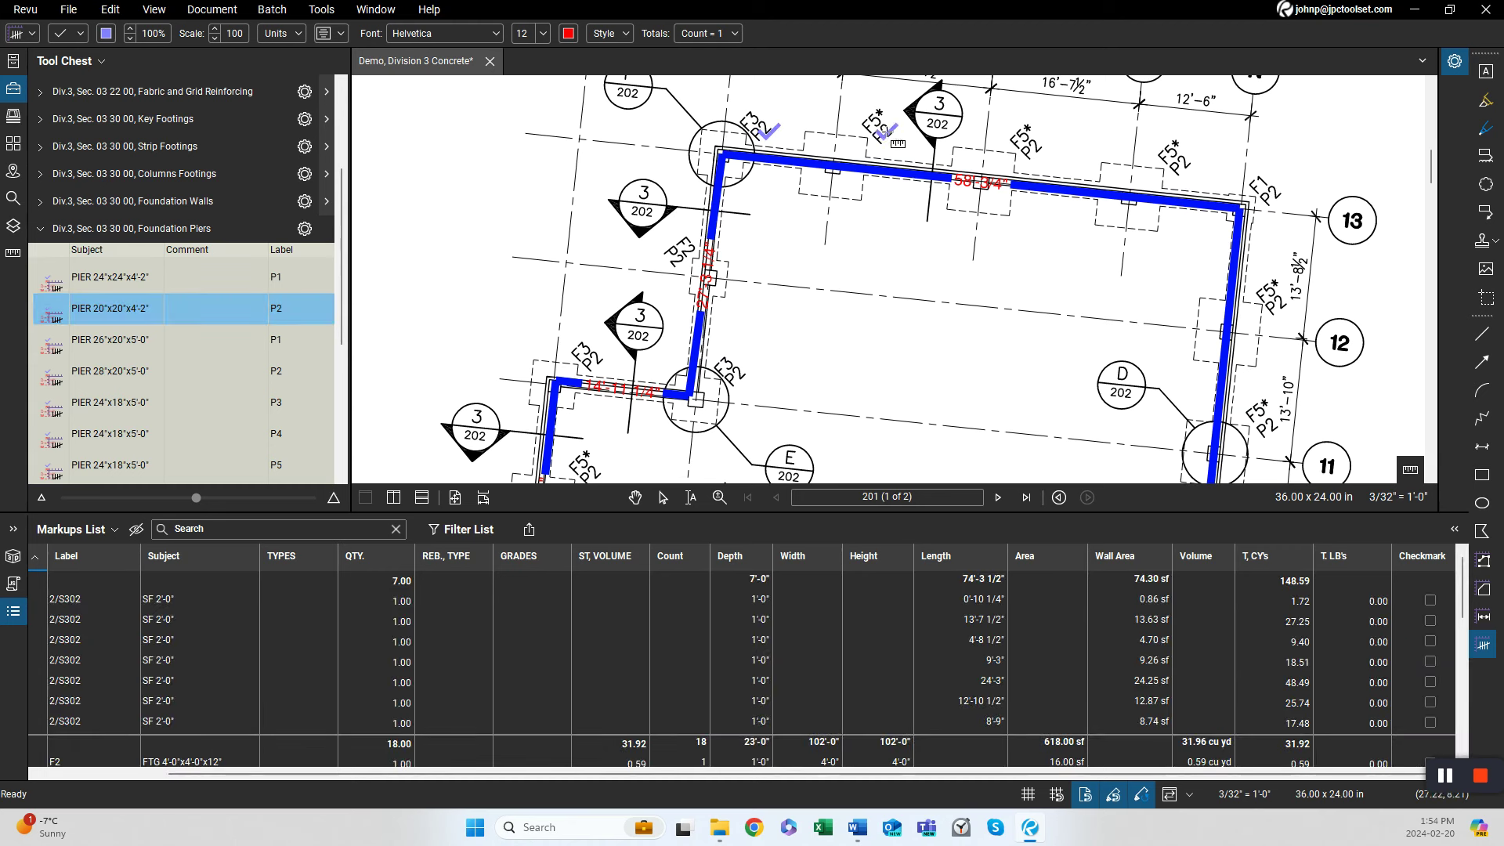
pyautogui.click(1034, 147)
pyautogui.click(1180, 161)
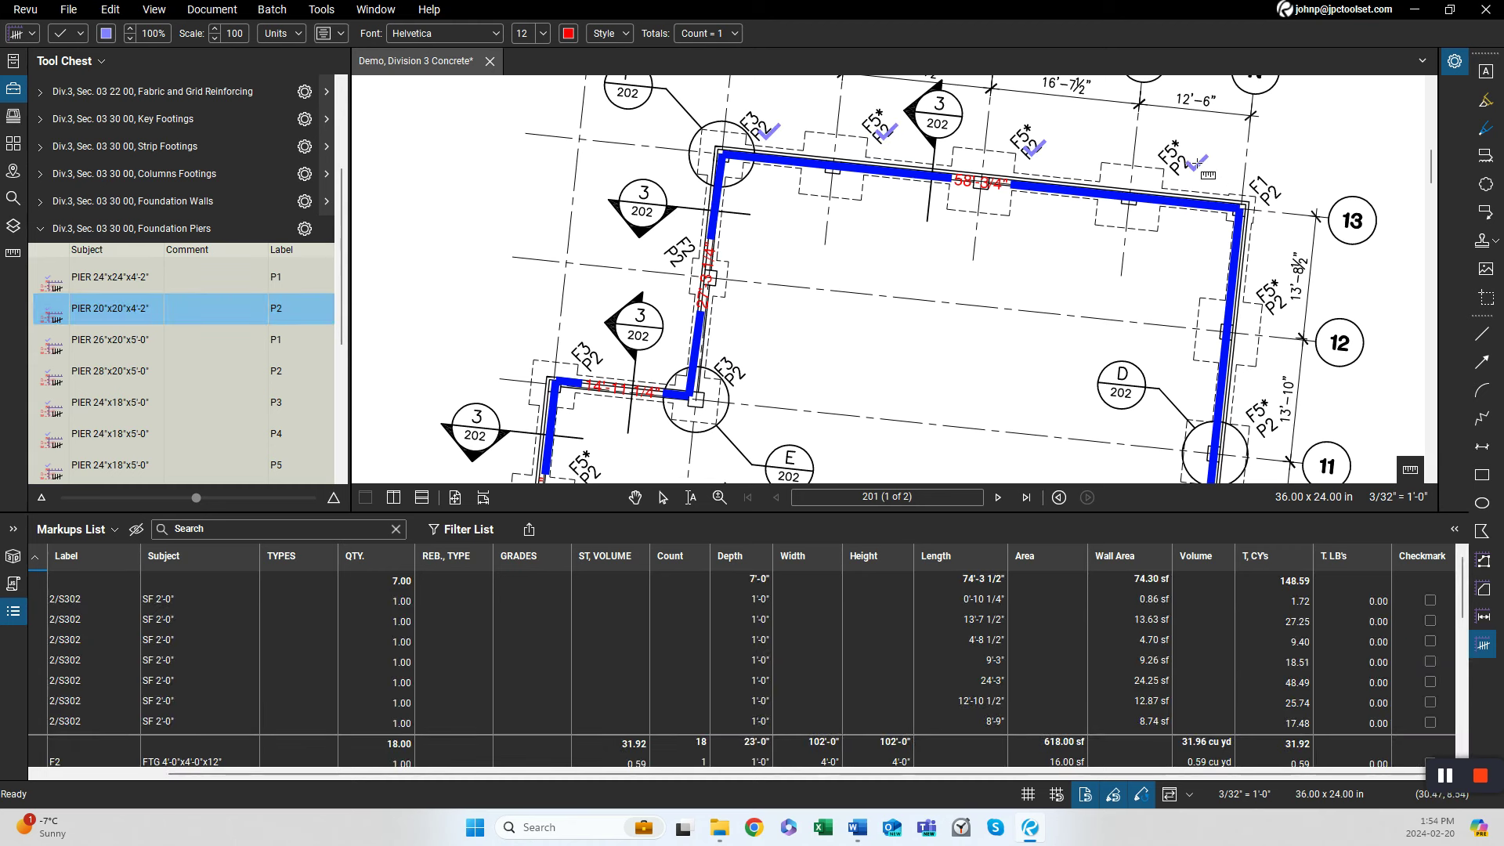
pyautogui.click(1274, 194)
pyautogui.click(1275, 307)
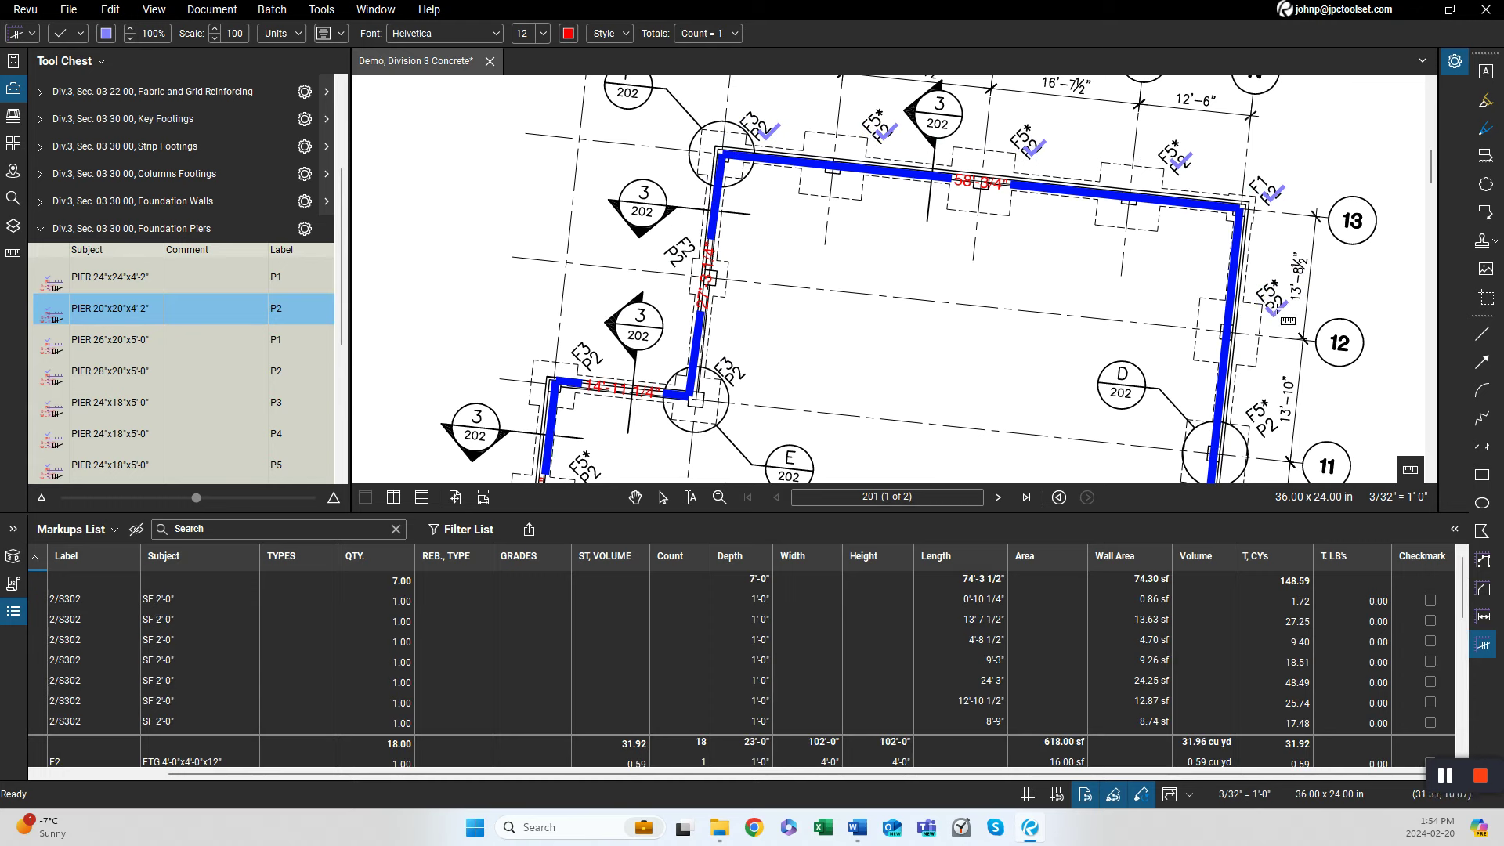
# Continue marking P2 piers at the F5 and F2 footings down the east wall to grid line 7.
pyautogui.moveTo(1283, 354); pyautogui.dragTo(1184, 220)
pyautogui.click(1173, 298)
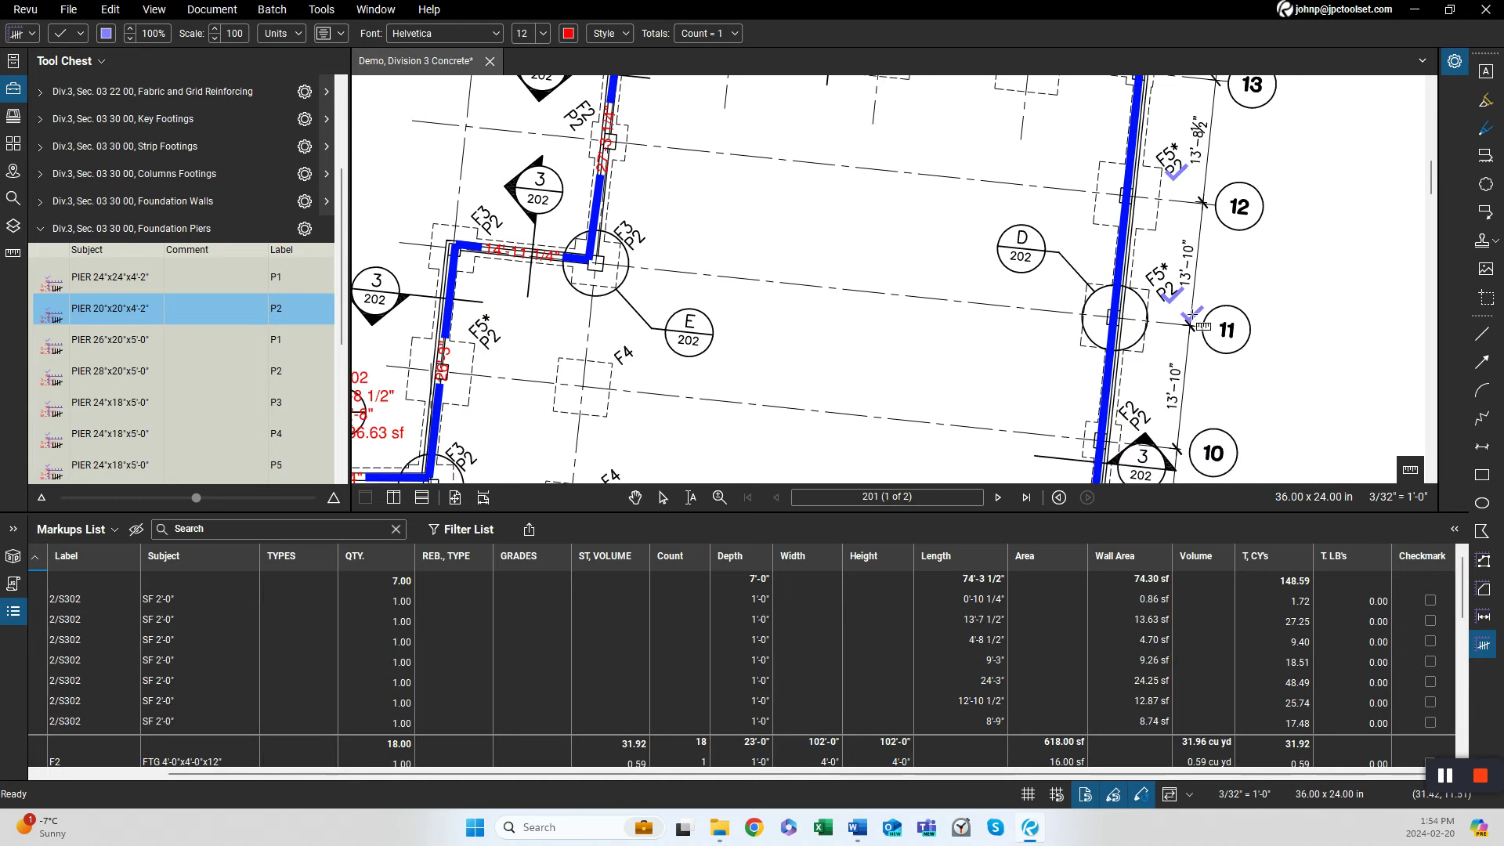
pyautogui.moveTo(1246, 378); pyautogui.dragTo(1223, 276)
pyautogui.click(1118, 439)
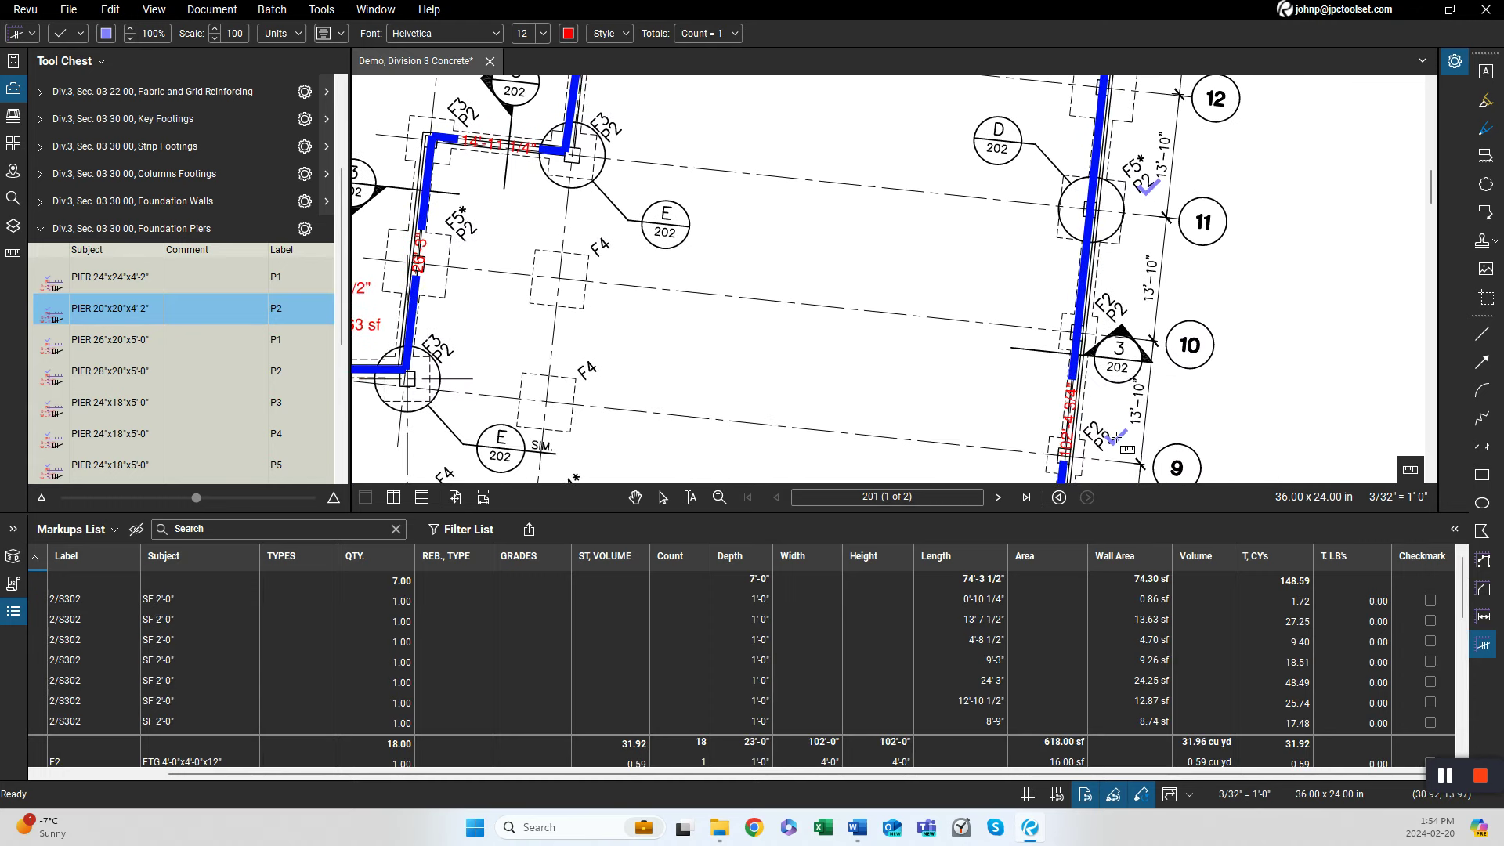
pyautogui.moveTo(1209, 437); pyautogui.dragTo(1191, 147)
pyautogui.click(1068, 377)
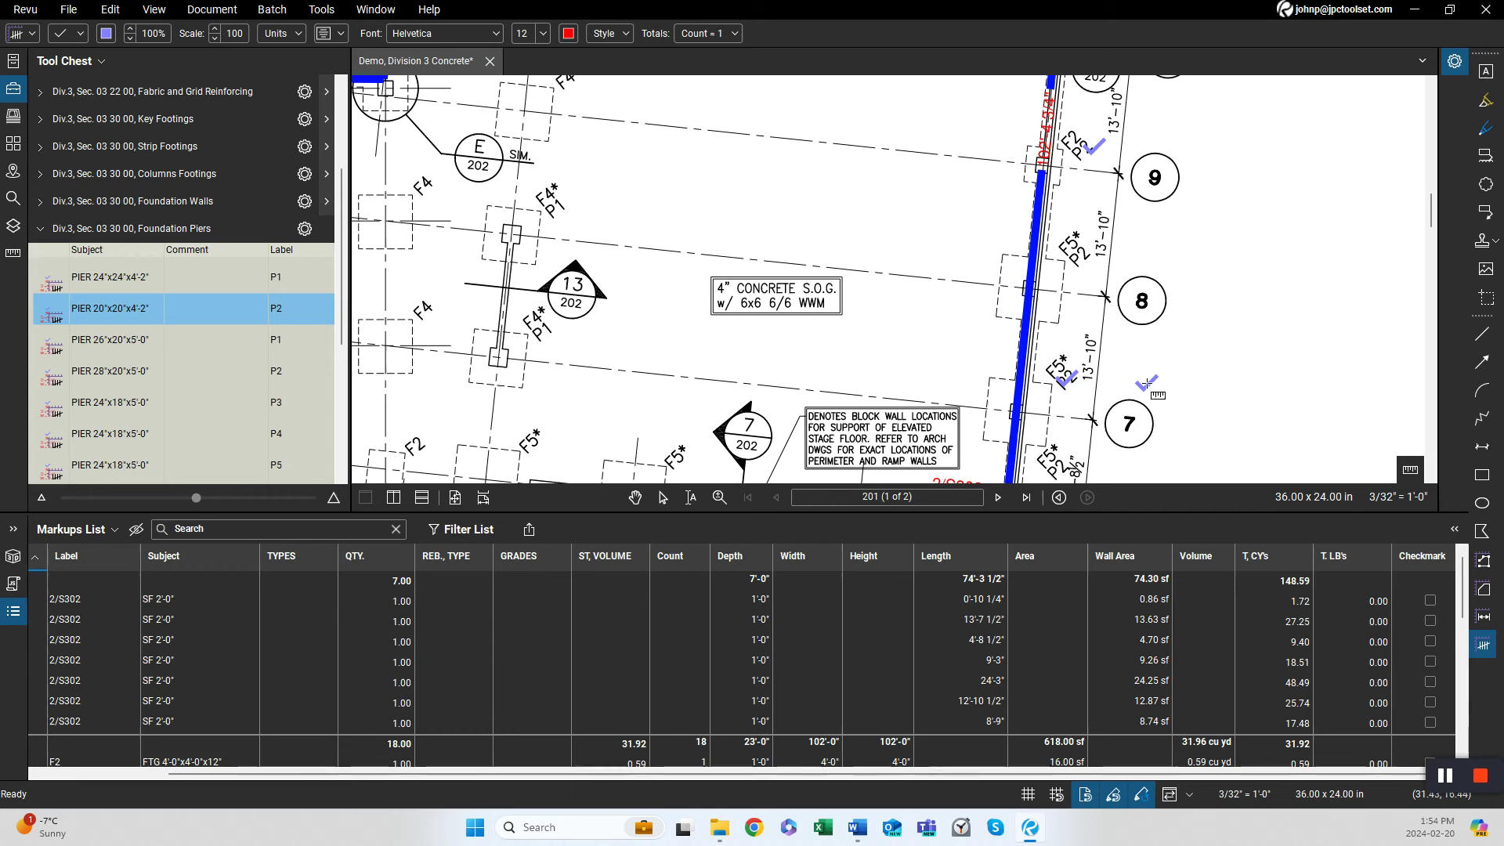
pyautogui.moveTo(1145, 383); pyautogui.dragTo(1123, 234)
pyautogui.click(1035, 305)
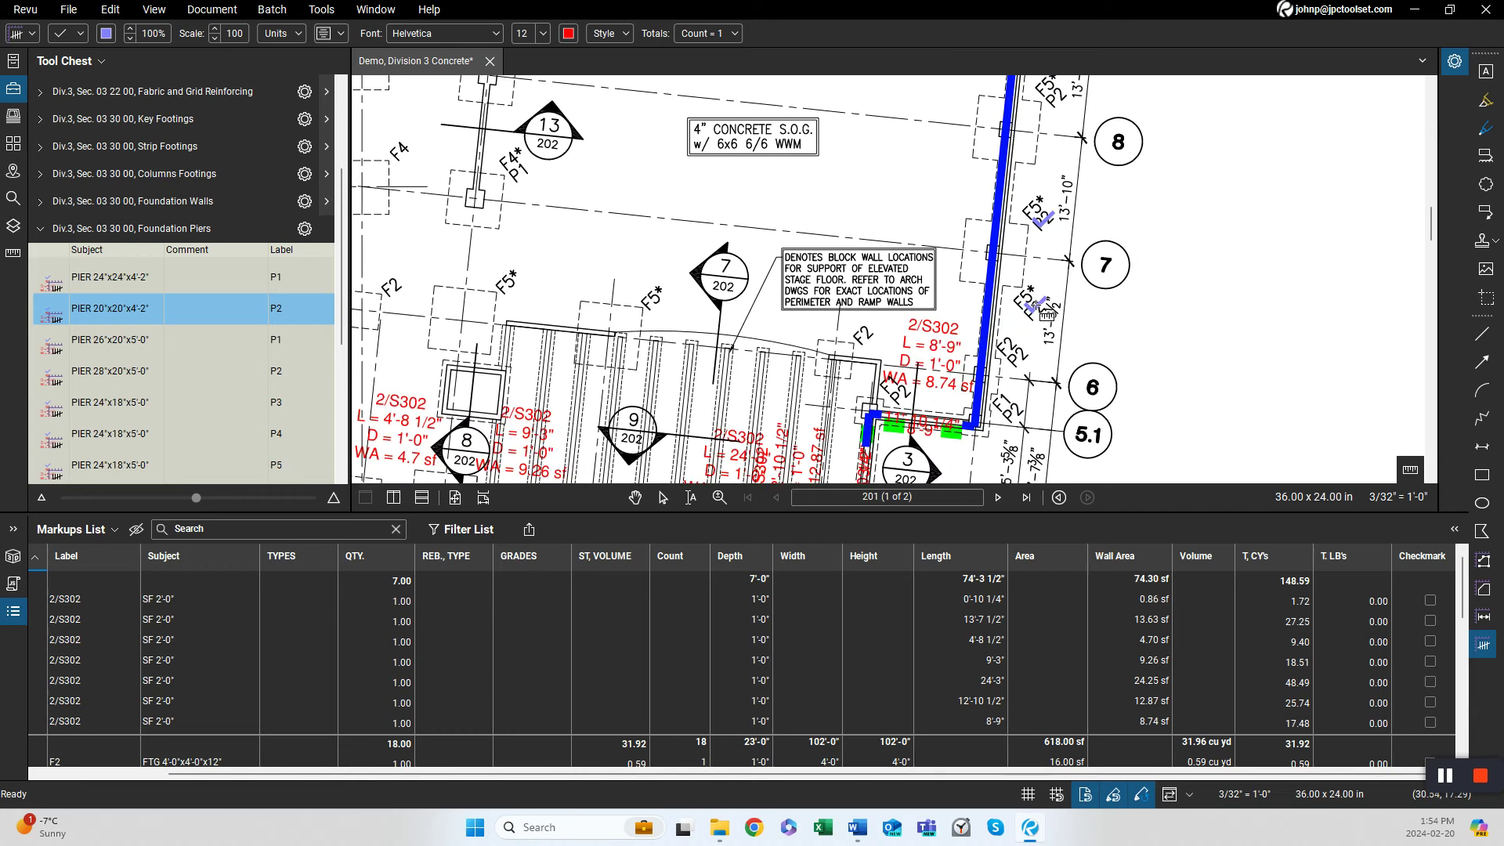
pyautogui.click(1191, 206)
pyautogui.press('Escape')
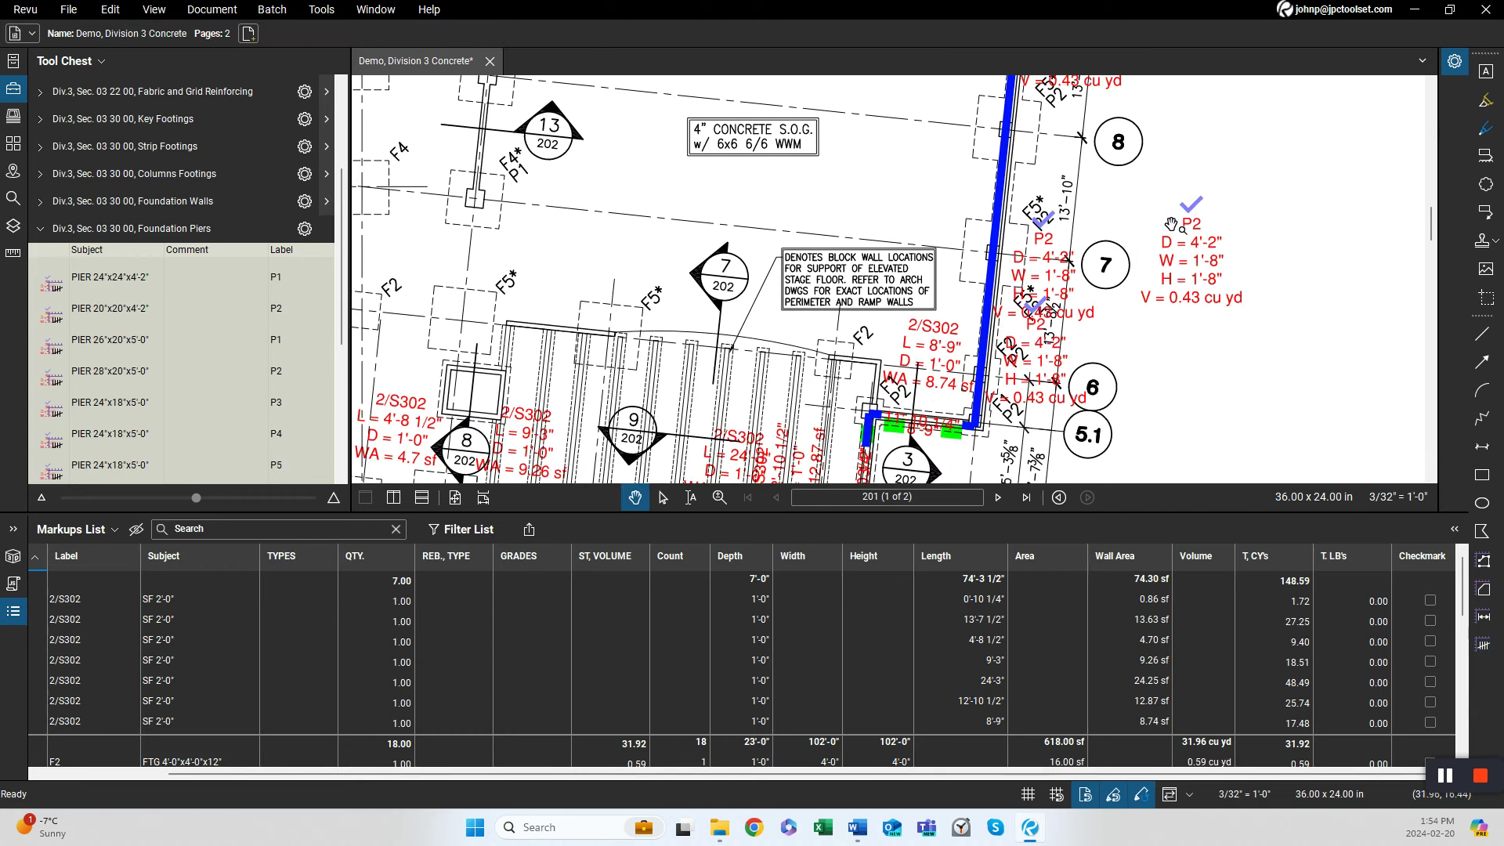
# Split the grouped P1 and P2 pier counts into individual markups in the markups list.
pyautogui.scroll(4, 1216, 273)
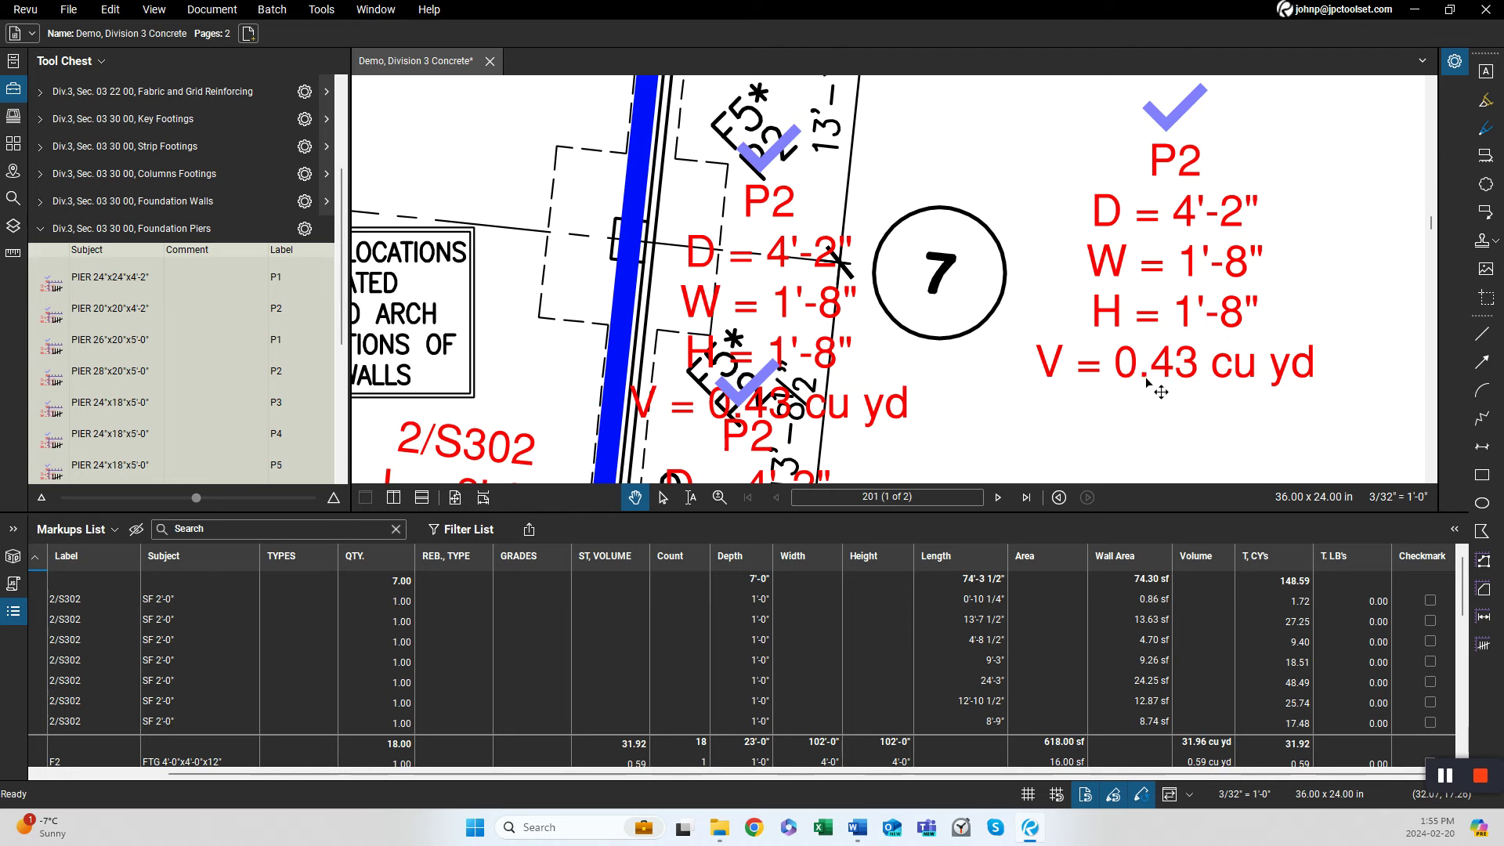
pyautogui.scroll(-3, 1112, 403)
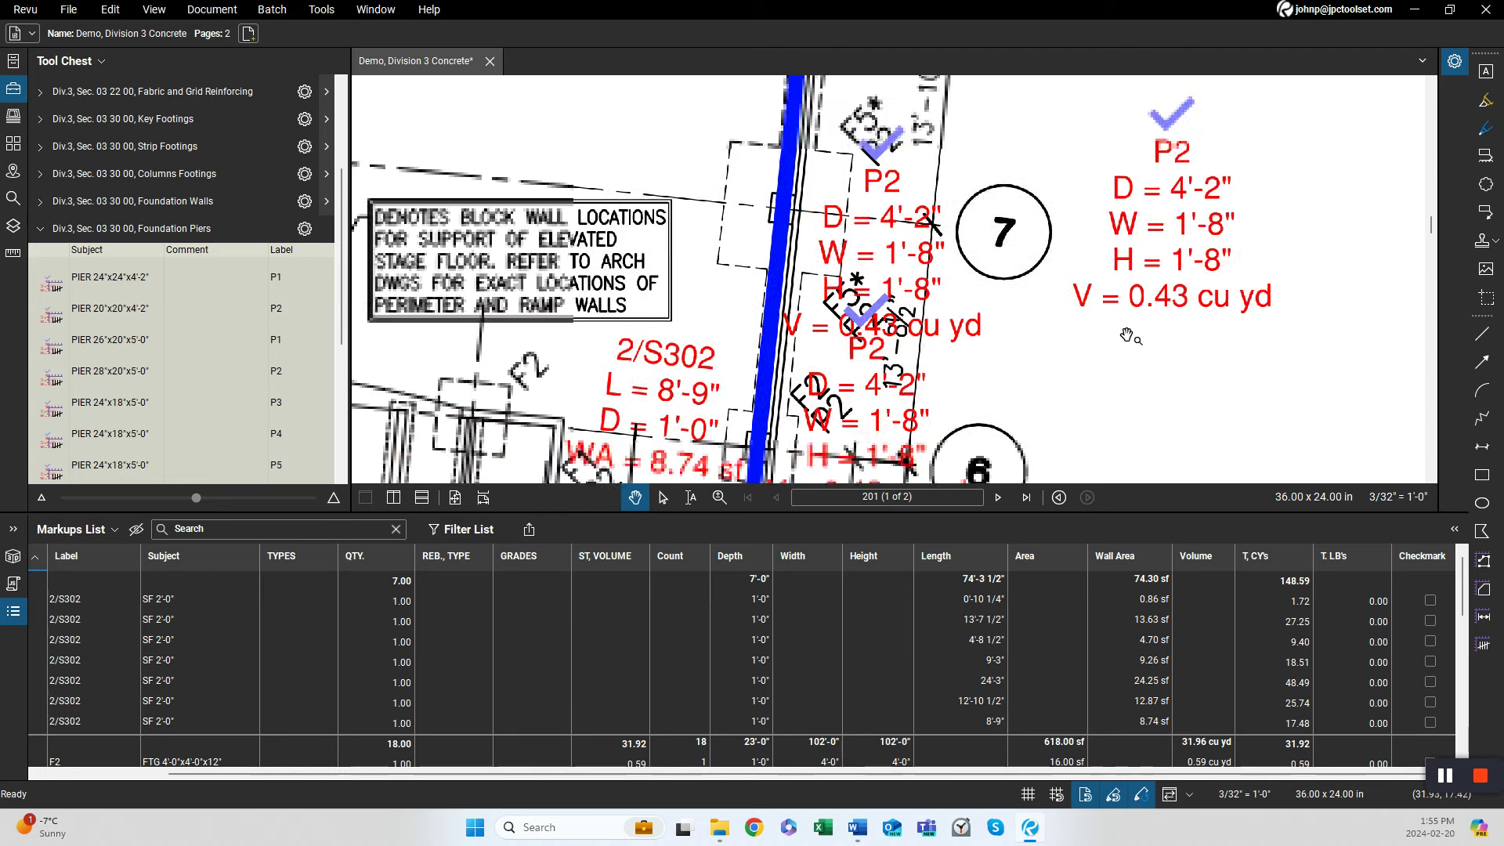
pyautogui.click(551, 754)
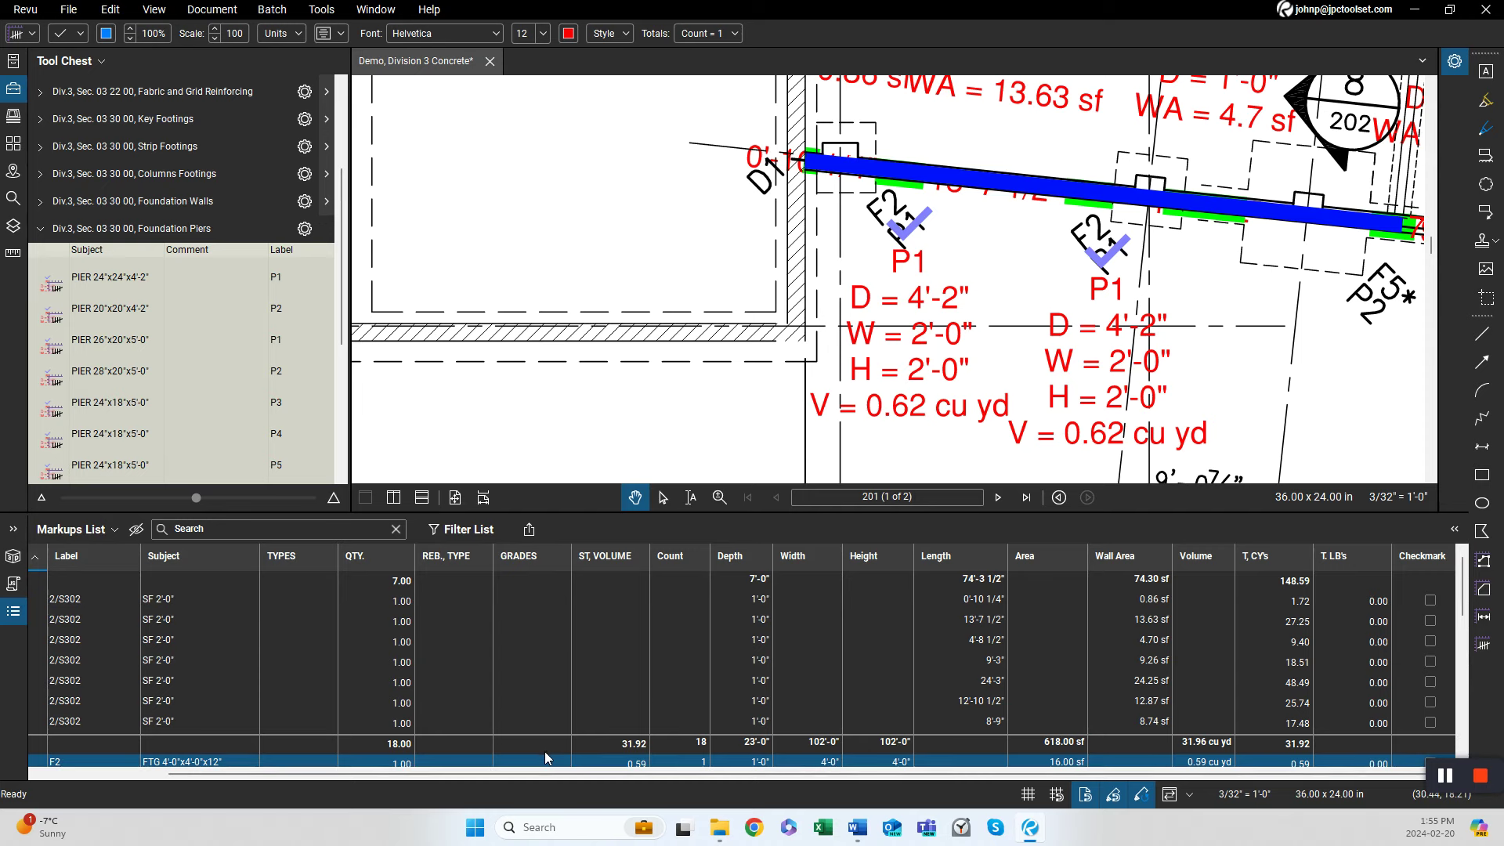
pyautogui.scroll(-10, 544, 752)
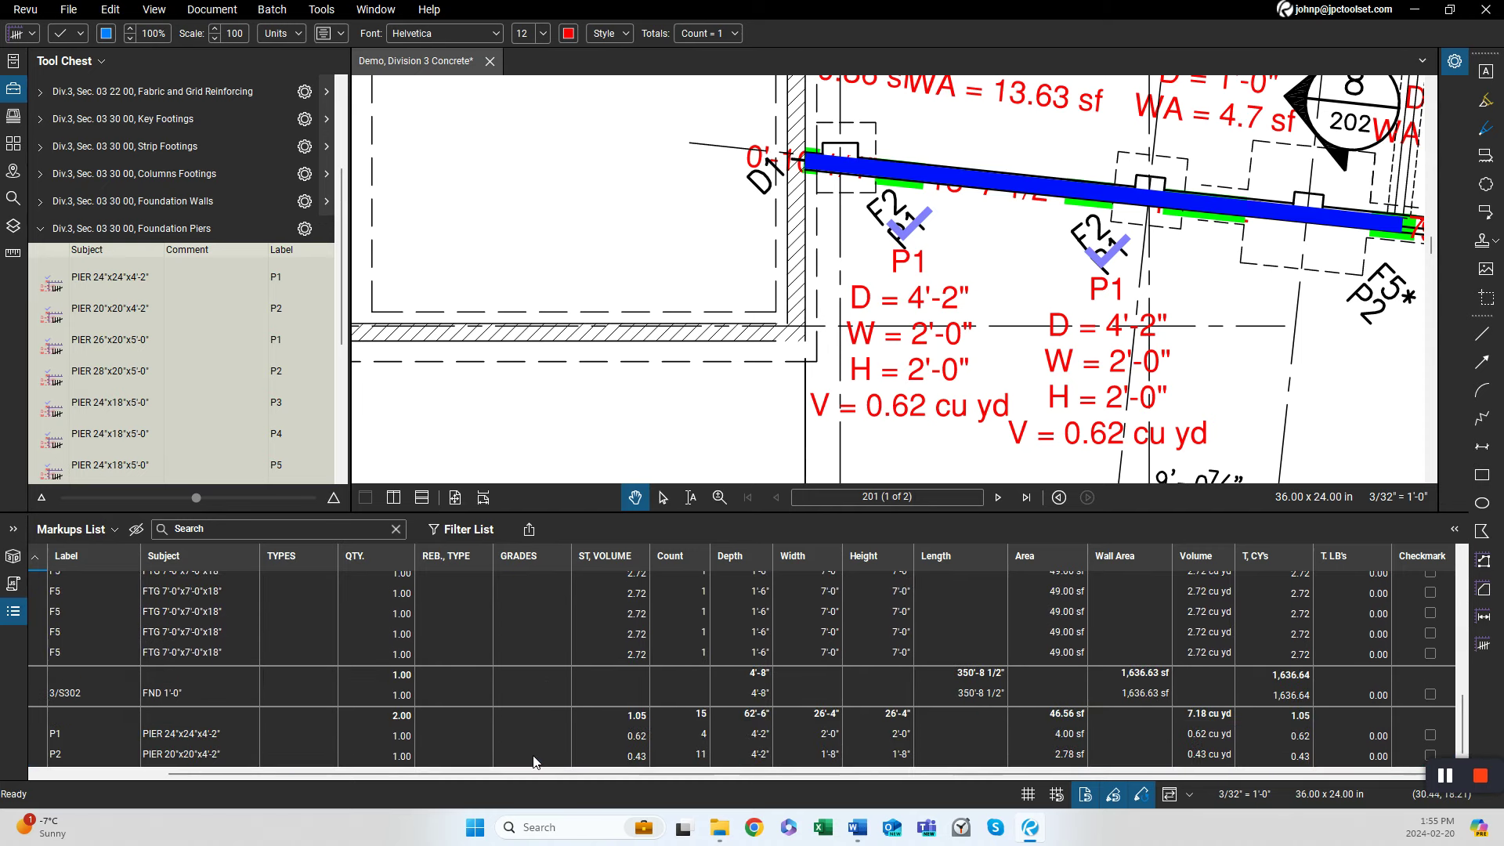
pyautogui.click(219, 734)
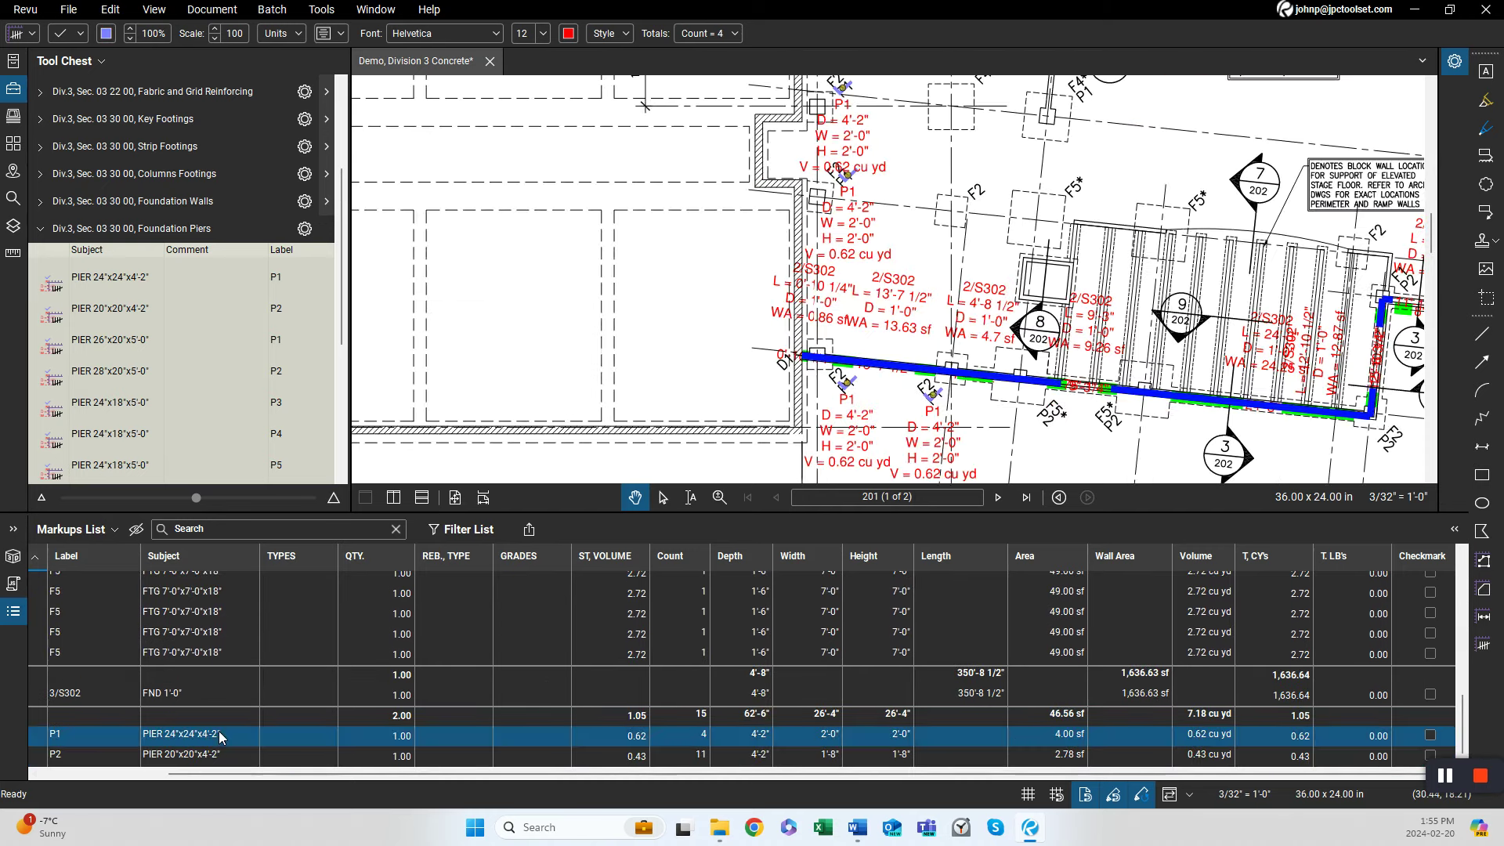
pyautogui.rightClick(684, 735)
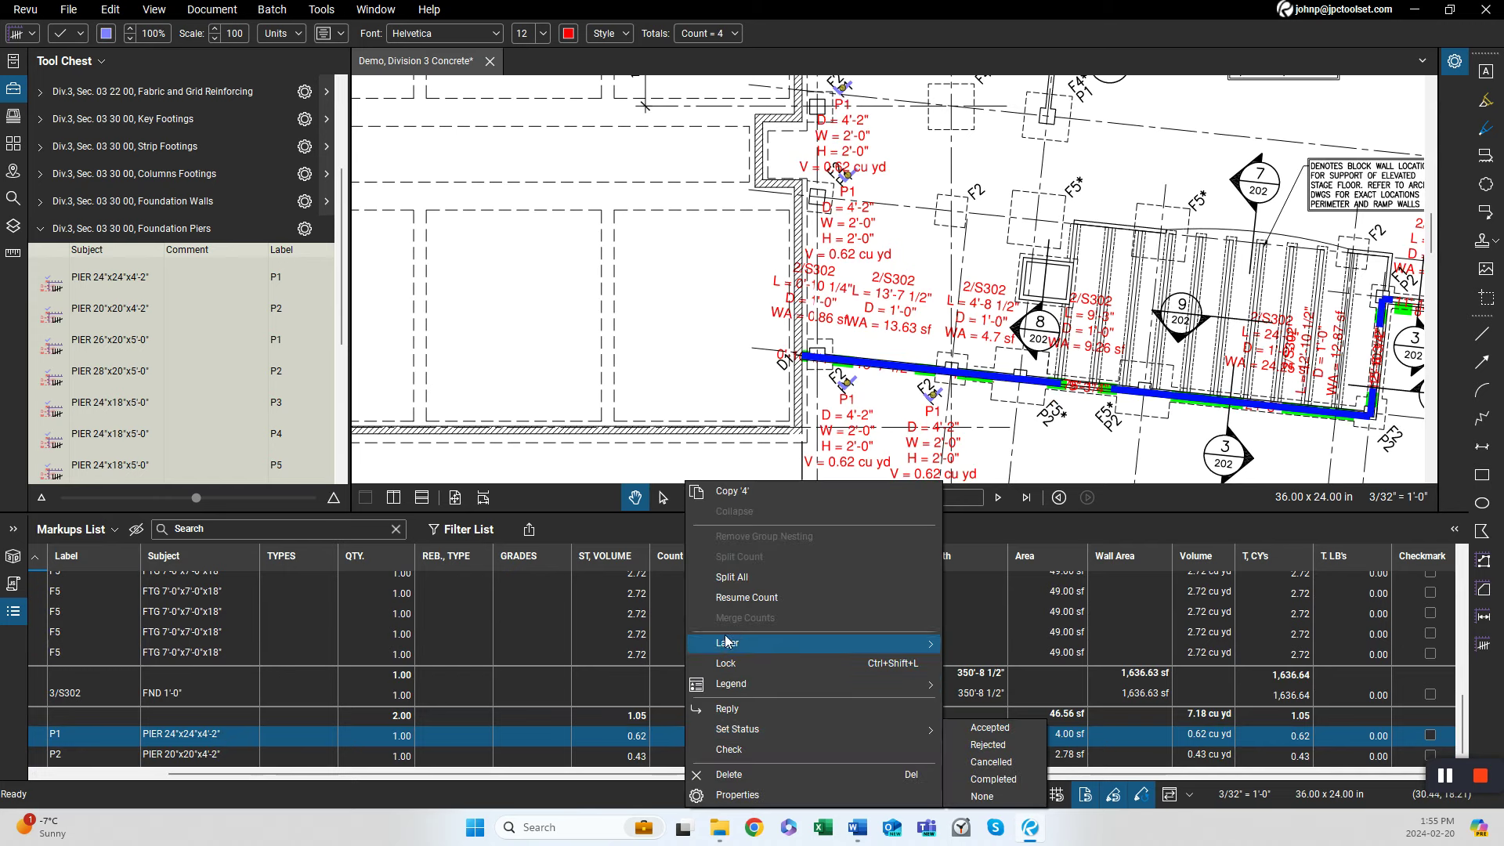
pyautogui.click(732, 577)
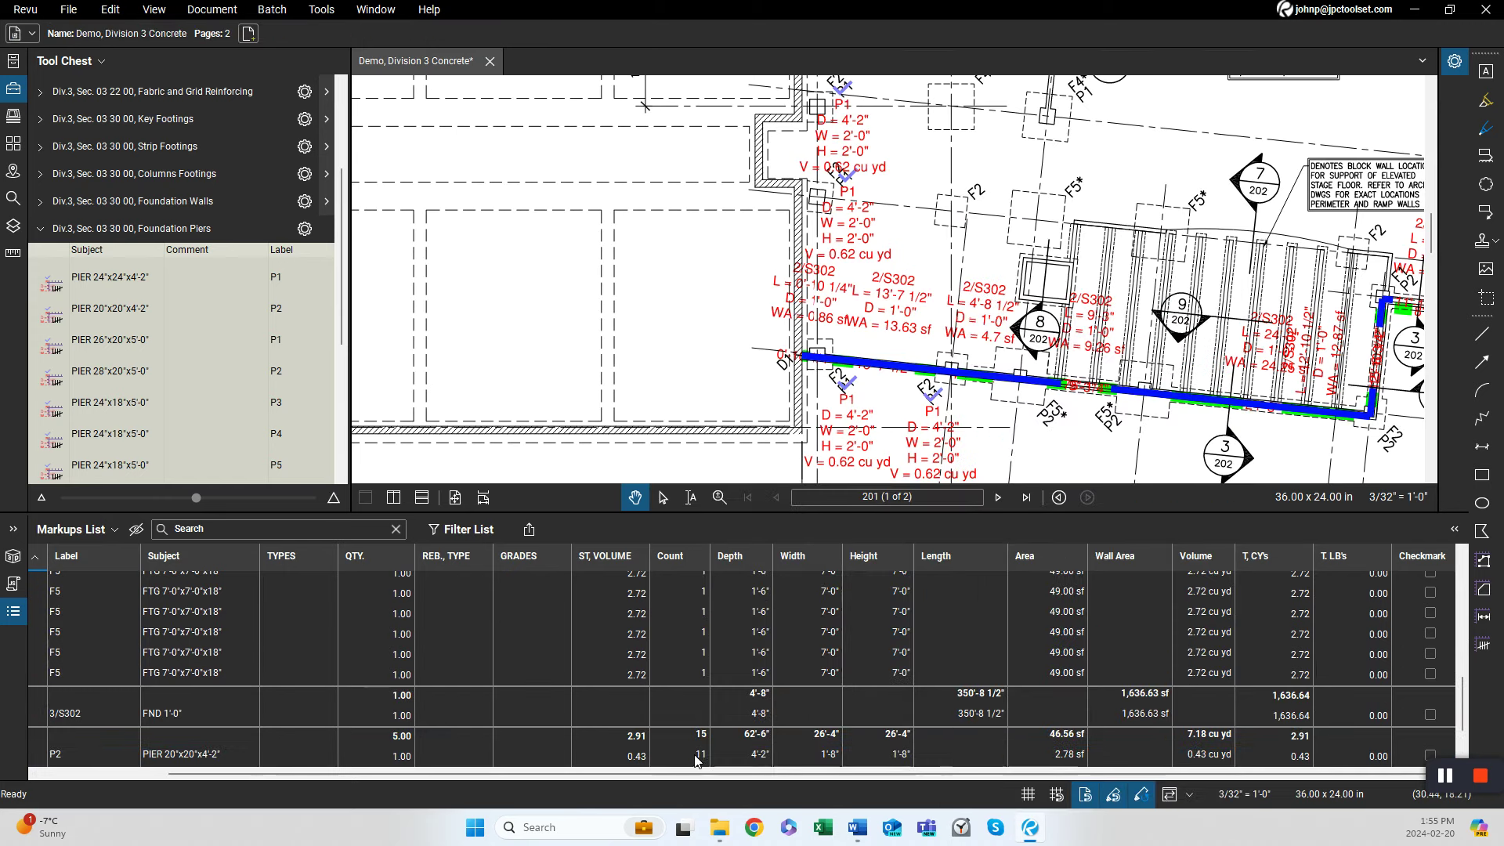
pyautogui.scroll(-1, 710, 730)
pyautogui.click(692, 680)
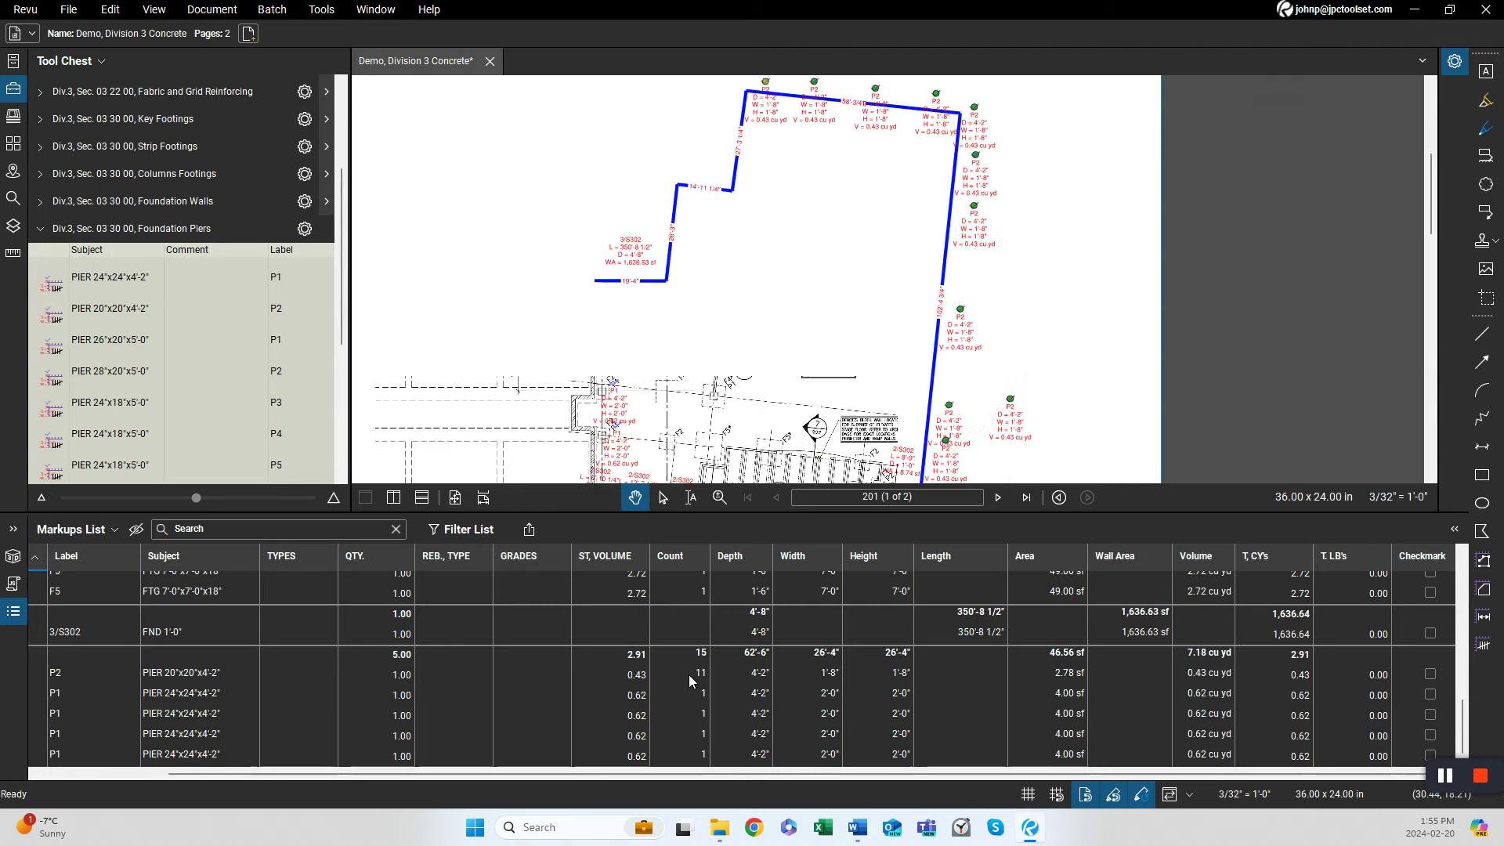
pyautogui.rightClick(692, 680)
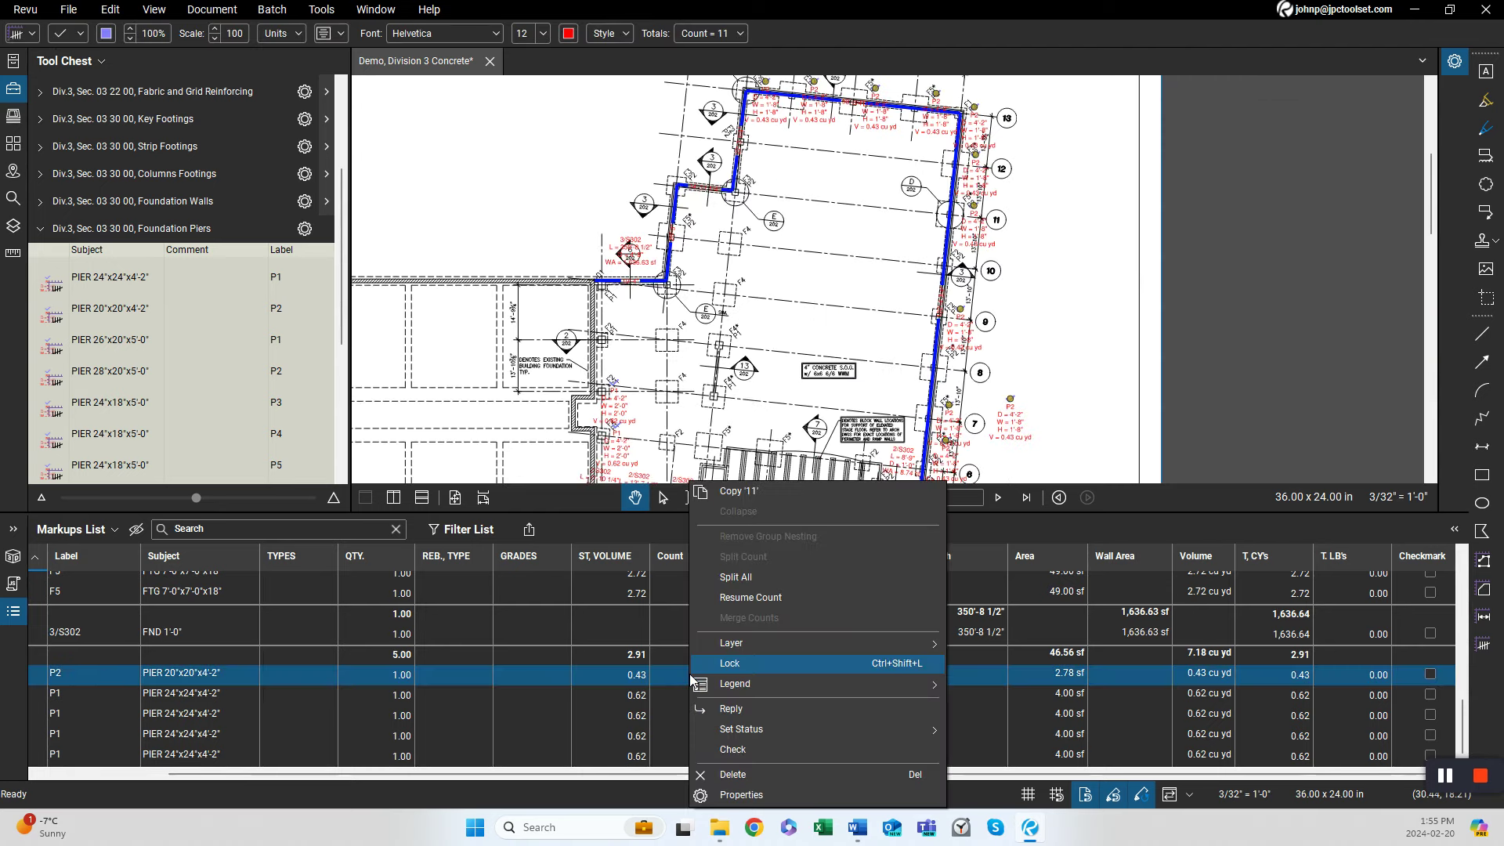
pyautogui.click(736, 576)
# With the WWR 6x6-6/6 reinforcing tool, trace the slab-on-grade area inside the foundation walls, about 9,015 sf.
pyautogui.scroll(3, 715, 687)
pyautogui.scroll(-3, 715, 688)
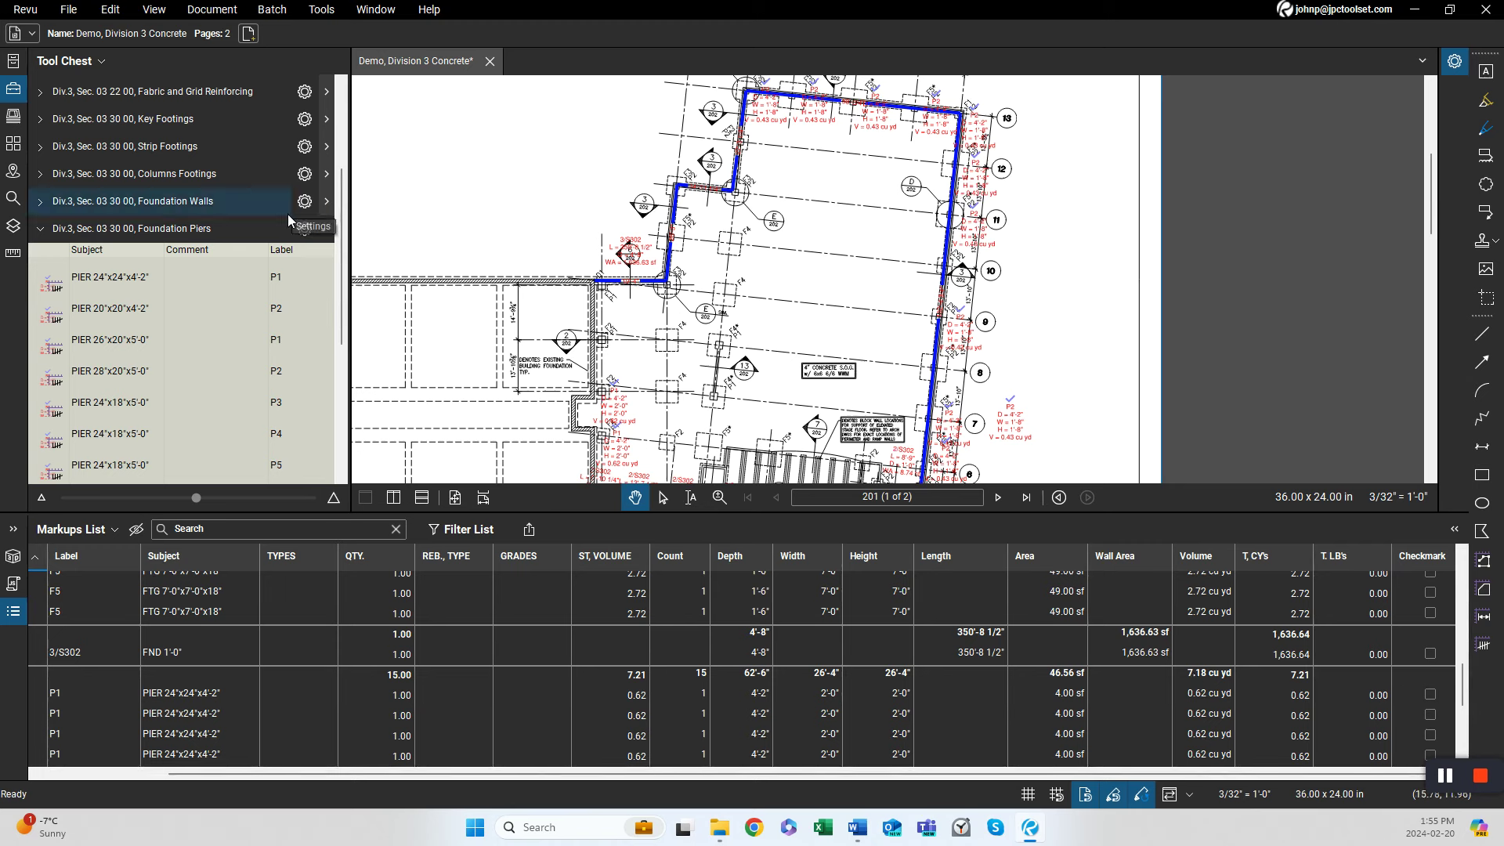
pyautogui.click(218, 228)
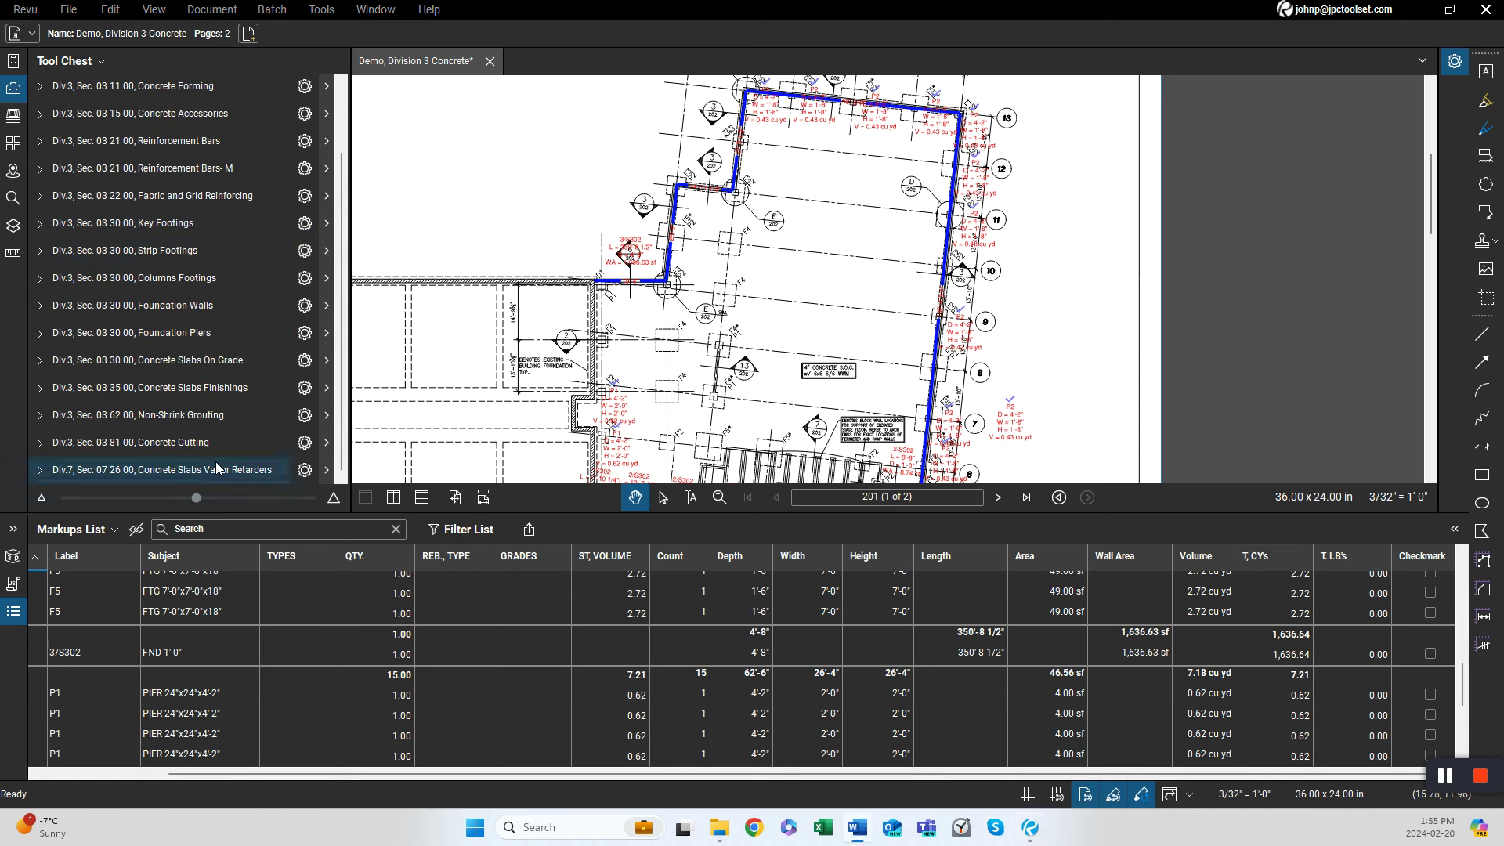
pyautogui.moveTo(798, 439); pyautogui.dragTo(777, 360)
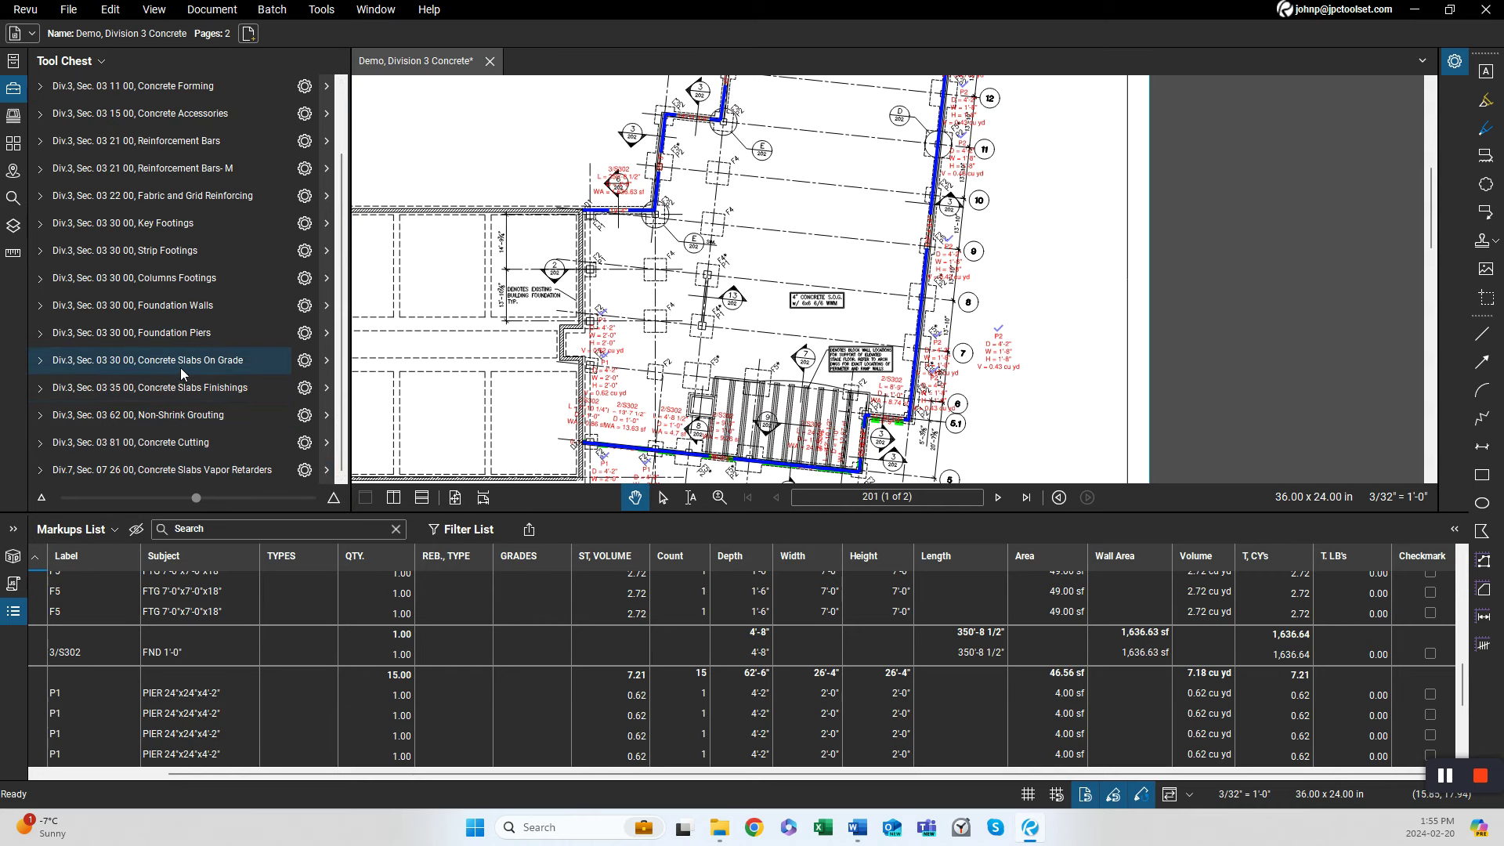
pyautogui.click(167, 197)
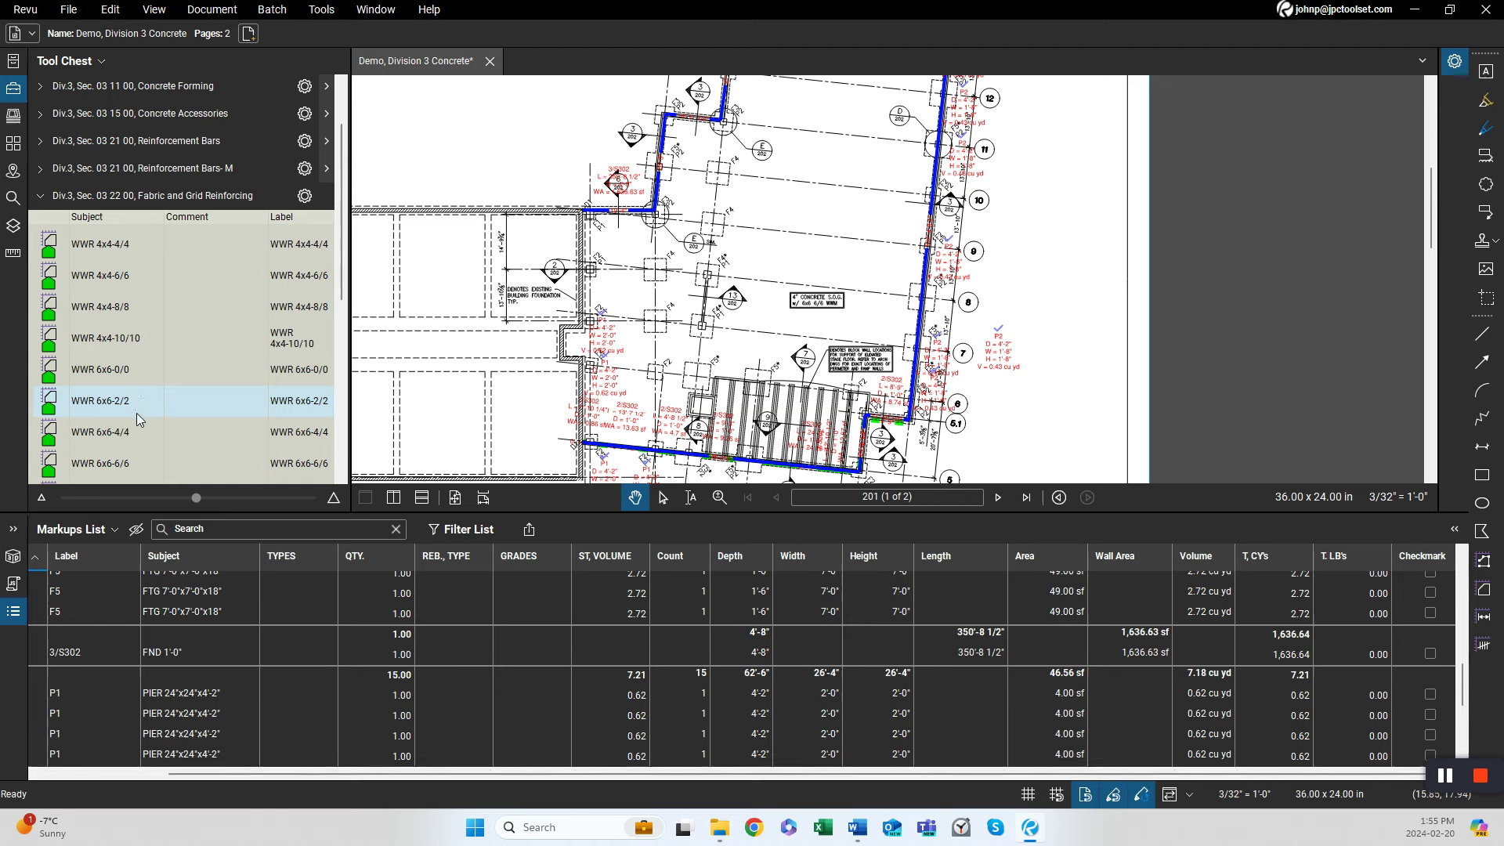
pyautogui.click(119, 463)
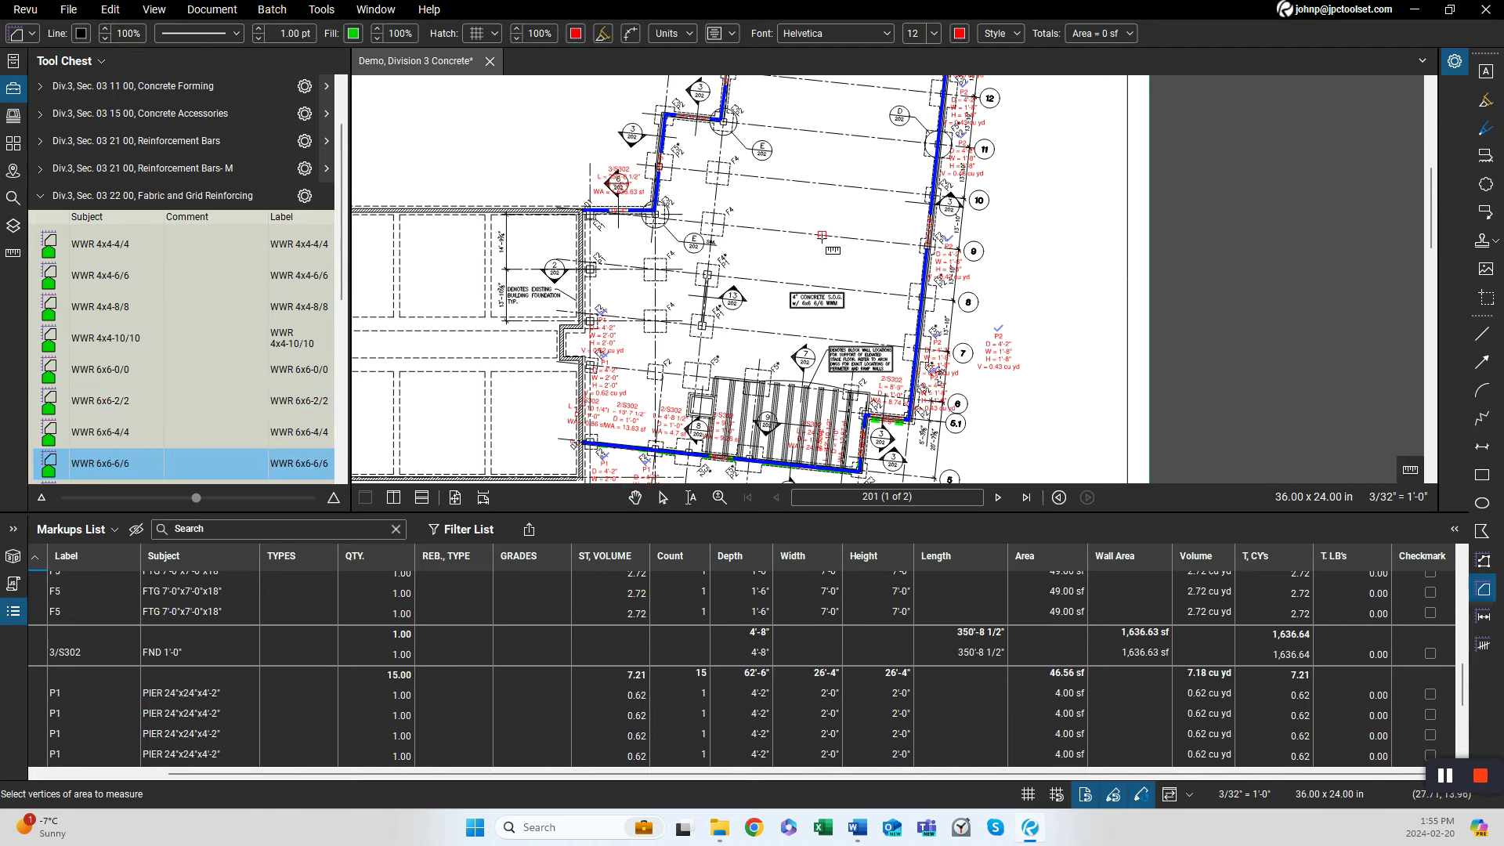
pyautogui.scroll(3, 599, 454)
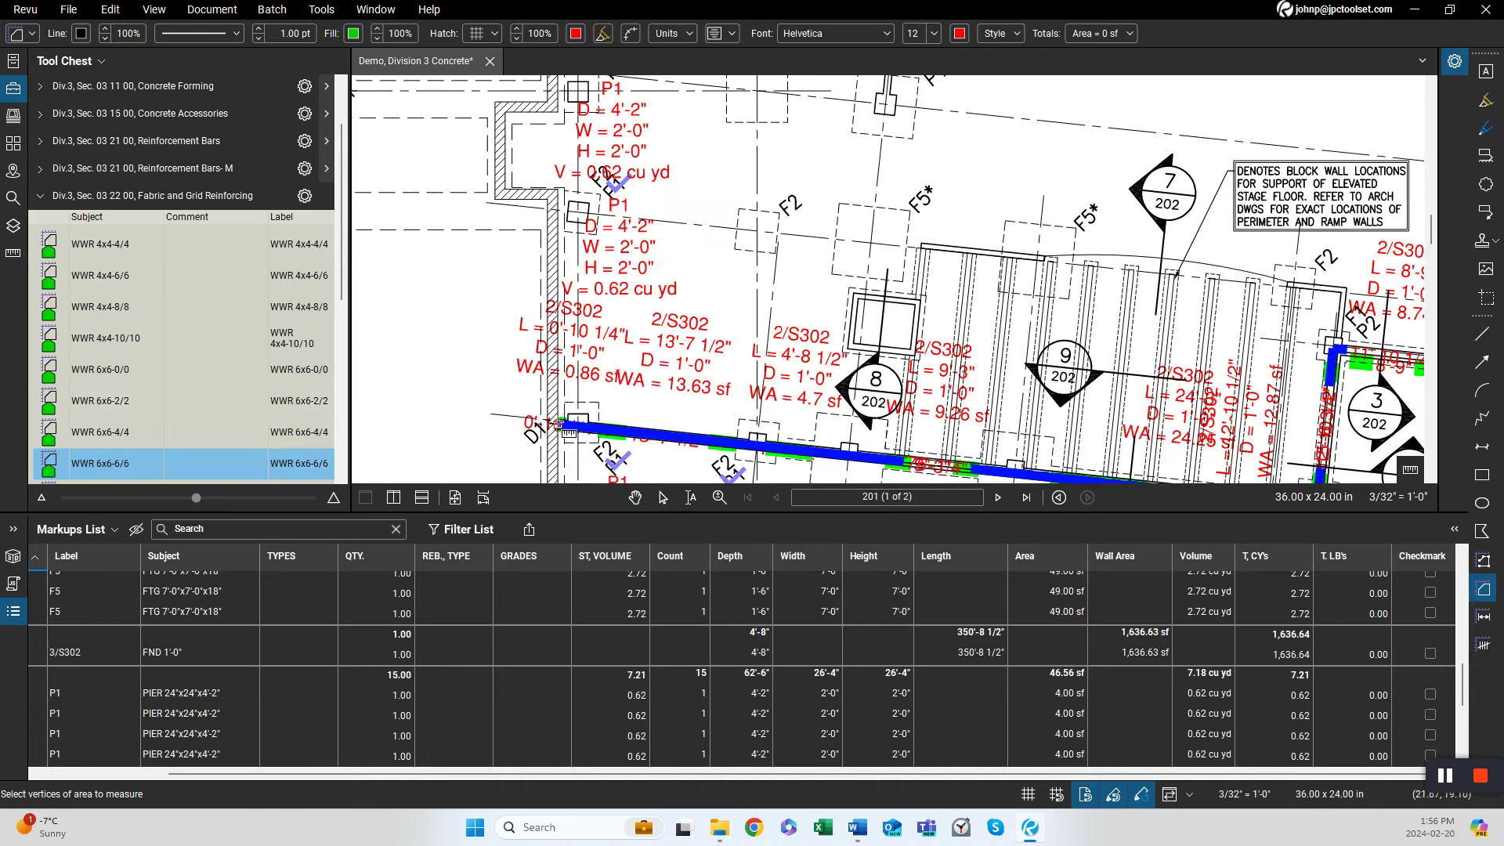
pyautogui.click(557, 423)
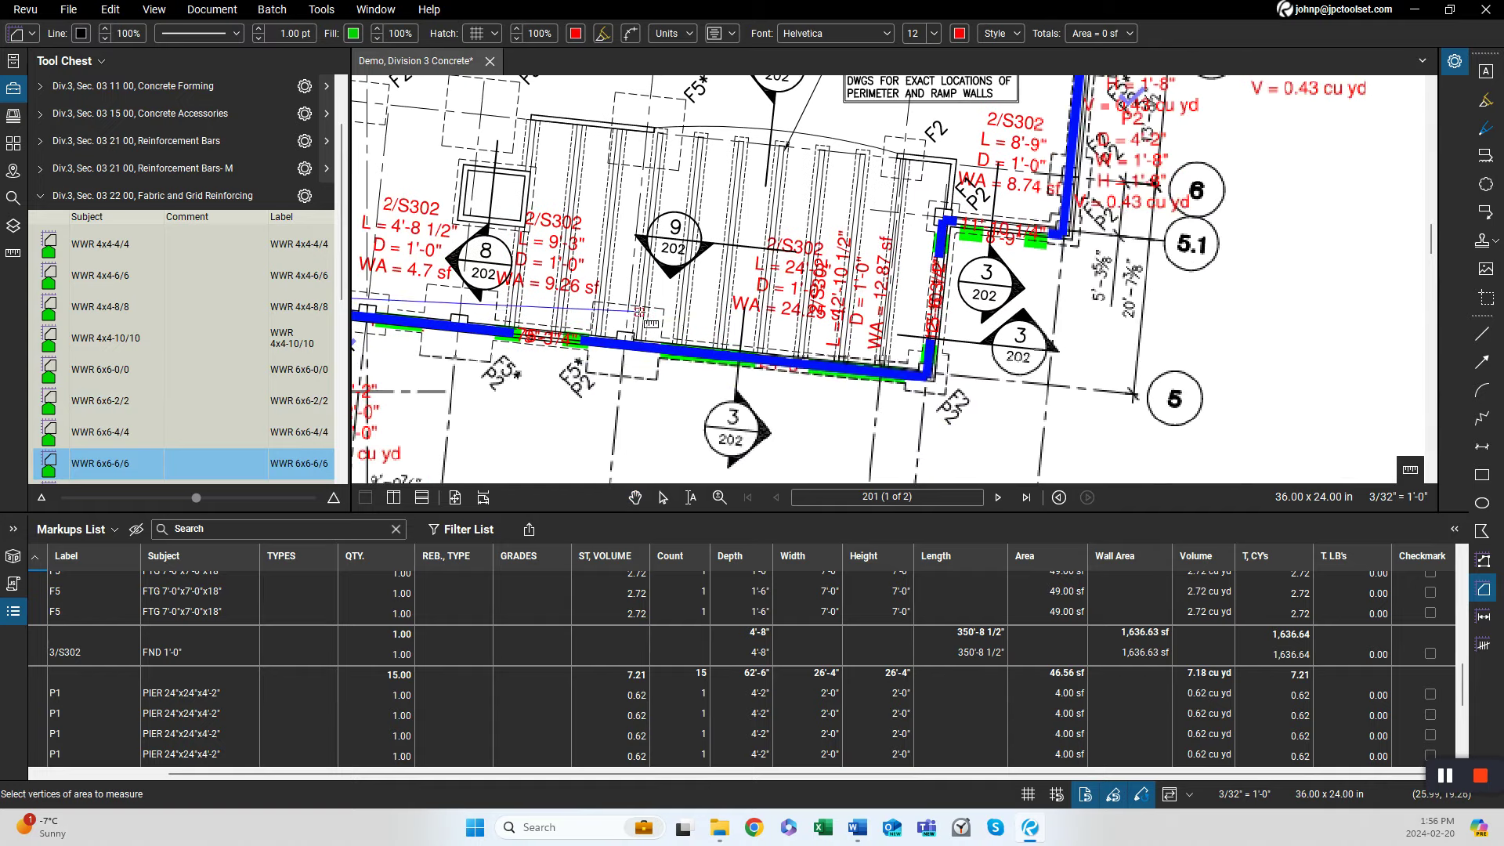
pyautogui.click(926, 373)
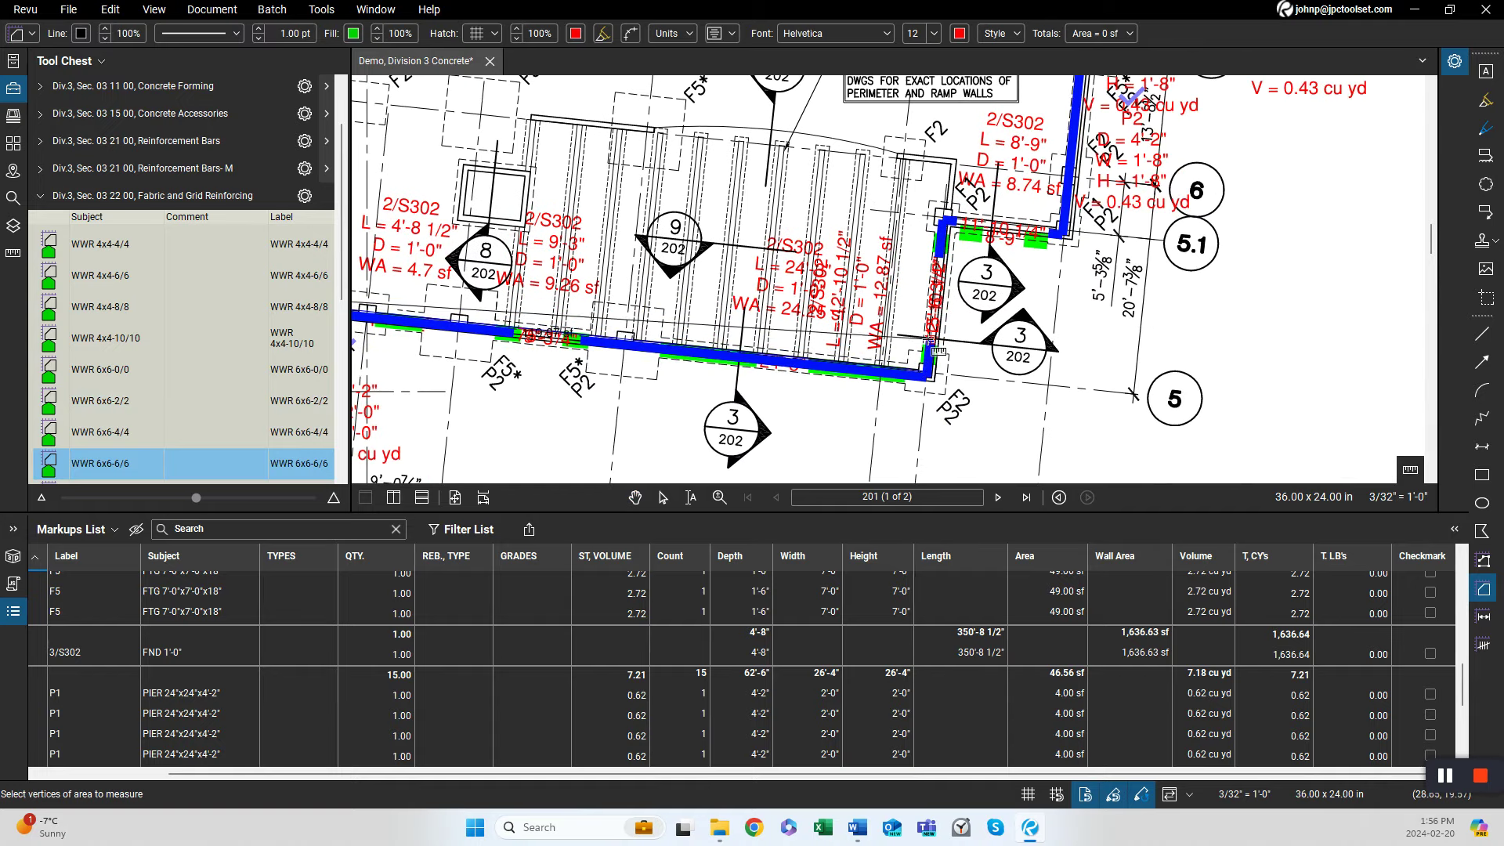
pyautogui.click(945, 222)
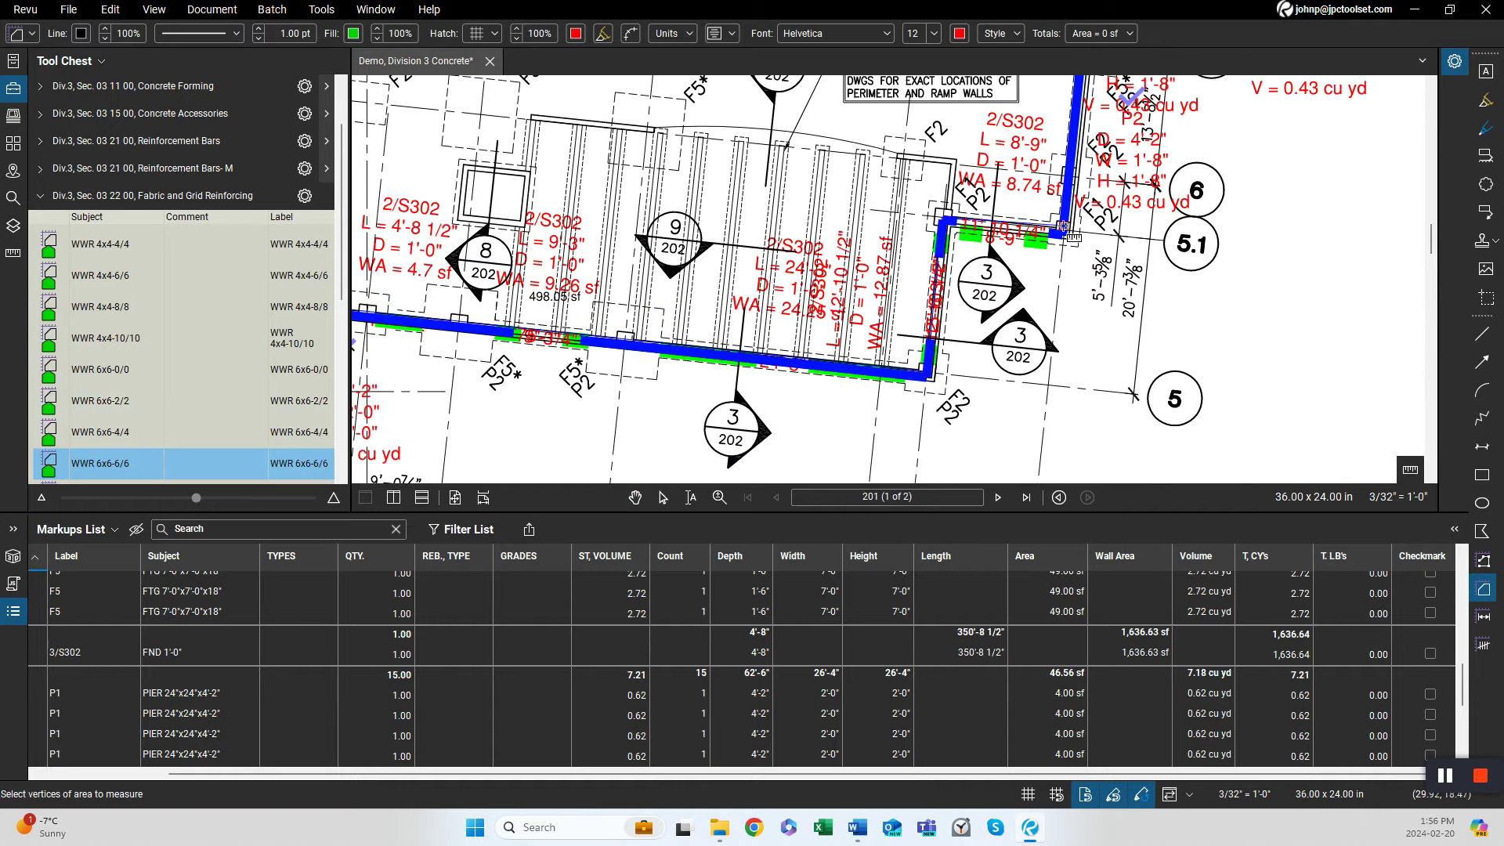
pyautogui.scroll(6, 1065, 231)
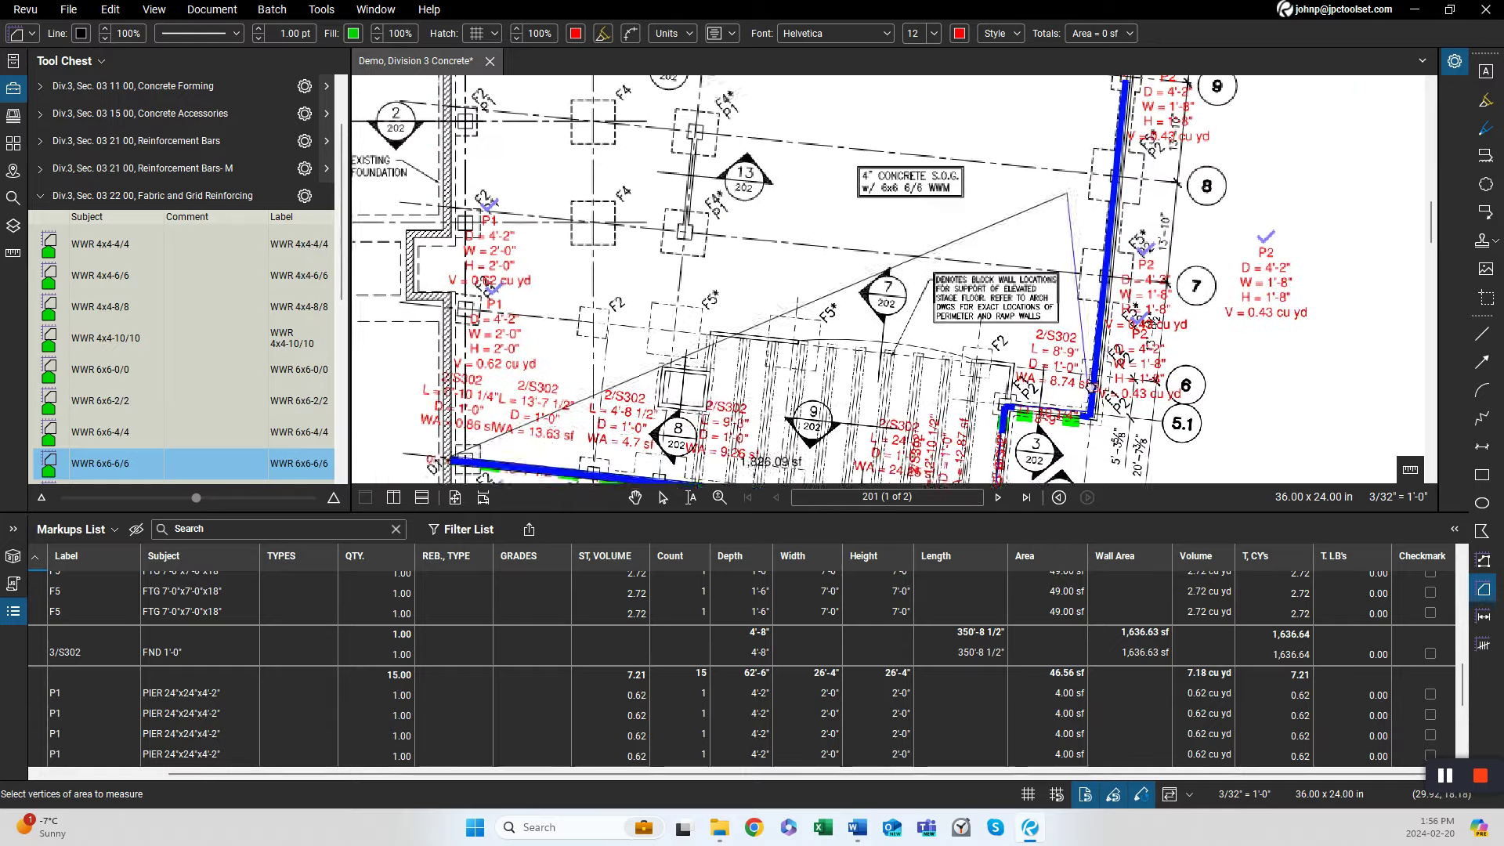
pyautogui.scroll(3, 1099, 233)
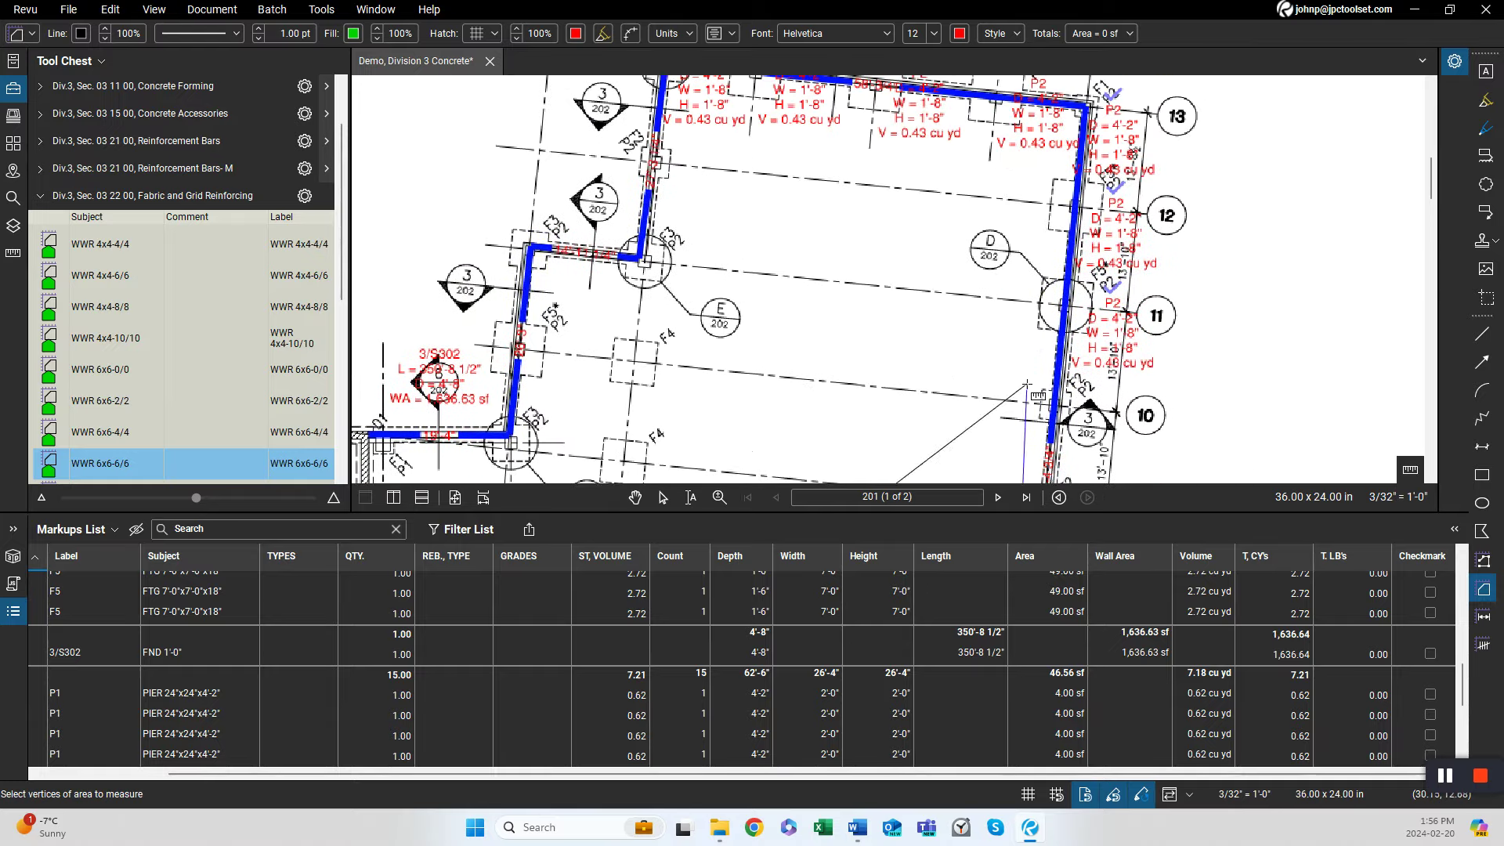
pyautogui.click(1082, 105)
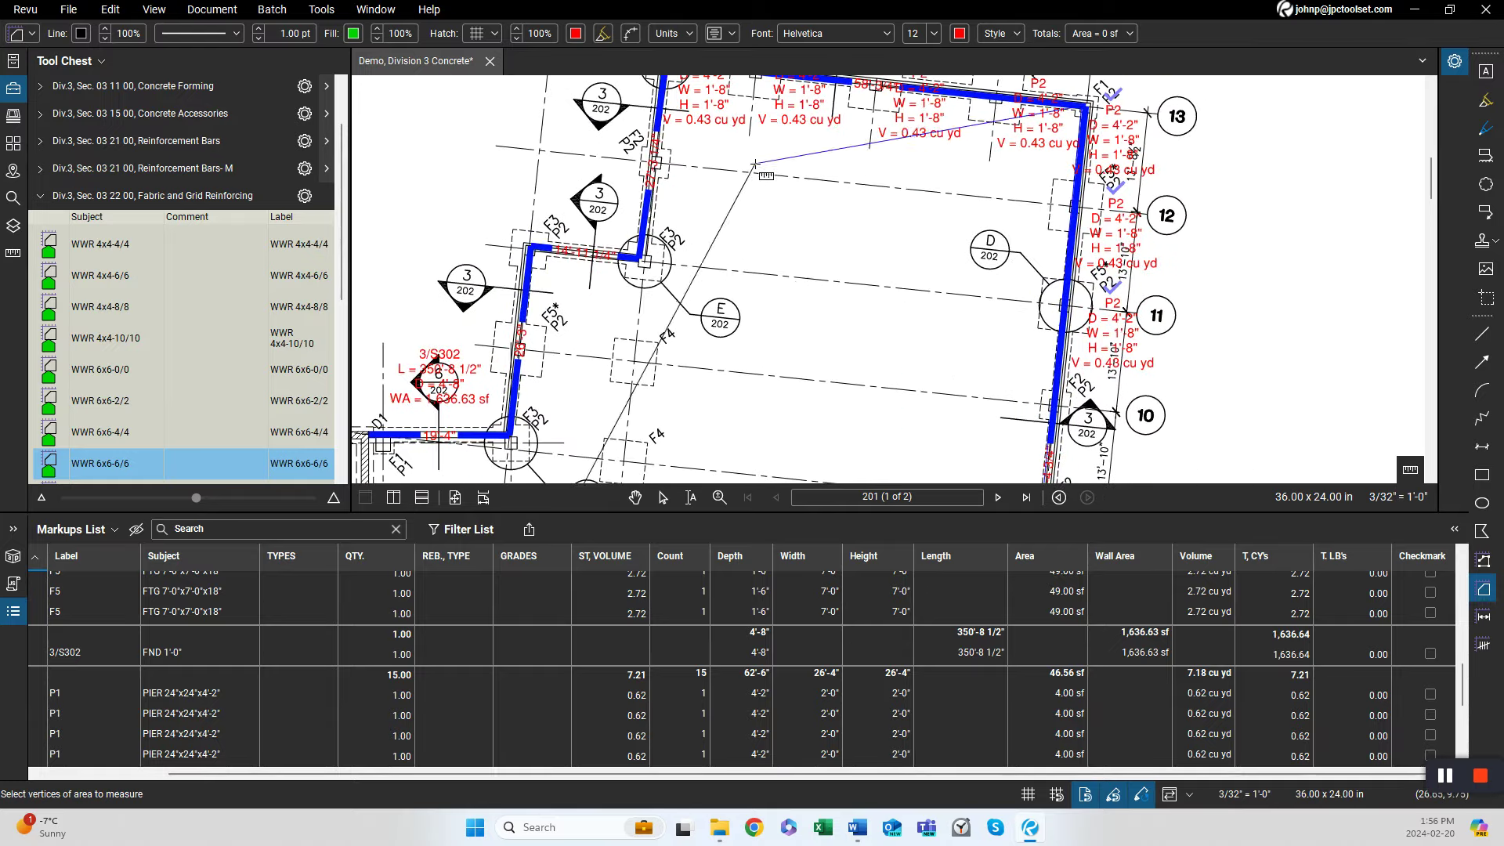
pyautogui.scroll(3, 861, 235)
pyautogui.click(770, 251)
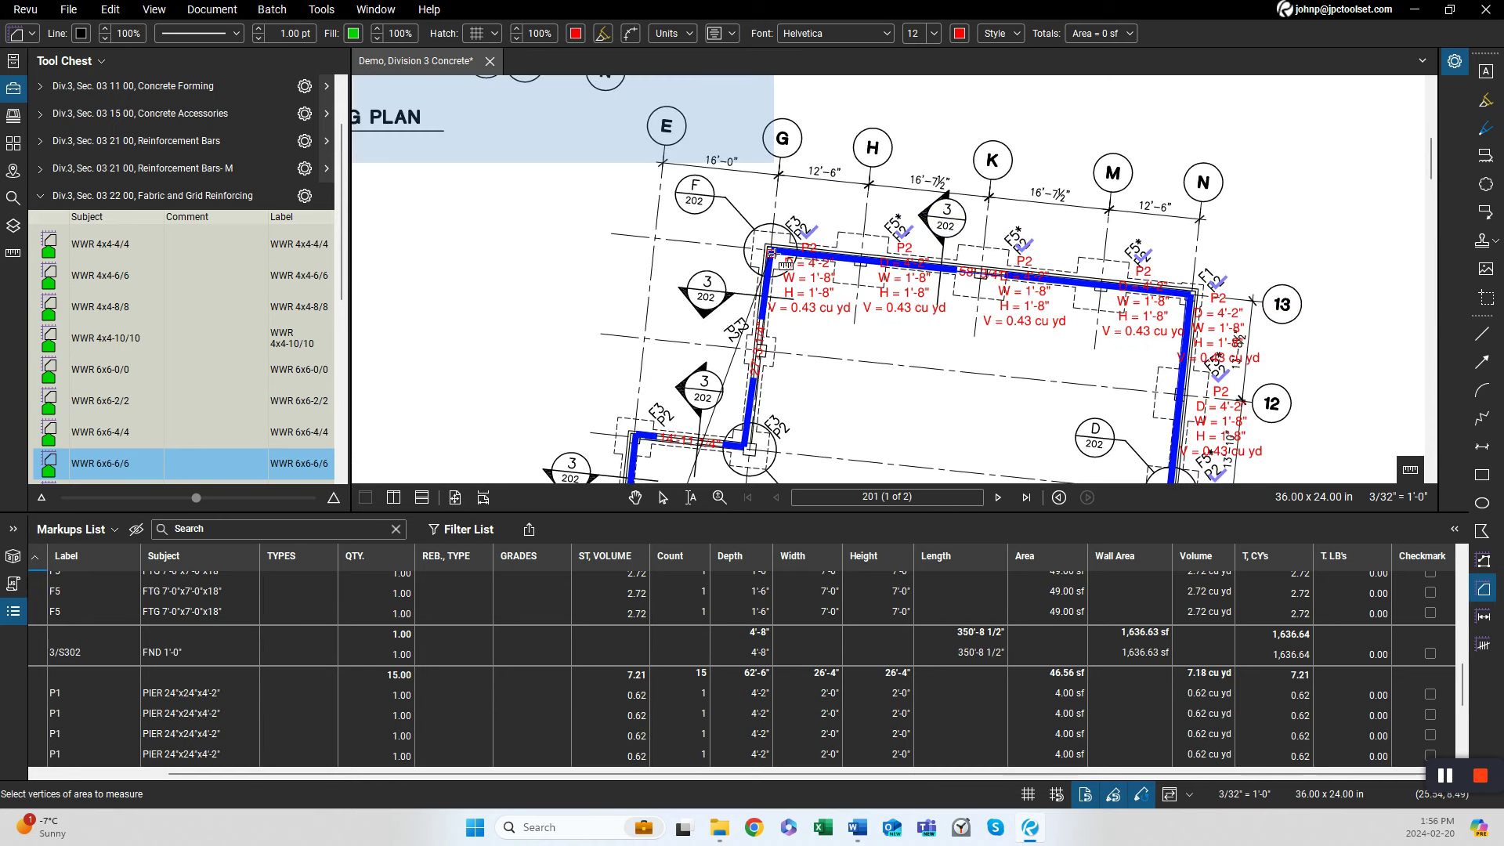
pyautogui.click(750, 448)
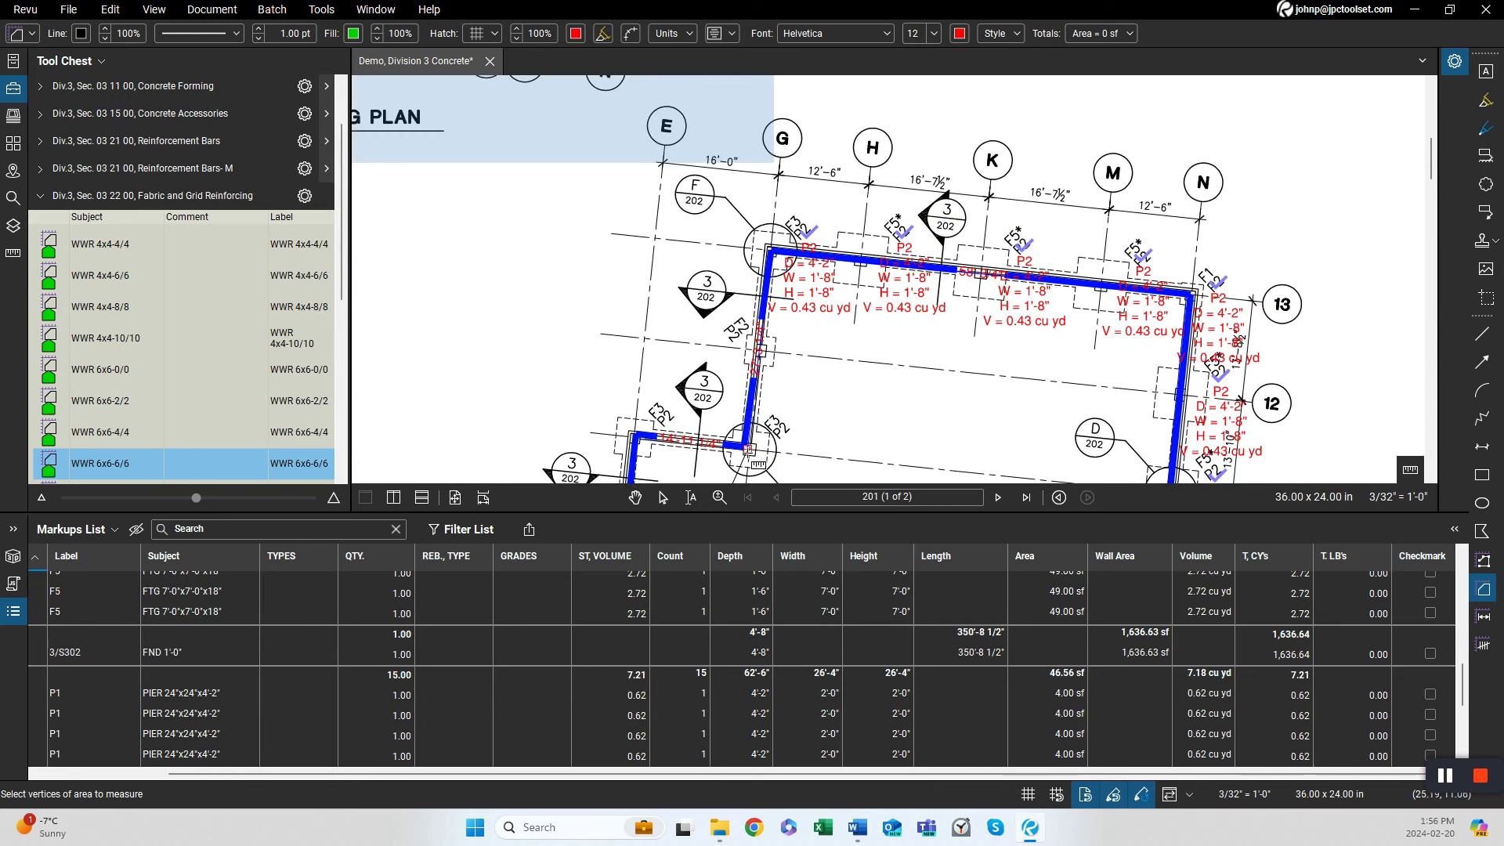
pyautogui.click(644, 441)
pyautogui.scroll(-4, 643, 440)
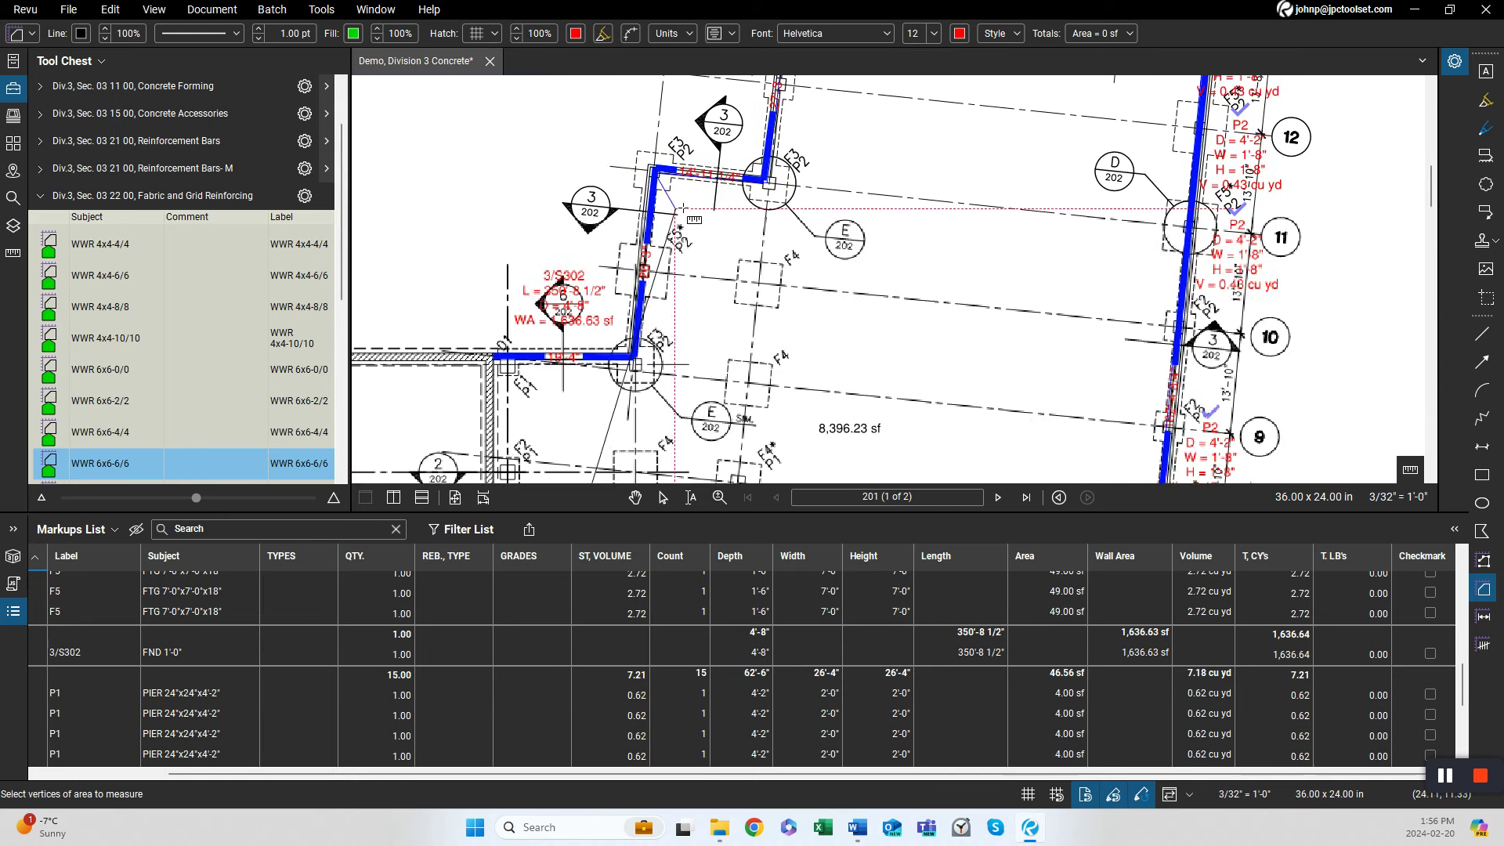
pyautogui.click(640, 365)
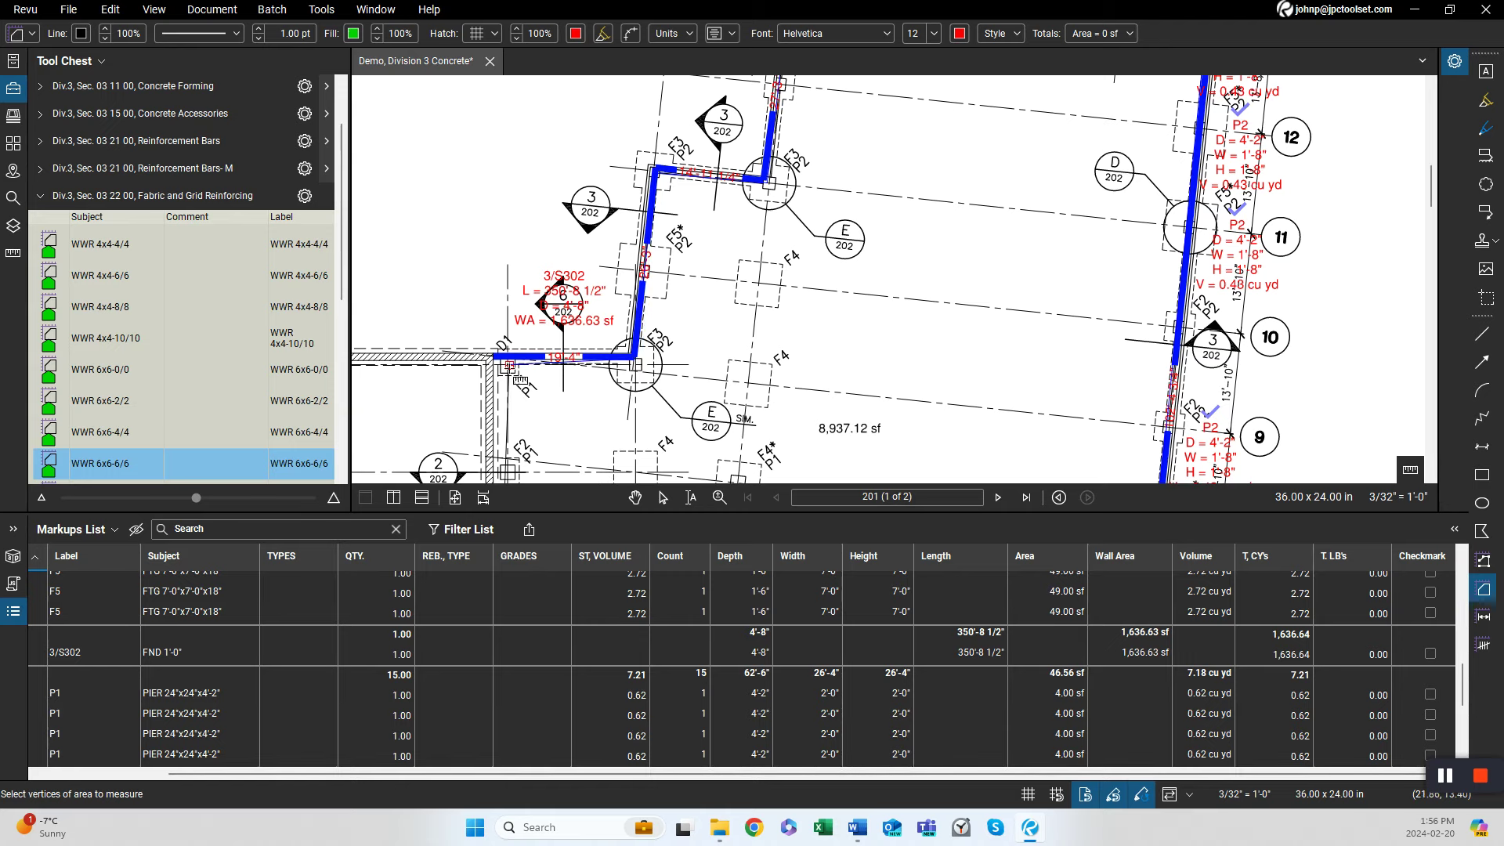
pyautogui.click(494, 359)
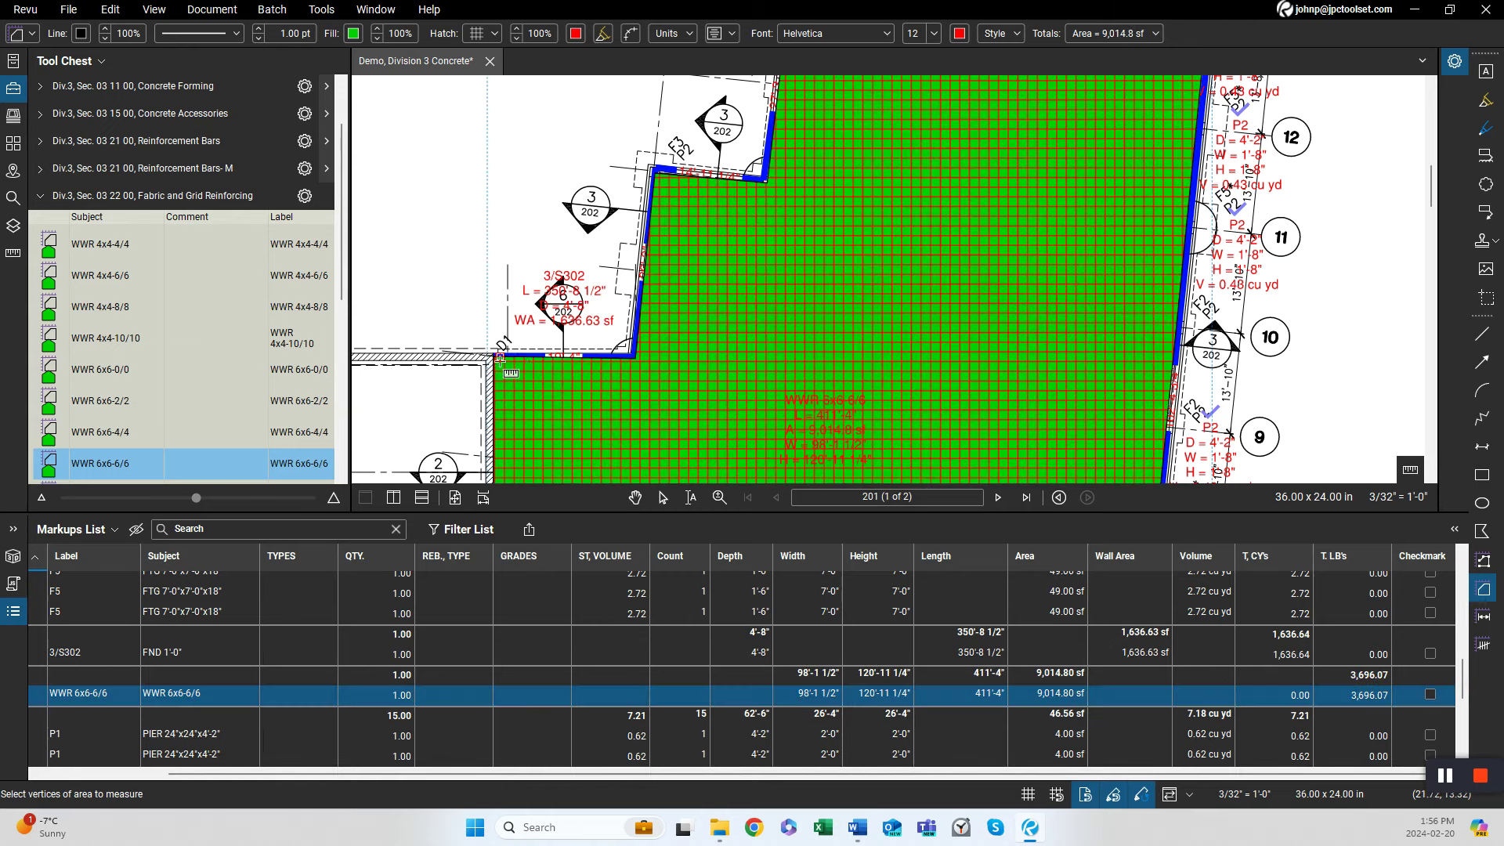
# Zoom in on the slab reinforcing markup to examine its label and area, then exit the measurement tool.
pyautogui.scroll(-2, 665, 367)
pyautogui.scroll(1, 744, 301)
pyautogui.scroll(4, 746, 301)
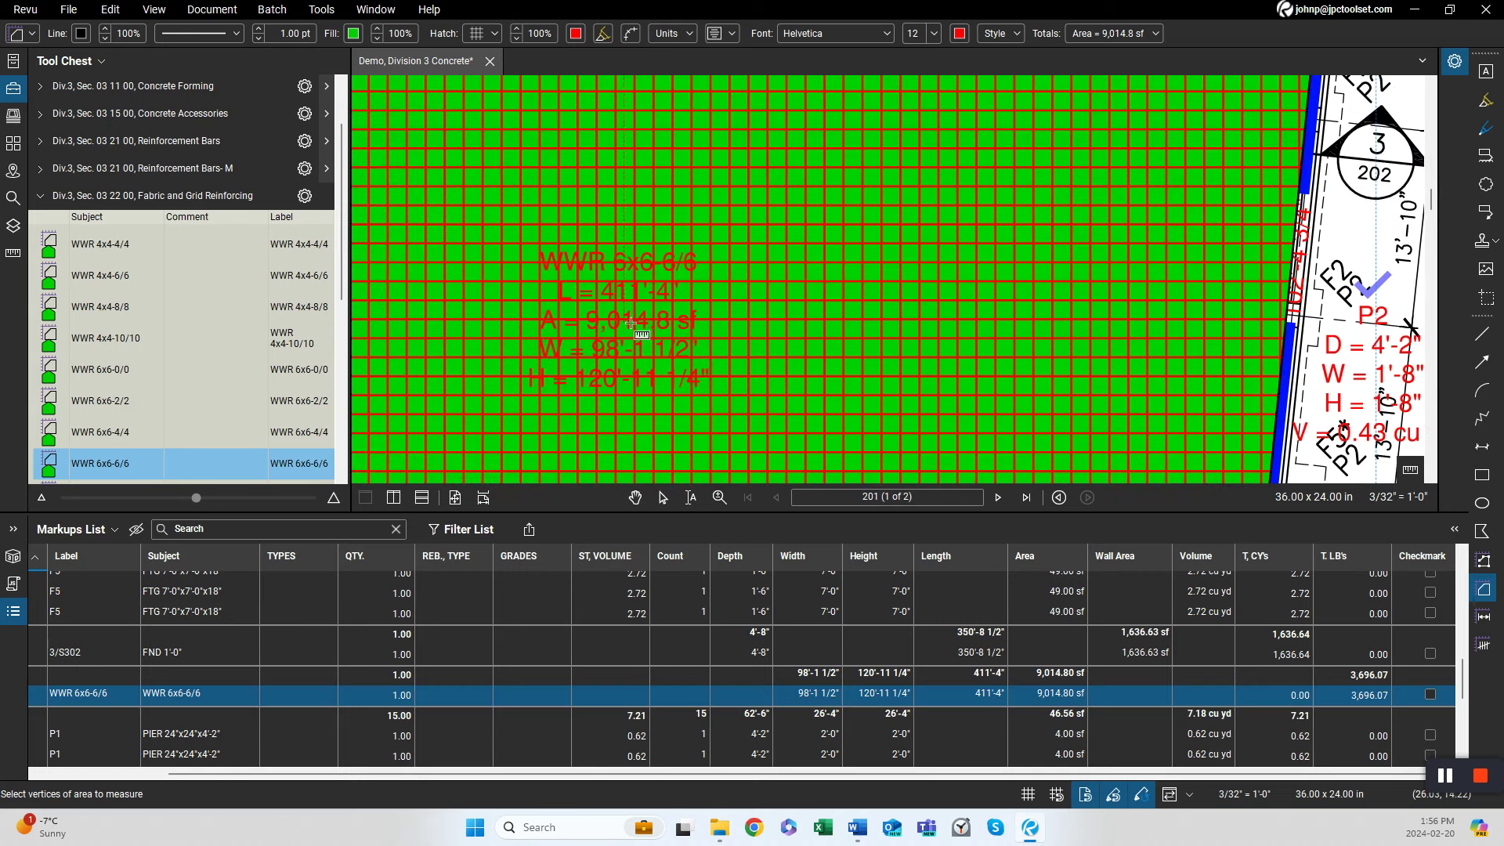
pyautogui.scroll(4, 619, 329)
pyautogui.scroll(-1, 708, 245)
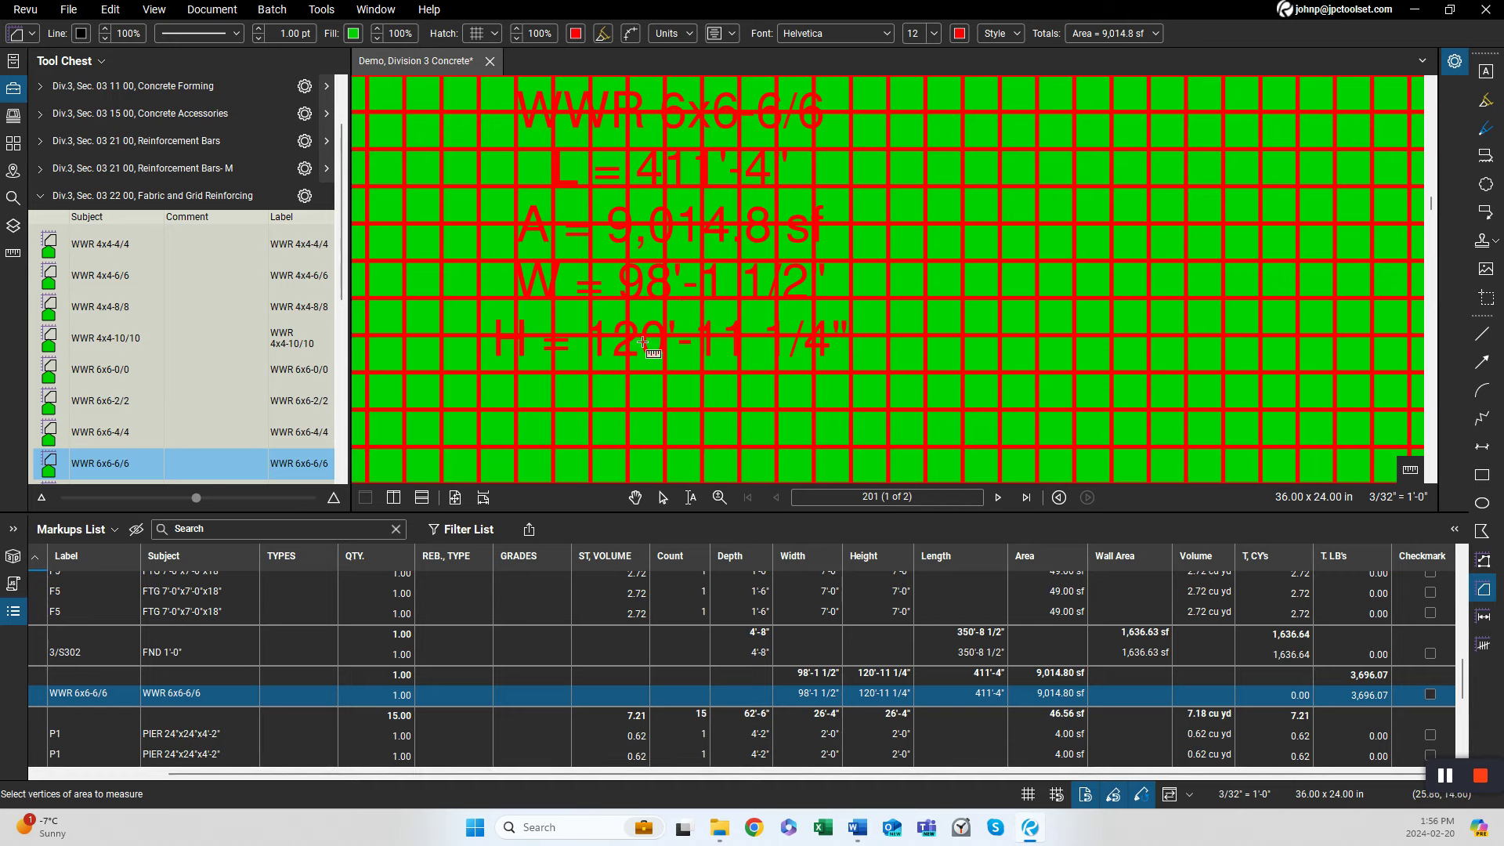
pyautogui.scroll(-2, 644, 342)
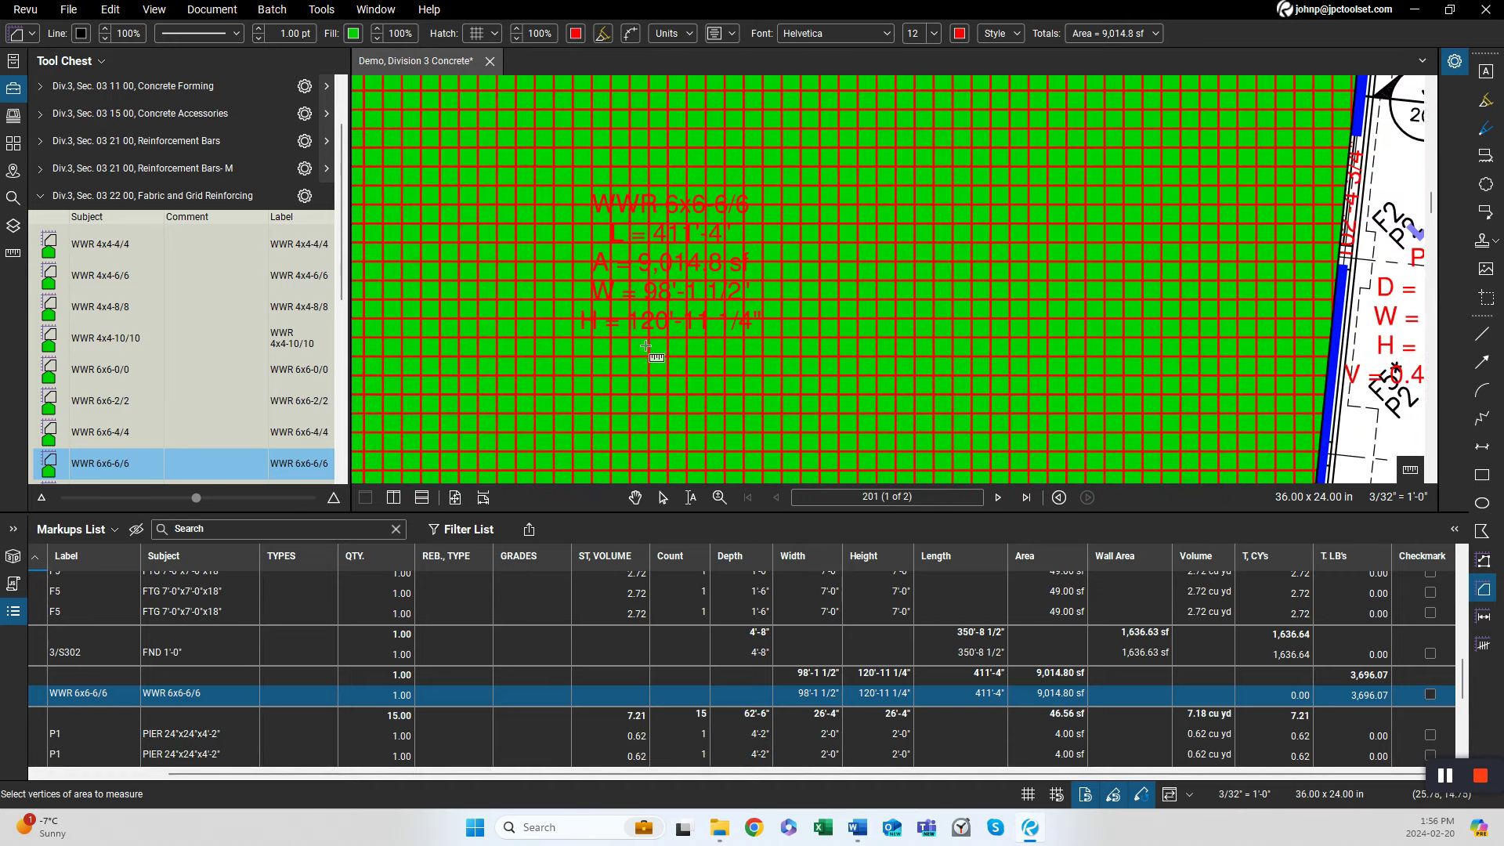
pyautogui.scroll(-1, 654, 329)
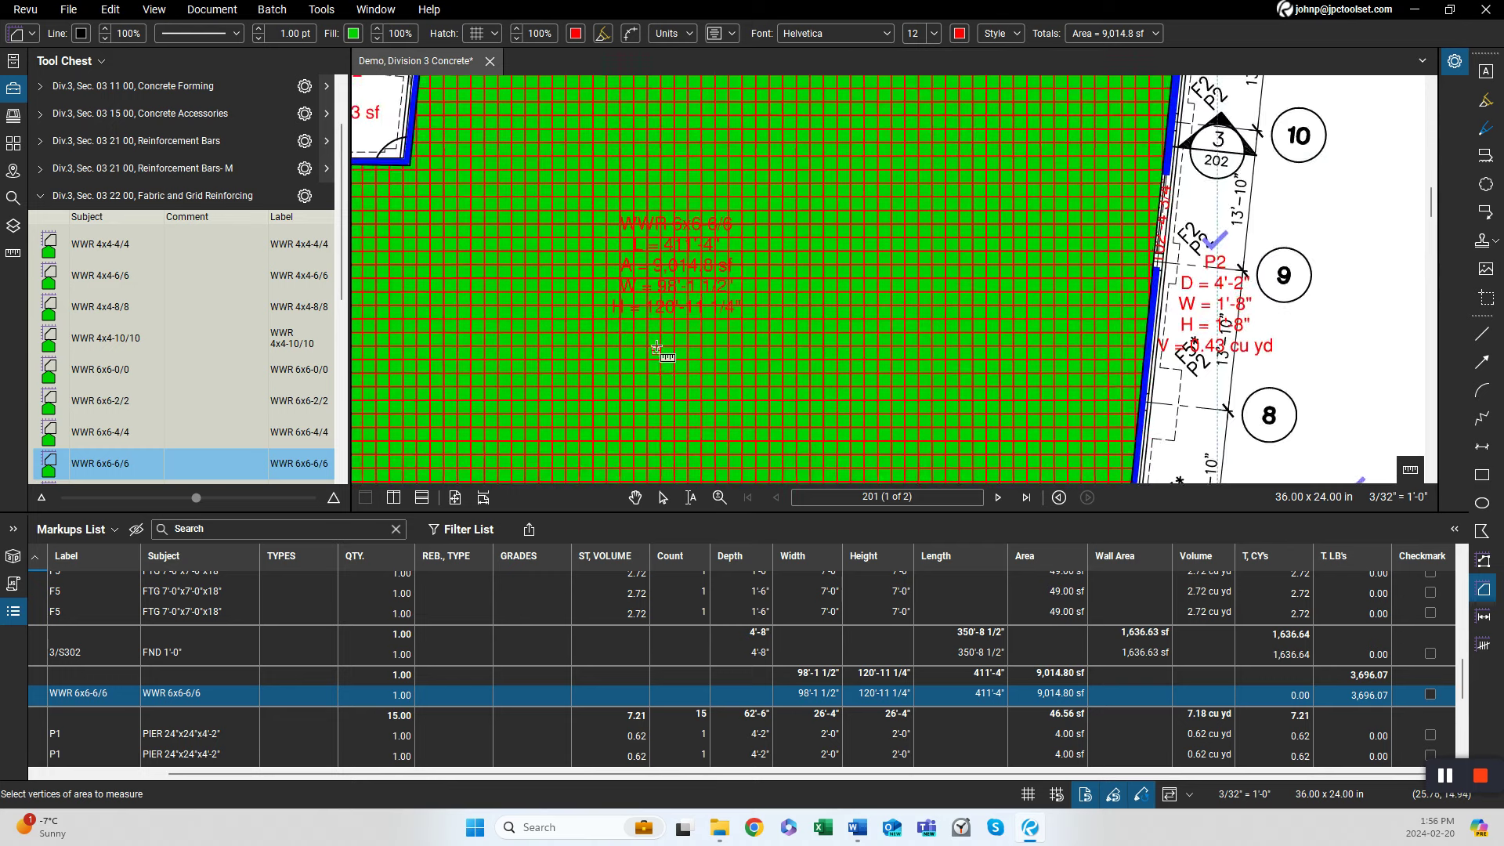
pyautogui.scroll(-1, 658, 312)
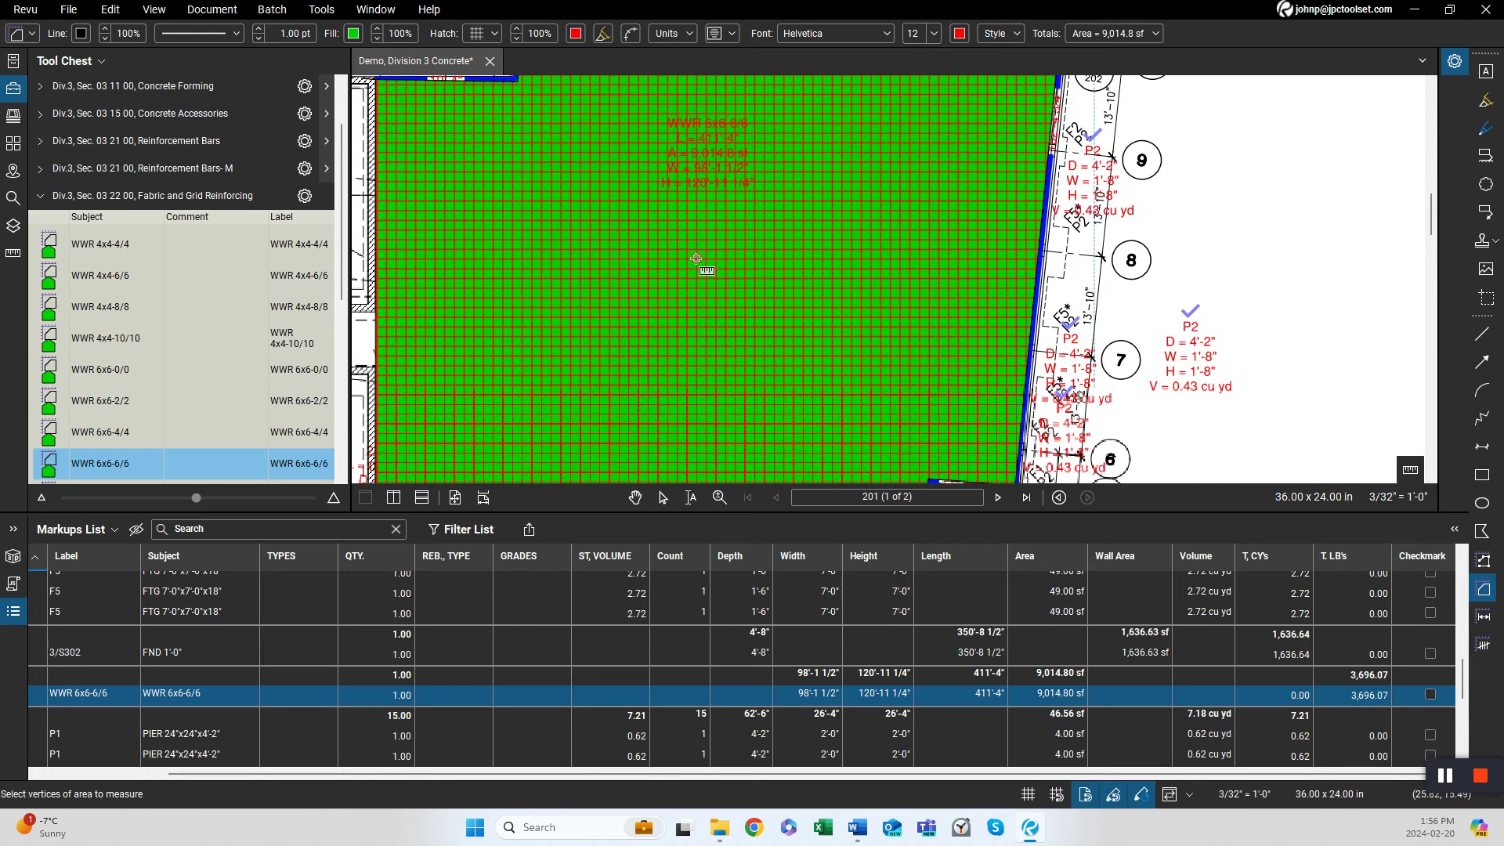
pyautogui.scroll(-2, 644, 313)
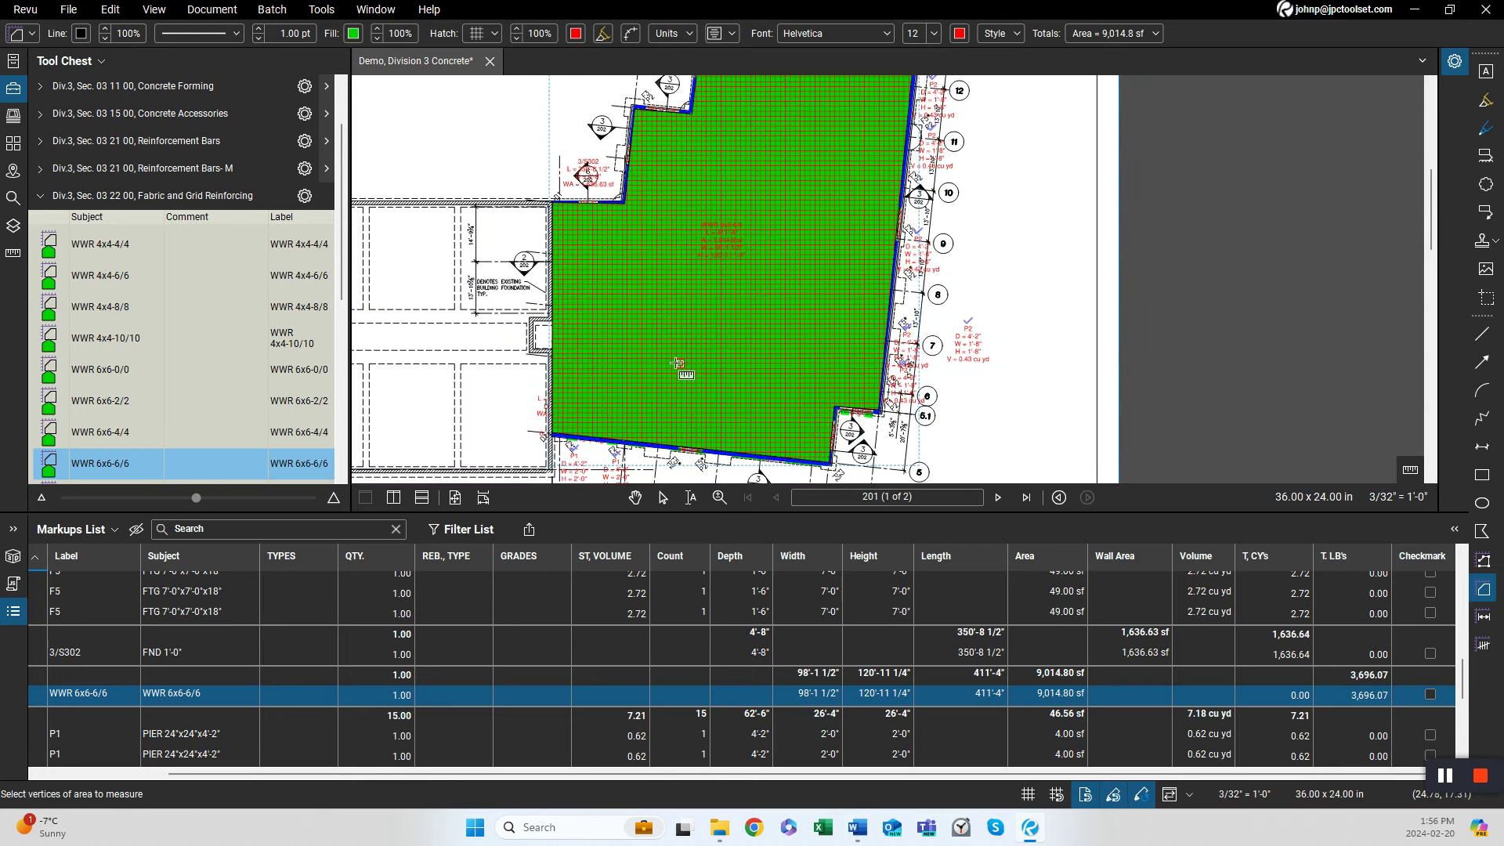
pyautogui.press('Escape')
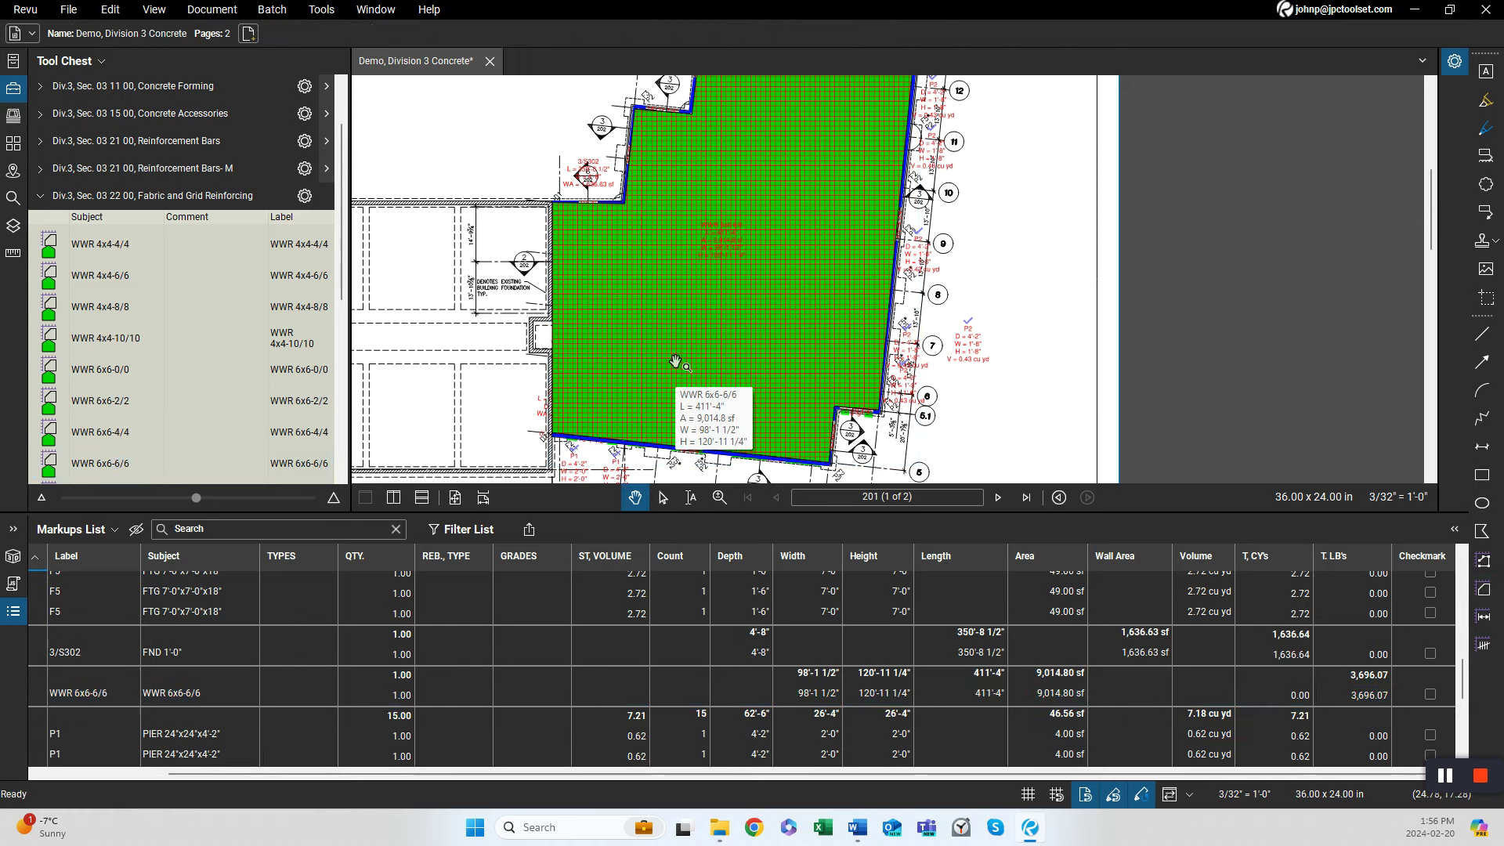
# Assign the WWR 6x6-6/6 markup to the 03 20 00 Concrete Reinforcing layer.
pyautogui.click(724, 366)
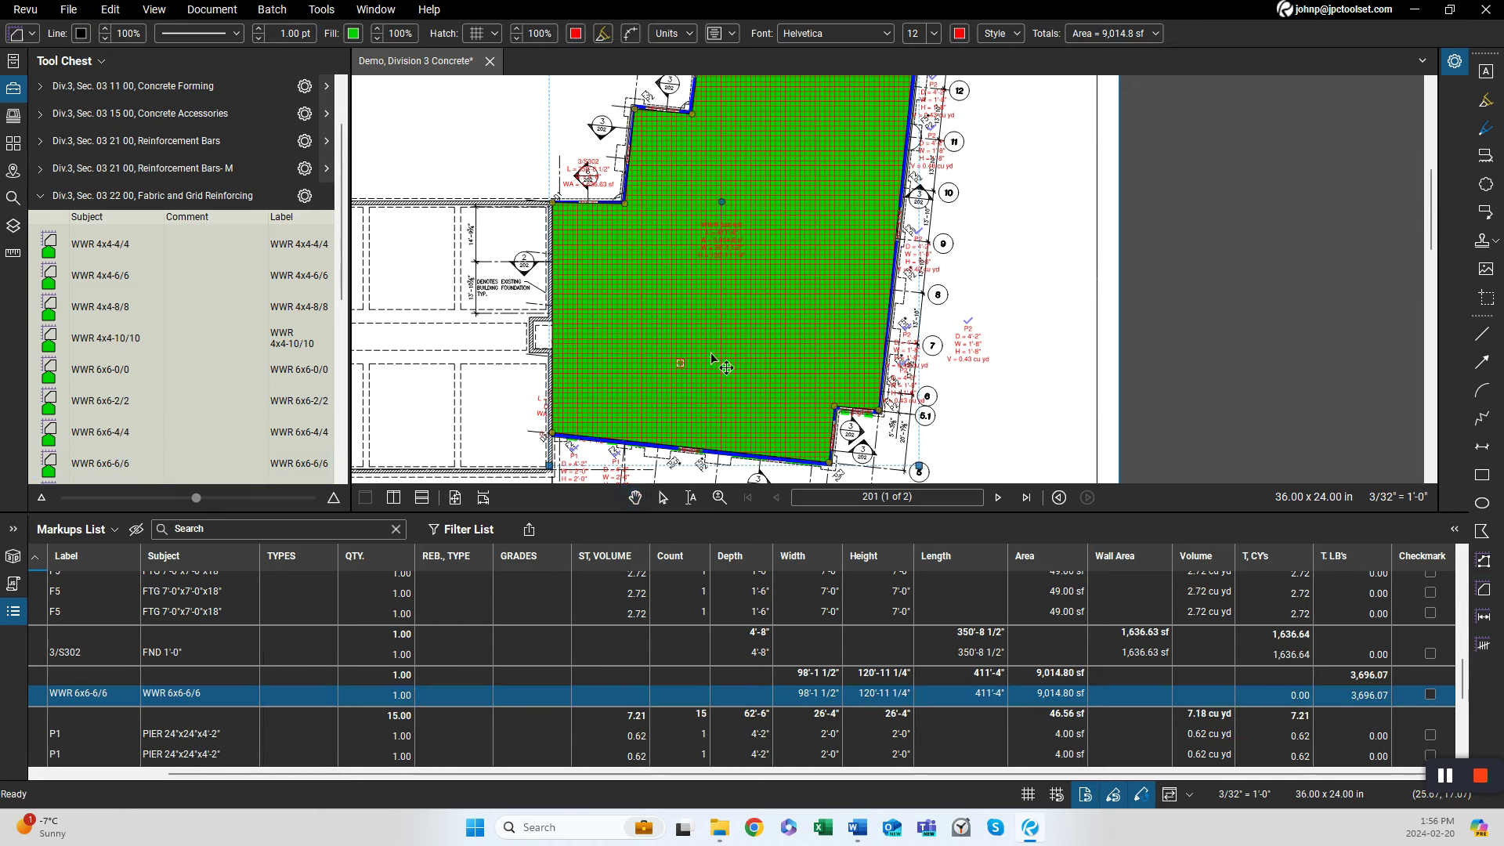
pyautogui.rightClick(225, 697)
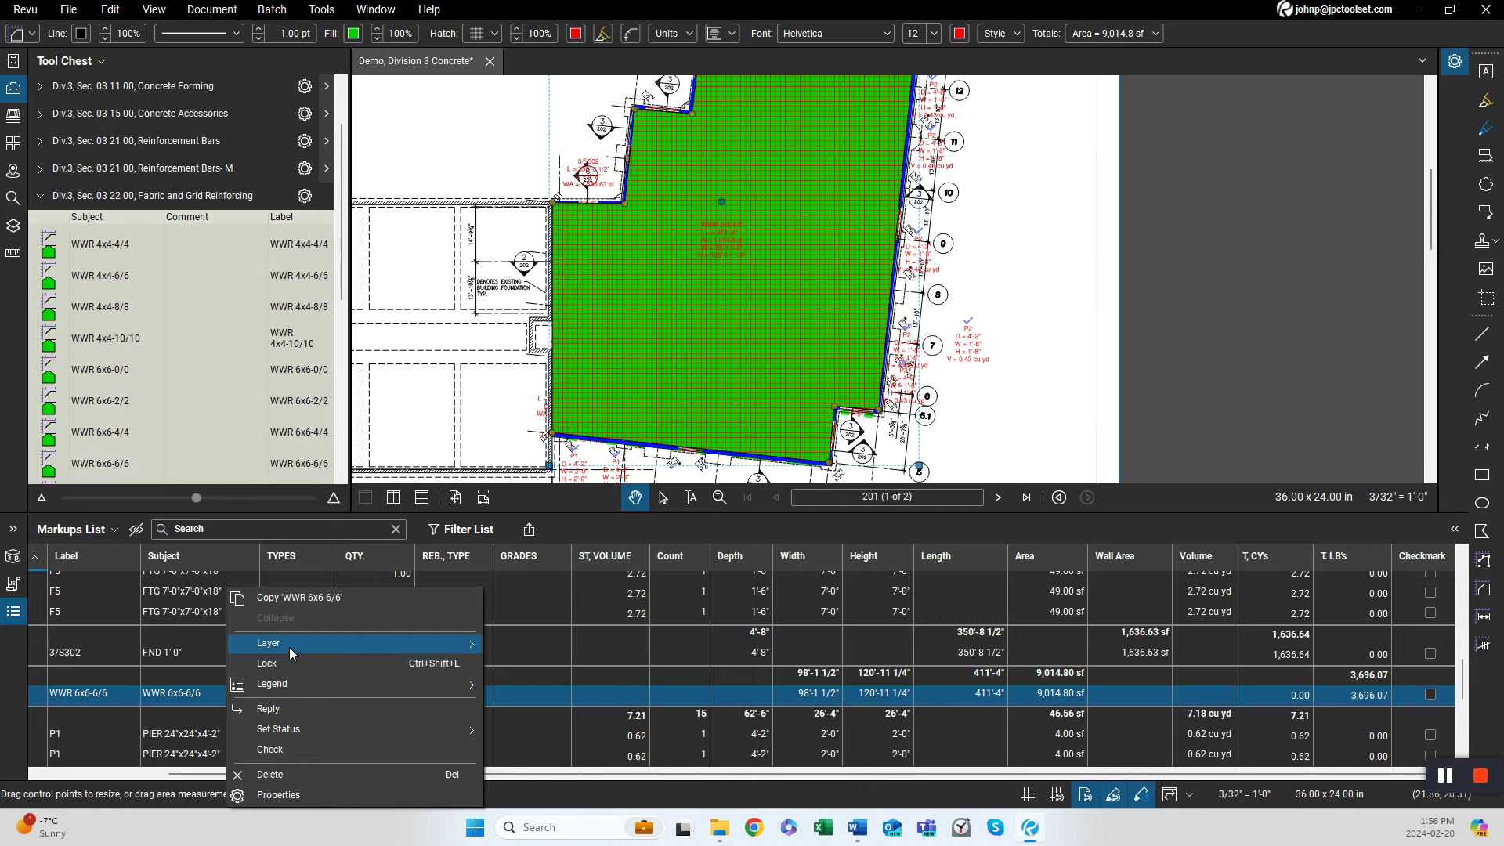
pyautogui.moveTo(289, 647)
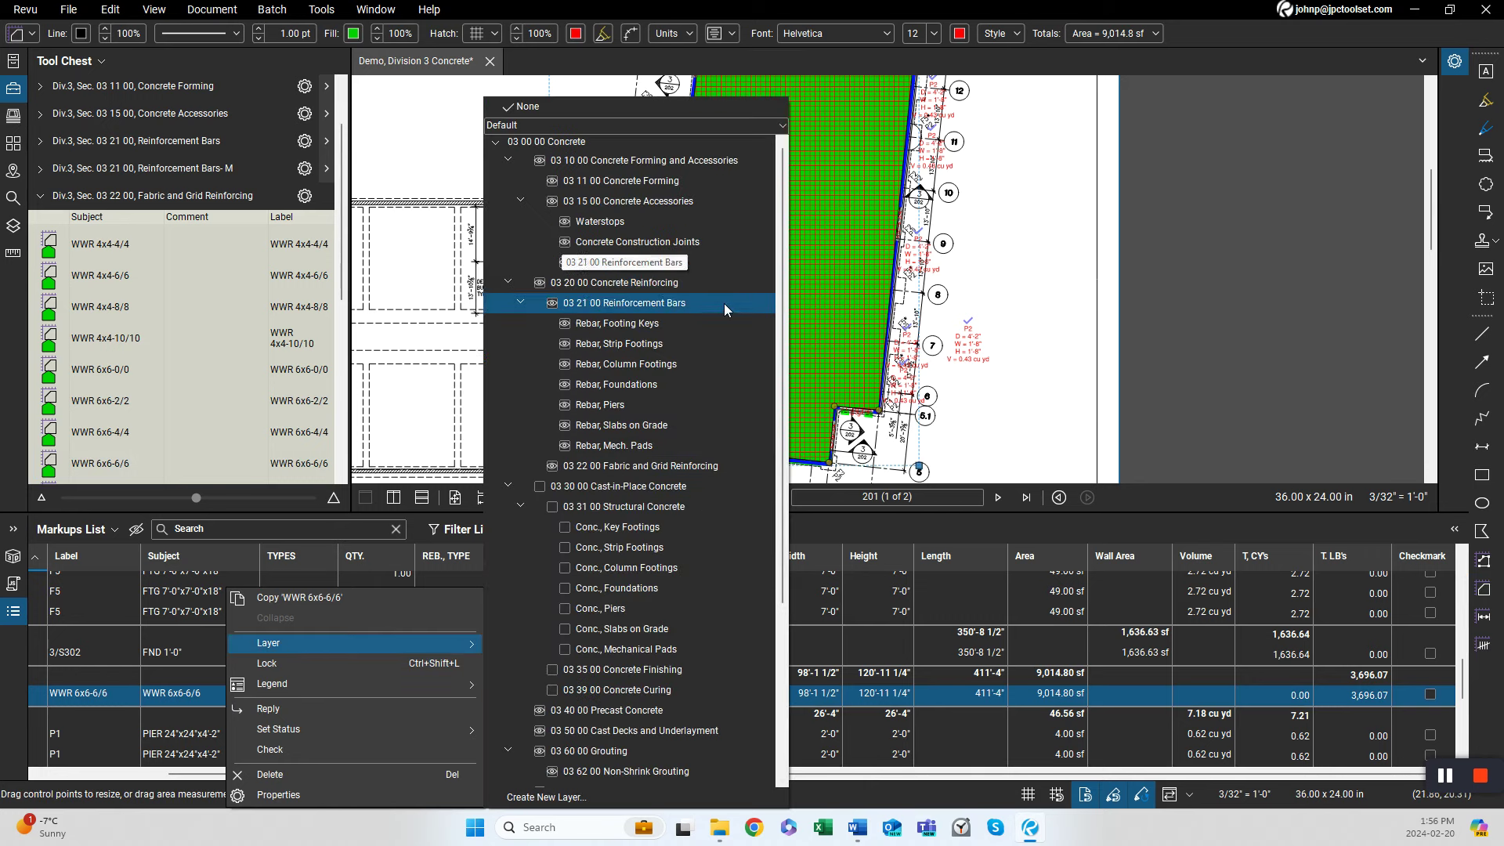
pyautogui.click(713, 282)
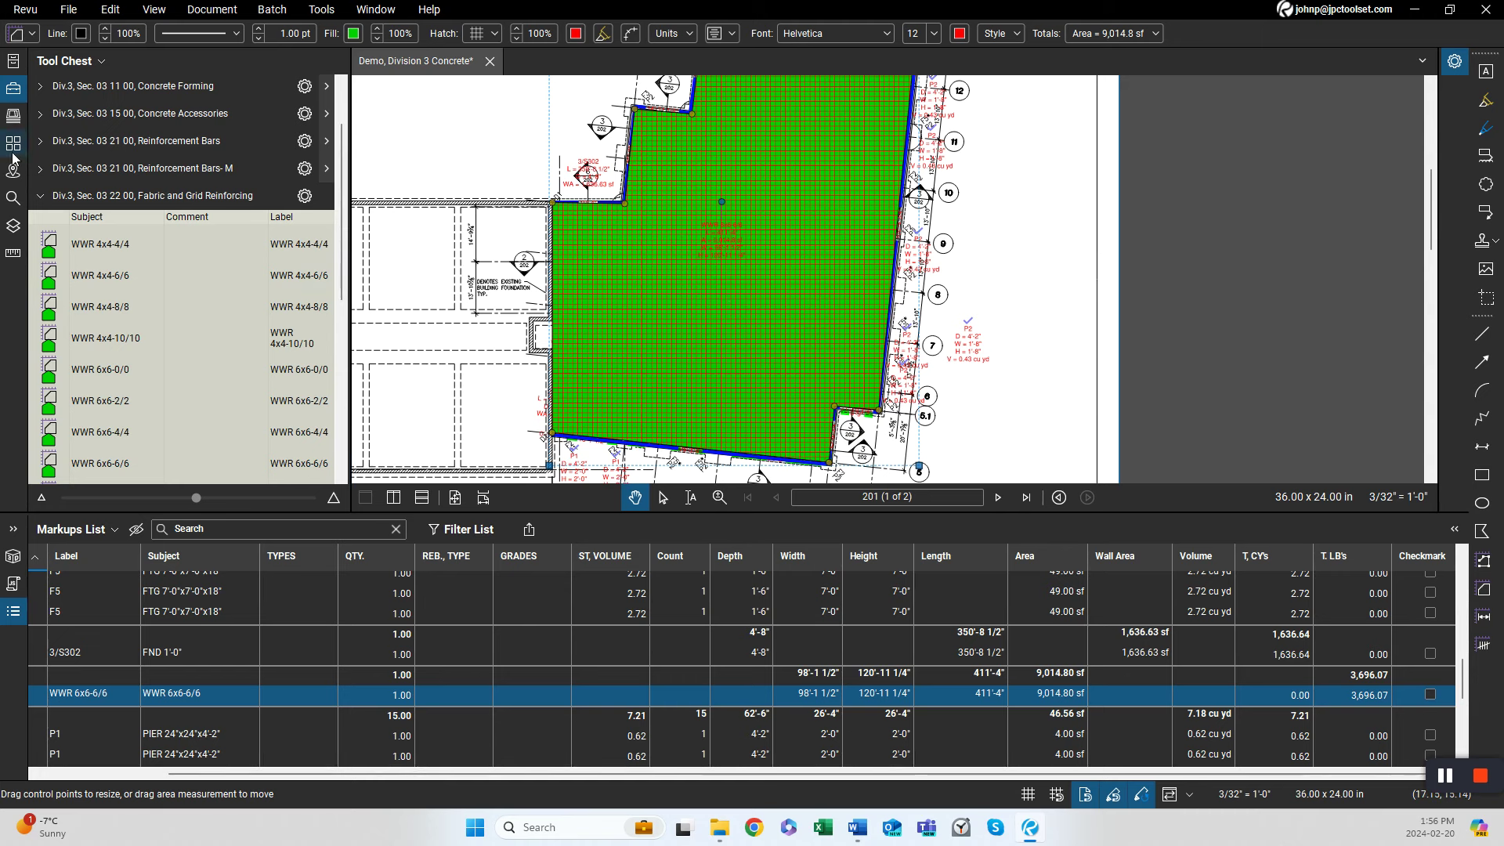
# Hide the 03 20 00 Concrete Reinforcing layer so the reinforcing markup is no longer shown.
pyautogui.click(13, 225)
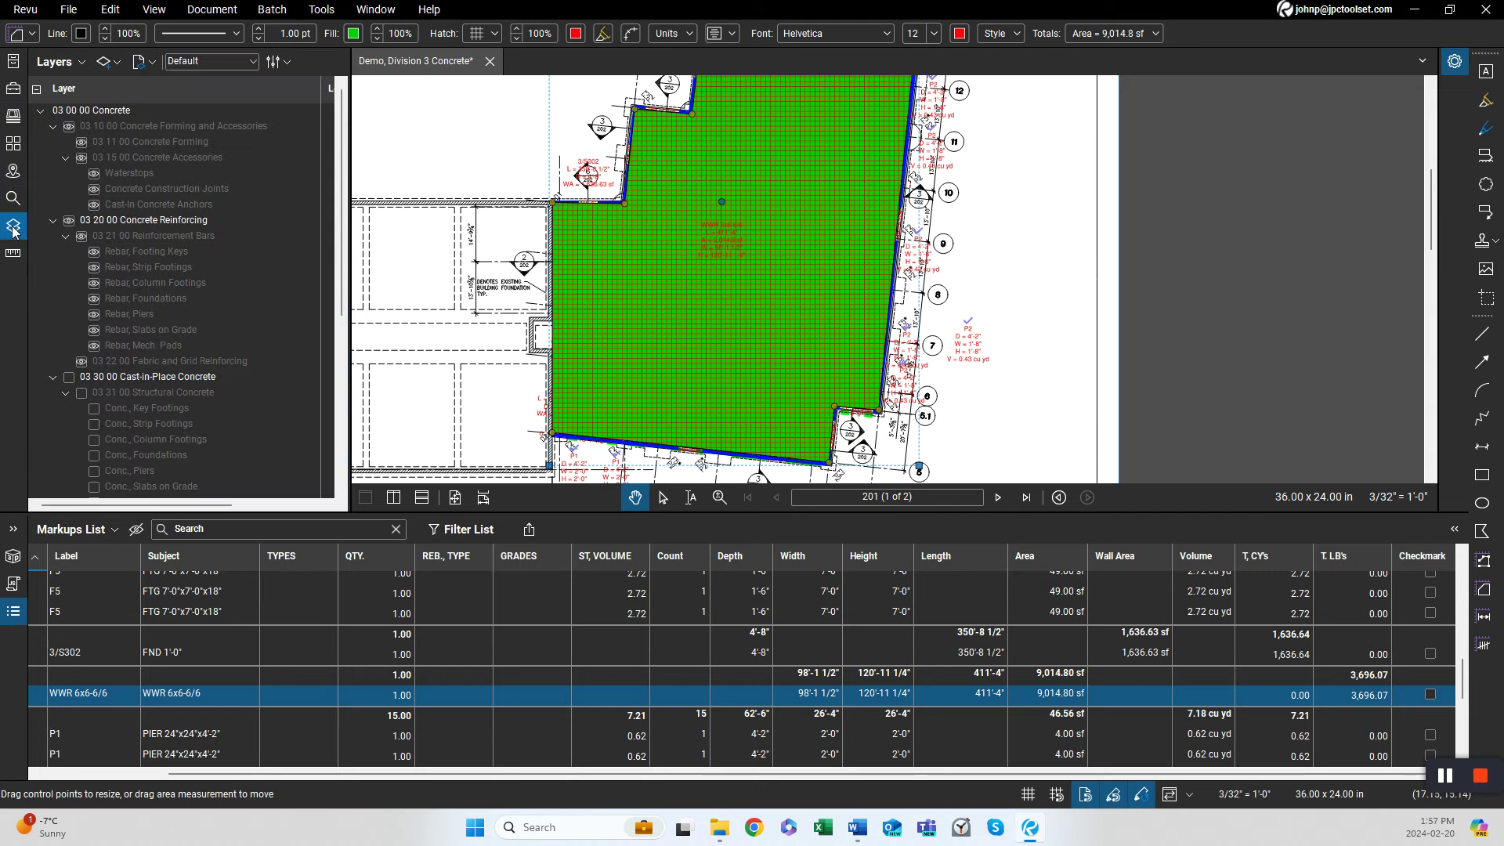
pyautogui.click(68, 222)
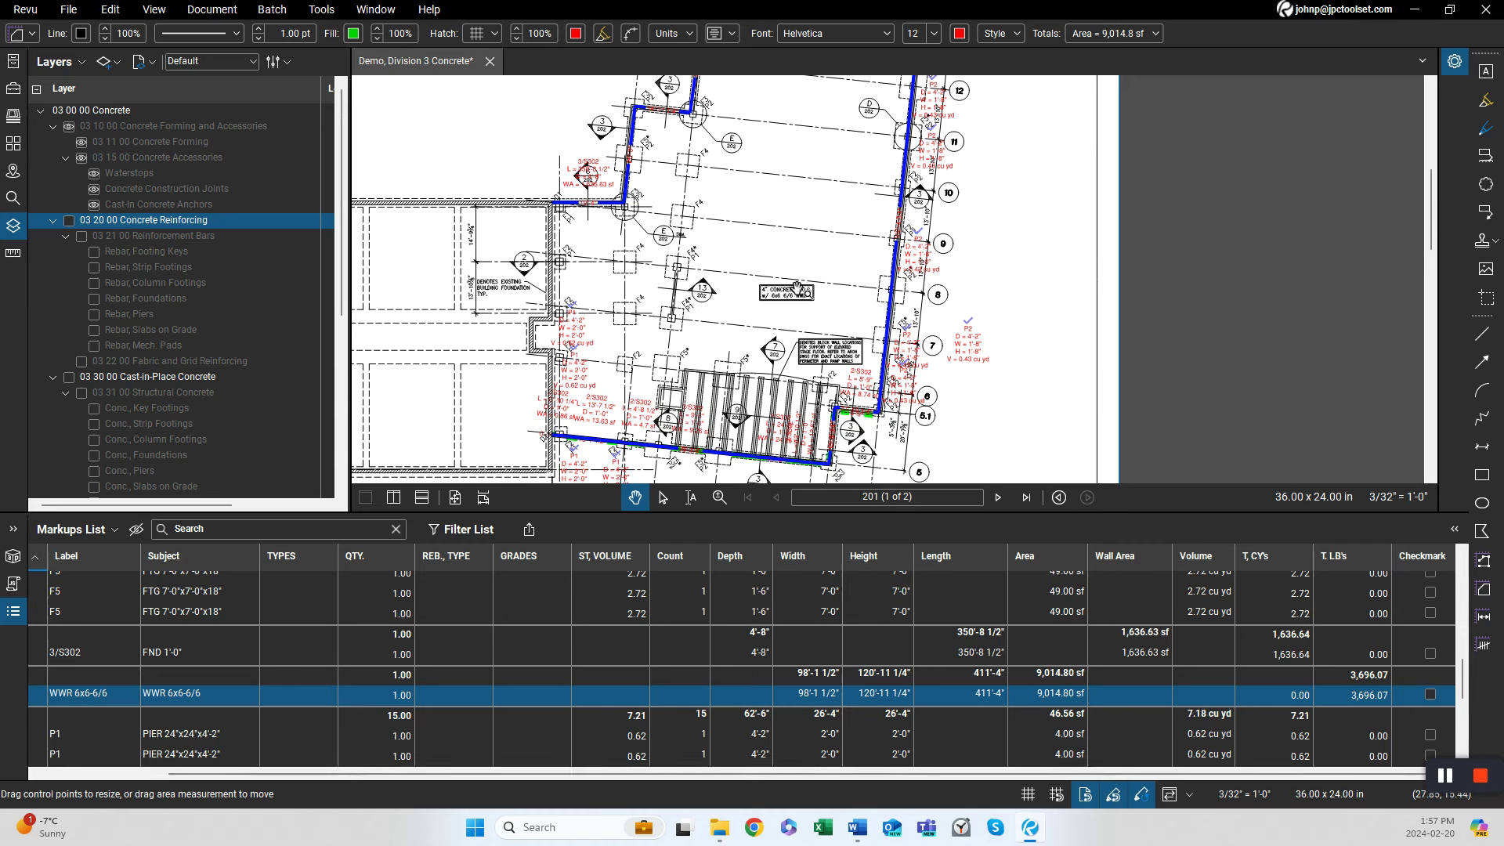
# With the 4" Concrete Slab tool from Concrete Slabs On Grade, trace the slab area inside the foundation walls, about 9,002 sf.
pyautogui.click(16, 92)
pyautogui.scroll(-4, 198, 319)
pyautogui.scroll(6, 198, 319)
pyautogui.click(191, 270)
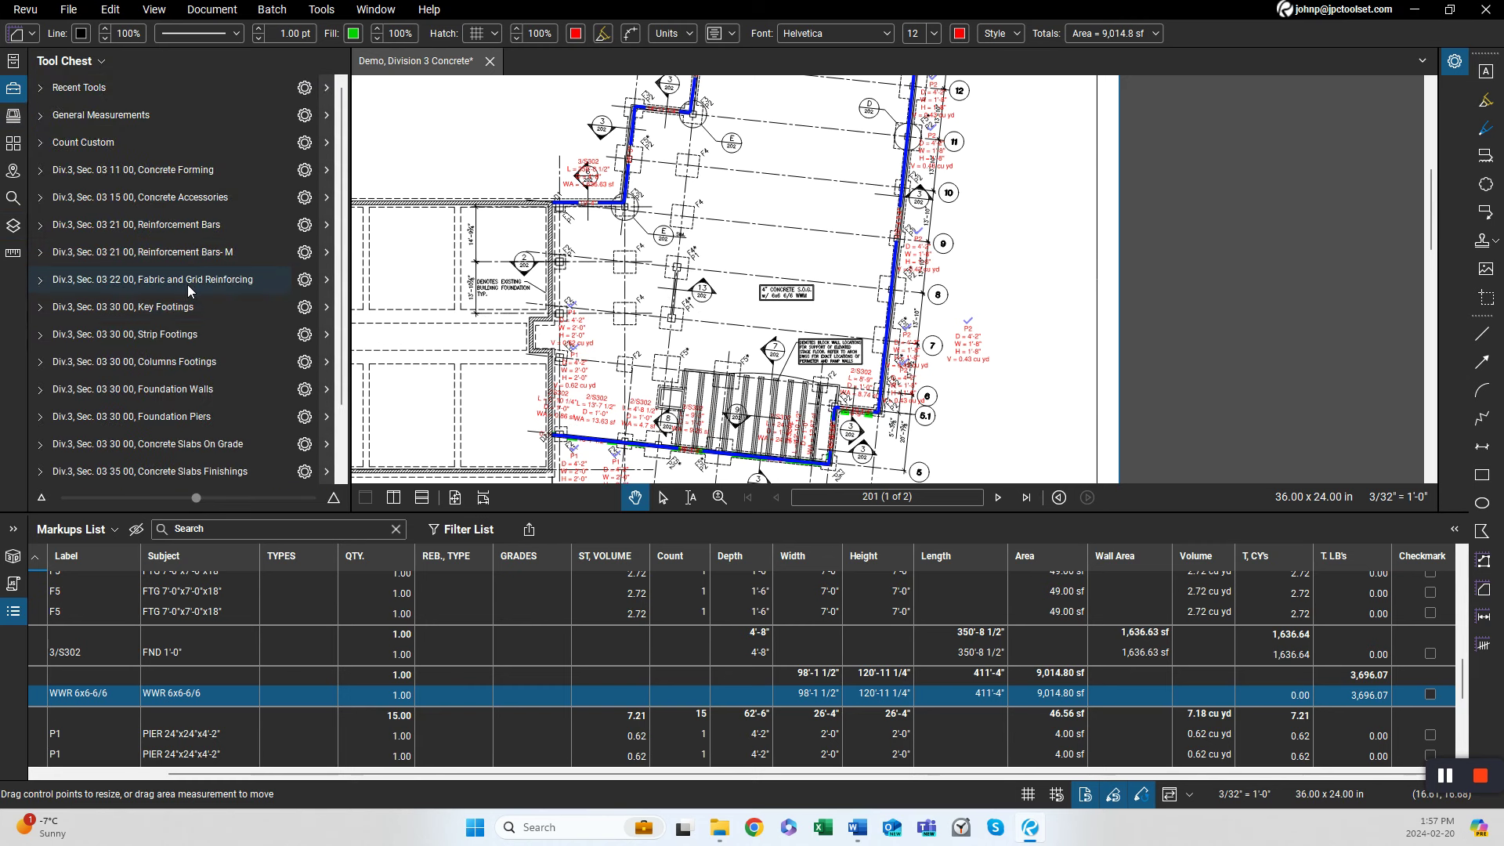
pyautogui.scroll(-2, 211, 329)
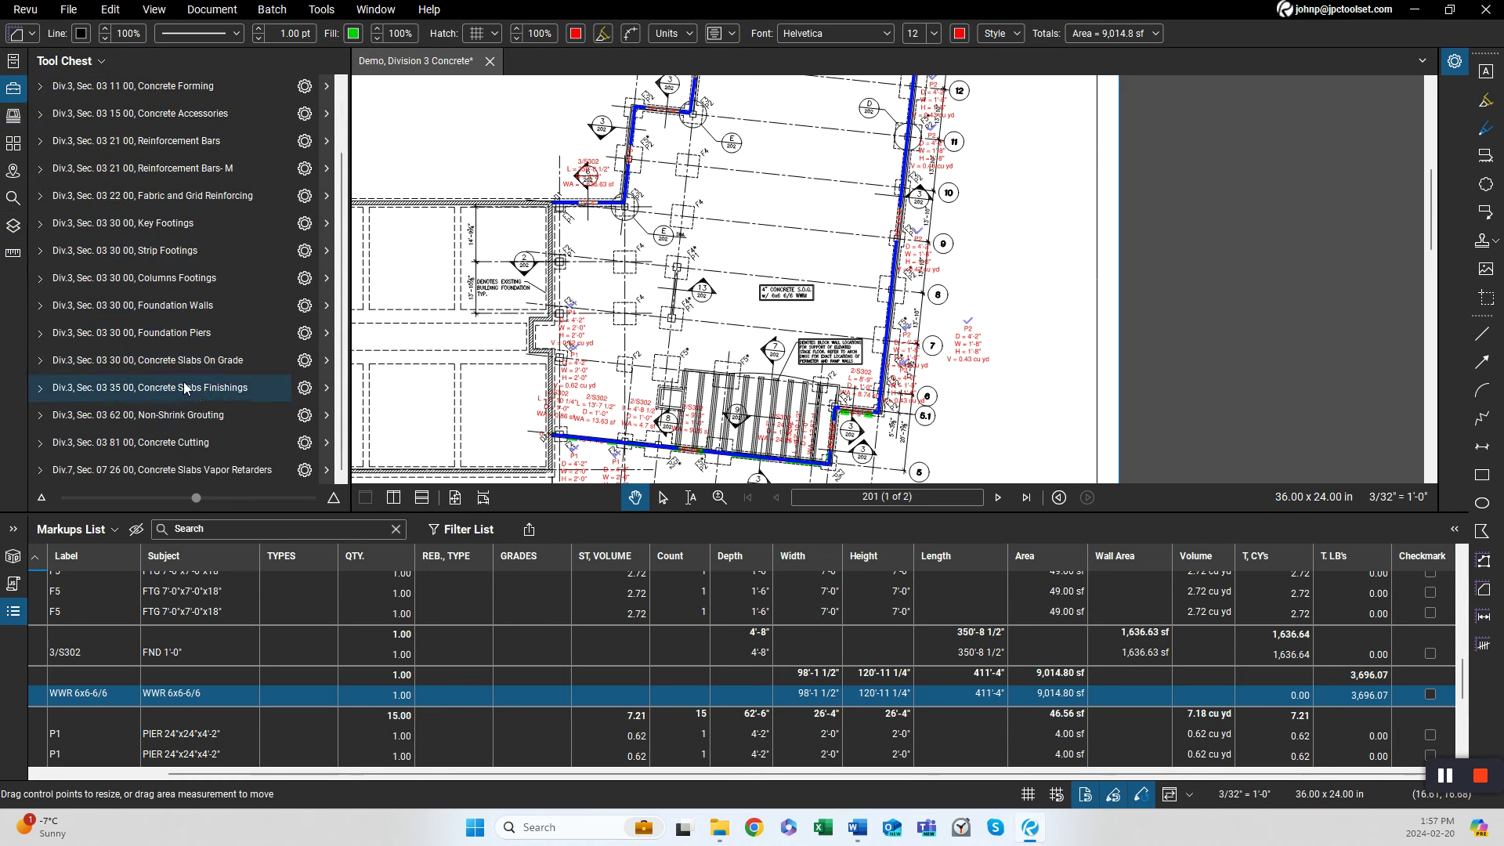
pyautogui.click(195, 361)
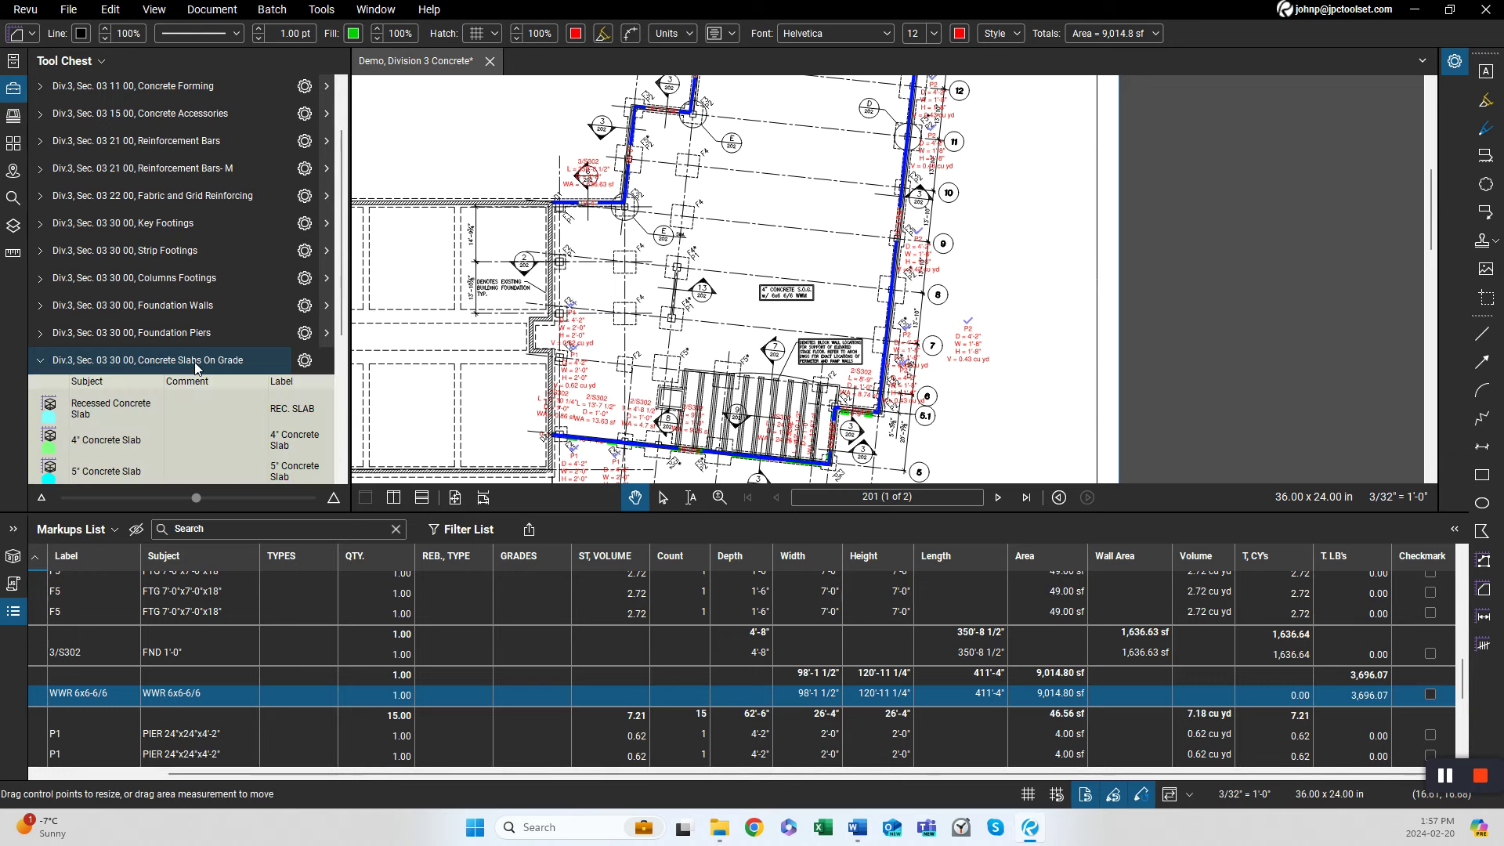
pyautogui.scroll(3, 792, 333)
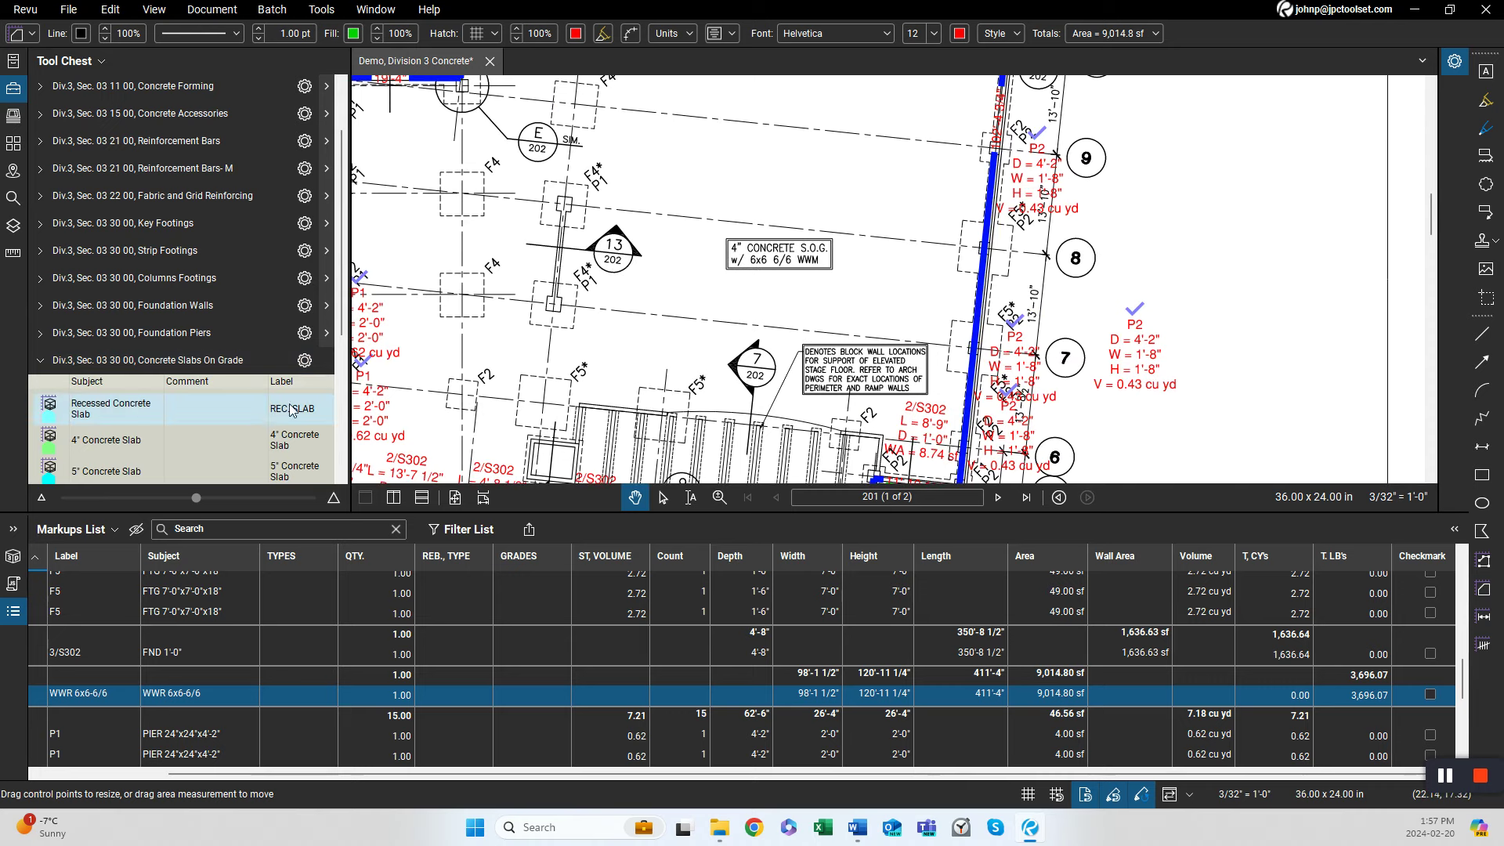
pyautogui.click(106, 440)
pyautogui.scroll(-1, 667, 316)
pyautogui.scroll(-3, 668, 317)
pyautogui.scroll(3, 565, 364)
pyautogui.click(568, 365)
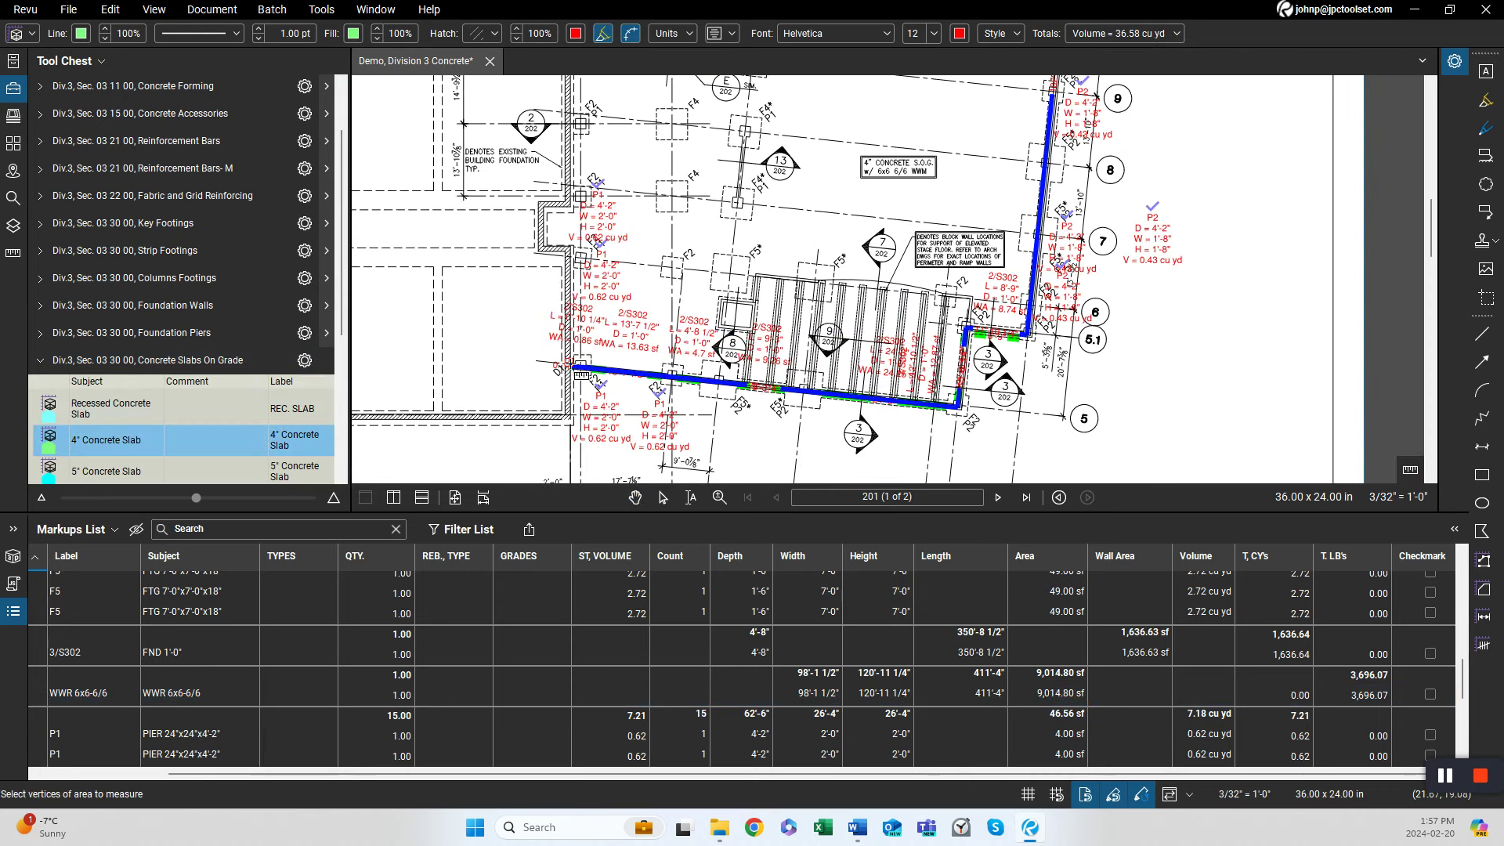
pyautogui.click(957, 405)
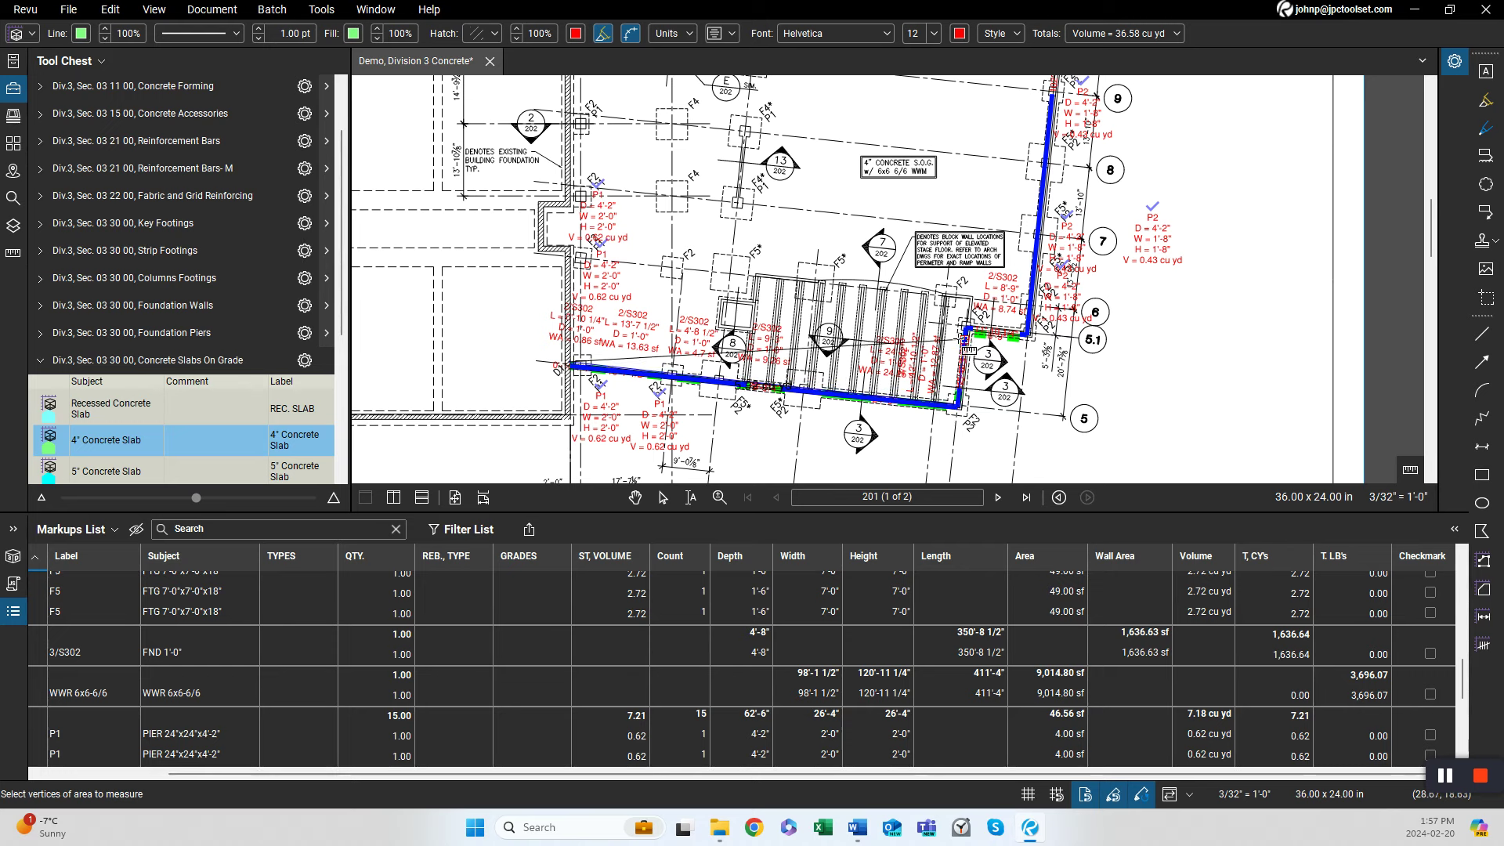
pyautogui.click(966, 330)
pyautogui.click(1028, 333)
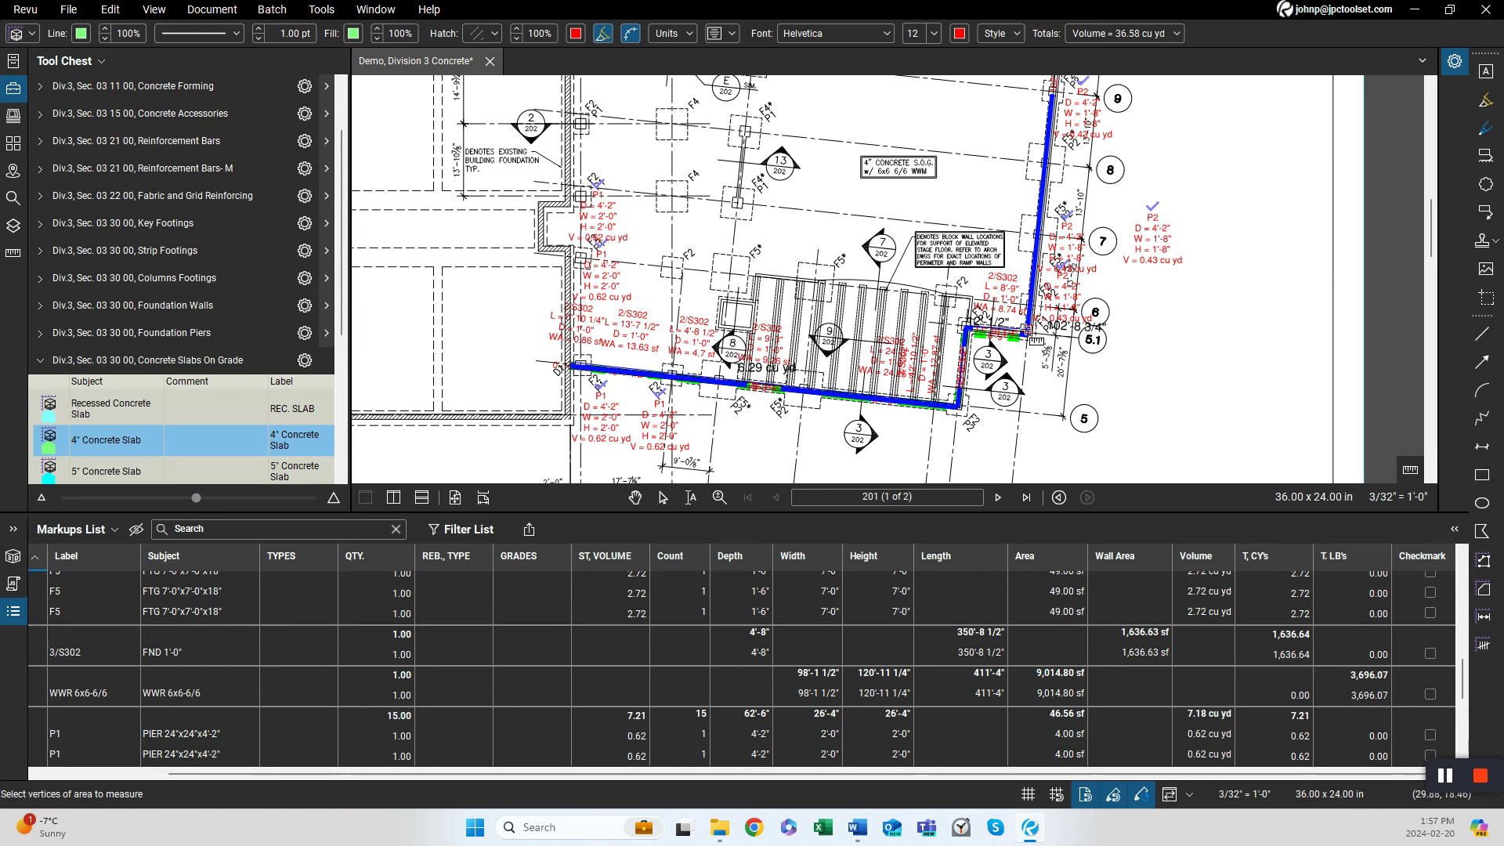
pyautogui.scroll(3, 1011, 368)
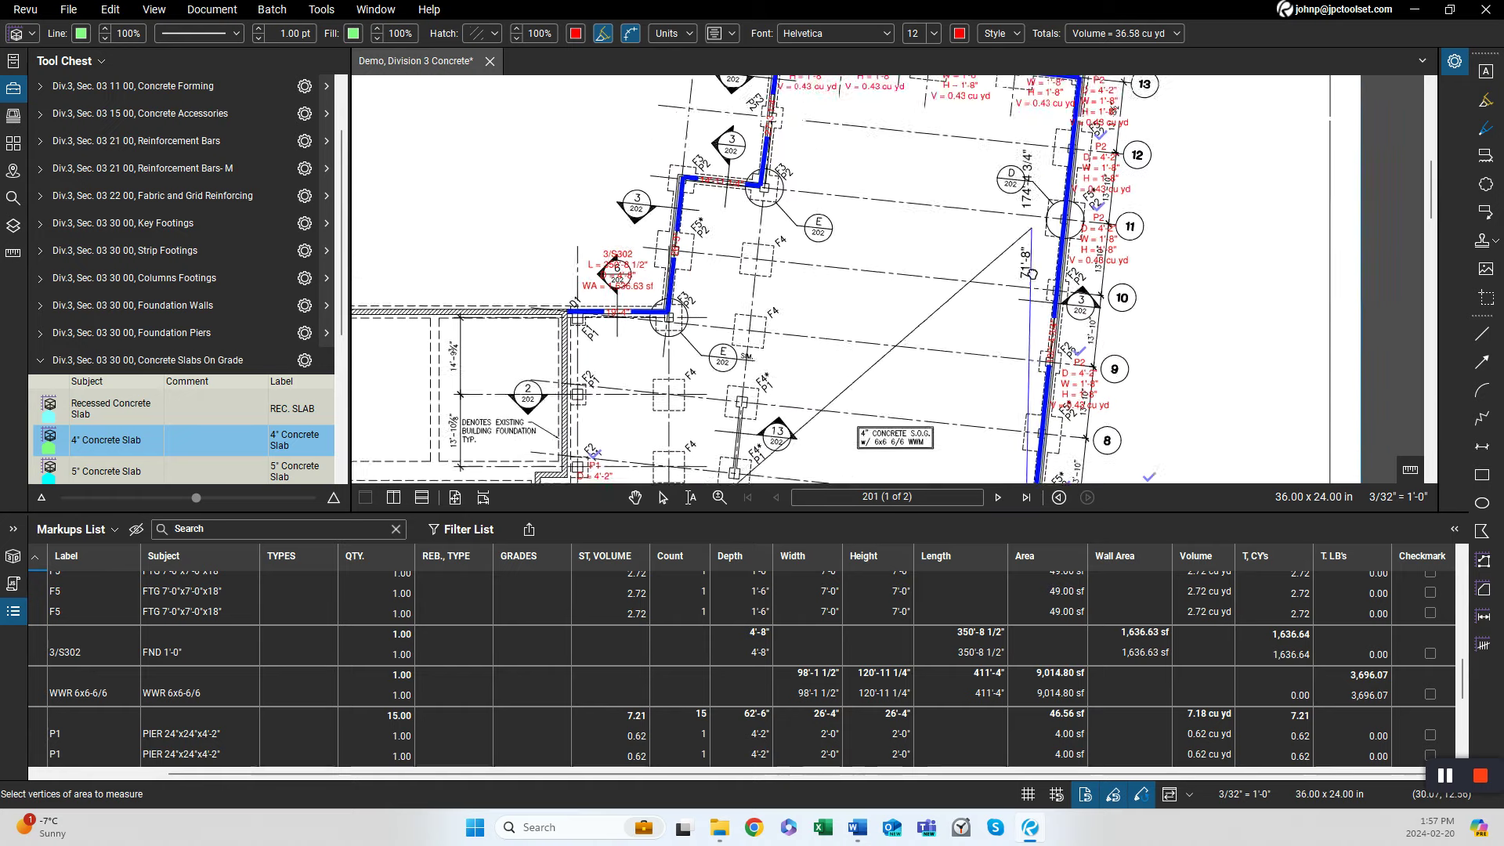
pyautogui.scroll(4, 1011, 388)
pyautogui.click(1035, 310)
pyautogui.click(734, 276)
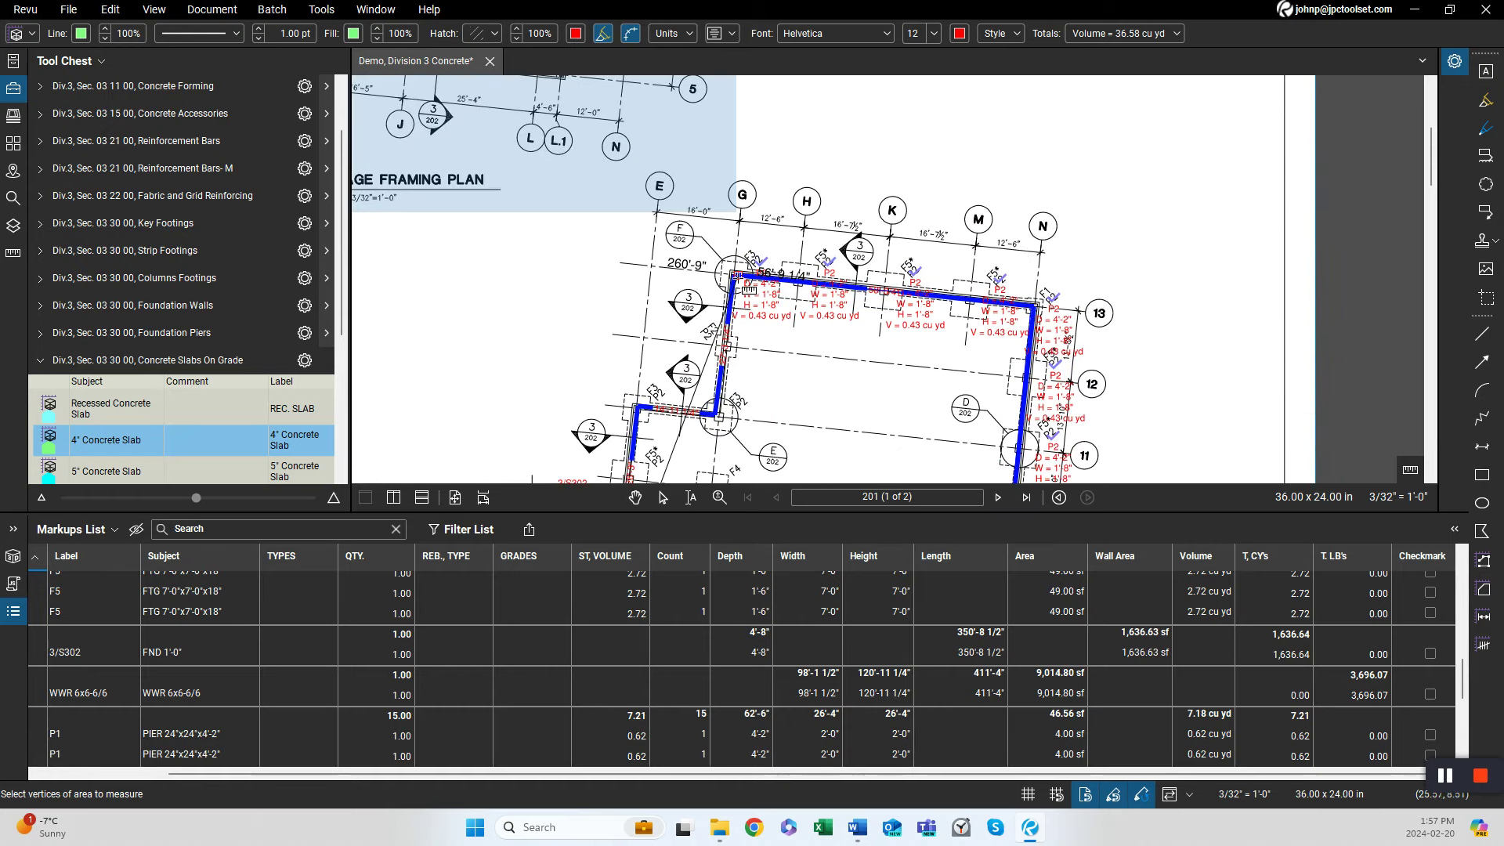
pyautogui.click(717, 413)
pyautogui.click(639, 411)
pyautogui.moveTo(670, 435); pyautogui.dragTo(675, 254)
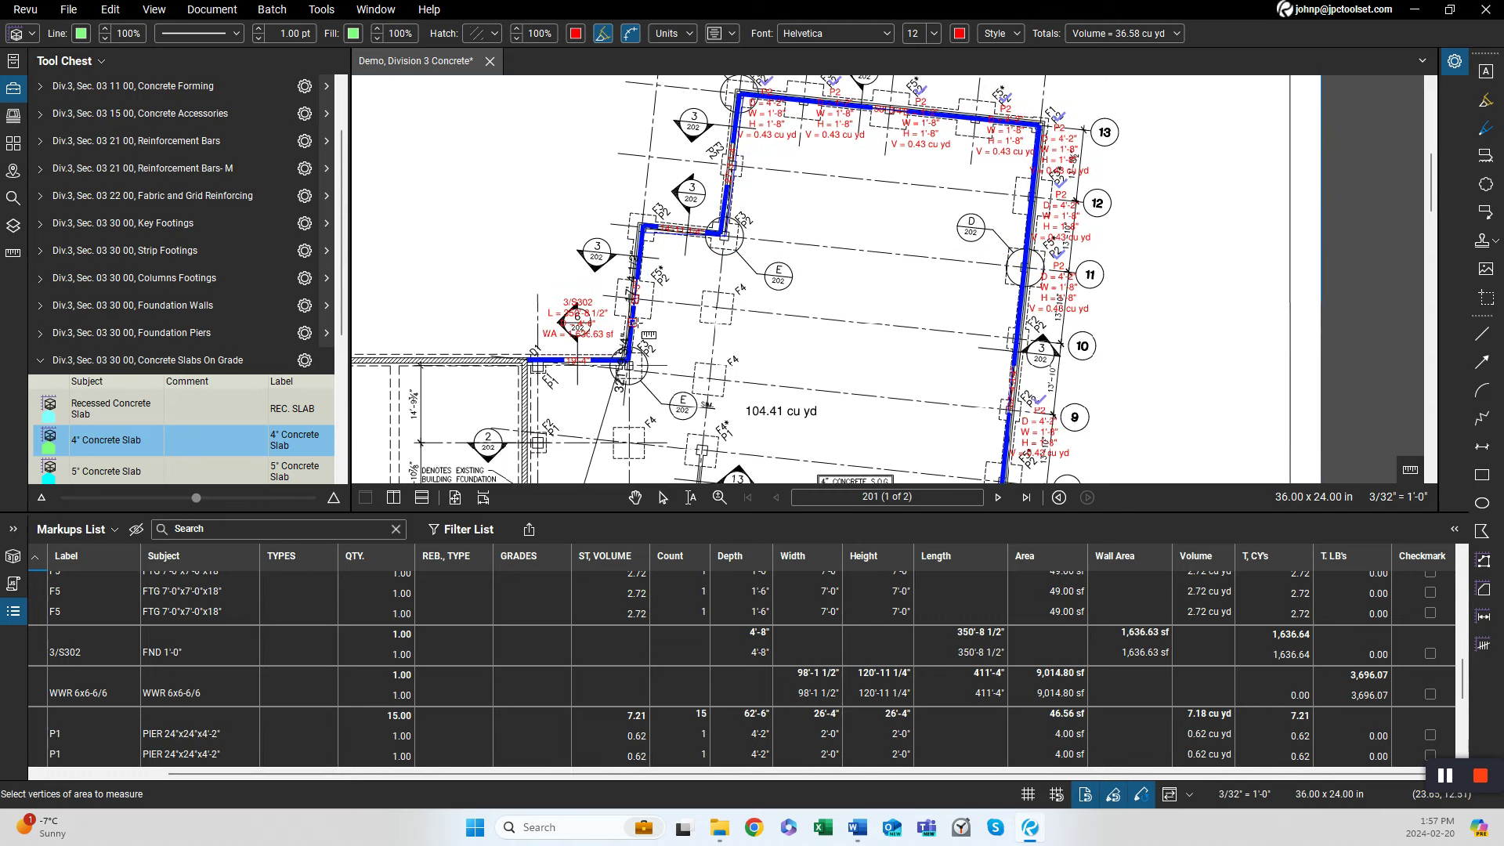
pyautogui.click(628, 361)
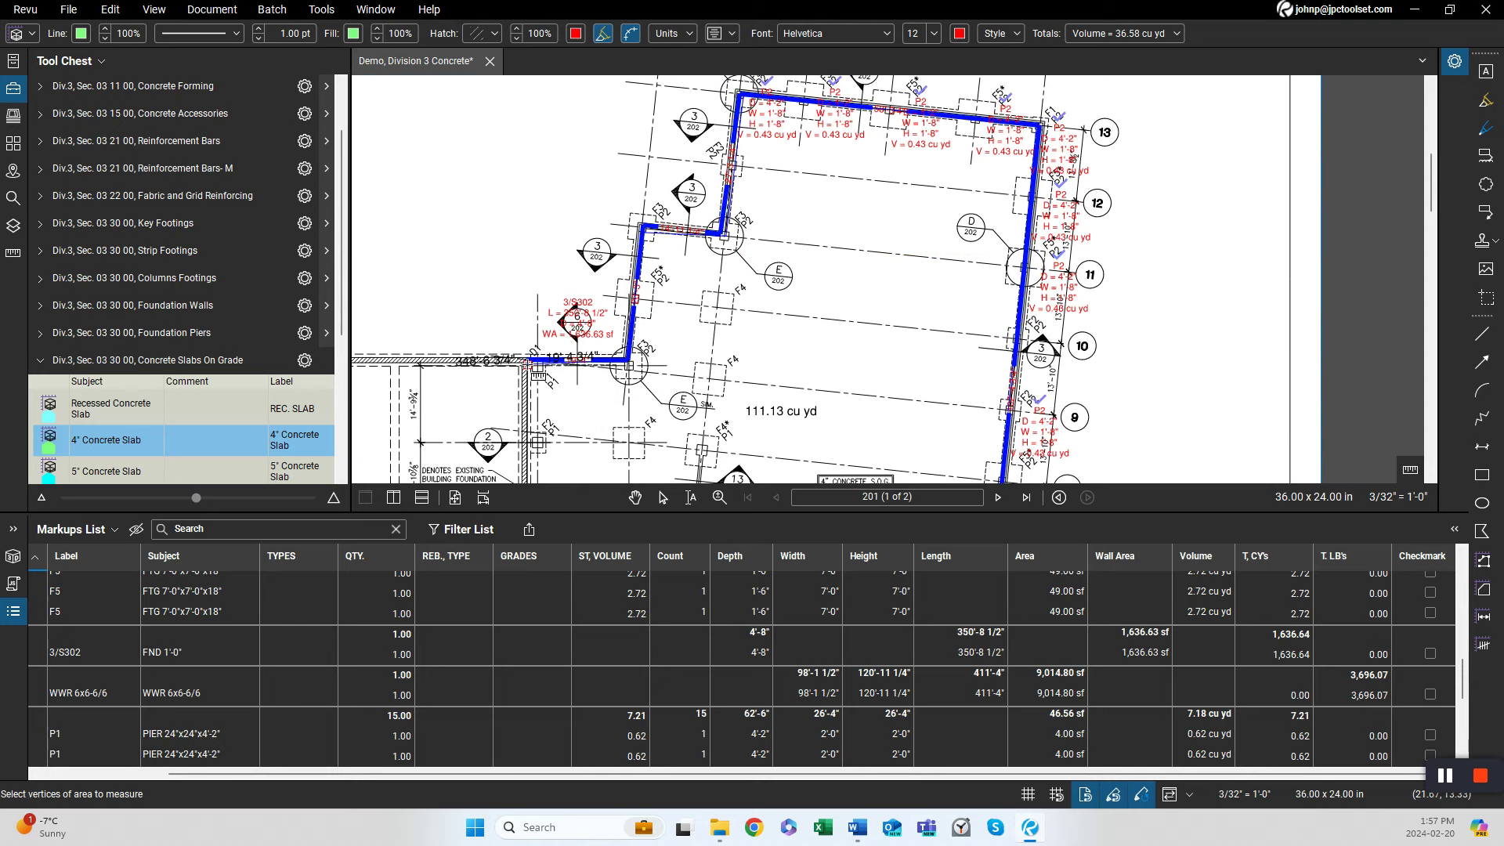
pyautogui.doubleClick(526, 361)
pyautogui.scroll(-2, 822, 362)
pyautogui.scroll(-3, 822, 362)
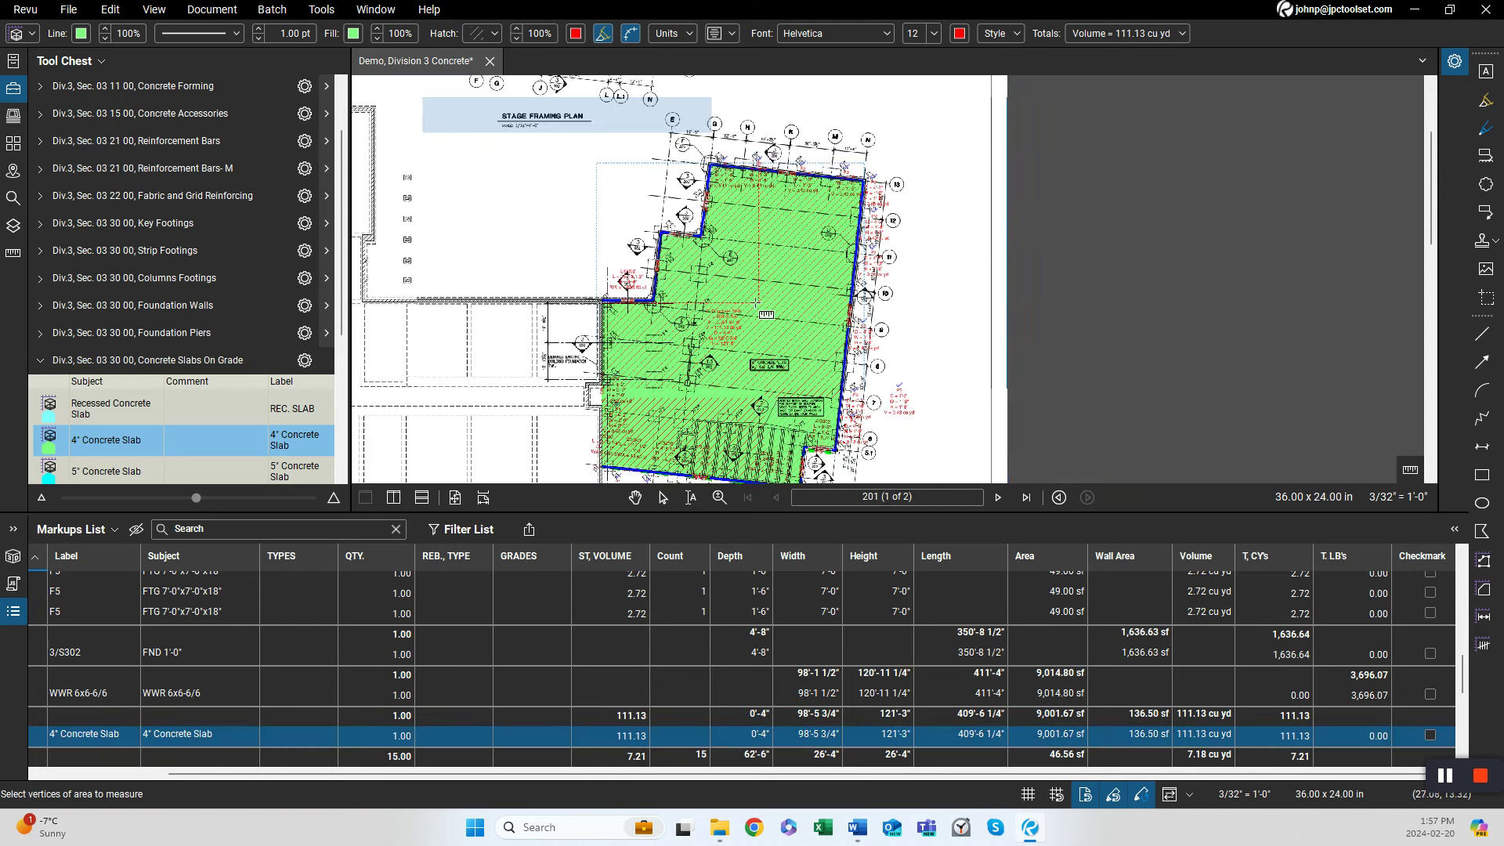
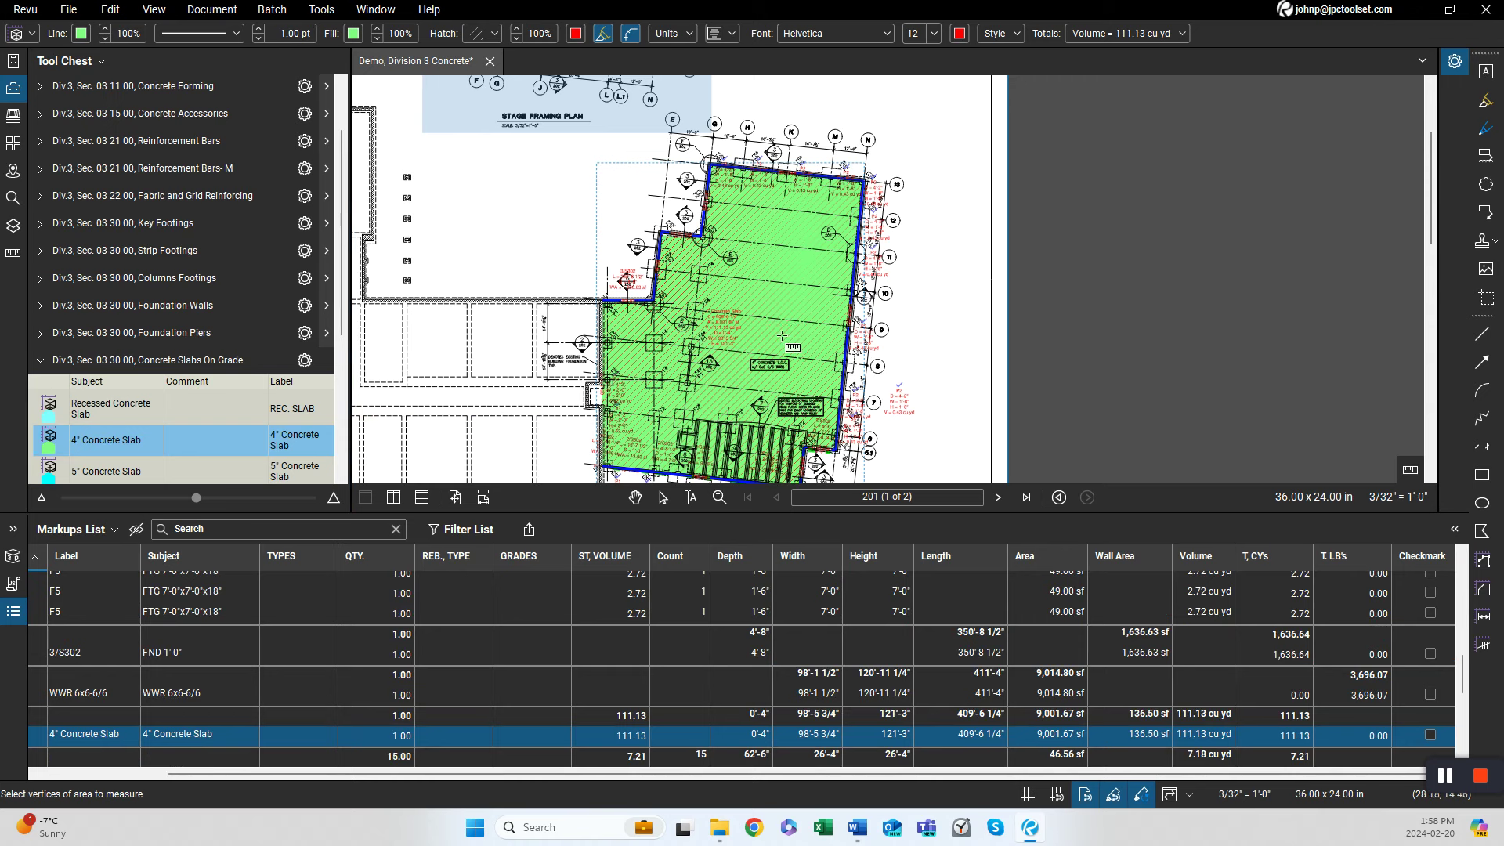
# Exit the slab tool, select the foundation wall markup to review its length, and switch to sheet 202's section details.
pyautogui.scroll(-2, 728, 348)
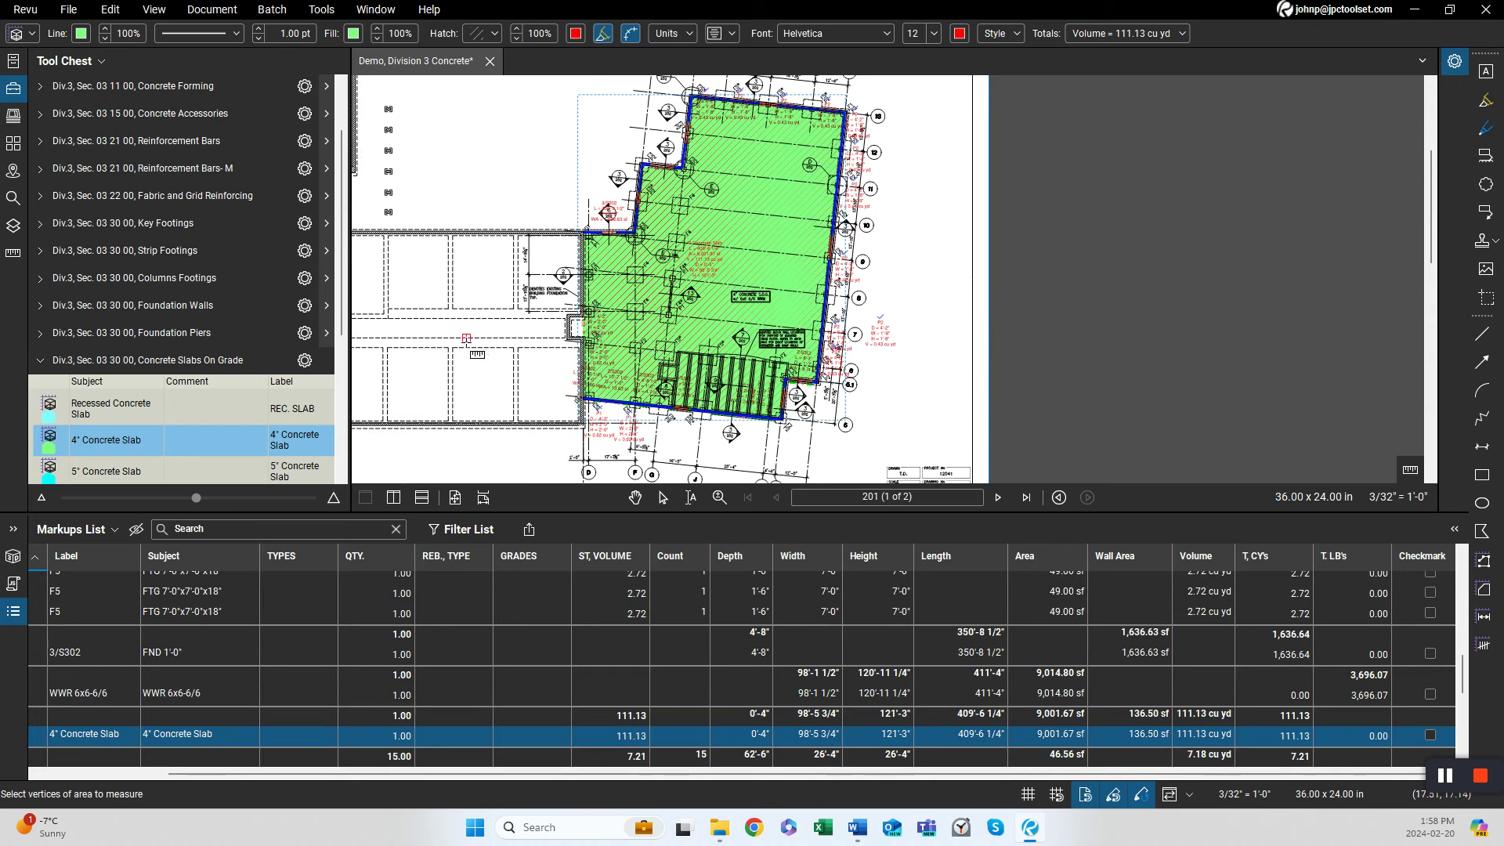
pyautogui.scroll(2, 330, 79)
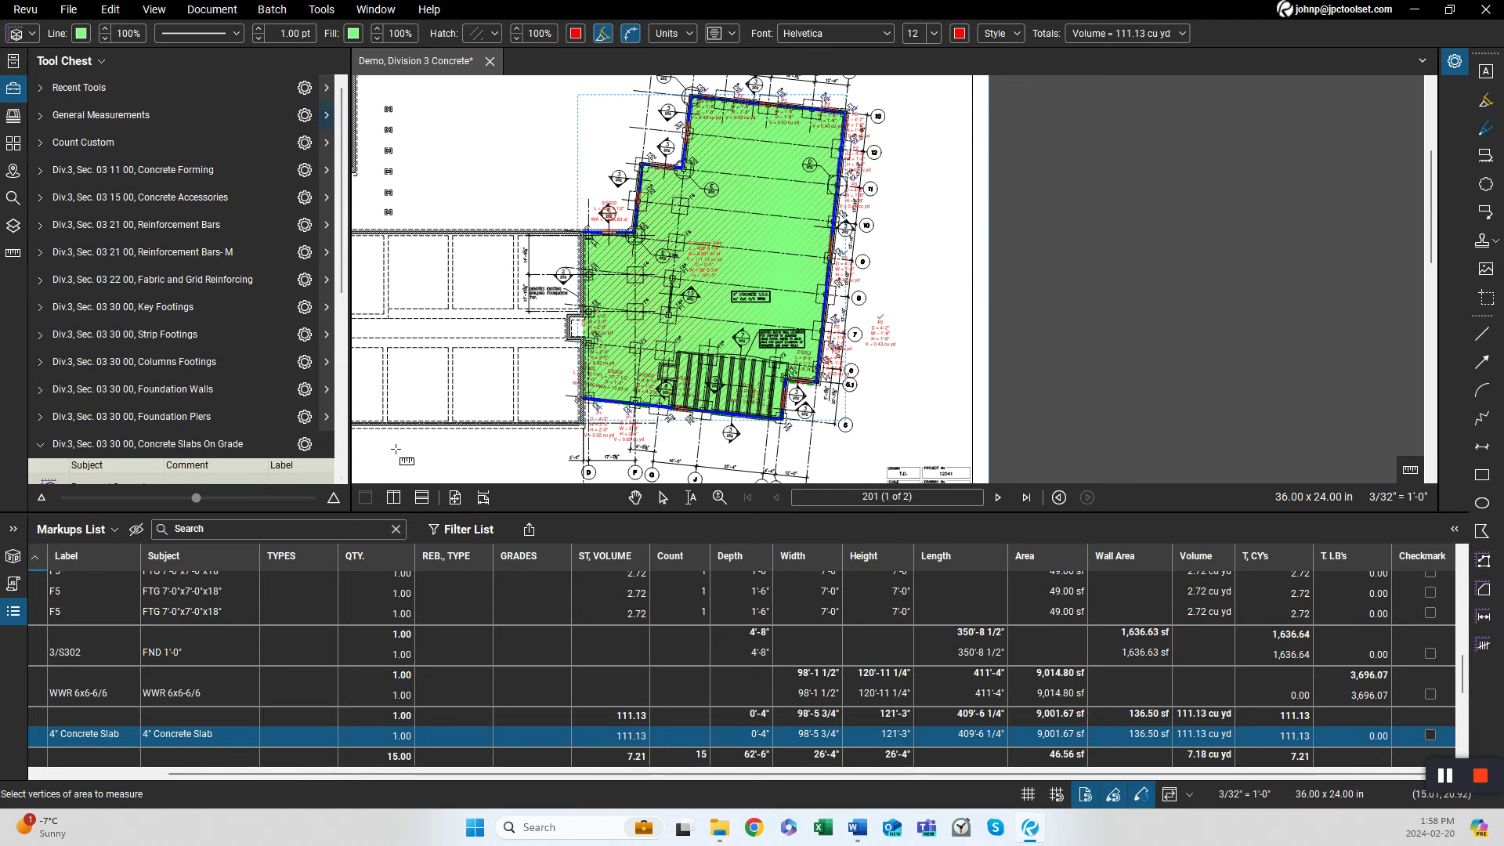
pyautogui.scroll(2, 626, 404)
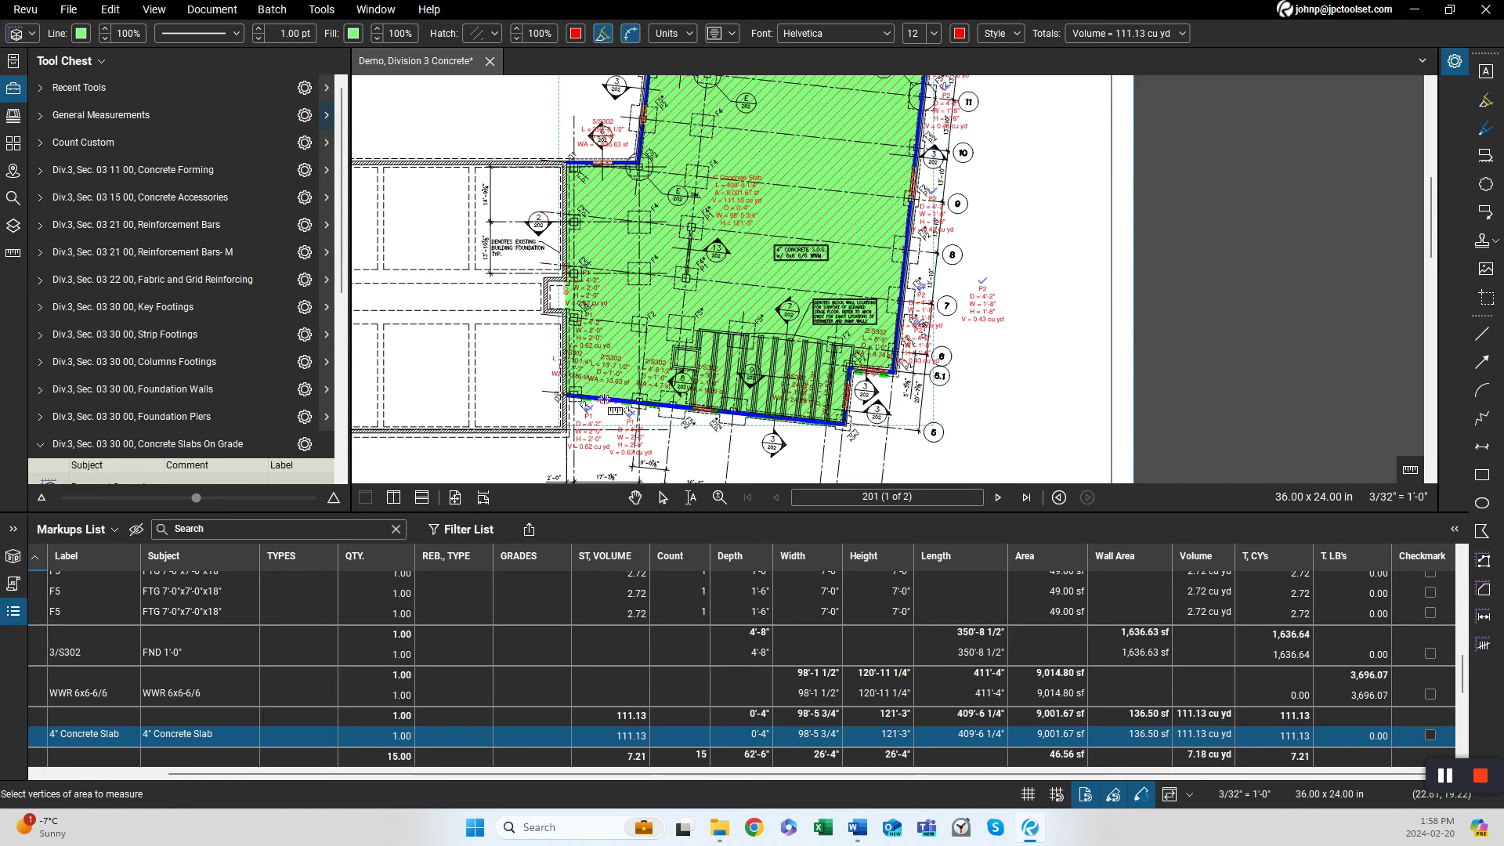
pyautogui.press('Escape')
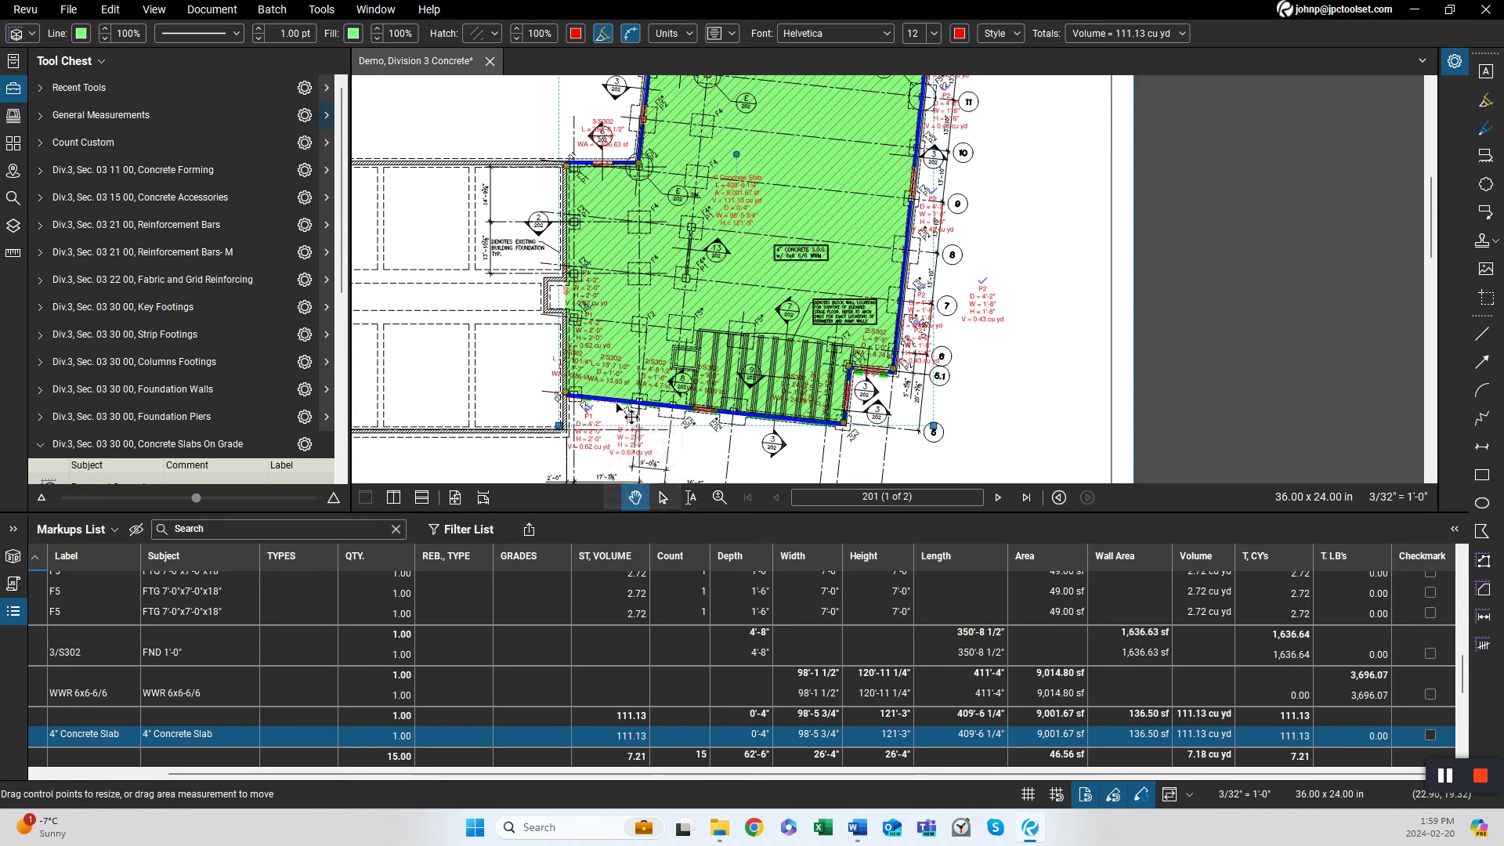
pyautogui.click(618, 406)
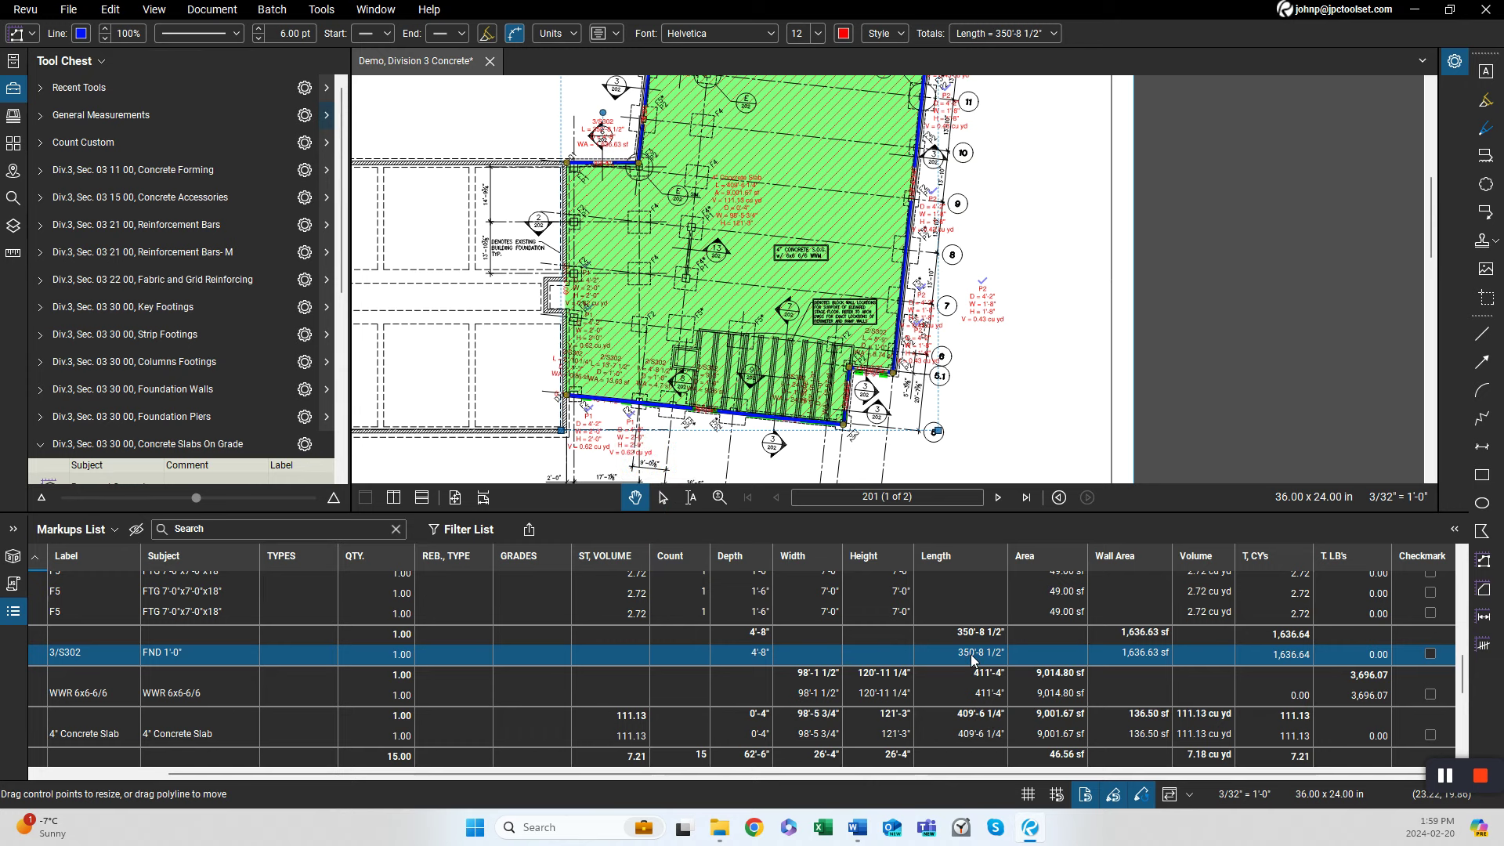
pyautogui.click(1059, 384)
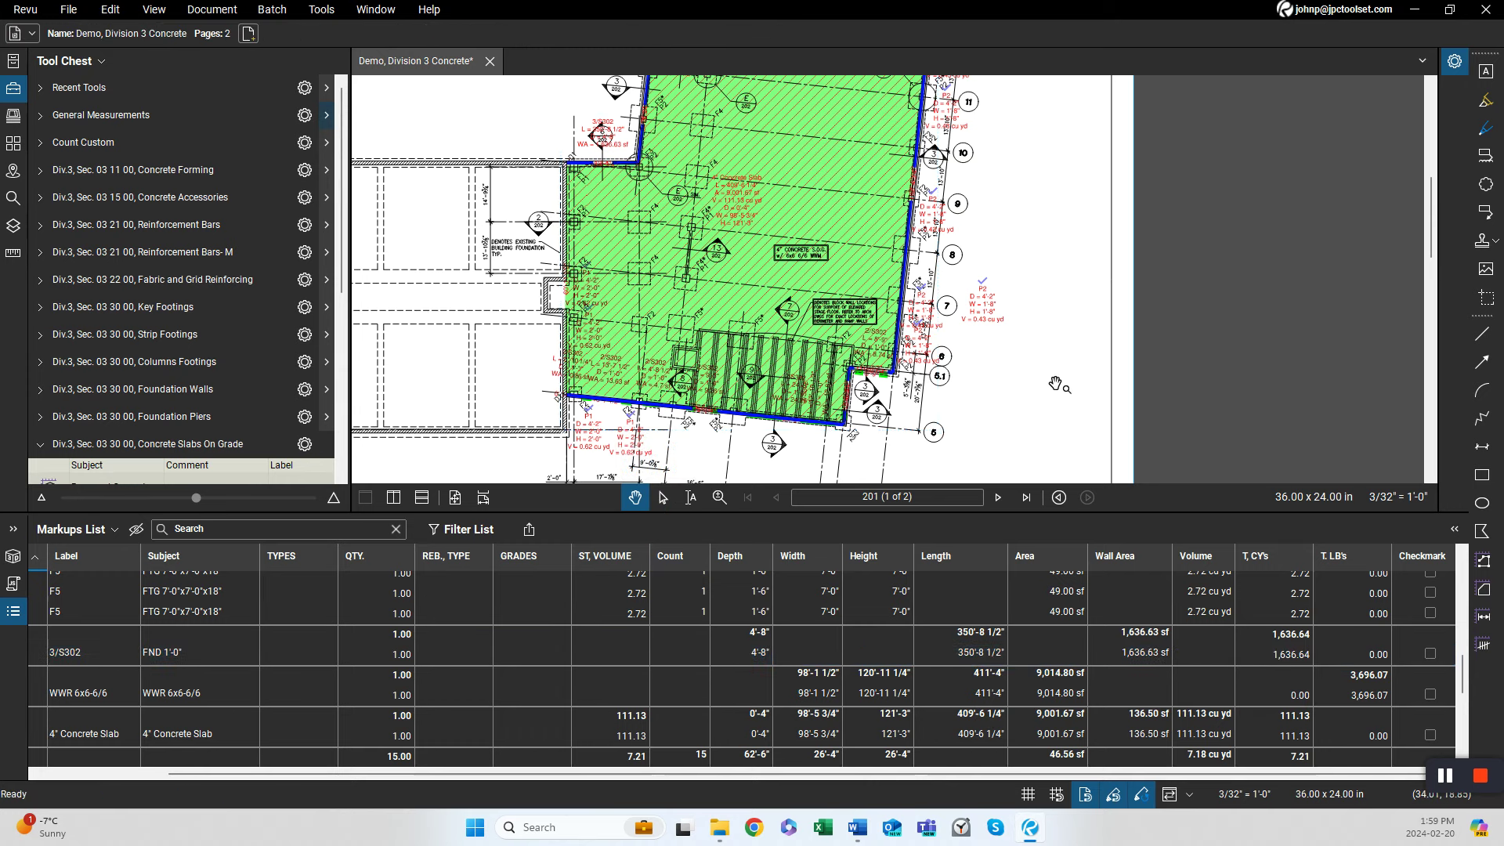
pyautogui.press('Right')
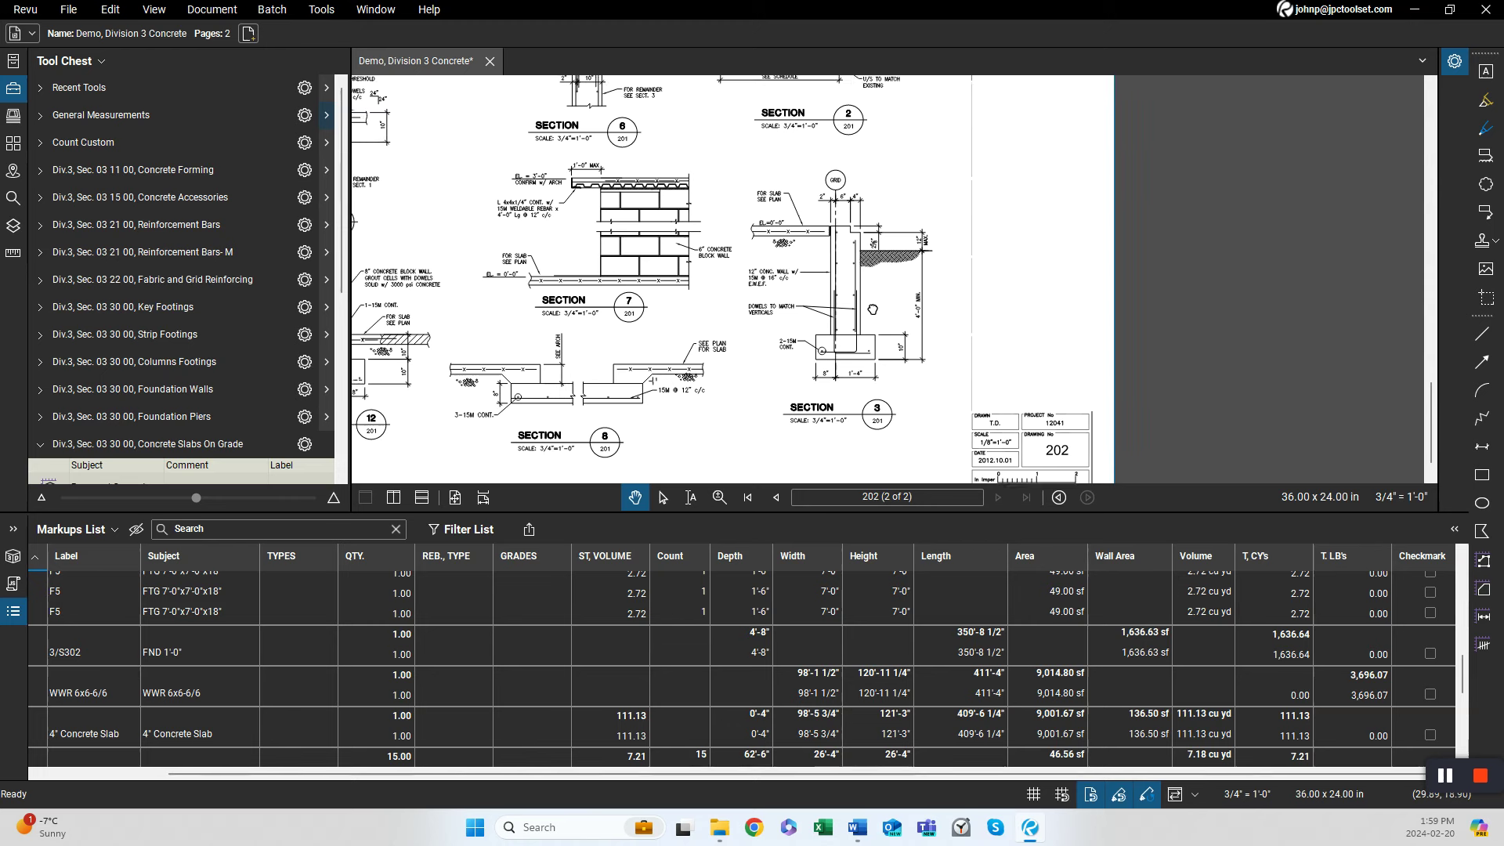
pyautogui.moveTo(893, 385); pyautogui.dragTo(832, 258)
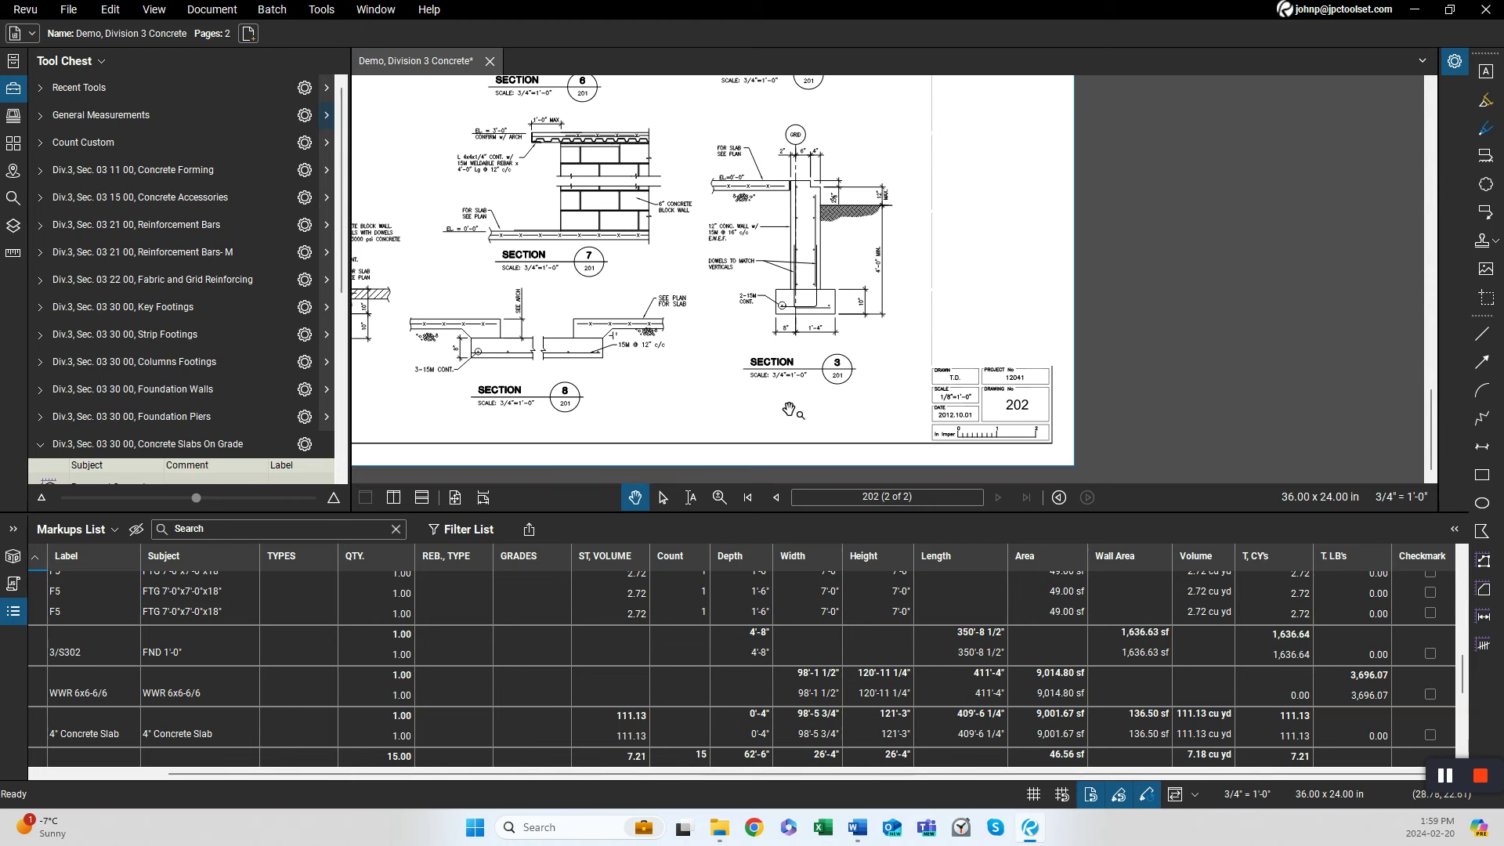
pyautogui.press('w')
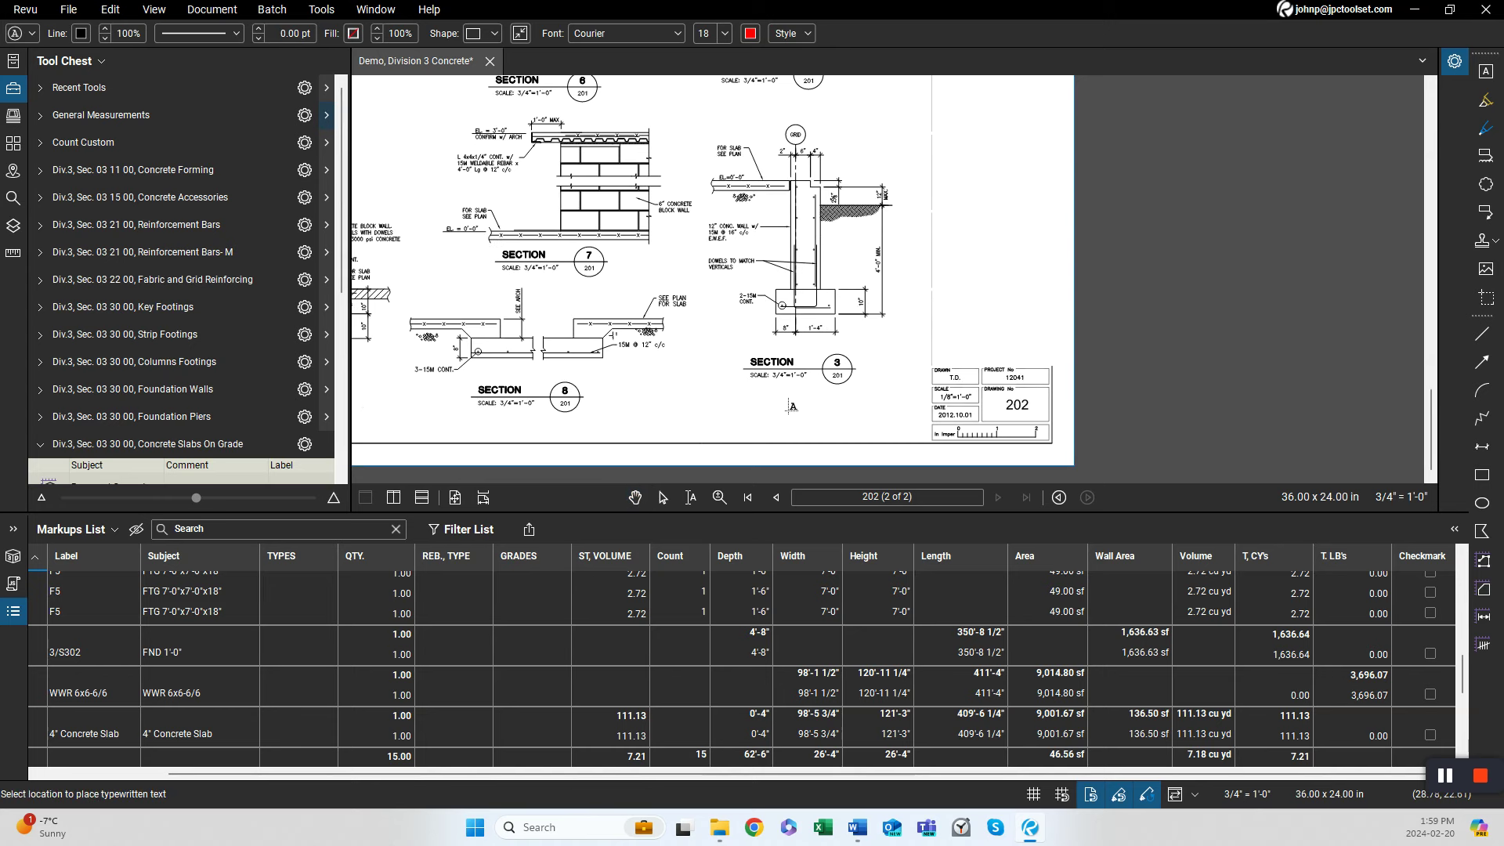
pyautogui.hotkey('shift', 'l')
pyautogui.write('in.ft.= 351\'-0"')
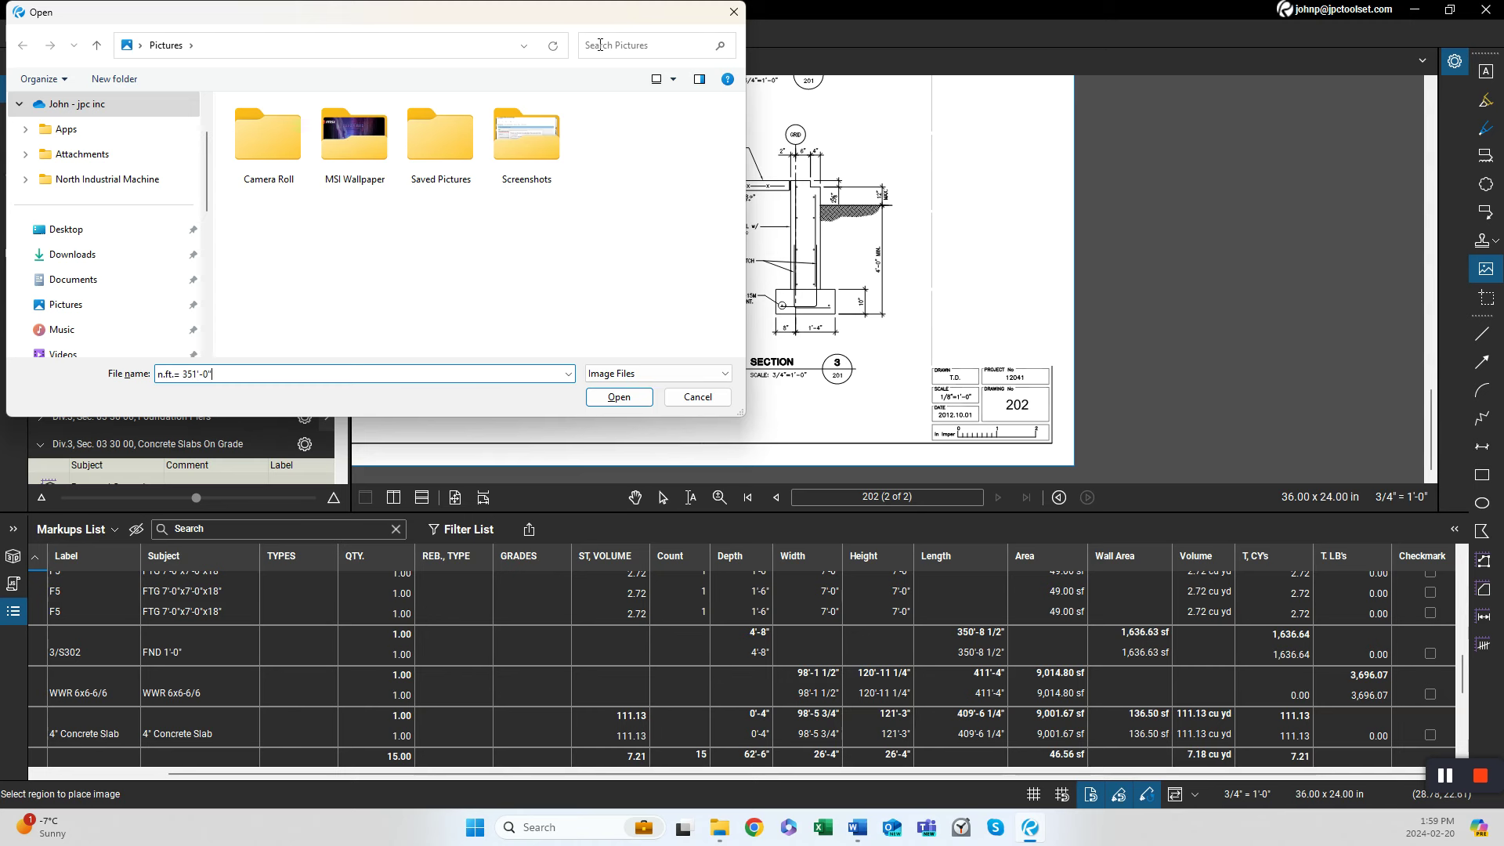
pyautogui.click(697, 397)
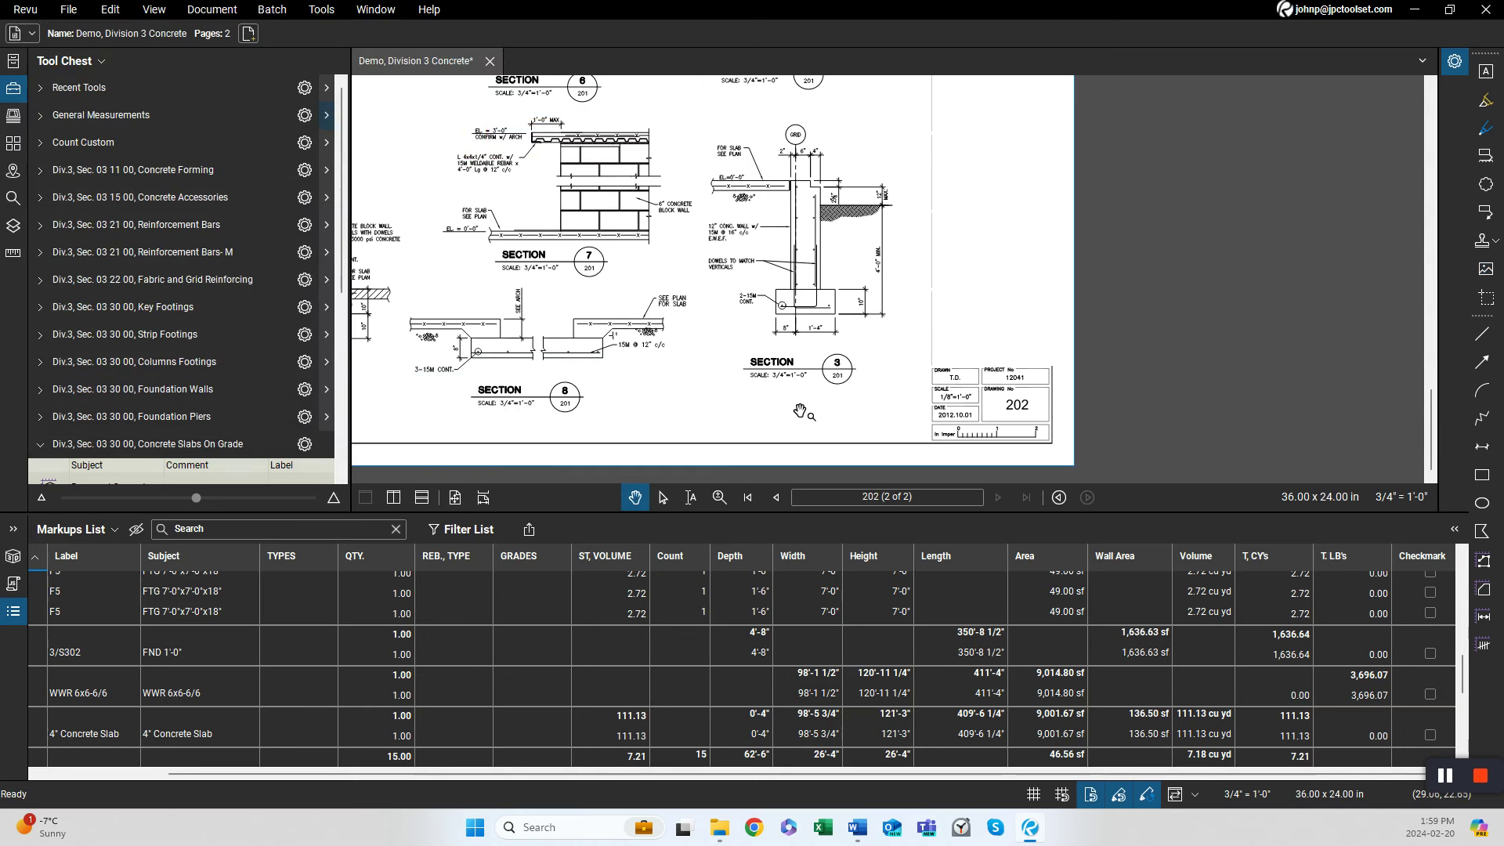
# Add a typewritten note reading "351 ln.ft of wall." beside Section 3 on sheet 202.
pyautogui.press('w')
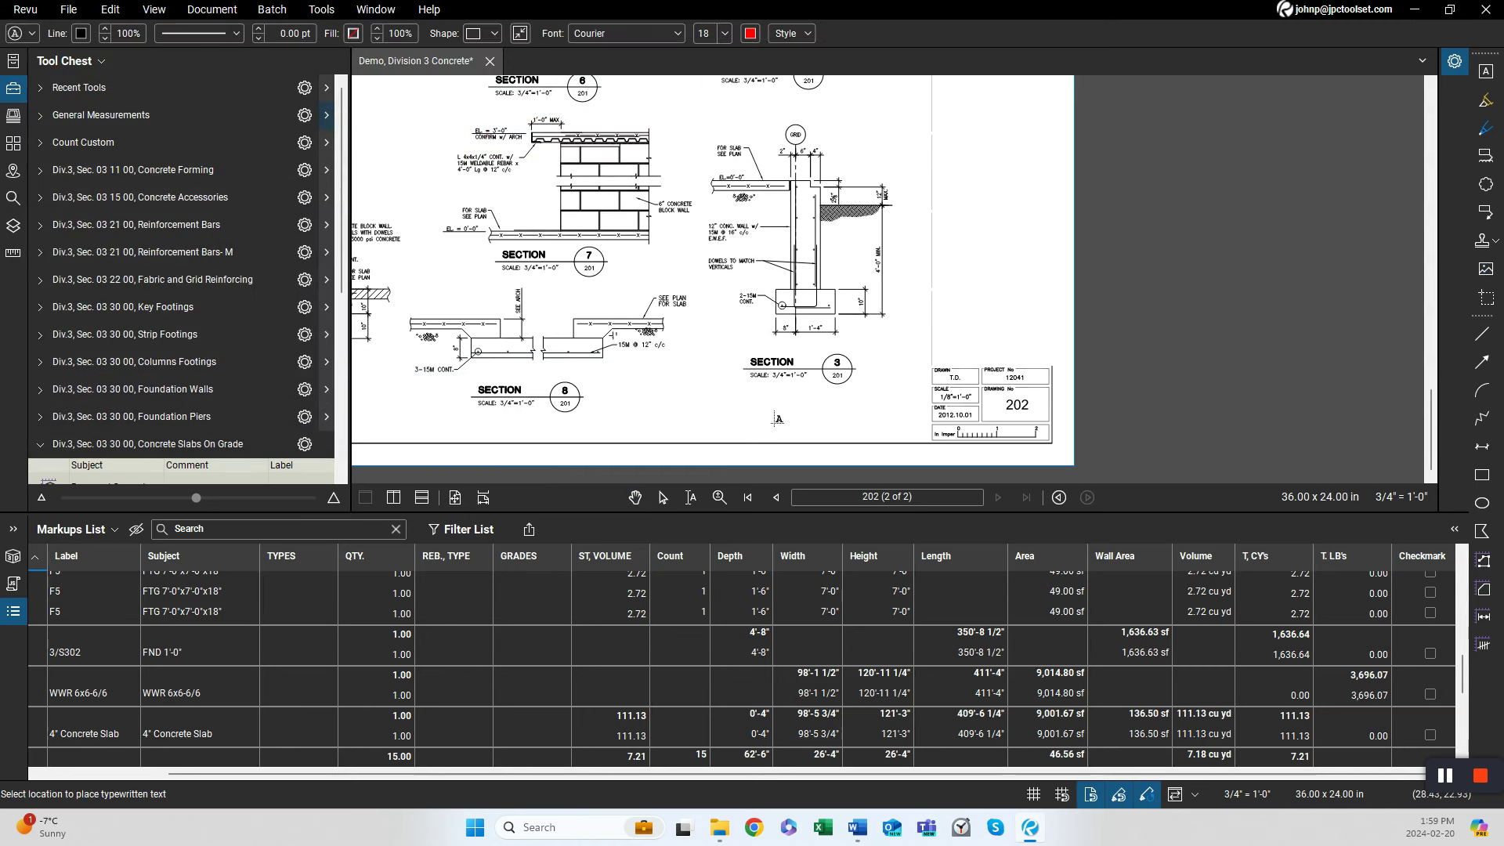
pyautogui.click(778, 409)
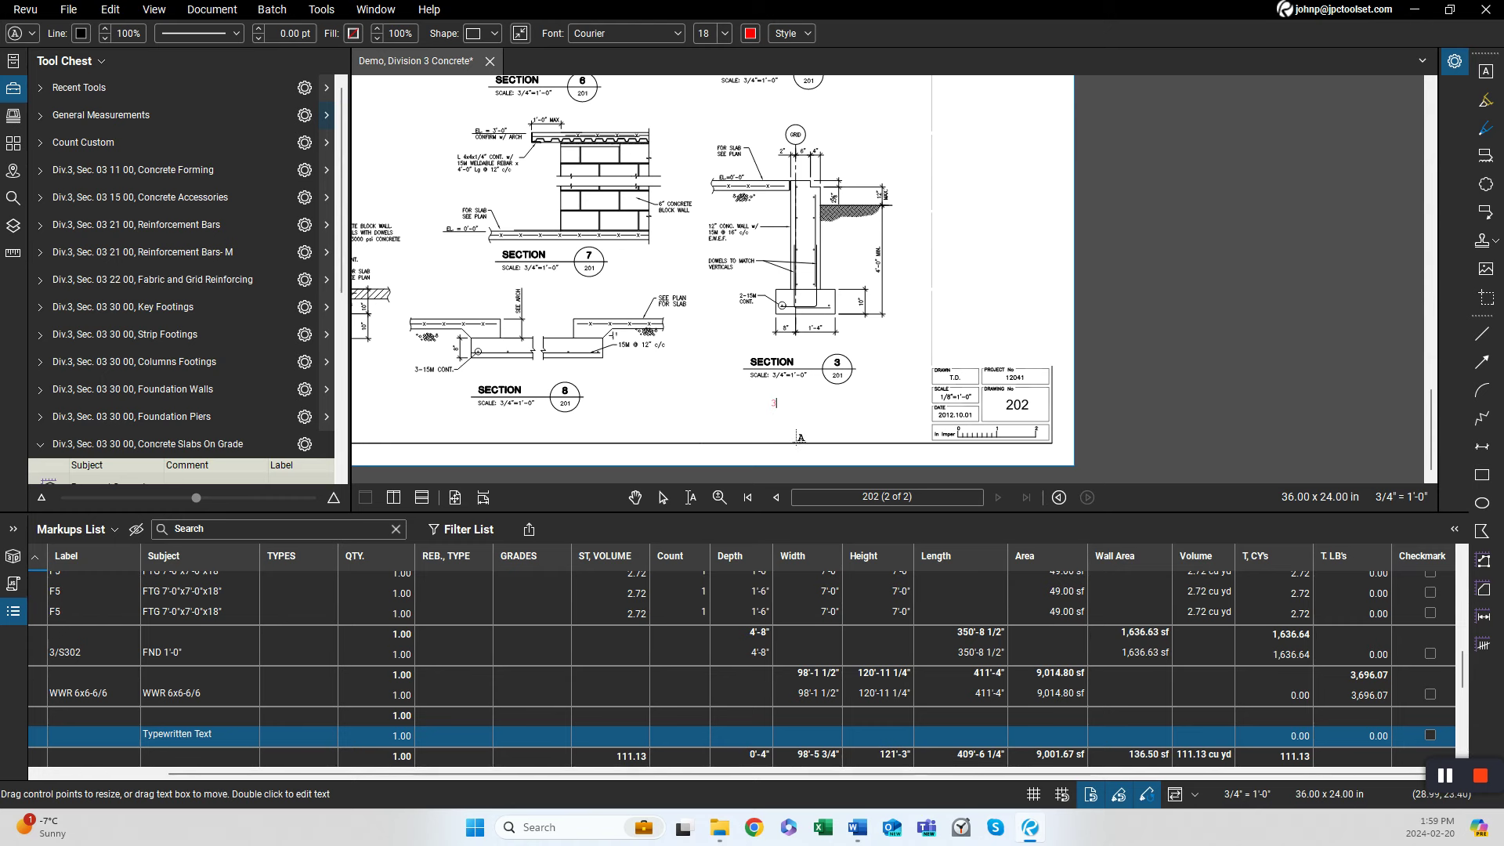
pyautogui.write('351 ln.ft of wall.')
pyautogui.press('Escape')
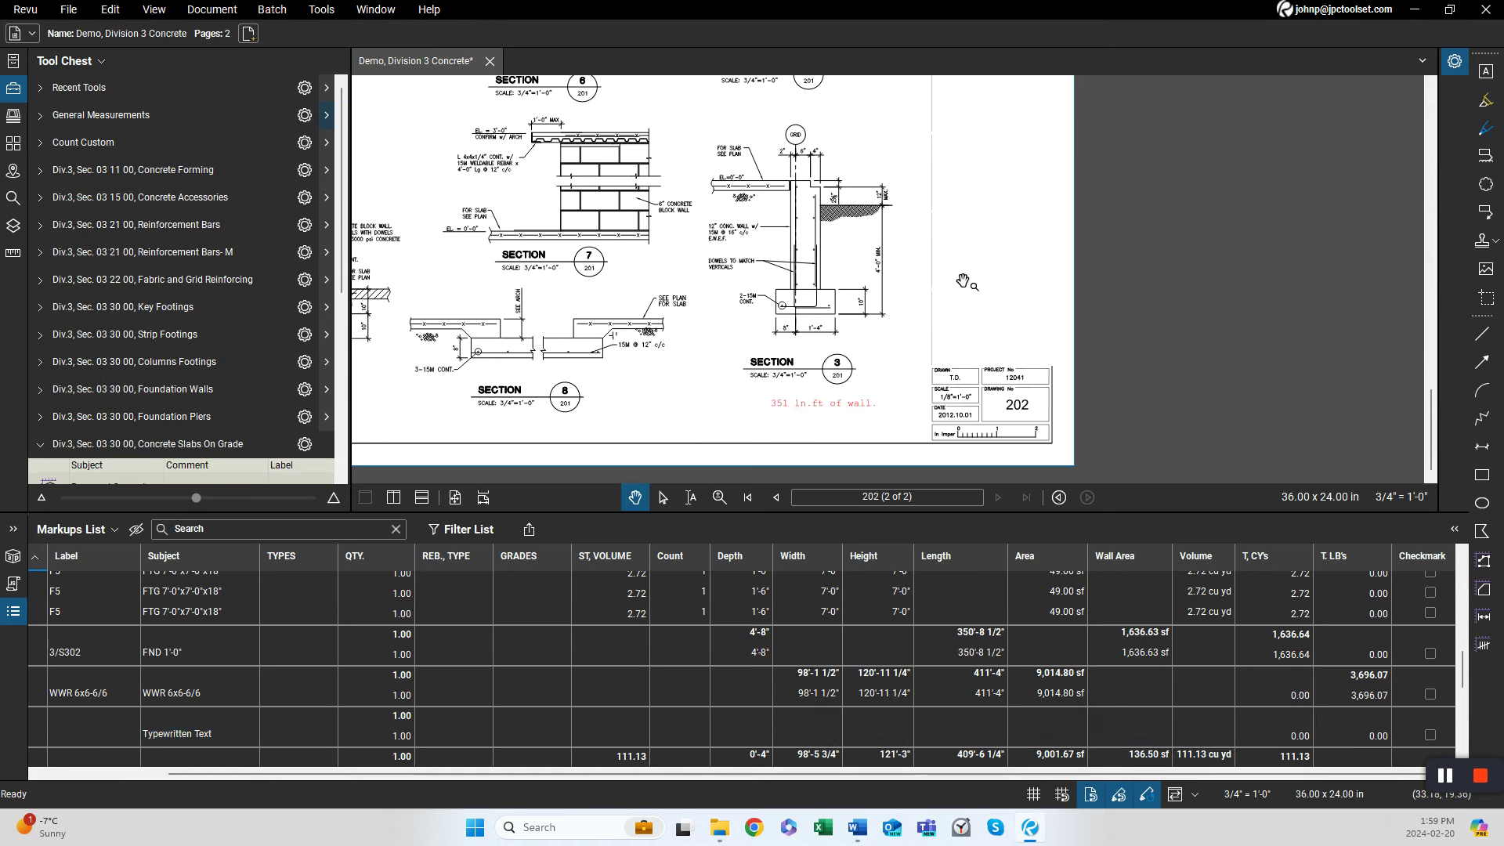
# Zoom in on Section 3's wall footing to examine its continuous reinforcing callout.
pyautogui.scroll(5, 778, 282)
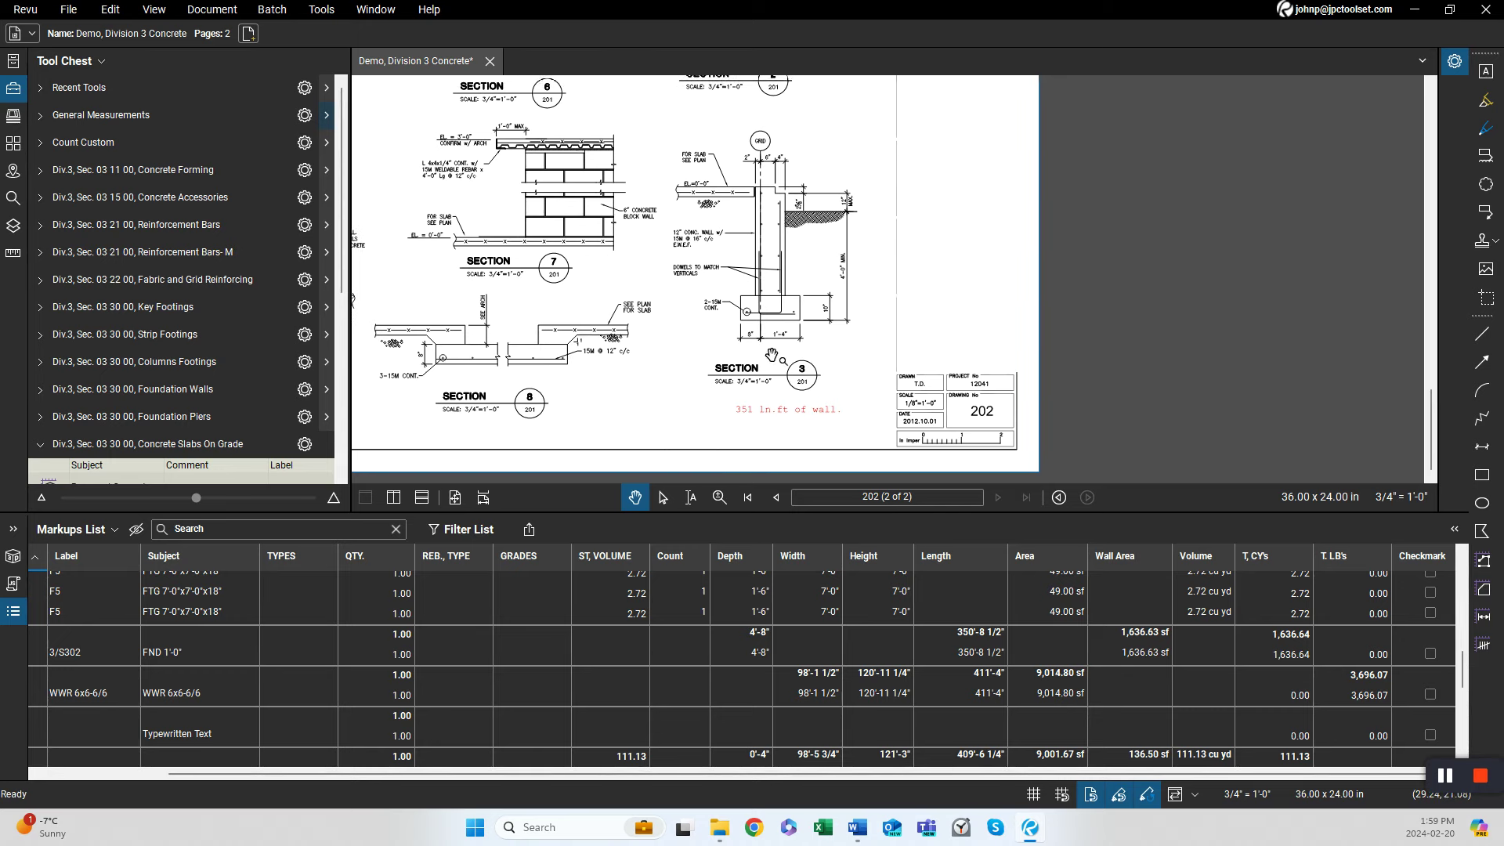
pyautogui.moveTo(777, 322); pyautogui.dragTo(774, 404)
pyautogui.moveTo(709, 335)
pyautogui.mouseDown()
pyautogui.moveTo(746, 449)
pyautogui.moveTo(709, 275)
pyautogui.mouseUp()
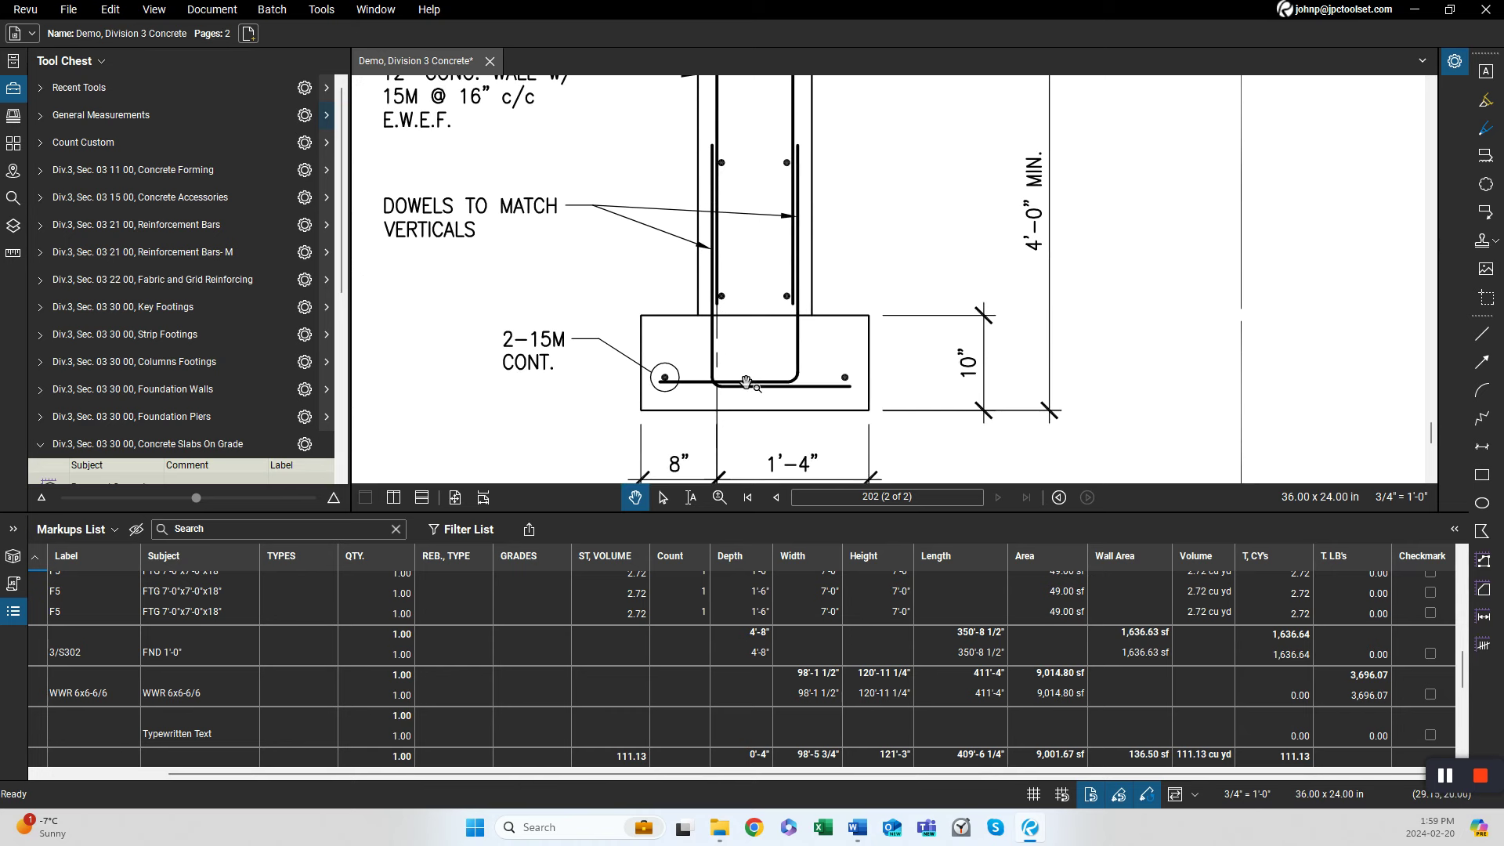
pyautogui.moveTo(680, 392); pyautogui.dragTo(690, 299)
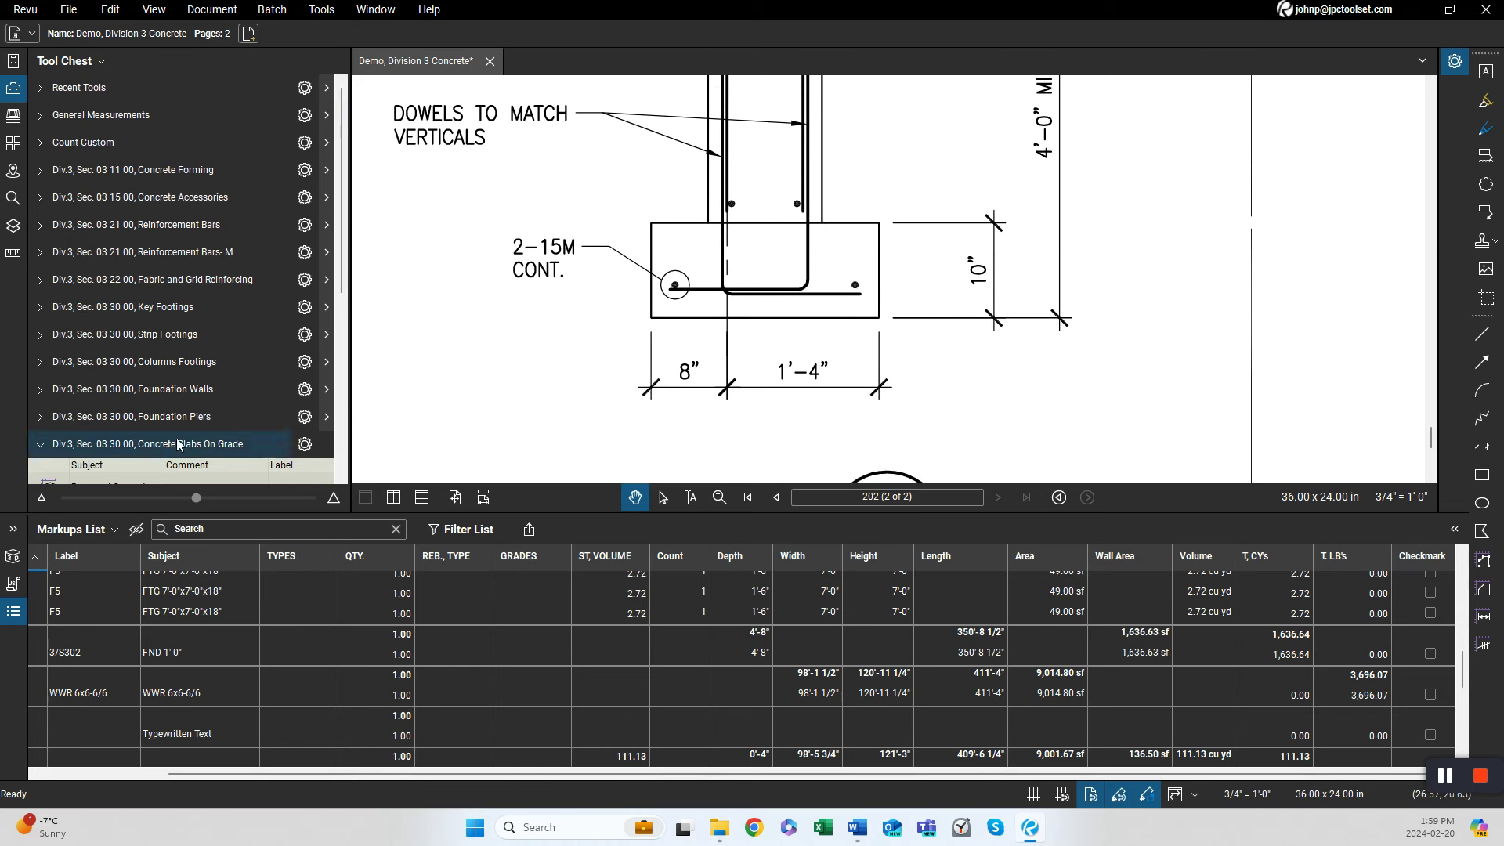
# Back on sheet 201, use the 15M tool from Reinforcement Bars-M to trace footing rebar along the foundation walls, about 266'-7 1/4".
pyautogui.click(208, 252)
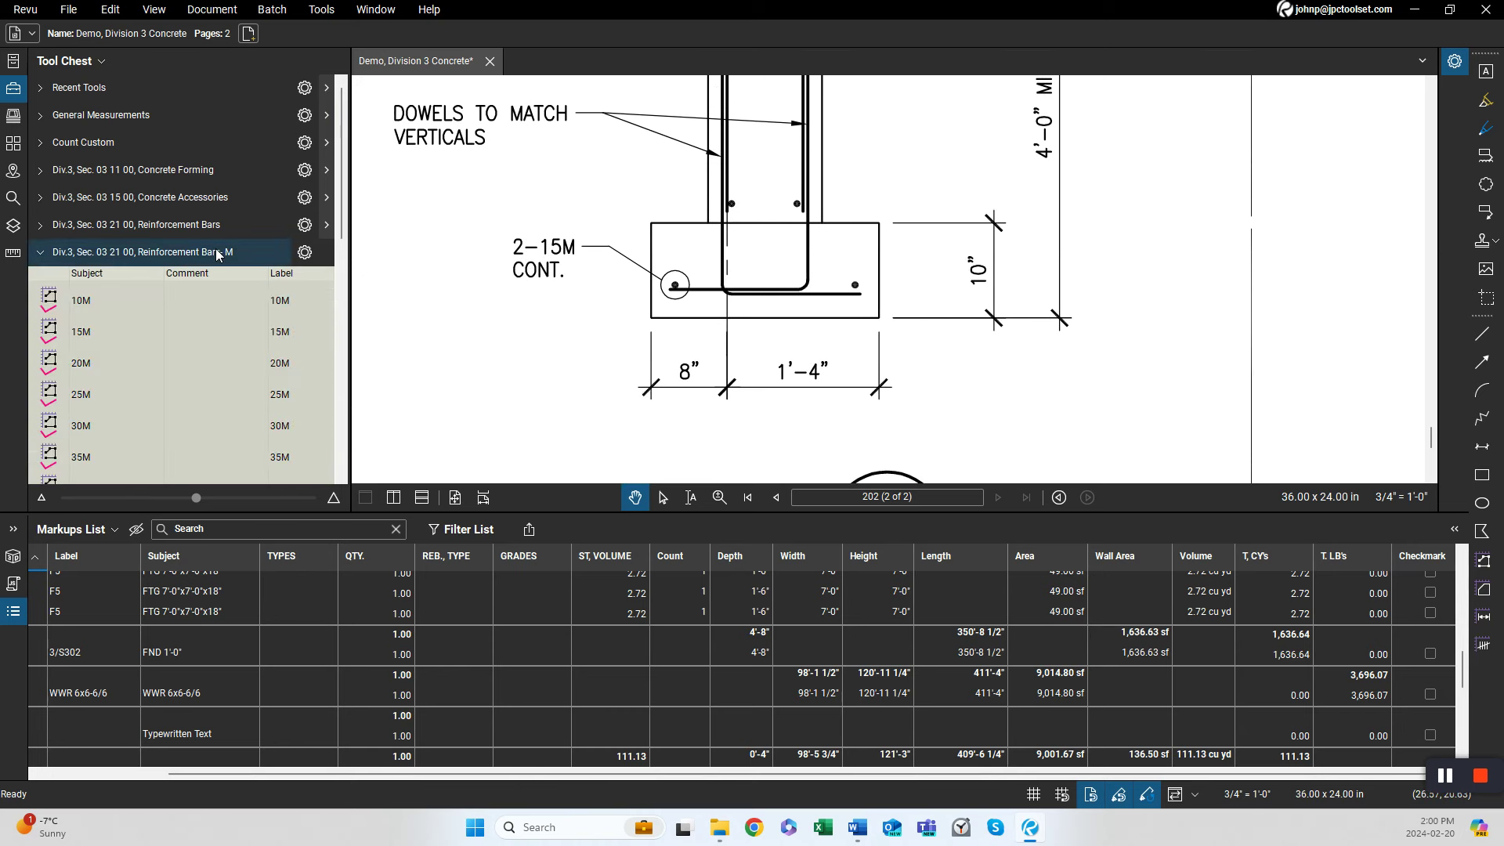
pyautogui.click(82, 335)
pyautogui.scroll(-5, 679, 338)
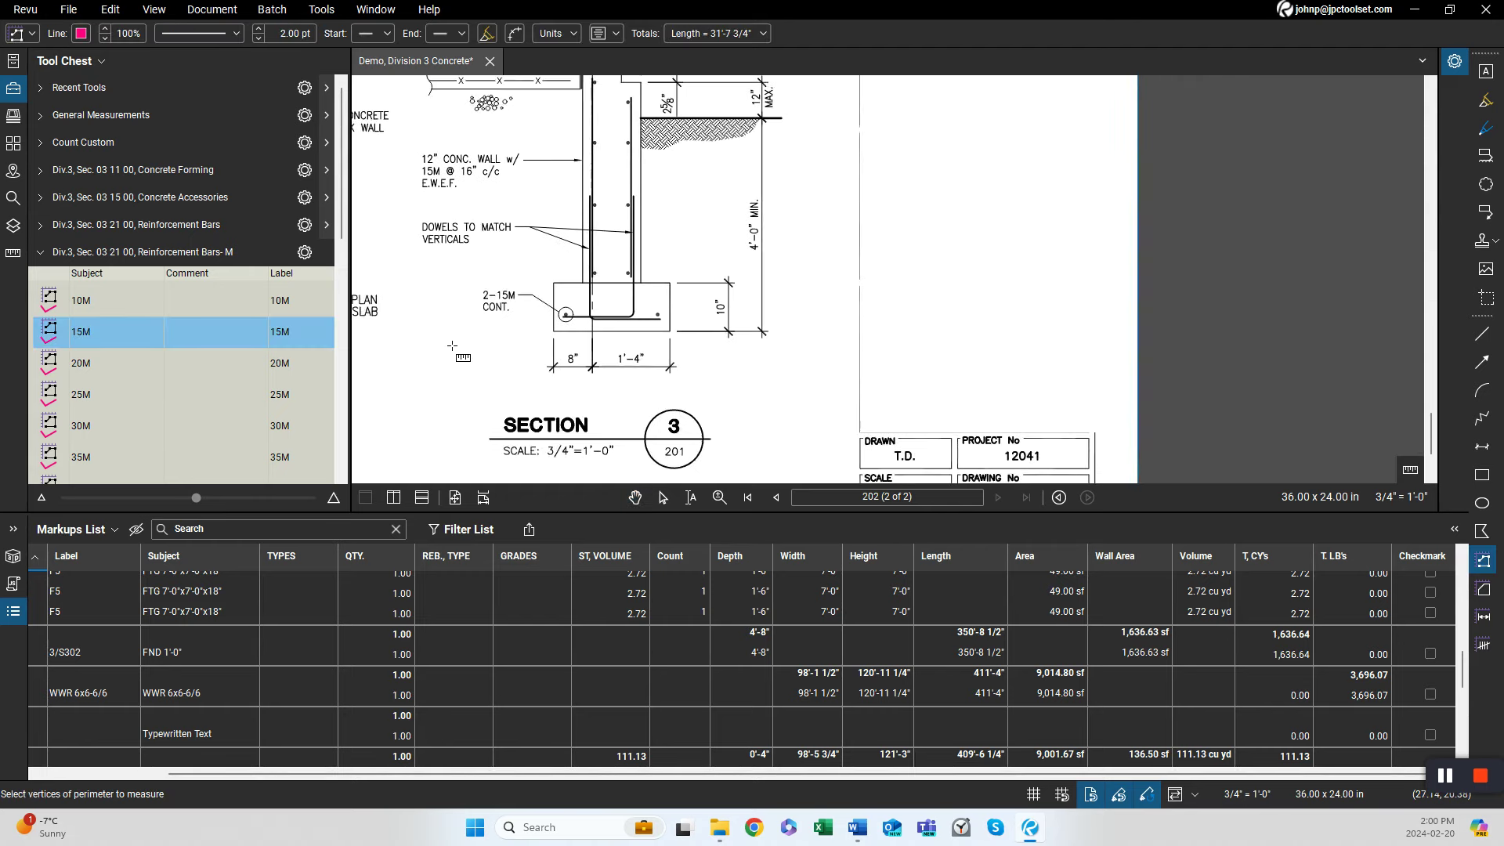
pyautogui.scroll(5, 729, 332)
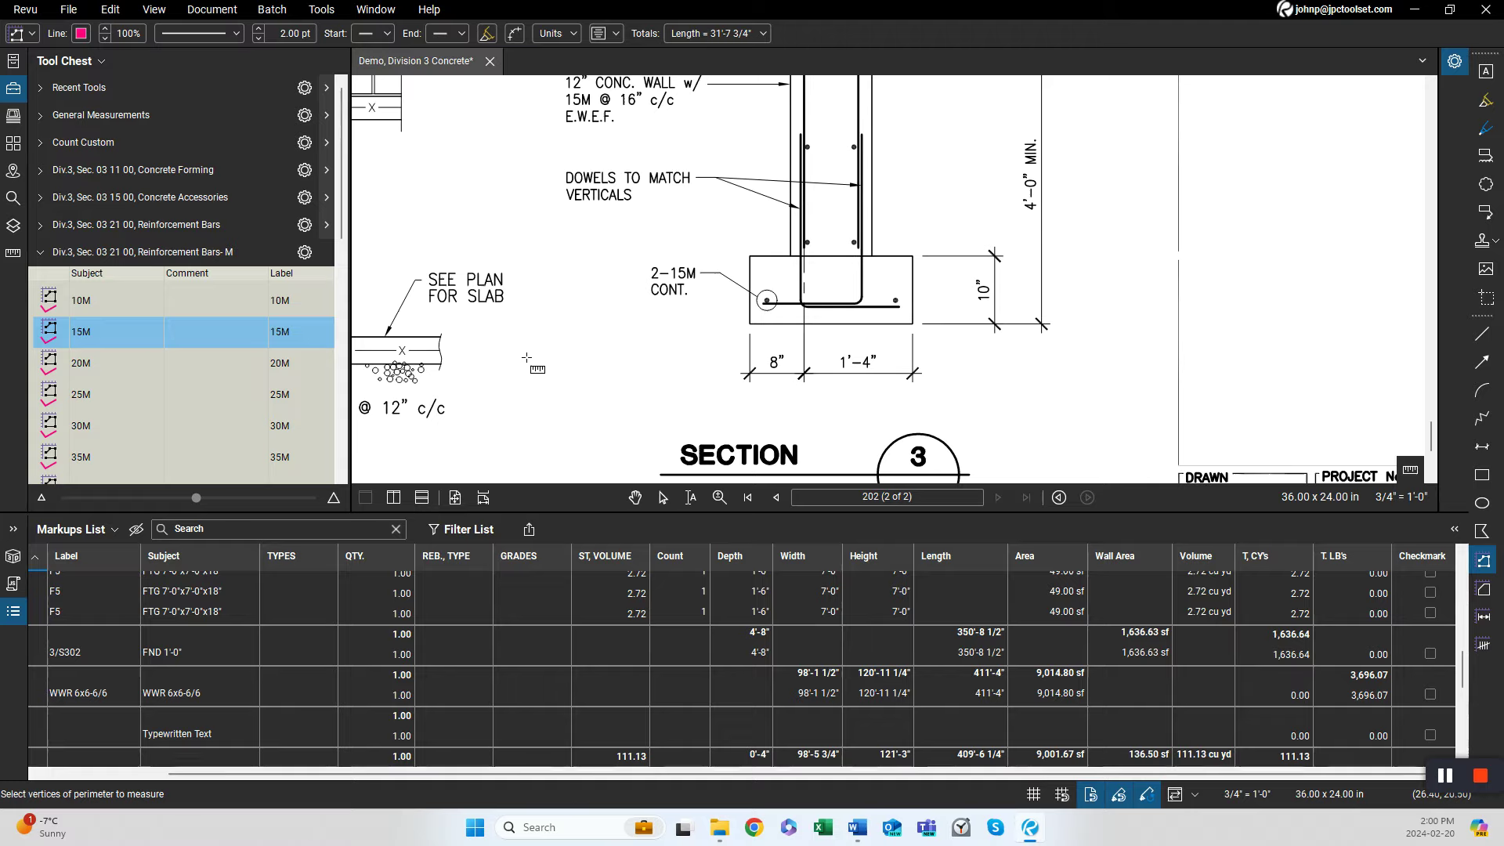
pyautogui.scroll(-5, 526, 357)
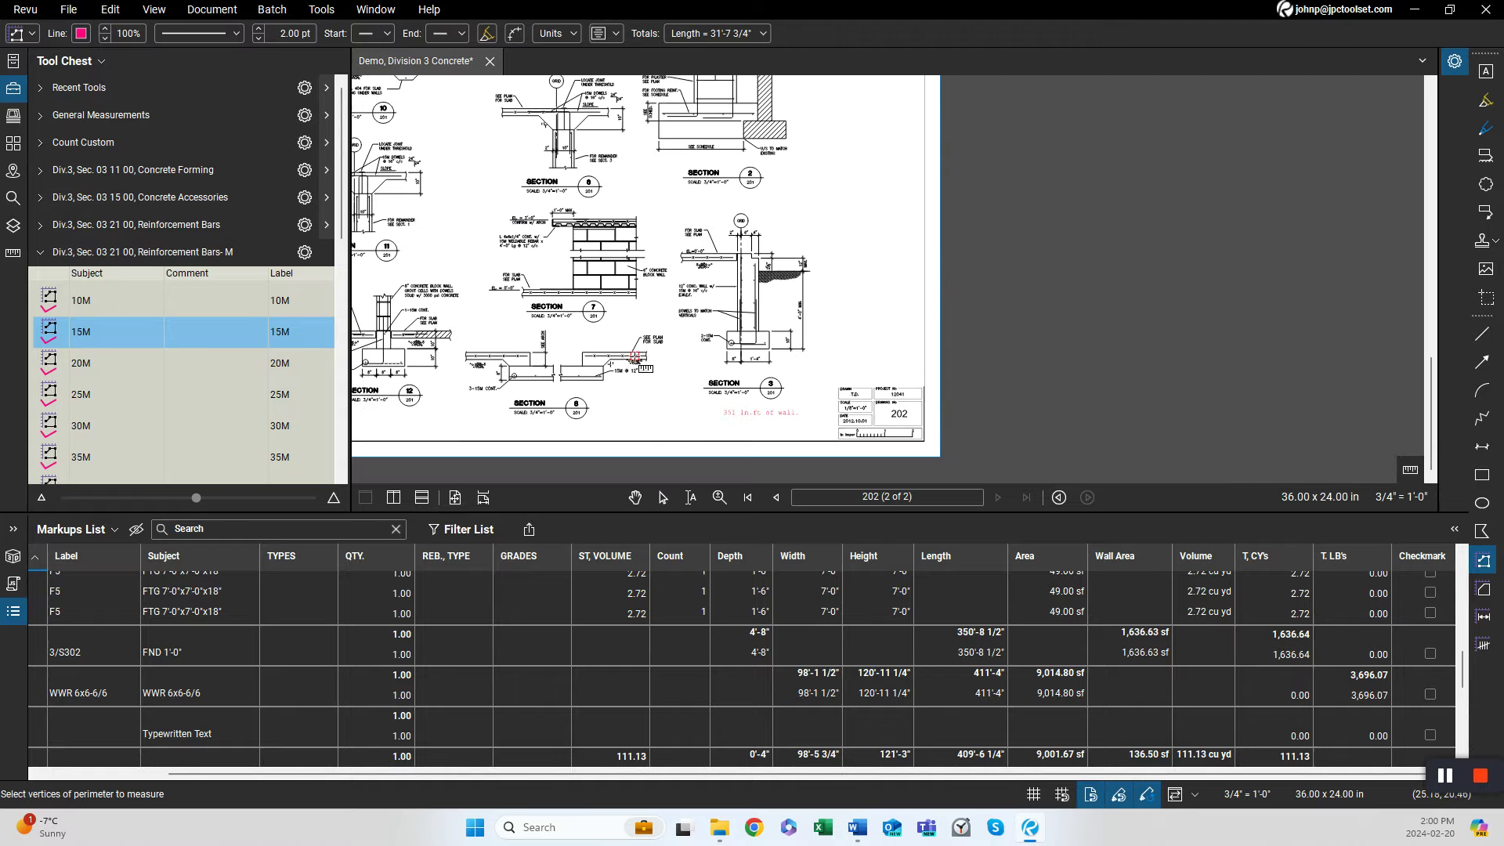
pyautogui.hotkey('ctrl', 'Left')
pyautogui.scroll(5, 630, 380)
pyautogui.scroll(3, 631, 380)
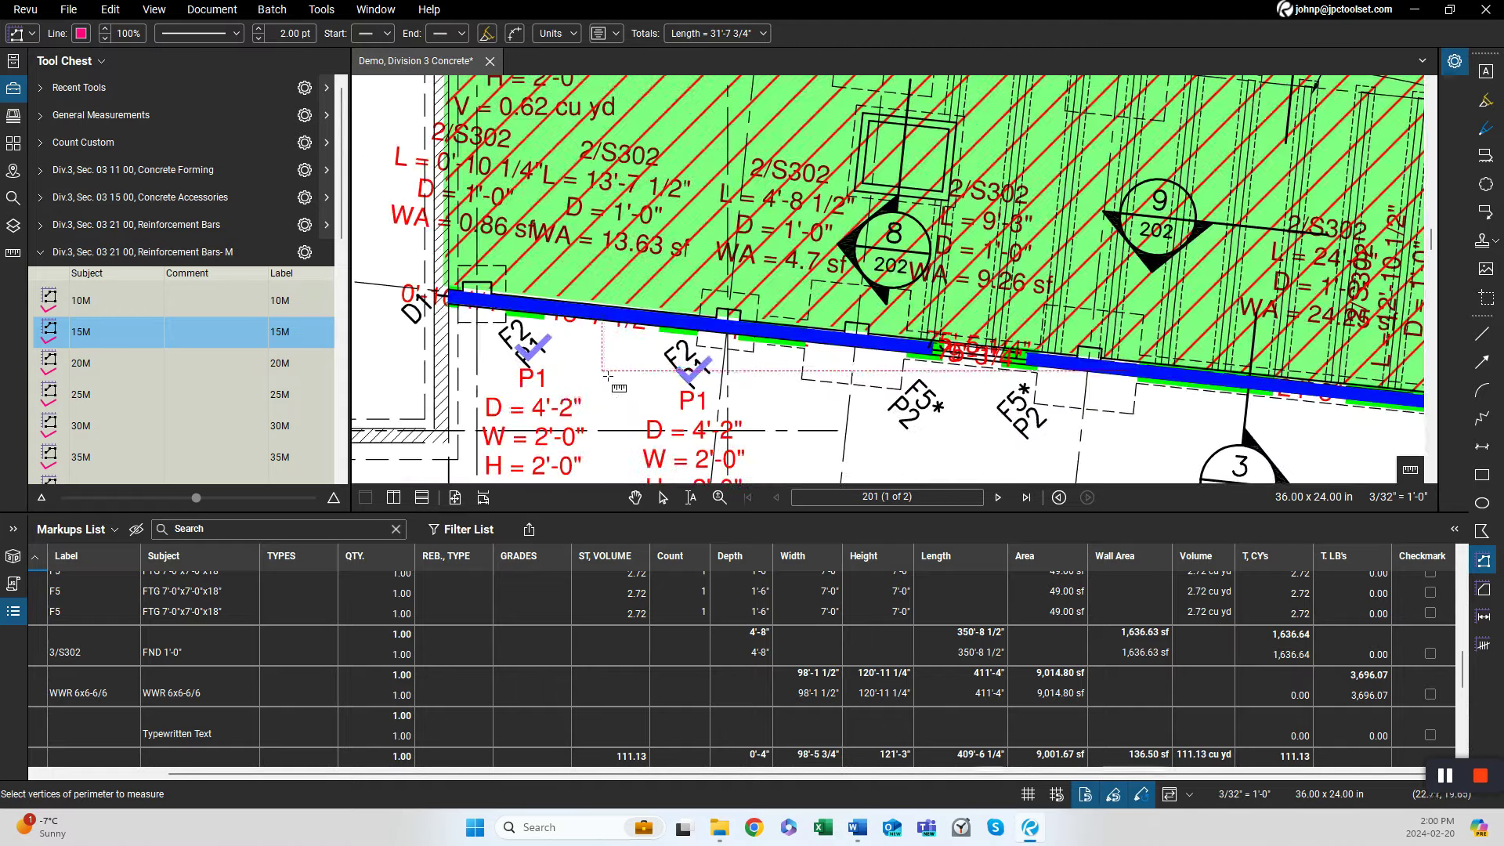
pyautogui.click(449, 311)
pyautogui.hscroll(5, 1010, 429)
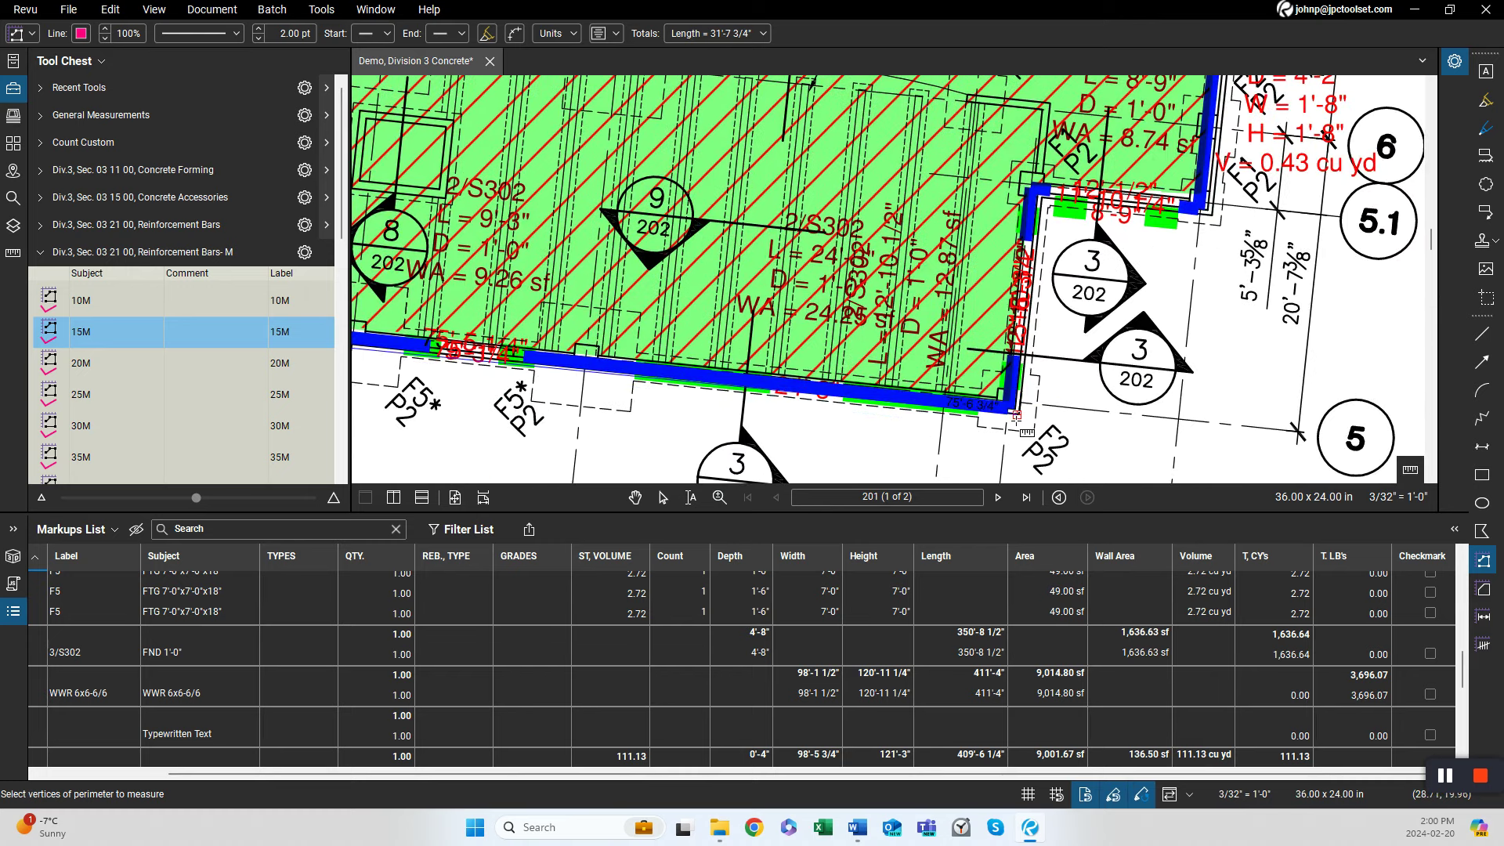
pyautogui.scroll(3, 1012, 425)
pyautogui.click(1018, 421)
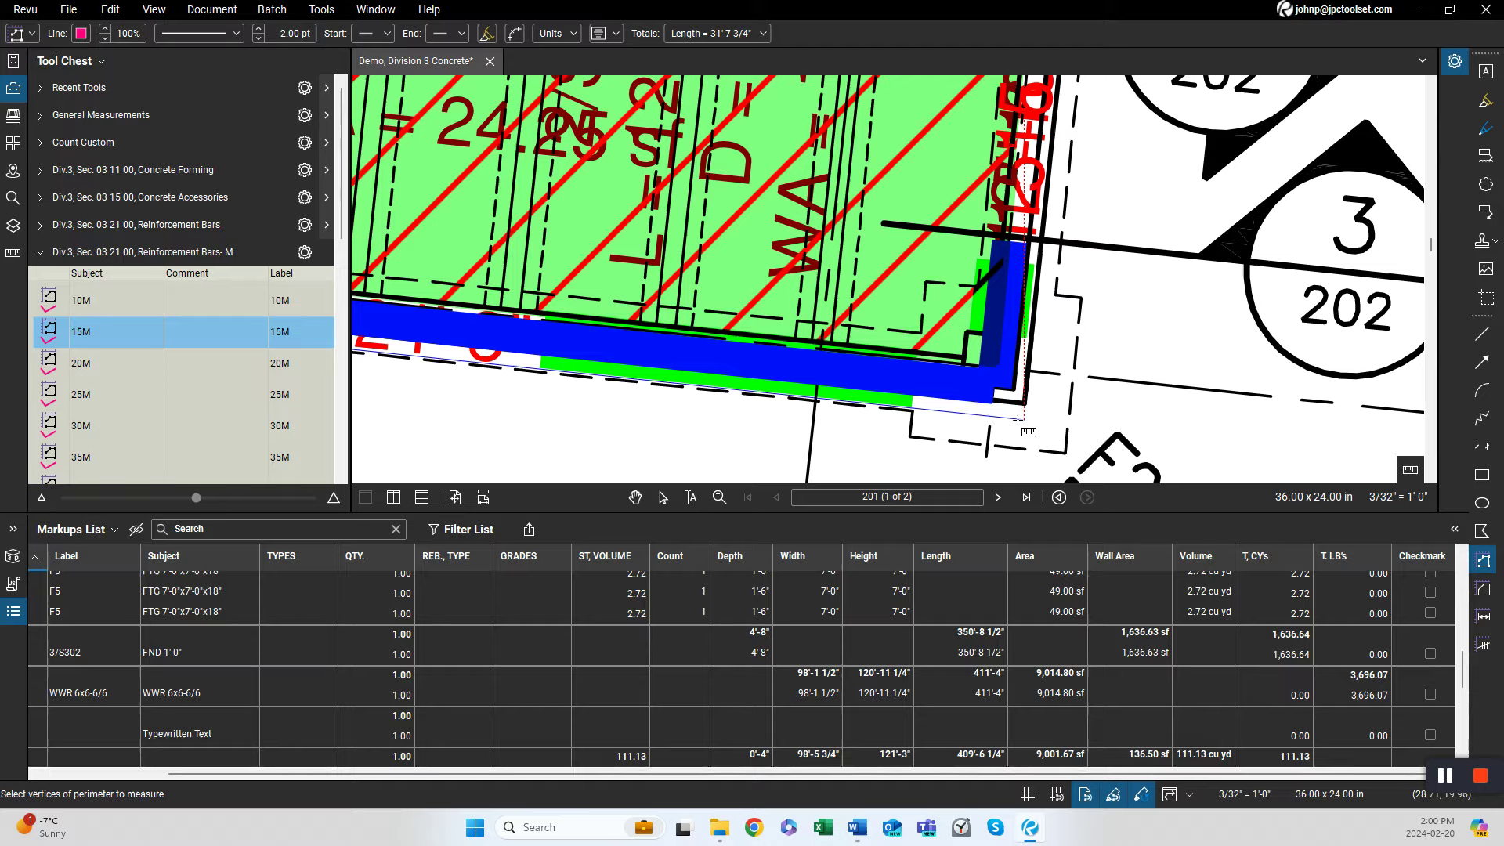
pyautogui.scroll(-2, 1097, 322)
pyautogui.moveTo(1099, 322); pyautogui.dragTo(932, 560)
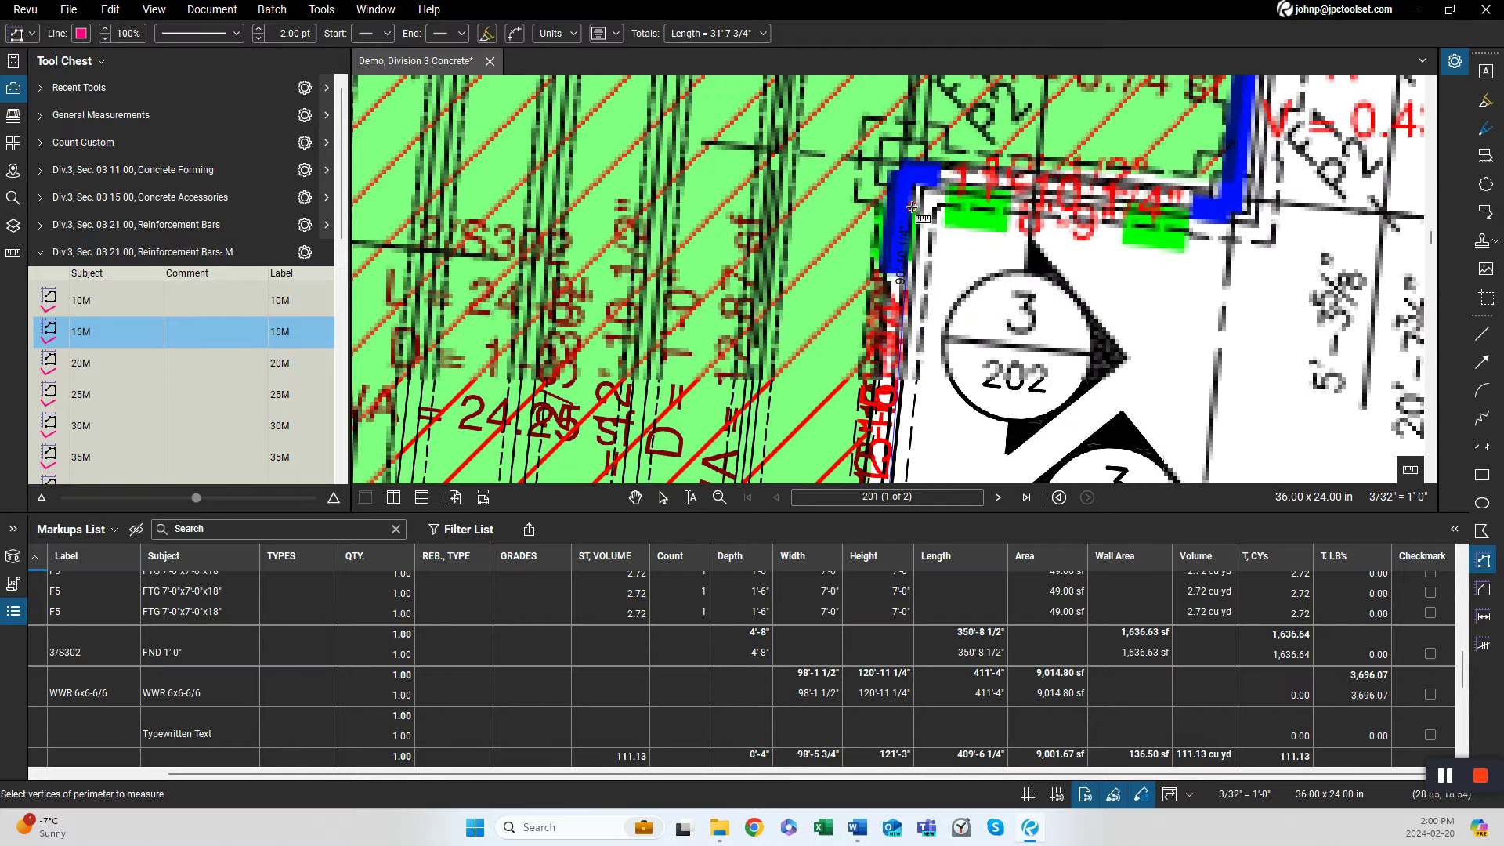
pyautogui.click(932, 202)
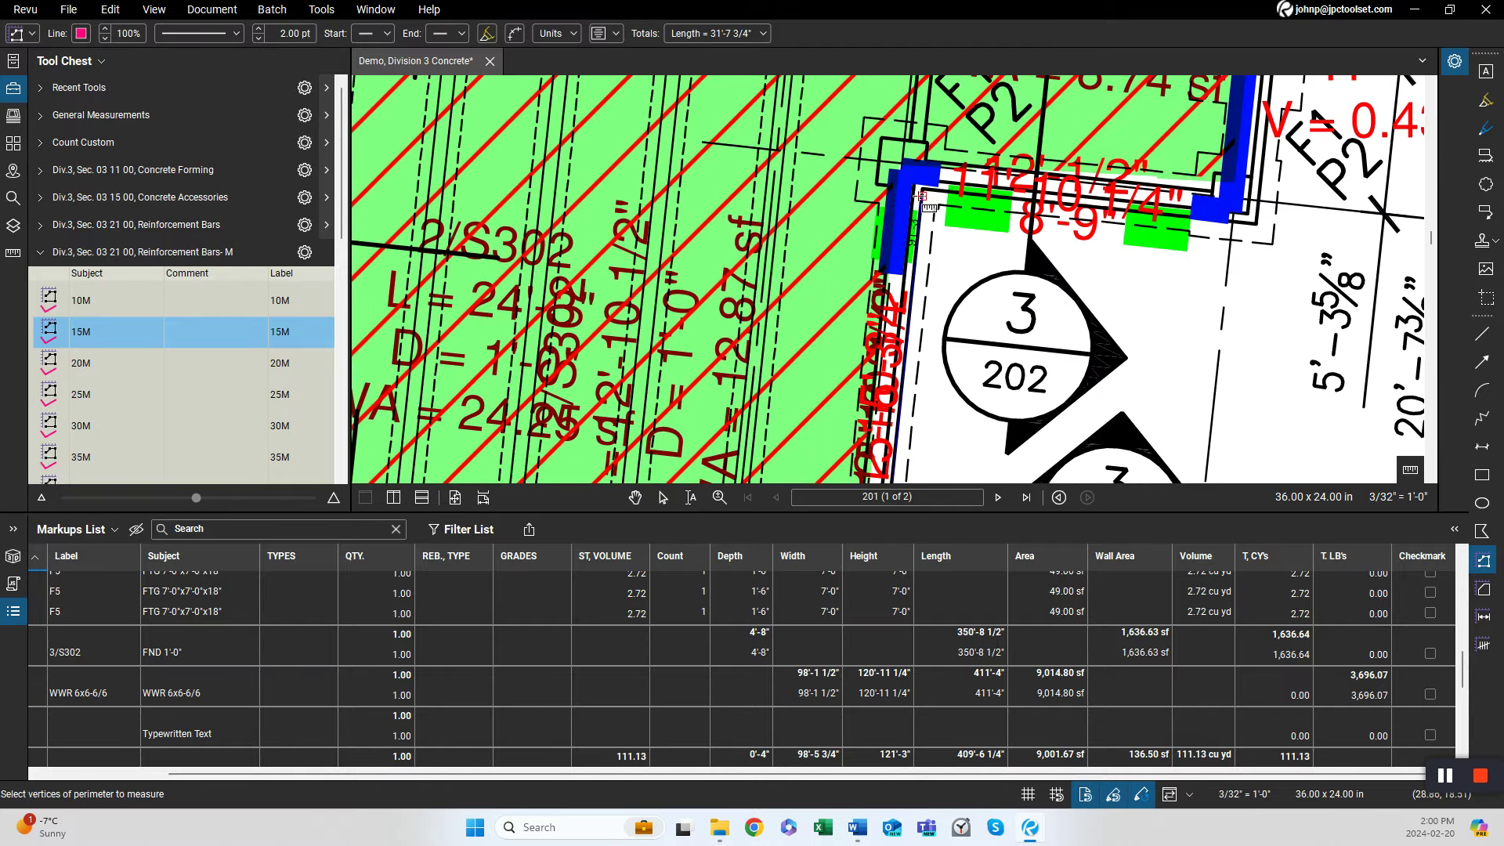
pyautogui.click(1245, 225)
pyautogui.moveTo(1332, 192); pyautogui.dragTo(815, 719)
pyautogui.scroll(-1, 815, 717)
pyautogui.scroll(-3, 764, 427)
pyautogui.moveTo(849, 235); pyautogui.dragTo(739, 513)
pyautogui.moveTo(777, 172); pyautogui.dragTo(689, 509)
pyautogui.moveTo(729, 276); pyautogui.dragTo(671, 513)
pyautogui.scroll(-4, 680, 284)
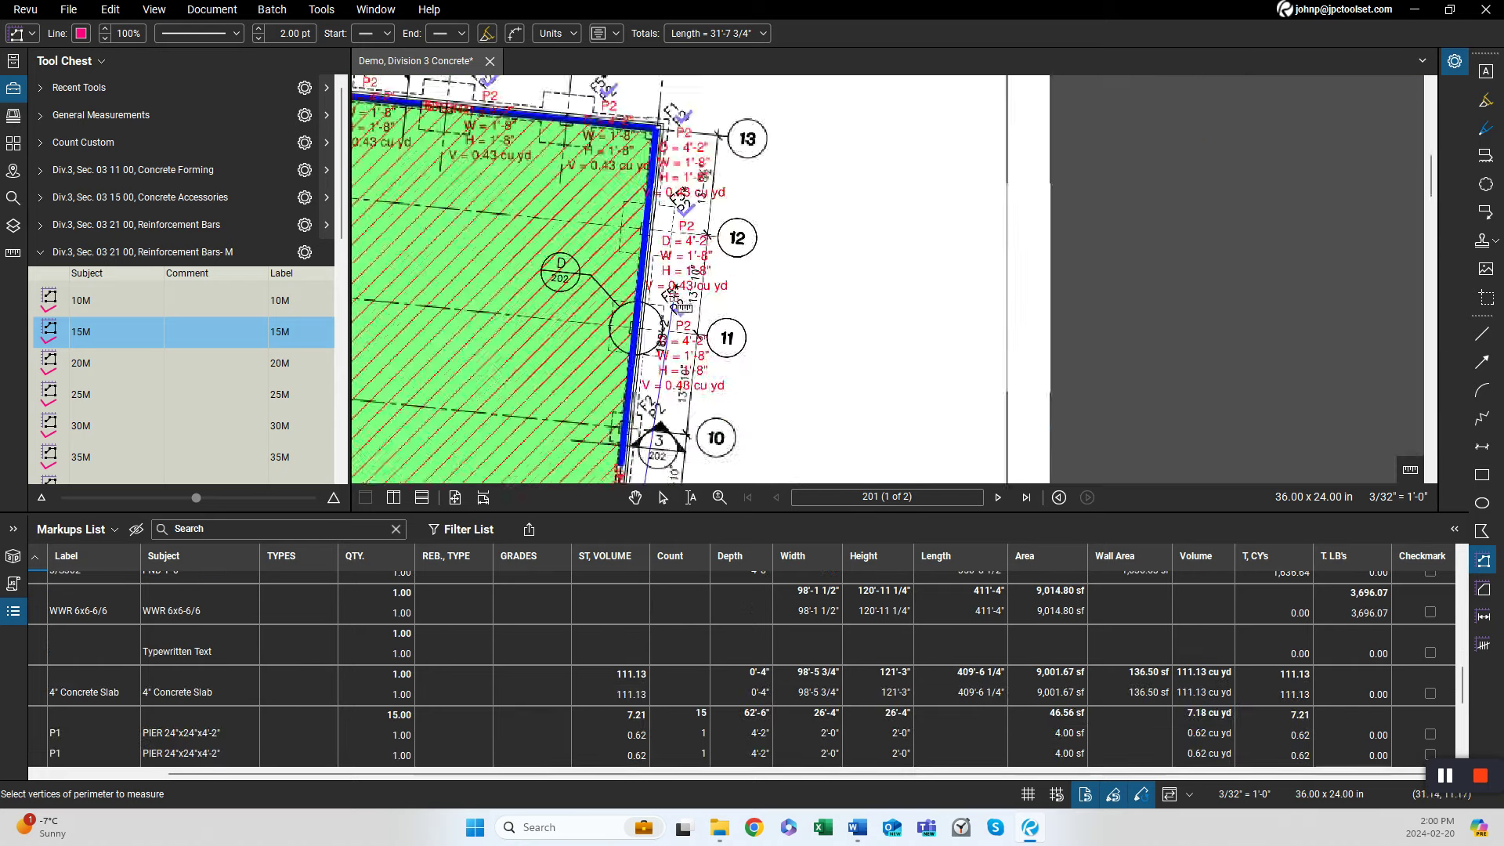
pyautogui.scroll(3, 681, 217)
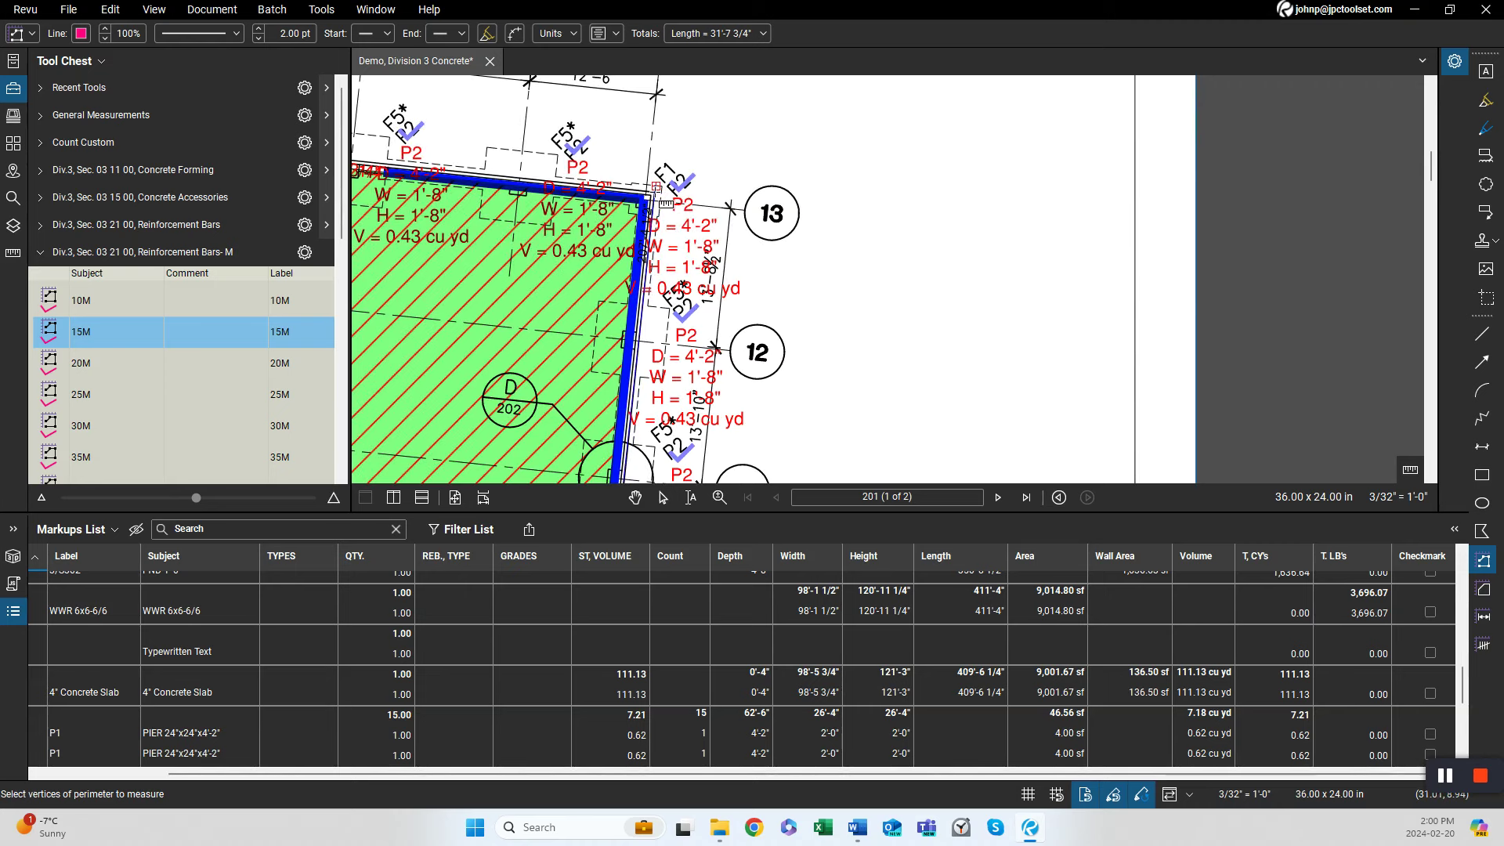
pyautogui.click(656, 187)
pyautogui.moveTo(534, 268); pyautogui.dragTo(1071, 362)
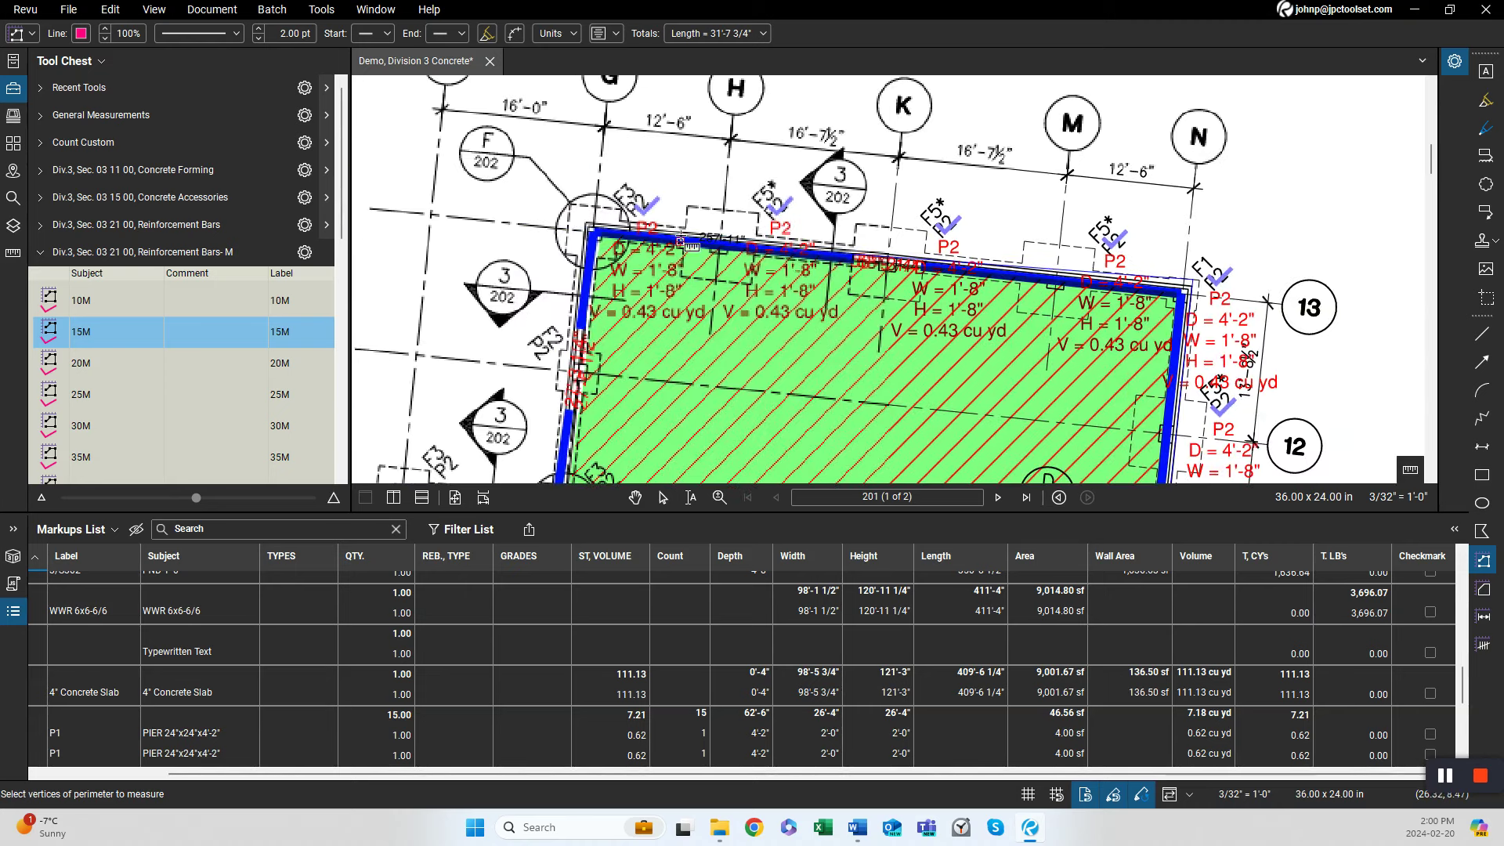
pyautogui.click(587, 214)
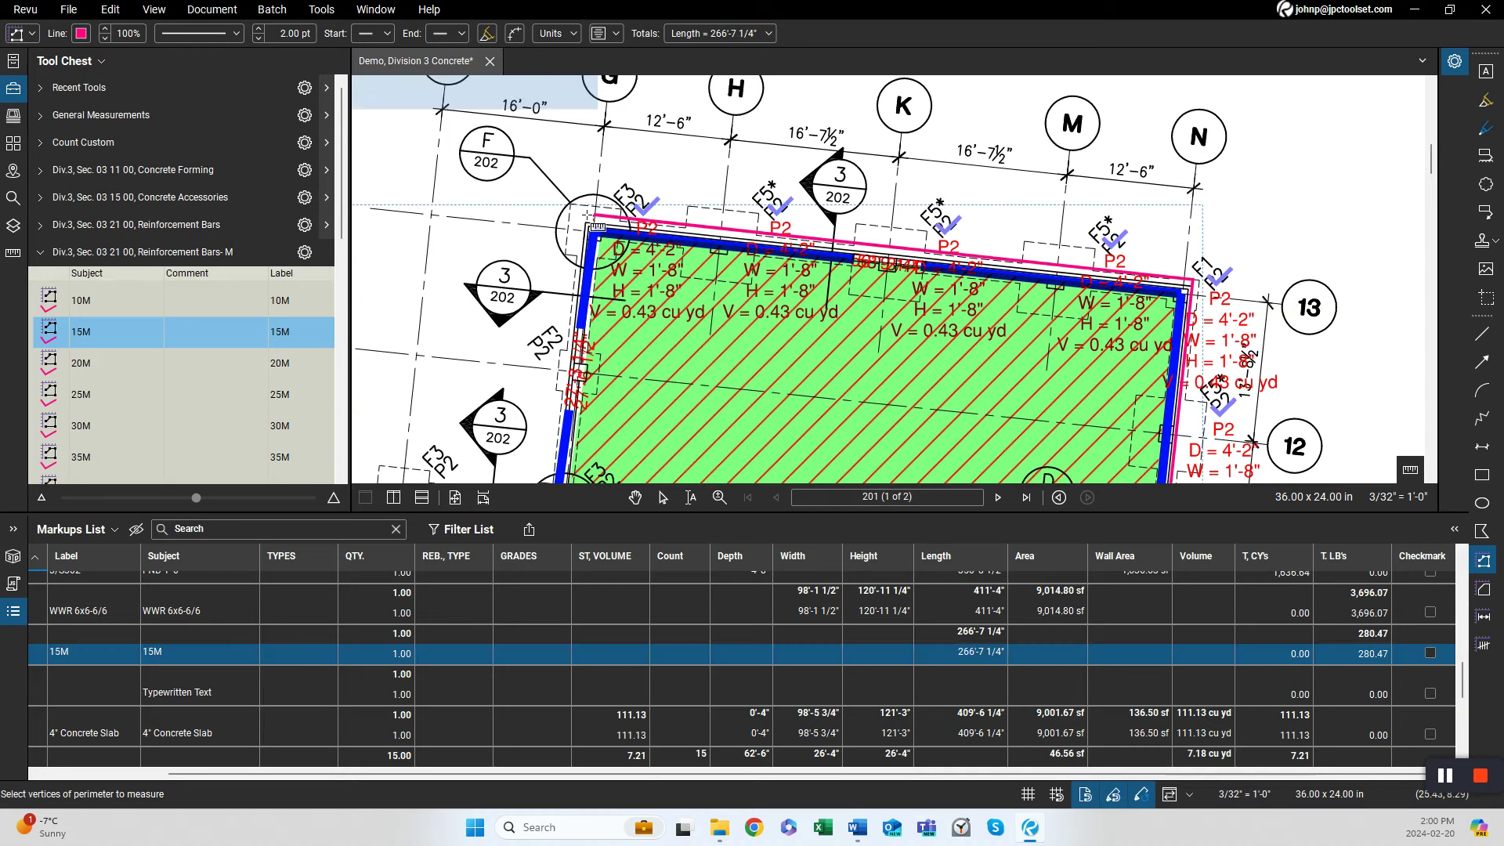
# Trace a second 15M rebar run along the west foundation wall segment, about 42'-10 3/4".
pyautogui.scroll(-2, 551, 337)
pyautogui.moveTo(551, 337); pyautogui.dragTo(562, 205)
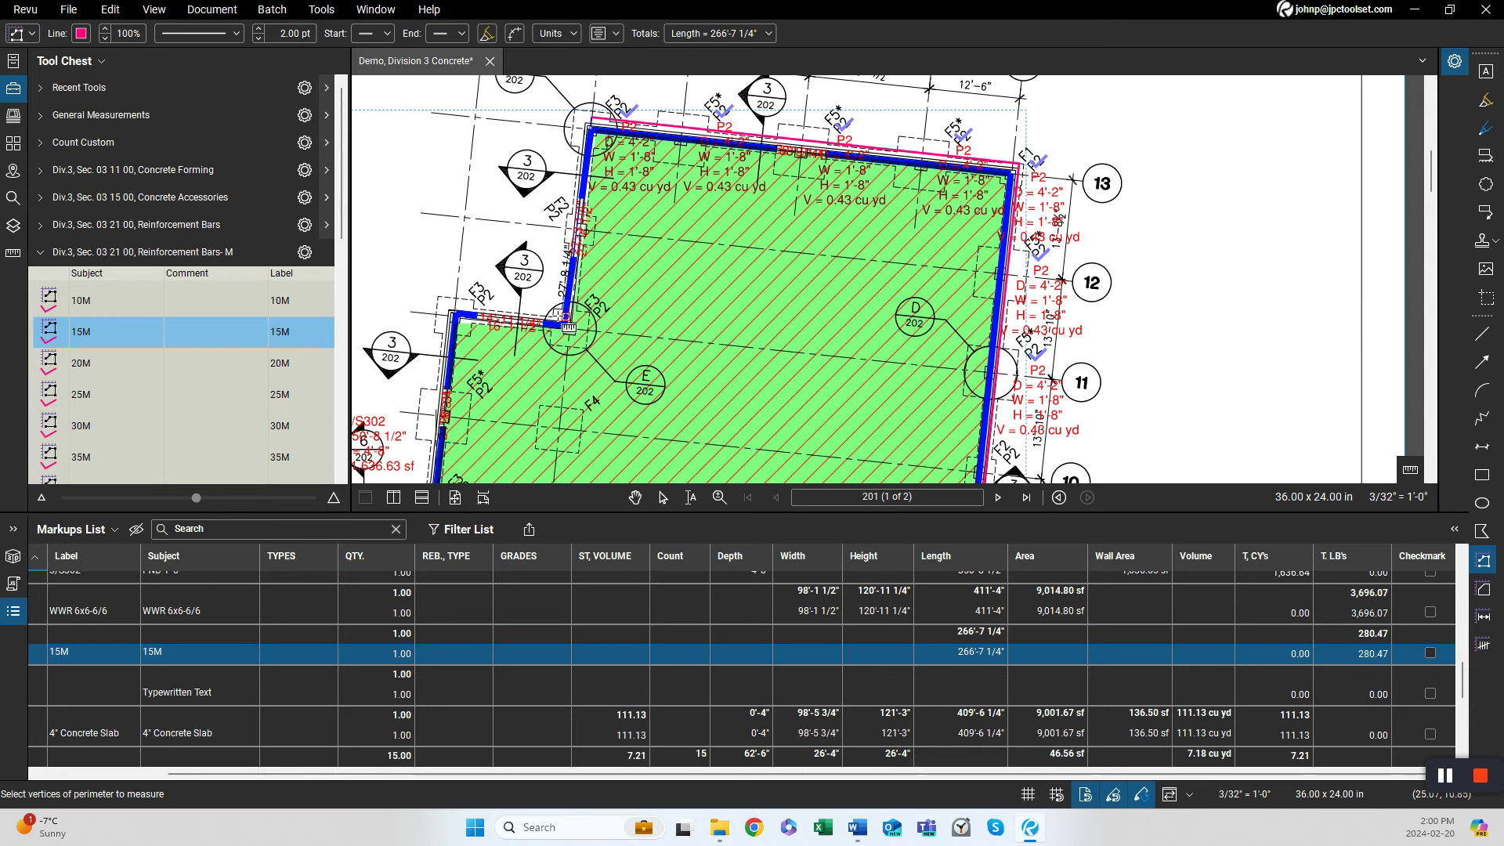
pyautogui.click(564, 317)
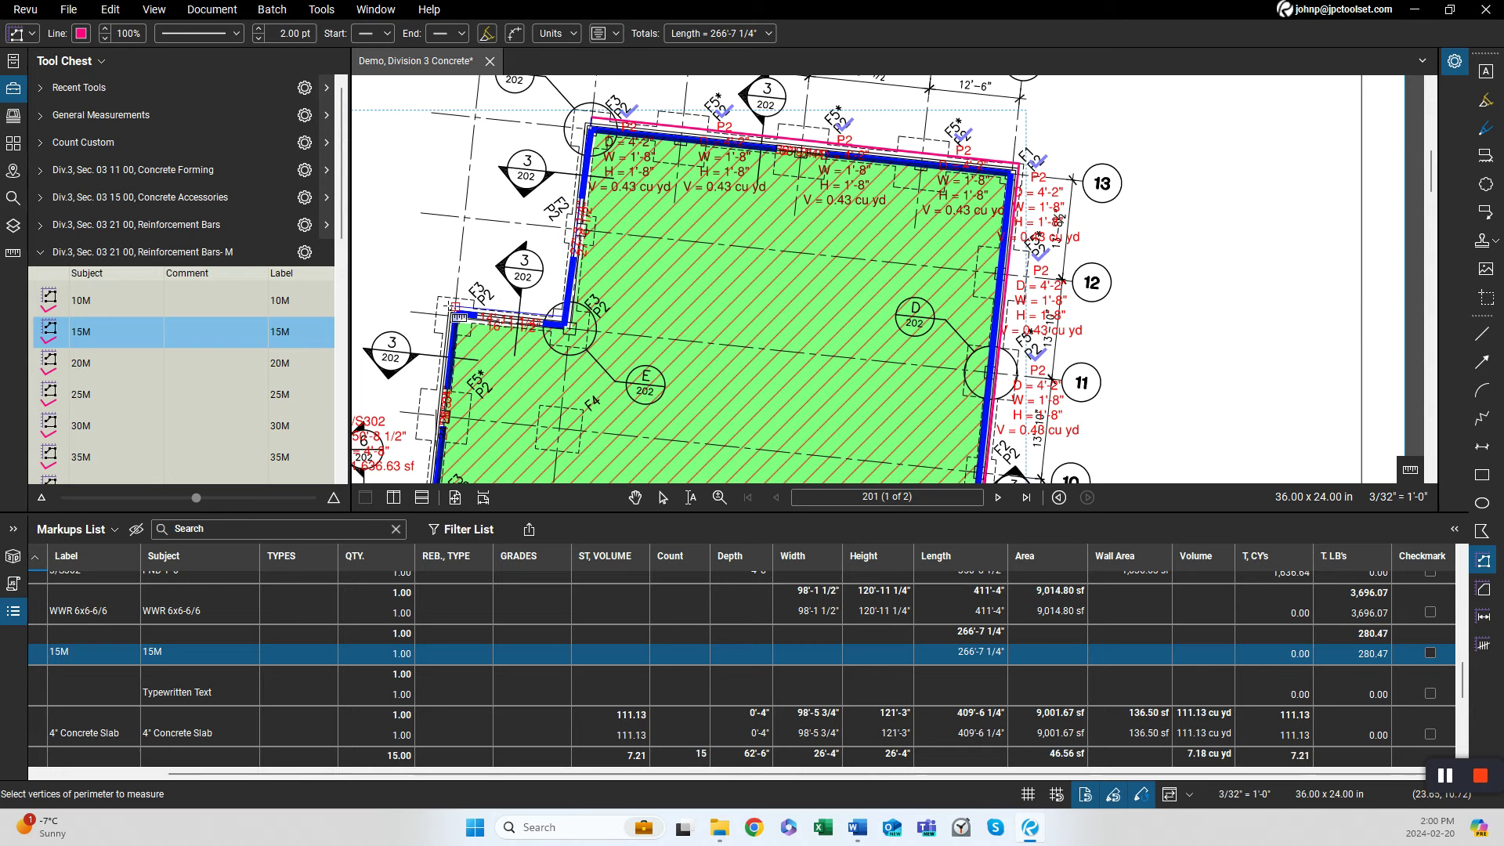
pyautogui.doubleClick(456, 307)
pyautogui.moveTo(431, 416); pyautogui.dragTo(469, 199)
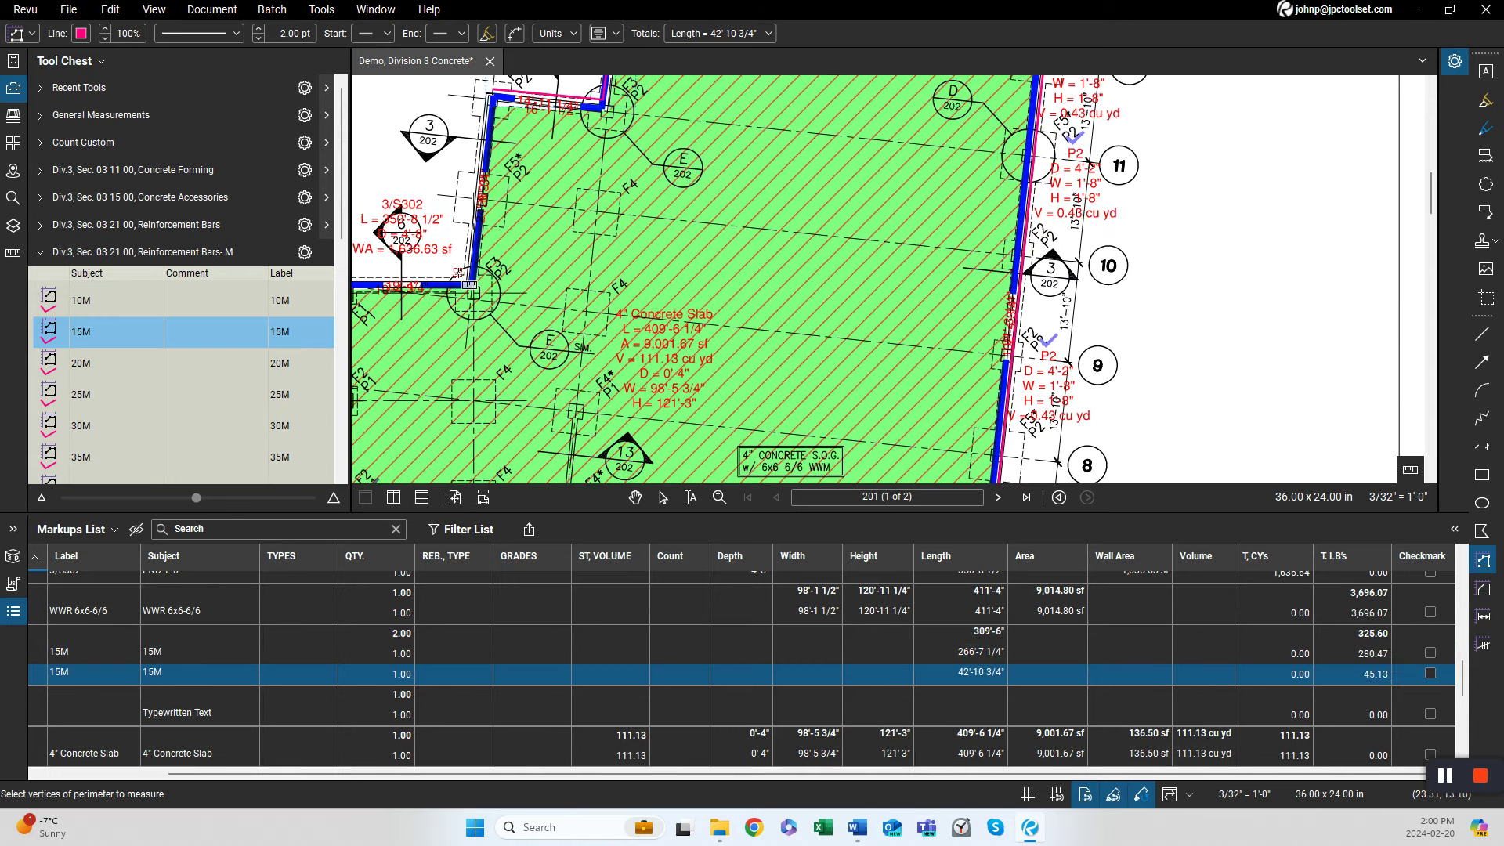
# Trace a third 15M rebar run along the north foundation wall segment, about 19'-0".
pyautogui.scroll(3, 471, 289)
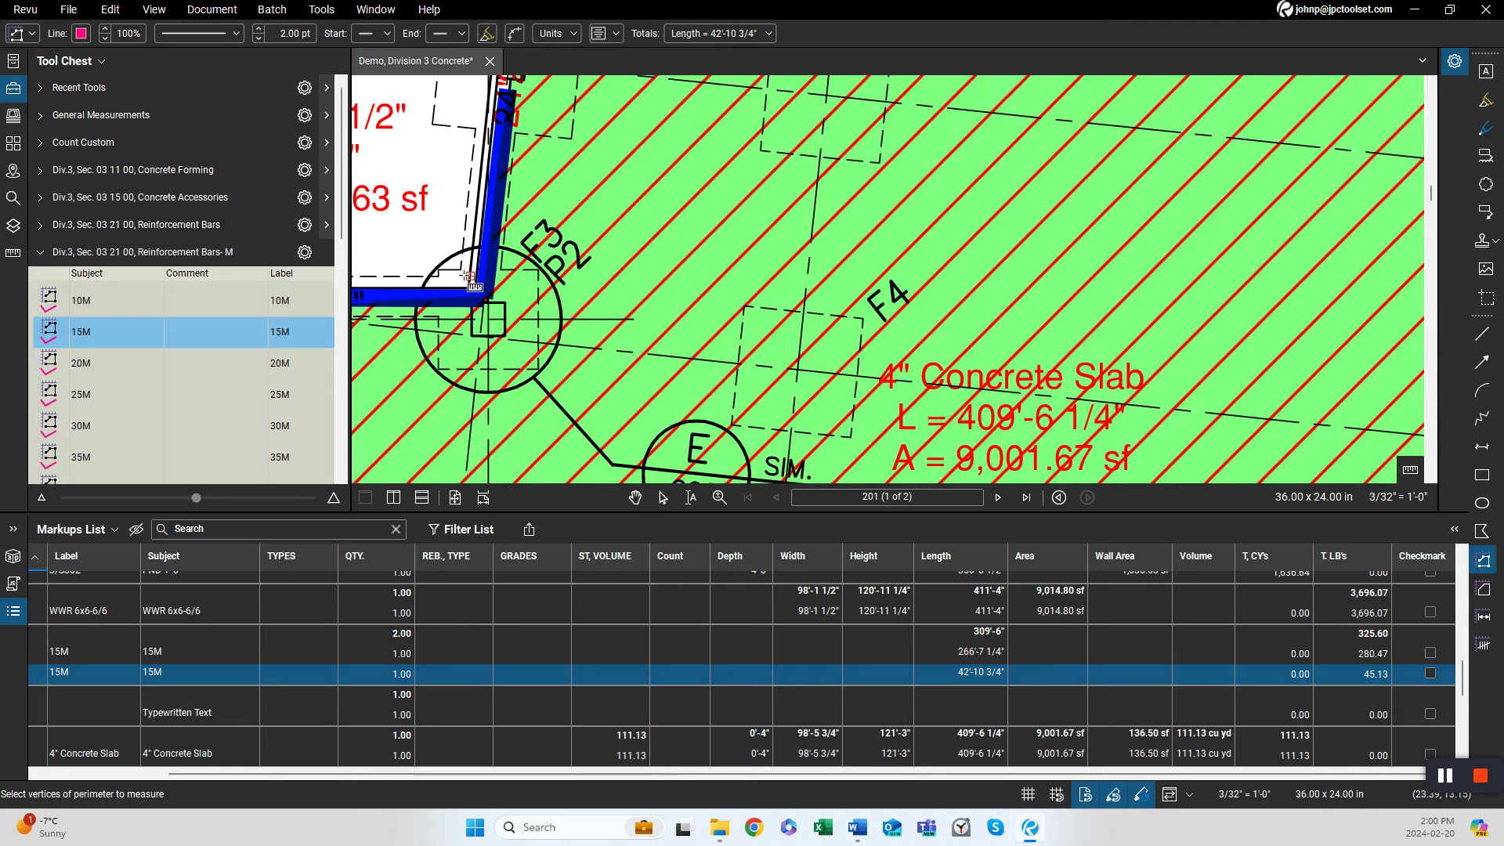
pyautogui.click(467, 276)
pyautogui.moveTo(415, 295); pyautogui.dragTo(999, 263)
pyautogui.scroll(-2, 999, 263)
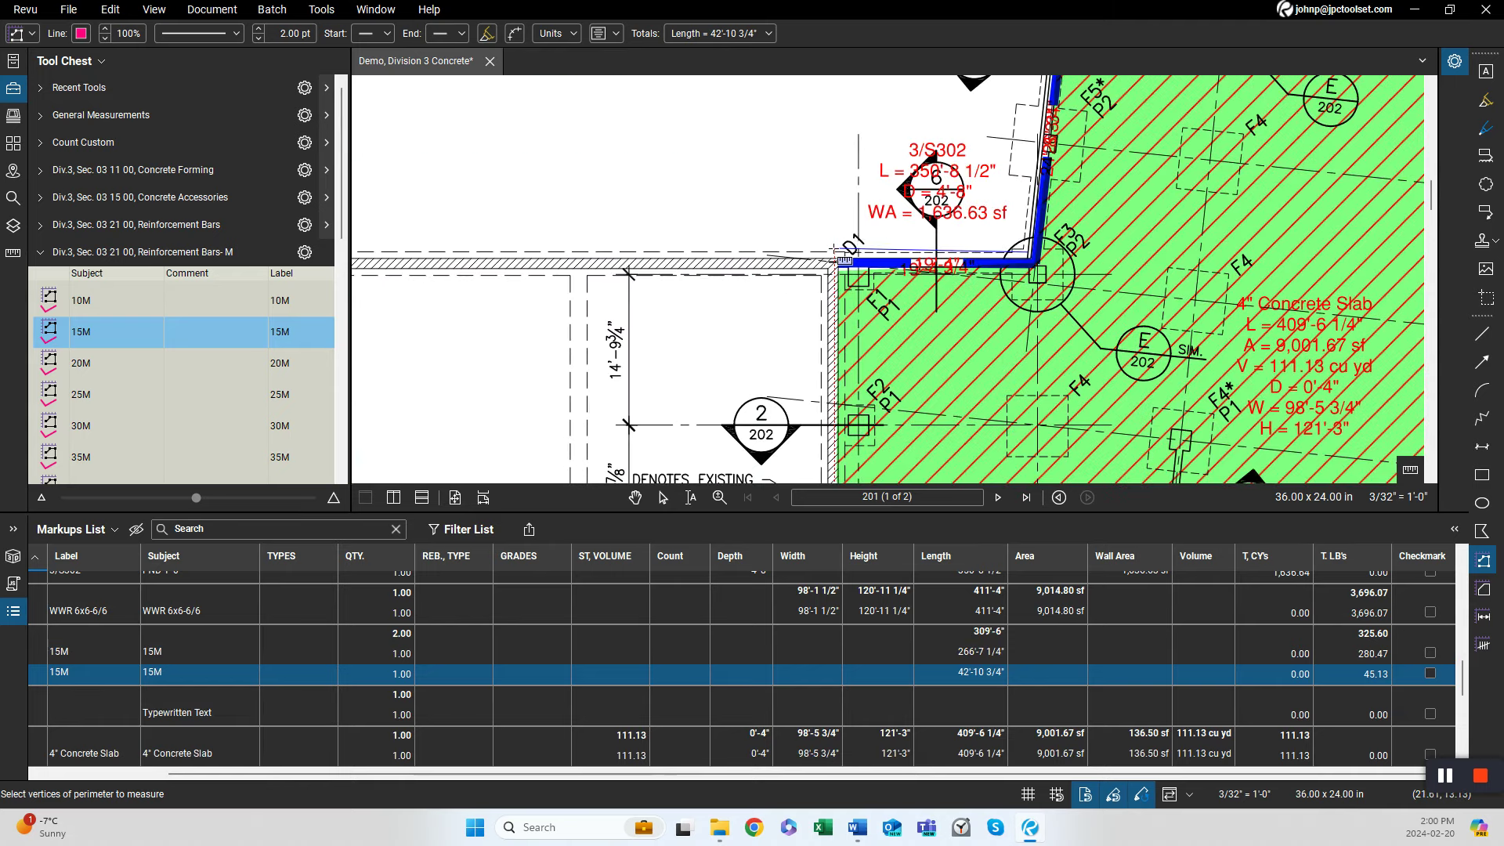
pyautogui.doubleClick(834, 250)
pyautogui.scroll(-3, 836, 254)
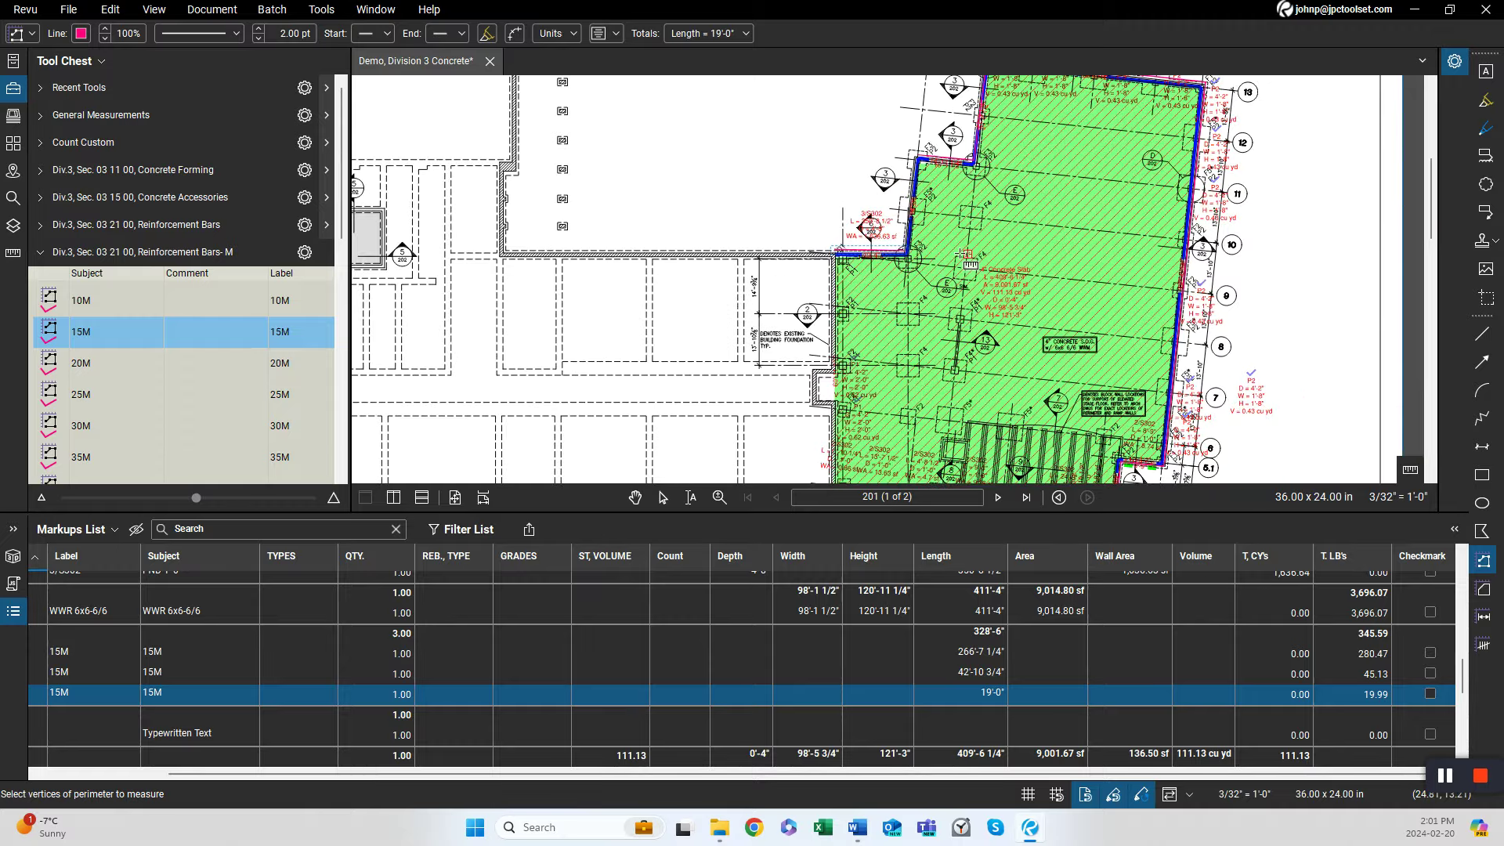
# Set the quantity of each of the three 15M footing rebar runs to 2 in the markups list.
pyautogui.scroll(3, 966, 255)
pyautogui.moveTo(978, 294); pyautogui.dragTo(794, 194)
pyautogui.scroll(-3, 791, 193)
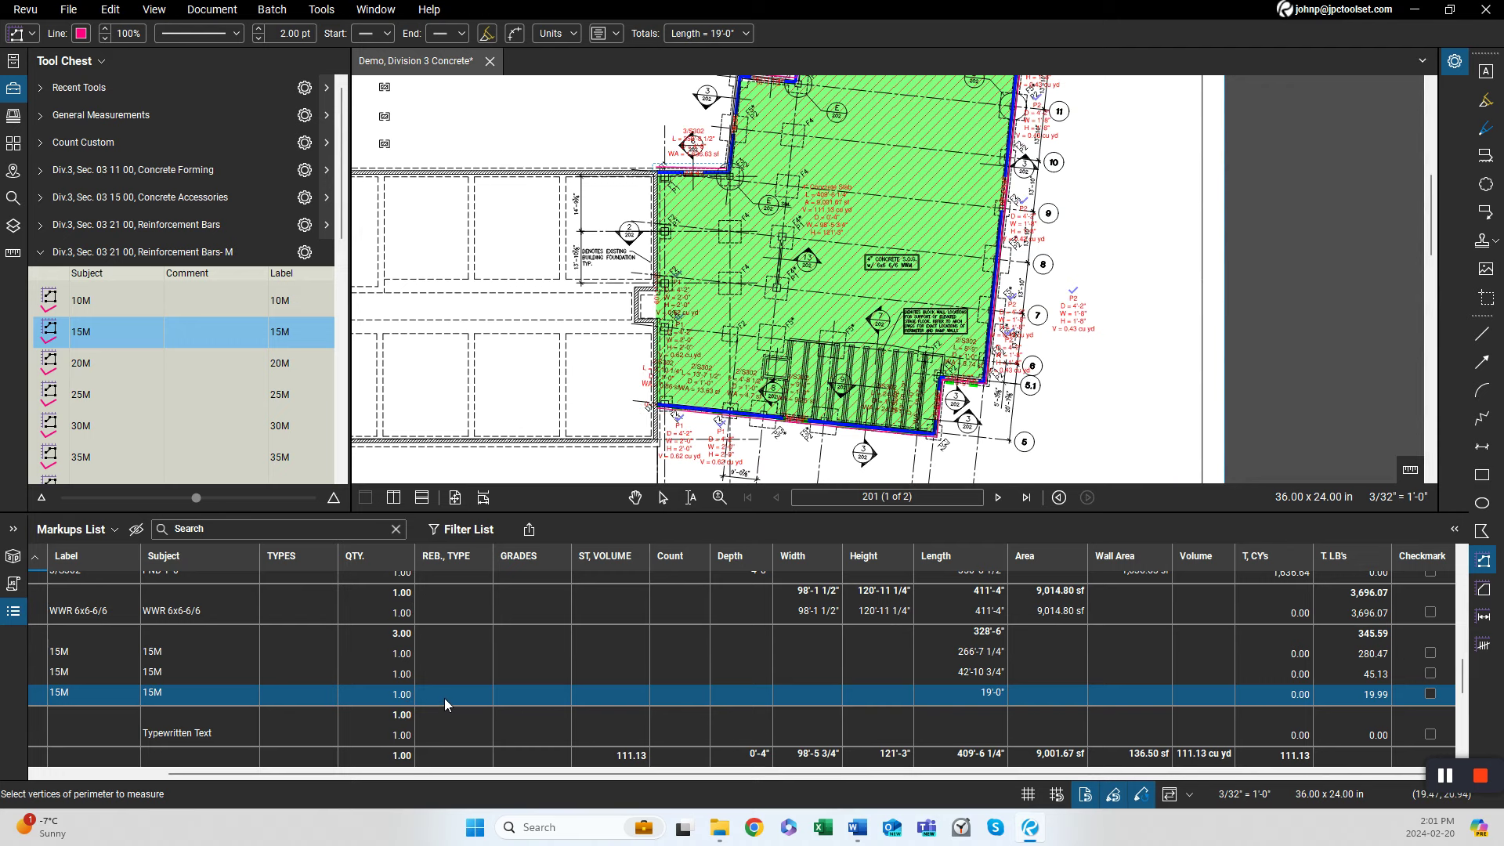
pyautogui.click(384, 653)
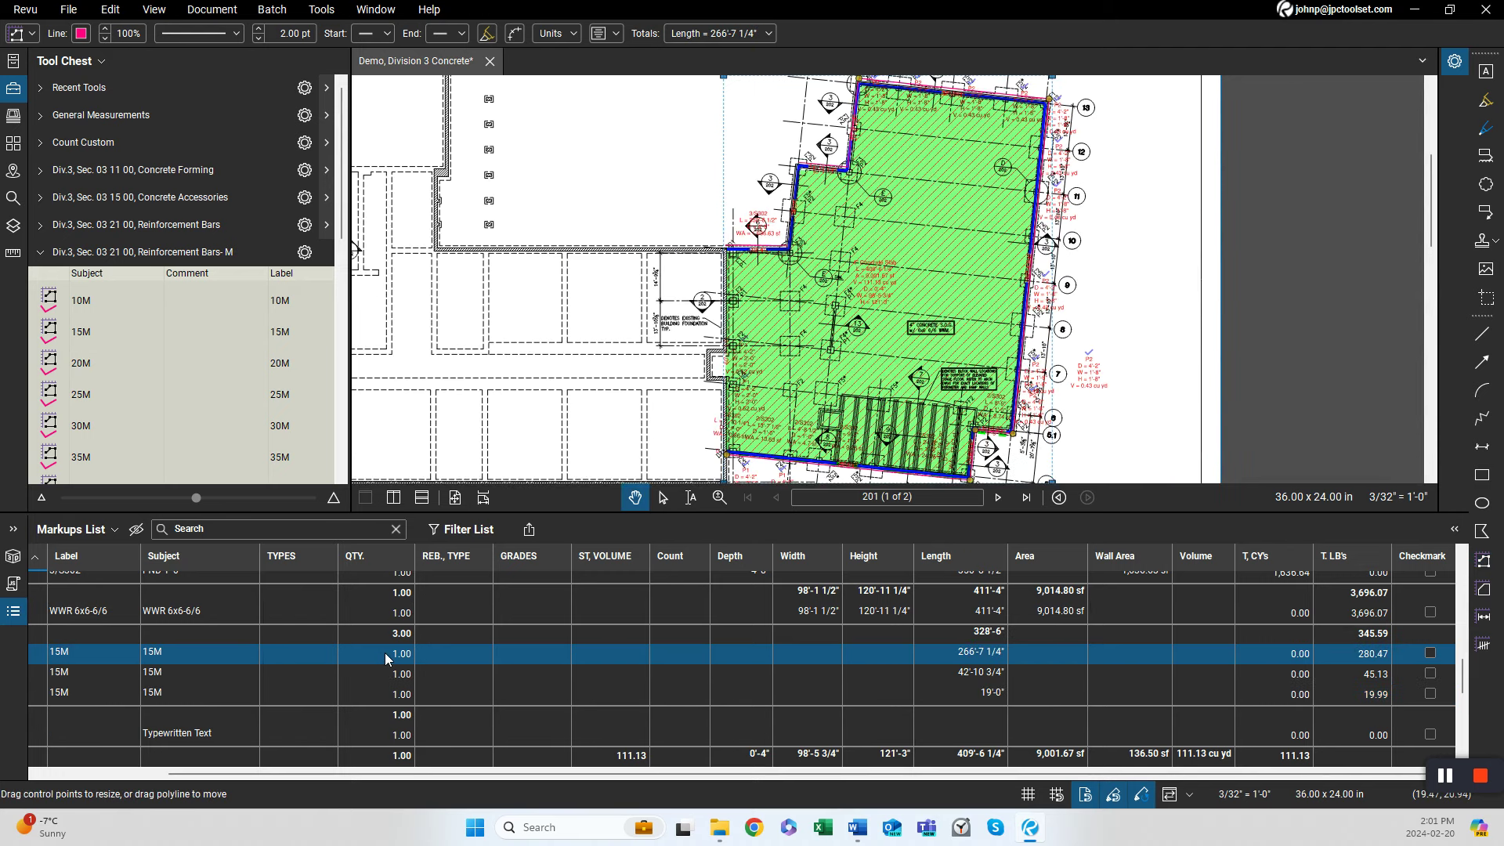
pyautogui.click(384, 653)
pyautogui.doubleClick(396, 675)
pyautogui.write('2')
pyautogui.doubleClick(397, 694)
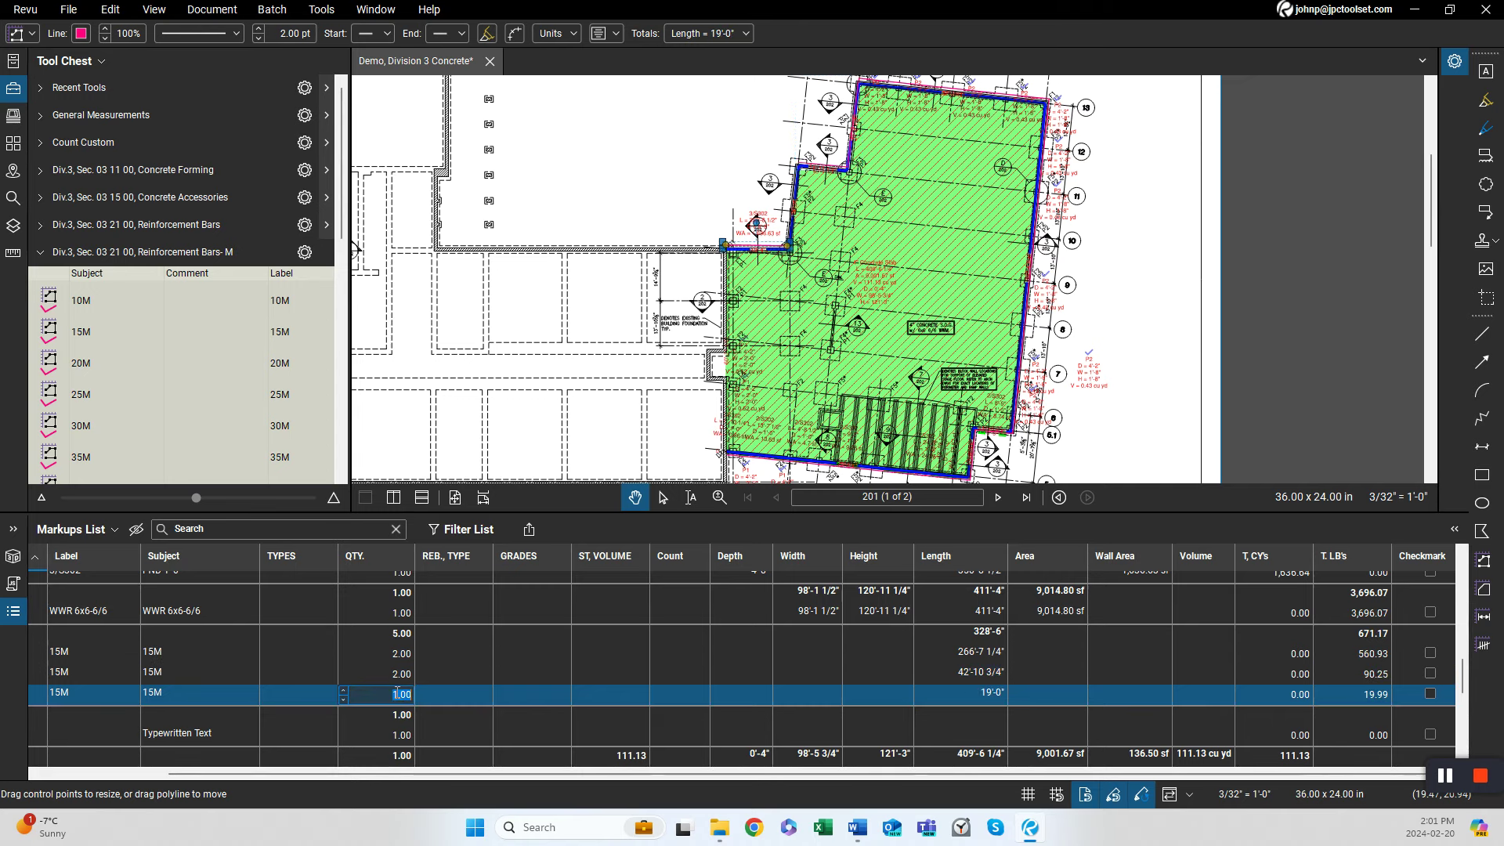
pyautogui.press('Return')
# Switch to sheet 202 and zoom in on Section 3's wall and footing reinforcing detail.
pyautogui.scroll(-5, 854, 286)
pyautogui.moveTo(854, 287); pyautogui.dragTo(830, 409)
pyautogui.press('pagedown')
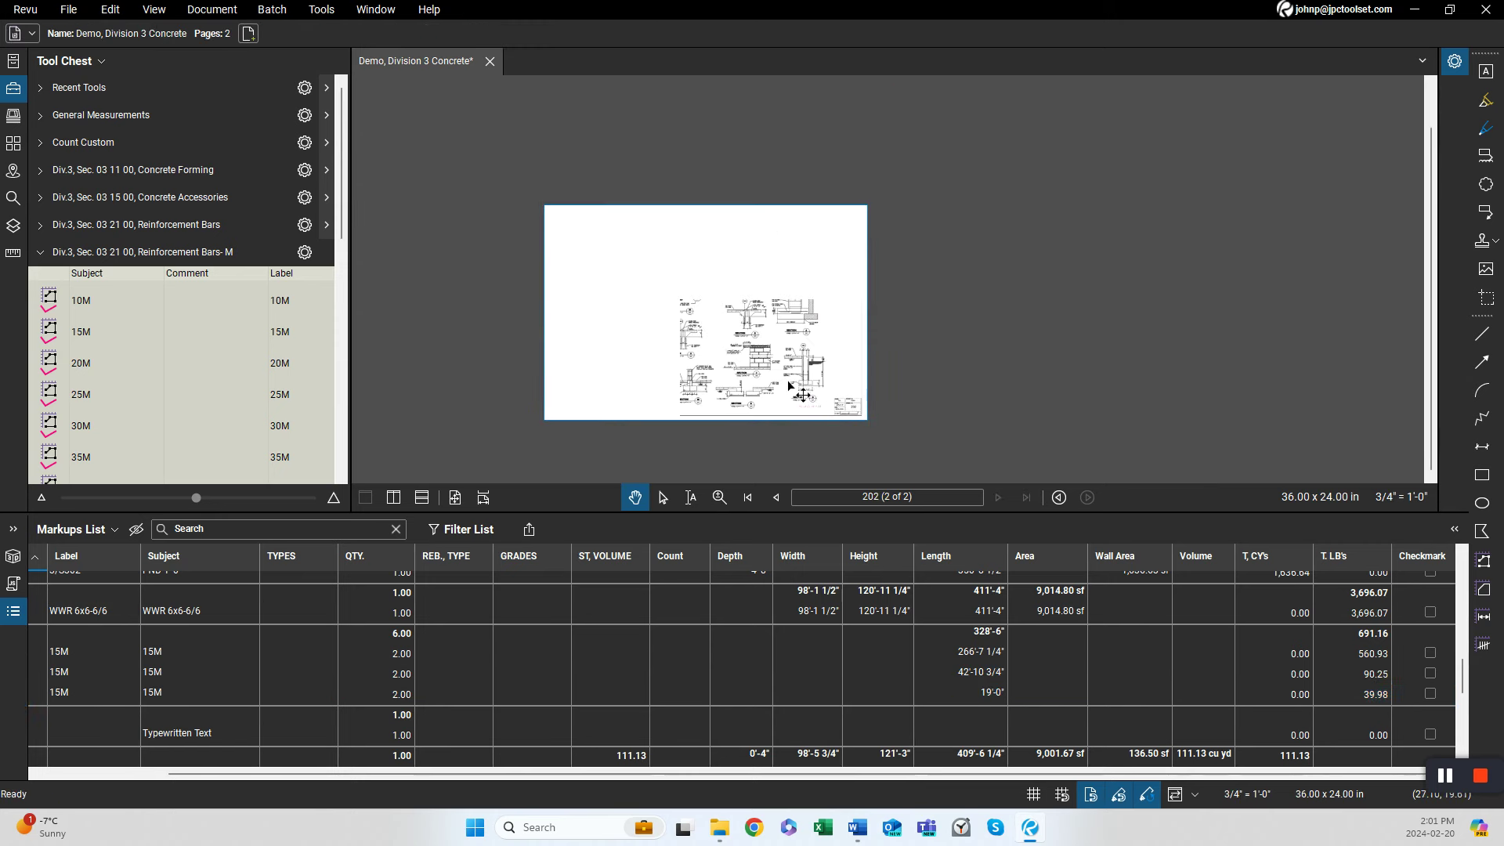
pyautogui.scroll(5, 790, 387)
pyautogui.scroll(4, 869, 408)
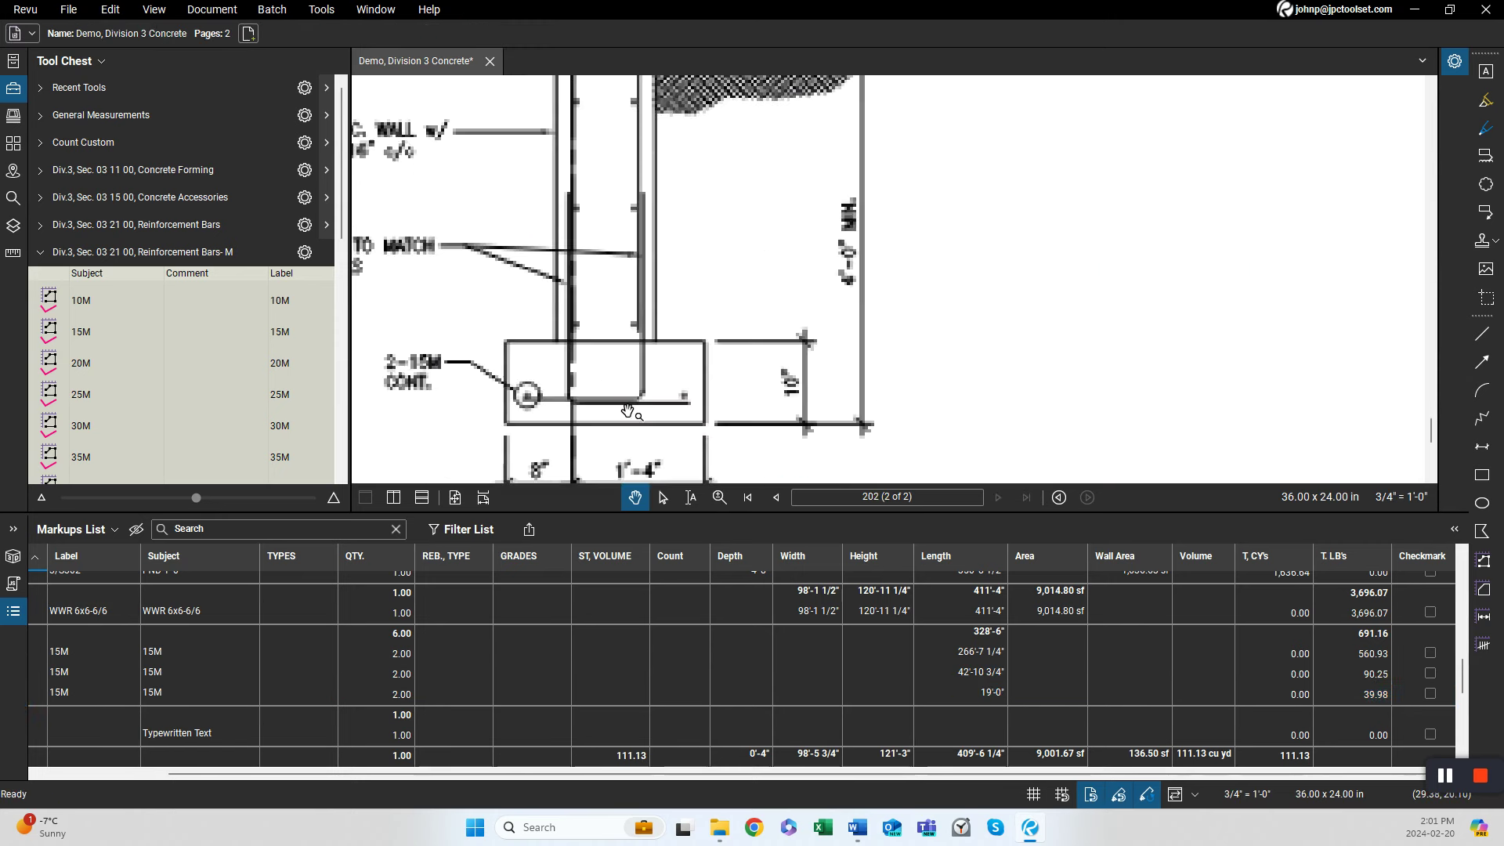
pyautogui.scroll(-4, 749, 413)
pyautogui.scroll(3, 722, 379)
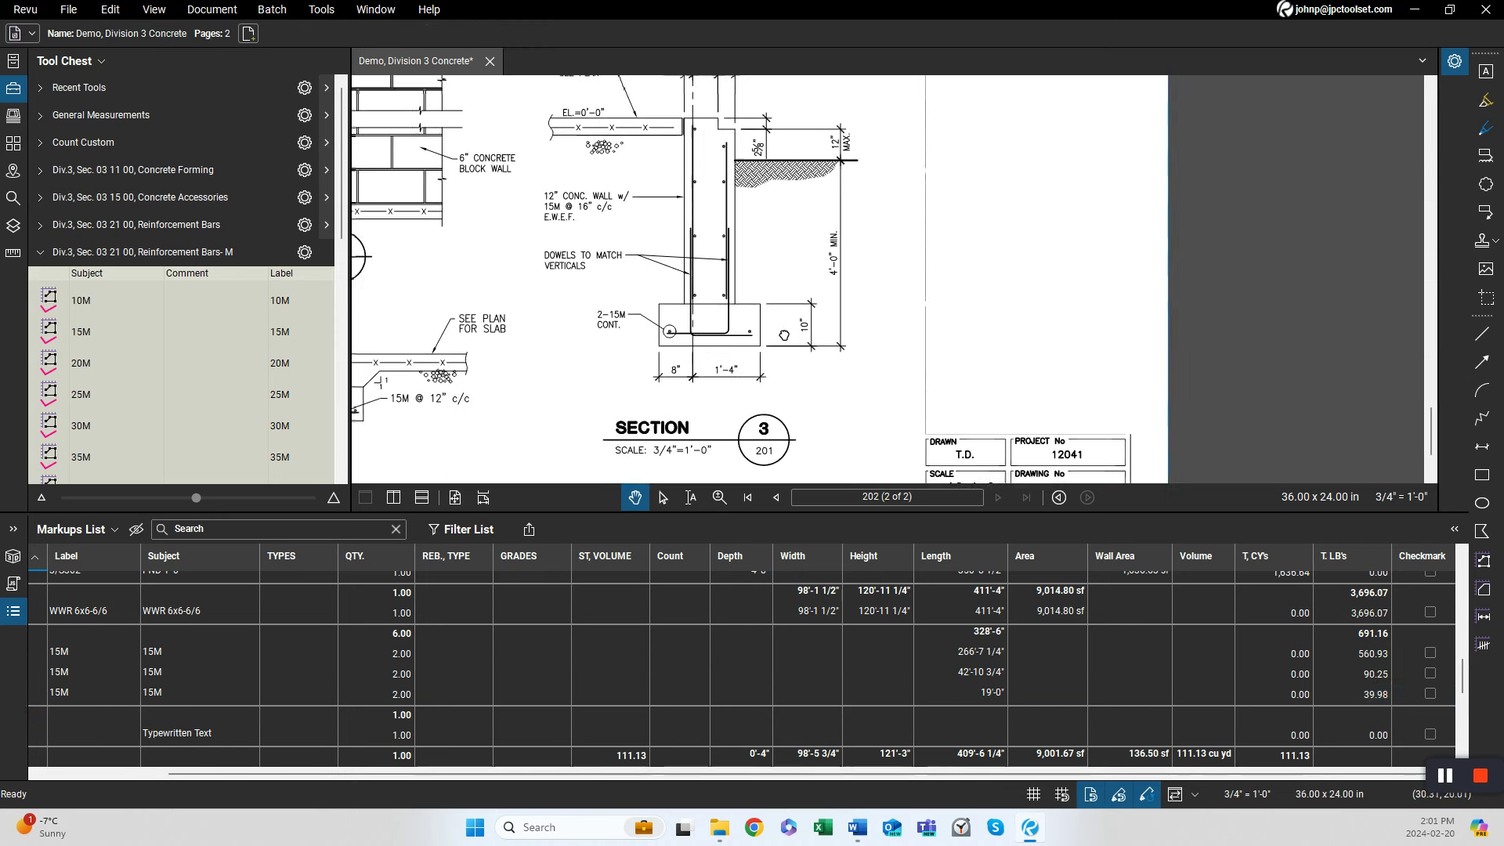
pyautogui.moveTo(696, 402); pyautogui.dragTo(713, 362)
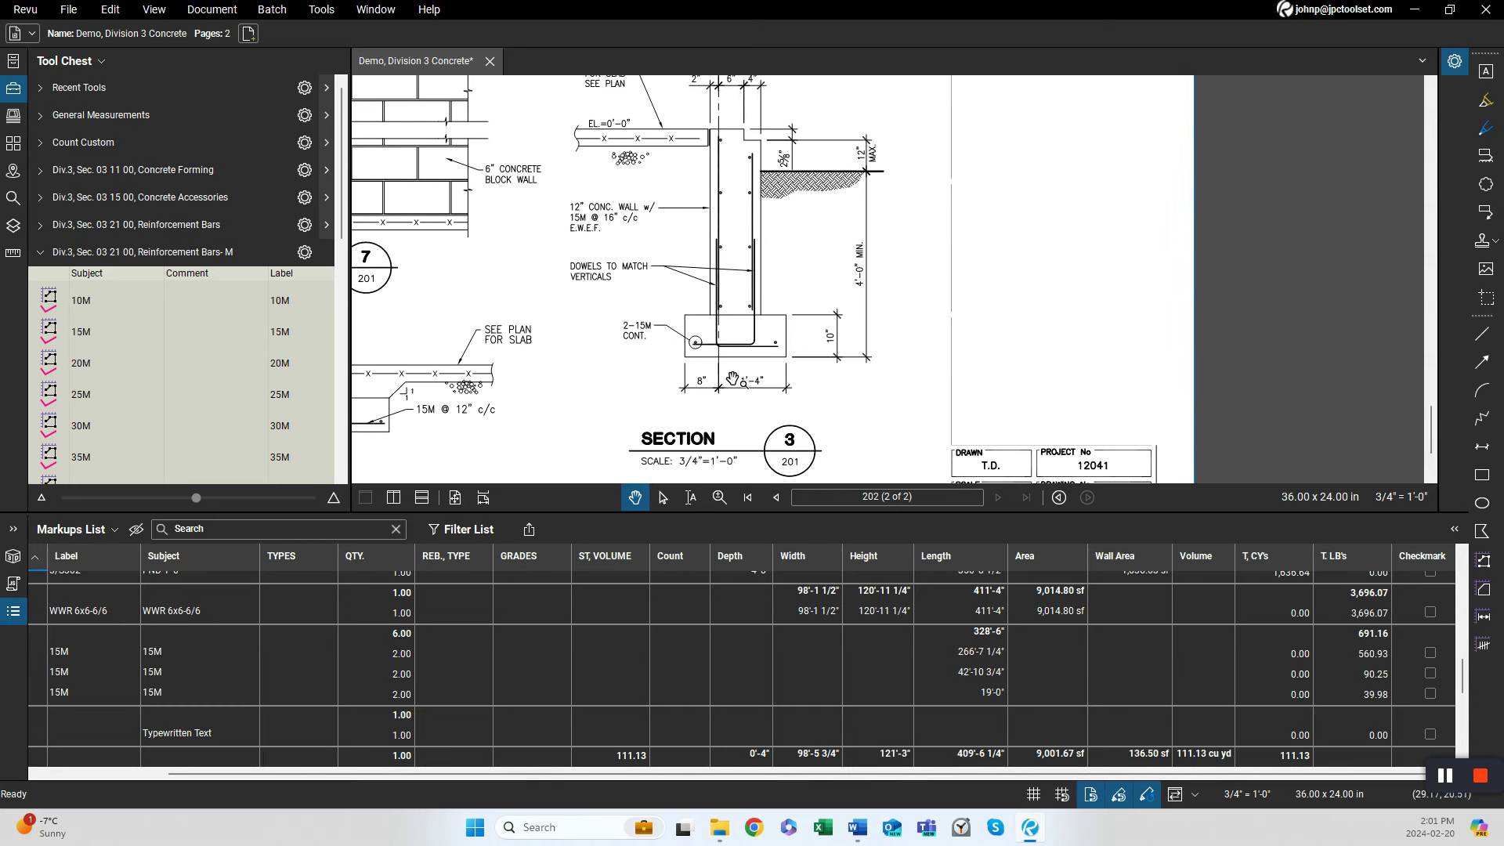
pyautogui.moveTo(734, 395); pyautogui.dragTo(728, 332)
pyautogui.scroll(-1, 697, 405)
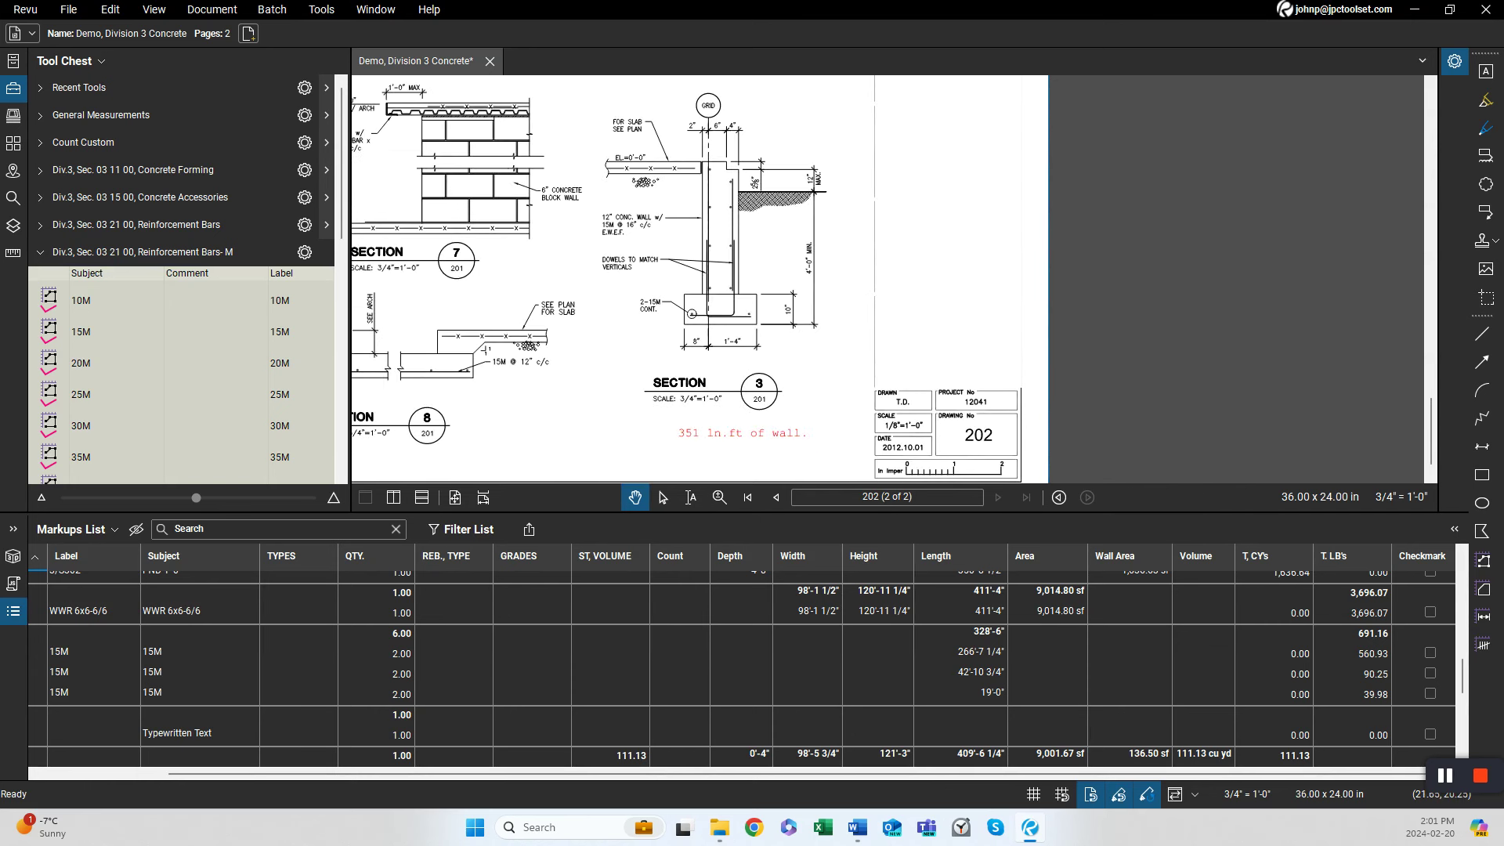
# Define a viewport around the Section 3 detail with a 3/4" = 1'-0" scale.
pyautogui.click(12, 253)
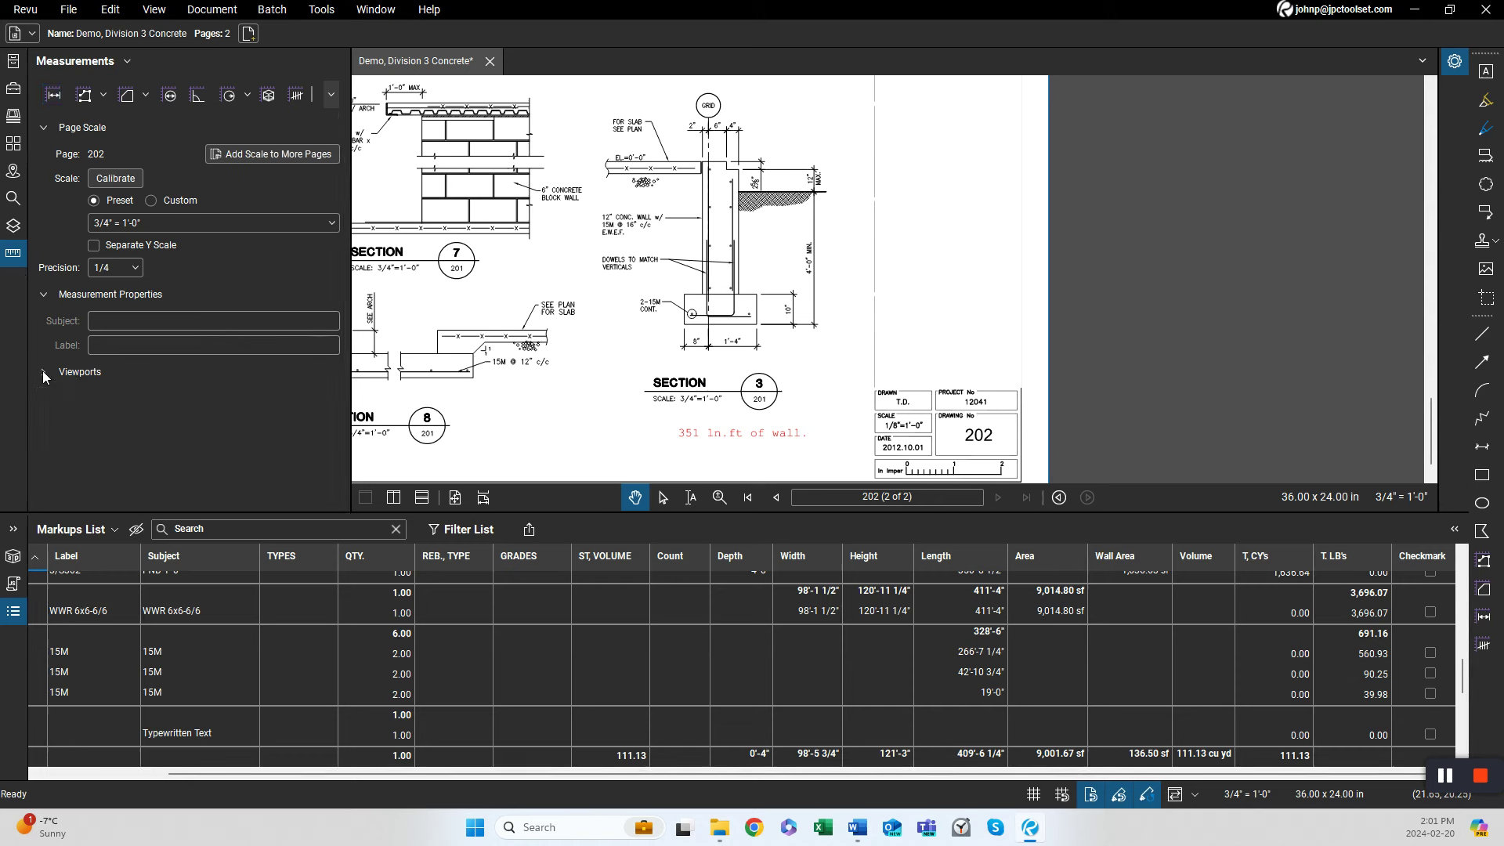
pyautogui.click(48, 497)
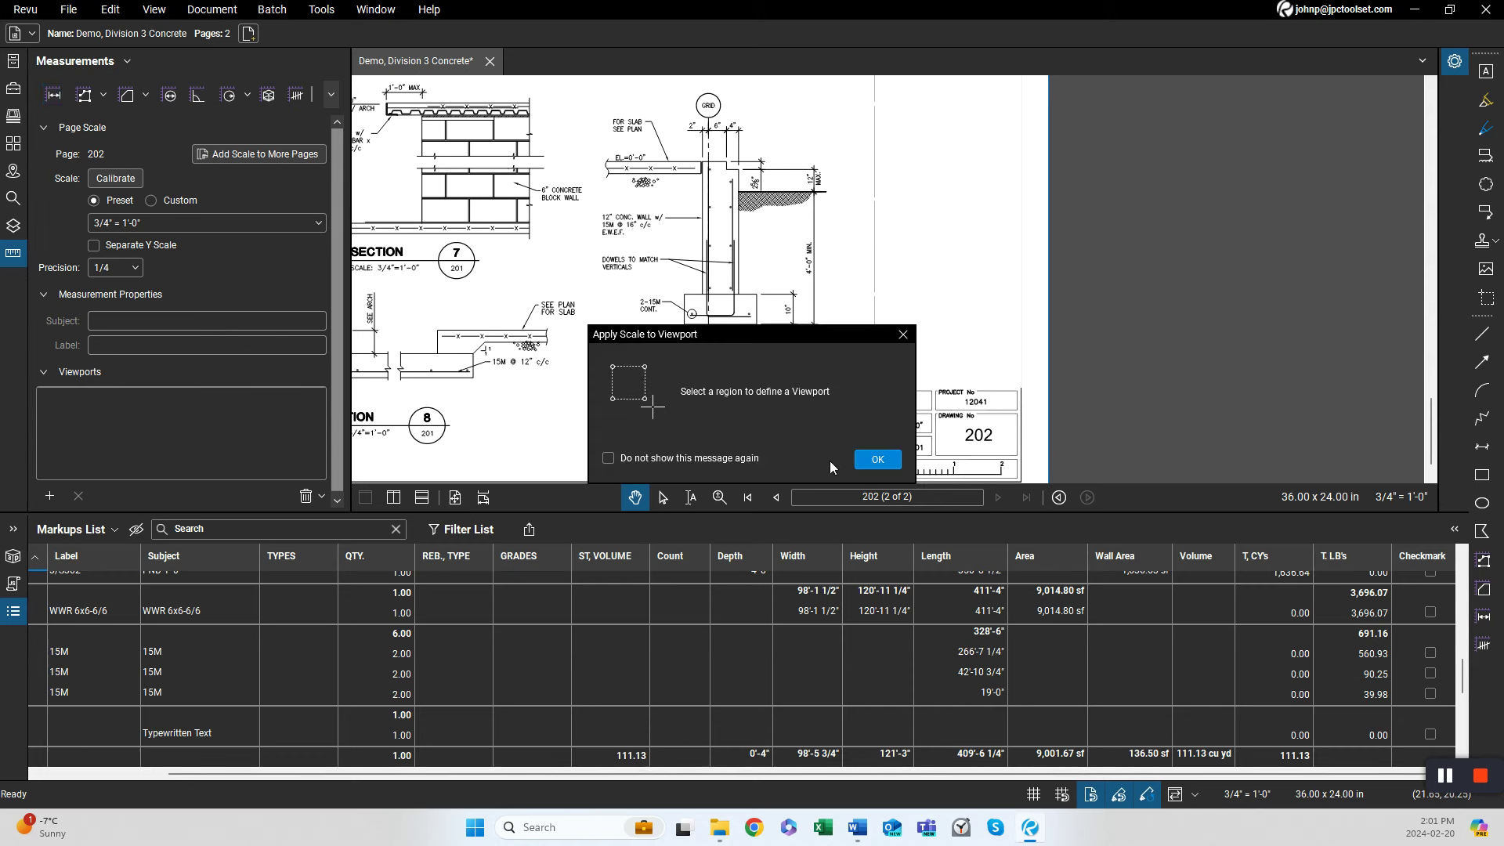
pyautogui.click(872, 461)
pyautogui.moveTo(561, 95); pyautogui.dragTo(877, 440)
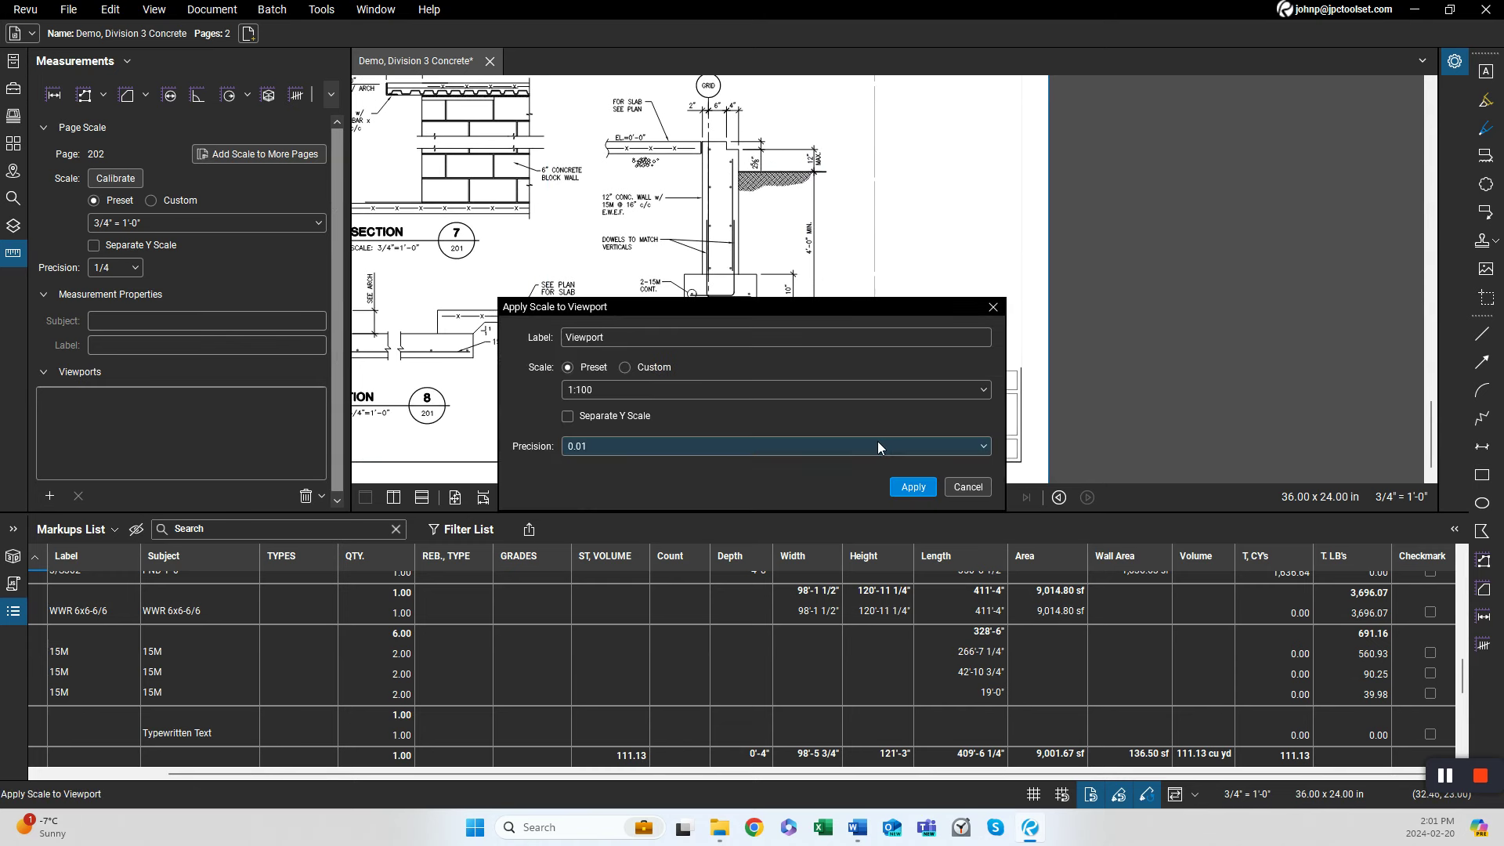
pyautogui.click(666, 387)
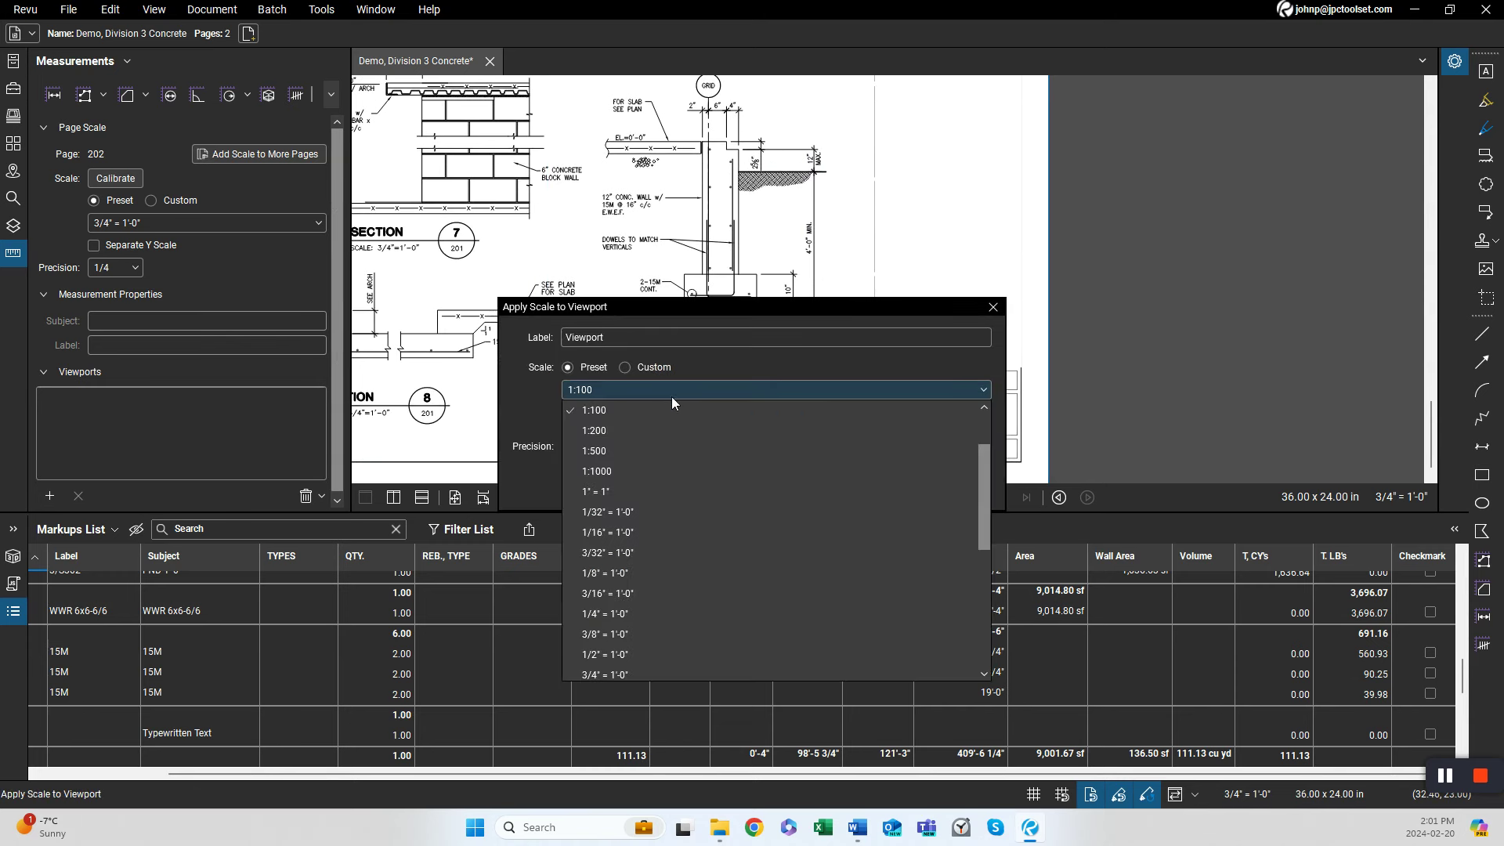
pyautogui.click(615, 670)
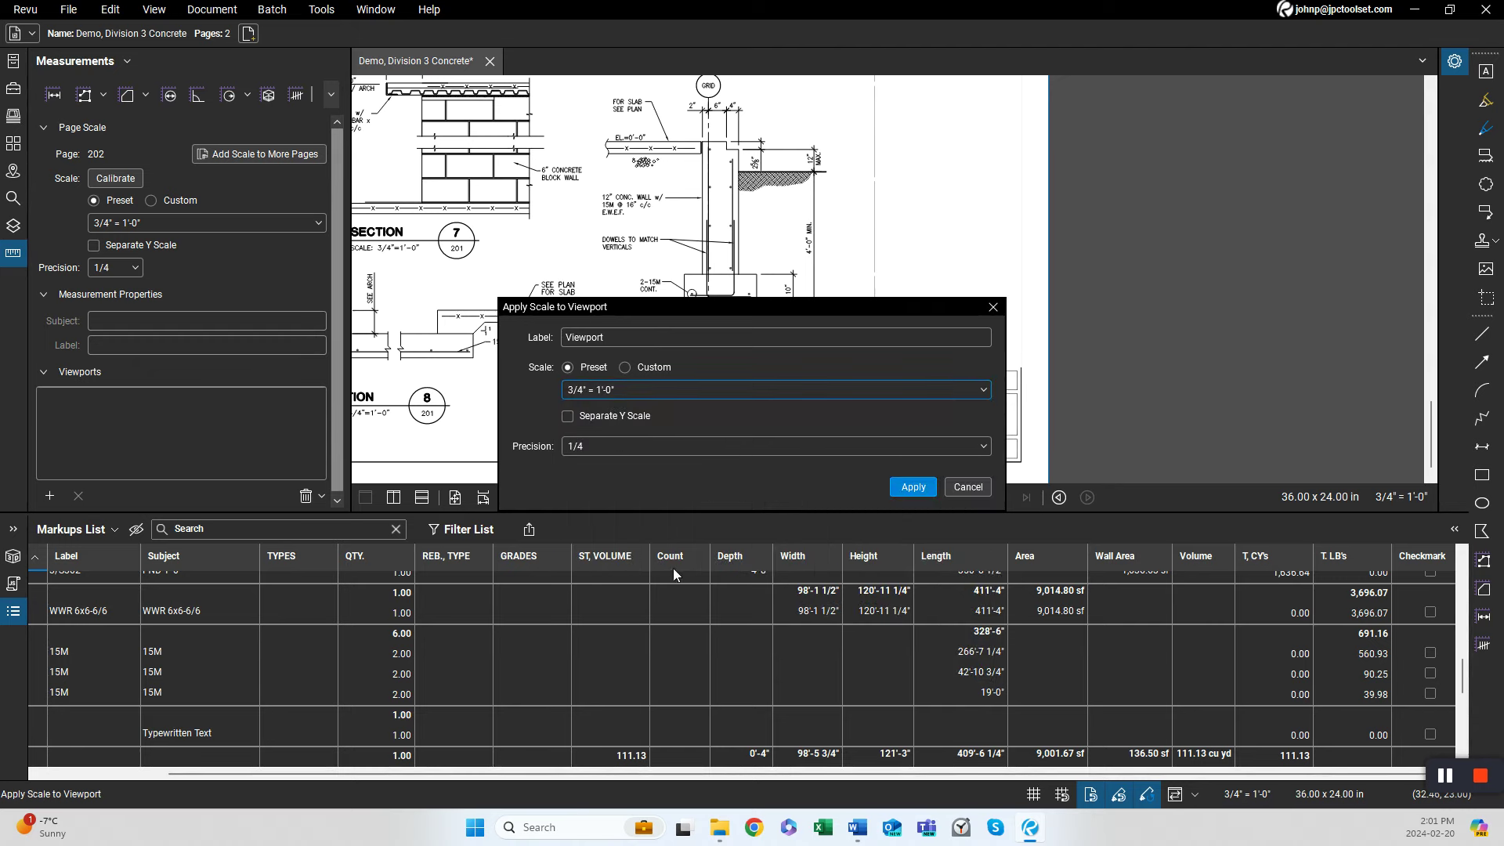
pyautogui.click(901, 487)
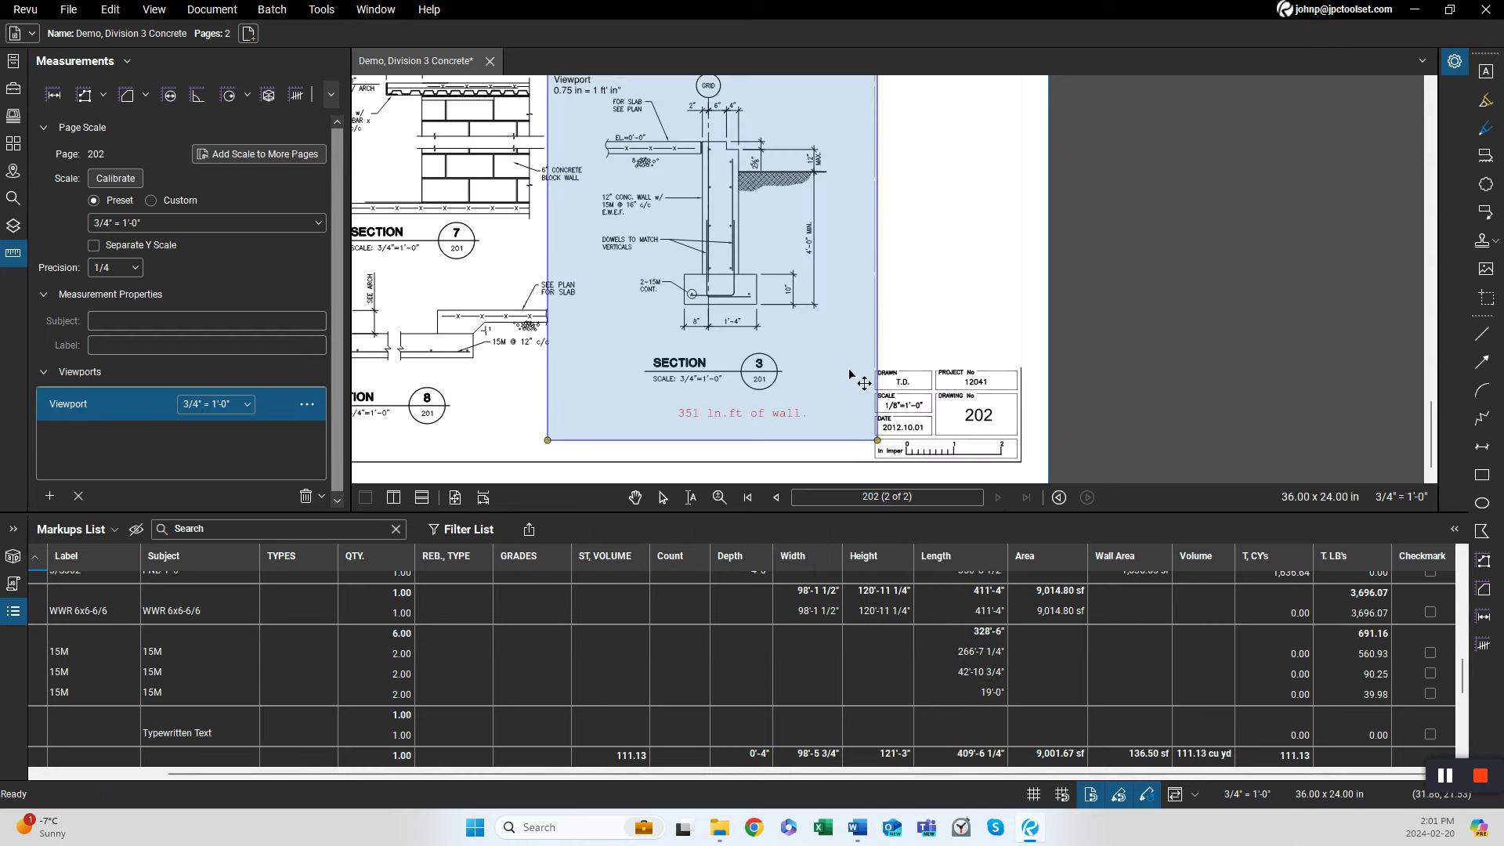
# With the 15M tool, trace an L-shaped dowel bar in Section 3's wall and footing, about 4'-10 3/4".
pyautogui.scroll(-2, 853, 384)
pyautogui.scroll(3, 779, 408)
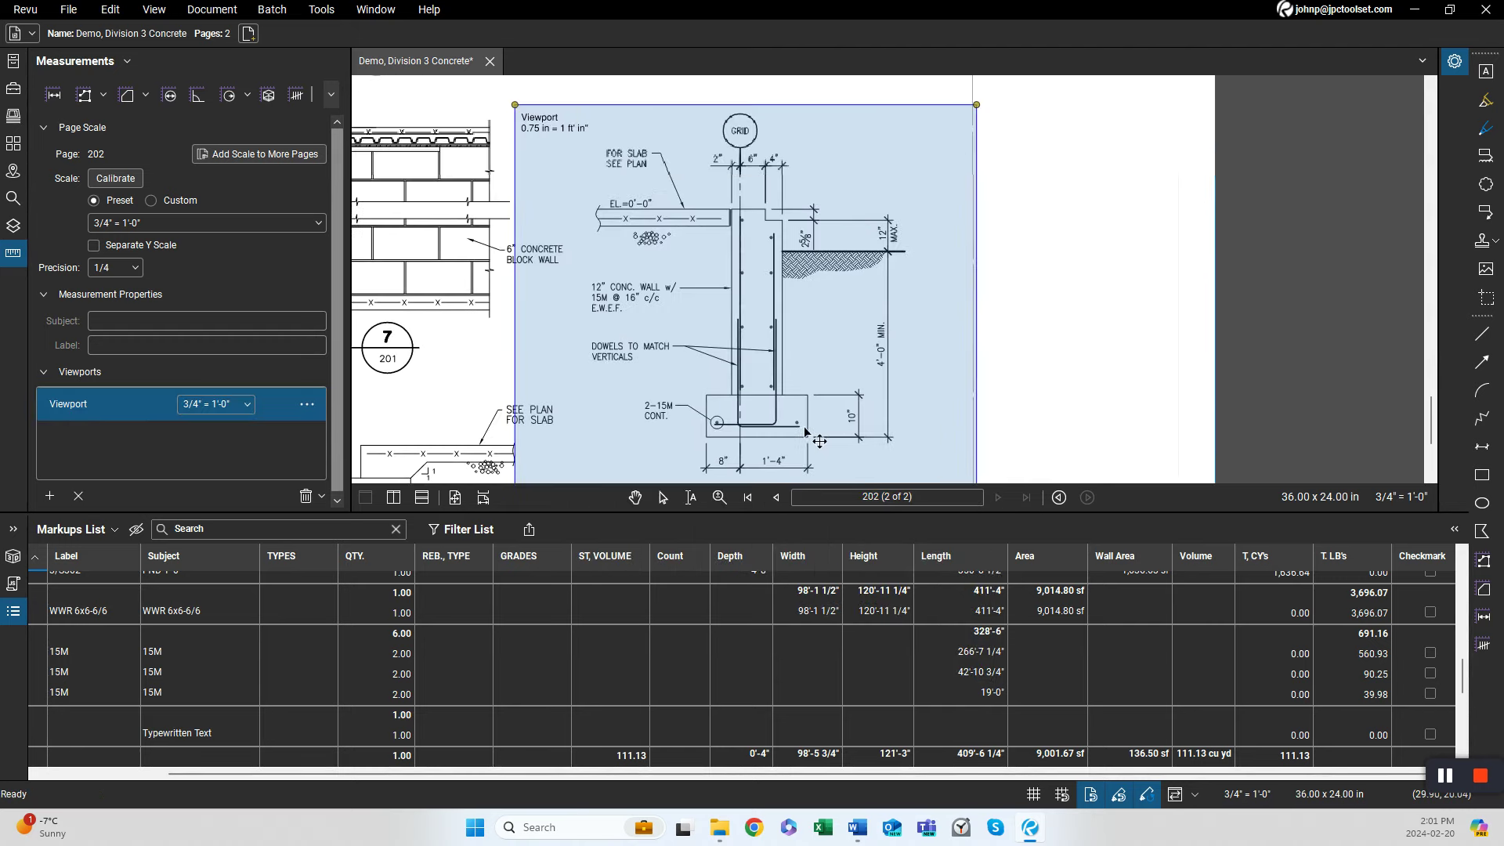
pyautogui.scroll(1, 775, 409)
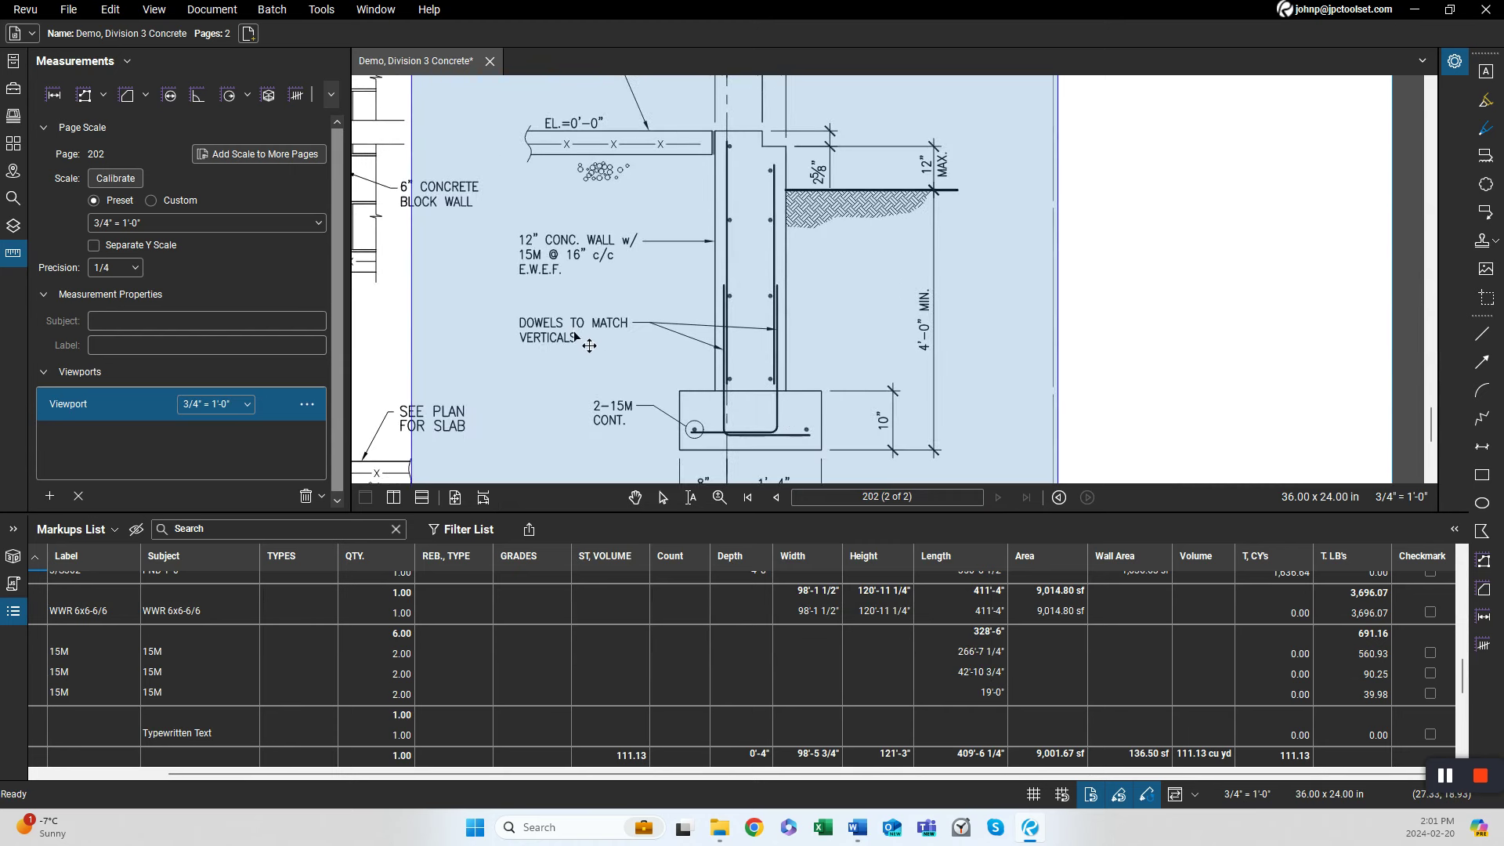
pyautogui.scroll(-3, 600, 335)
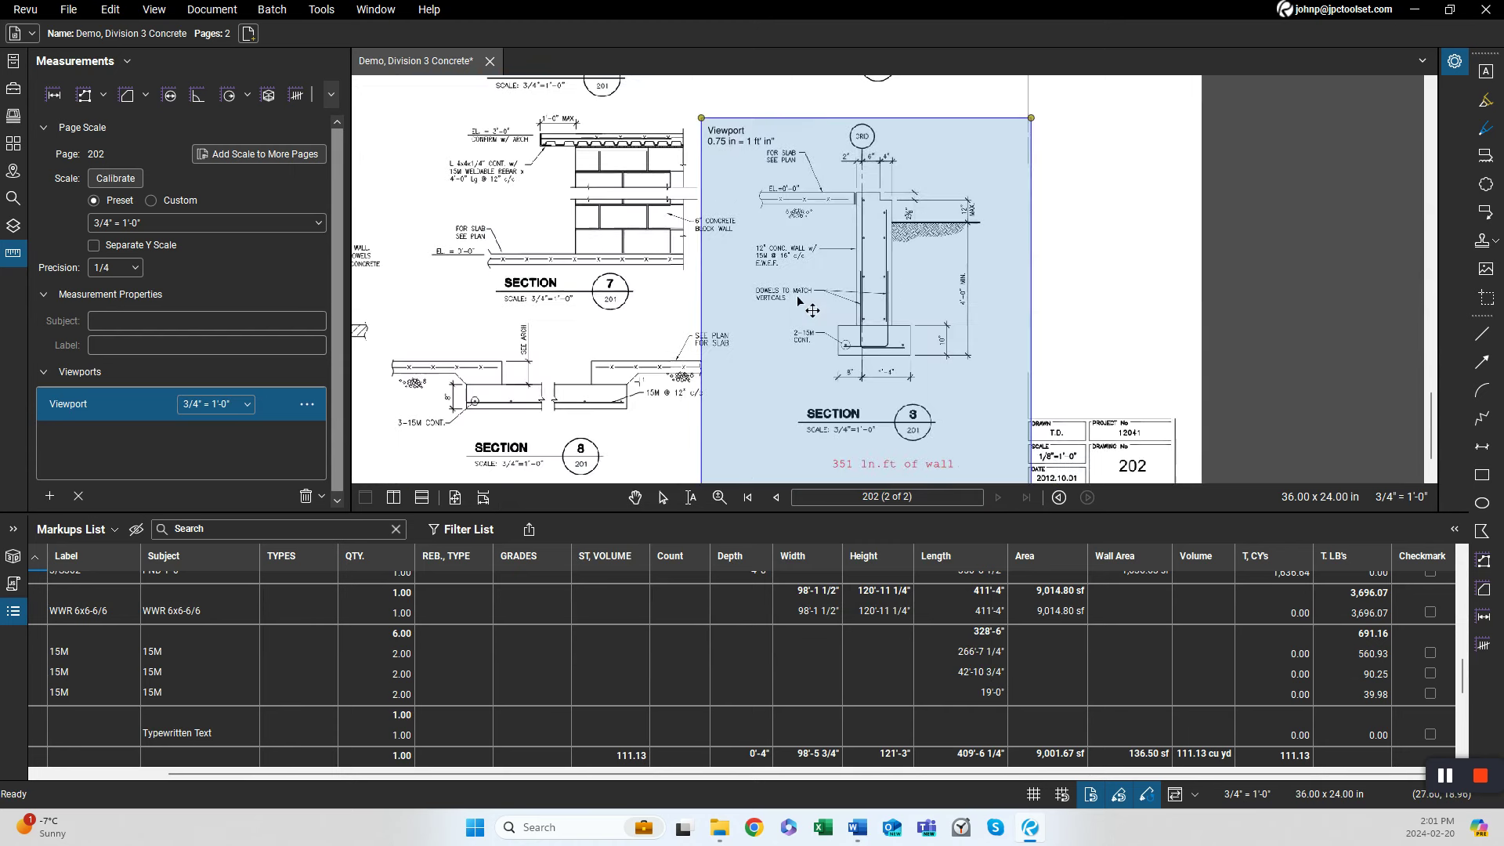
pyautogui.moveTo(815, 315)
pyautogui.mouseDown()
pyautogui.moveTo(791, 399)
pyautogui.moveTo(793, 312)
pyautogui.mouseUp()
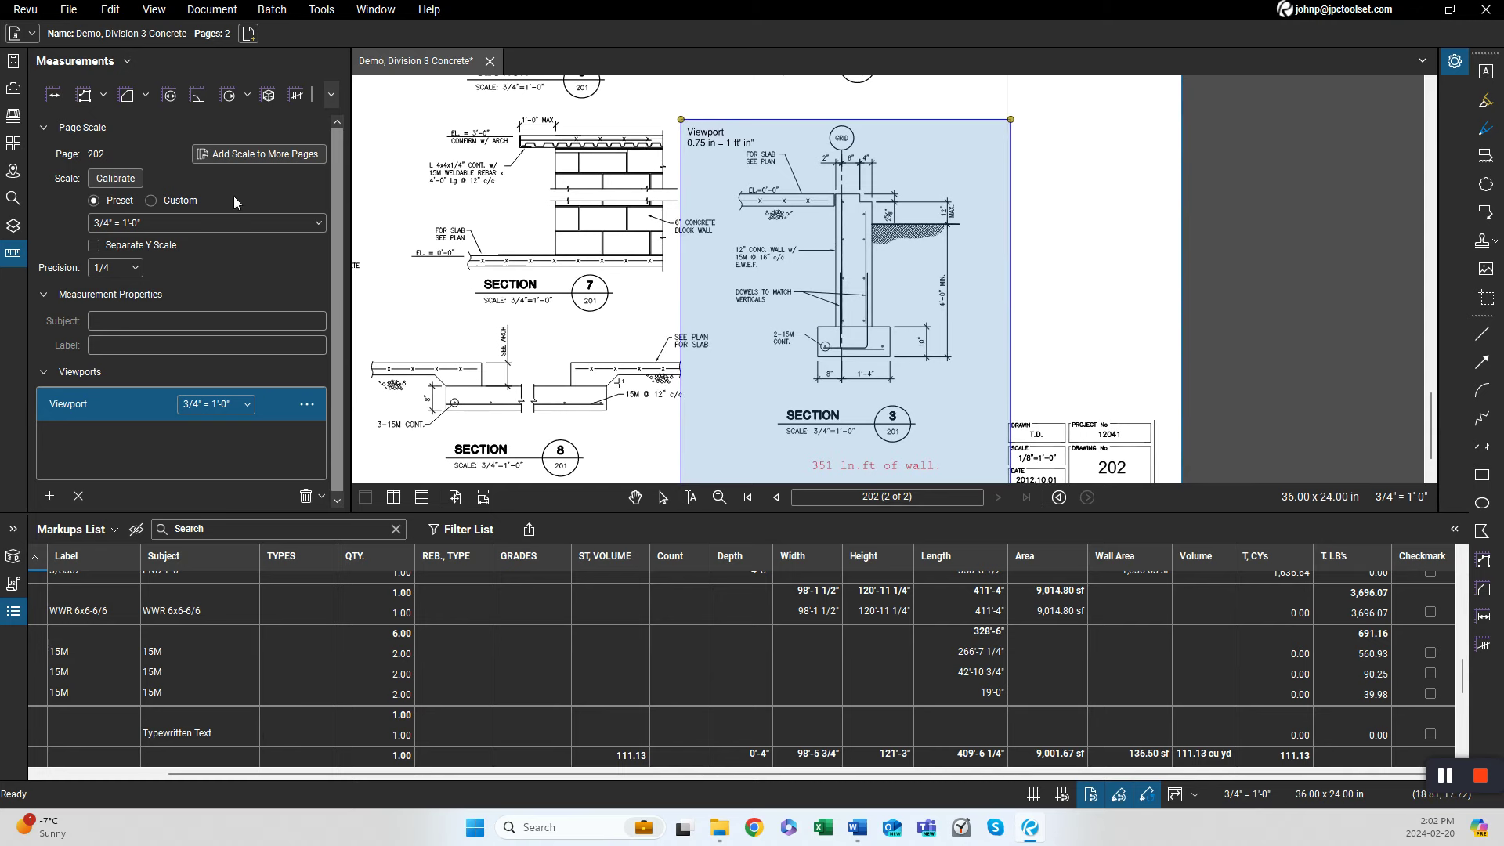
pyautogui.click(12, 88)
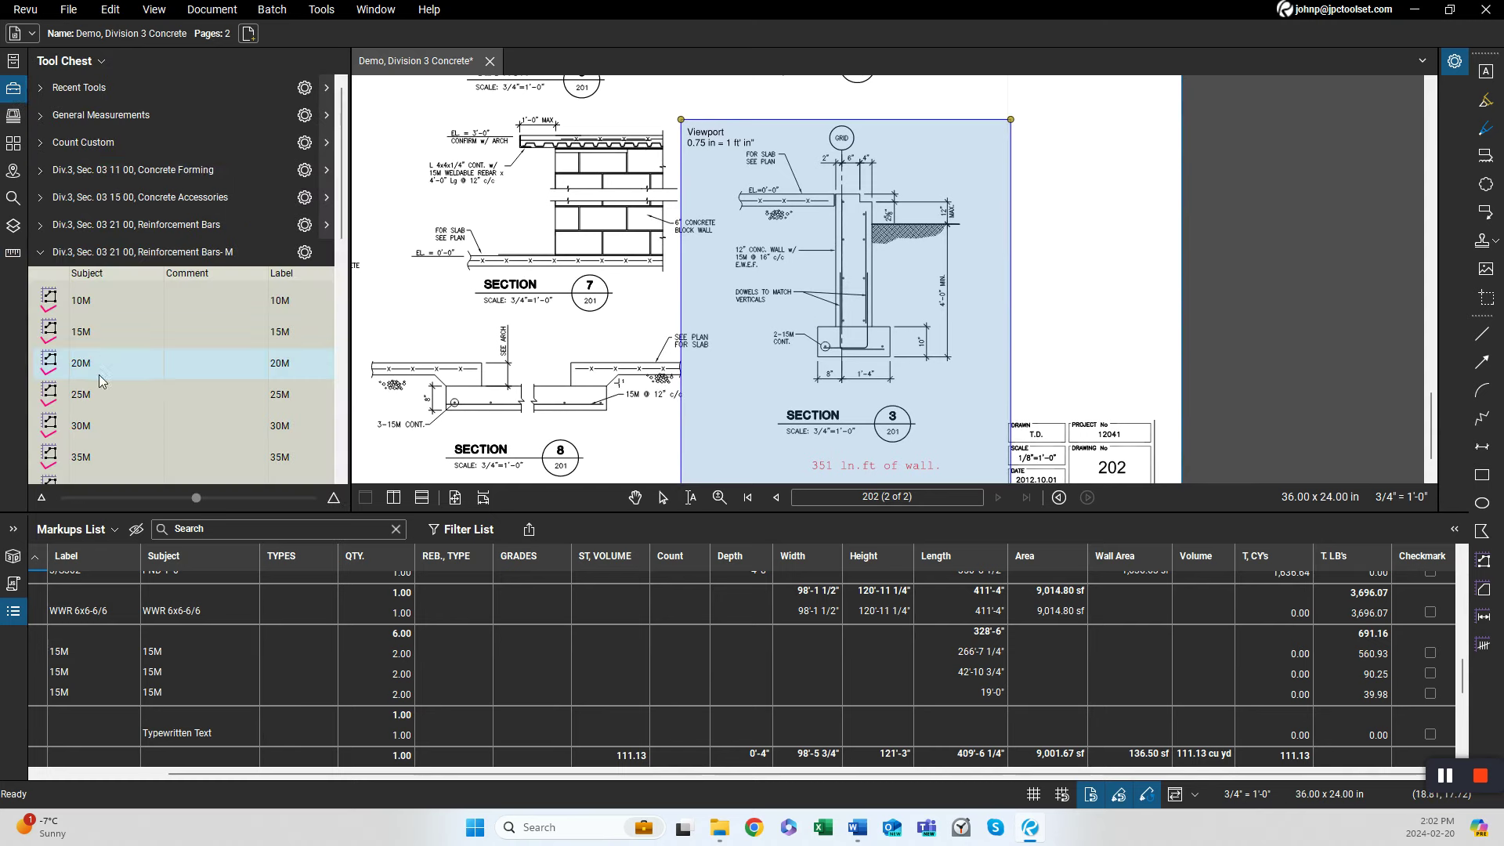
pyautogui.click(92, 340)
pyautogui.scroll(5, 862, 368)
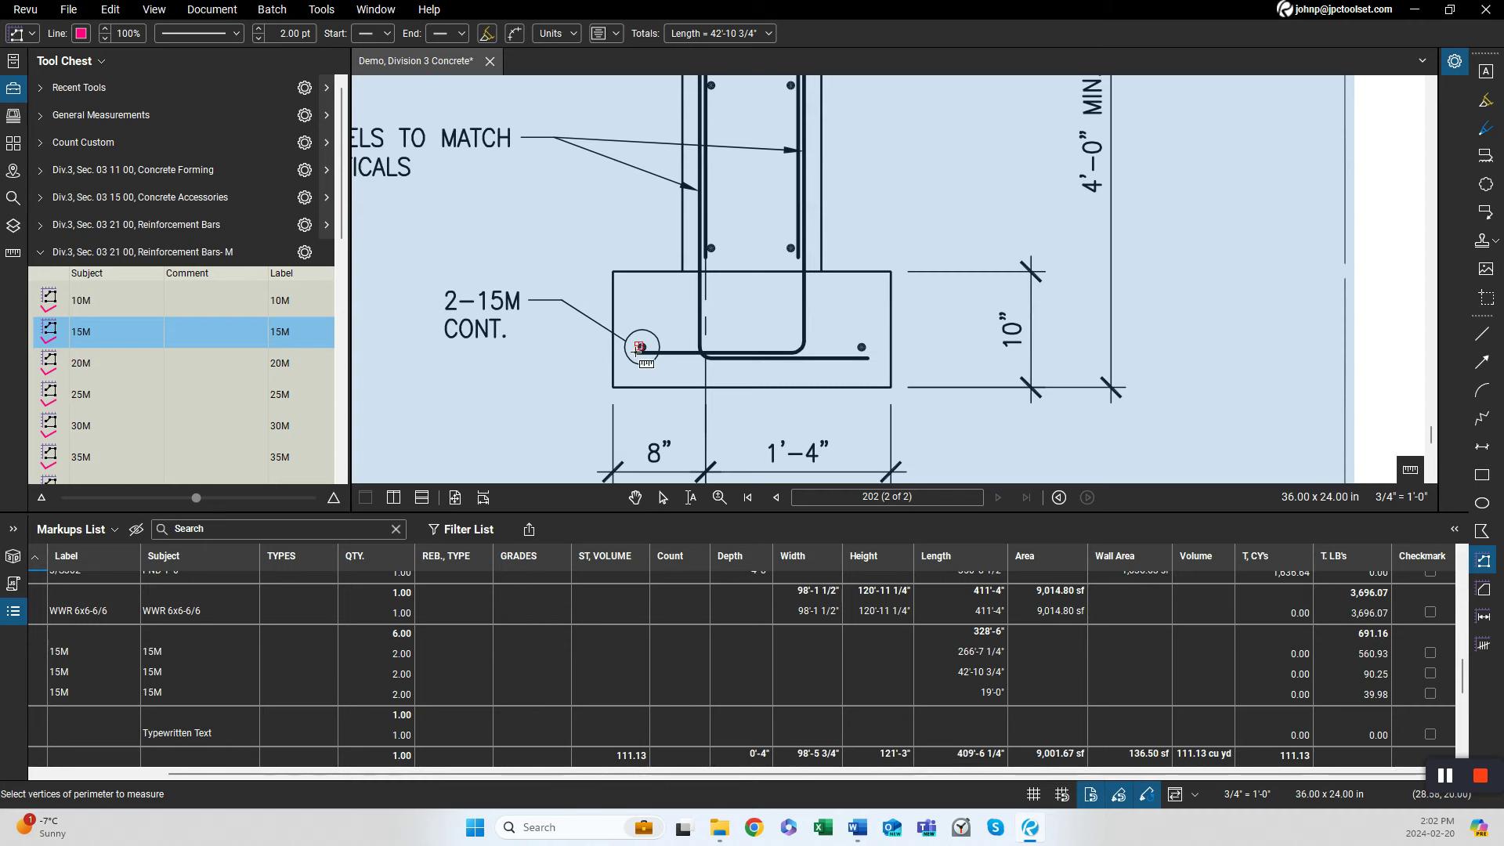
pyautogui.click(640, 349)
pyautogui.click(804, 347)
pyautogui.moveTo(829, 187); pyautogui.dragTo(803, 527)
pyautogui.scroll(-2, 774, 359)
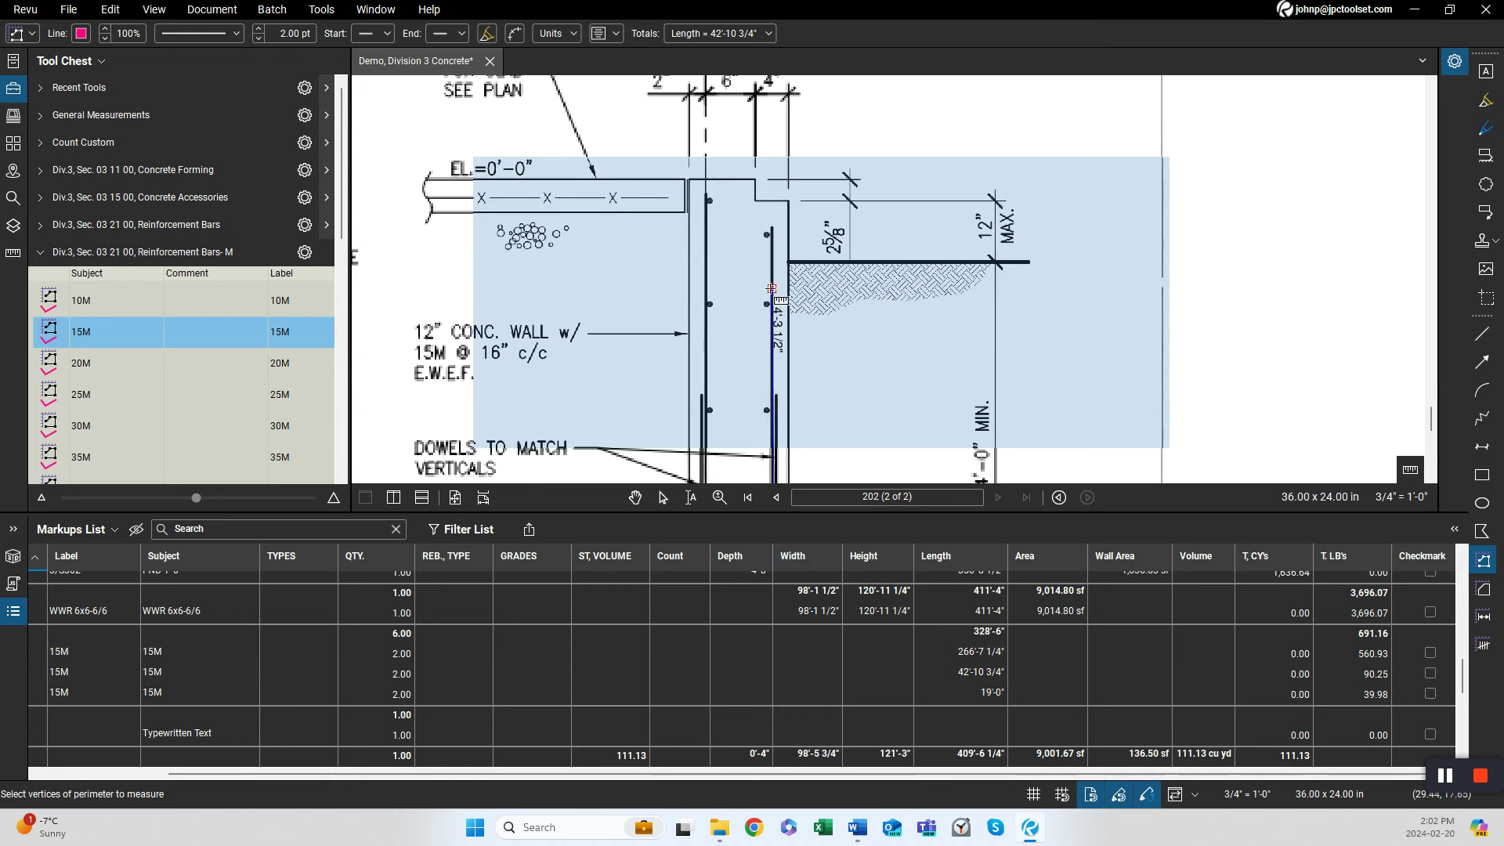
pyautogui.doubleClick(765, 229)
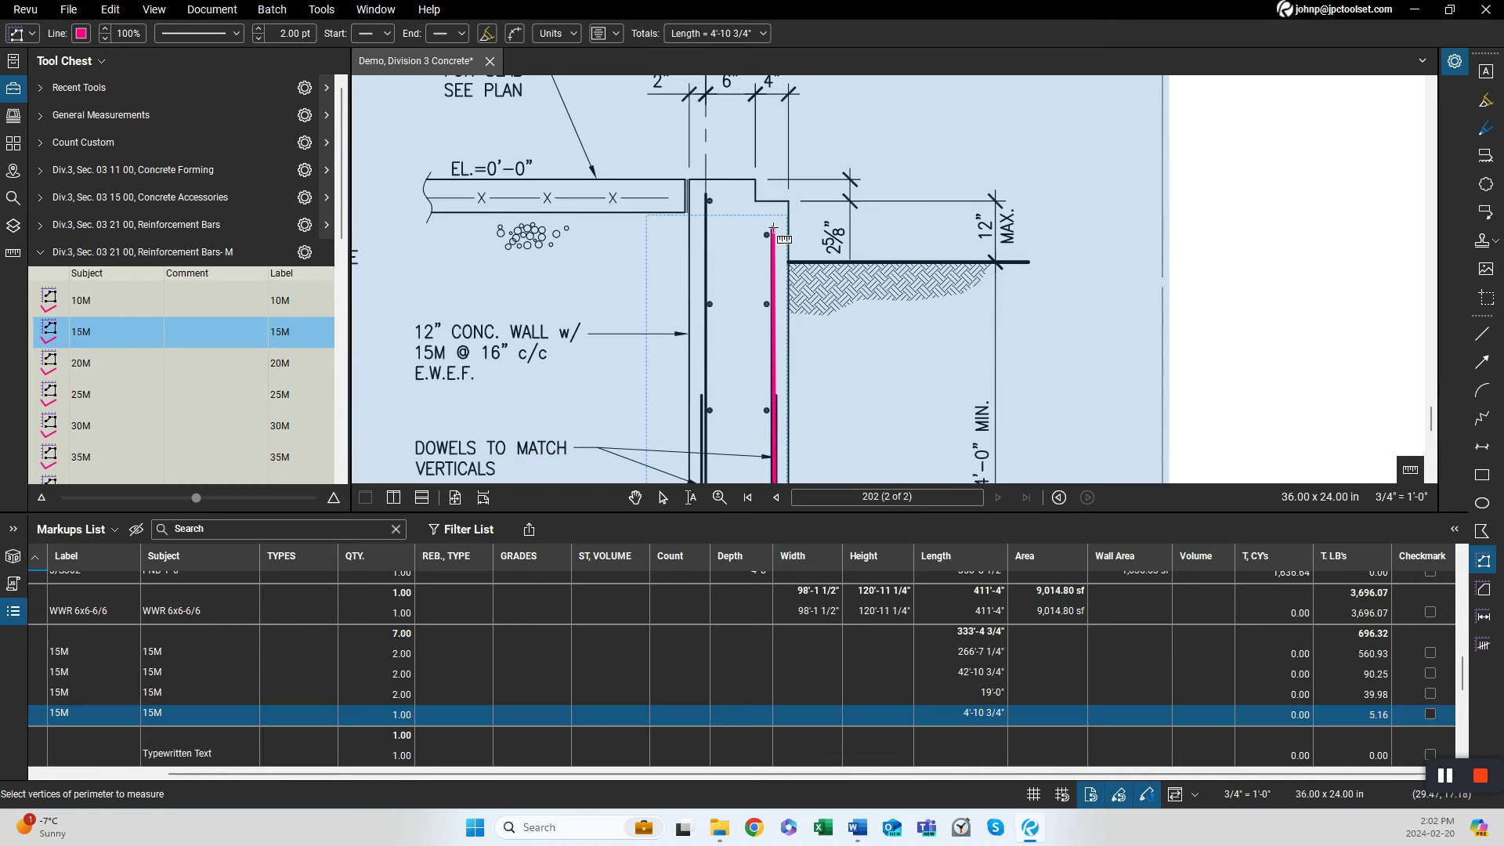
# Trace a second L-shaped 15M vertical bar in Section 3's wall and footing, about 5'-3 3/4".
pyautogui.click(705, 195)
pyautogui.scroll(-3, 708, 203)
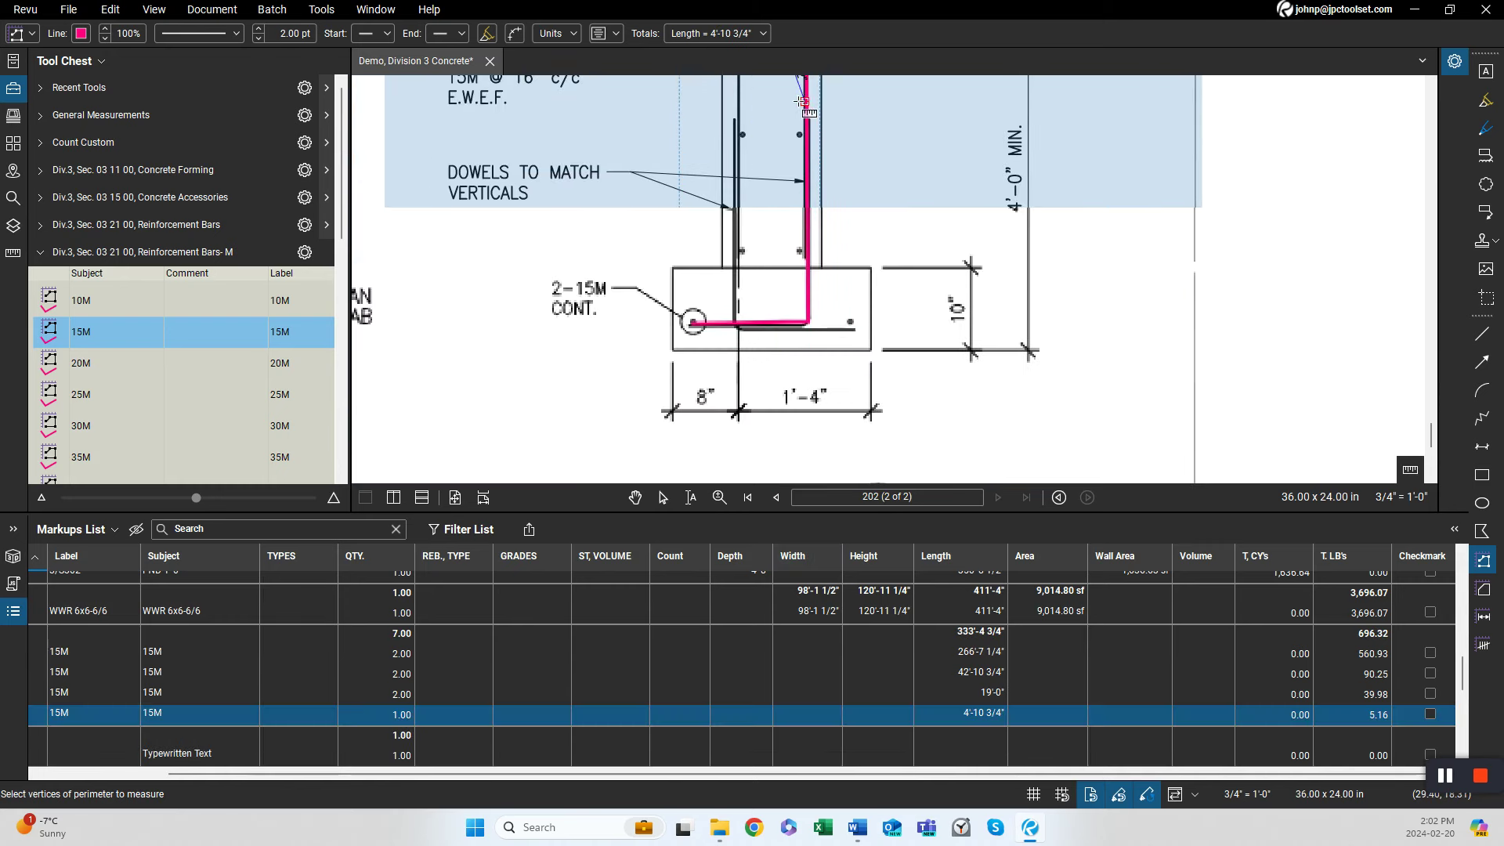
pyautogui.click(737, 331)
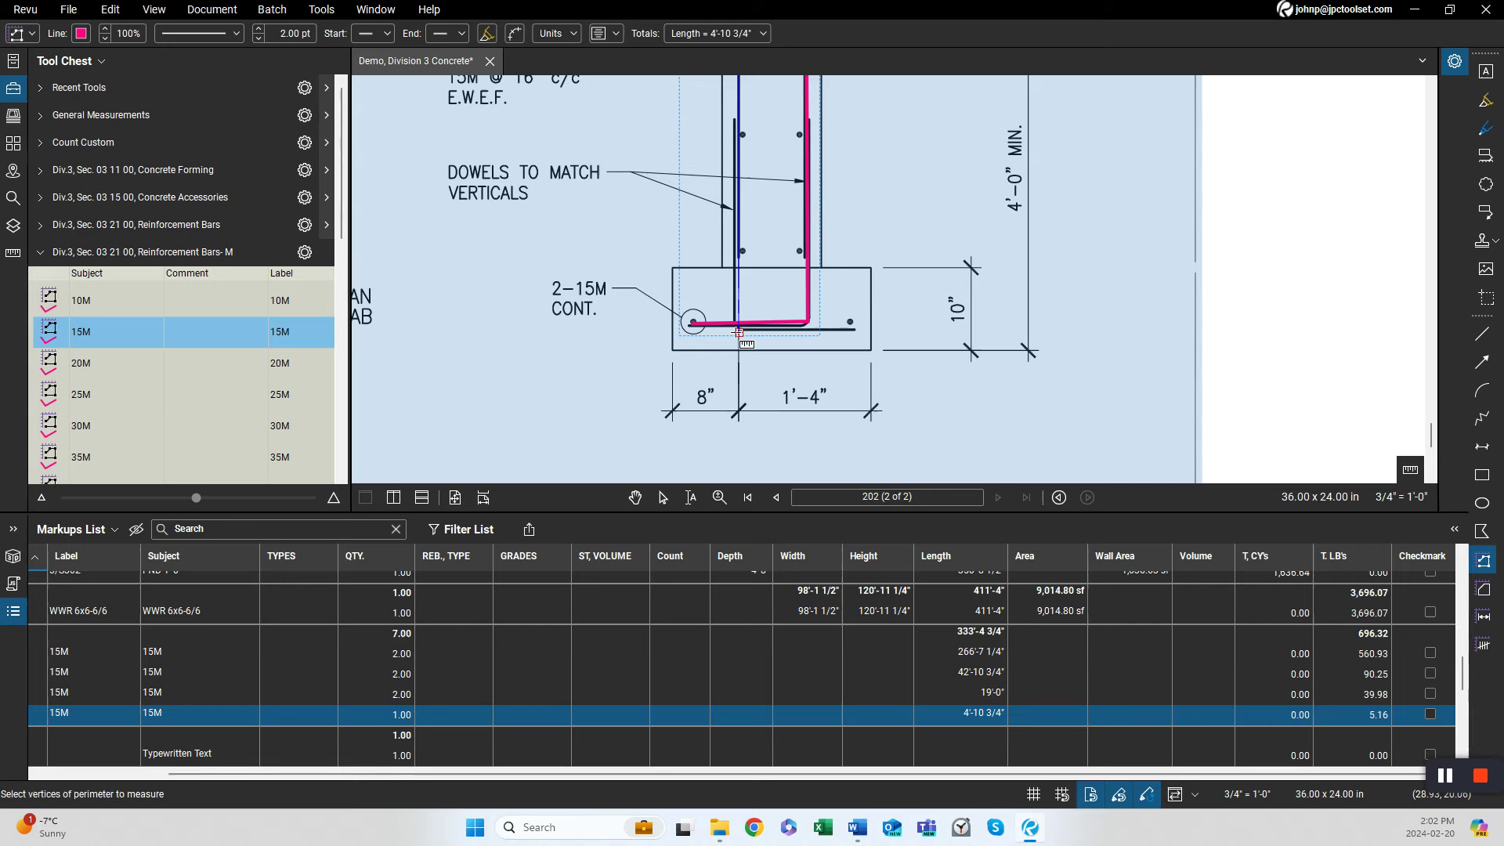
pyautogui.doubleClick(852, 329)
pyautogui.scroll(-3, 852, 329)
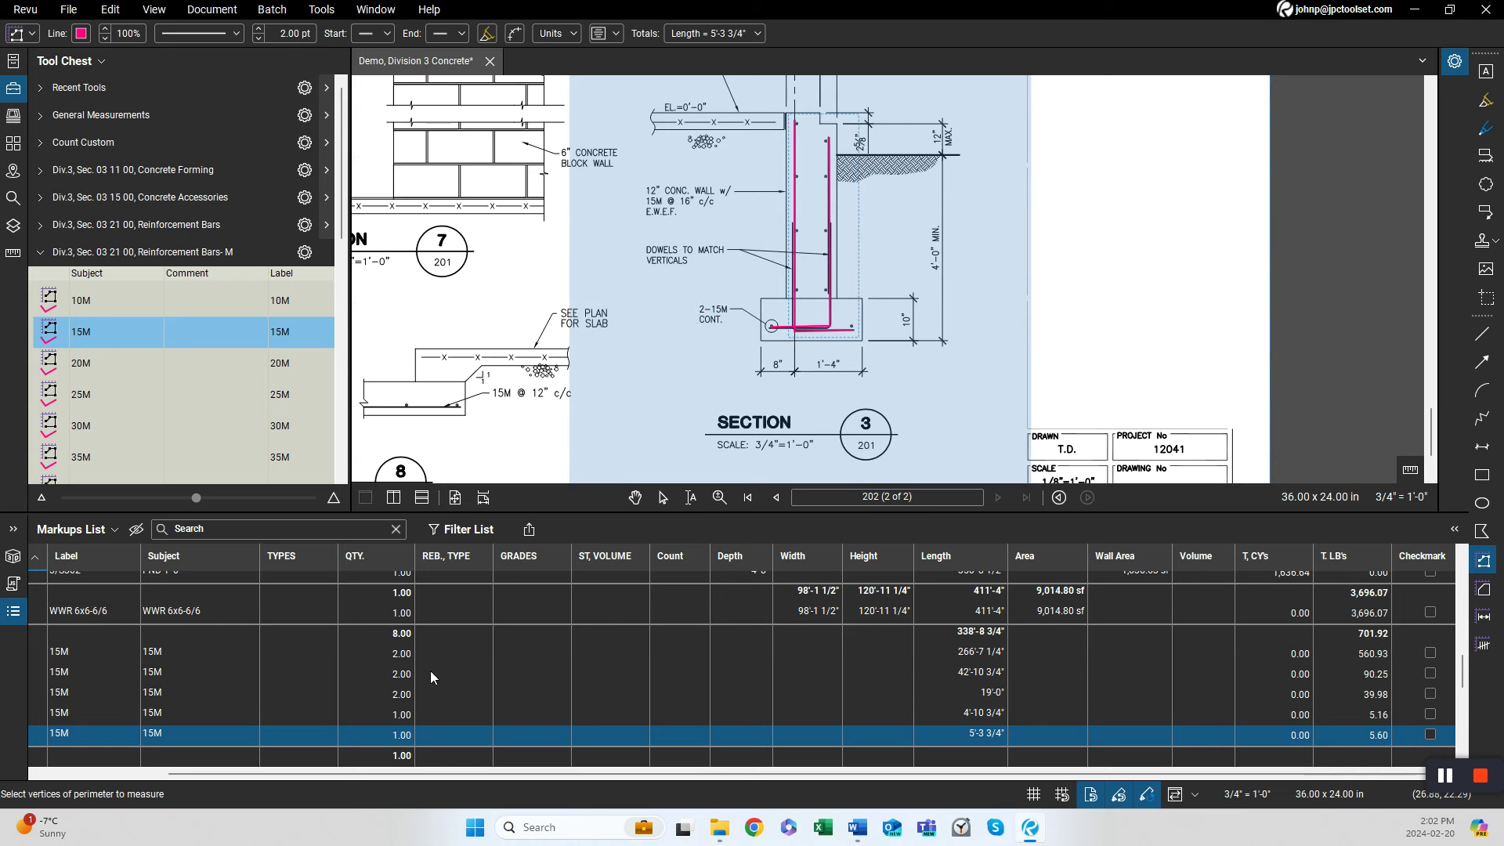
# Set the quantity of both Section 3 dowel bar runs to 351 in the markups list.
pyautogui.click(396, 718)
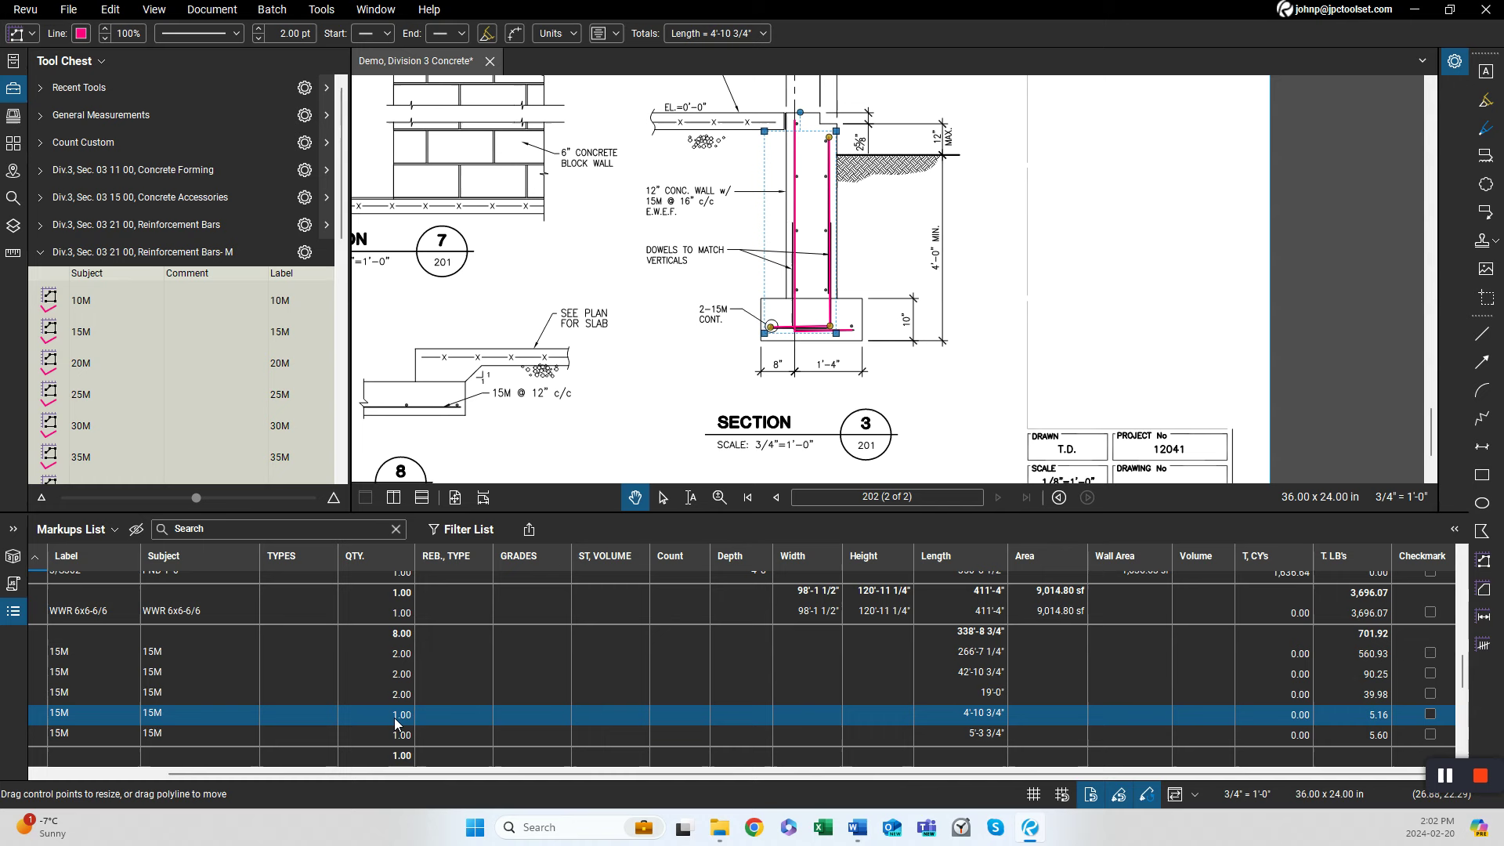
pyautogui.click(395, 718)
pyautogui.press('Return')
pyautogui.doubleClick(394, 737)
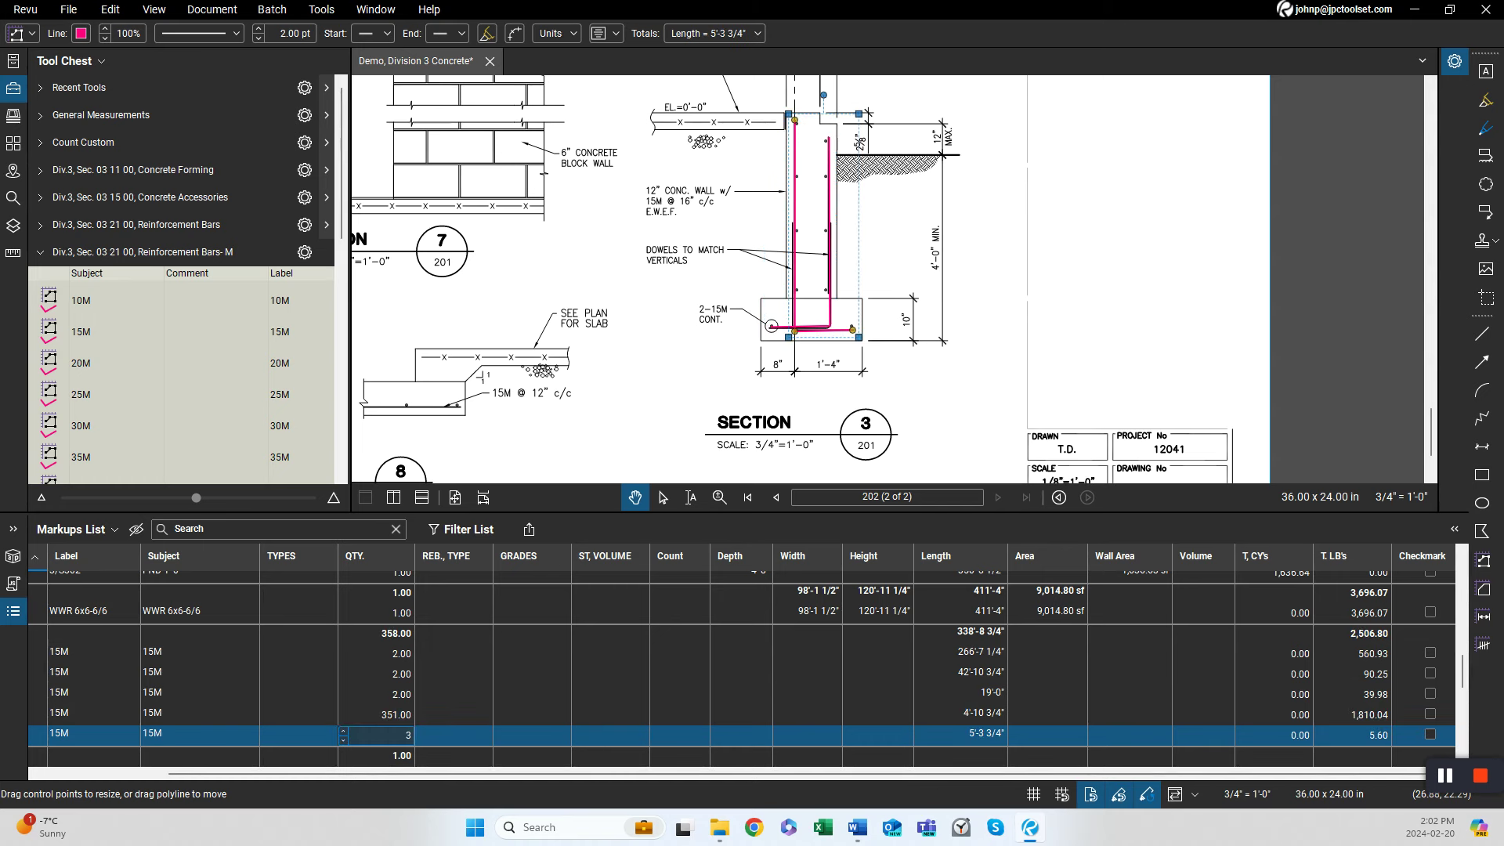
pyautogui.press('Return')
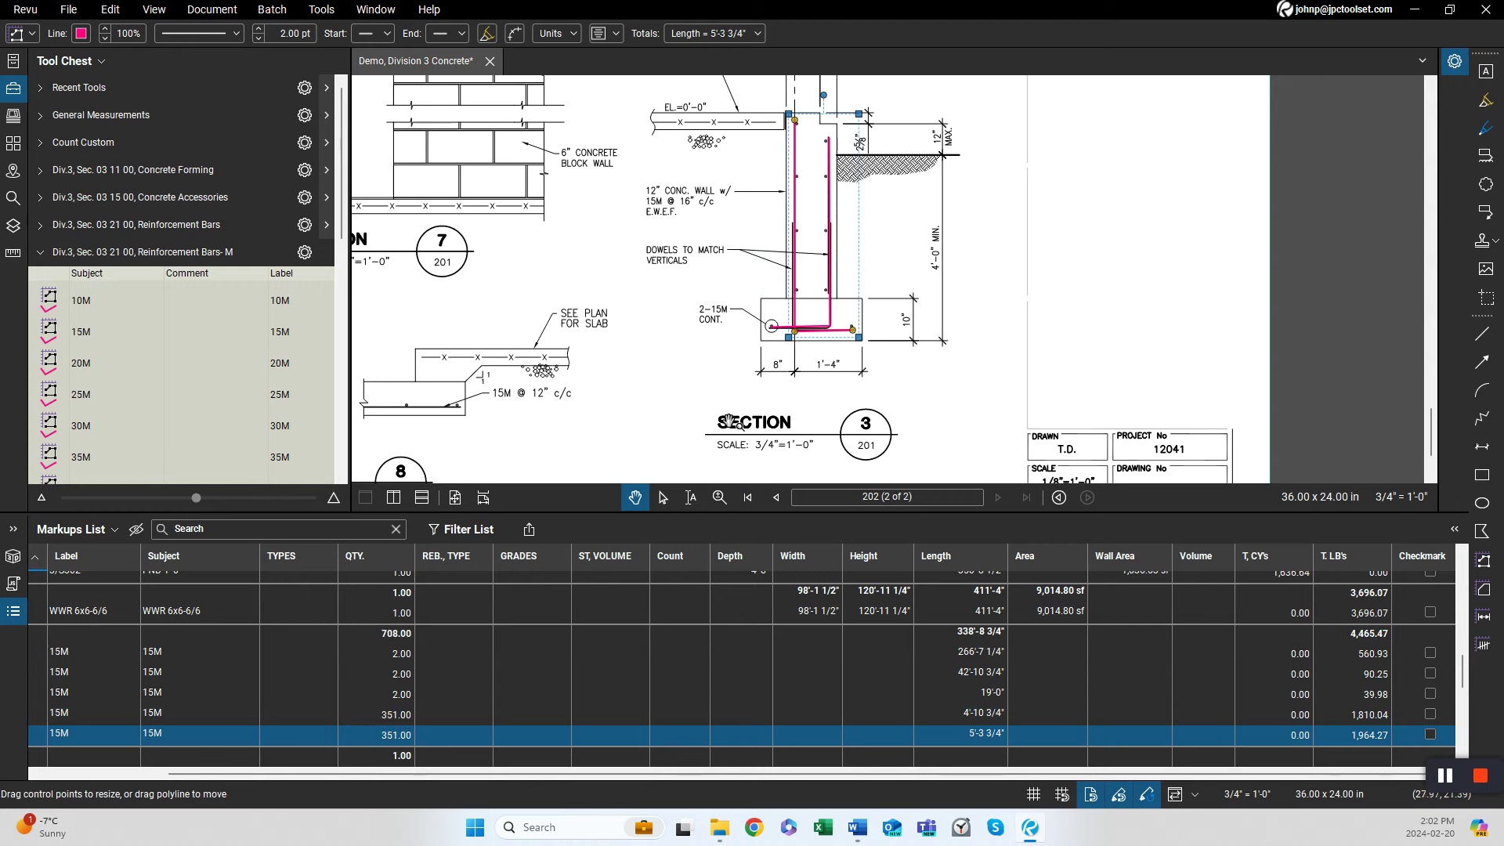
# Zoom and pan around Section 3's detail to review the traced dowel bars.
pyautogui.scroll(-2, 712, 424)
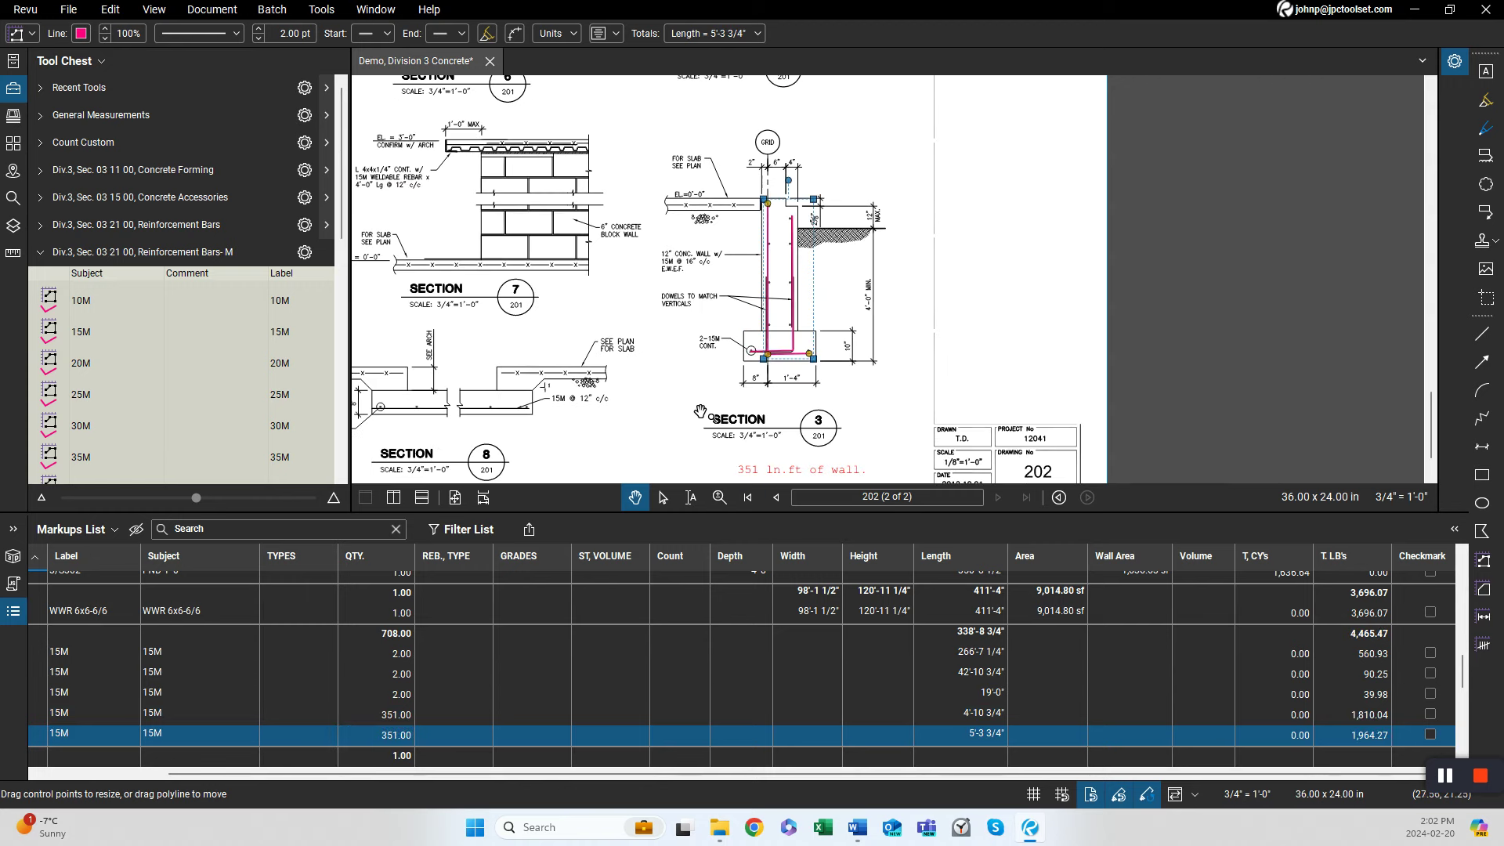
pyautogui.scroll(3, 826, 304)
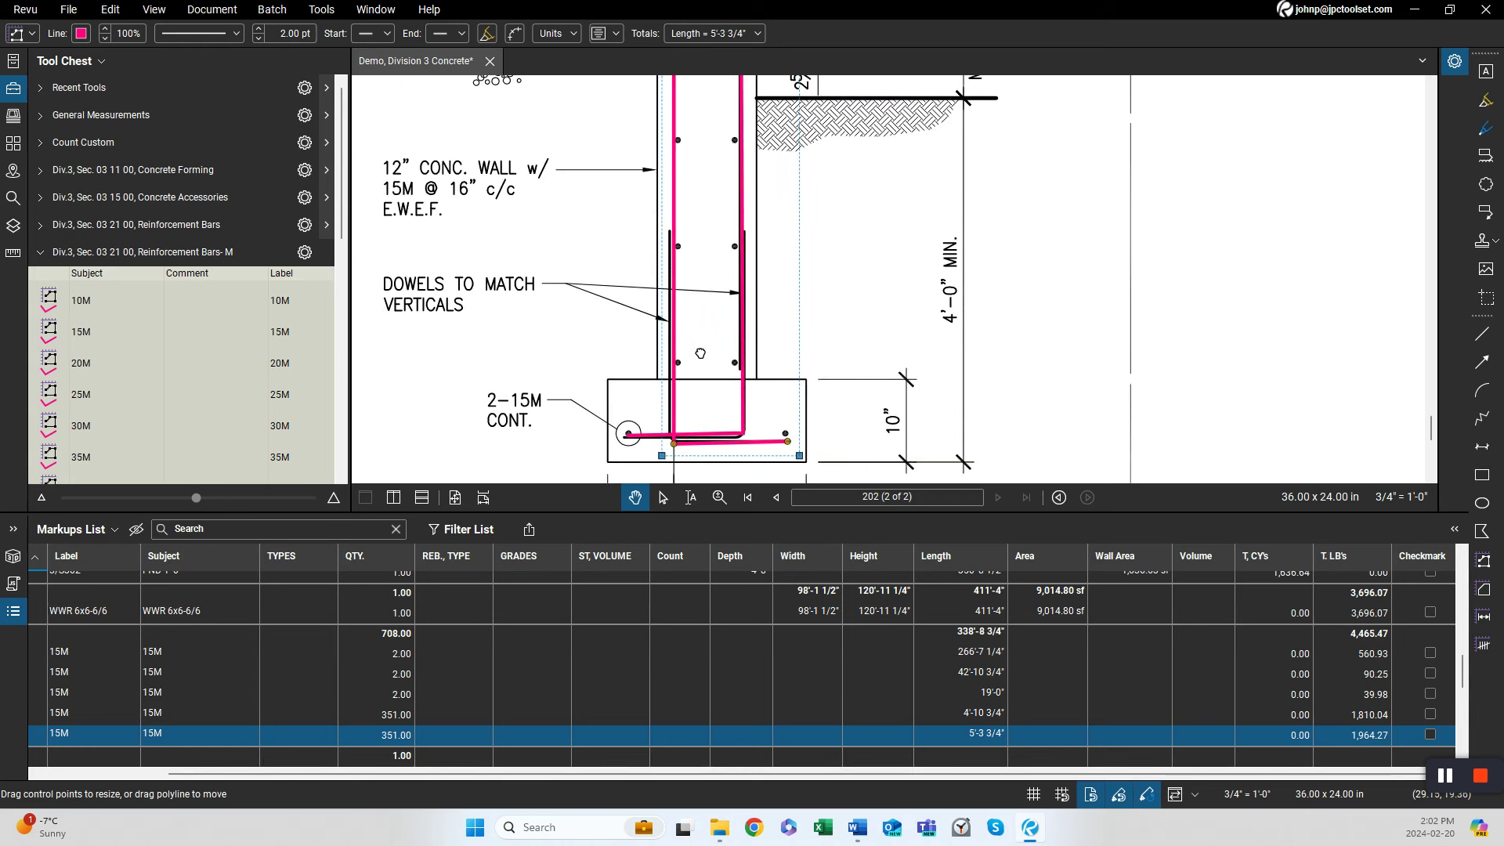
pyautogui.moveTo(700, 353); pyautogui.dragTo(706, 383)
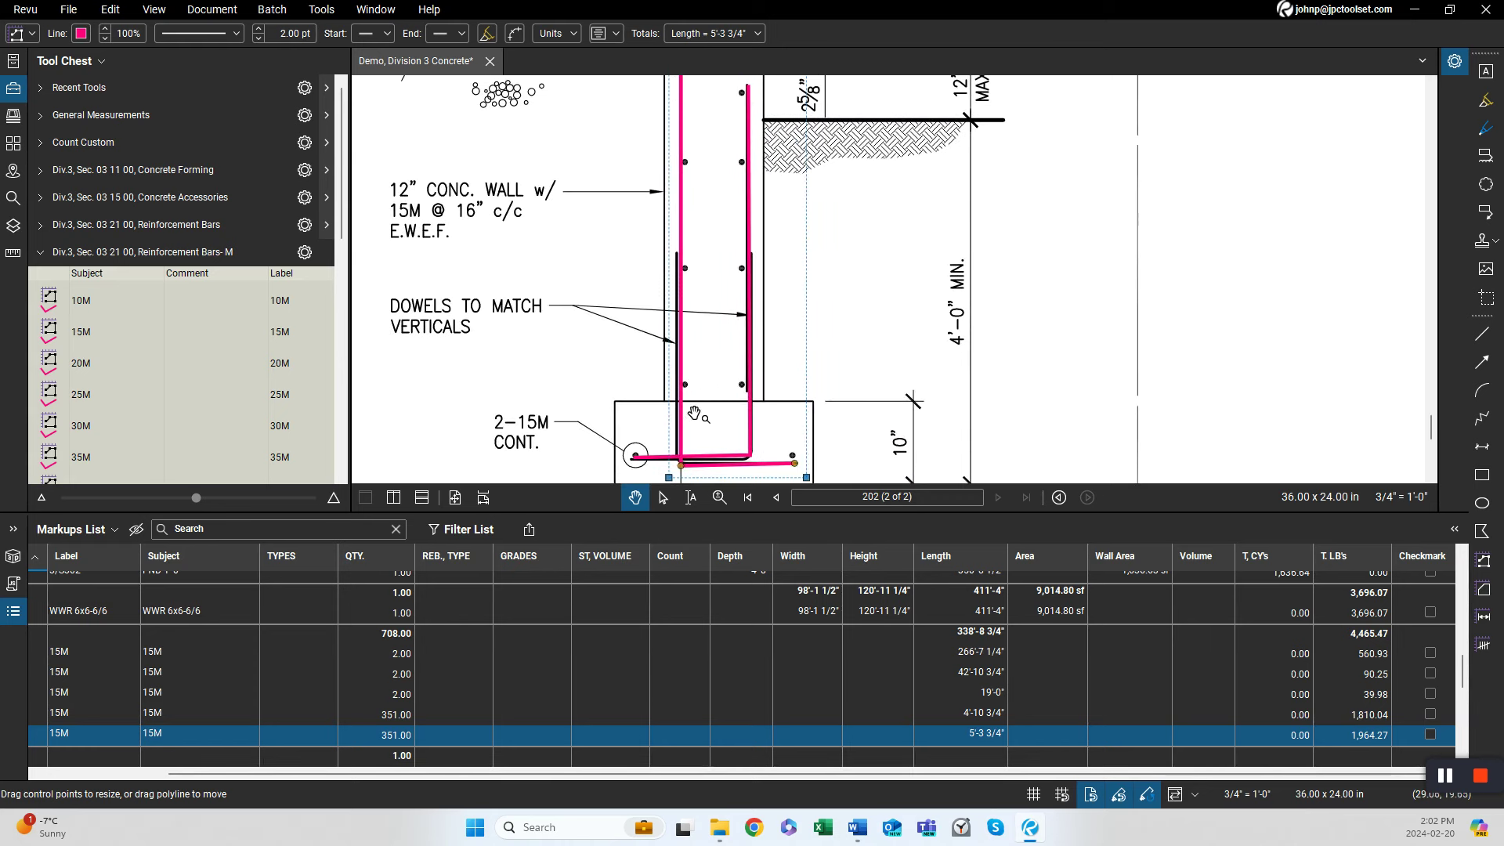
pyautogui.scroll(-1, 693, 414)
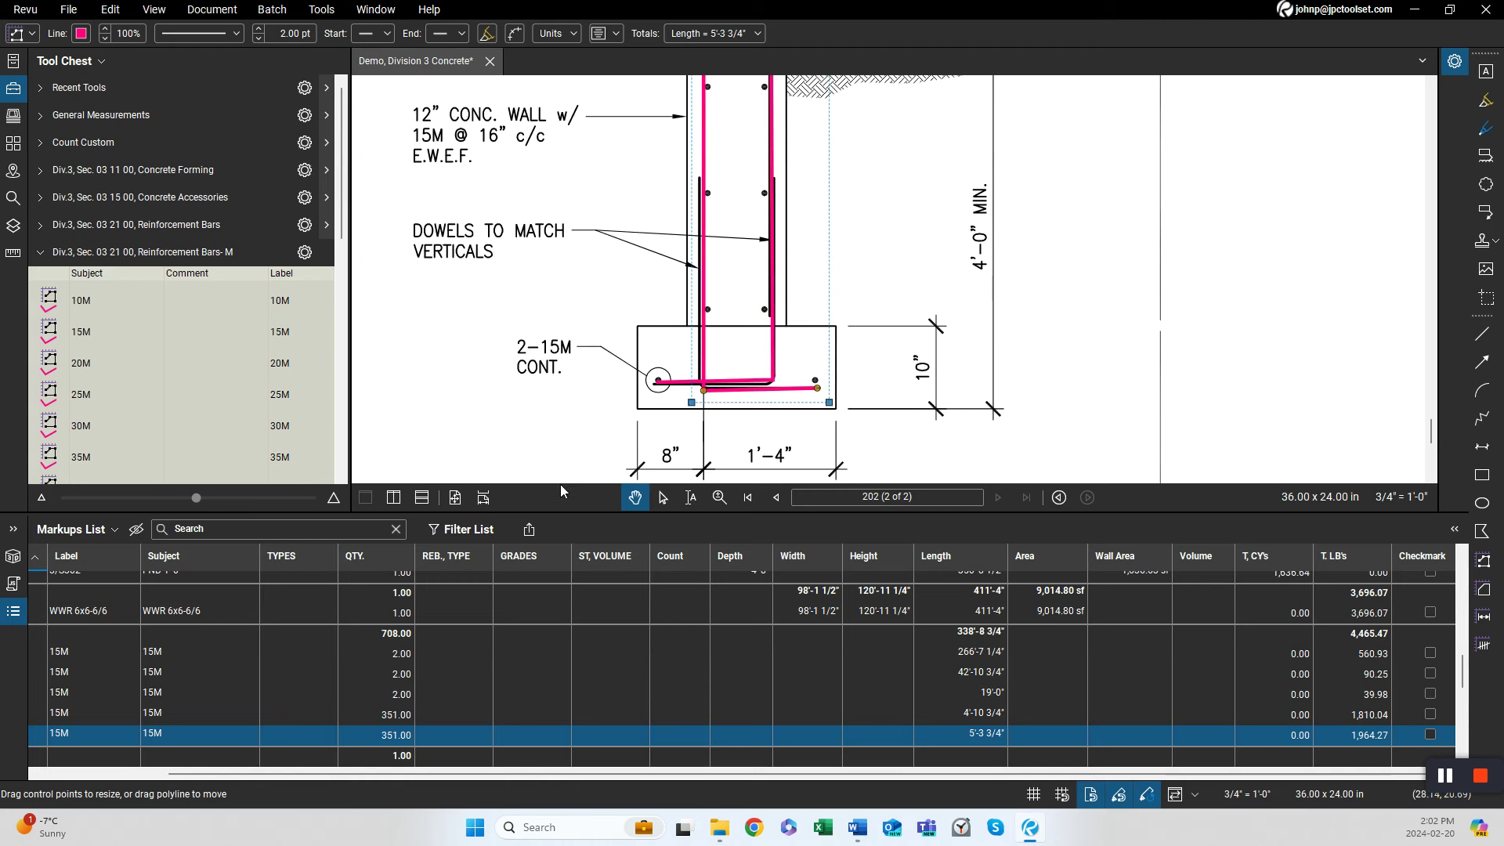
pyautogui.scroll(-1, 478, 383)
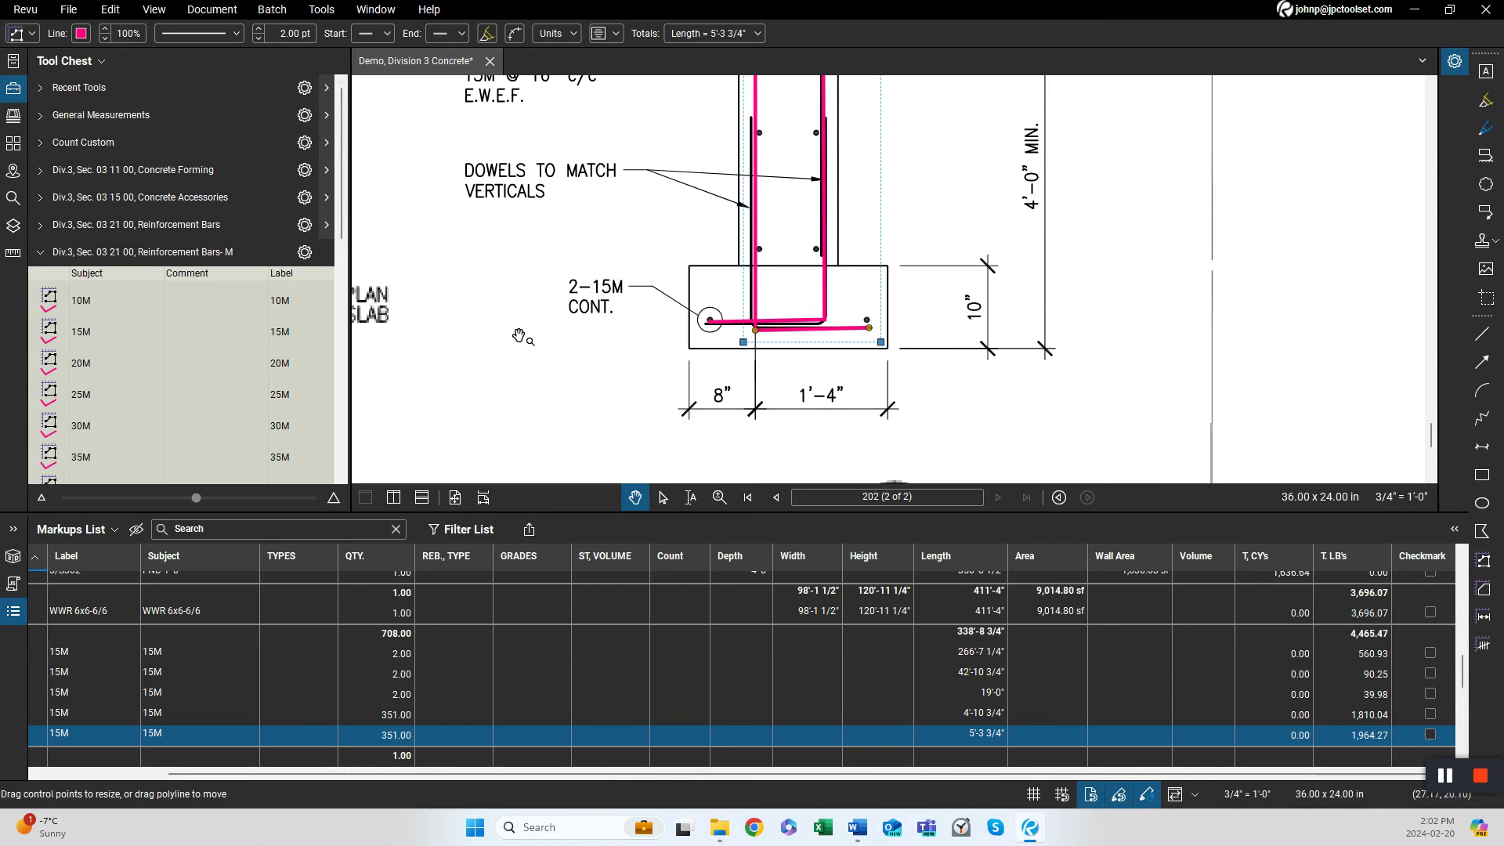
pyautogui.scroll(-2, 465, 358)
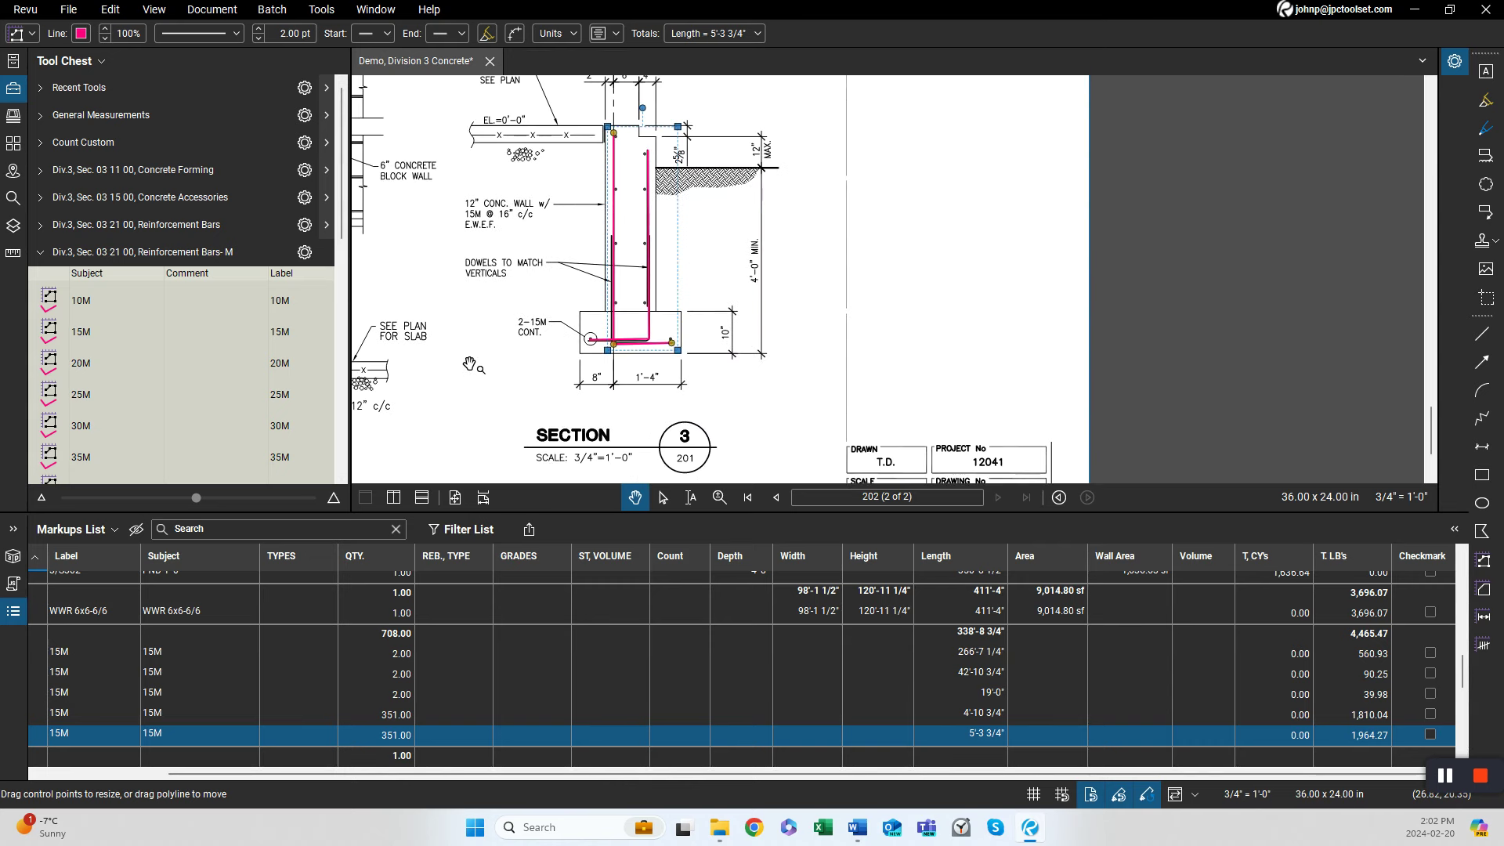
pyautogui.moveTo(486, 358); pyautogui.dragTo(525, 340)
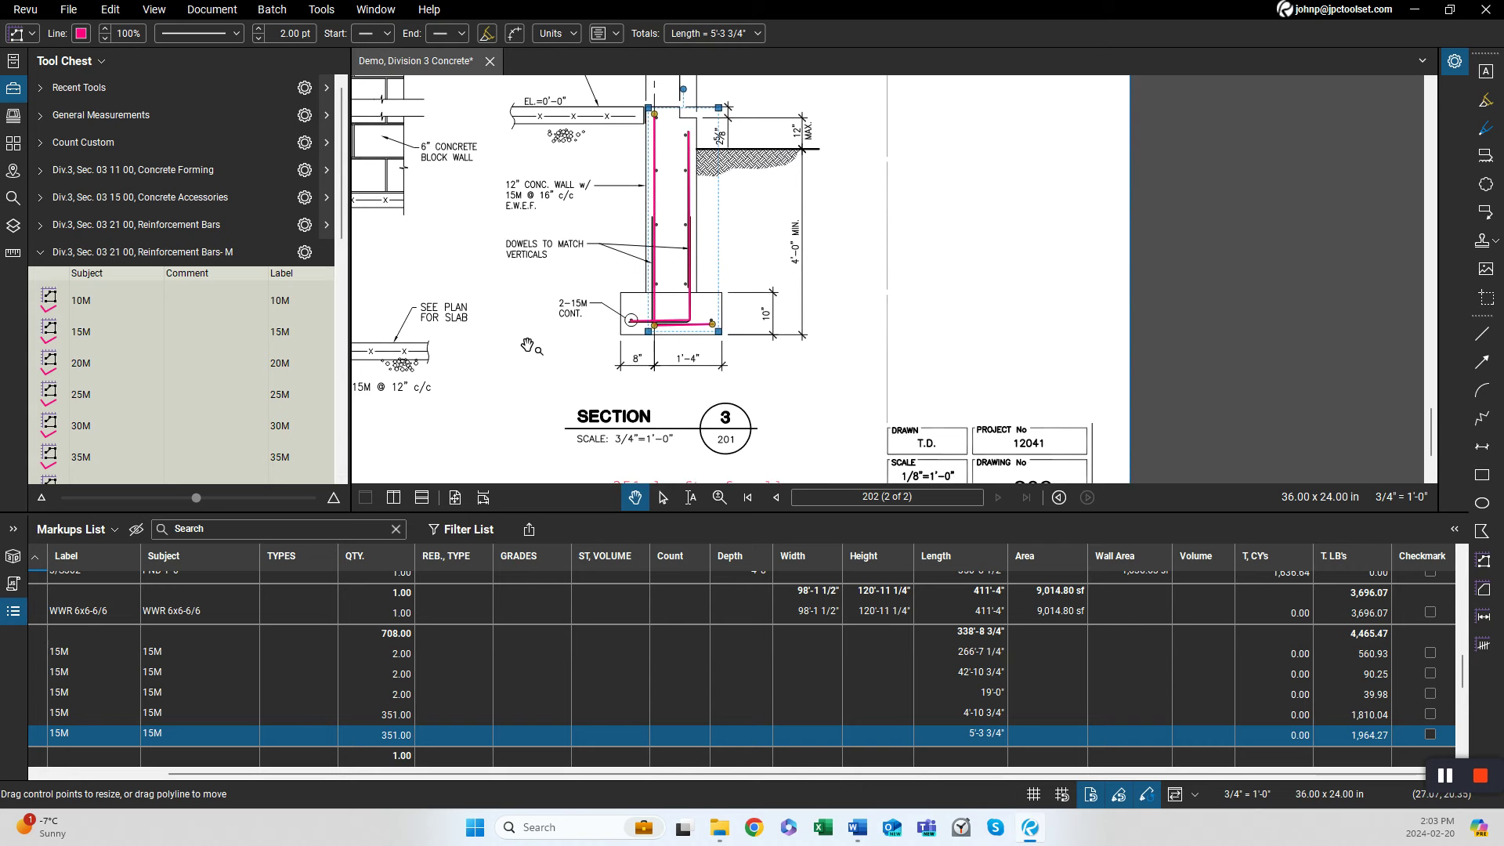
pyautogui.scroll(-3, 692, 366)
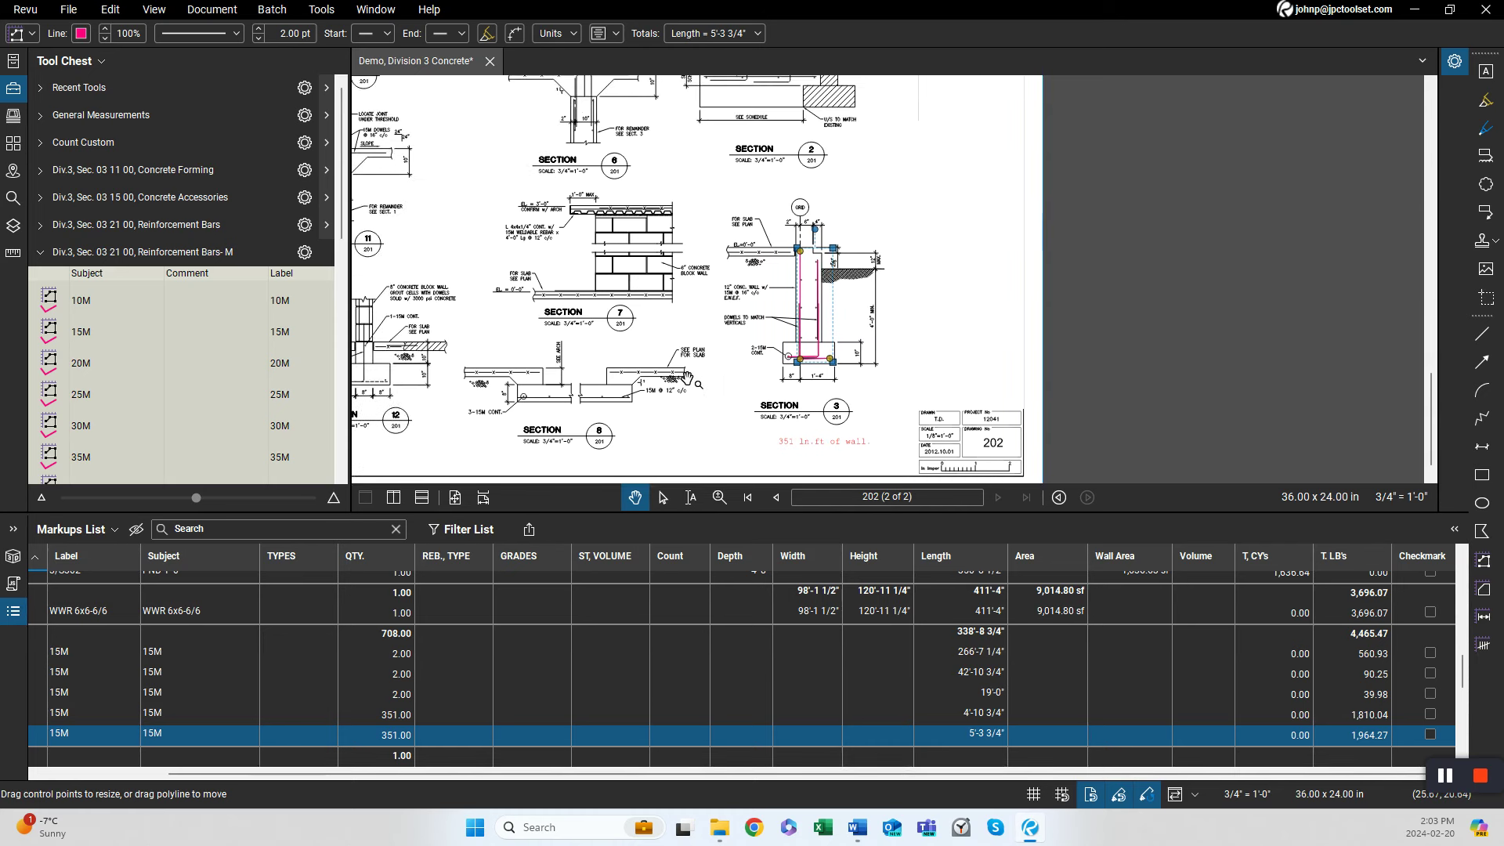
pyautogui.moveTo(692, 380); pyautogui.dragTo(726, 386)
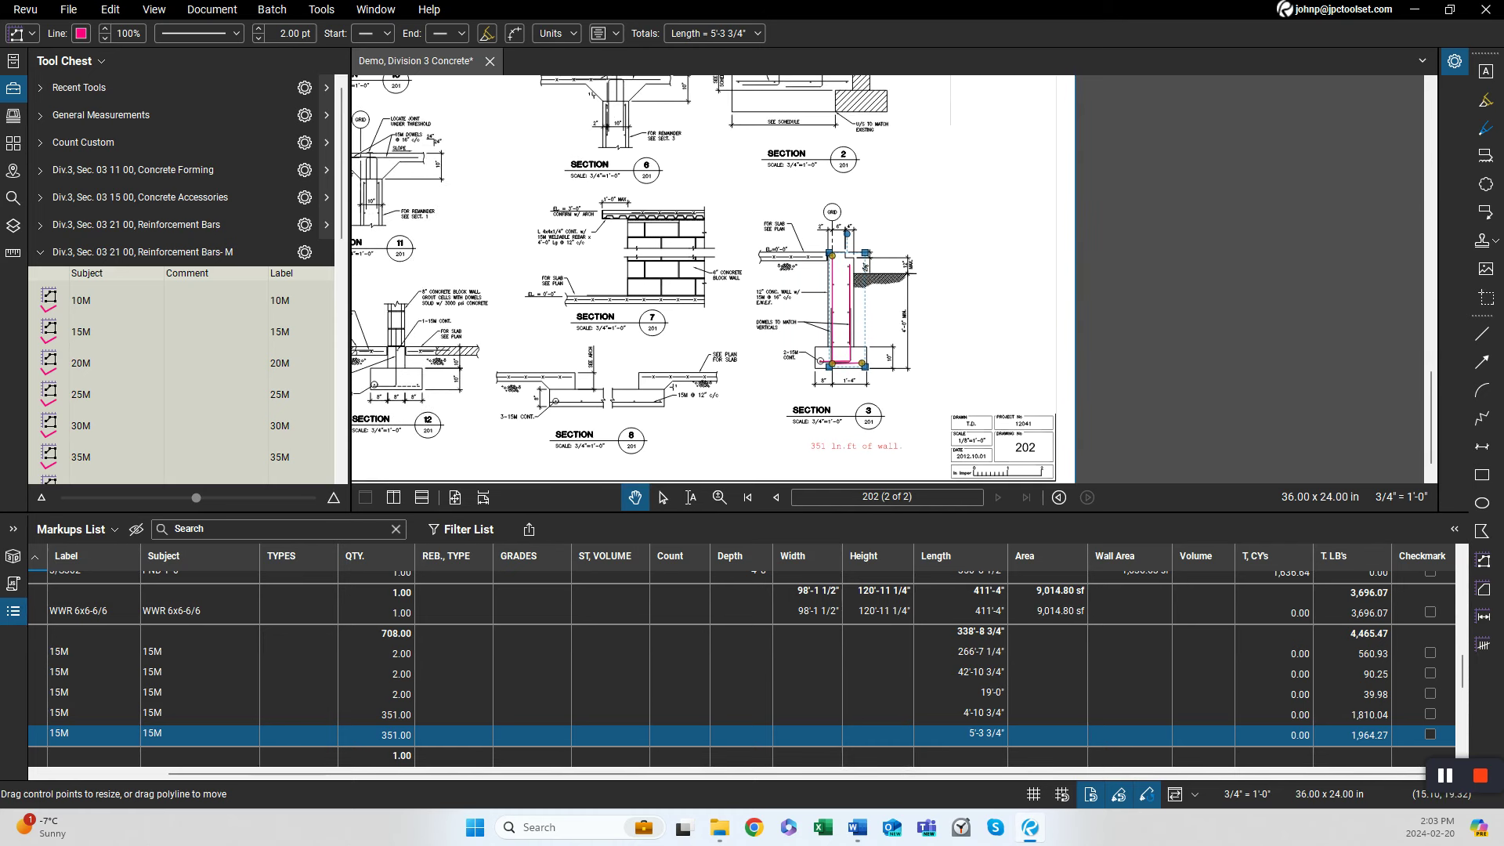